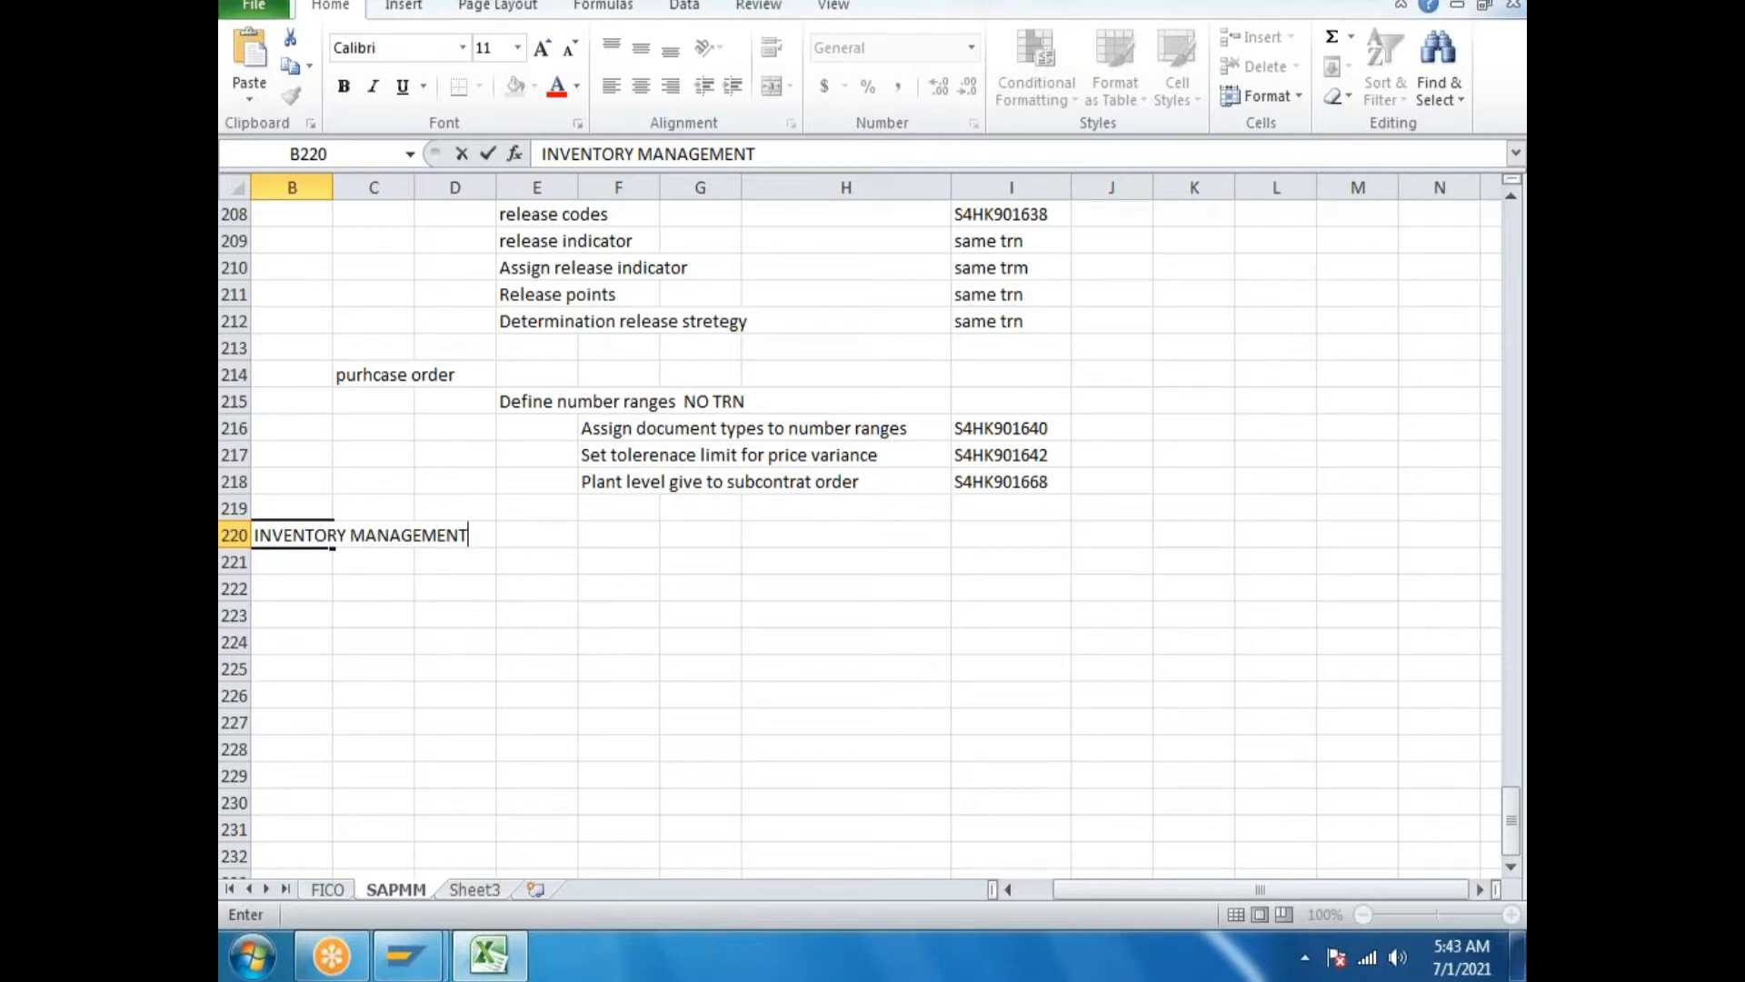
Commit the INVENTORY MANAGEMENT heading in cell B220 and switch back to SAP.
left_click(499, 646)
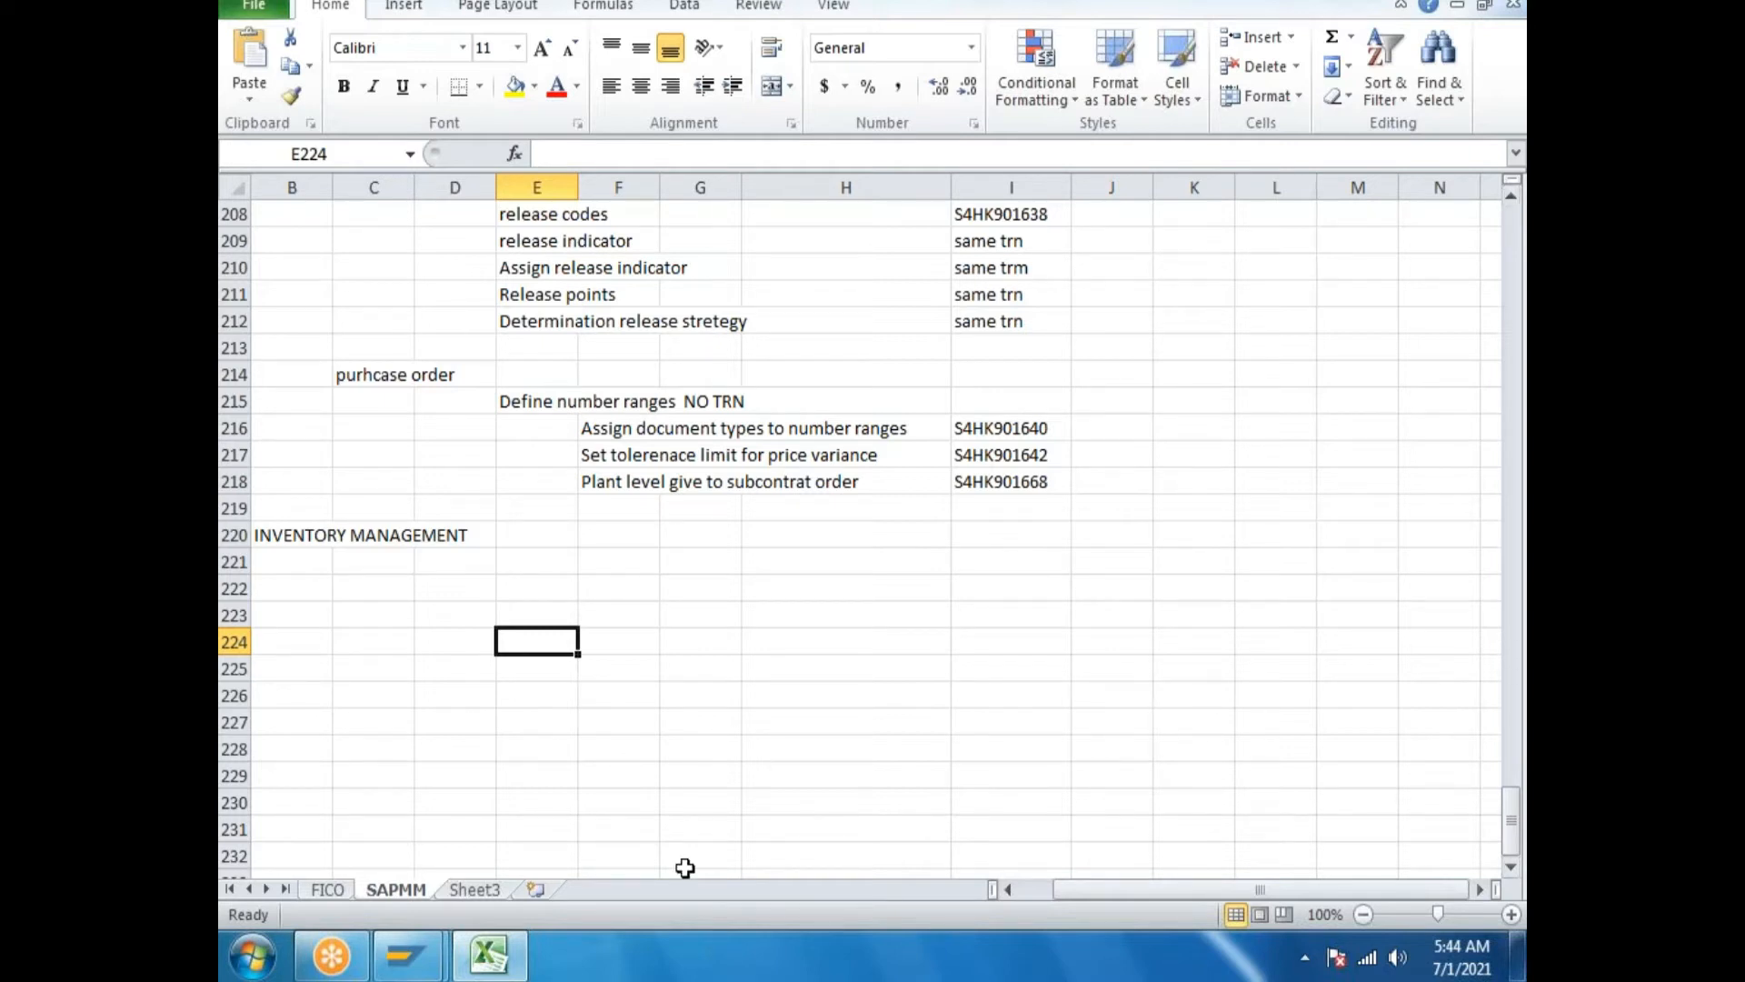
left_click(488, 954)
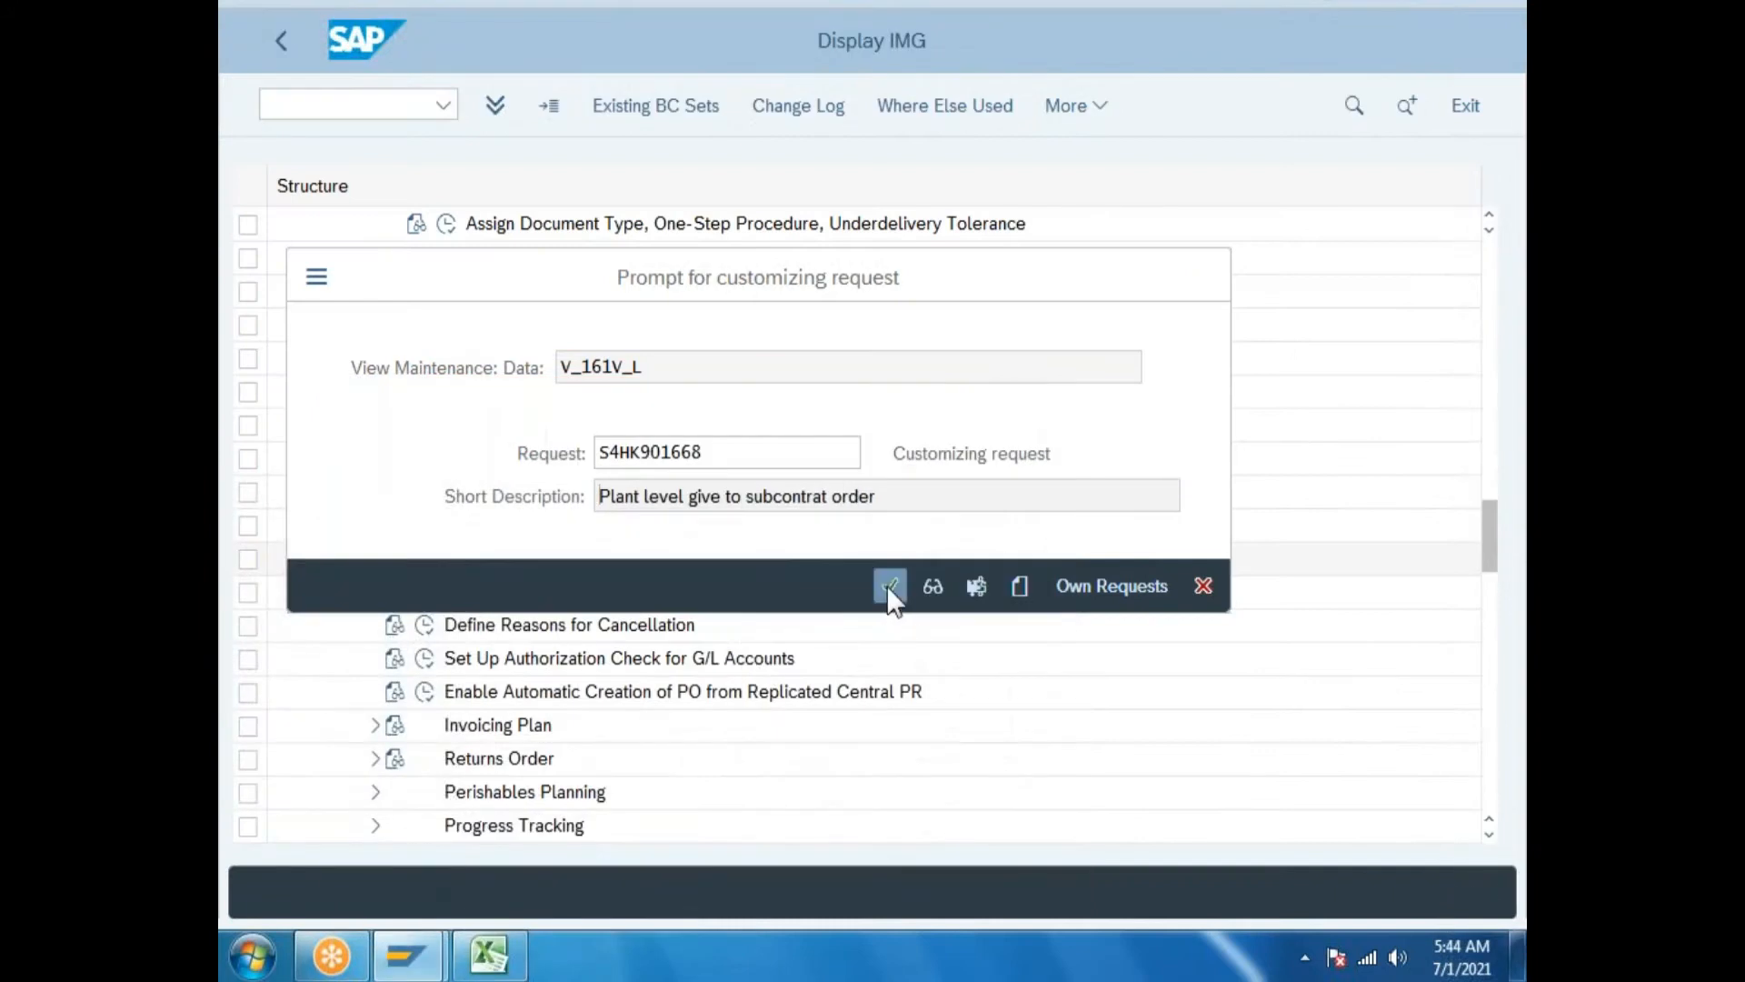
Save the subcontracting entries to request S4HK901668 and go back to the IMG structure.
left_click(889, 585)
left_click(283, 37)
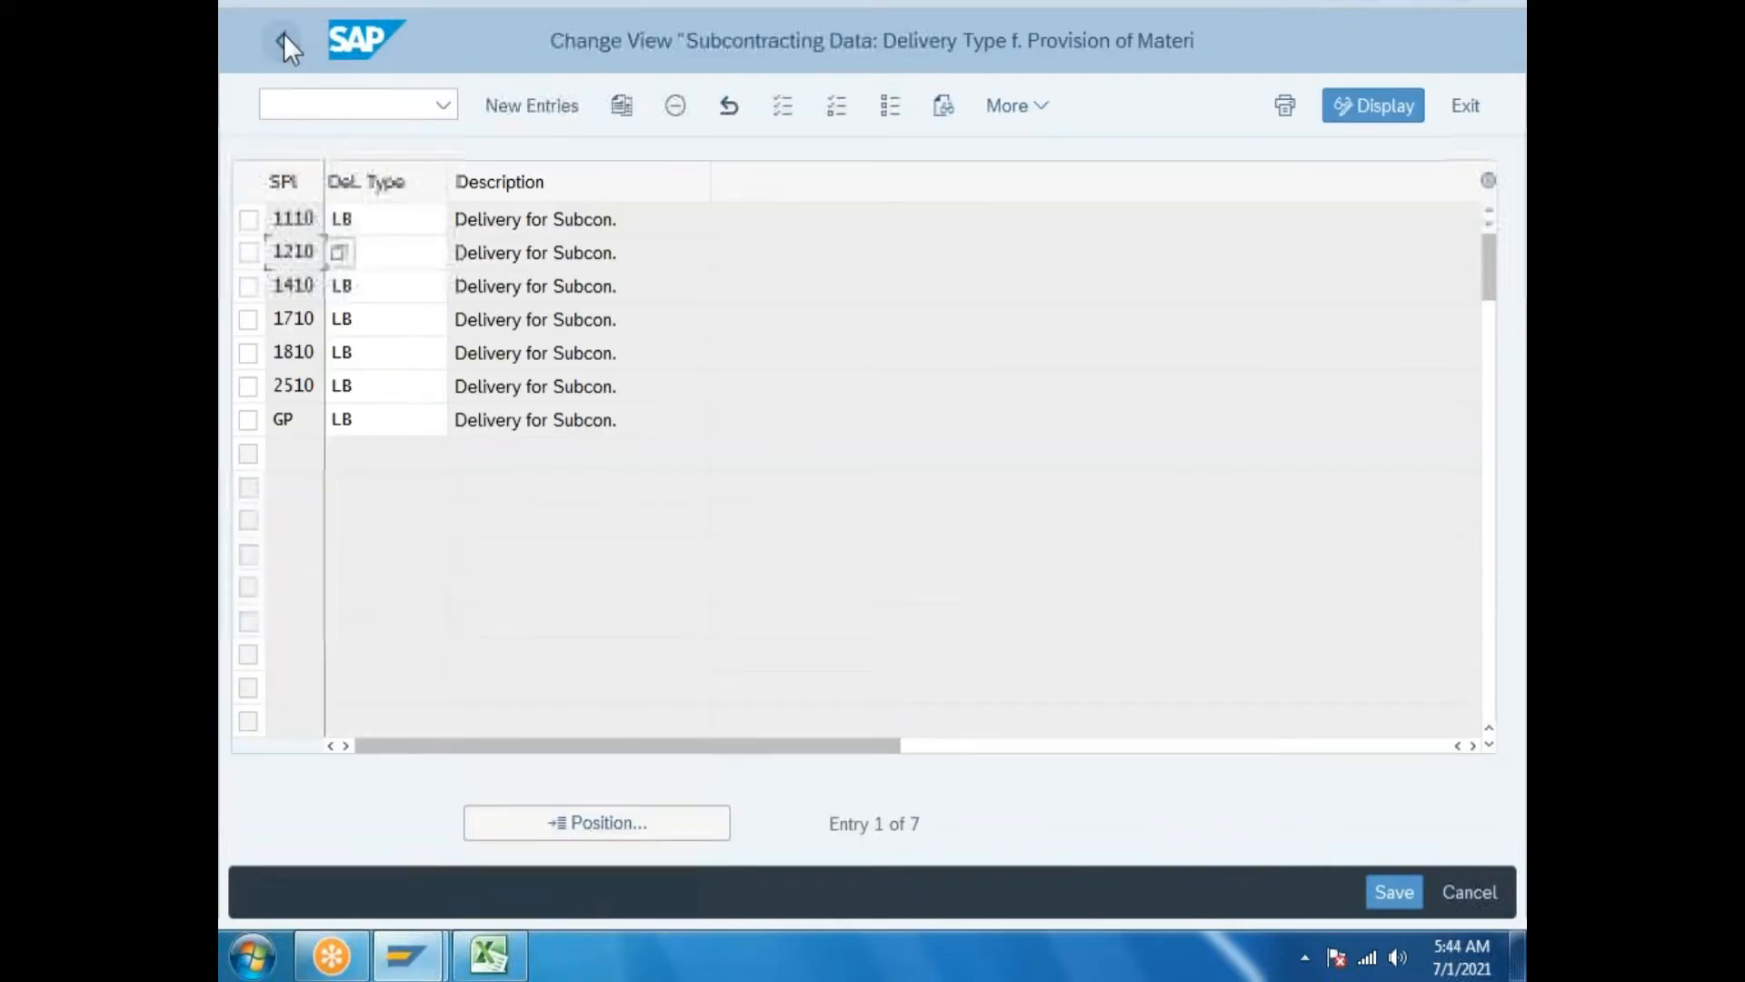
left_click(284, 36)
Open Plant Parameters under Materials Management > Inventory Management and Physical Inventory.
scroll(338, 433, "up", 6)
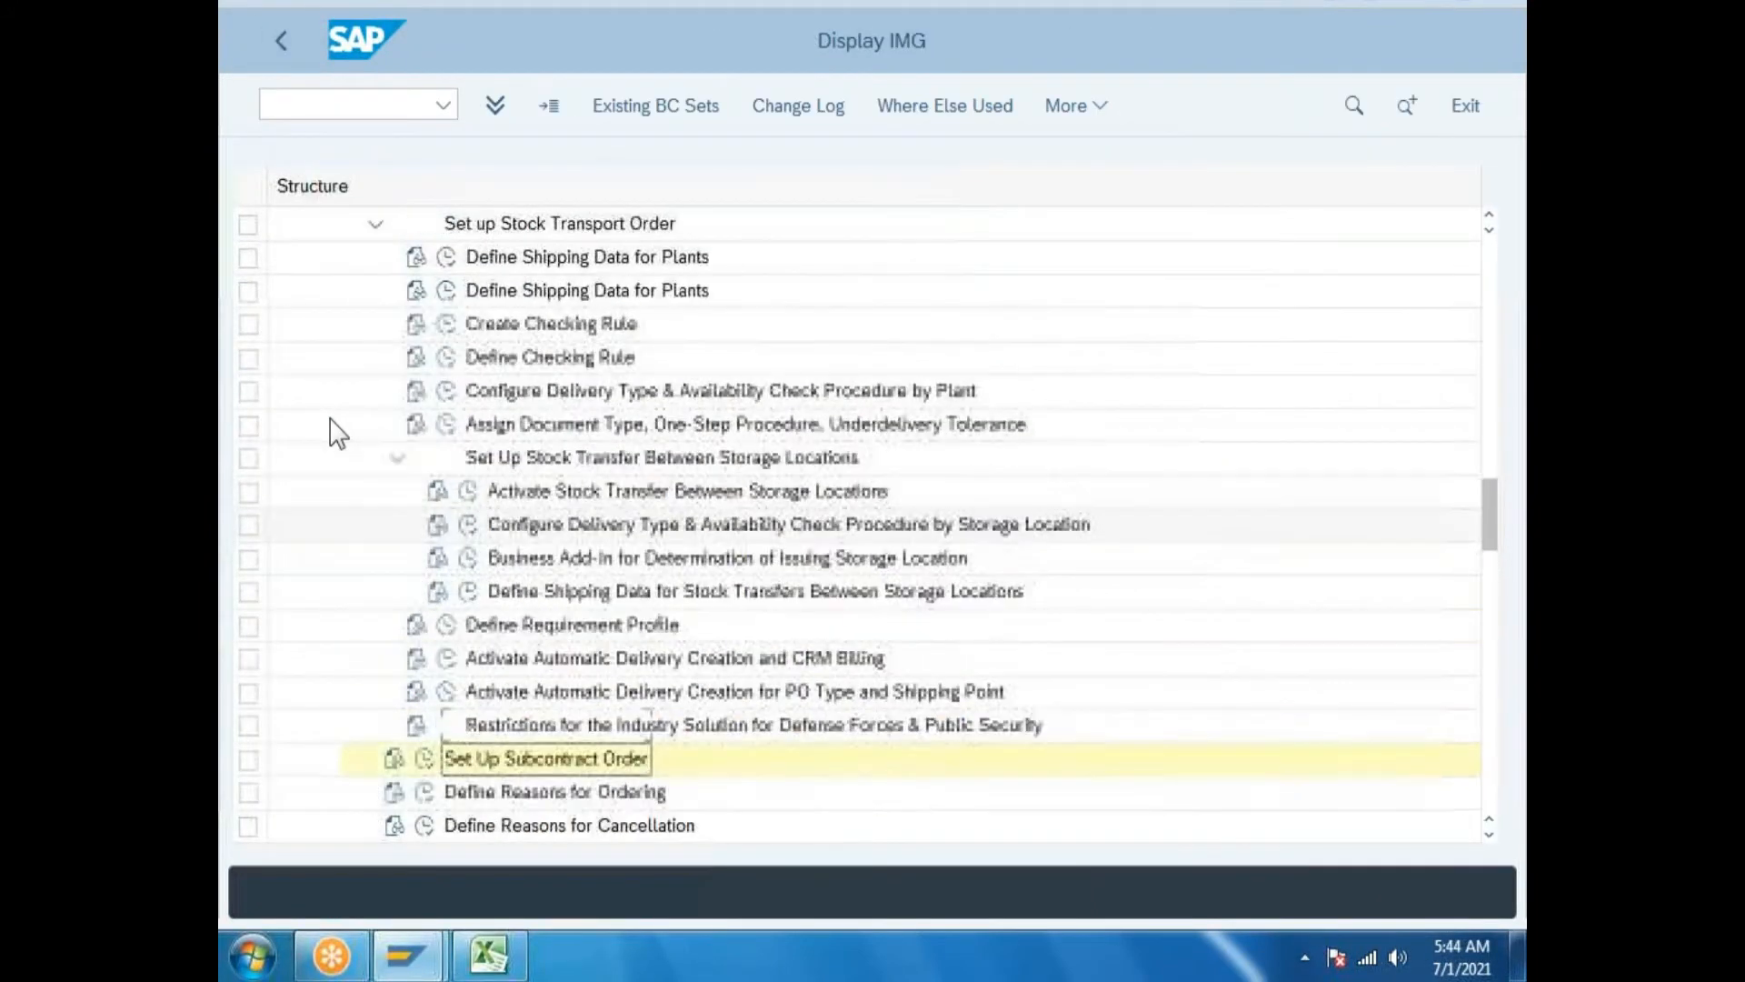
scroll(338, 433, "up", 6)
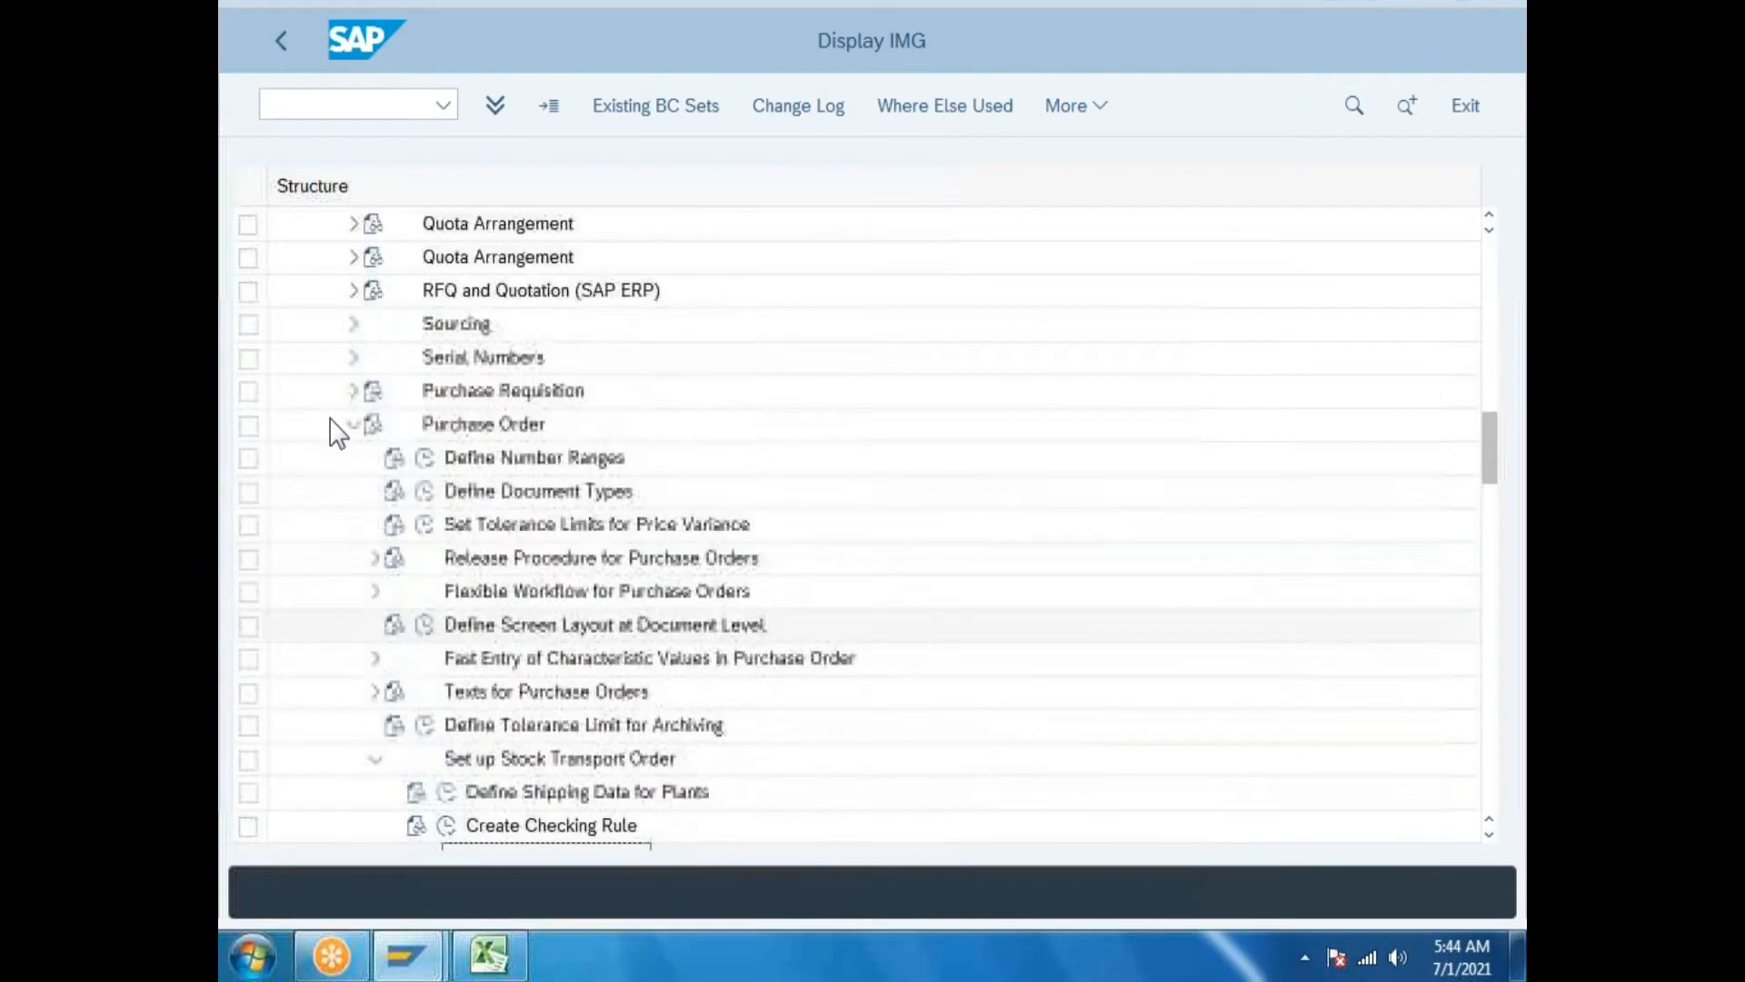
scroll(338, 434, "up", 6)
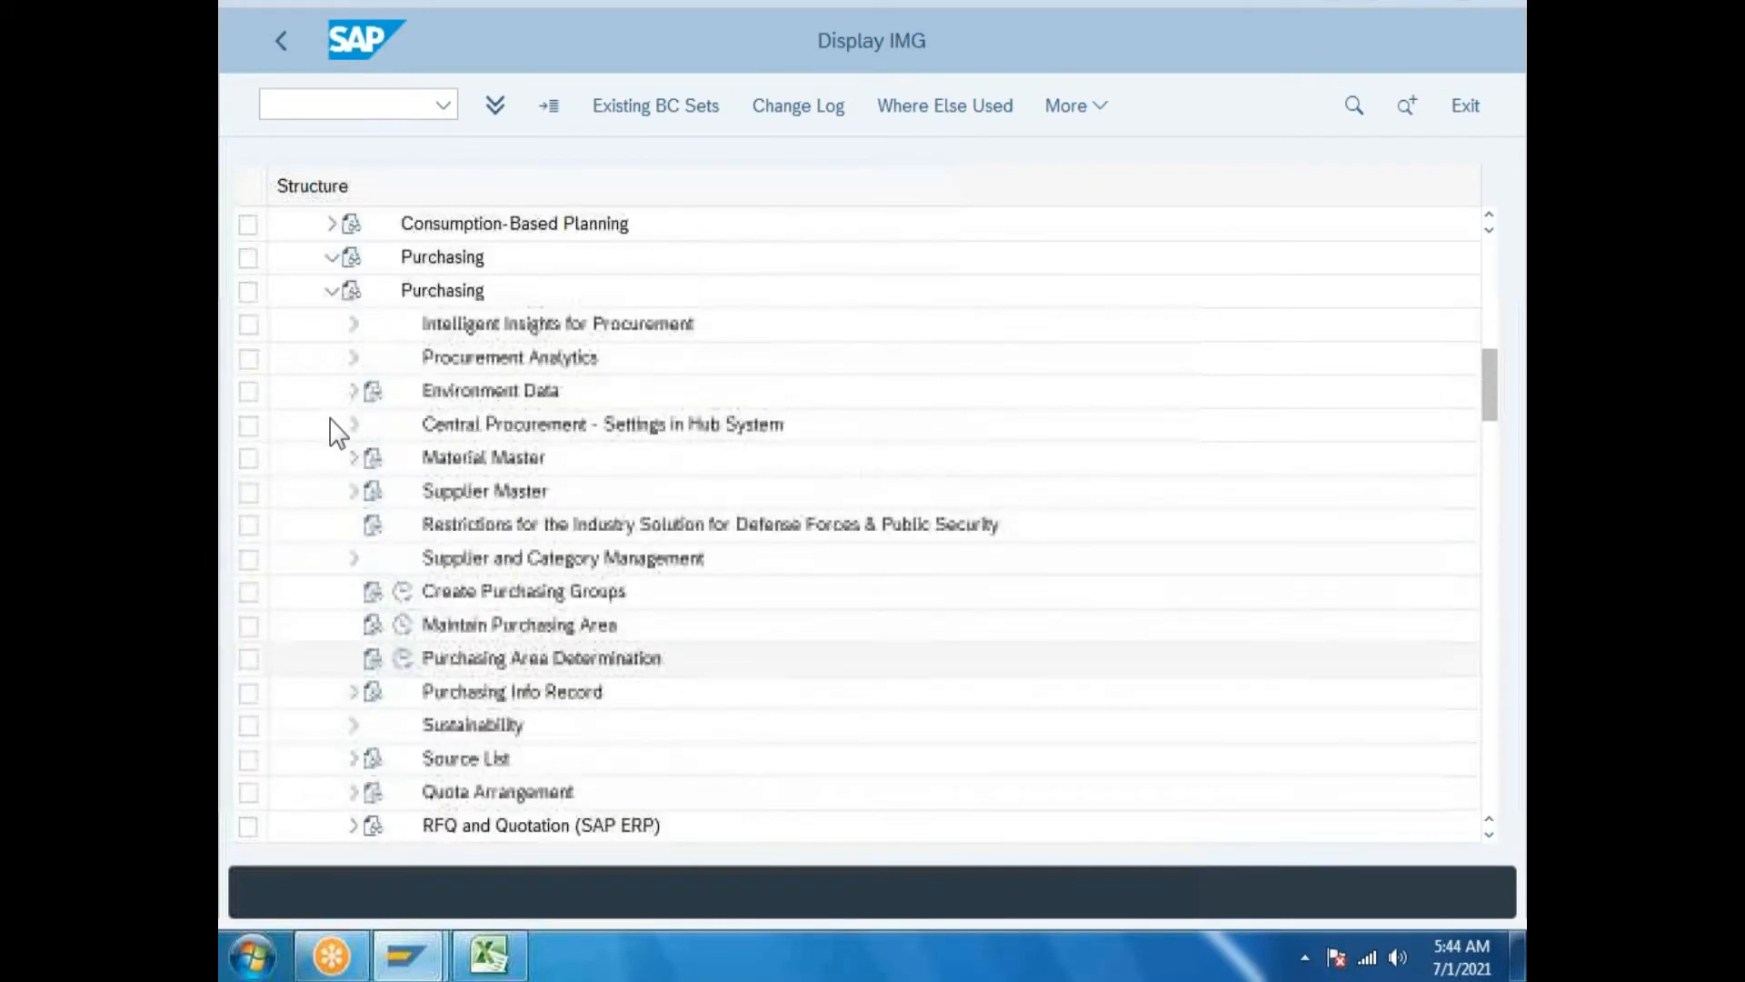
left_click(853, 432)
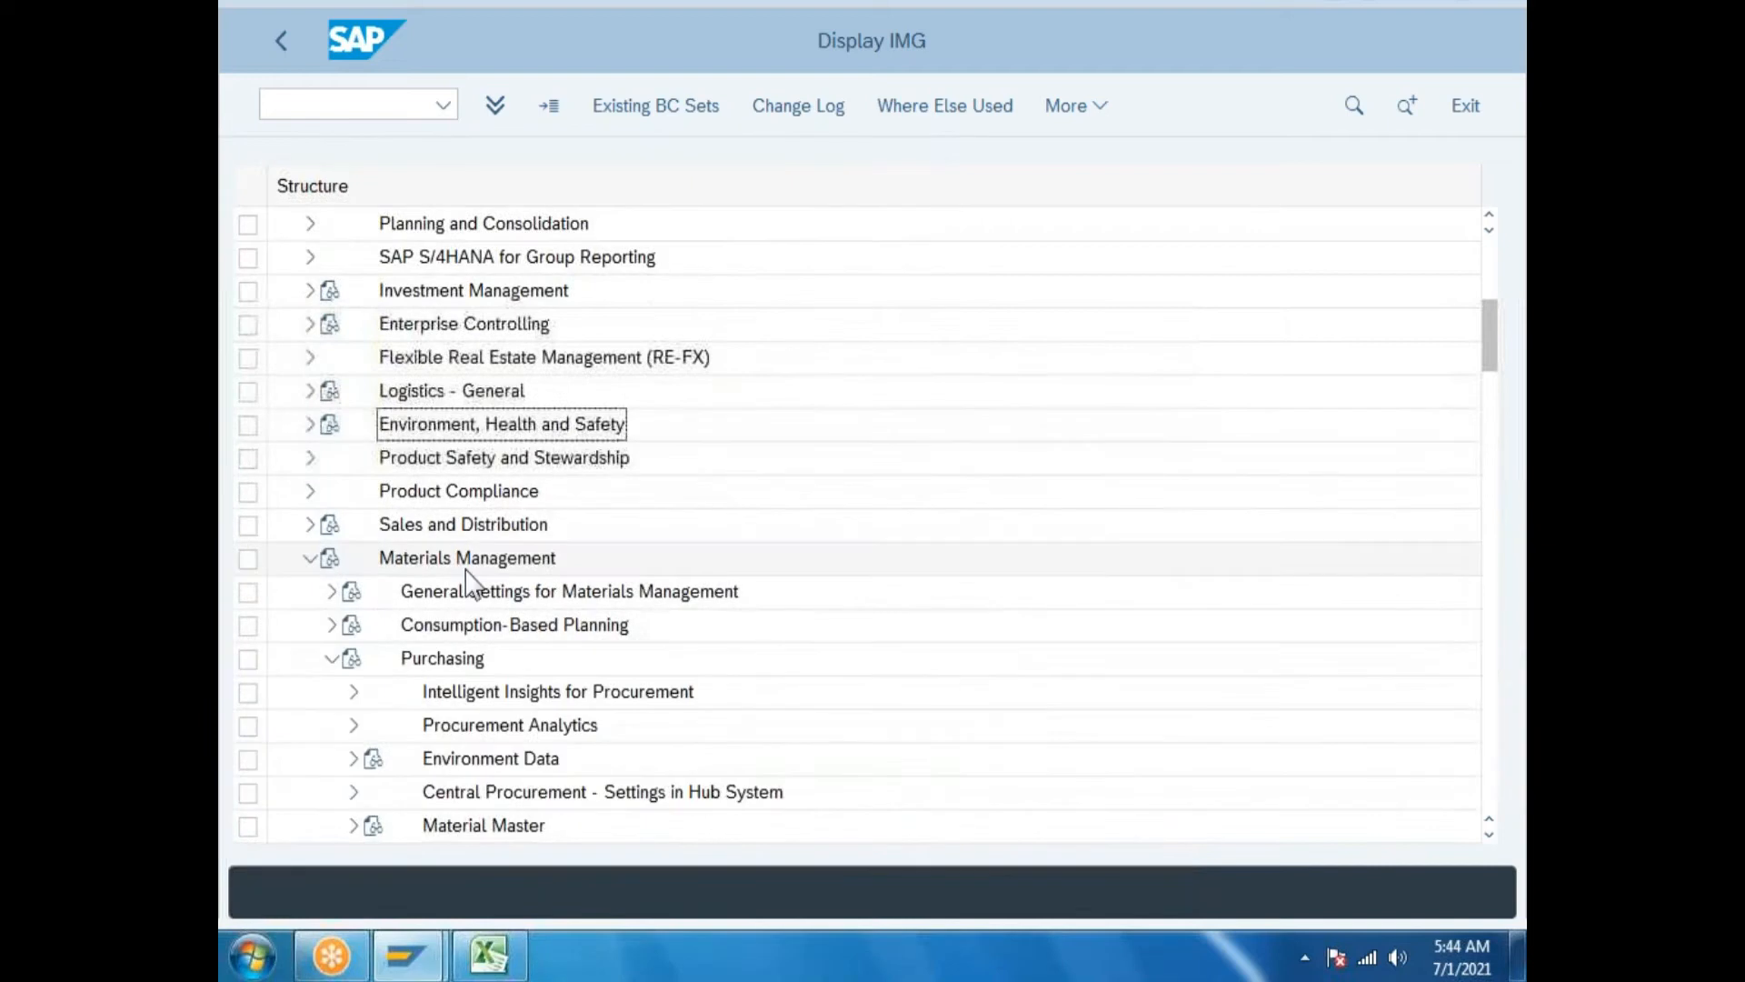
left_click(309, 558)
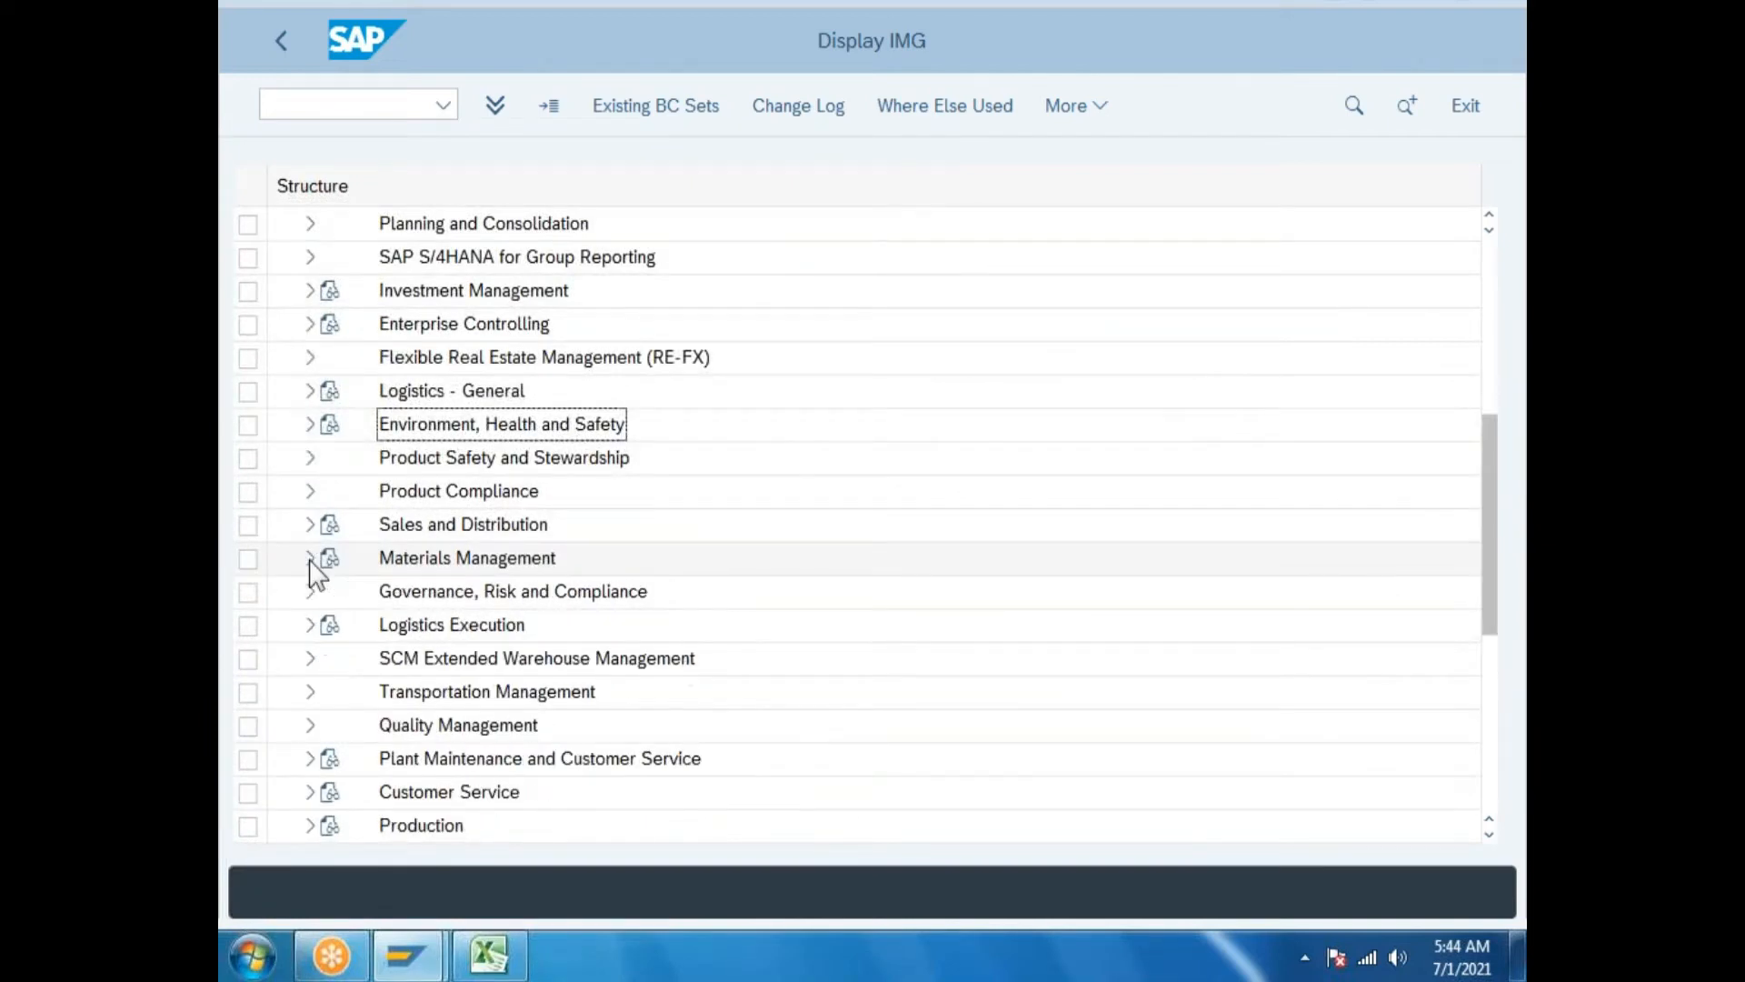
scroll(311, 546, "down", 2)
left_click(309, 424)
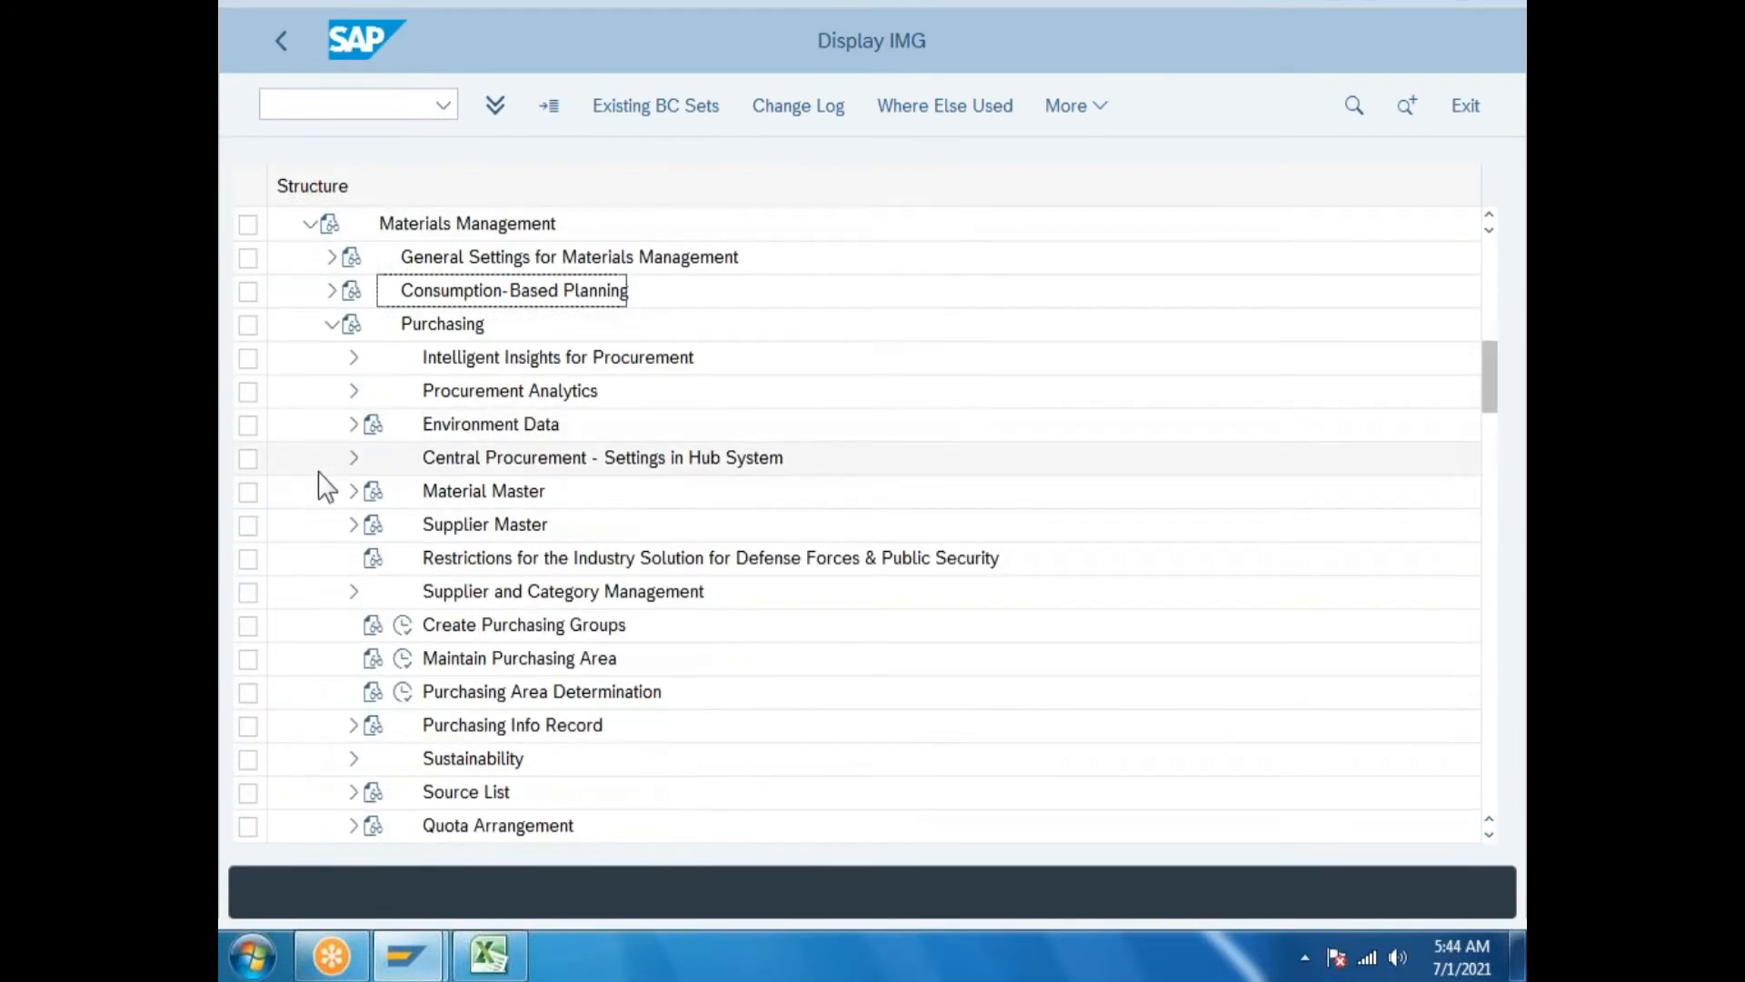
left_click(331, 324)
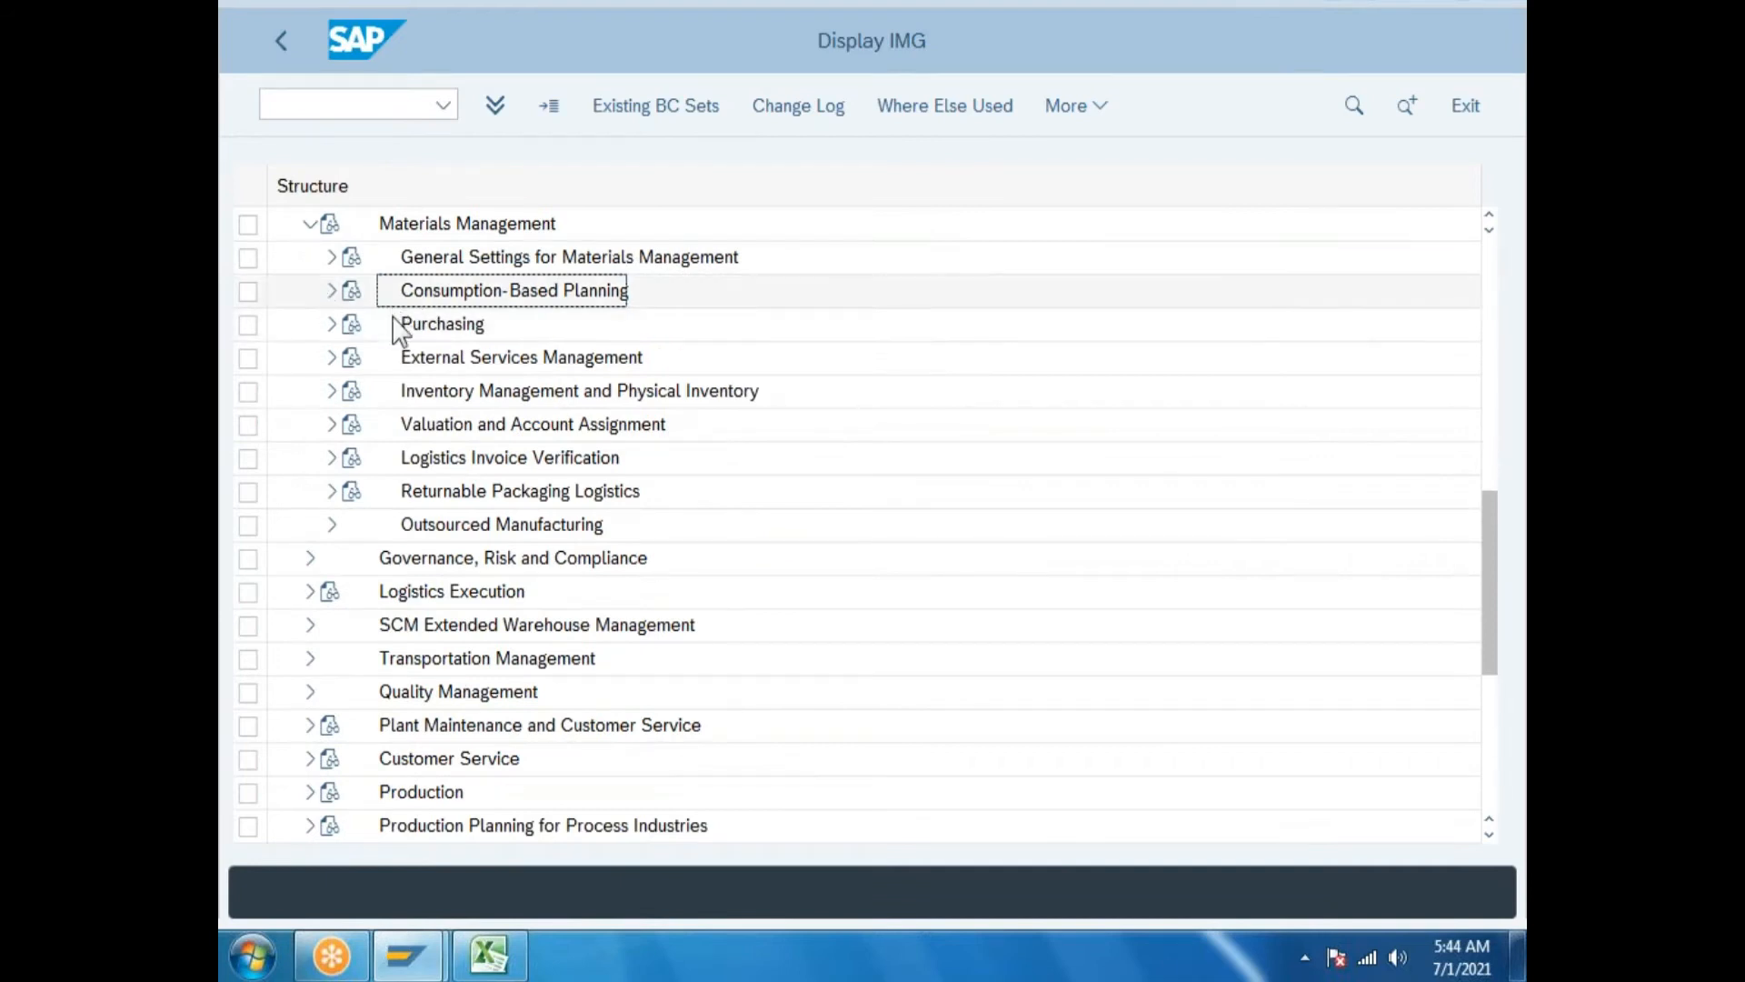
left_click(532, 398)
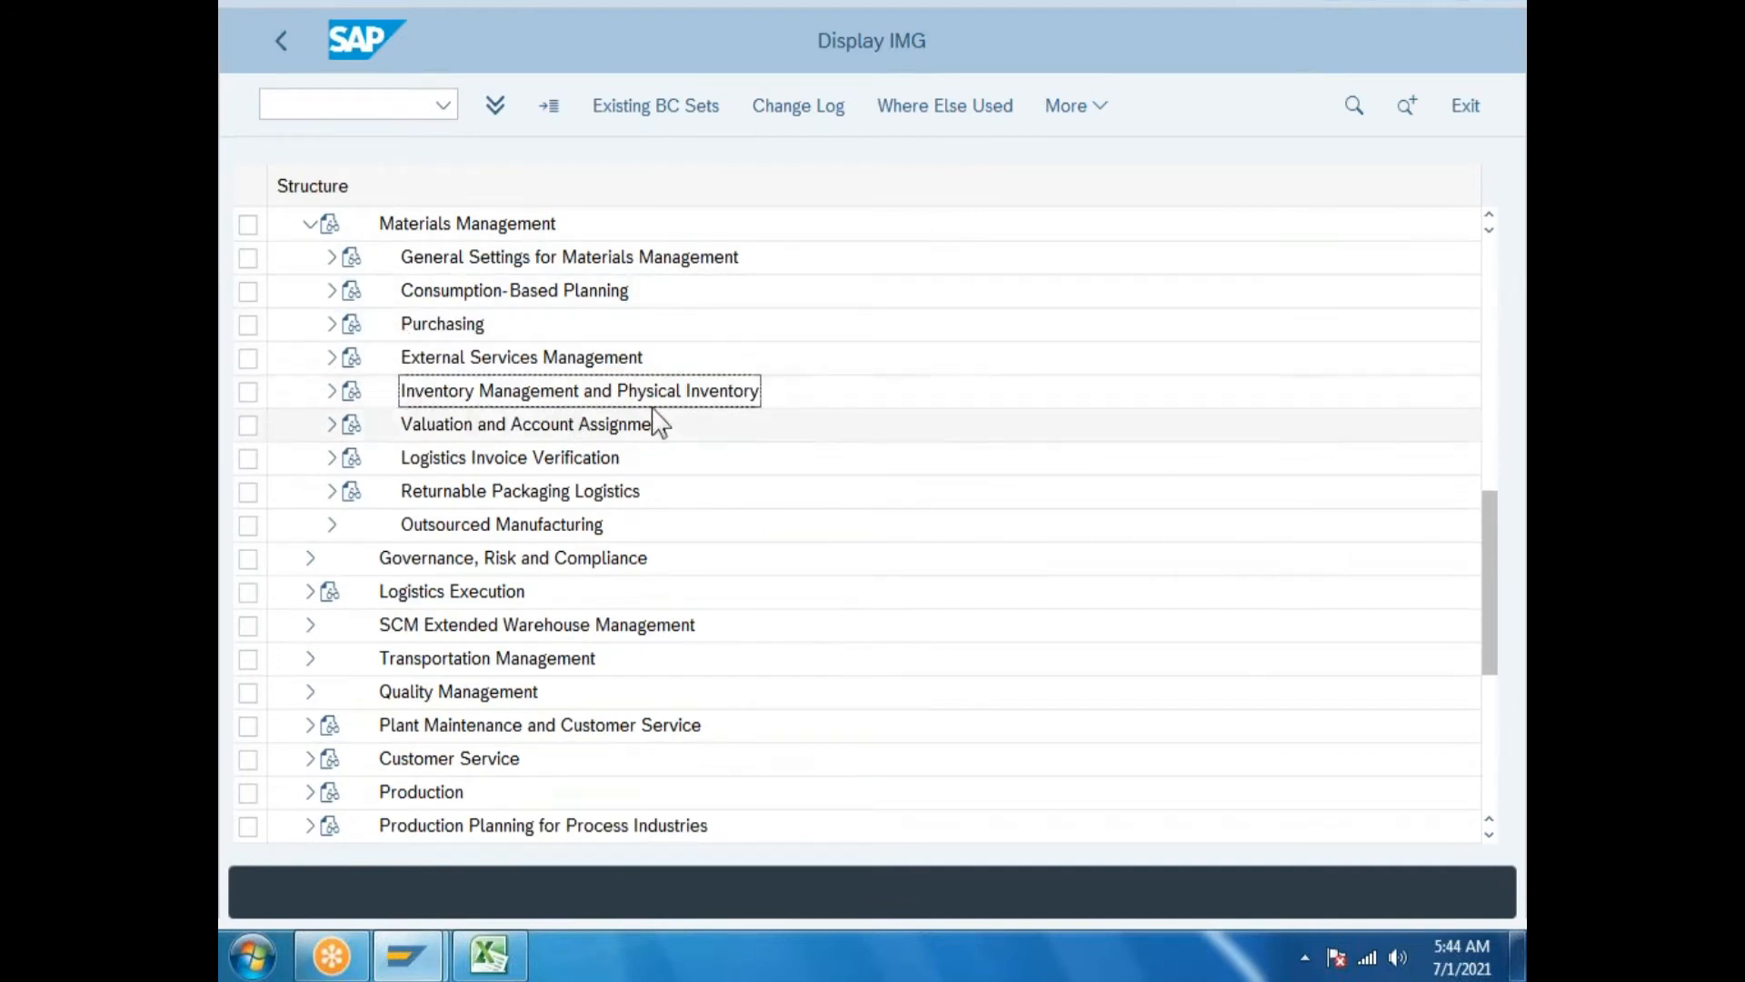
left_click(331, 391)
left_click(451, 259)
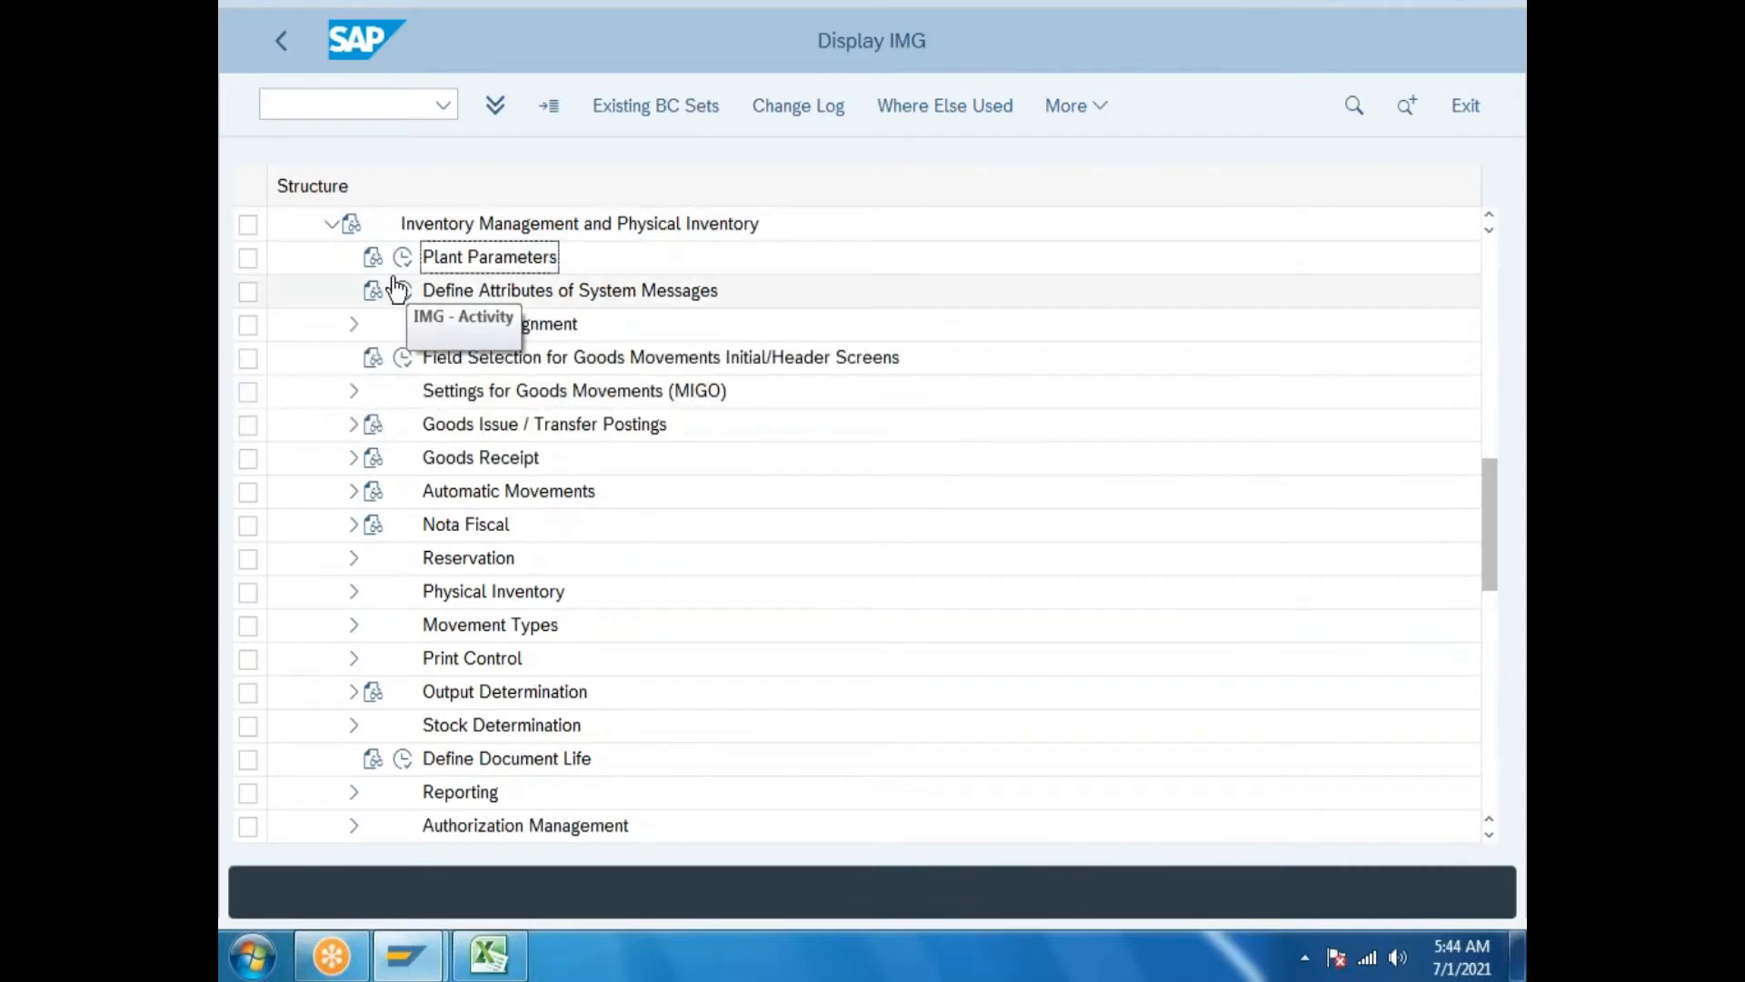
left_click(402, 259)
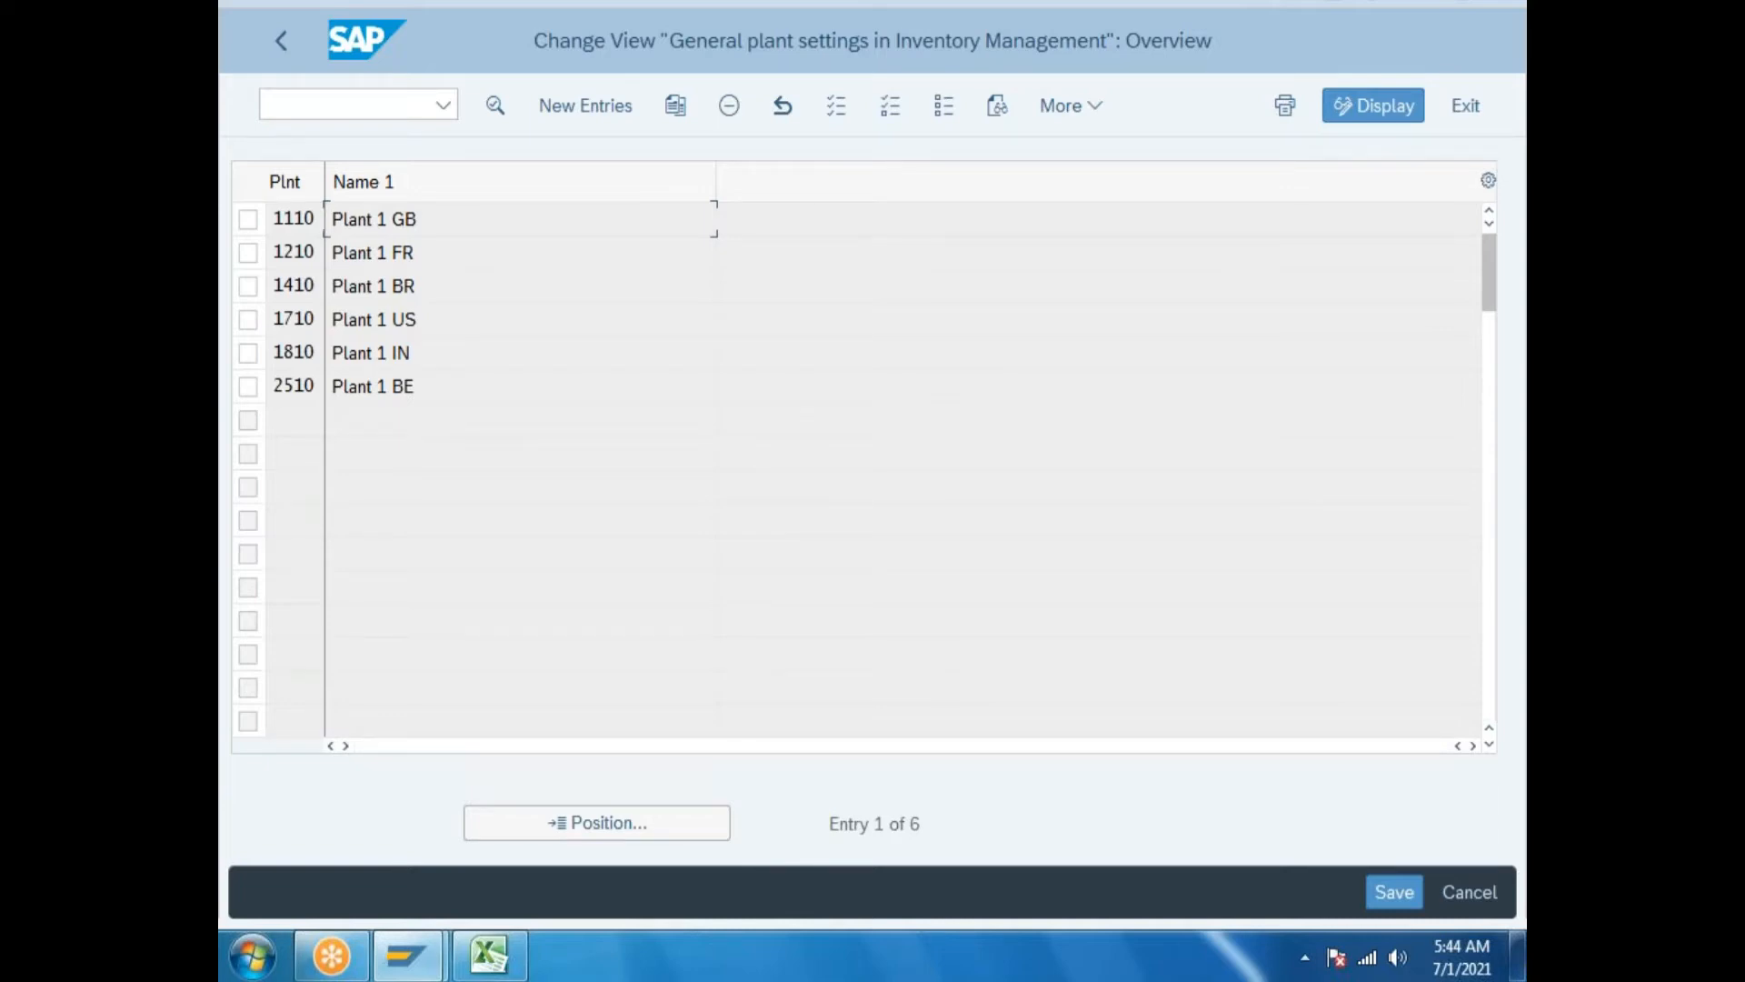
Log PLANT PARAMETERS in cell C222 of the Excel sheet.
left_click(489, 954)
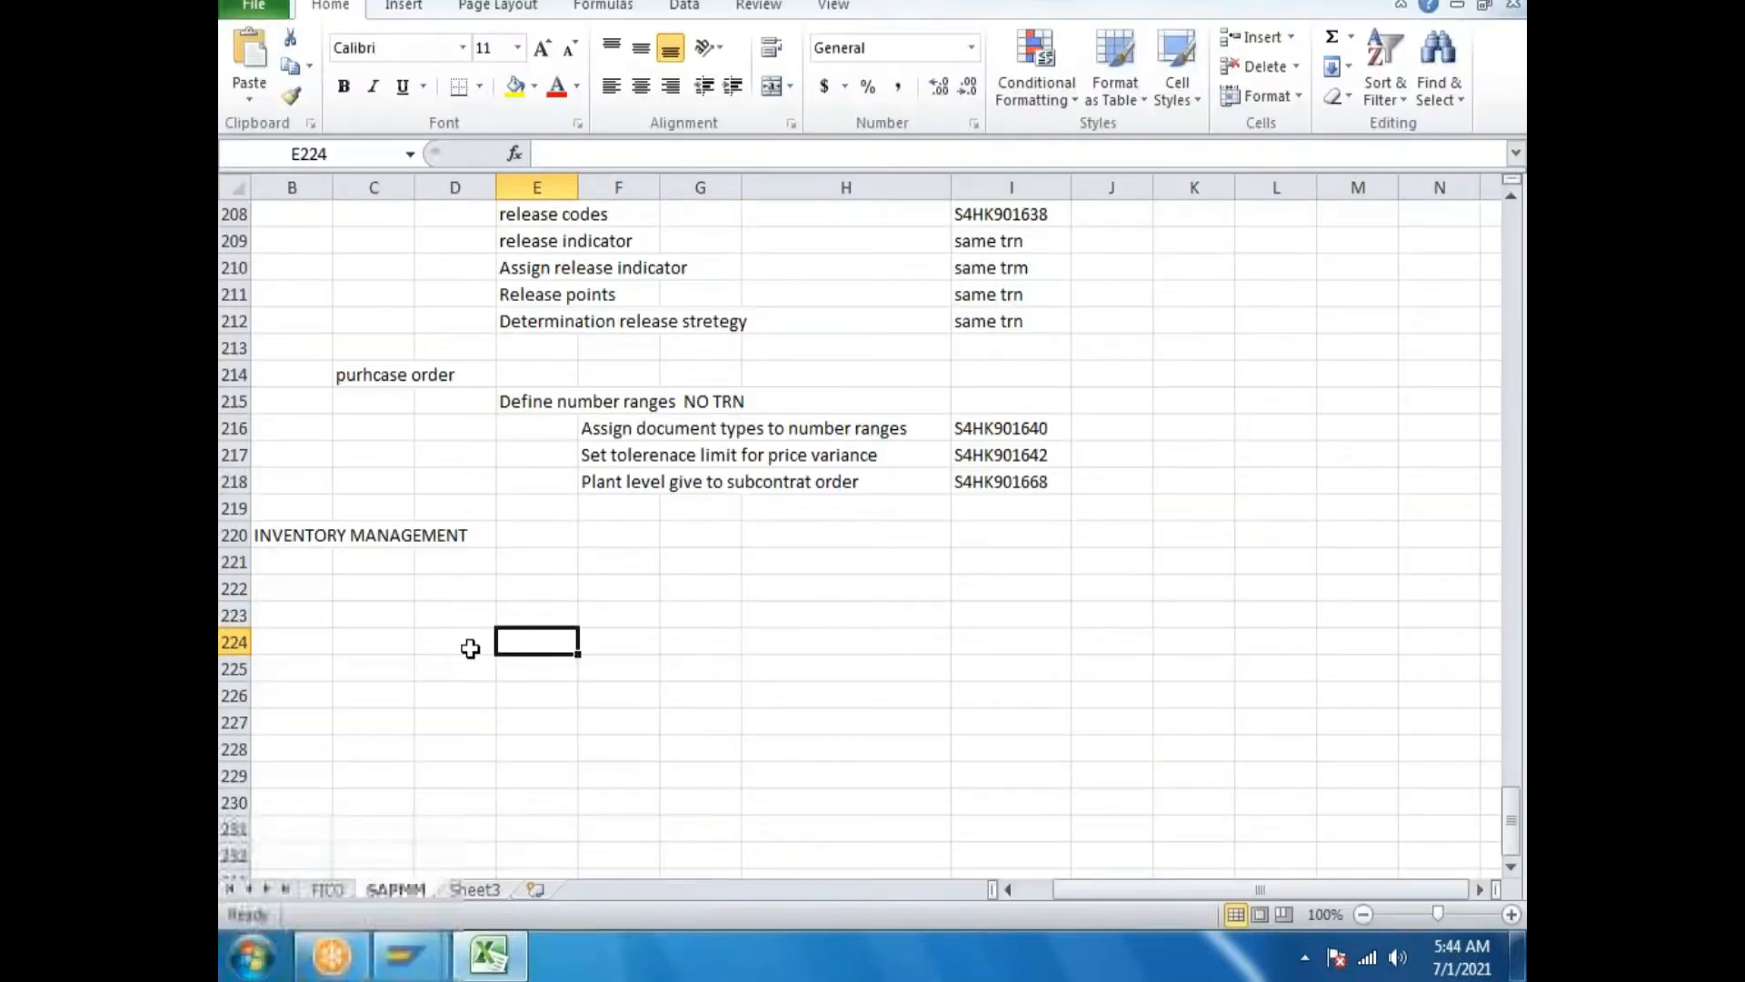
double_click(391, 585)
type("PLANT PARAMETERS")
Create a new plant parameters entry for plant GP in SAP and review the form.
left_click(486, 954)
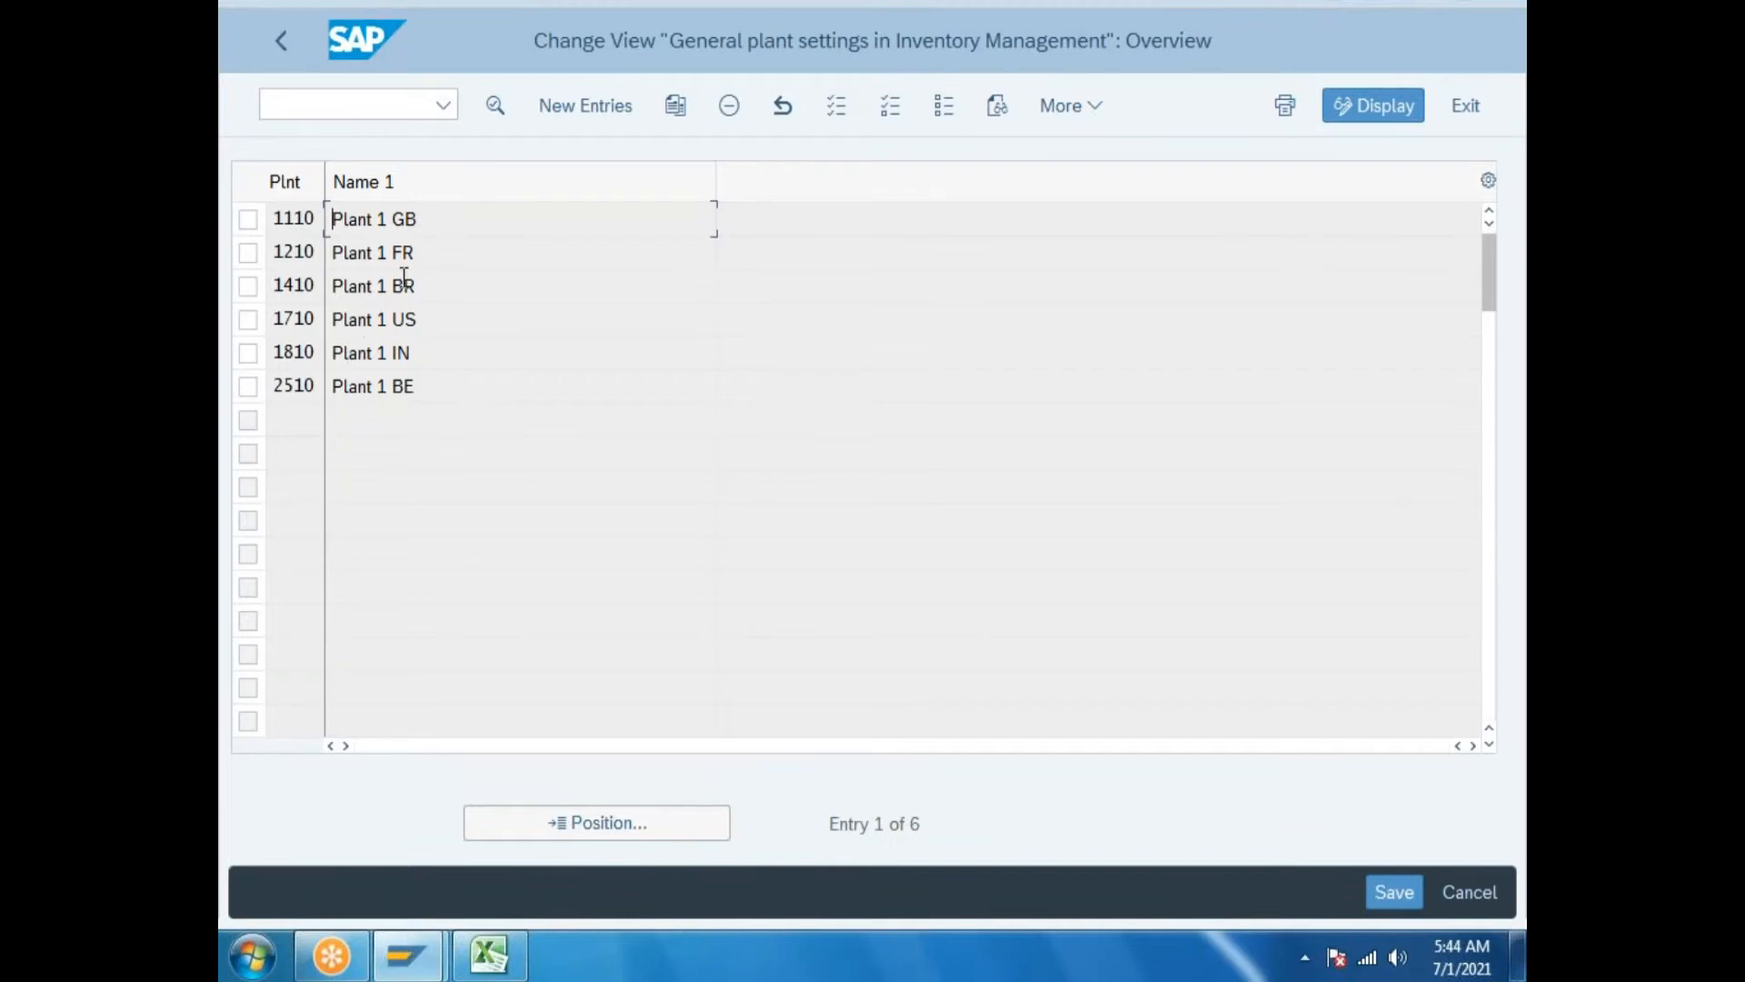
left_click(597, 105)
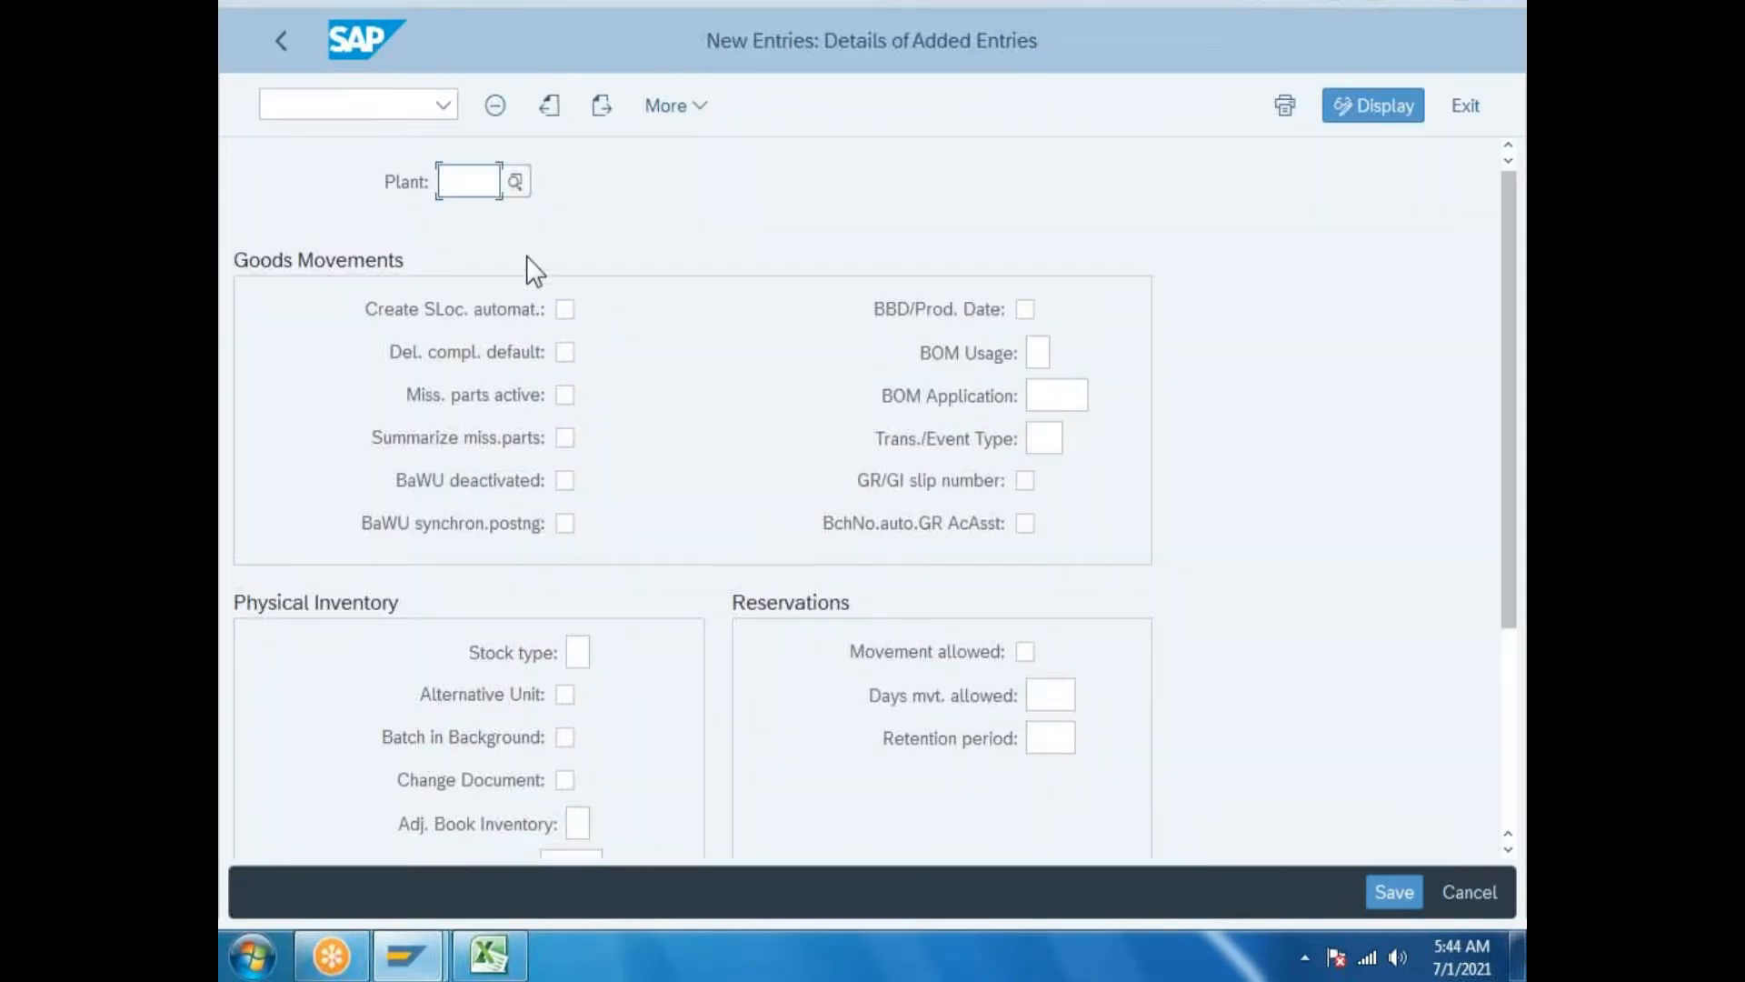
type("GP")
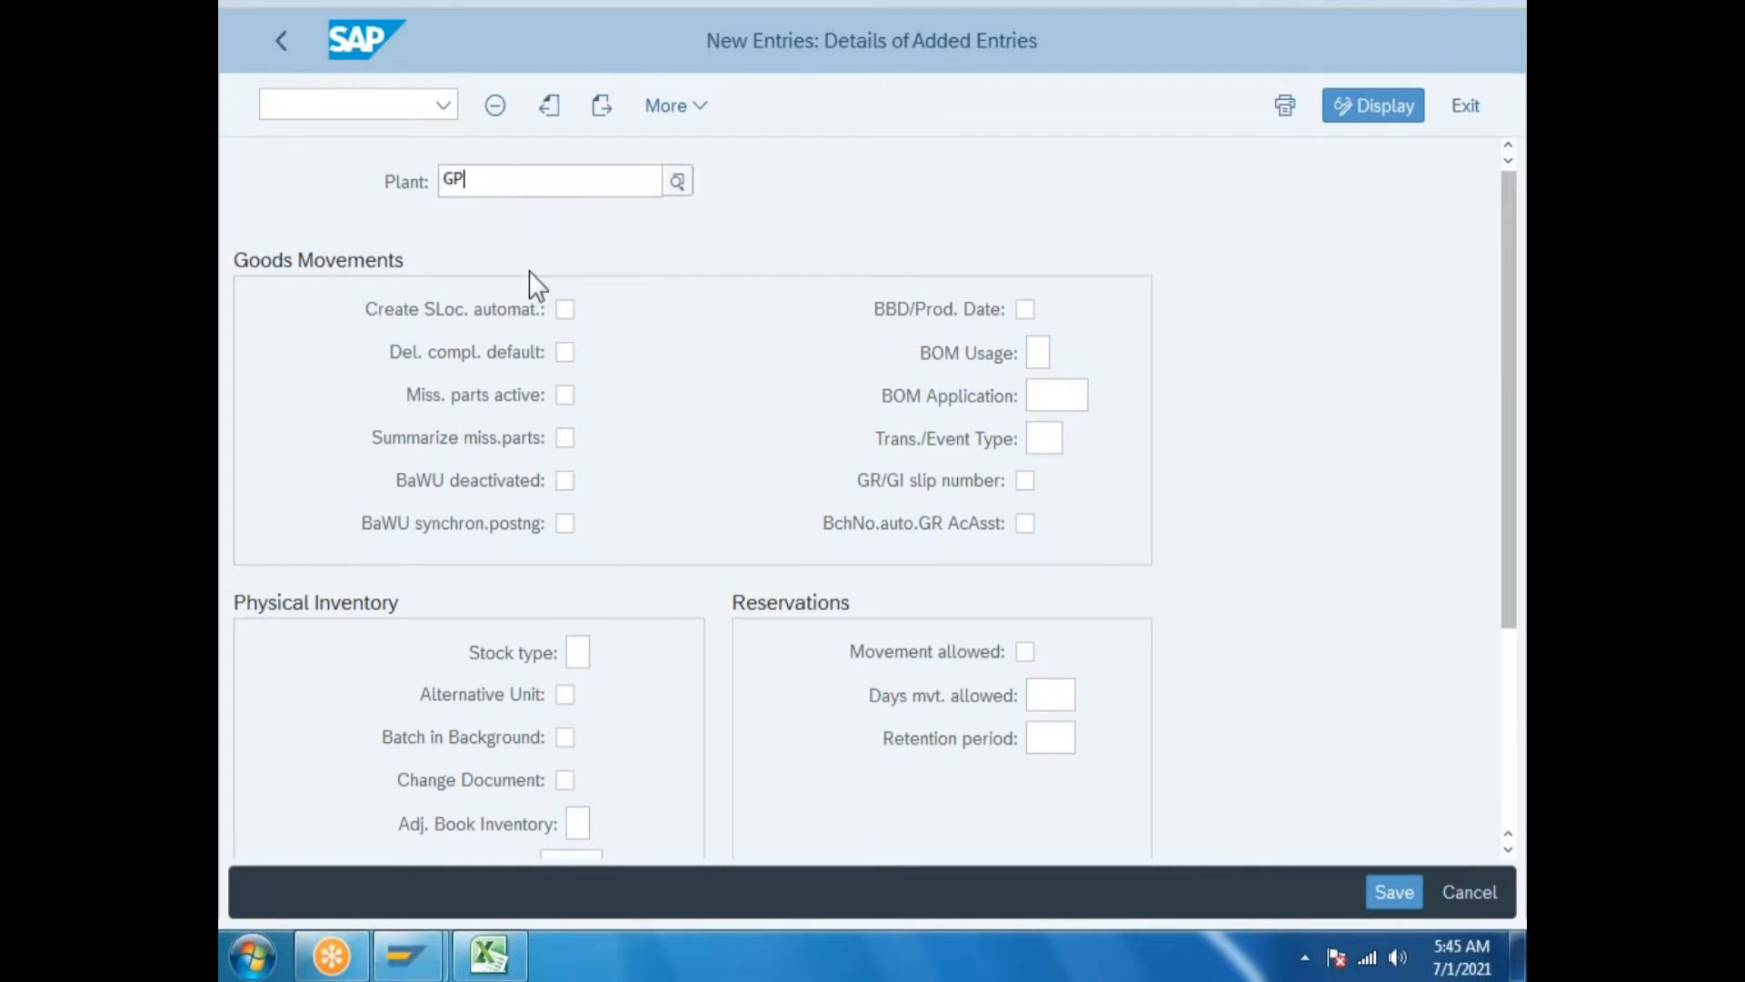
key("Return")
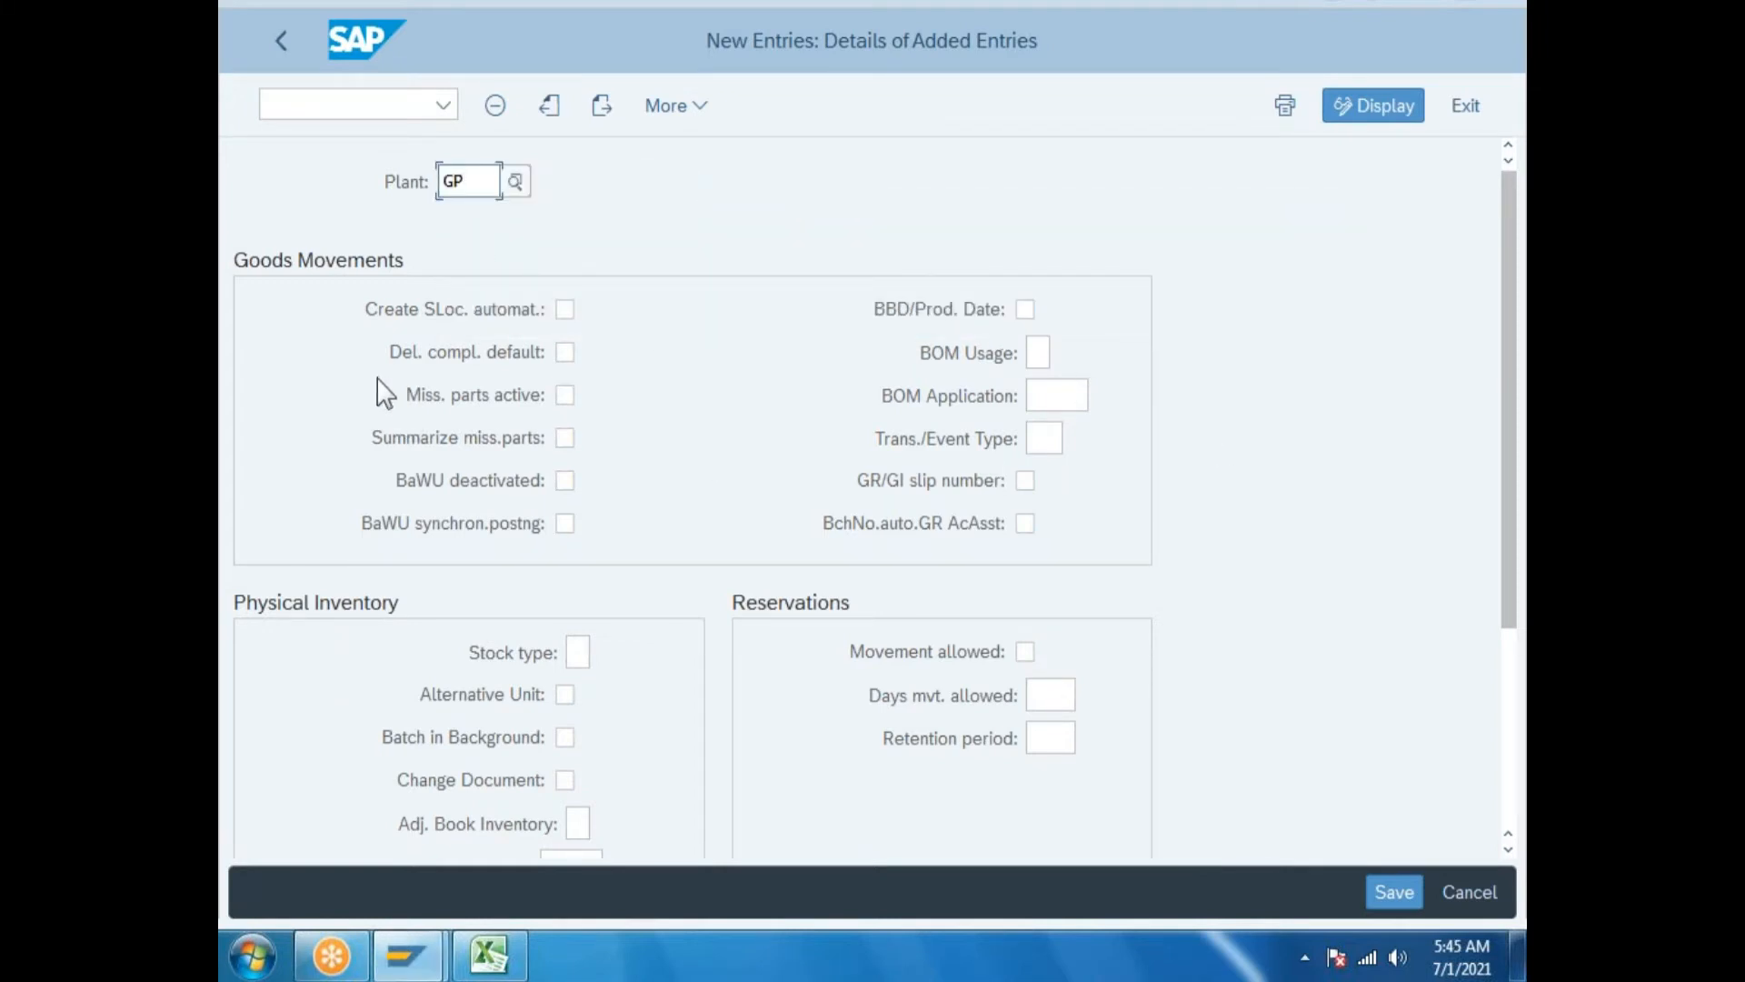
scroll(381, 395, "down", 1)
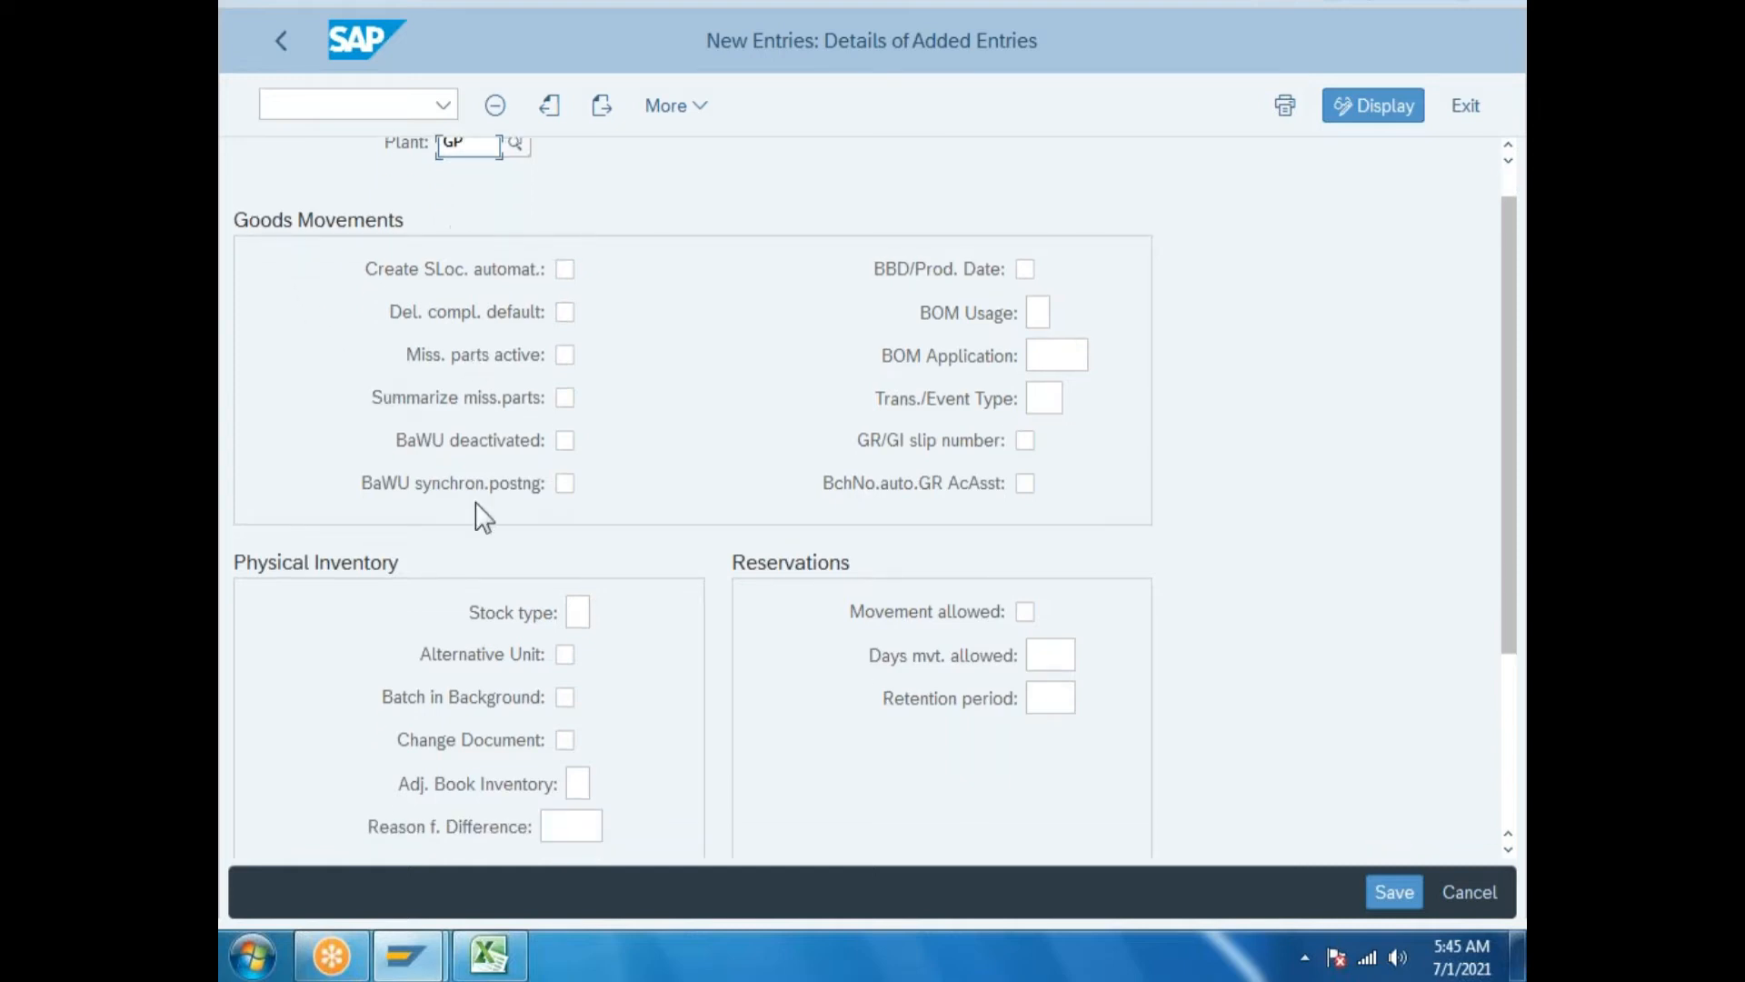
scroll(568, 600, "down", 1)
scroll(569, 600, "down", 5)
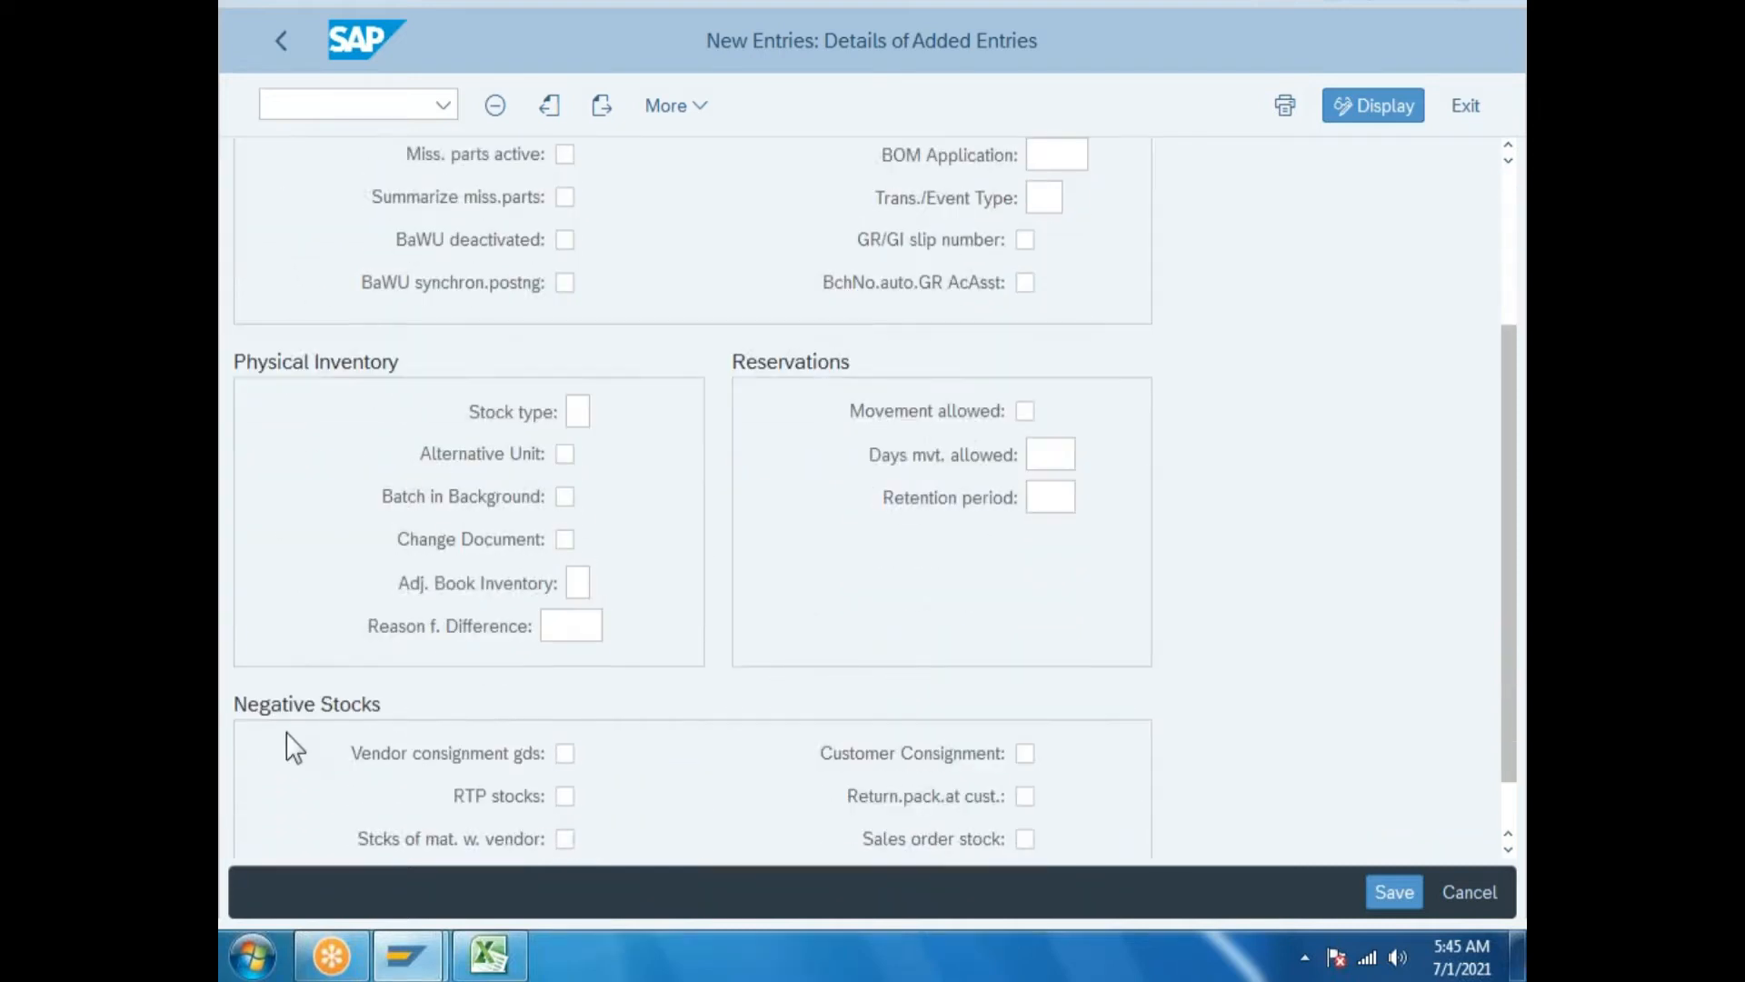
scroll(709, 545, "down", 2)
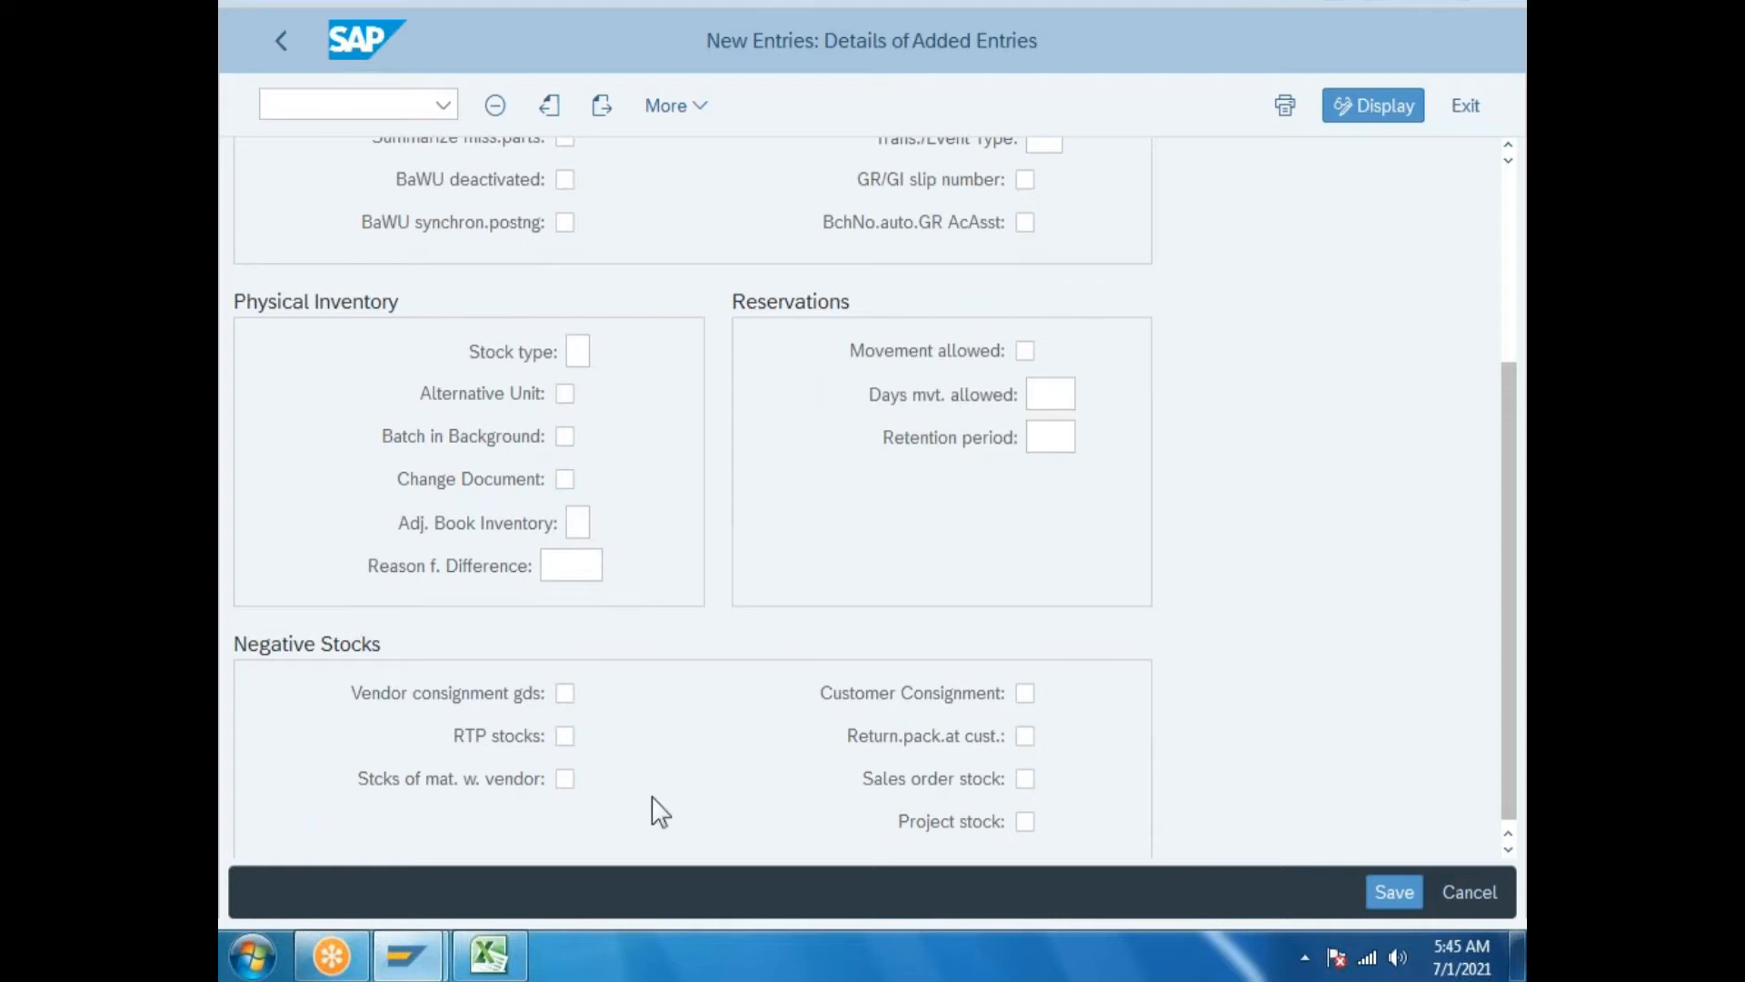
left_click(489, 955)
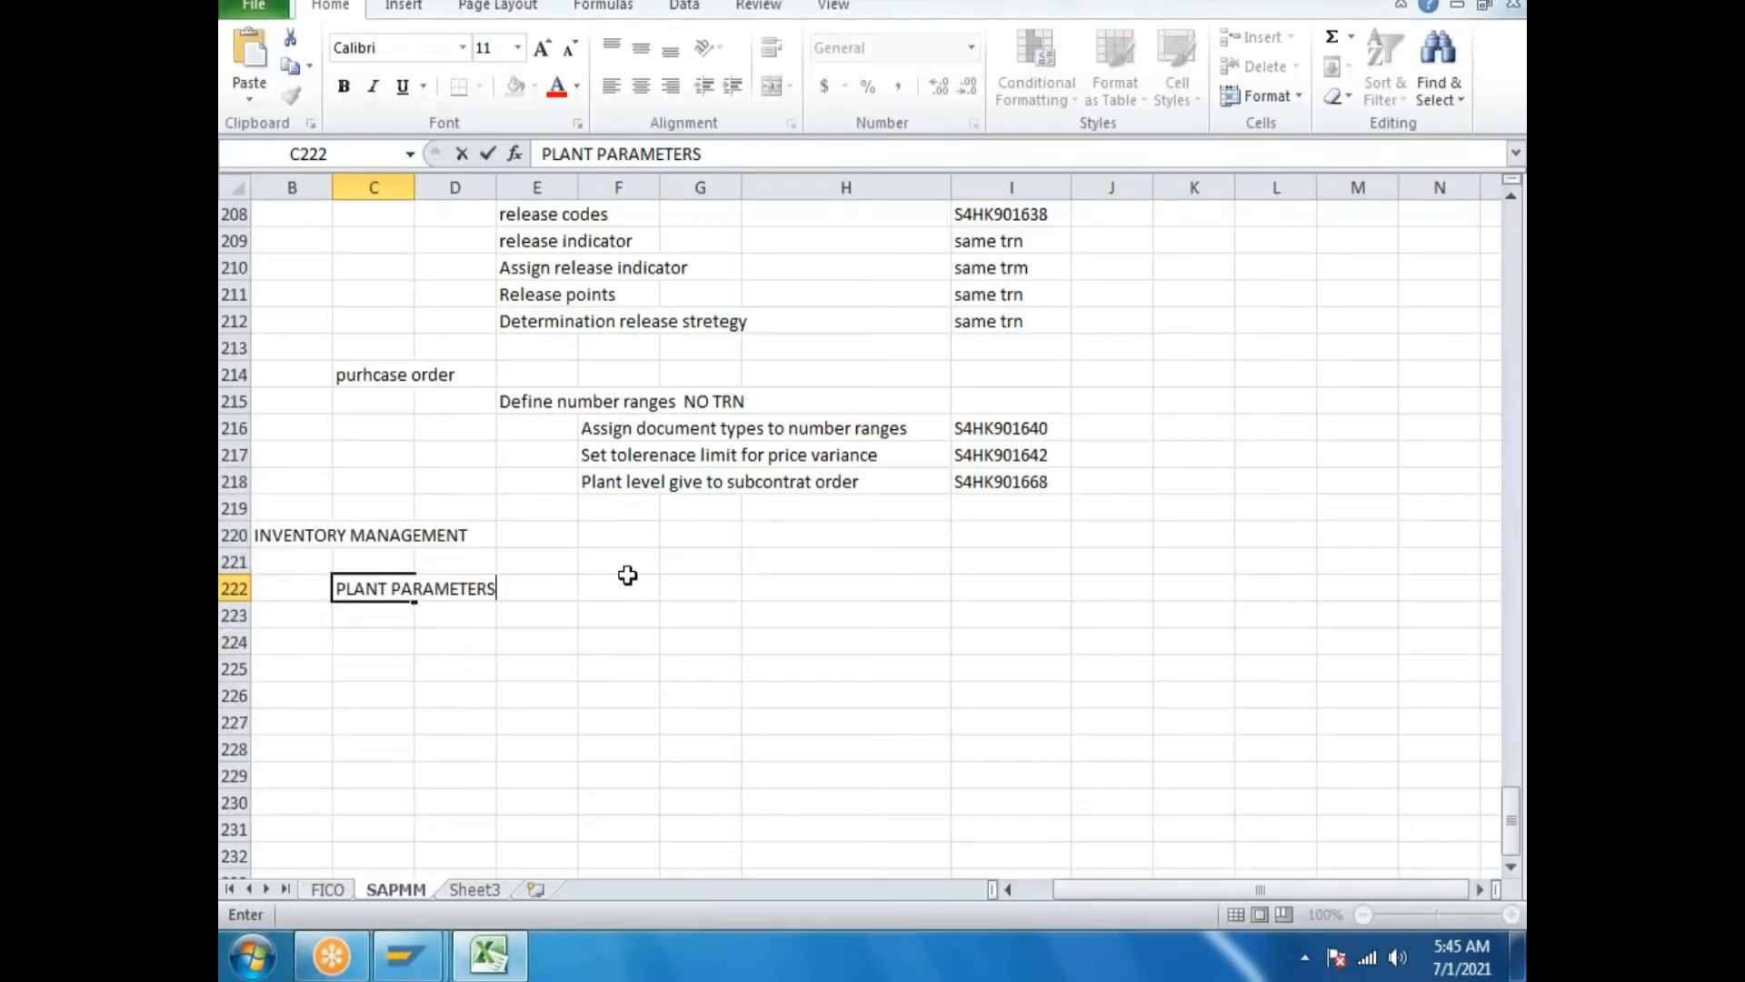
Log 'Goods Moment' in cell E223 under PLANT PARAMETERS.
left_click(518, 614)
type("GOO")
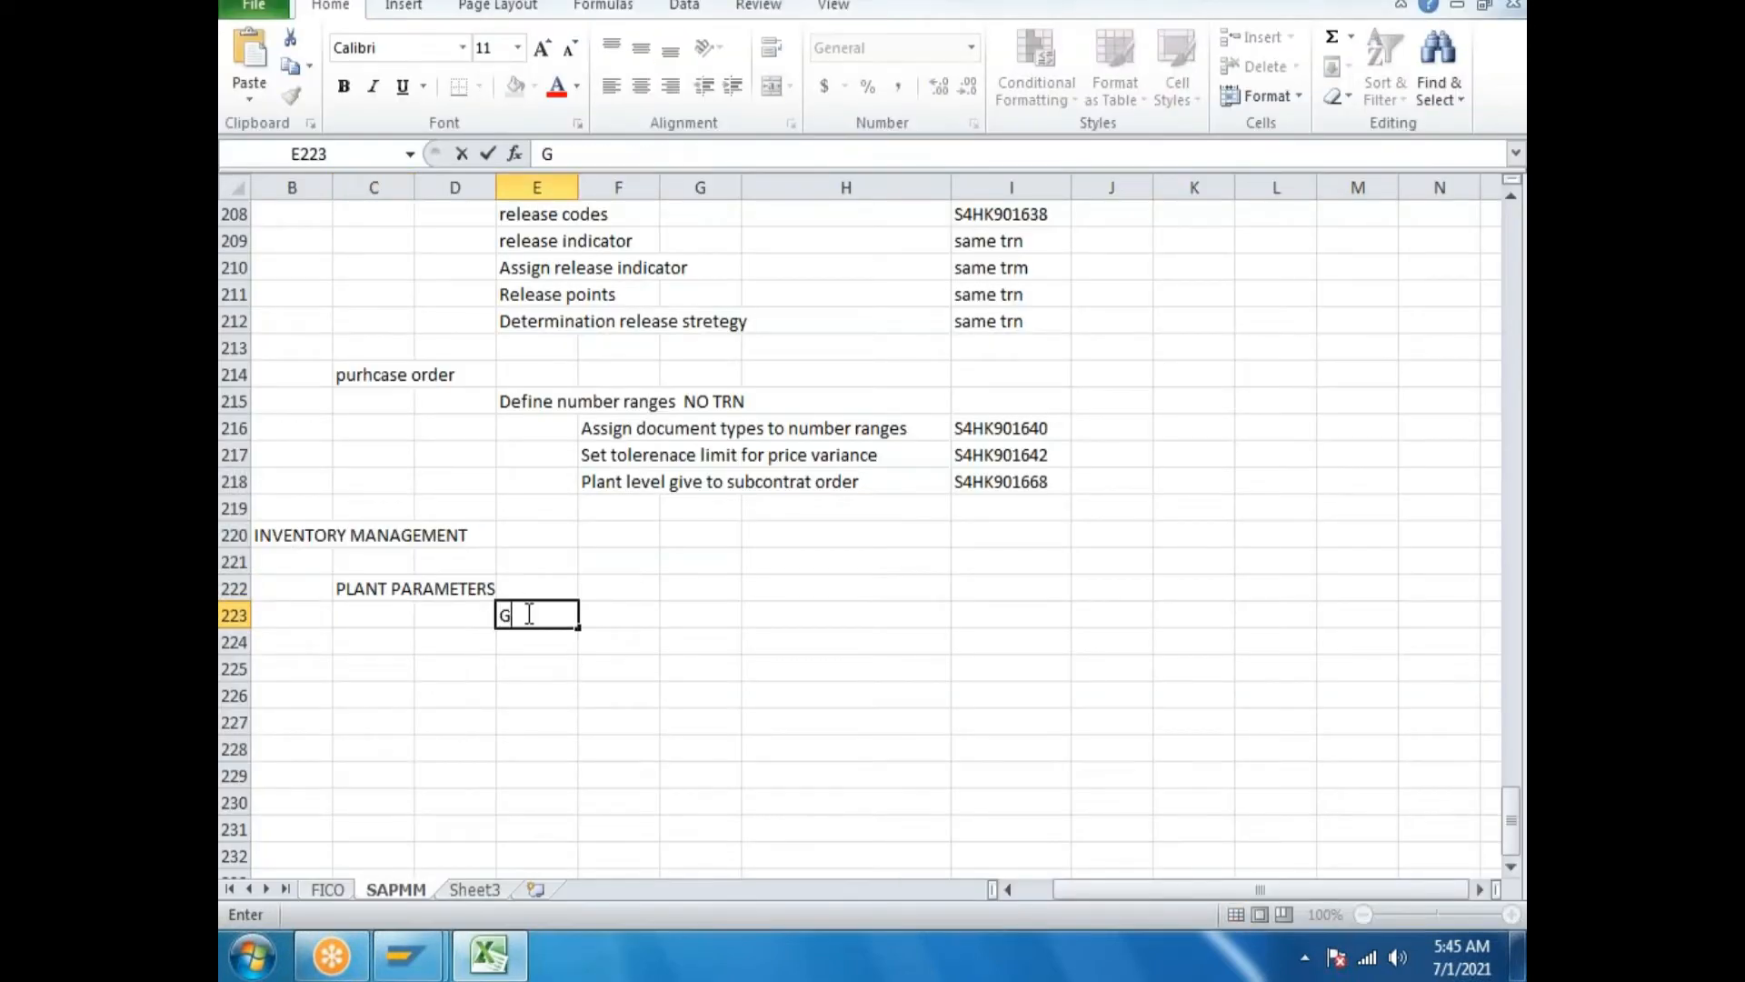
key("BackSpace")
key("BackSpace")
type("oods mo")
key("BackSpace")
type("o")
key("BackSpace")
key("BackSpace")
type("Moment")
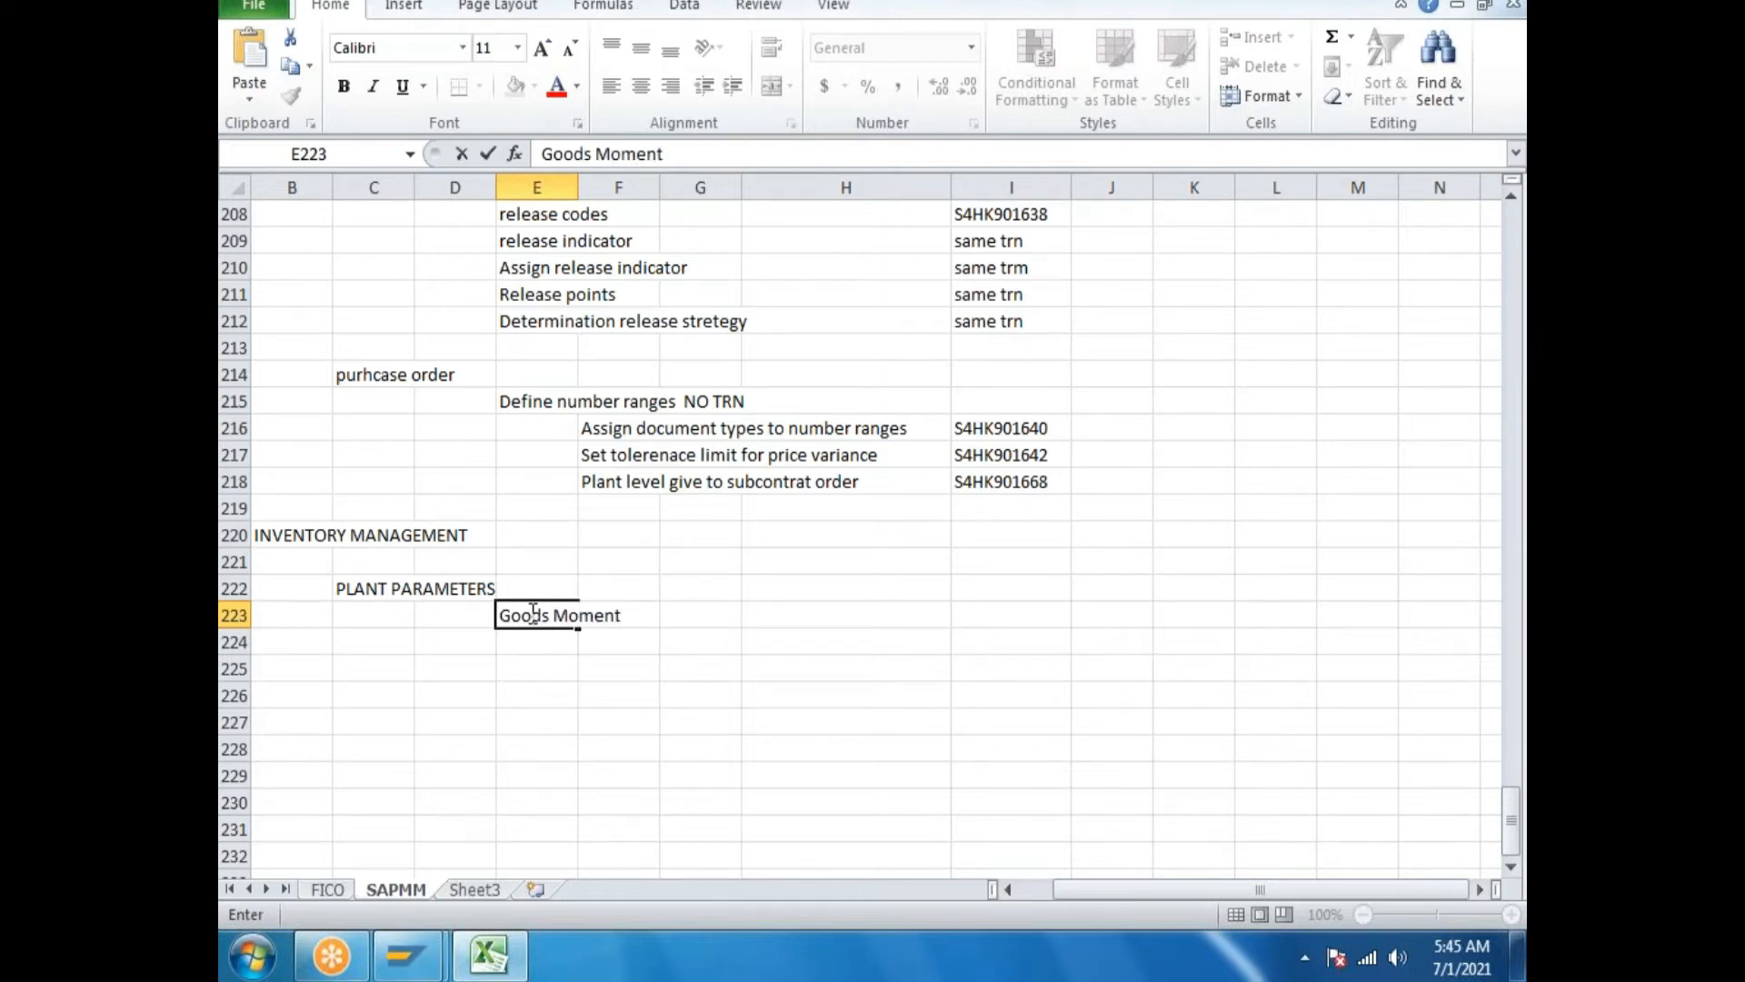
key("Return")
Log 'Physical inventory' and 'Negative stock' in E224–E225 and start 'Reservations' in E226.
type("P")
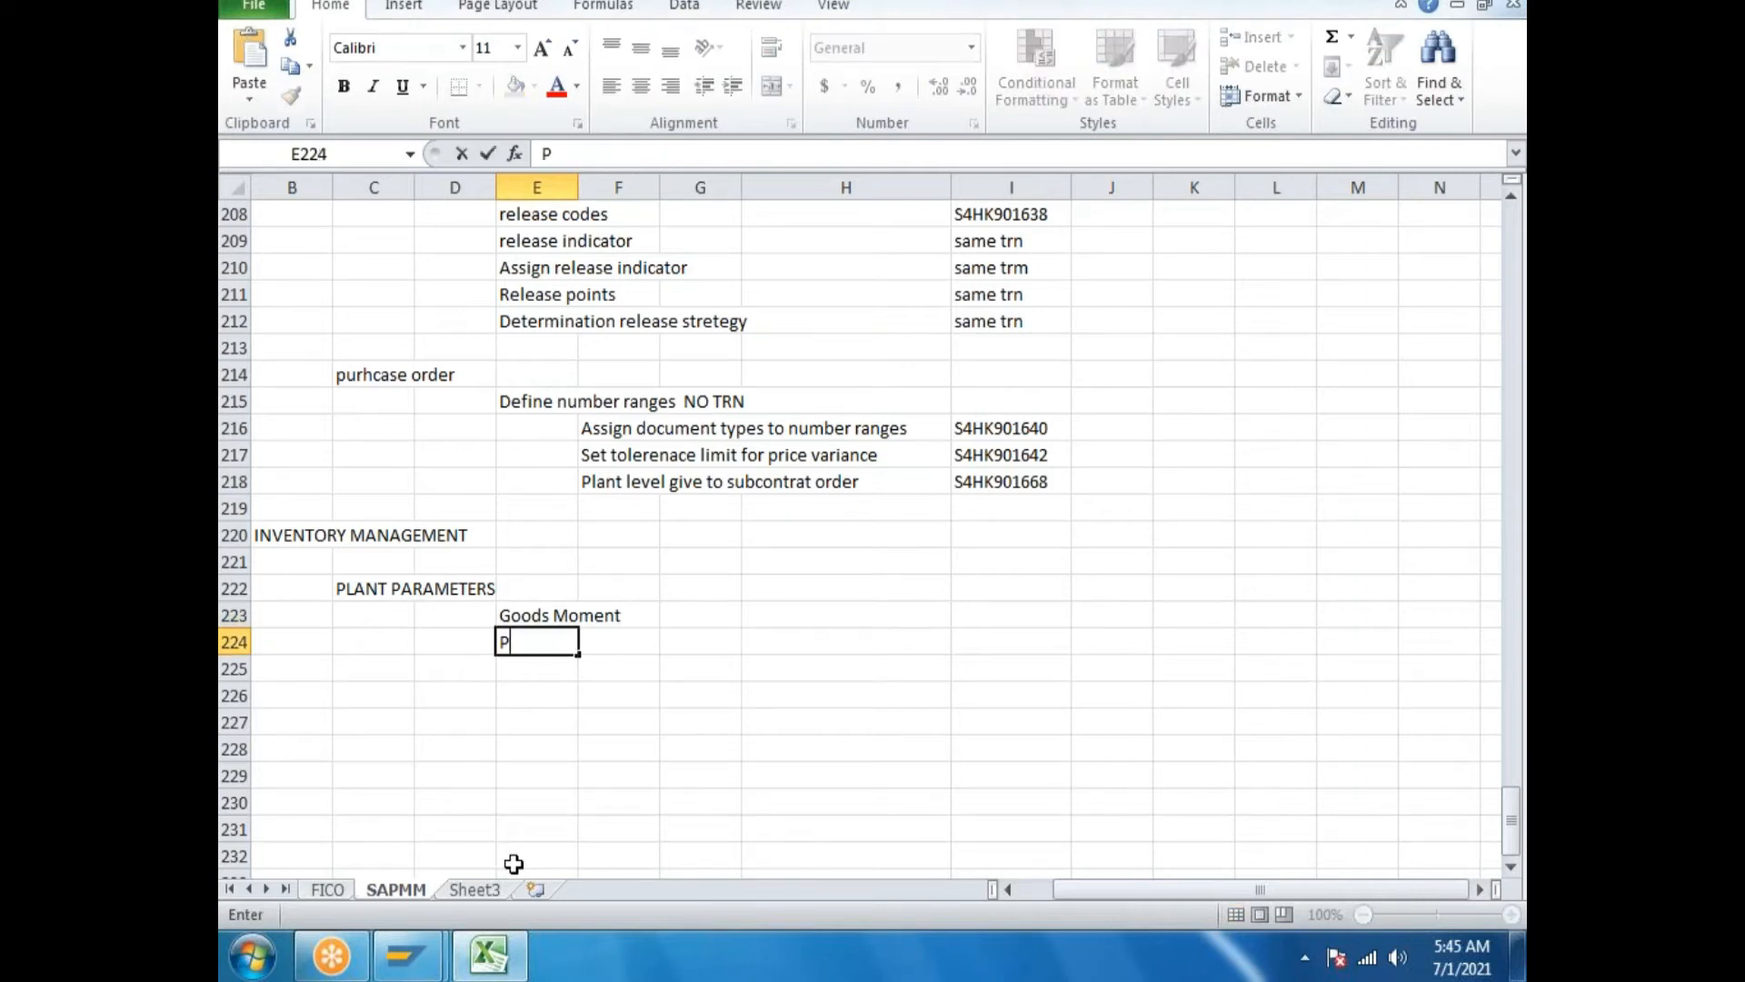
type("hysical inventory")
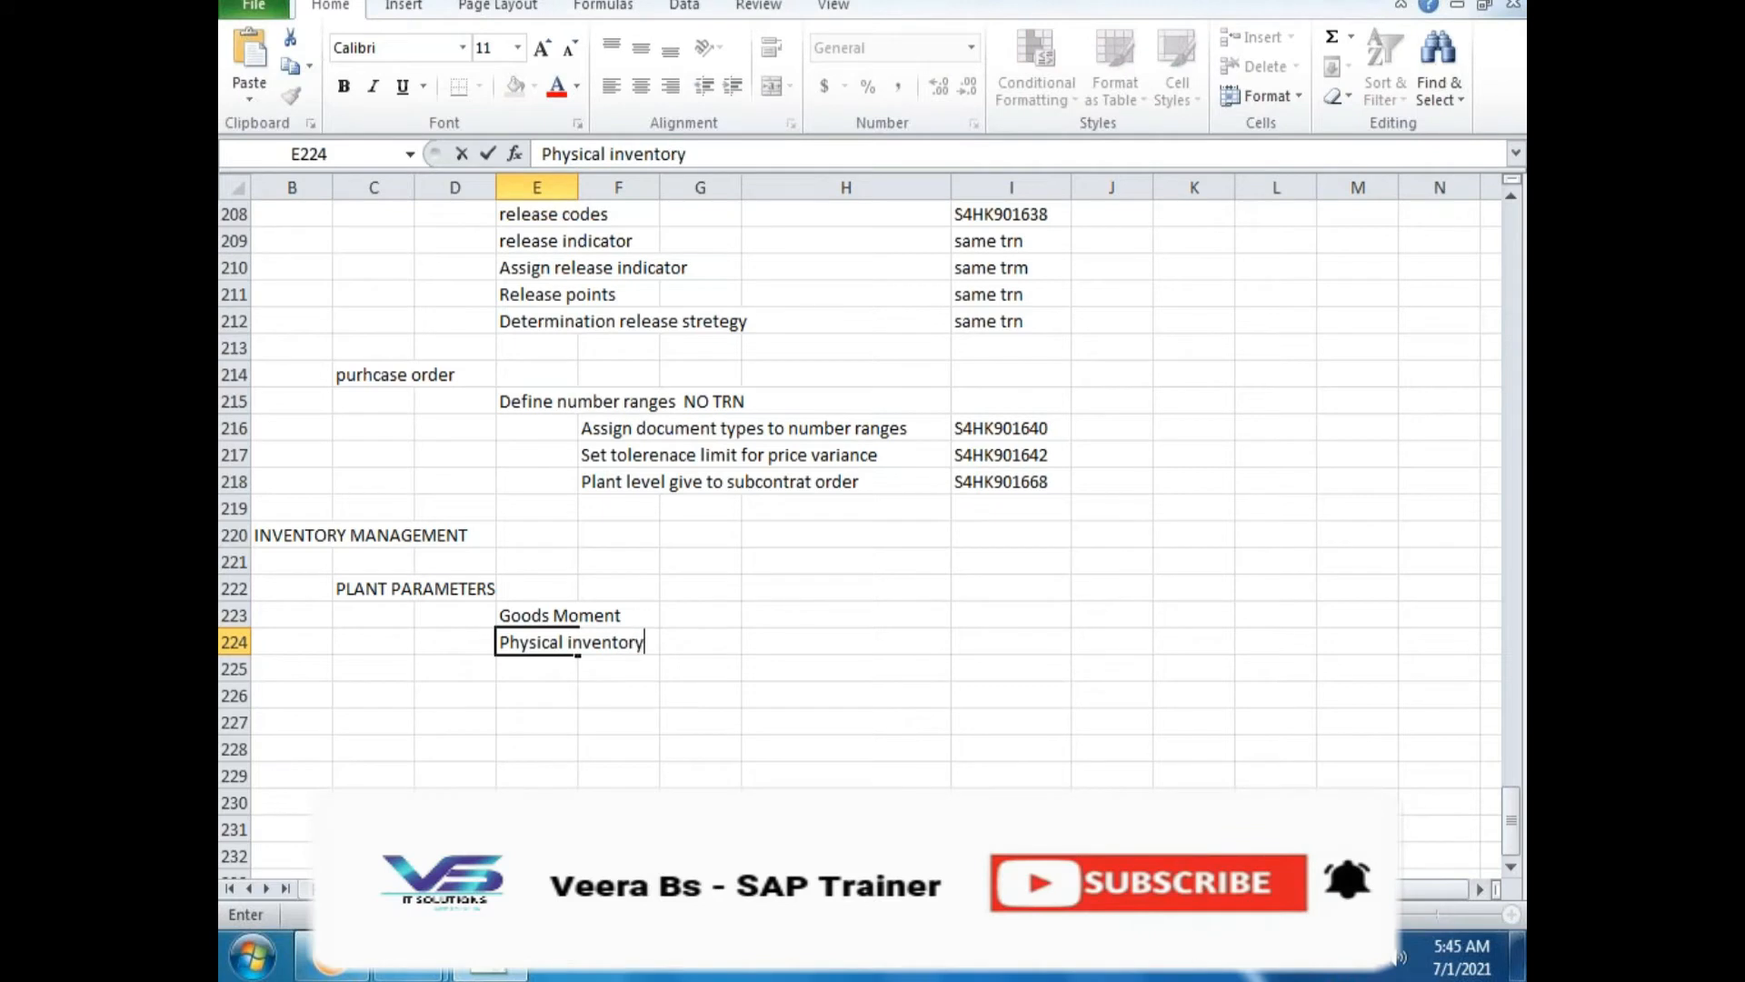
left_click(518, 670)
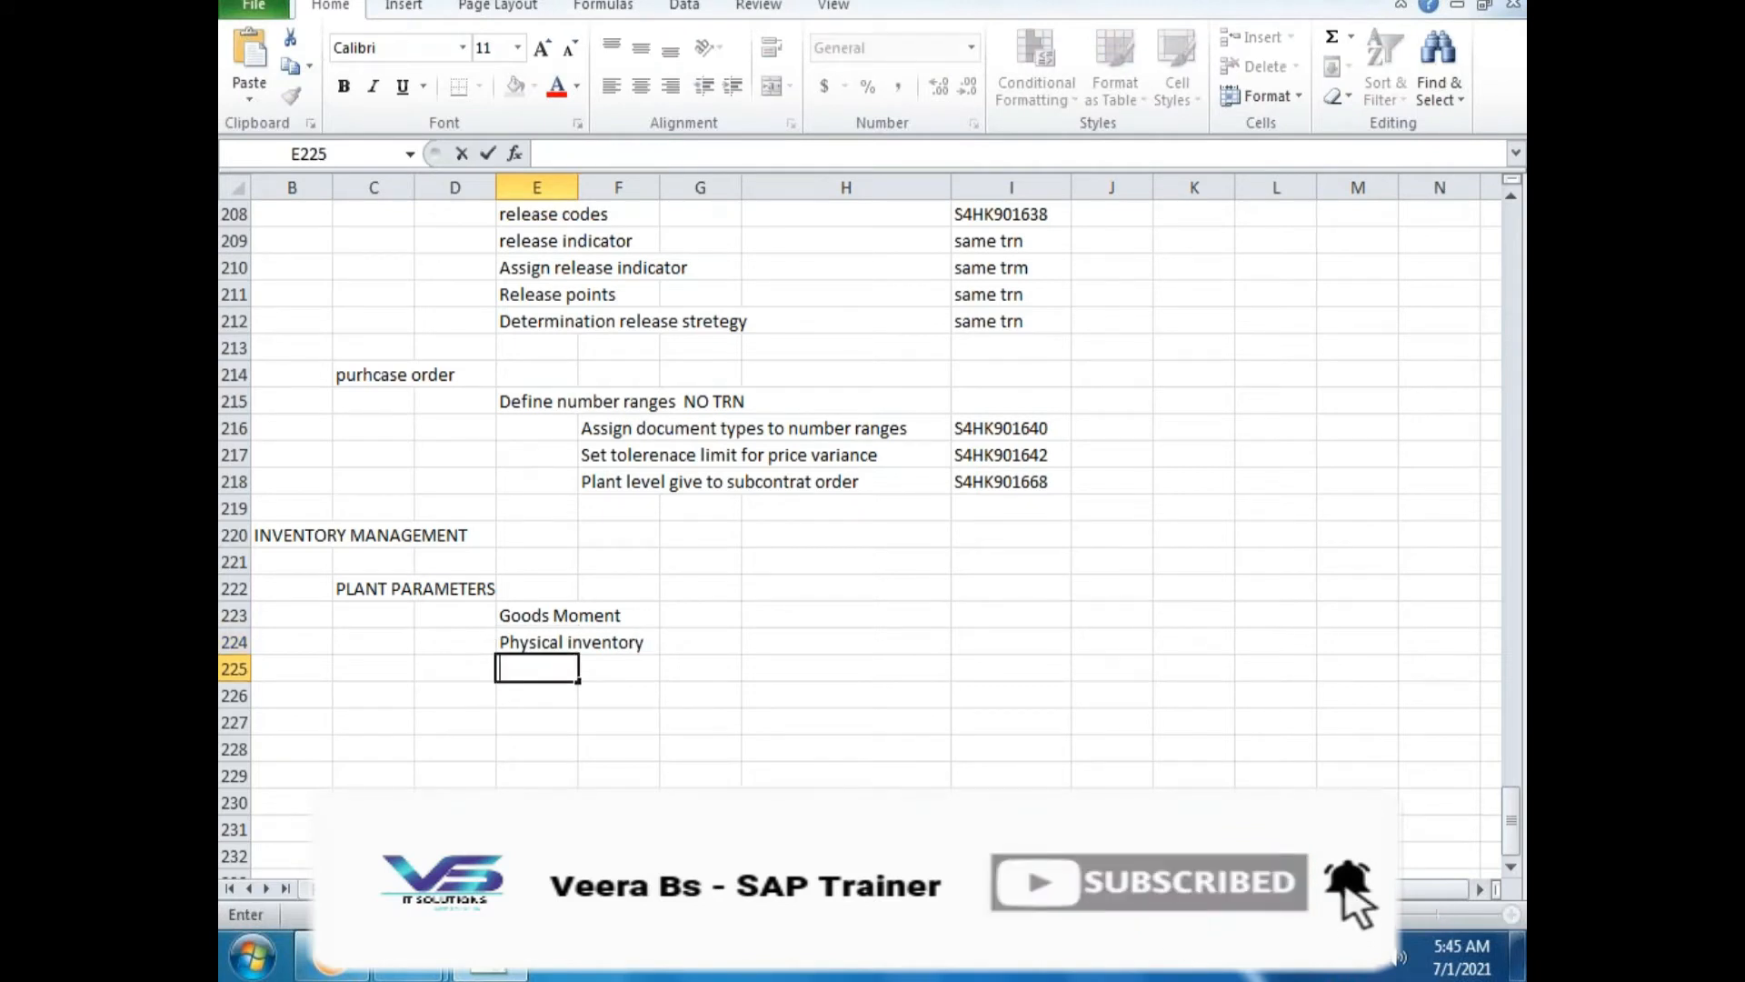
type("Neg")
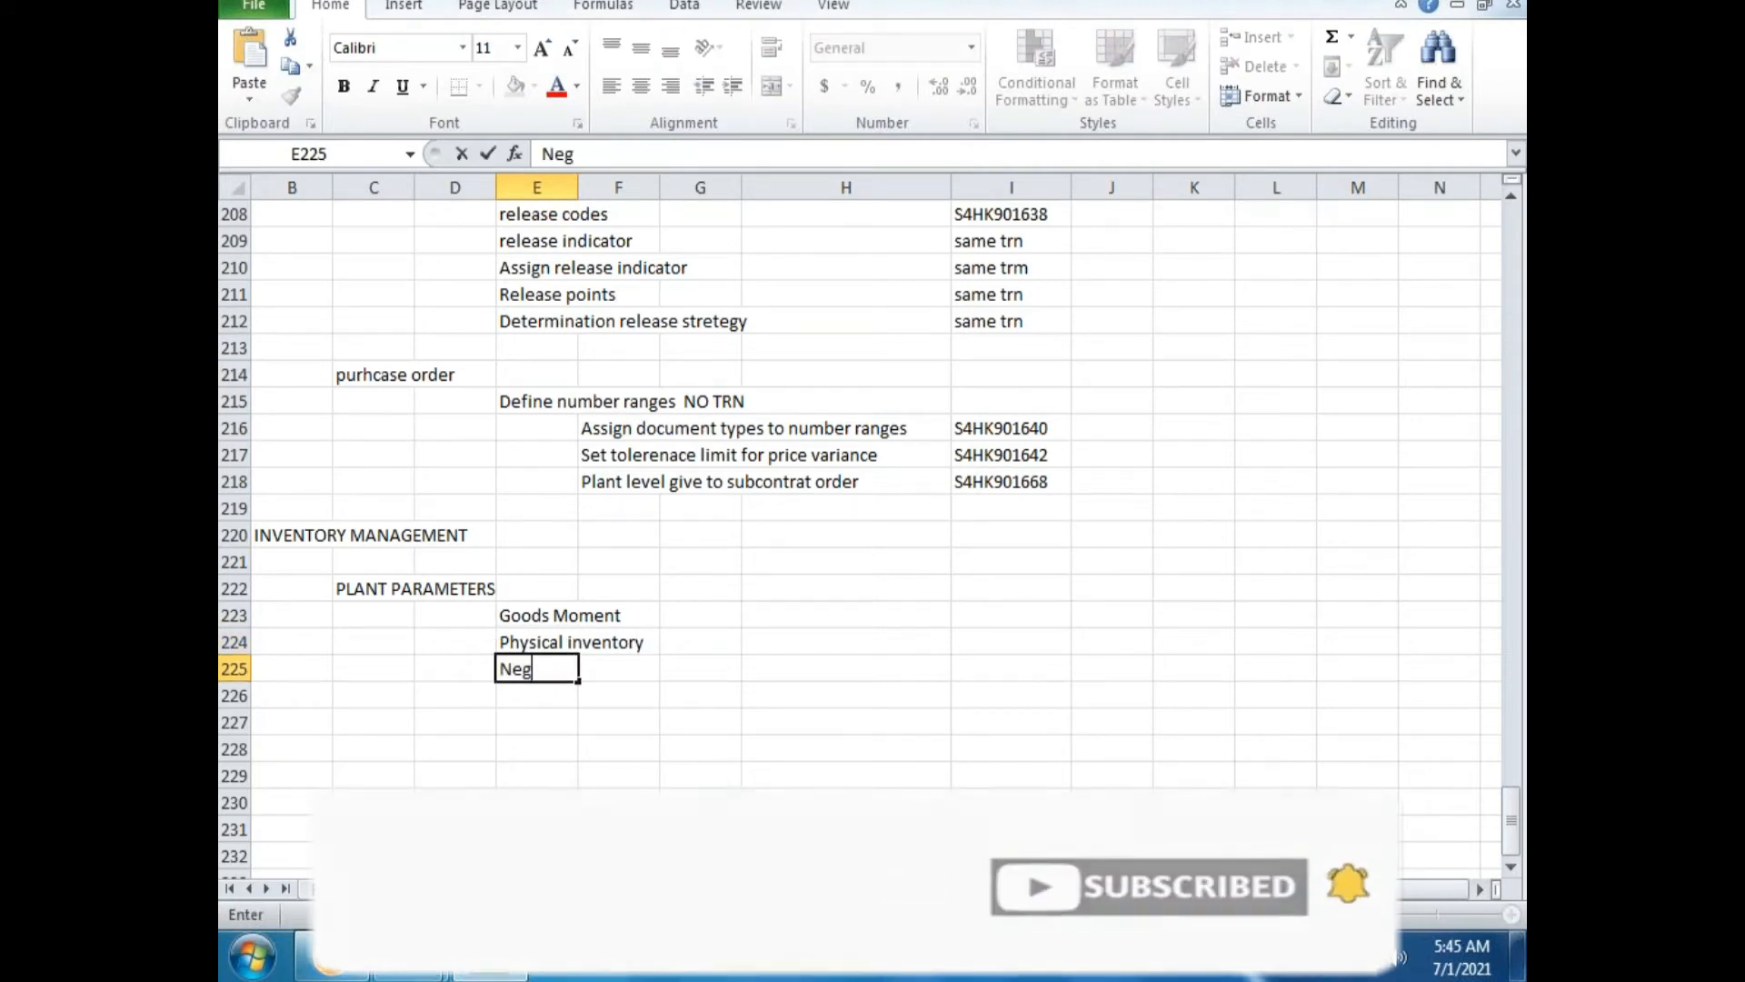
type("ative stock")
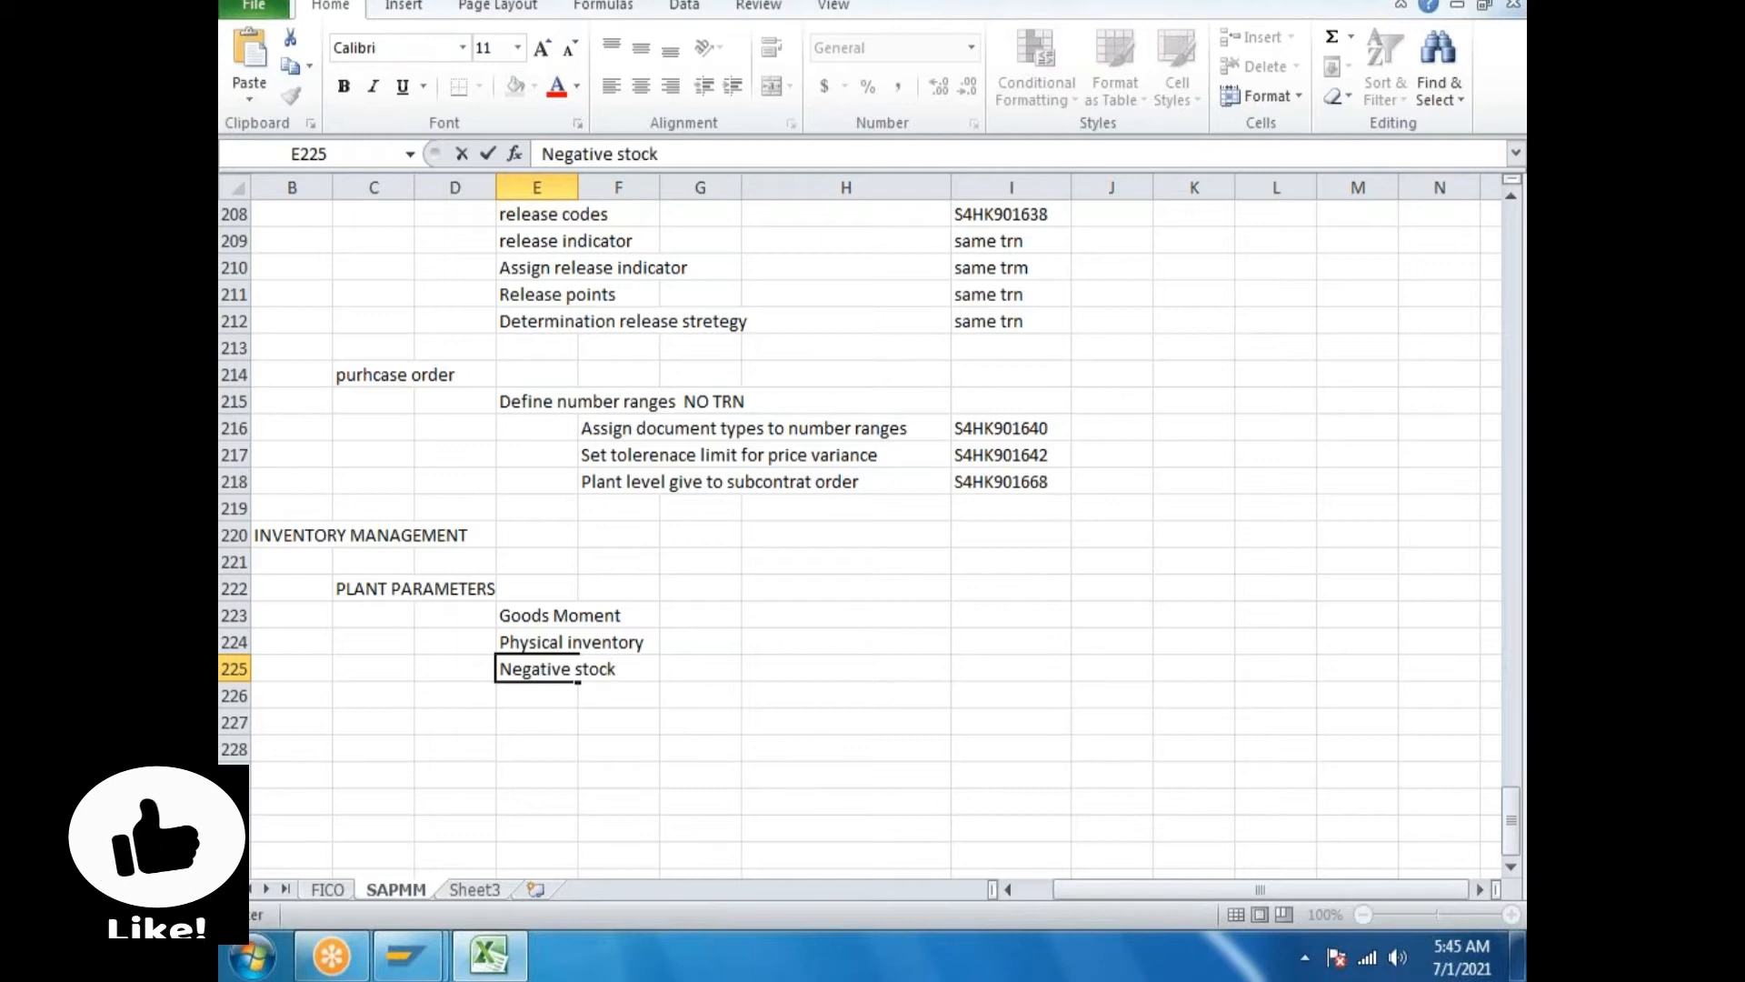
left_click(525, 693)
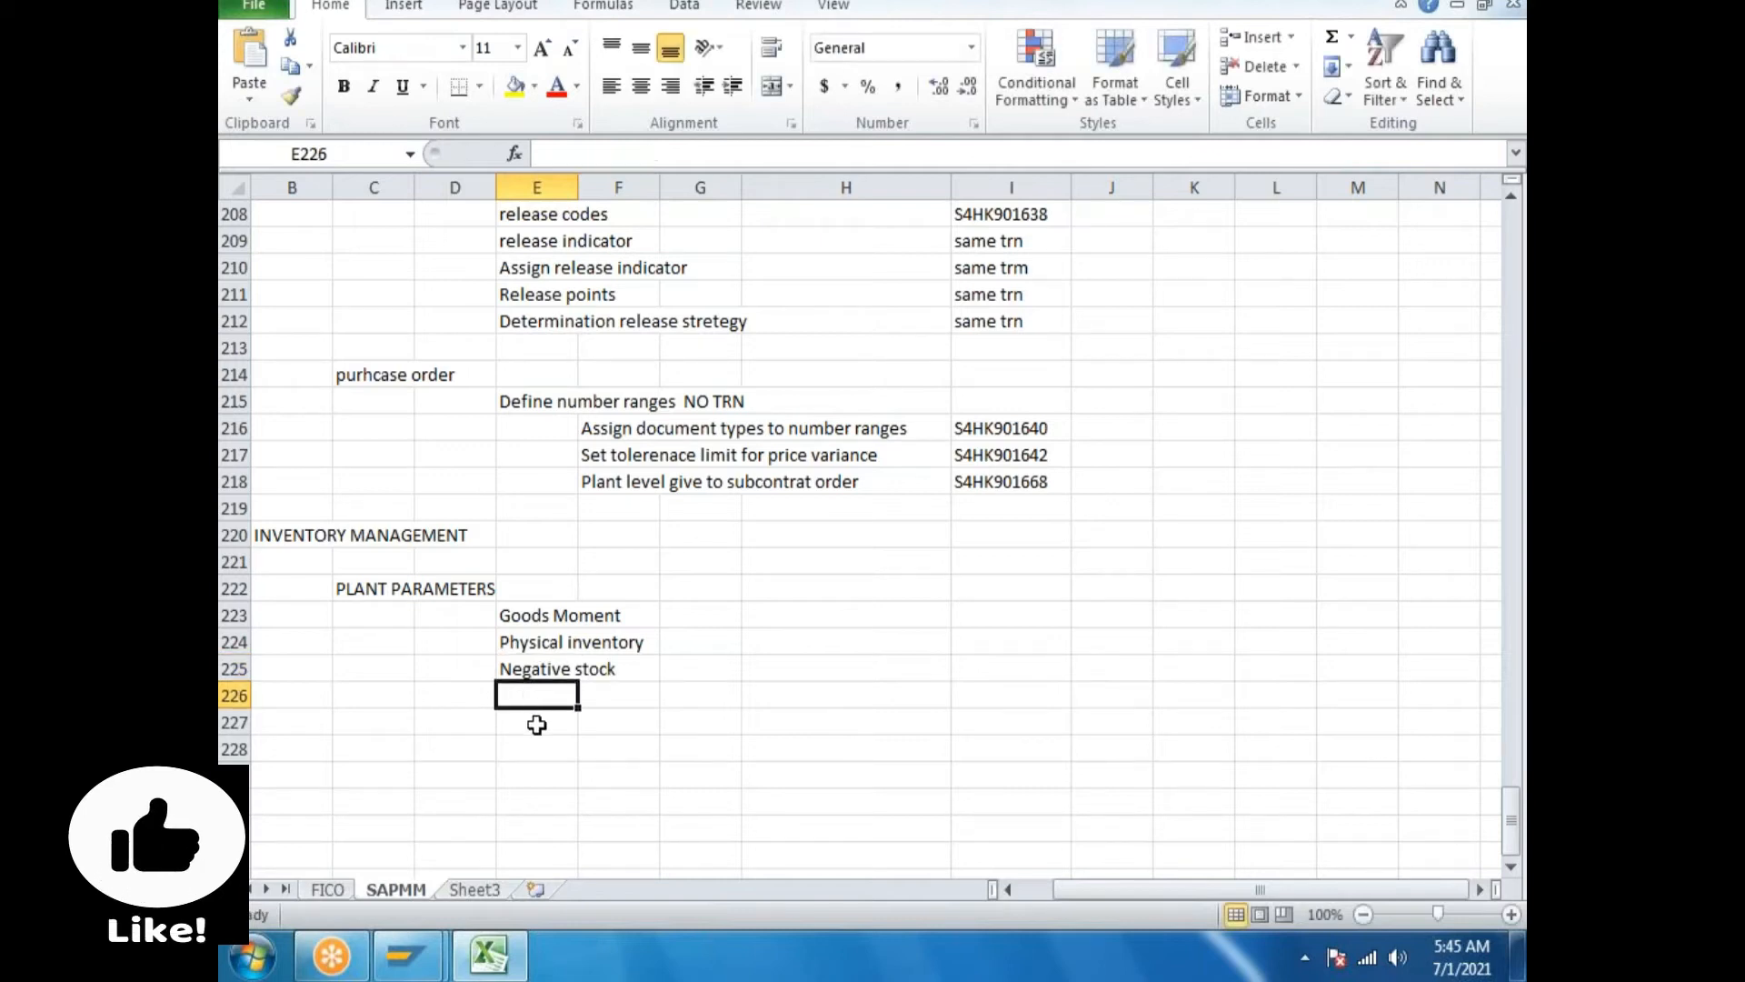
left_click(495, 956)
left_click(489, 955)
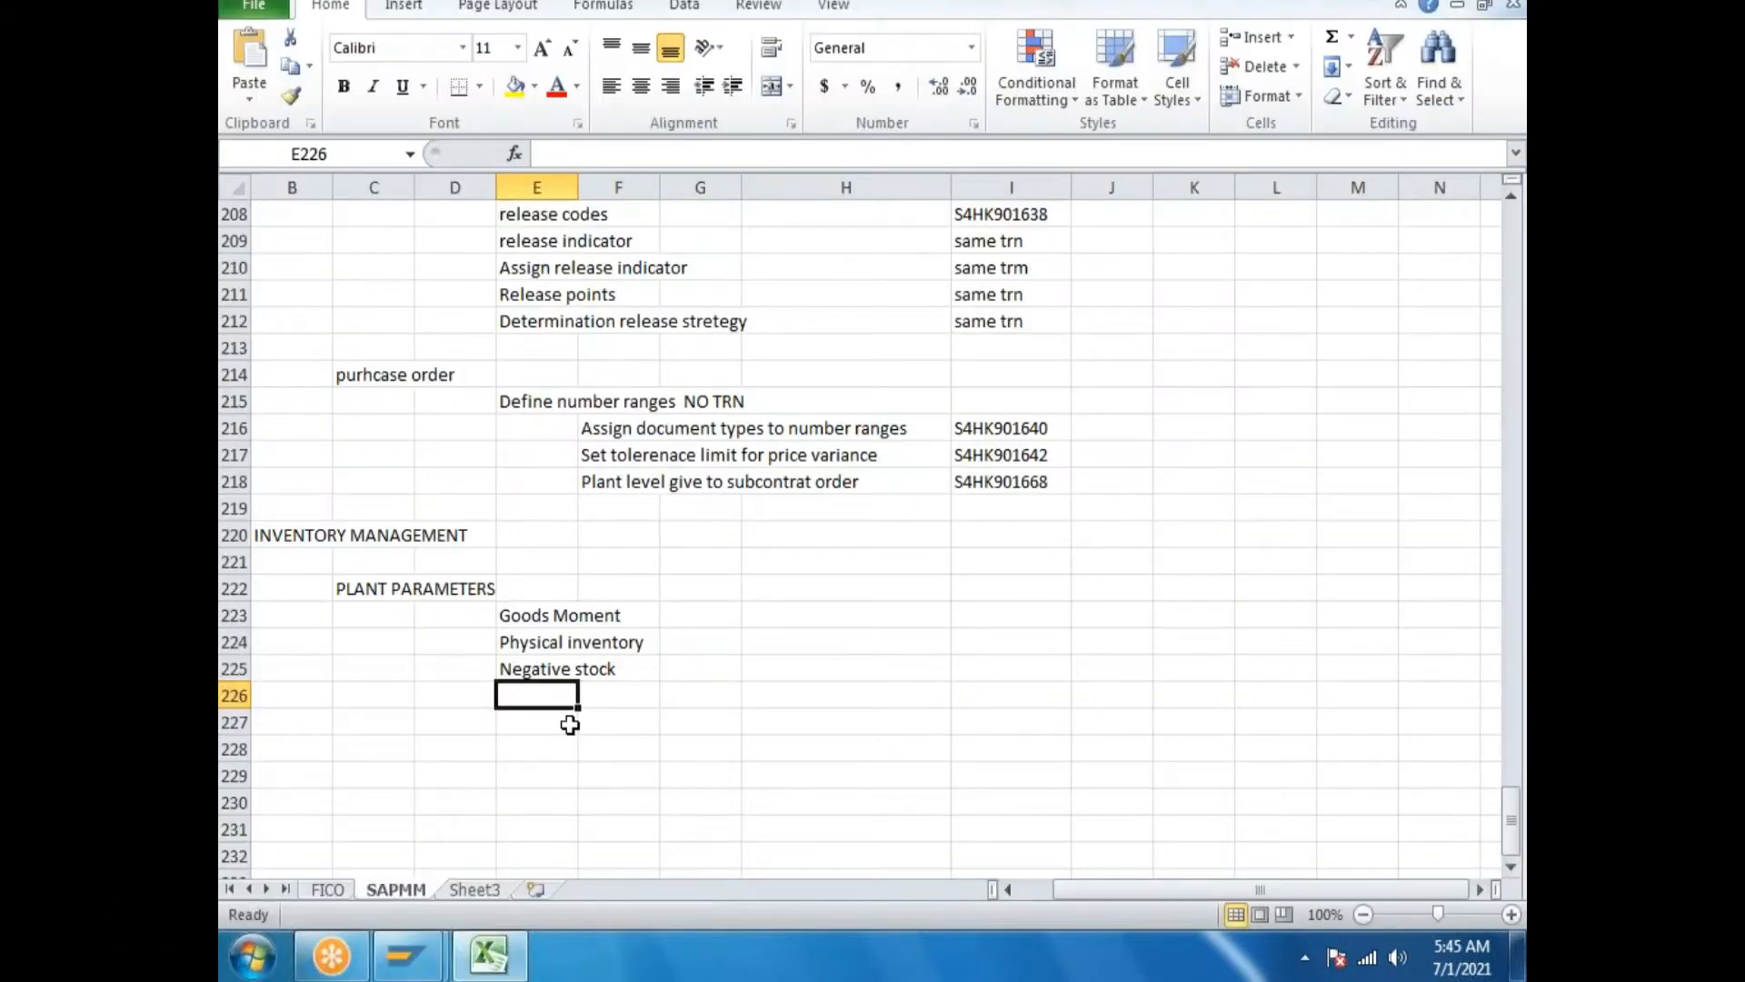
type("Re")
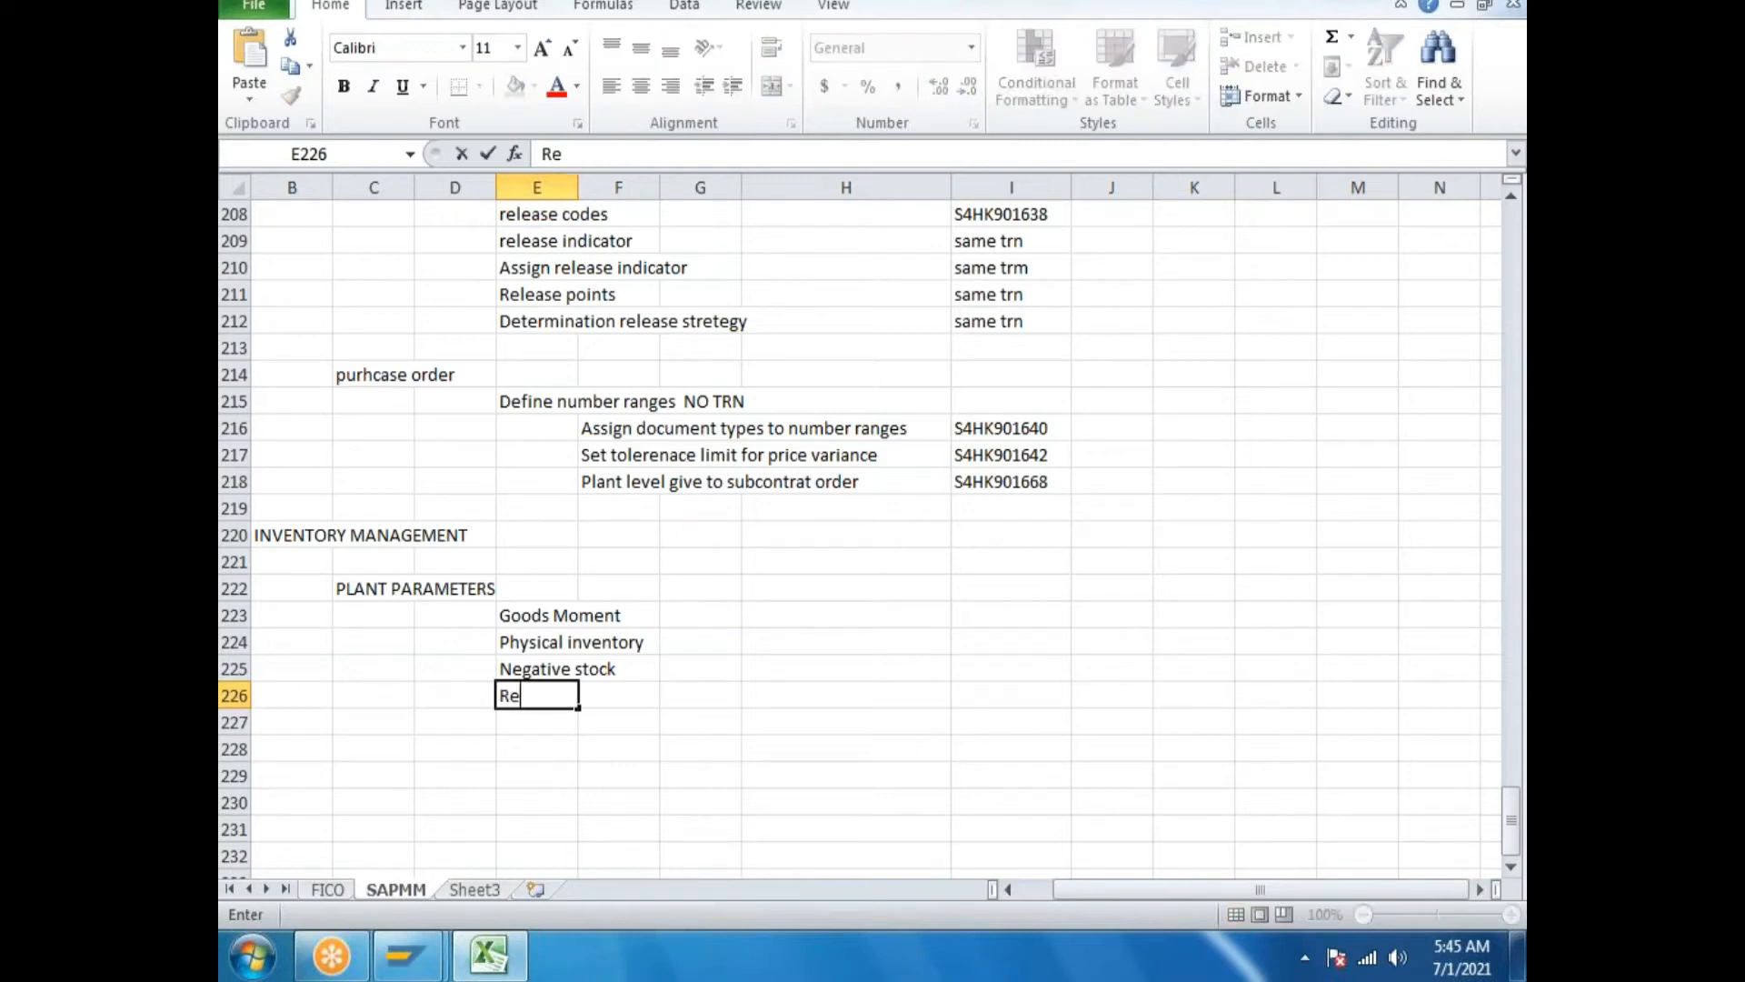
type("servations")
Enable auto storage location creation, delivery completed default, missing parts summary, BaWU synchronous posting, BBD check.
left_click(523, 956)
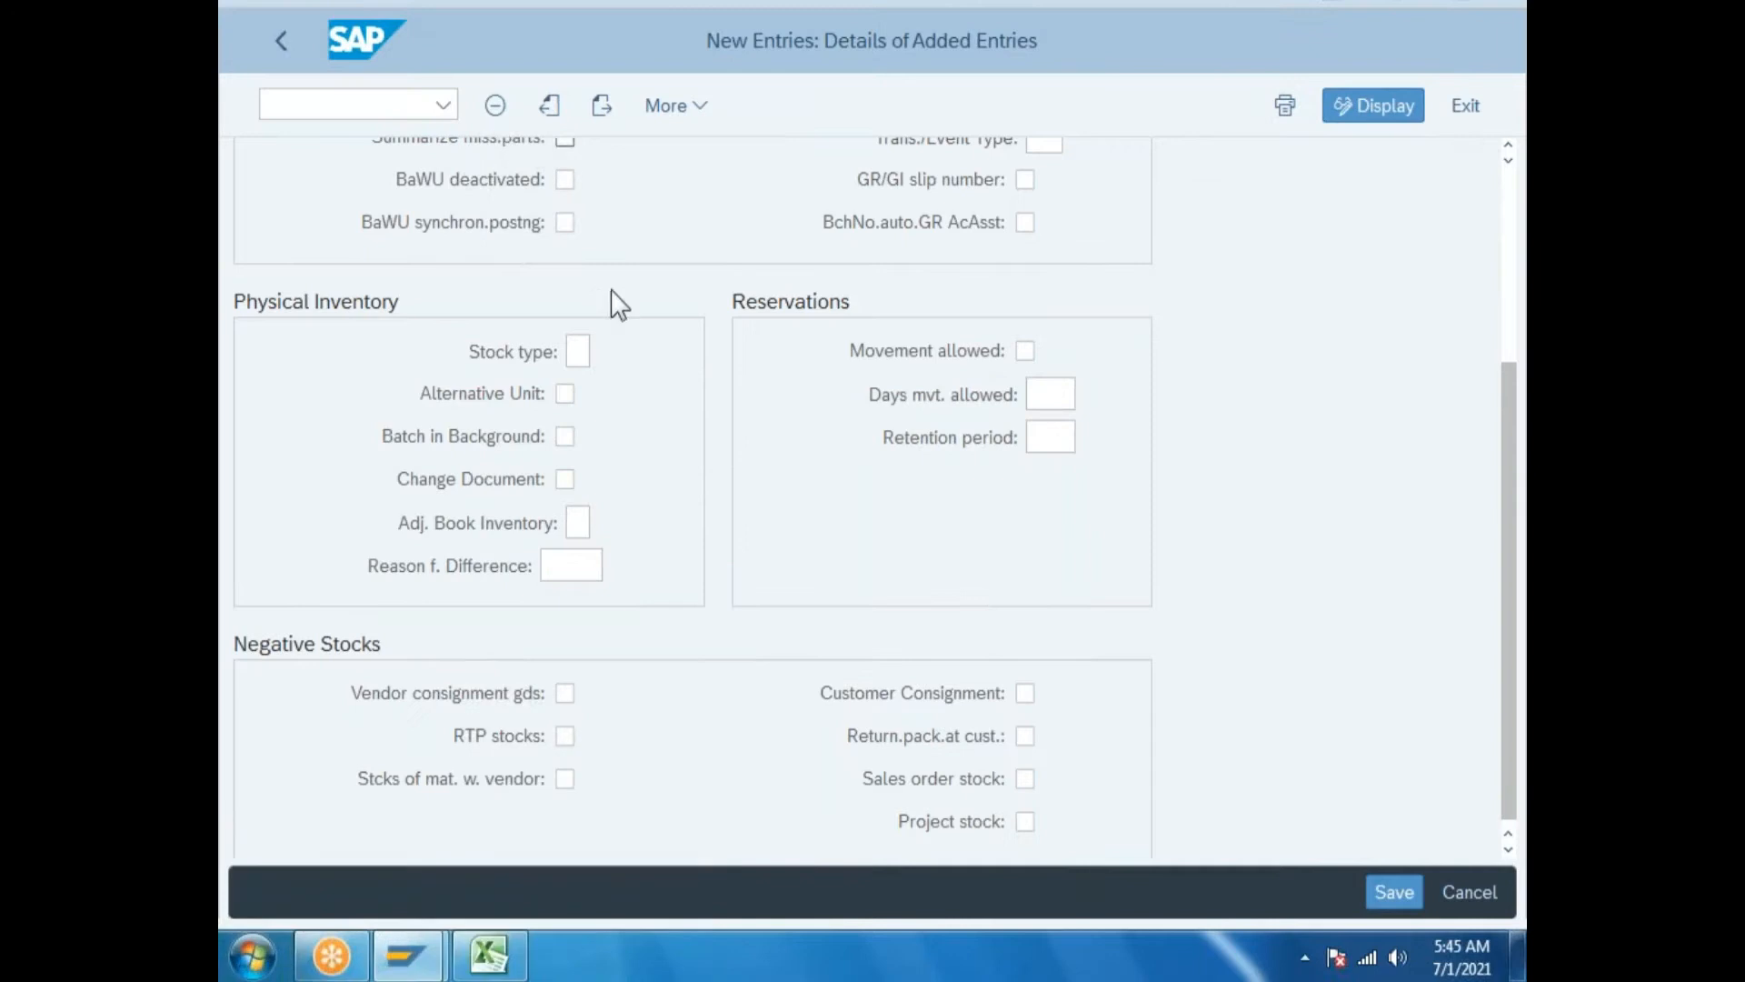
scroll(636, 373, "up", 5)
scroll(642, 372, "up", 2)
left_click(467, 180)
left_click(565, 309)
left_click(566, 354)
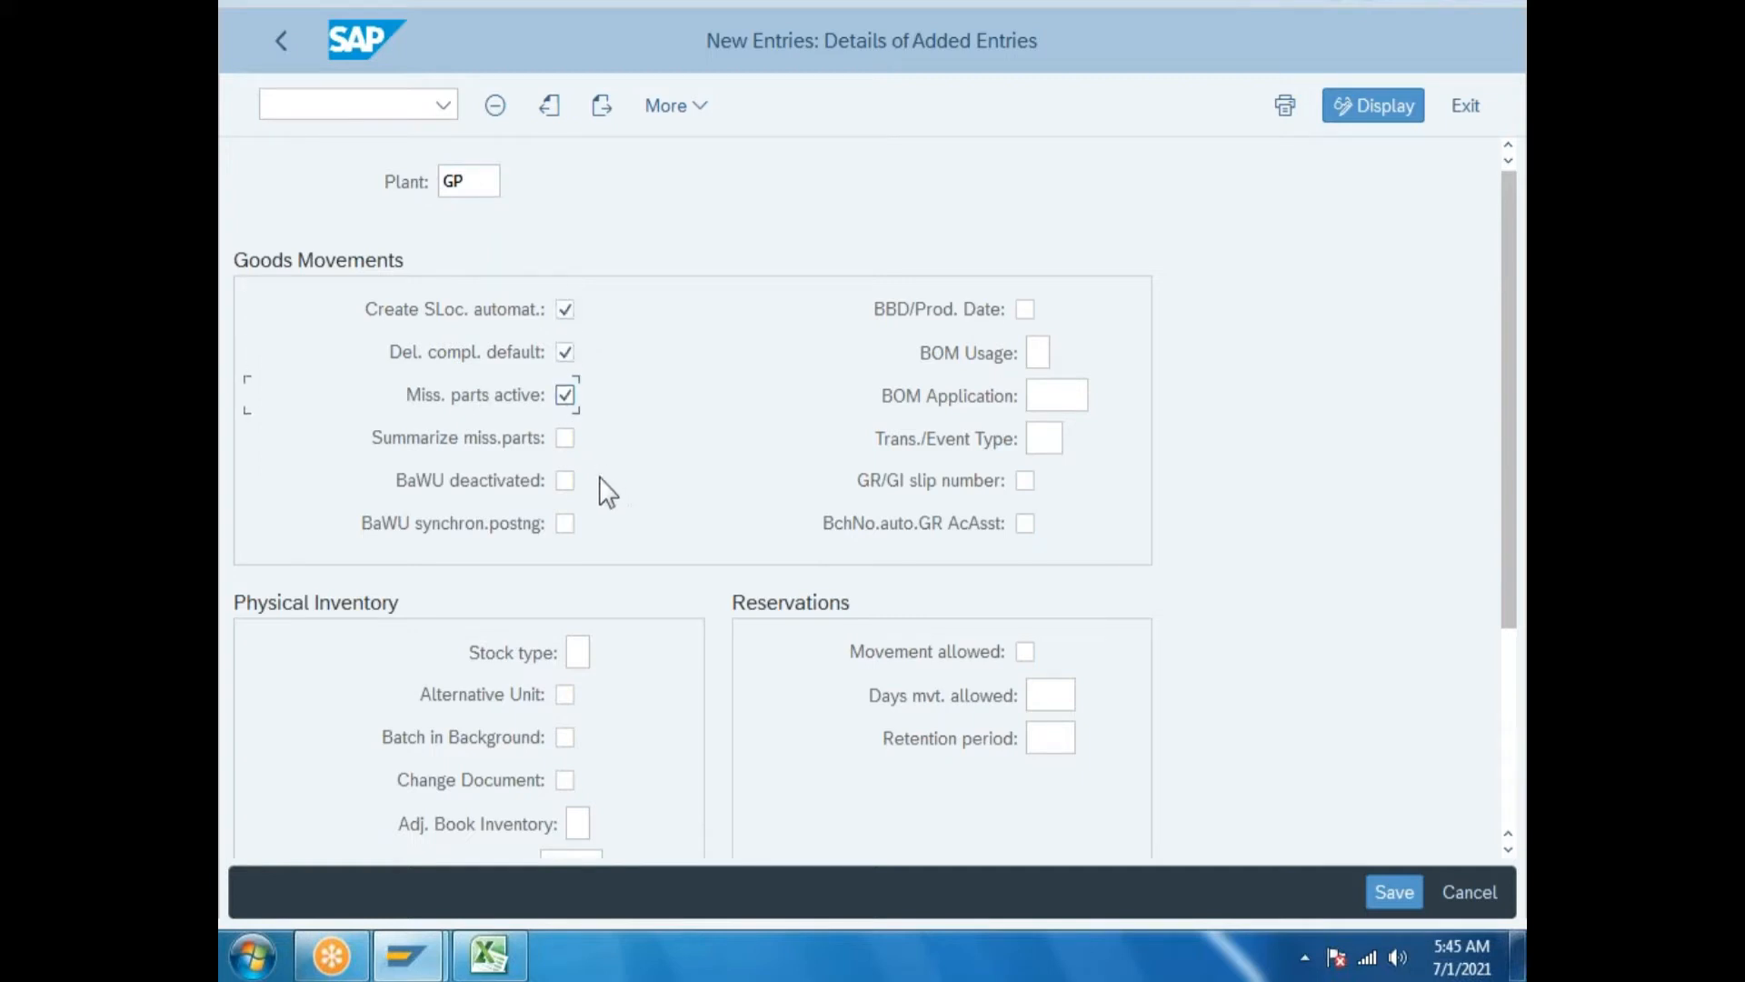
left_click(565, 439)
left_click(565, 525)
left_click(1025, 312)
Set BOM Usage p, BOM application PP01 and transaction/event type WV.
left_click(1038, 354)
type("p")
left_click(1065, 398)
left_click(1099, 396)
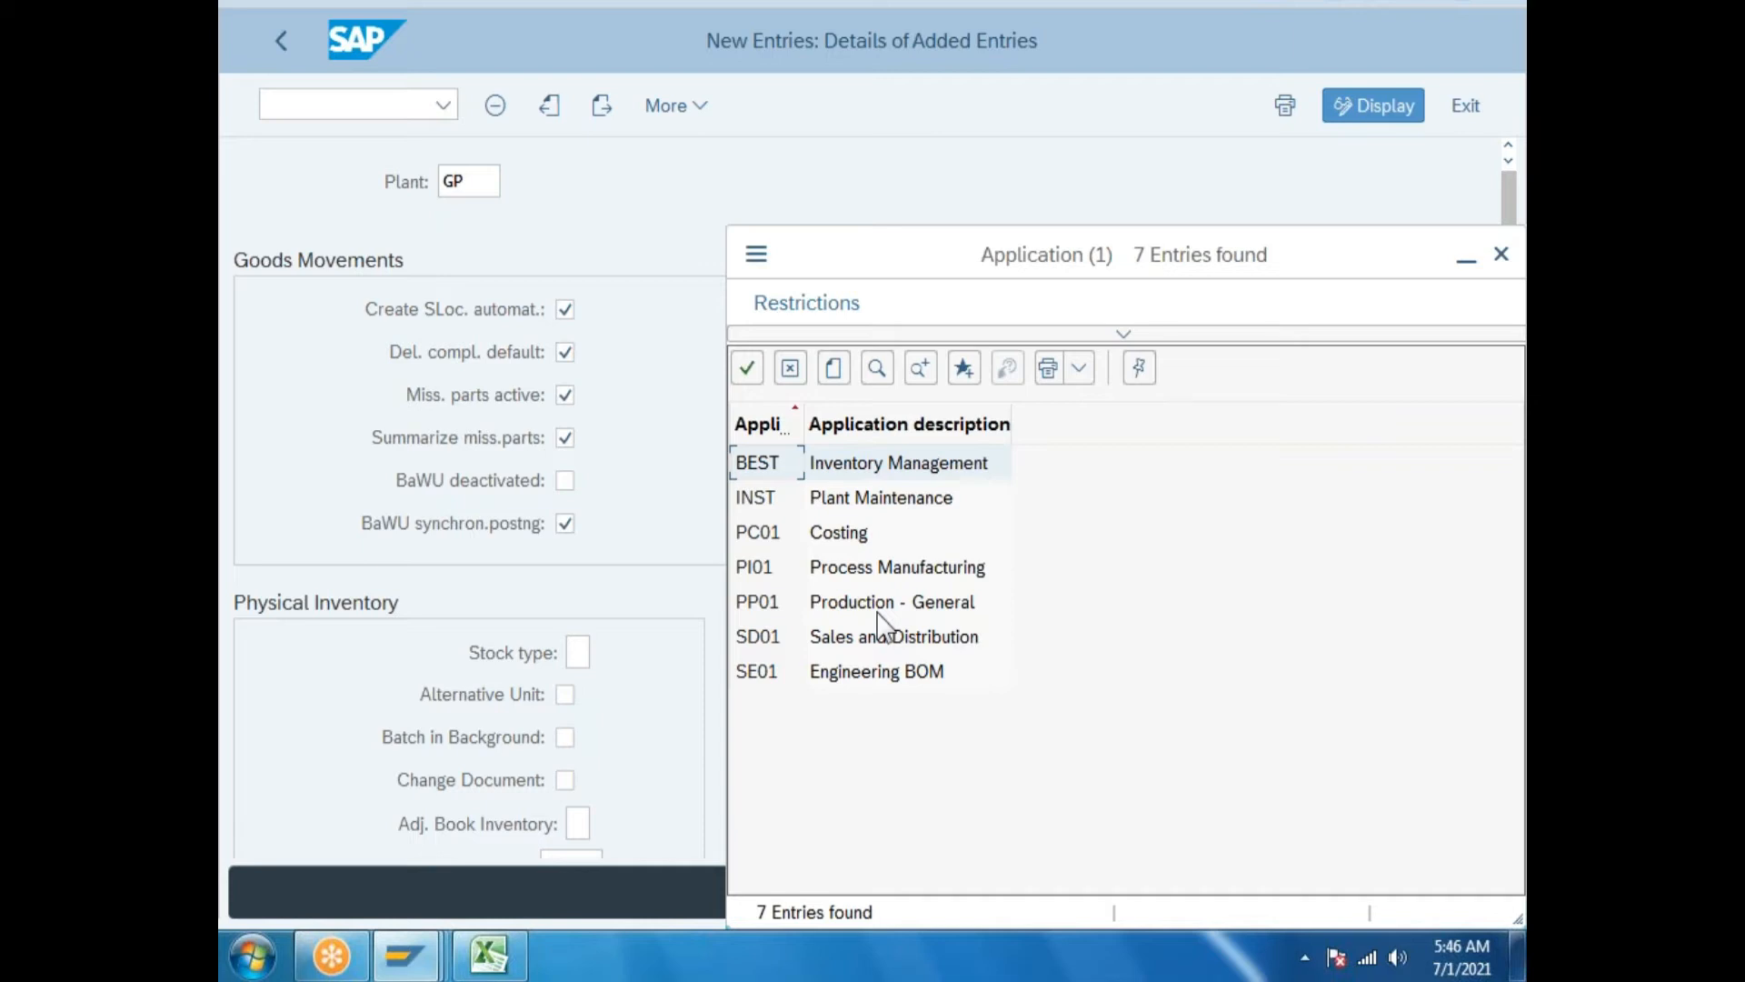
double_click(880, 609)
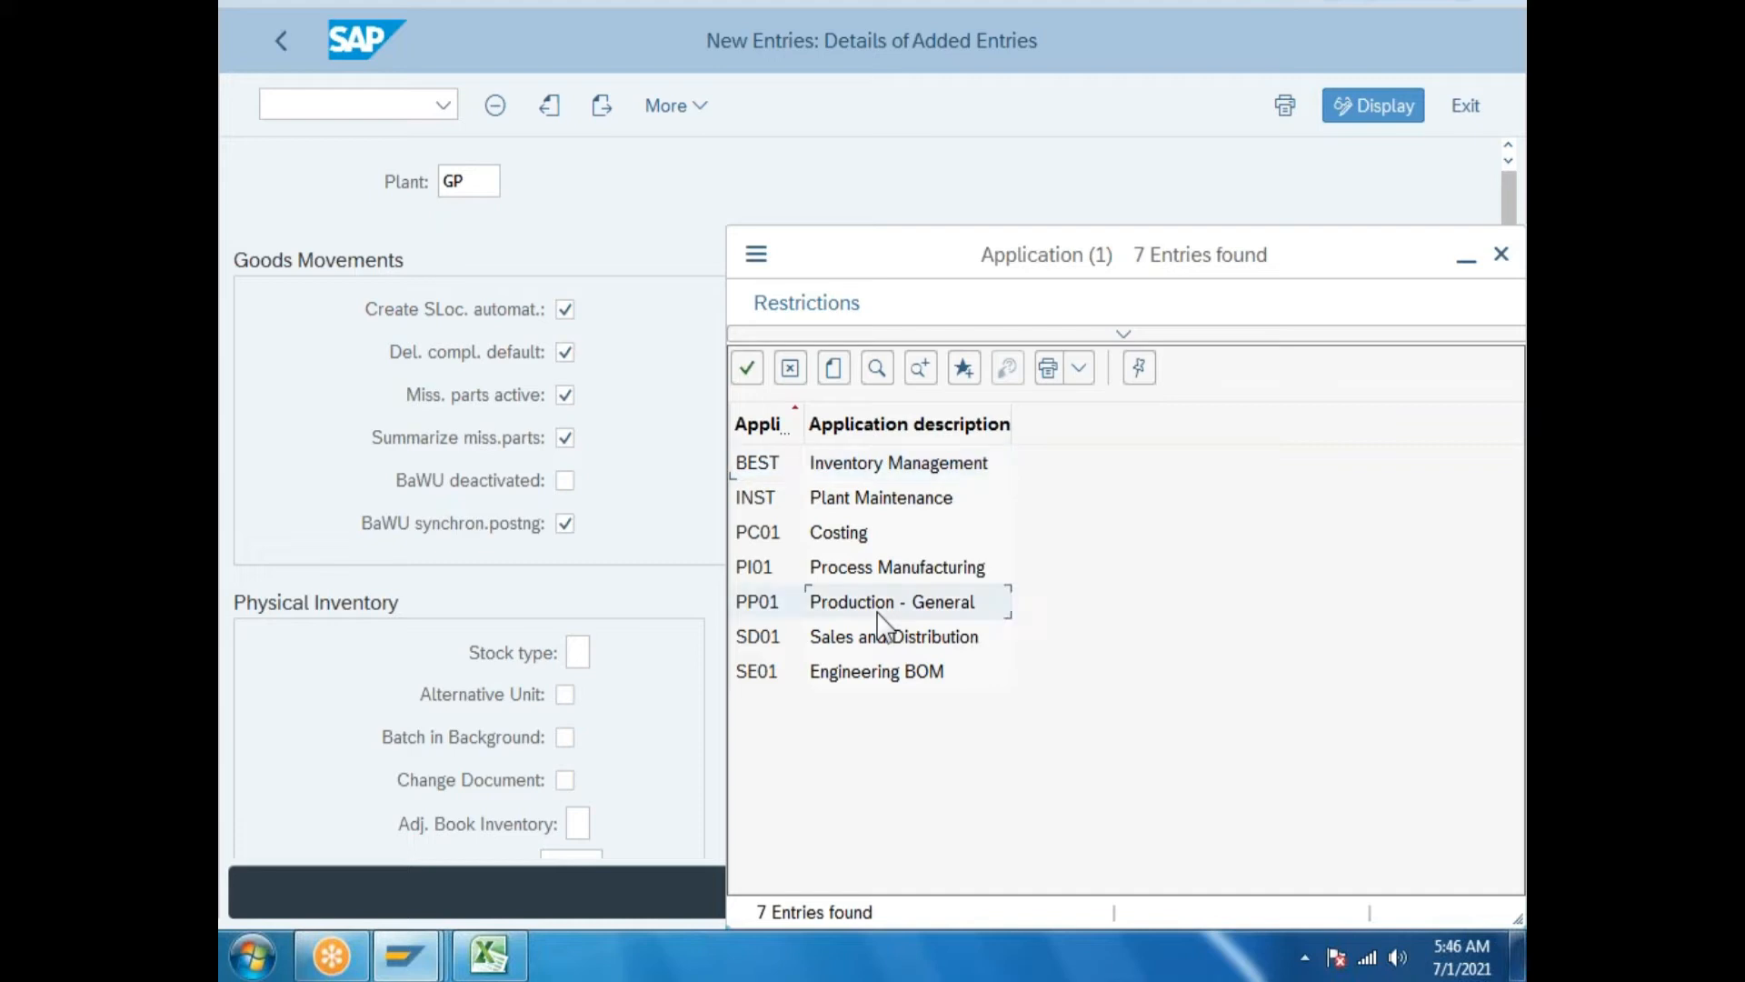
left_click(1044, 439)
left_click(1078, 438)
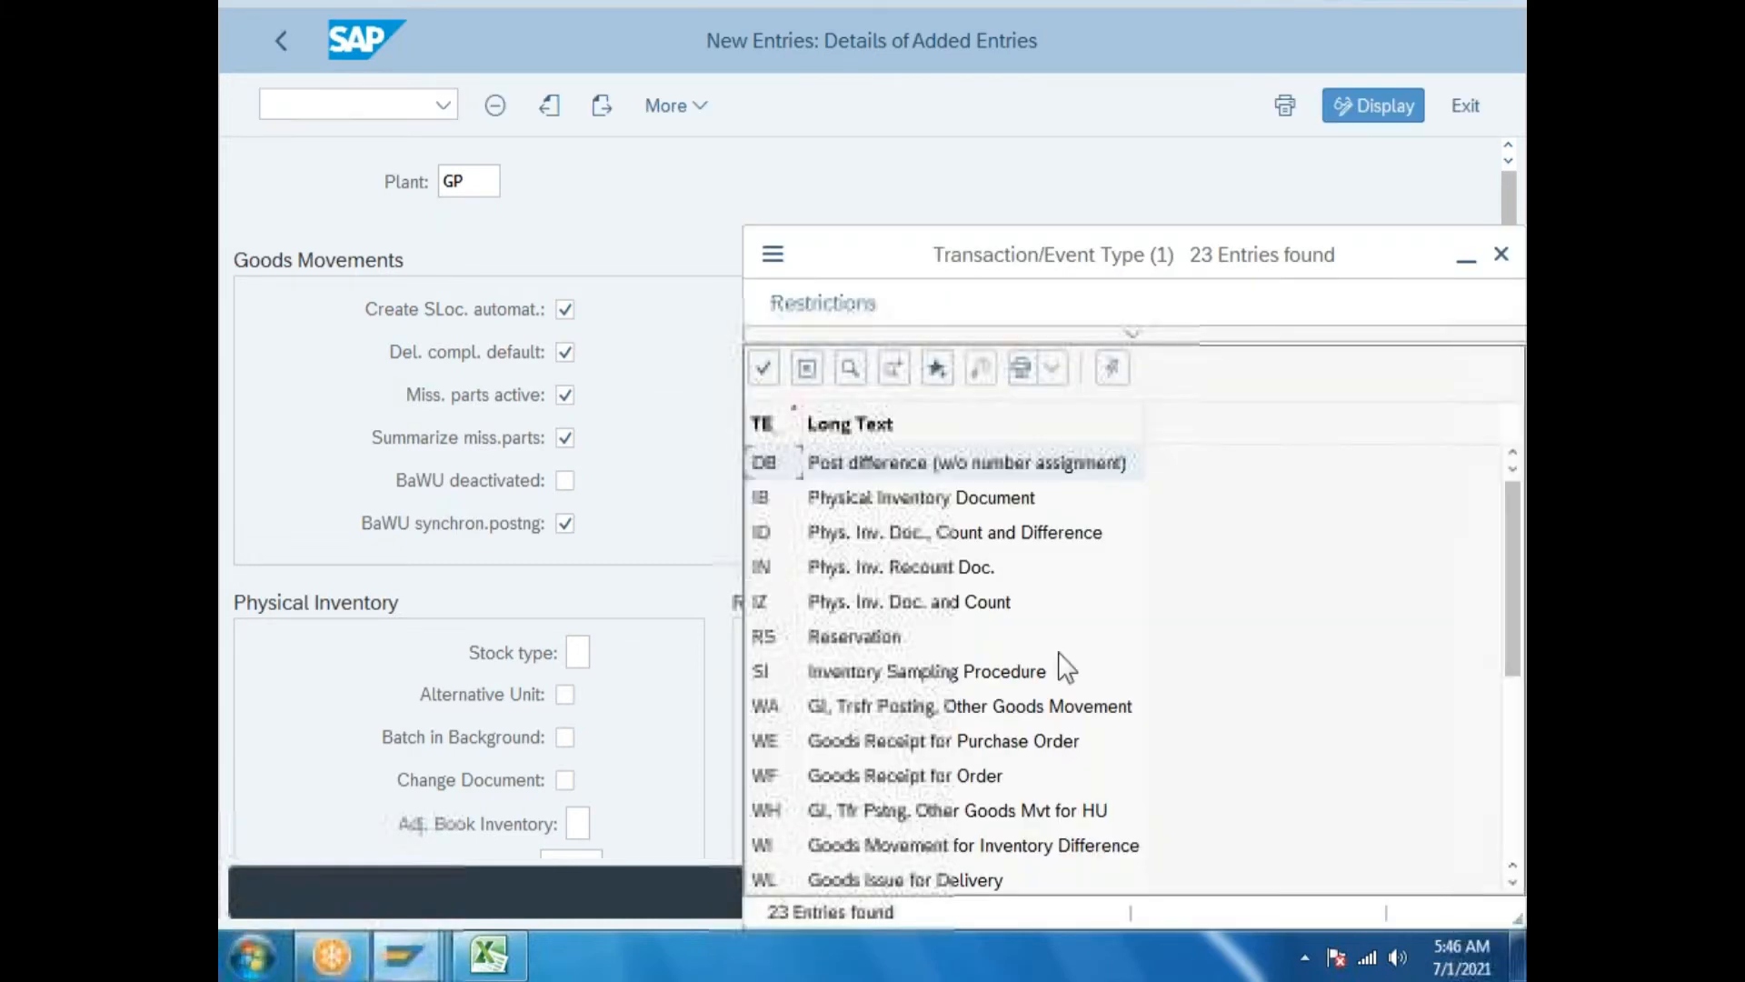
scroll(1054, 673, "down", 4)
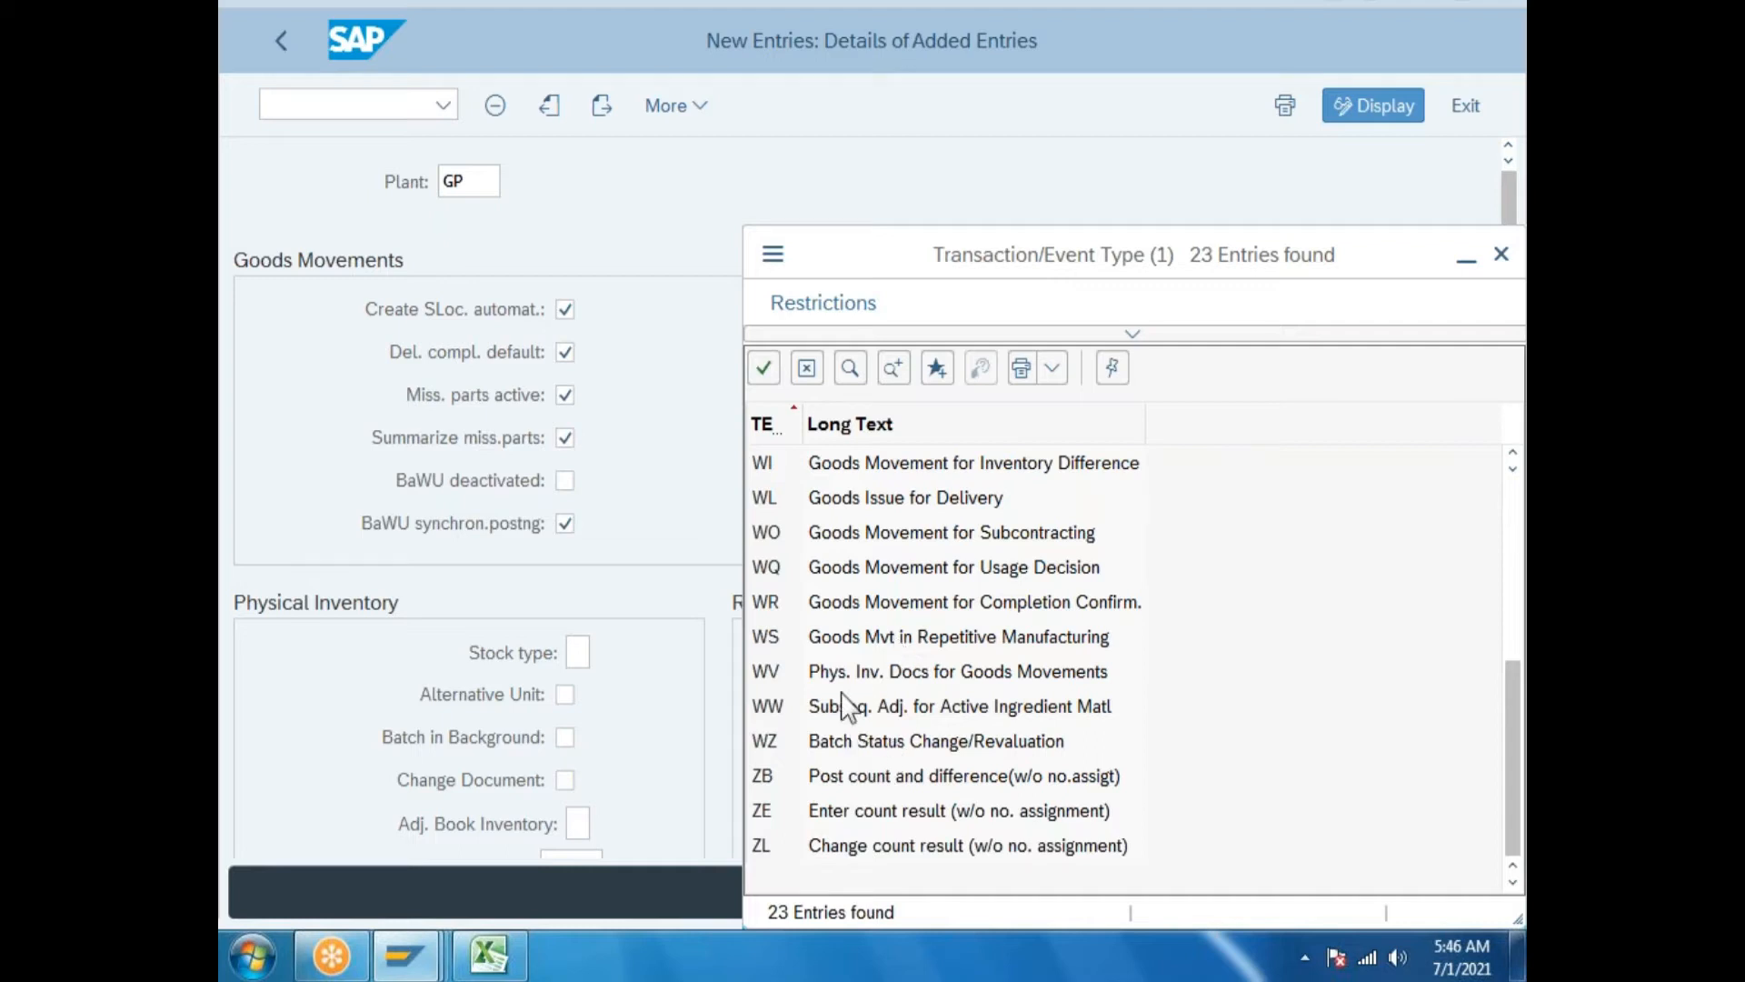
left_click(882, 679)
Set 1 movement day, 15-day retention, and enable GR/GI slip, auto batch, reservation movements.
scroll(1082, 720, "down", 1)
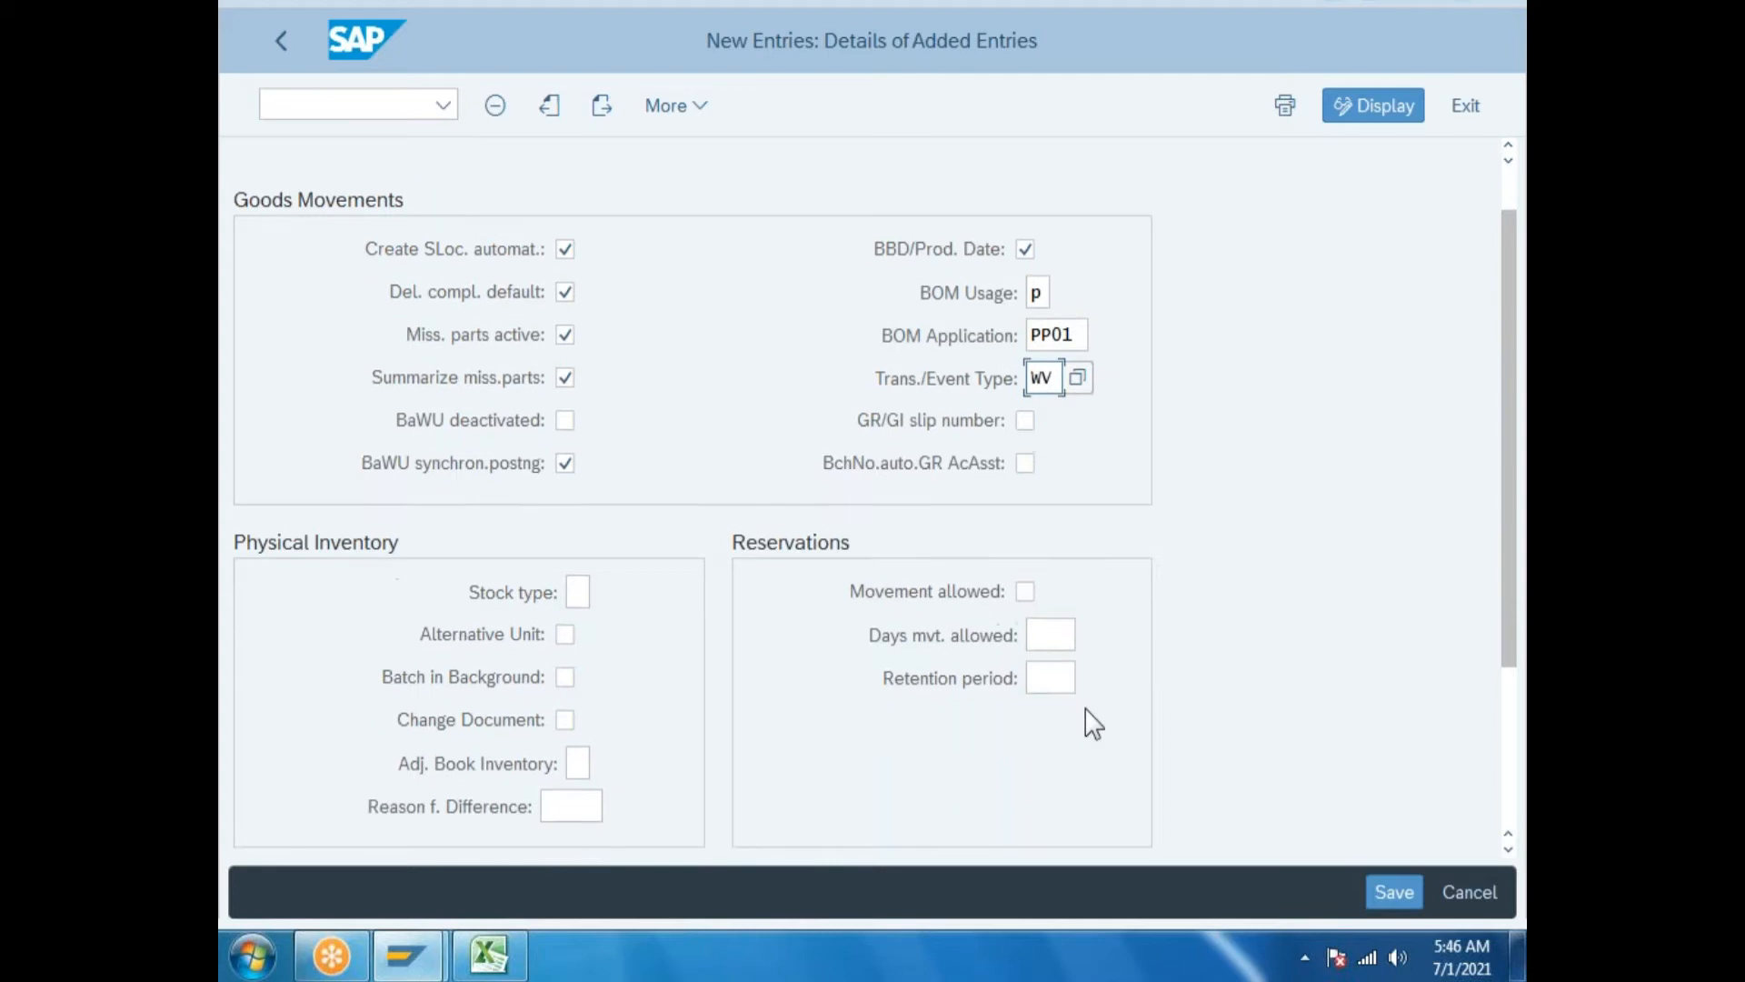
left_click(1058, 641)
type("1")
left_click(1047, 680)
type("15")
left_click(1027, 422)
left_click(1030, 466)
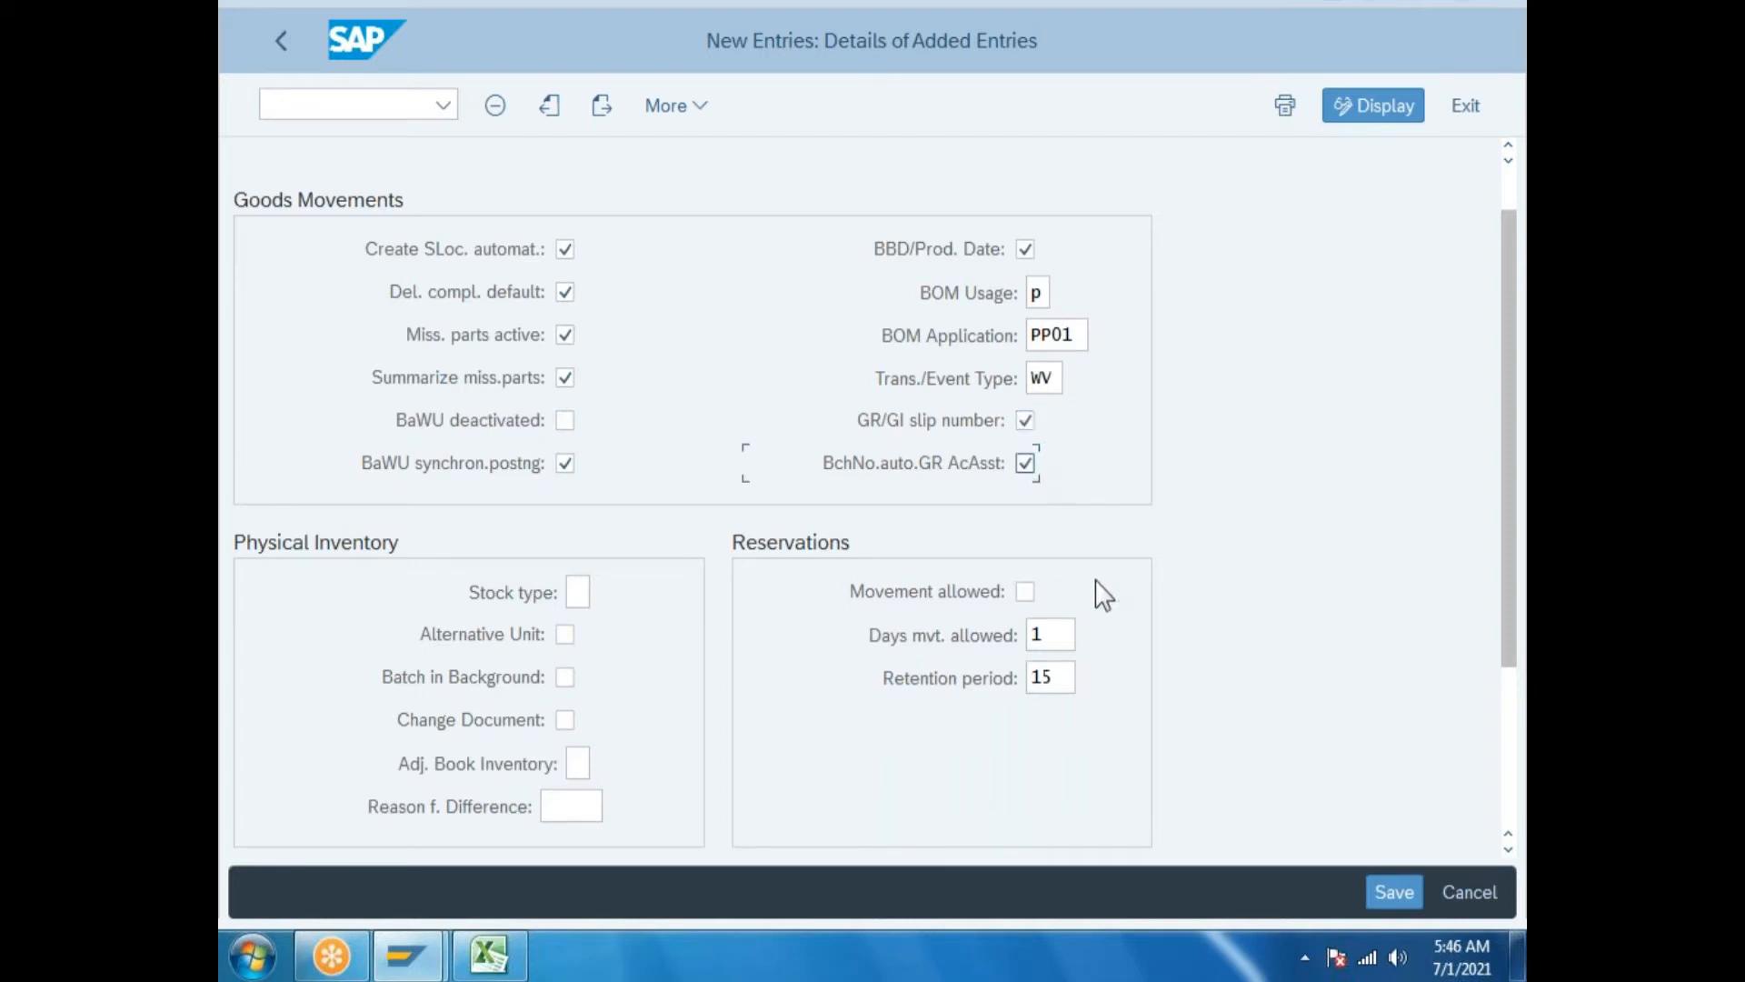
left_click(1025, 592)
scroll(760, 694, "down", 4)
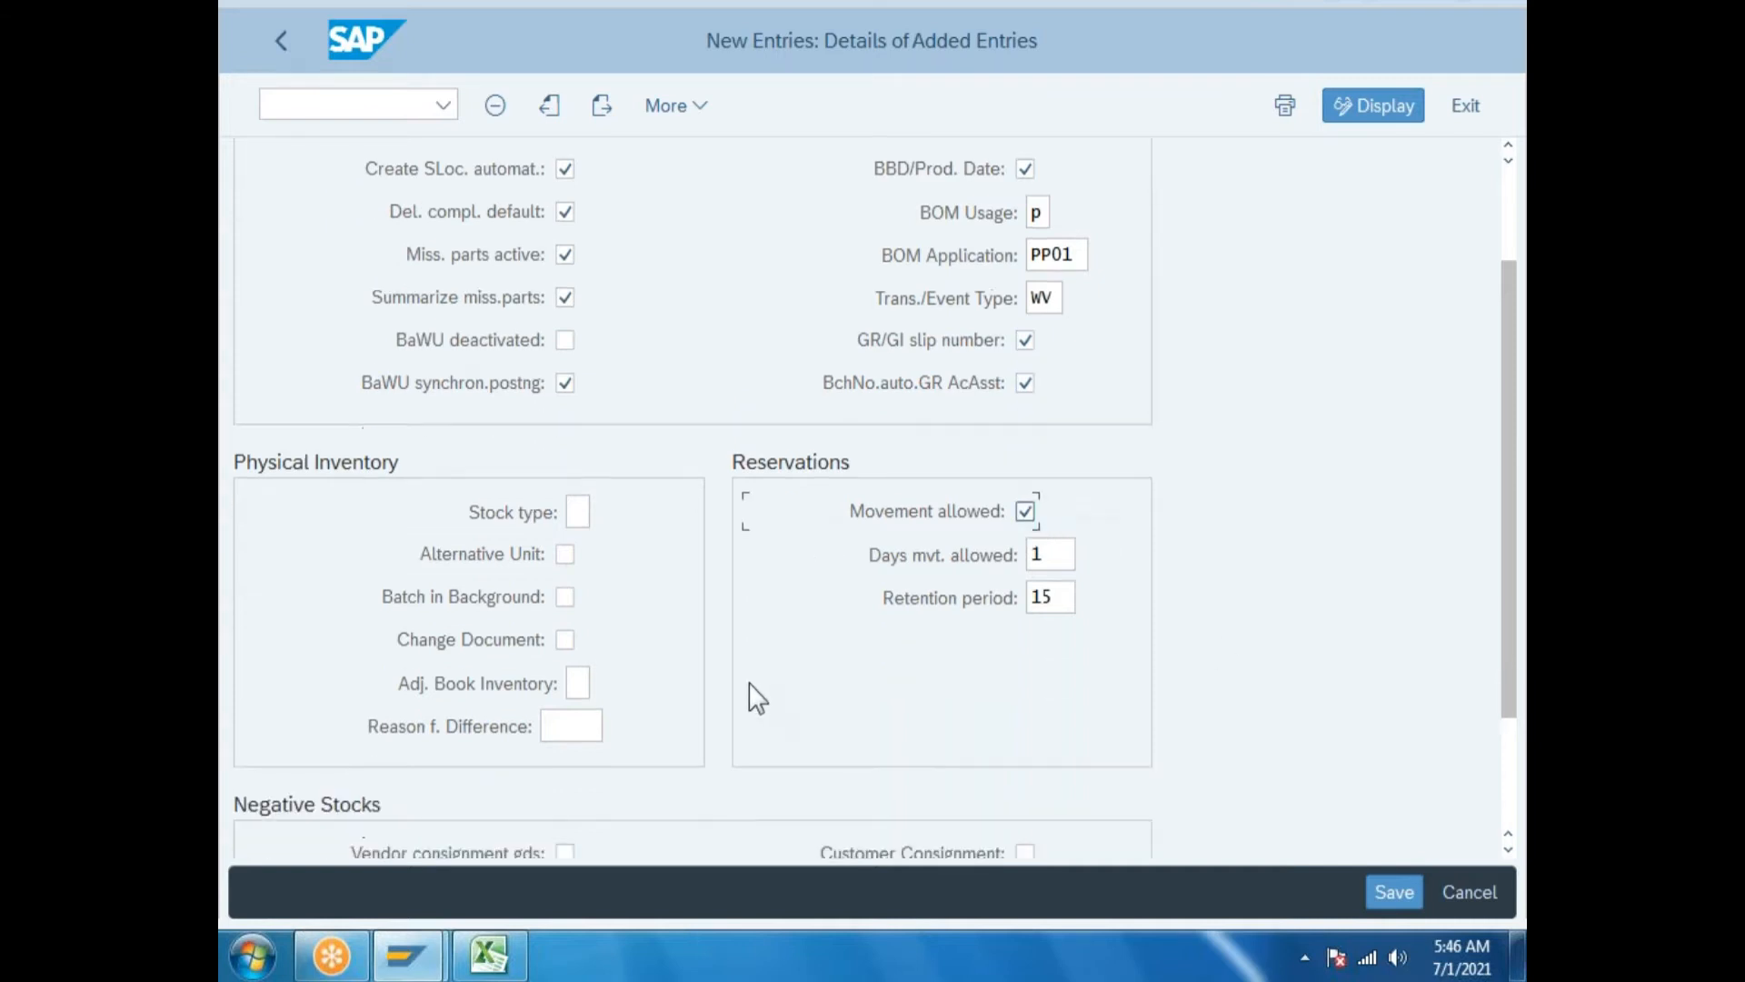
scroll(746, 670, "up", 5)
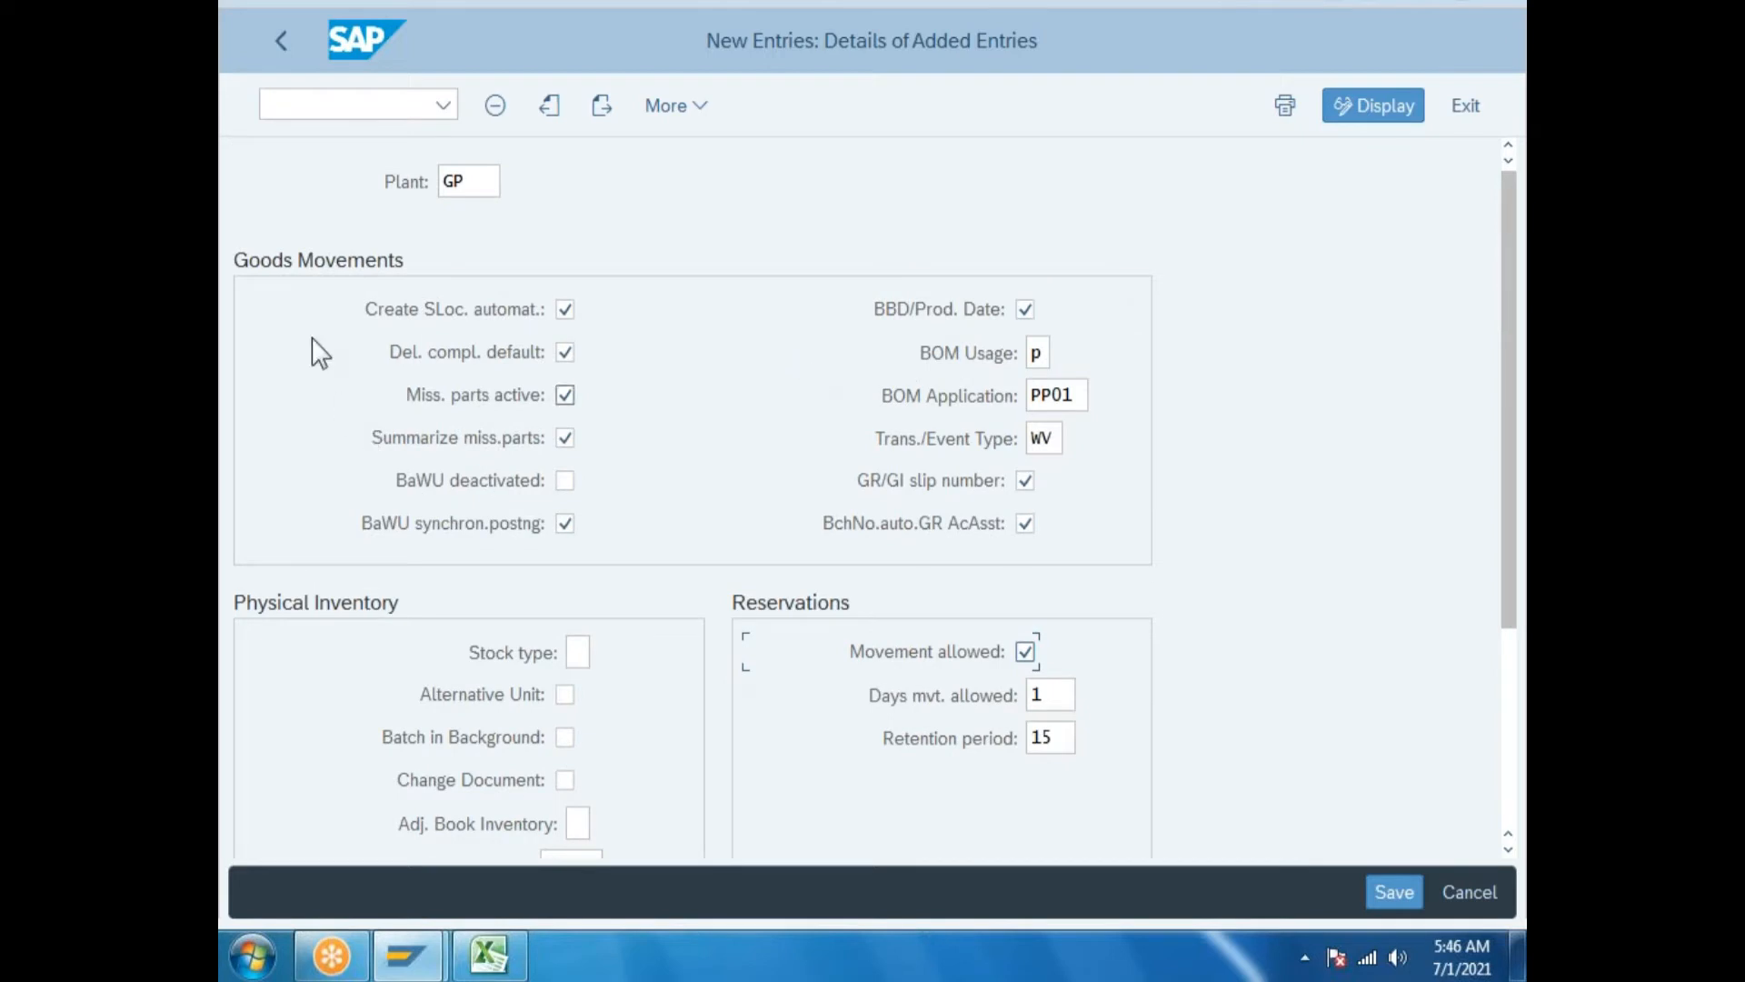
scroll(575, 695, "down", 1)
Set physical inventory stock type Warehouse, Alternative Unit, Batch in Background, Change Document, book adjustment 1.
left_click(578, 572)
left_click(602, 578)
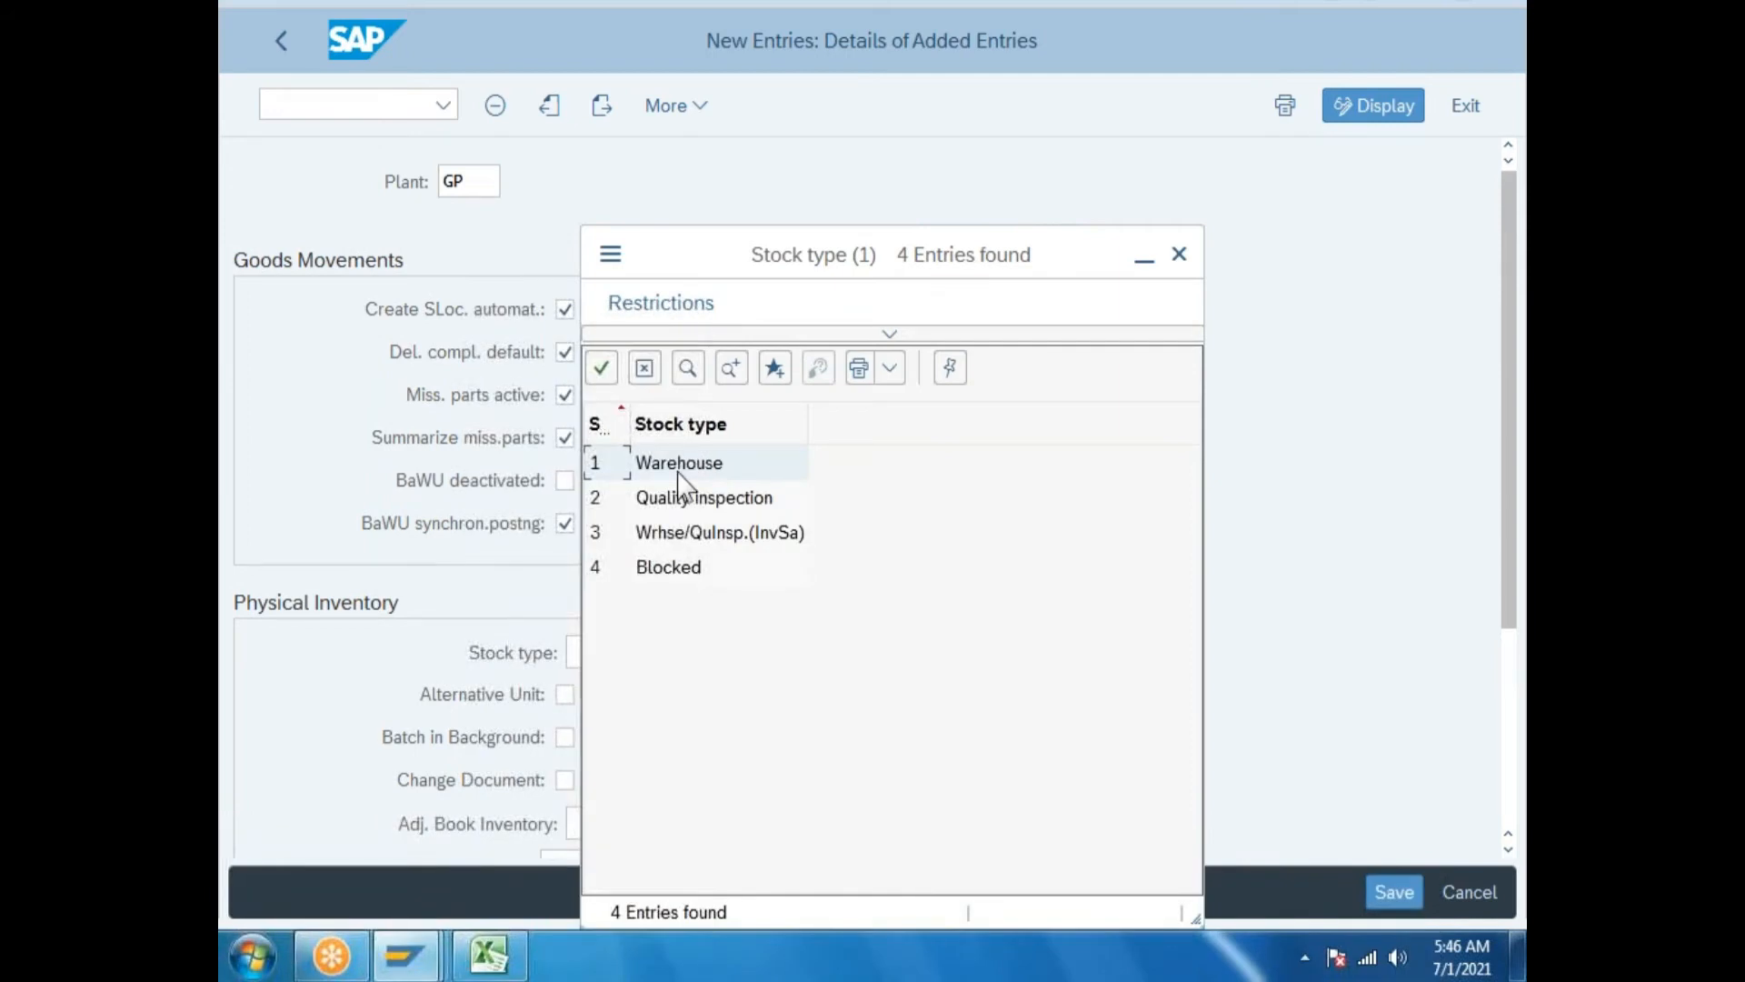
left_click(679, 466)
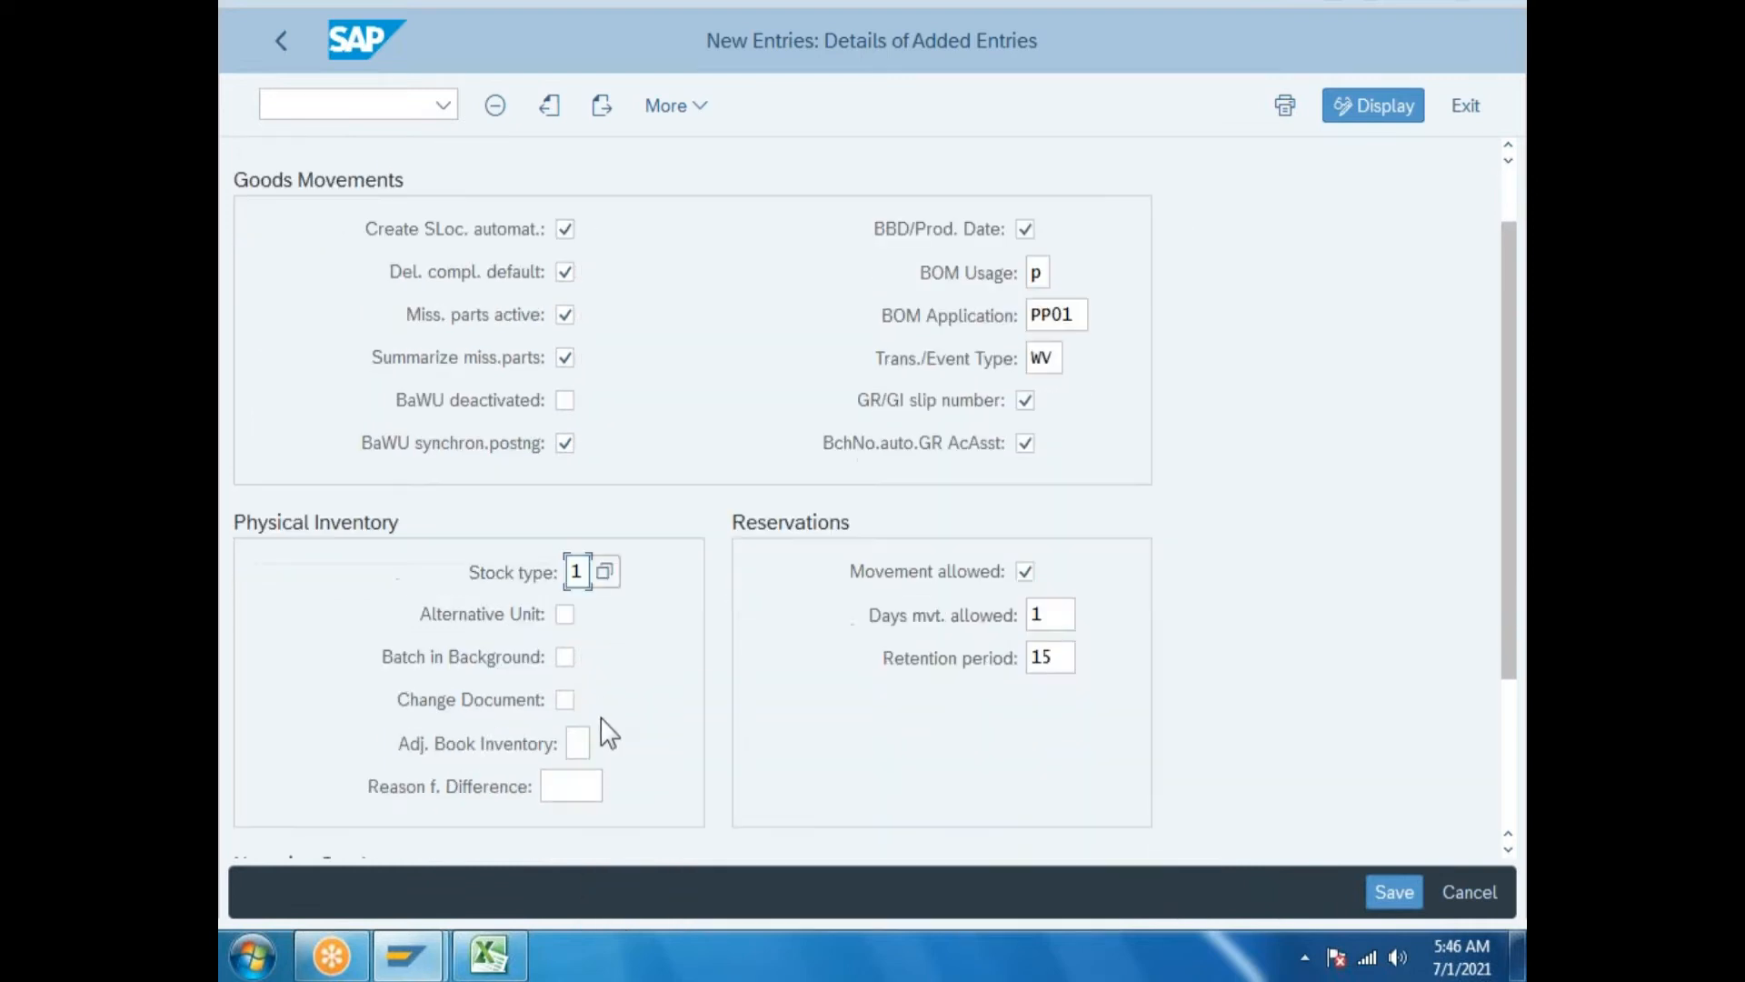
left_click(566, 616)
left_click(565, 657)
left_click(565, 700)
left_click(576, 741)
left_click(604, 739)
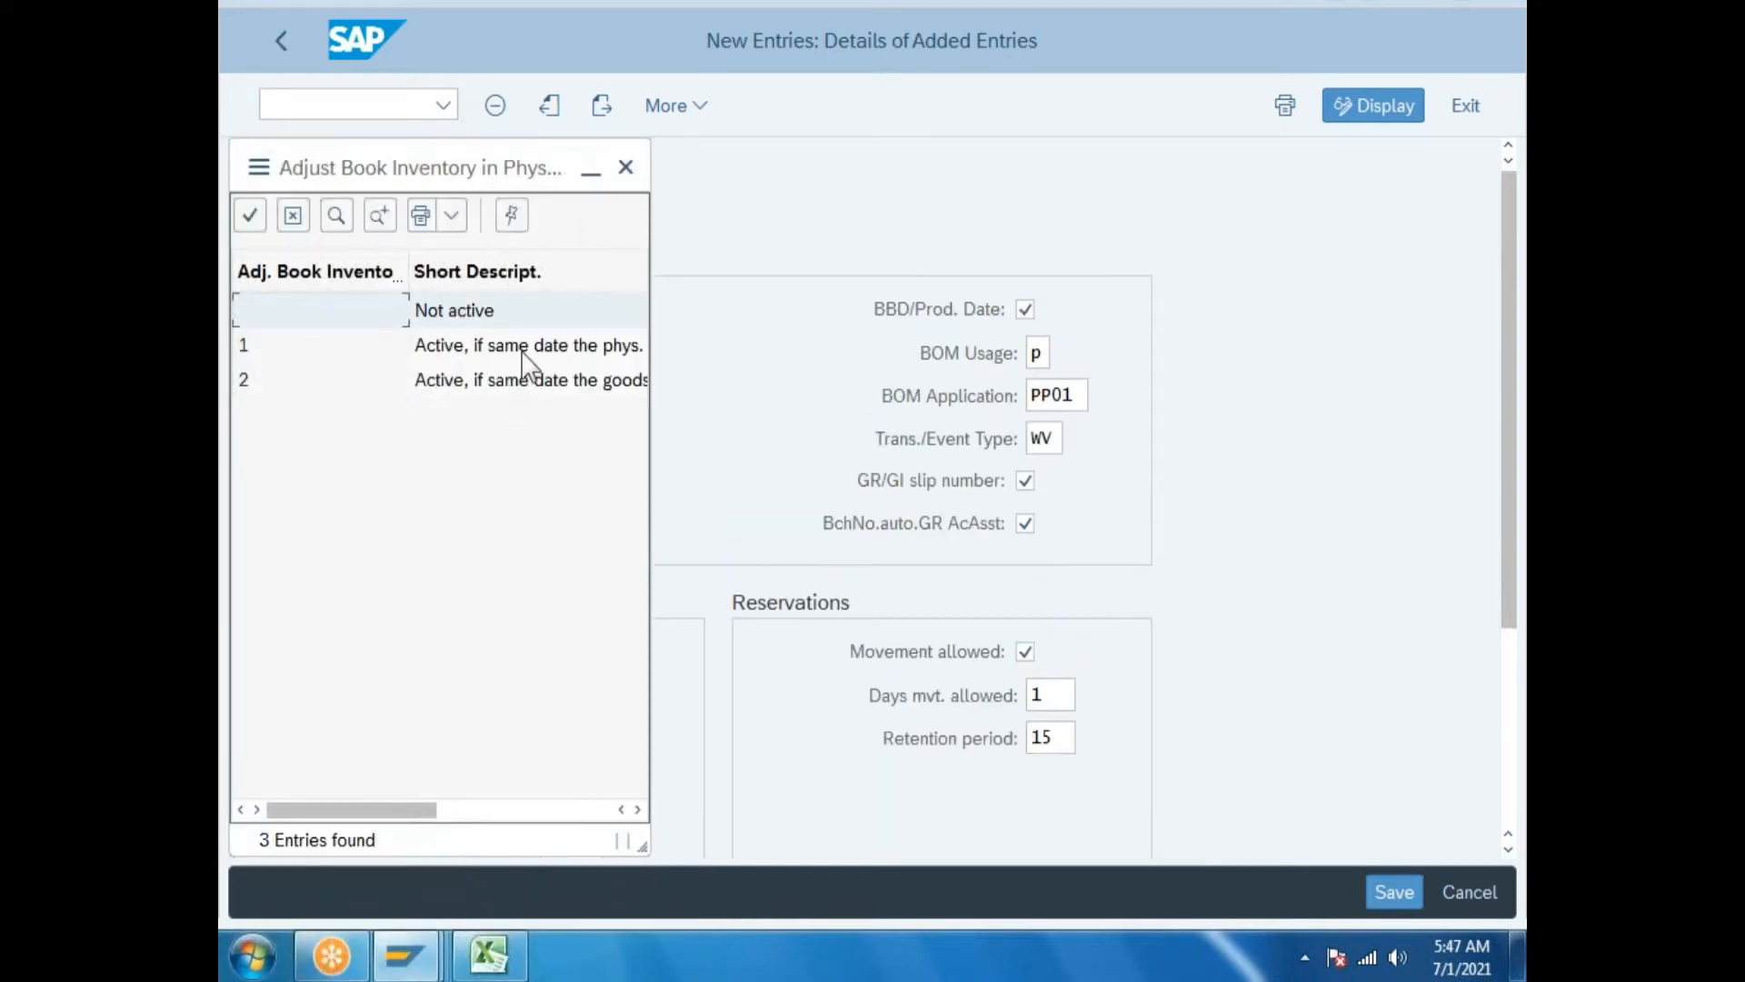
left_click(525, 364)
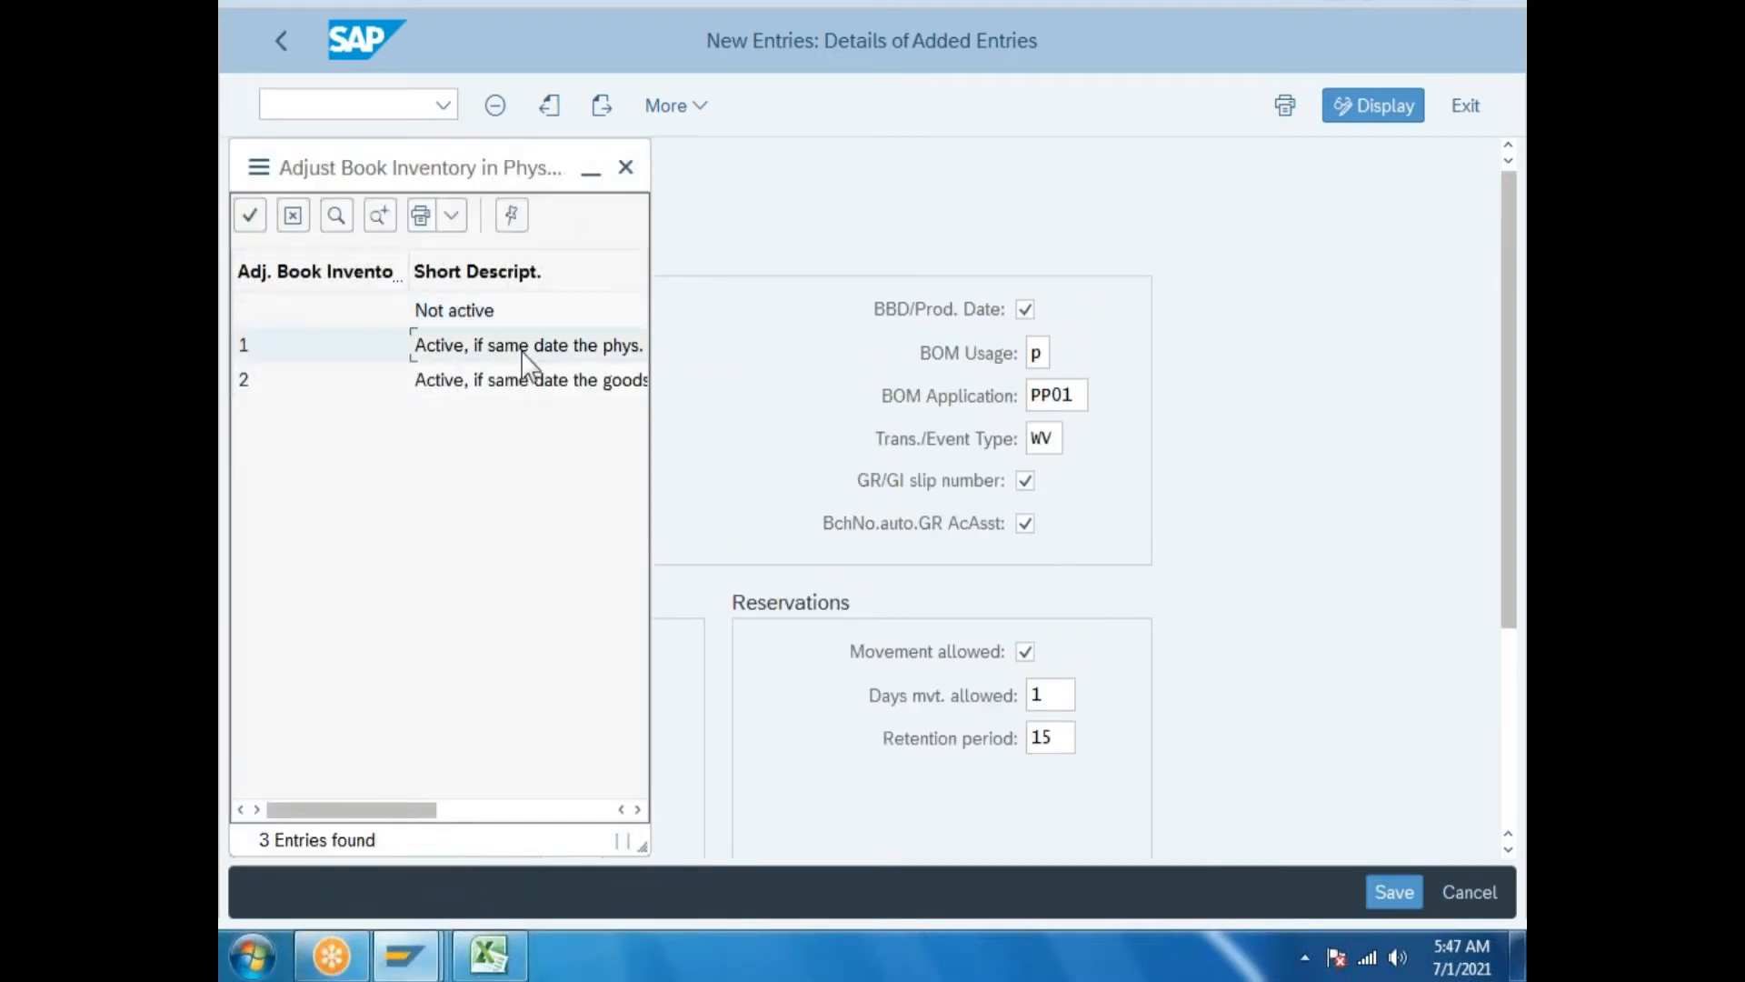
Allow negative vendor consignment, RTP and material-with-vendor stocks.
scroll(565, 557, "down", 2)
scroll(564, 546, "down", 2)
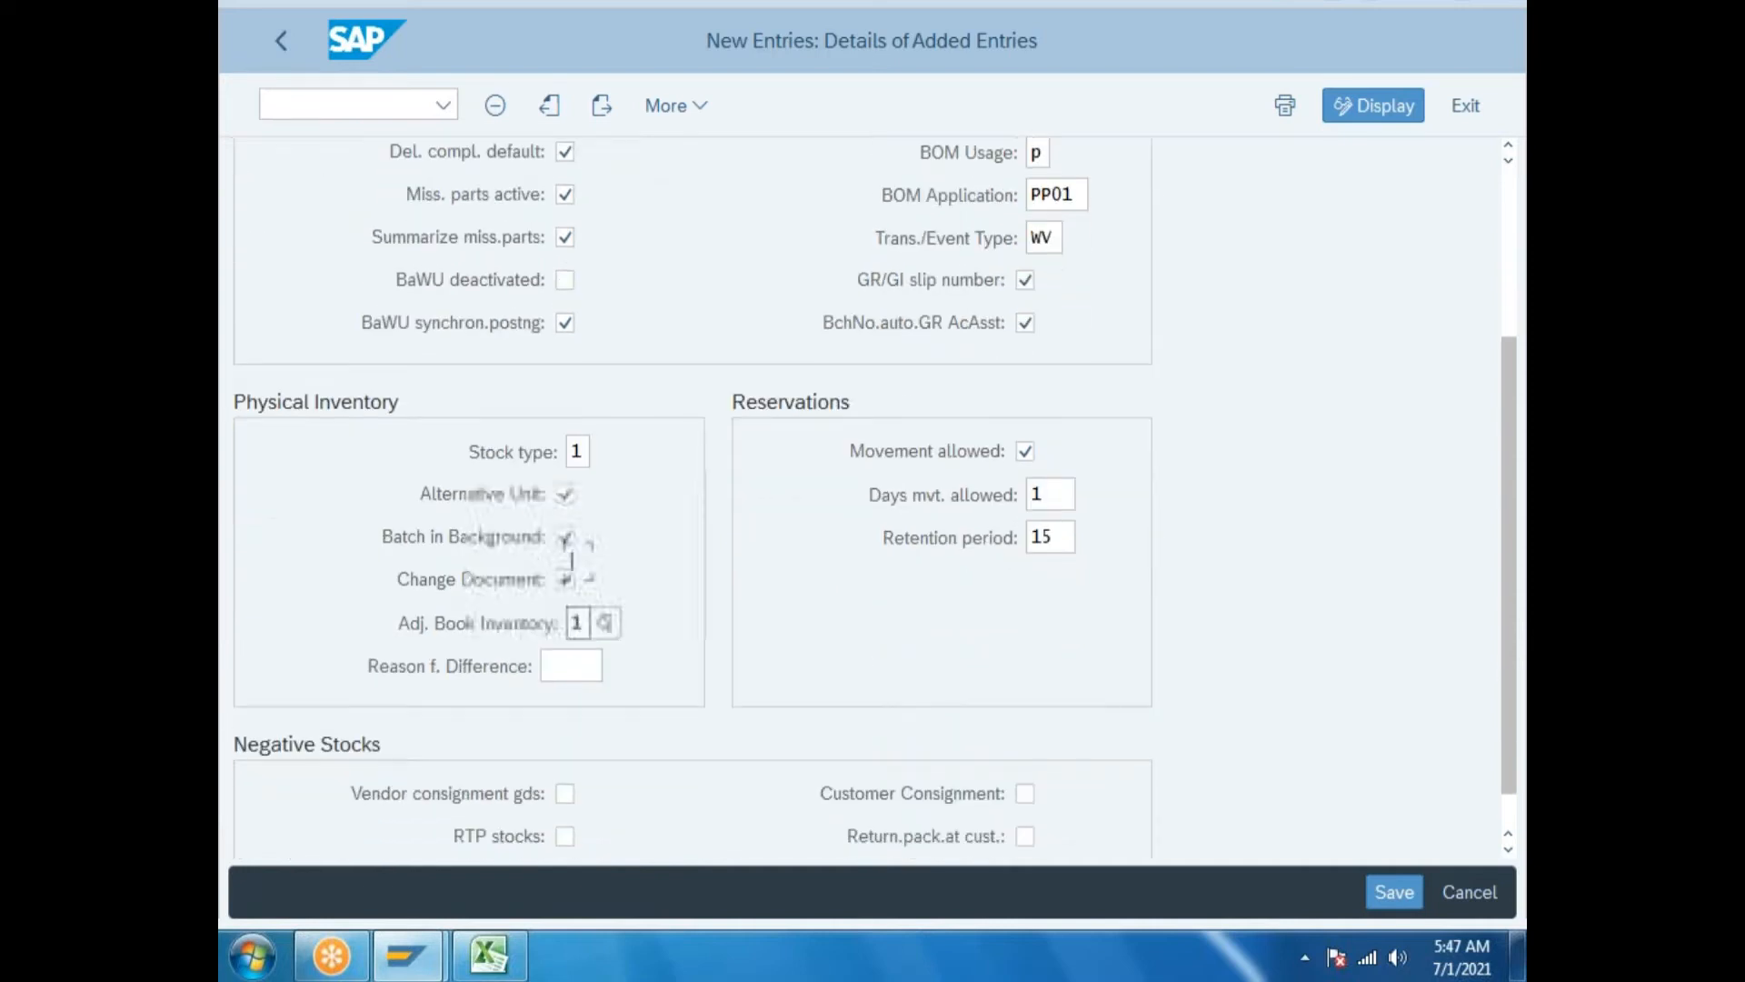
left_click(564, 685)
left_click(565, 727)
left_click(566, 771)
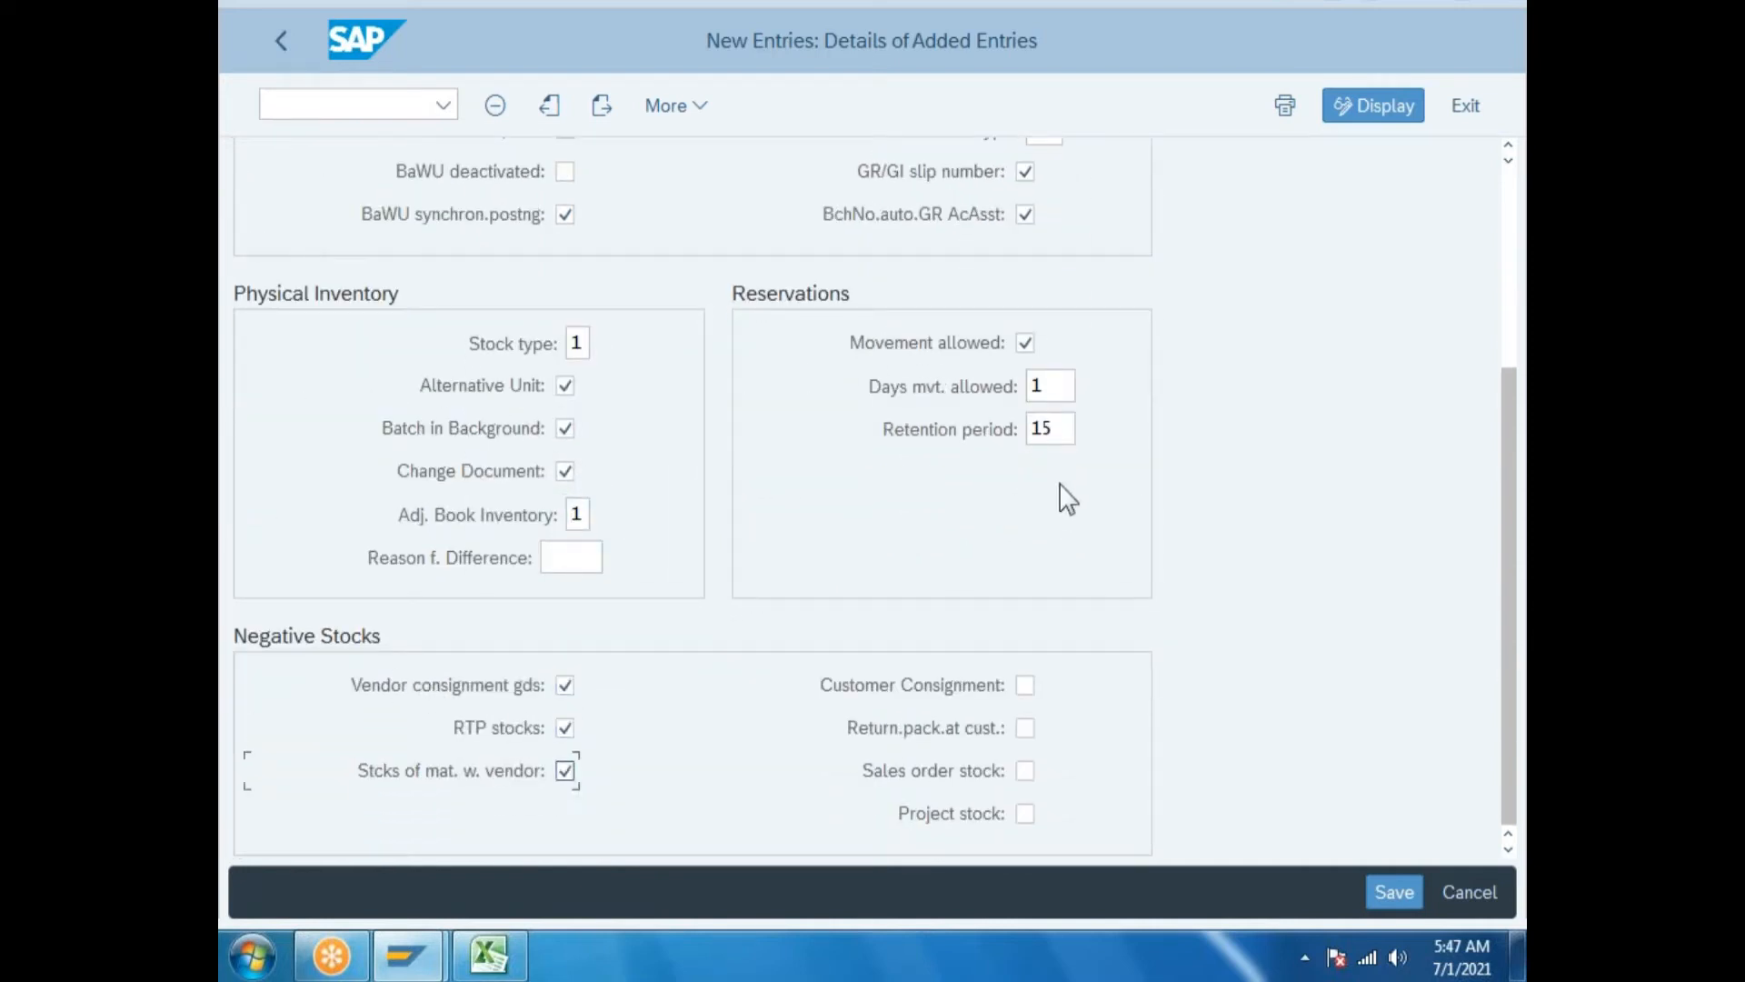
scroll(1090, 509, "up", 1)
scroll(1082, 507, "up", 2)
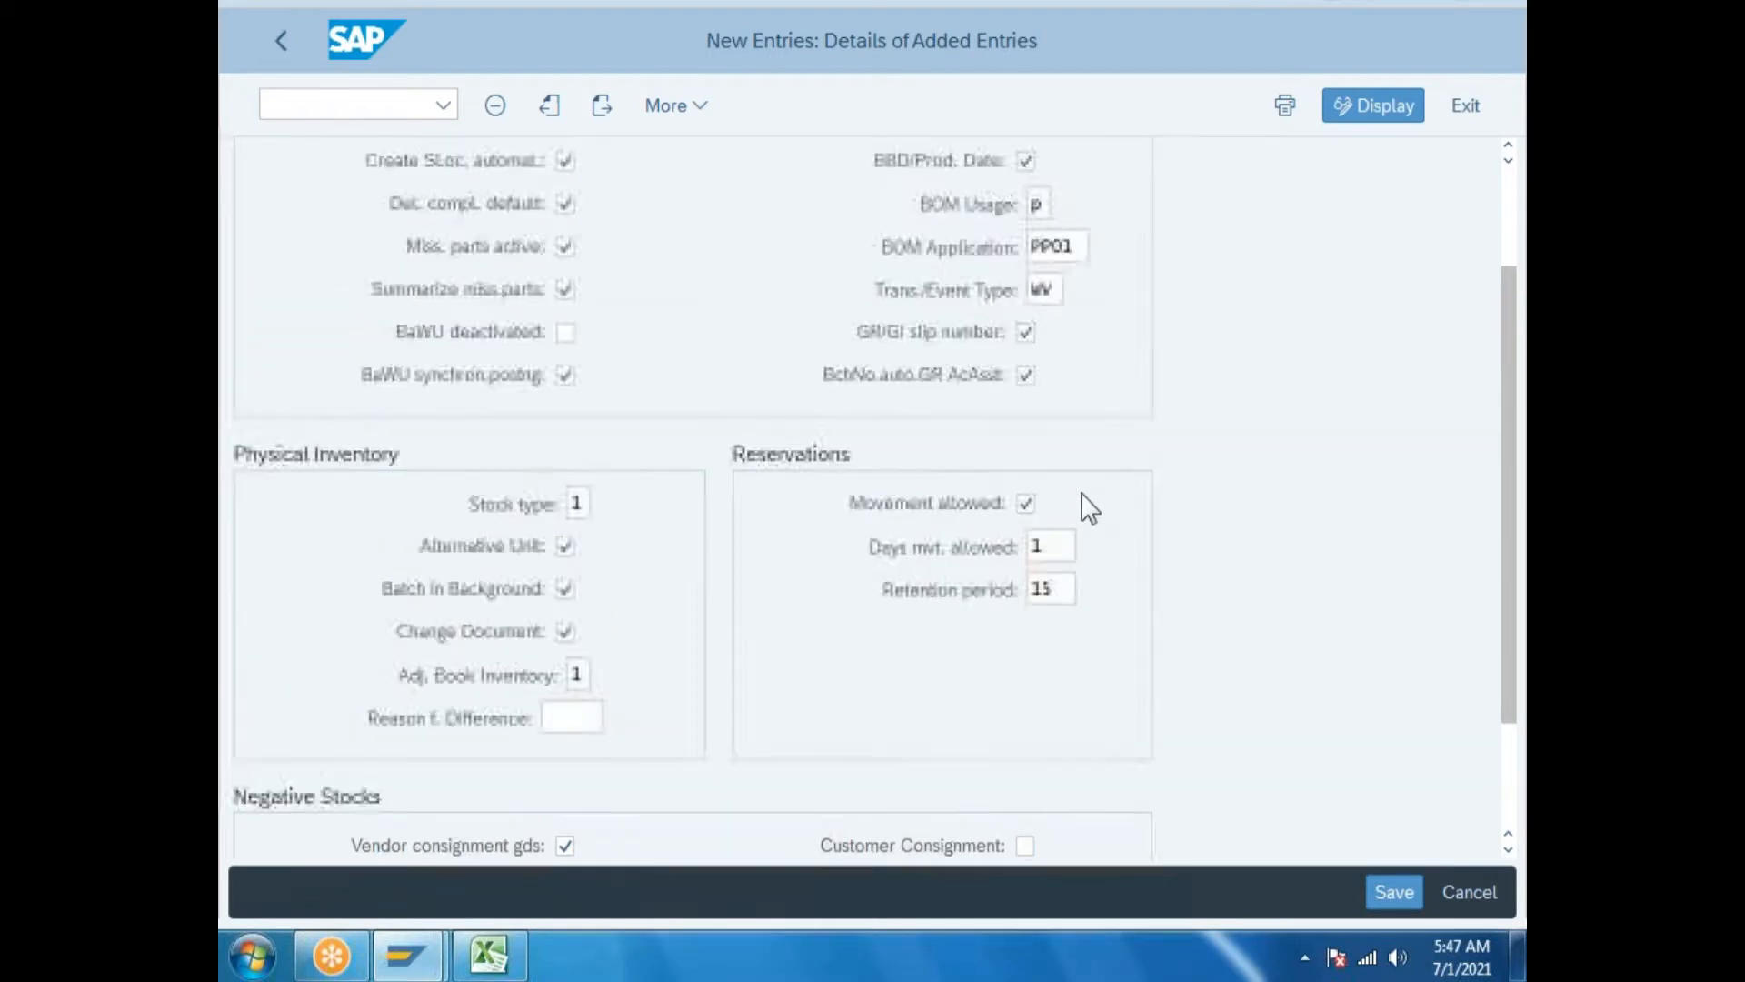
scroll(435, 850, "down", 1)
scroll(446, 832, "down", 1)
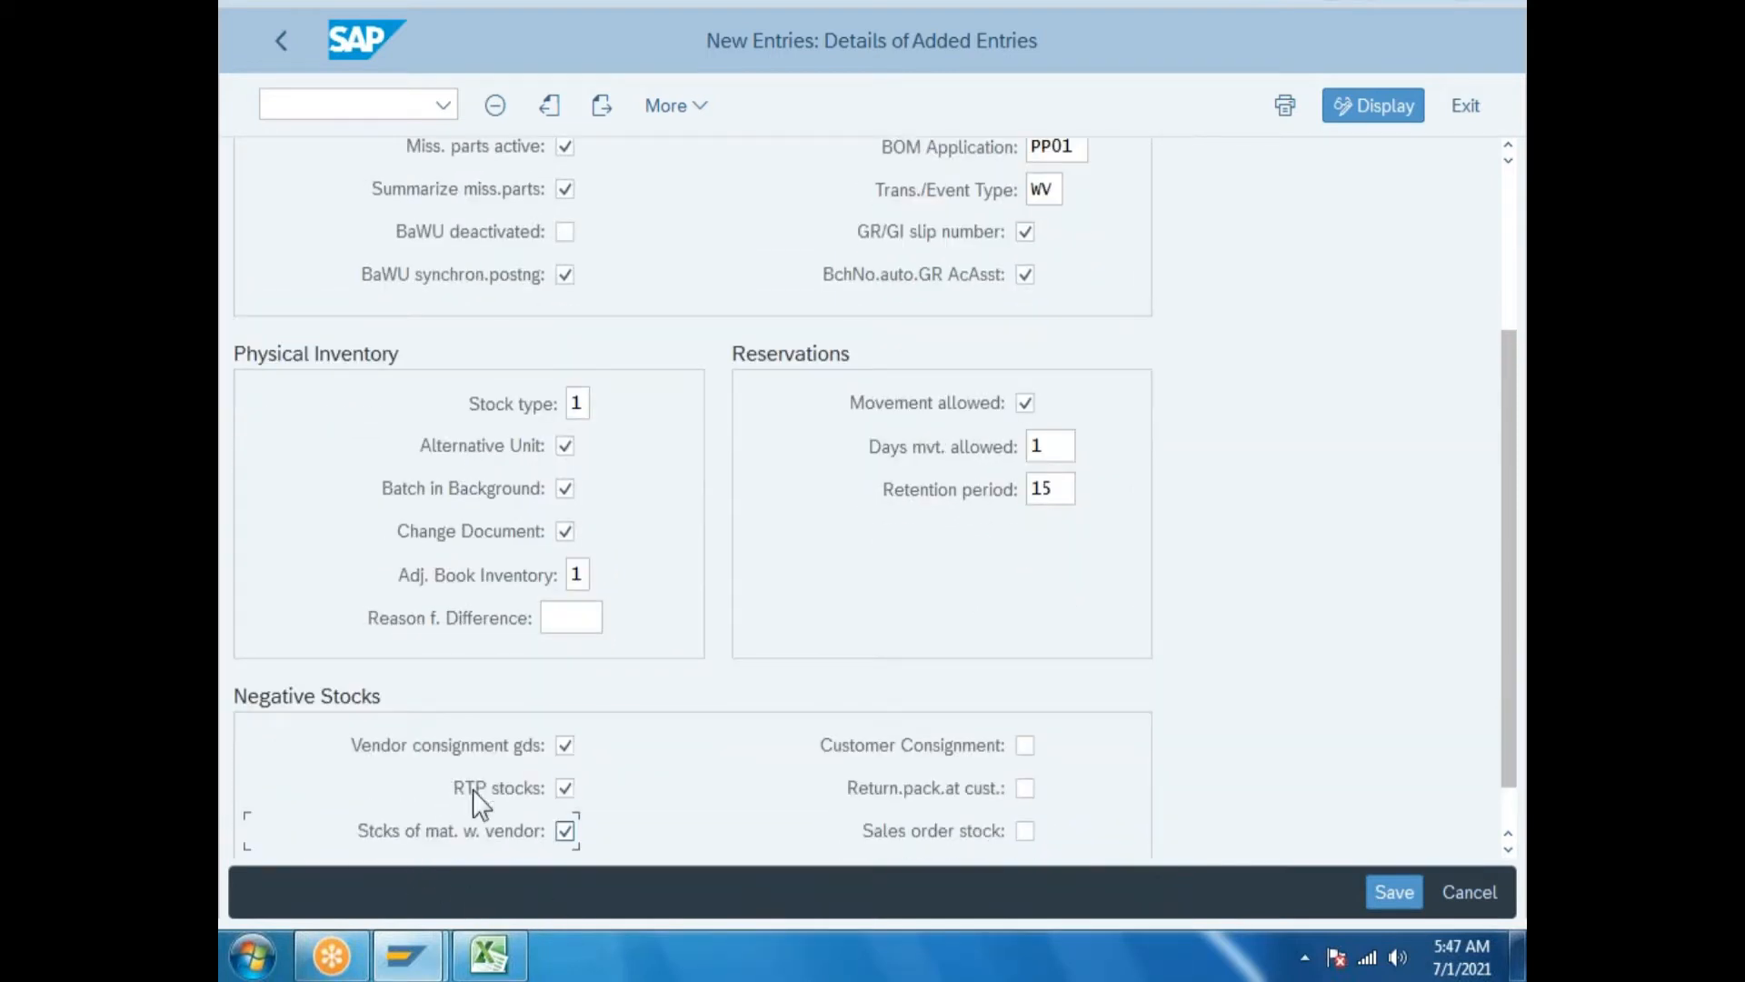
scroll(855, 364, "up", 1)
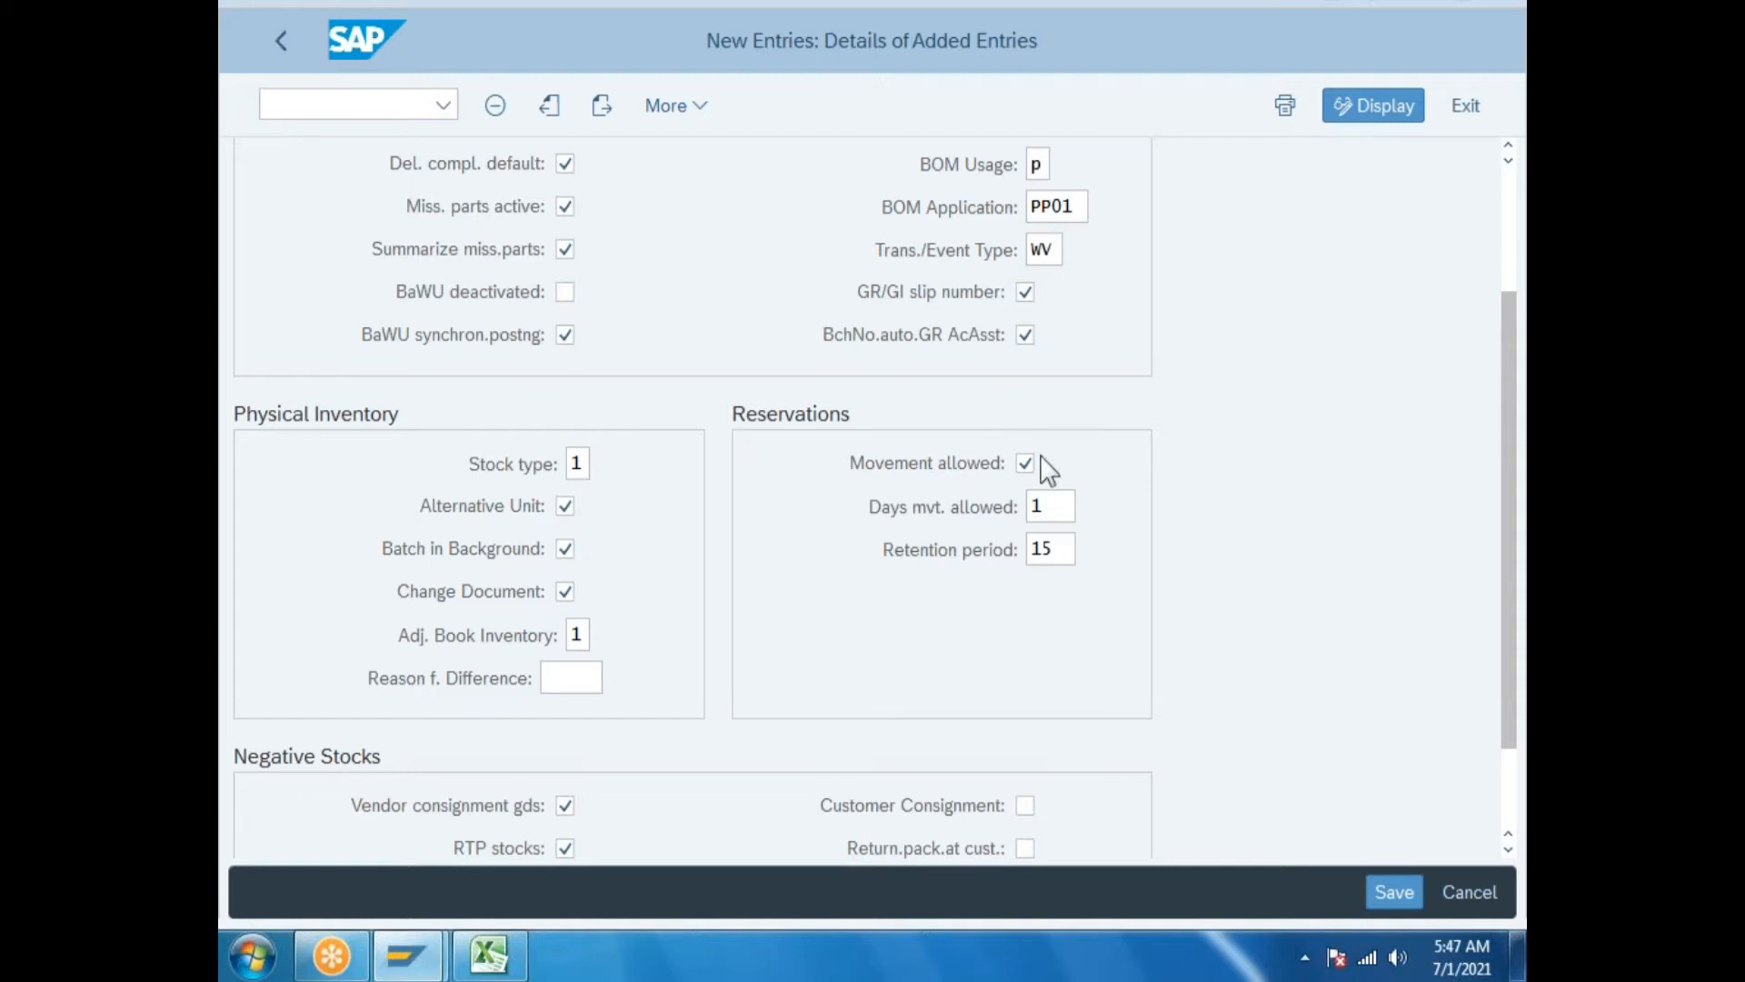
Allow negative customer consignment, returnable packaging, sales order and project stocks for plant GP.
scroll(998, 530, "down", 2)
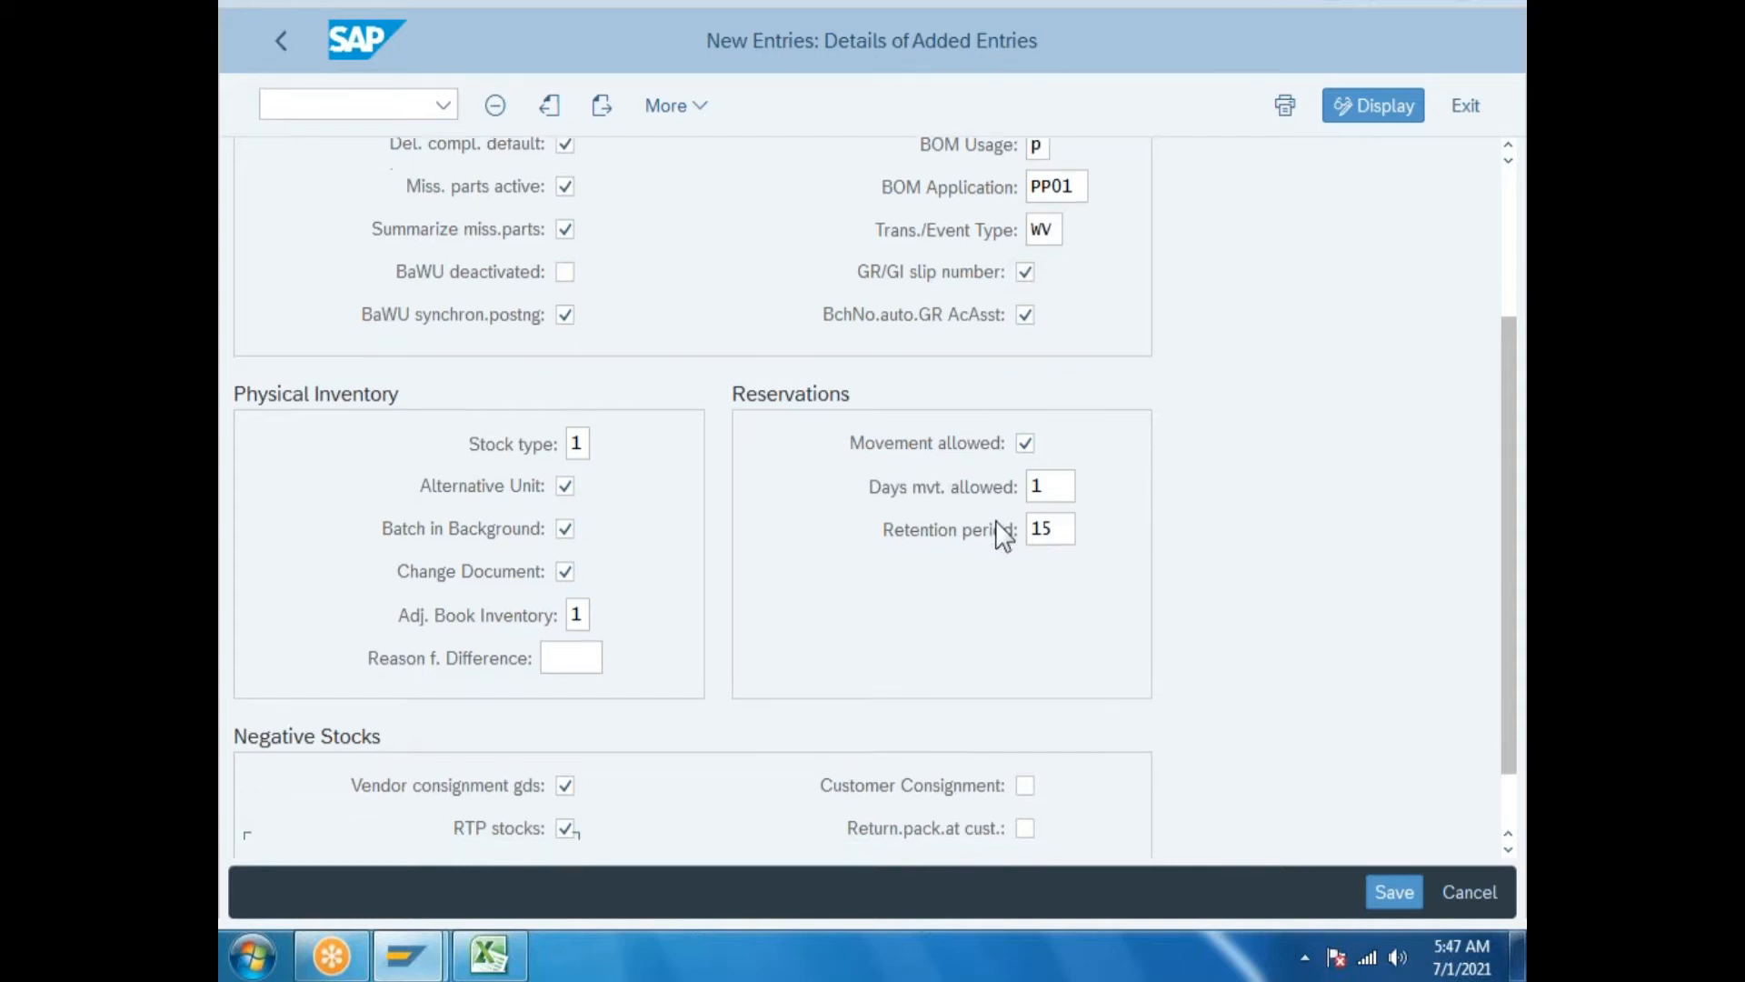
left_click(1024, 687)
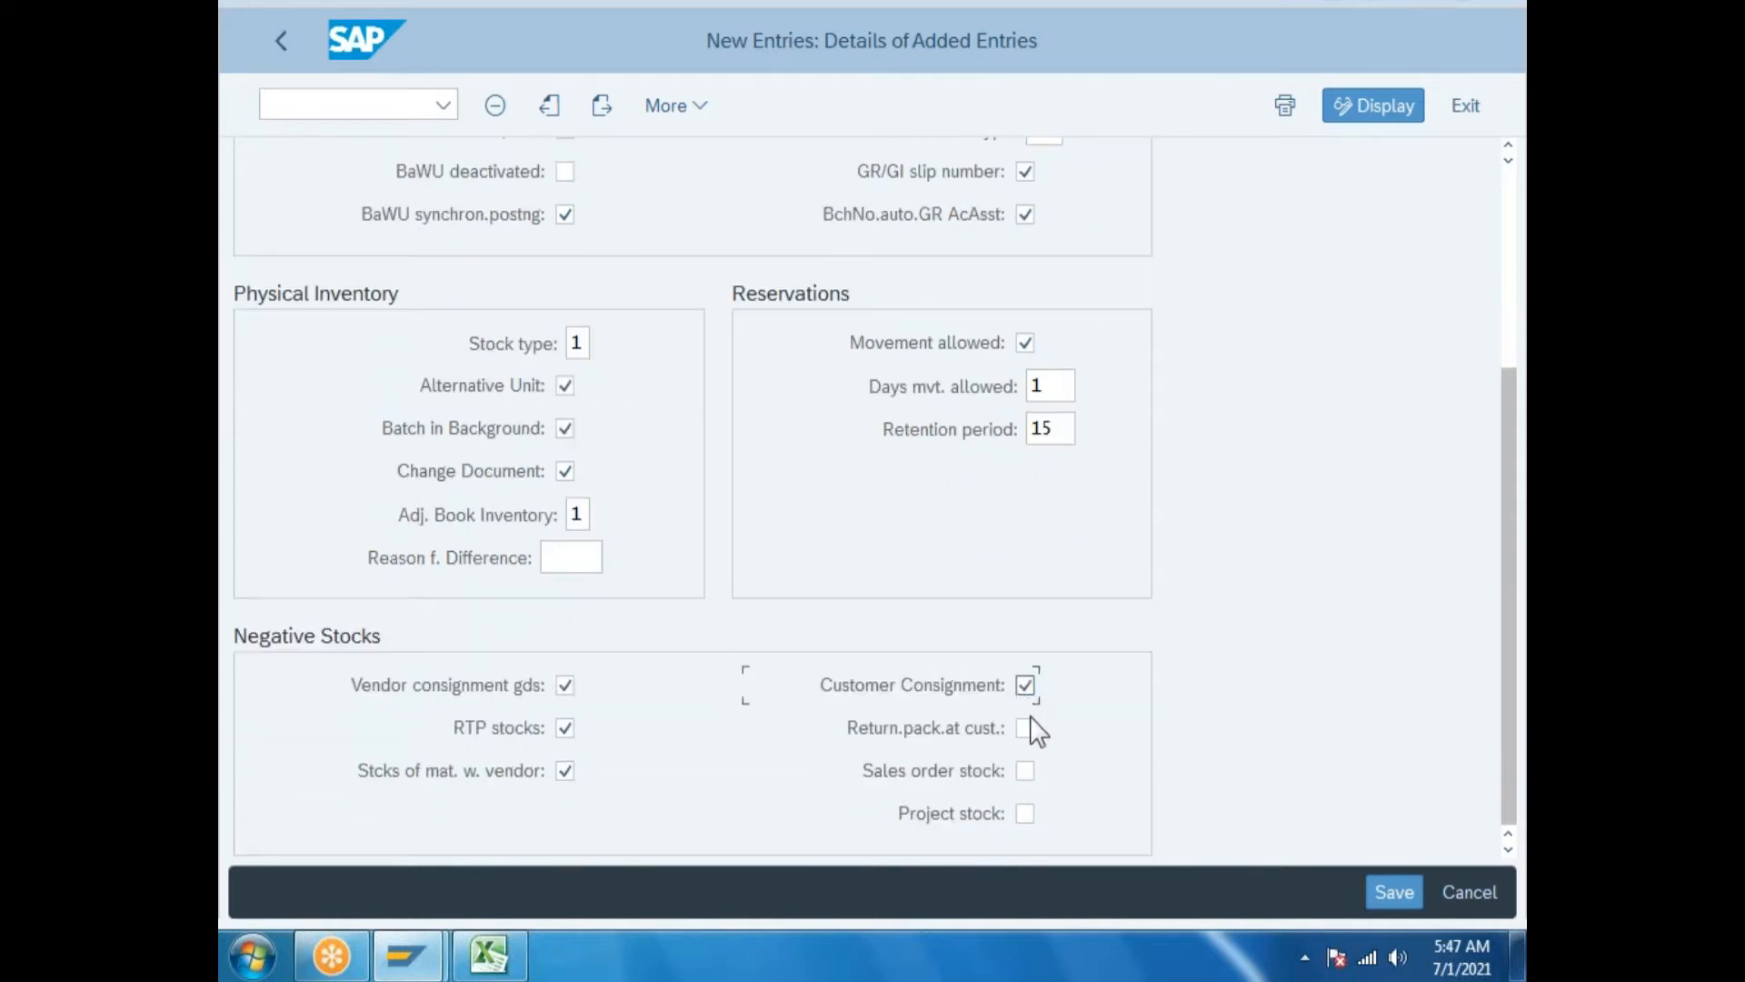
left_click(1027, 730)
left_click(1027, 771)
left_click(1026, 815)
scroll(943, 666, "up", 3)
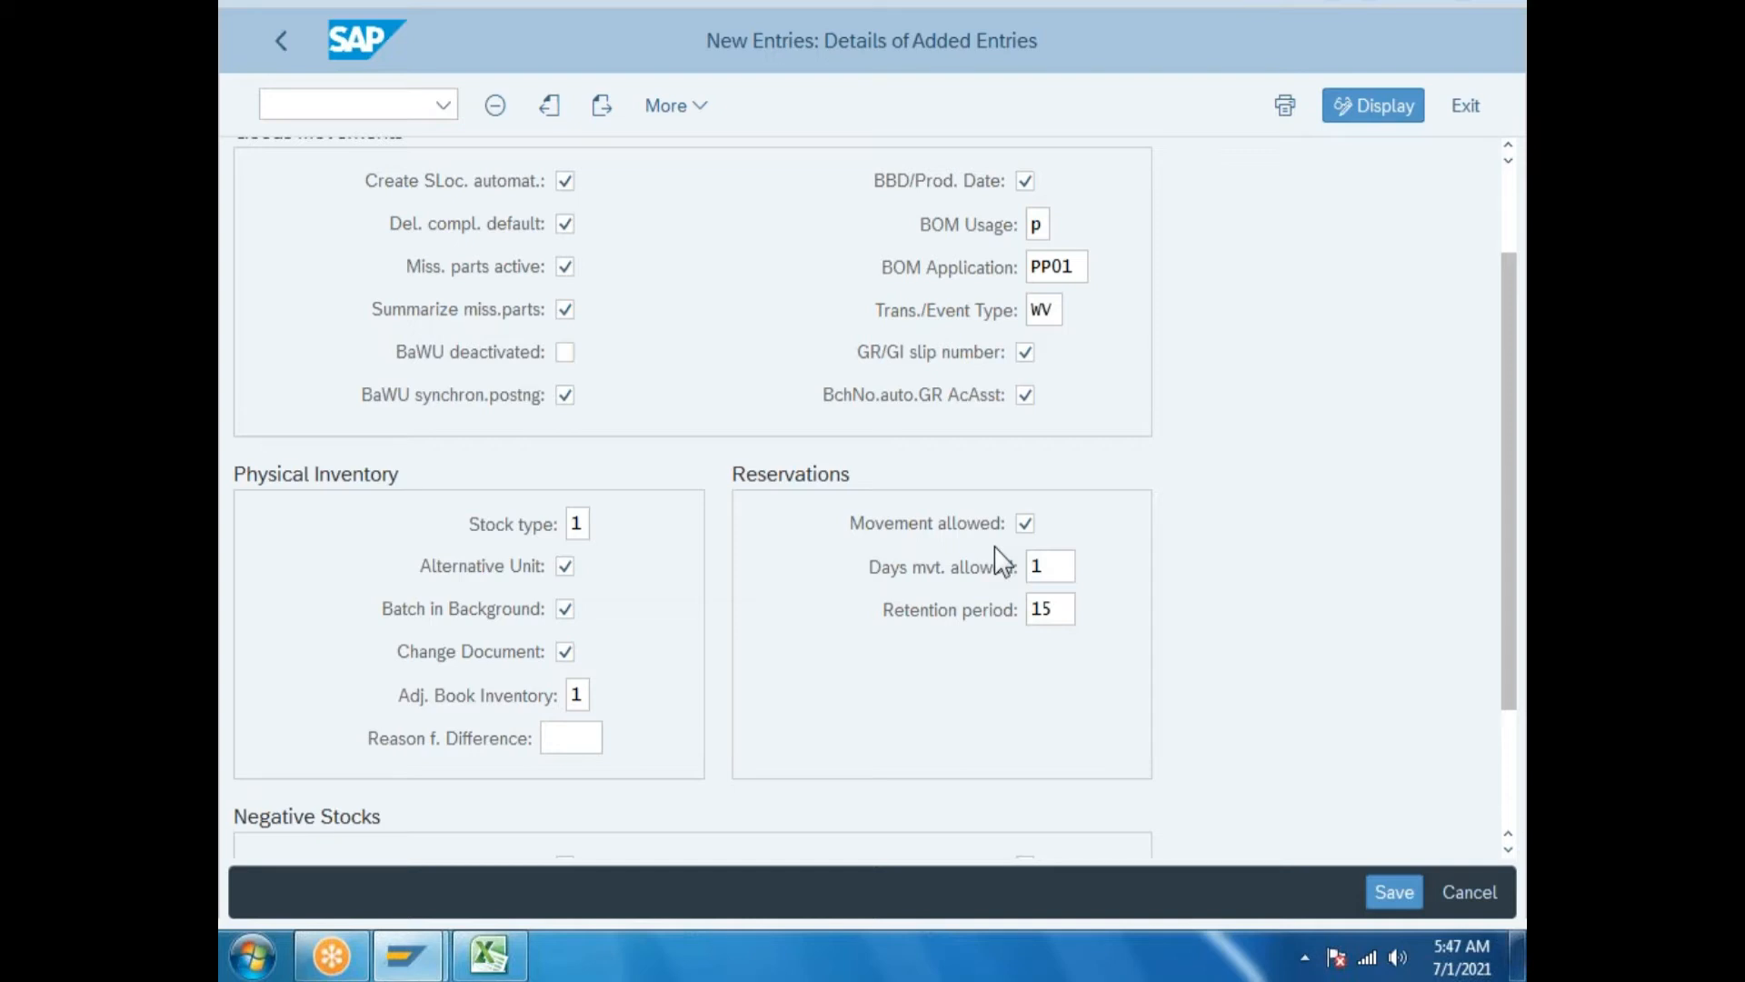
scroll(1018, 586, "up", 3)
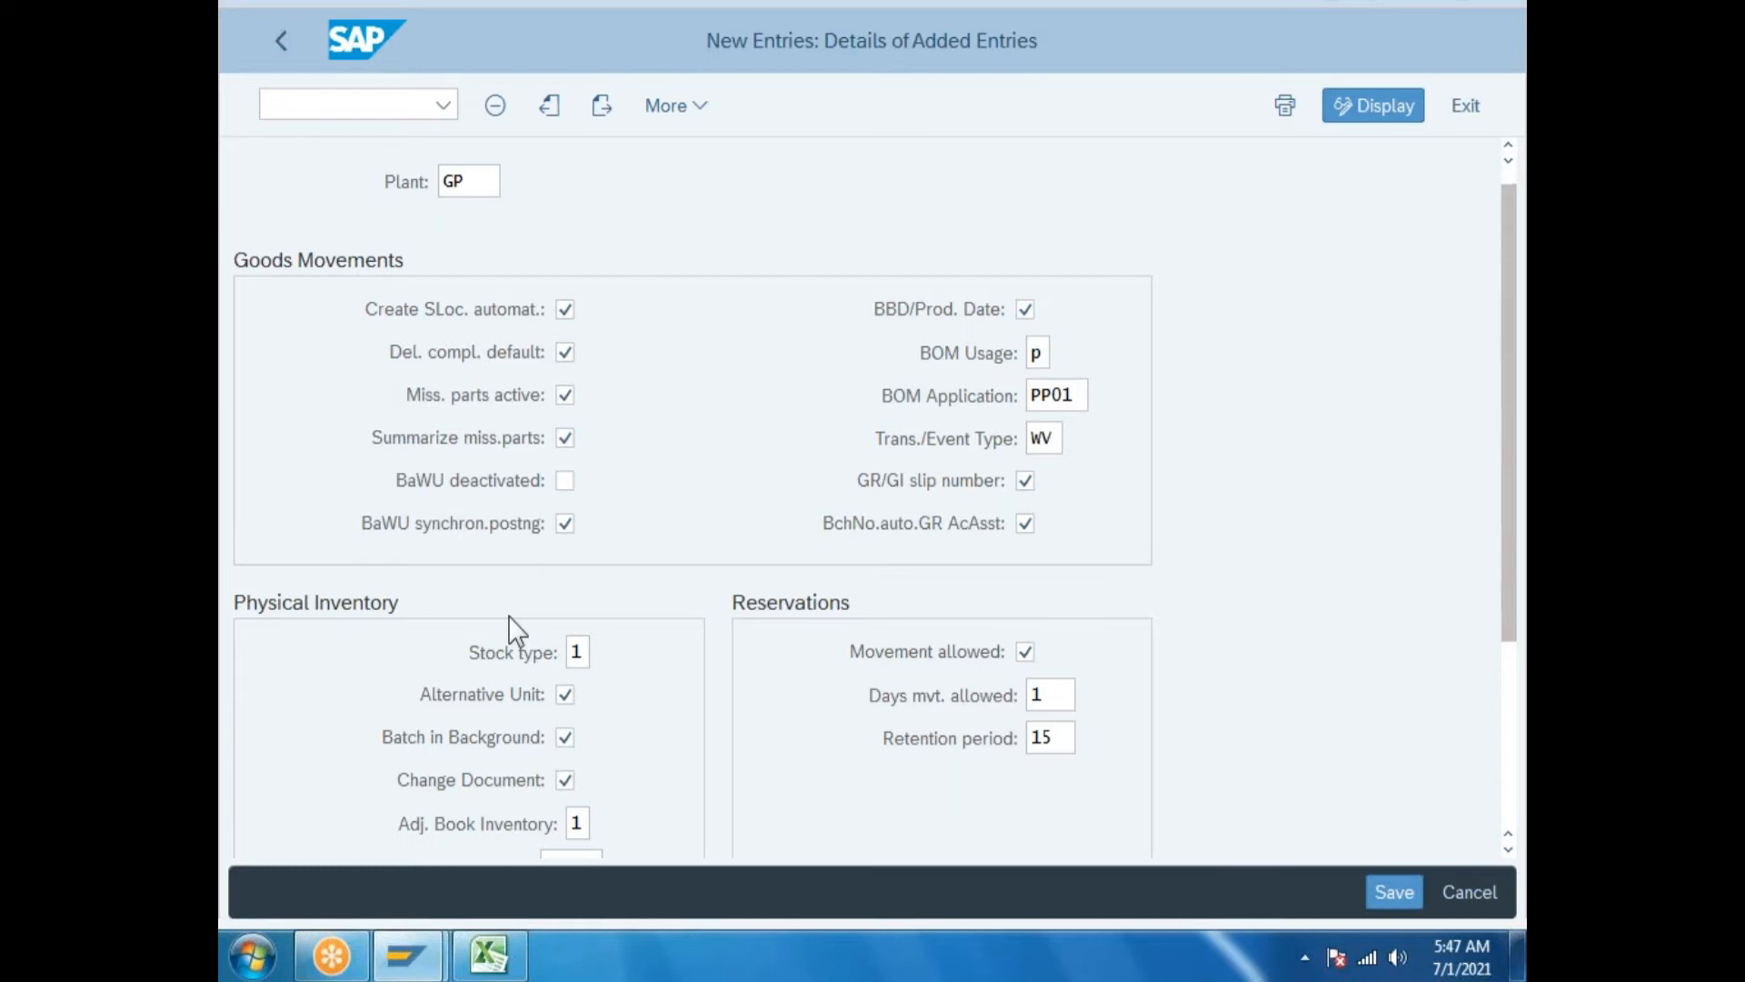
scroll(509, 615, "down", 1)
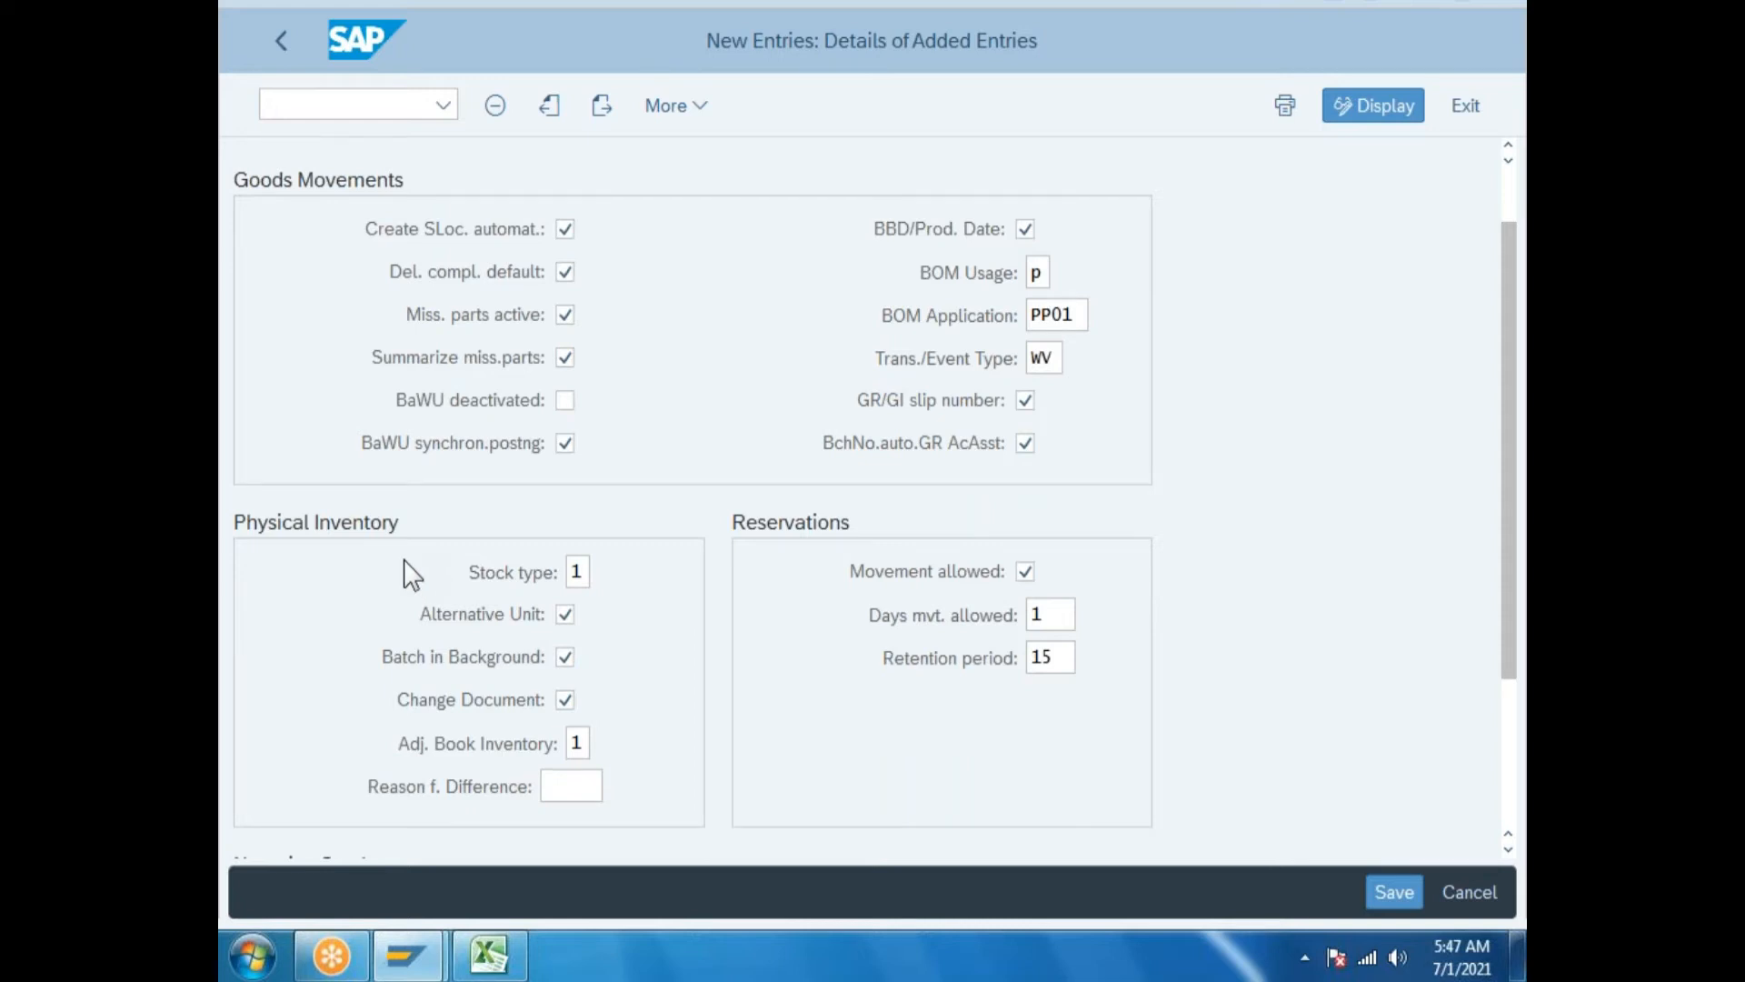
scroll(422, 668, "down", 2)
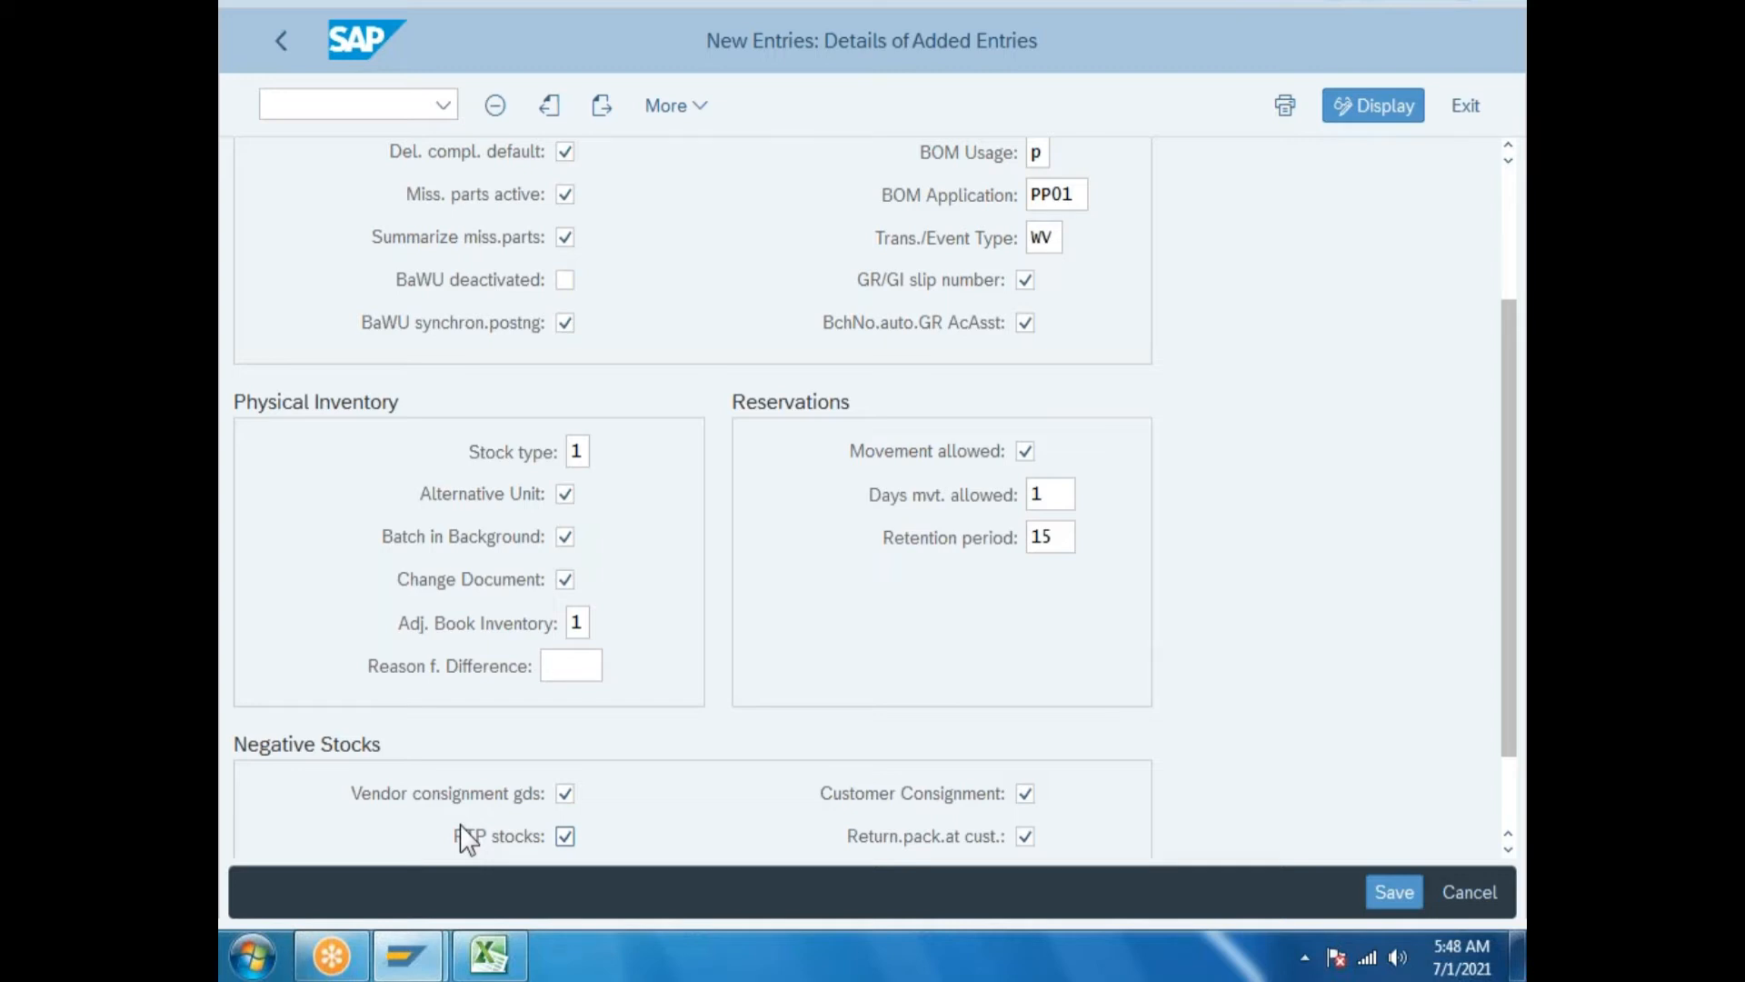
scroll(463, 836, "down", 1)
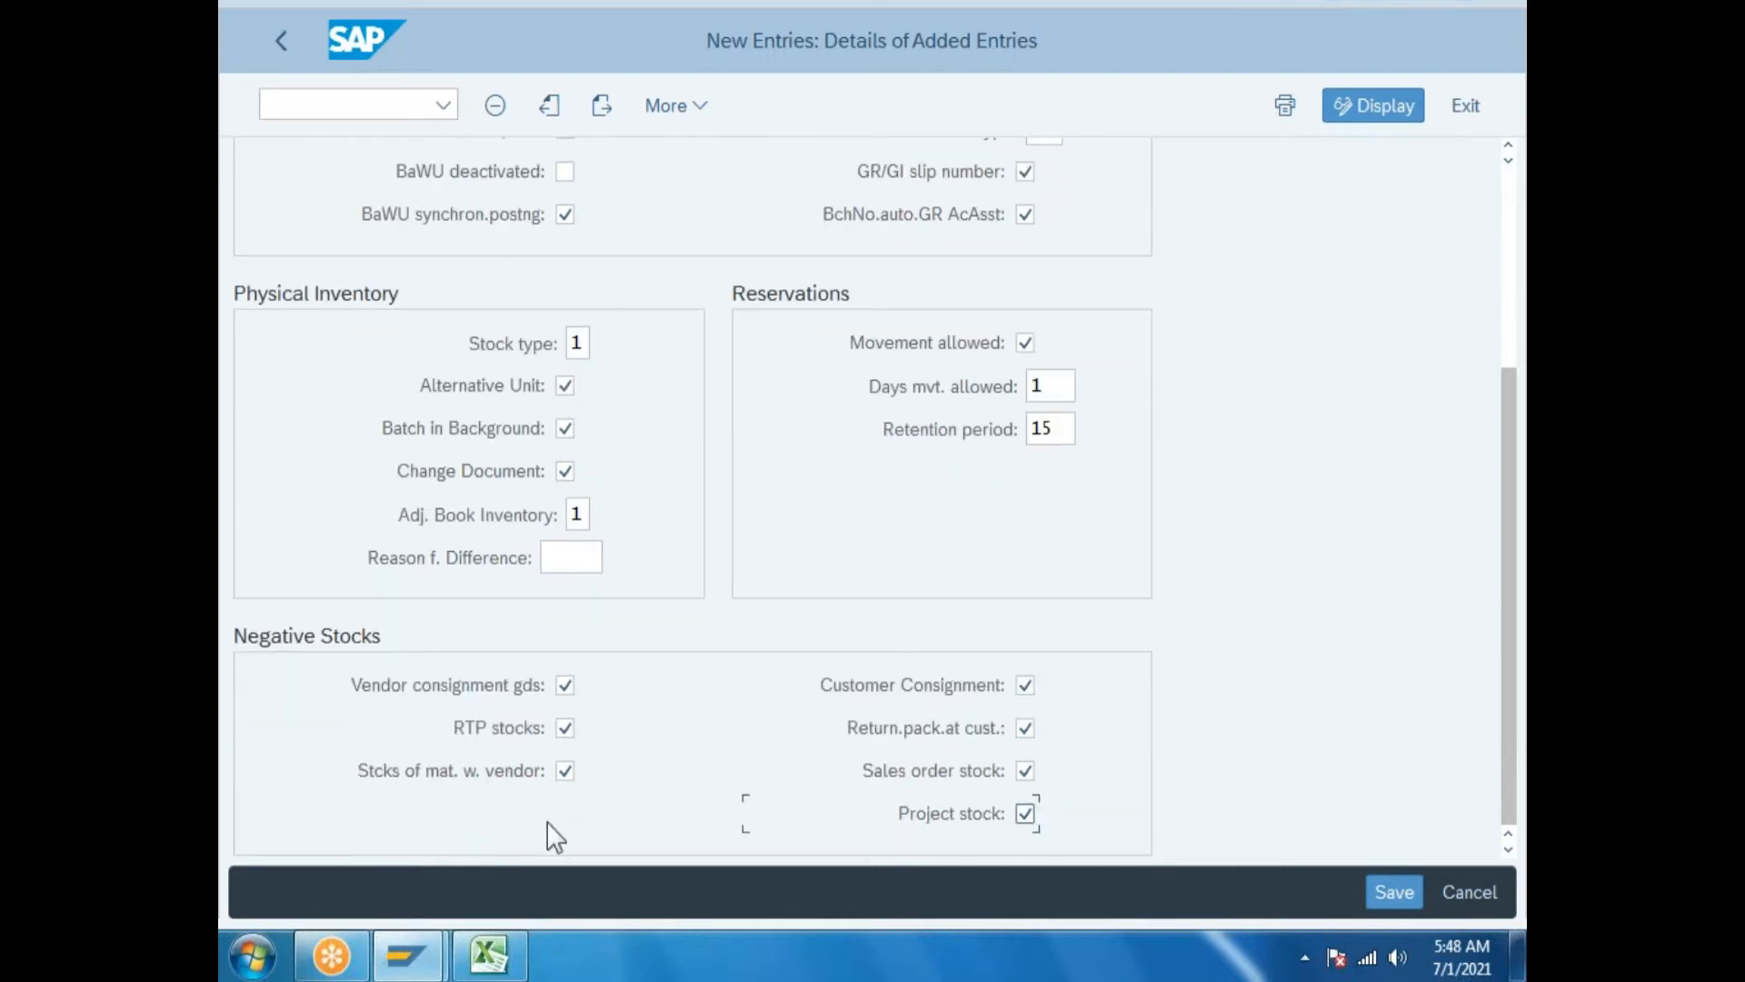
scroll(643, 763, "up", 1)
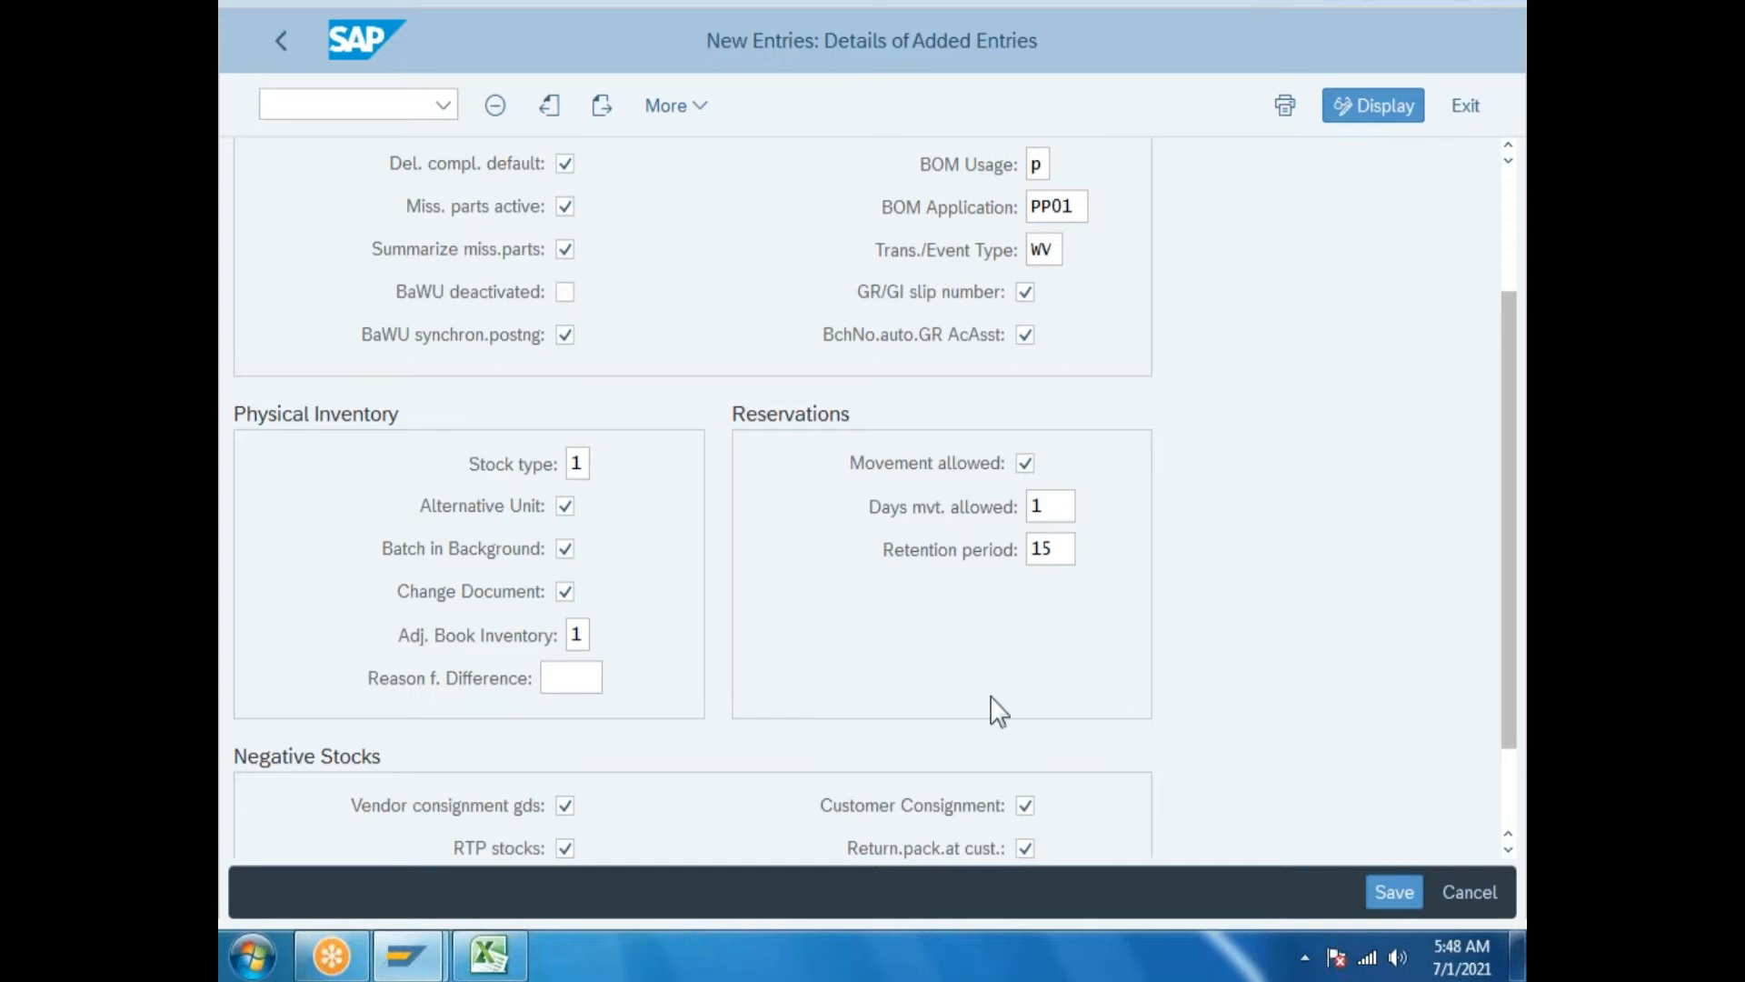
scroll(1115, 460, "down", 1)
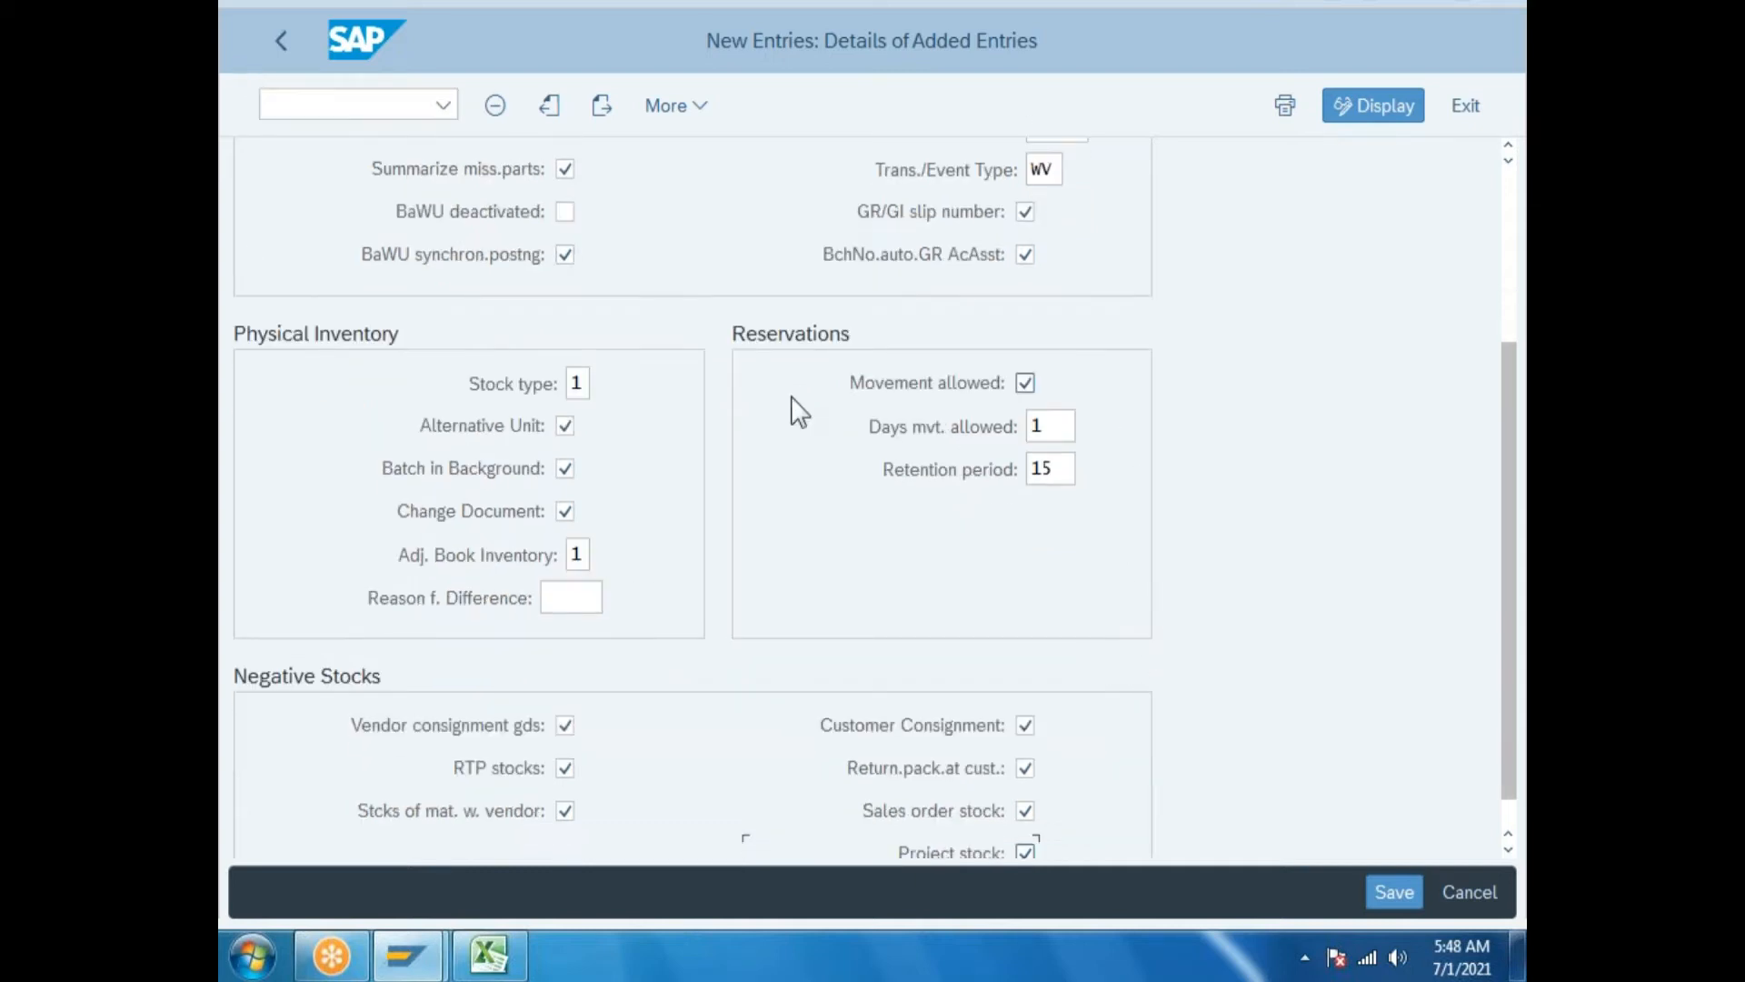
scroll(823, 455, "up", 3)
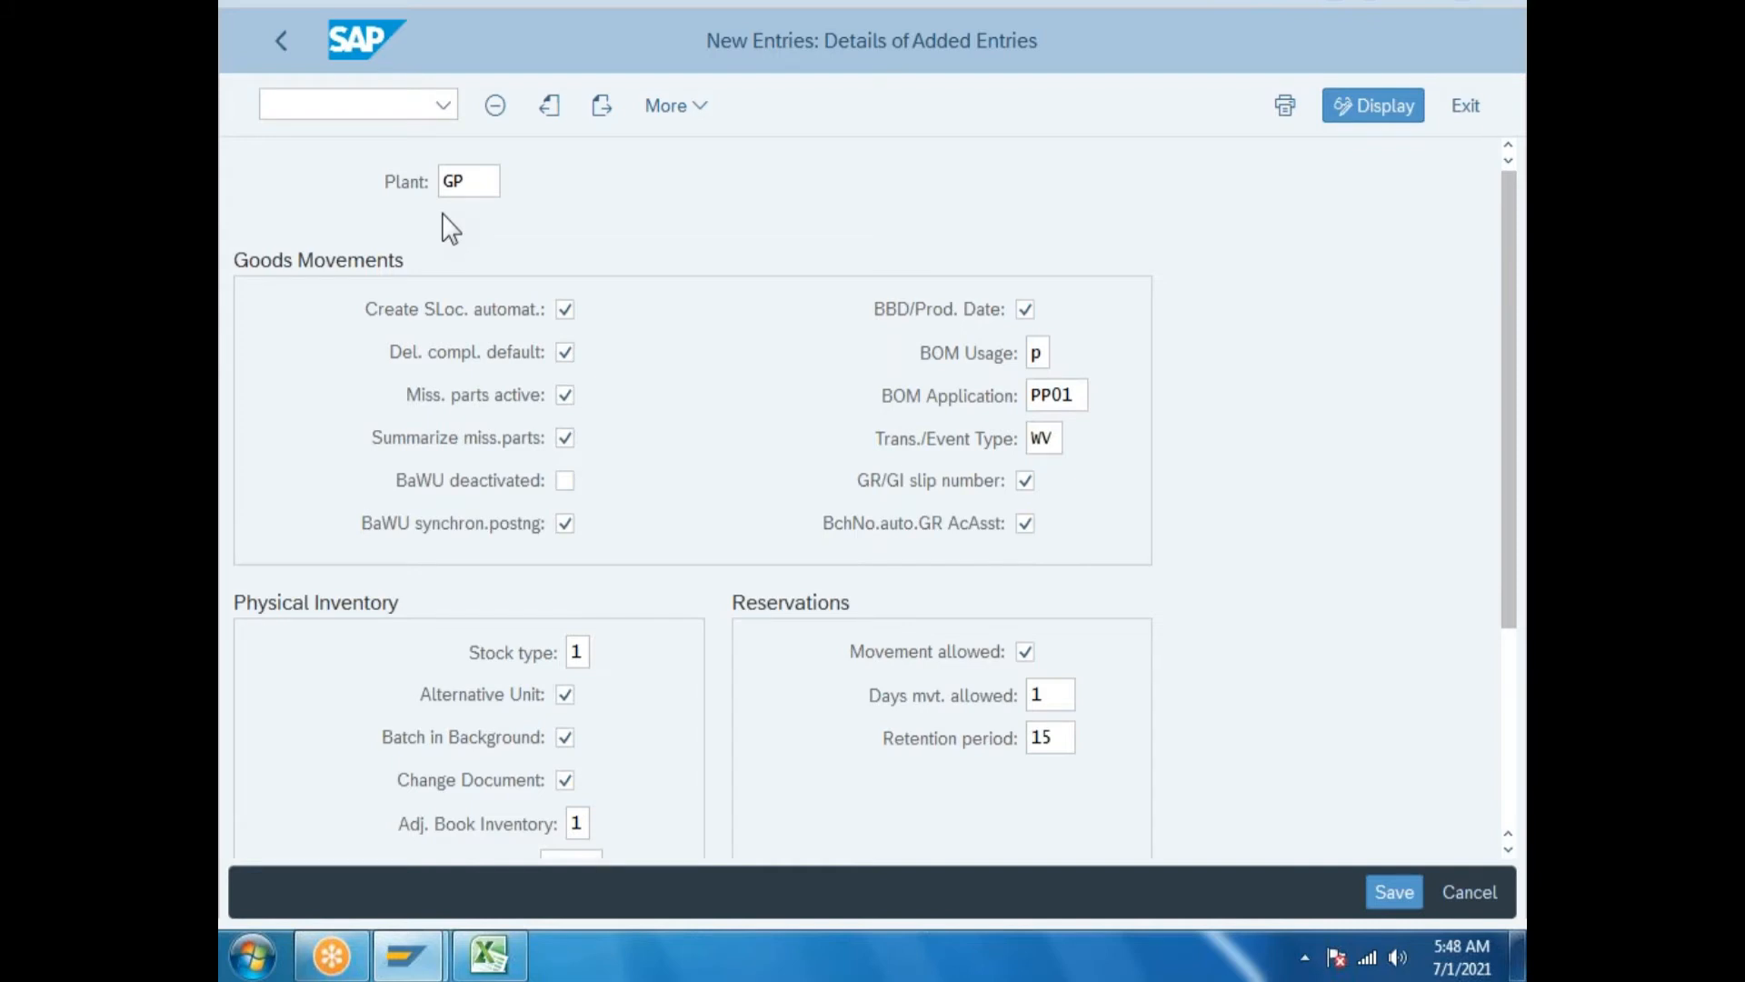
left_click(471, 180)
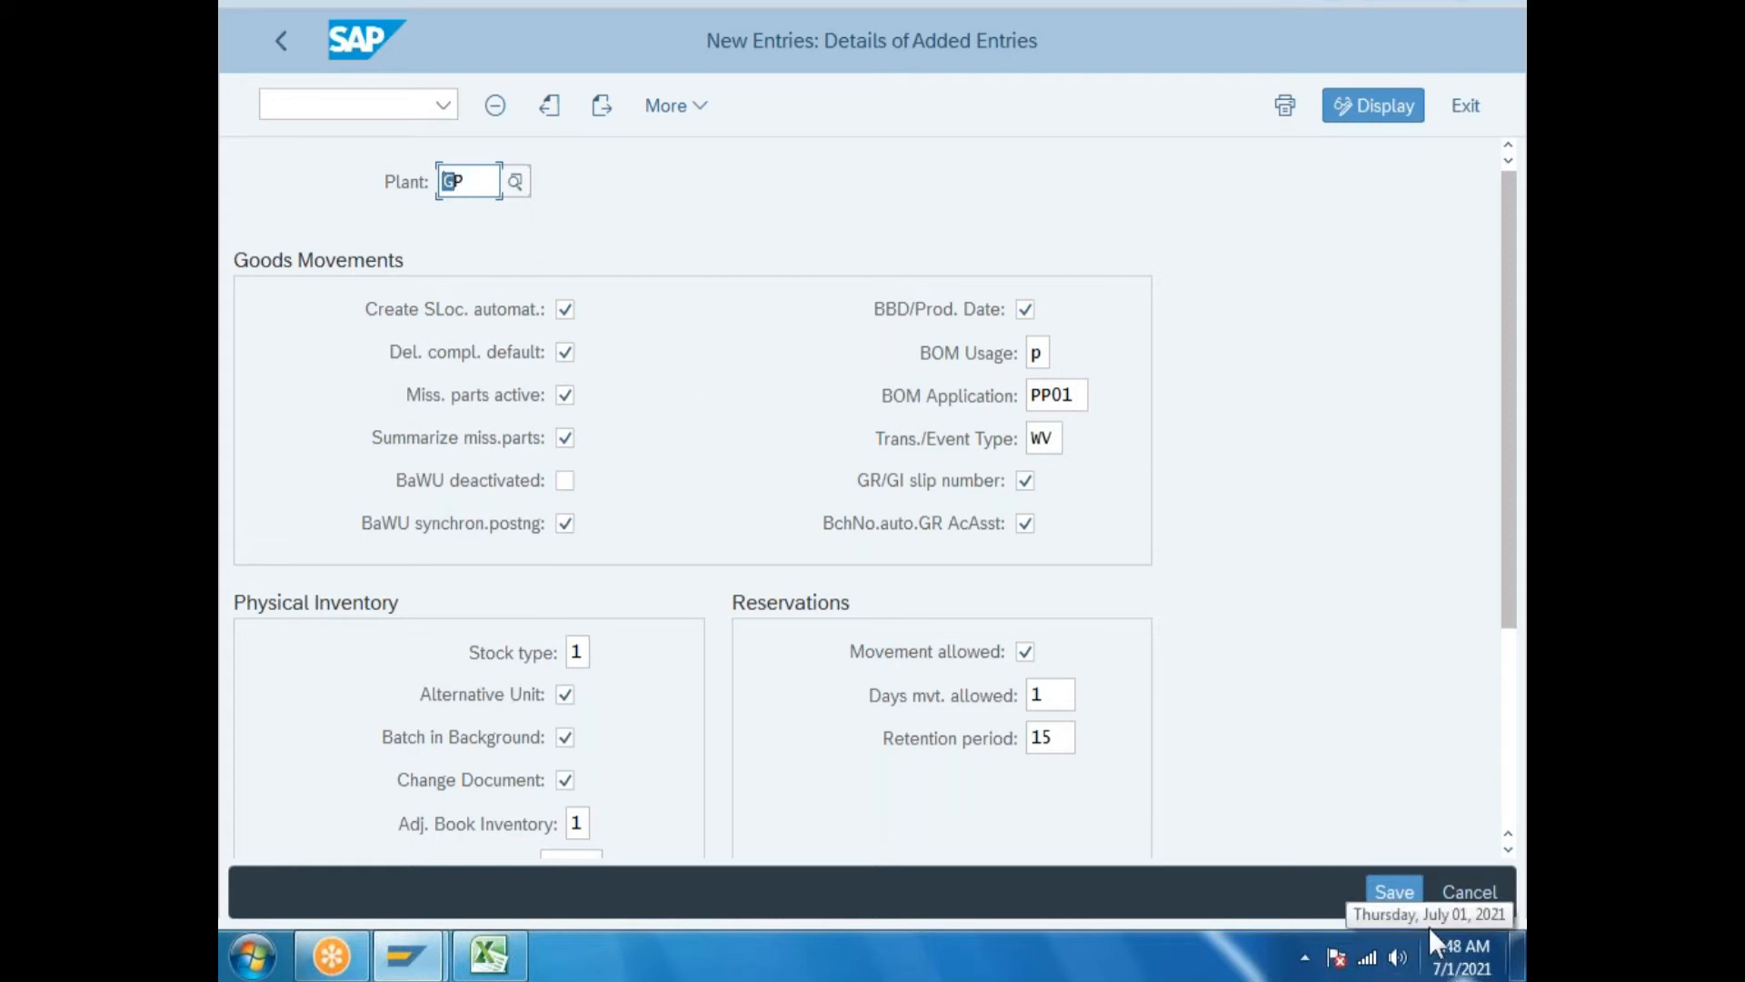
Save under new request S4HK901670 described 'Define plant parameters' and copy the request number.
left_click(1395, 890)
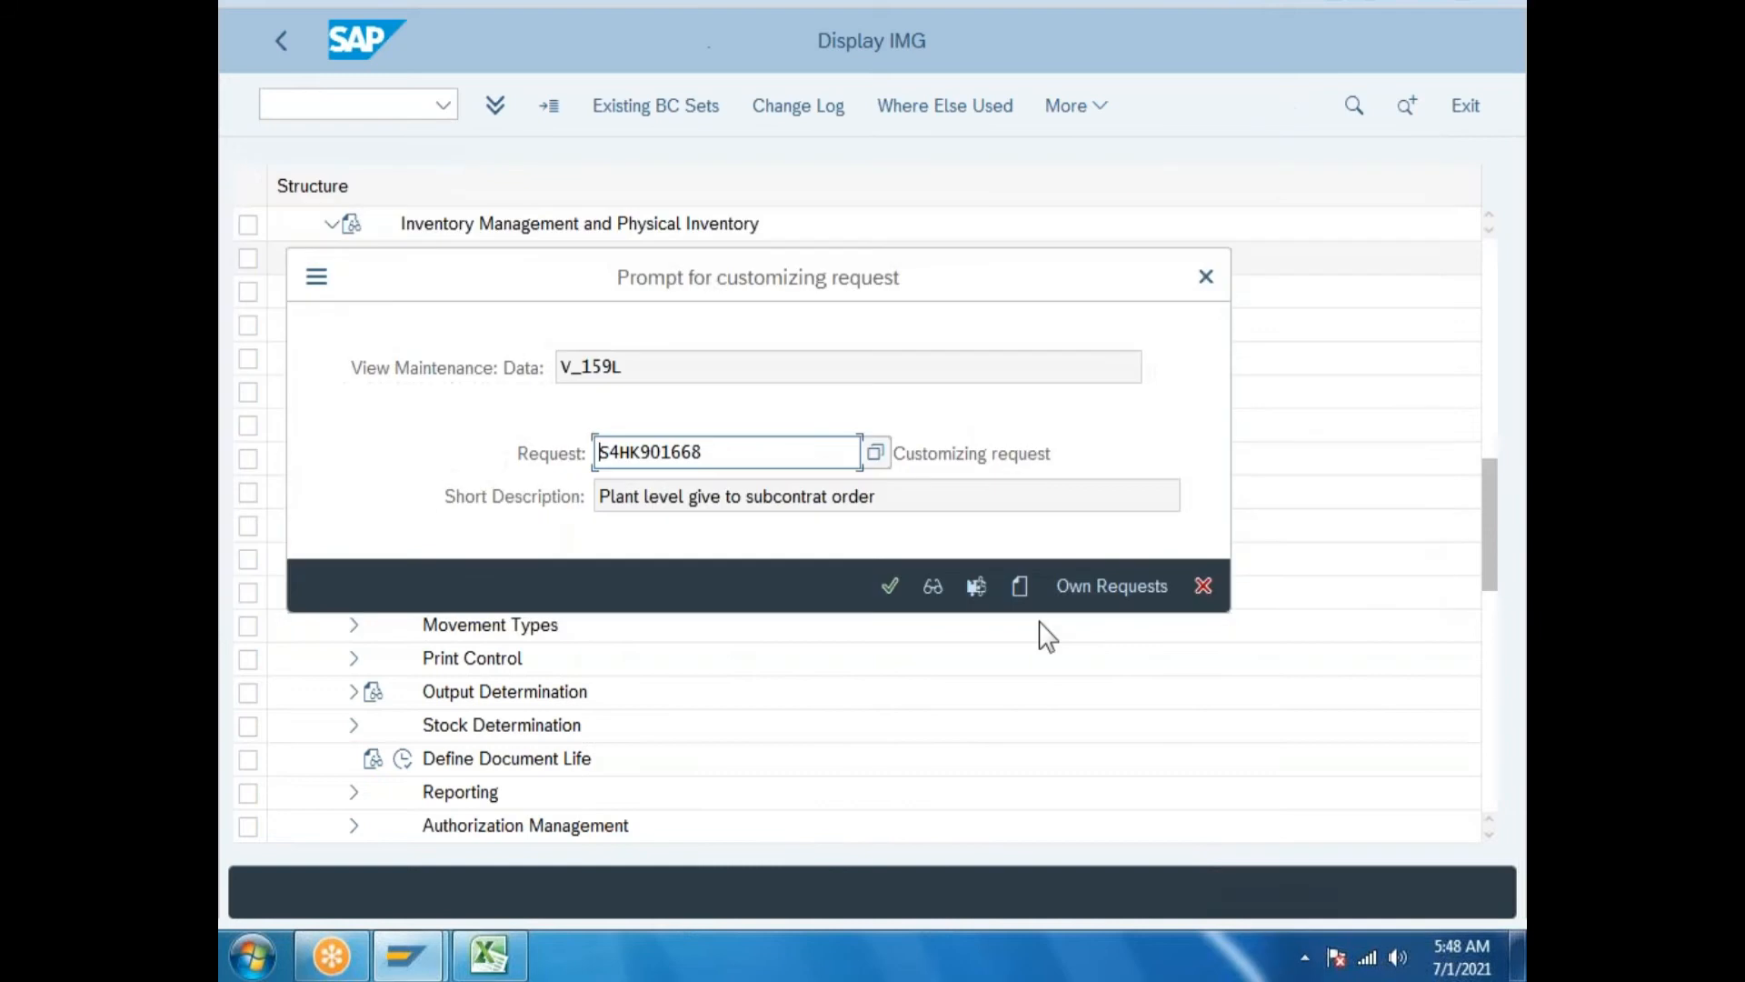
left_click(1019, 586)
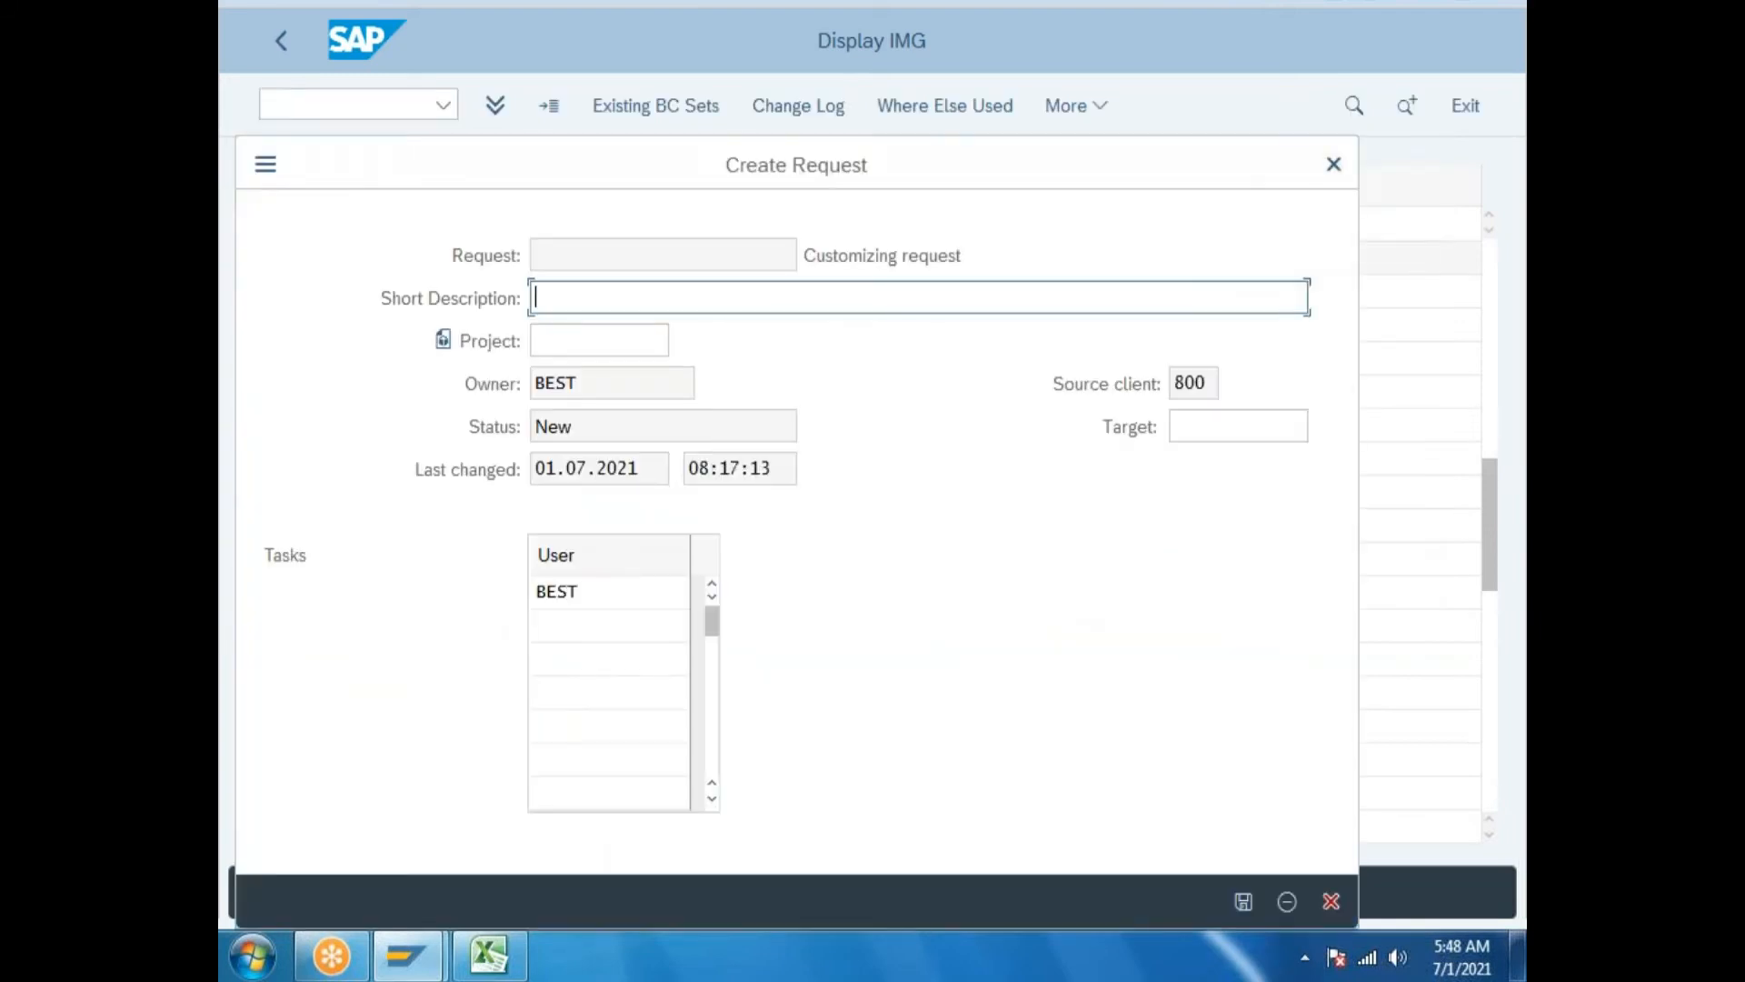
type("Define plant parametes")
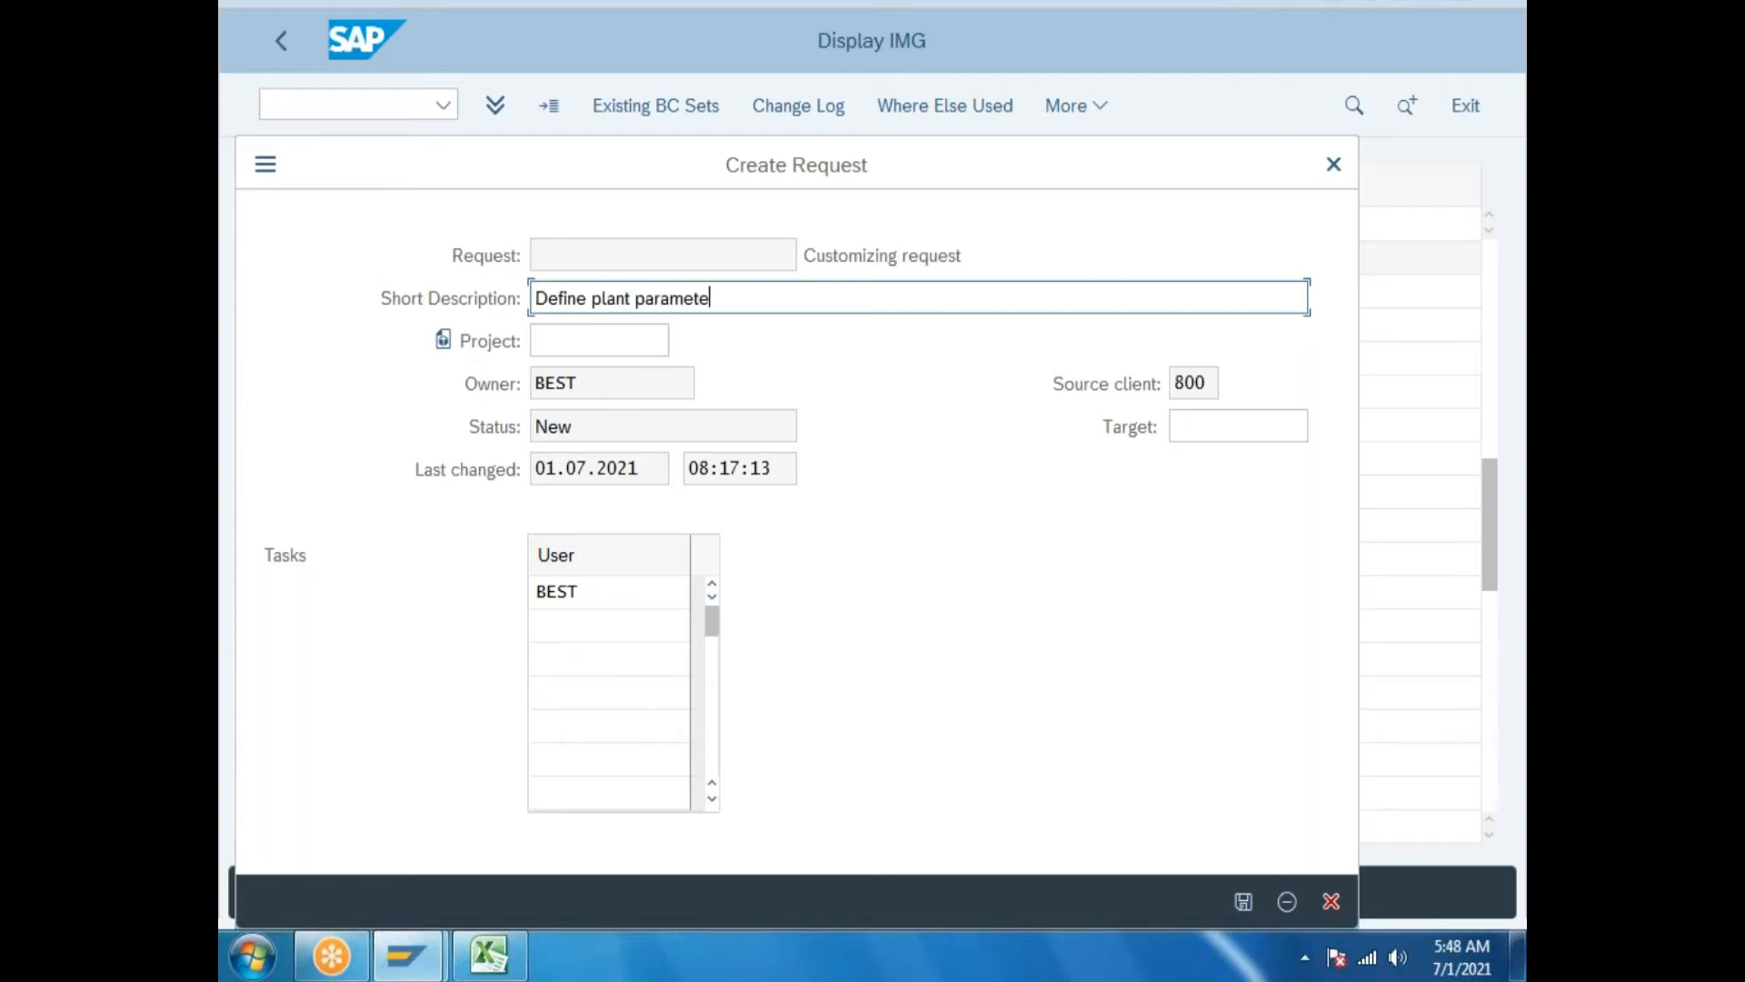
key("BackSpace")
key("BackSpace")
type("ers")
left_click(1242, 900)
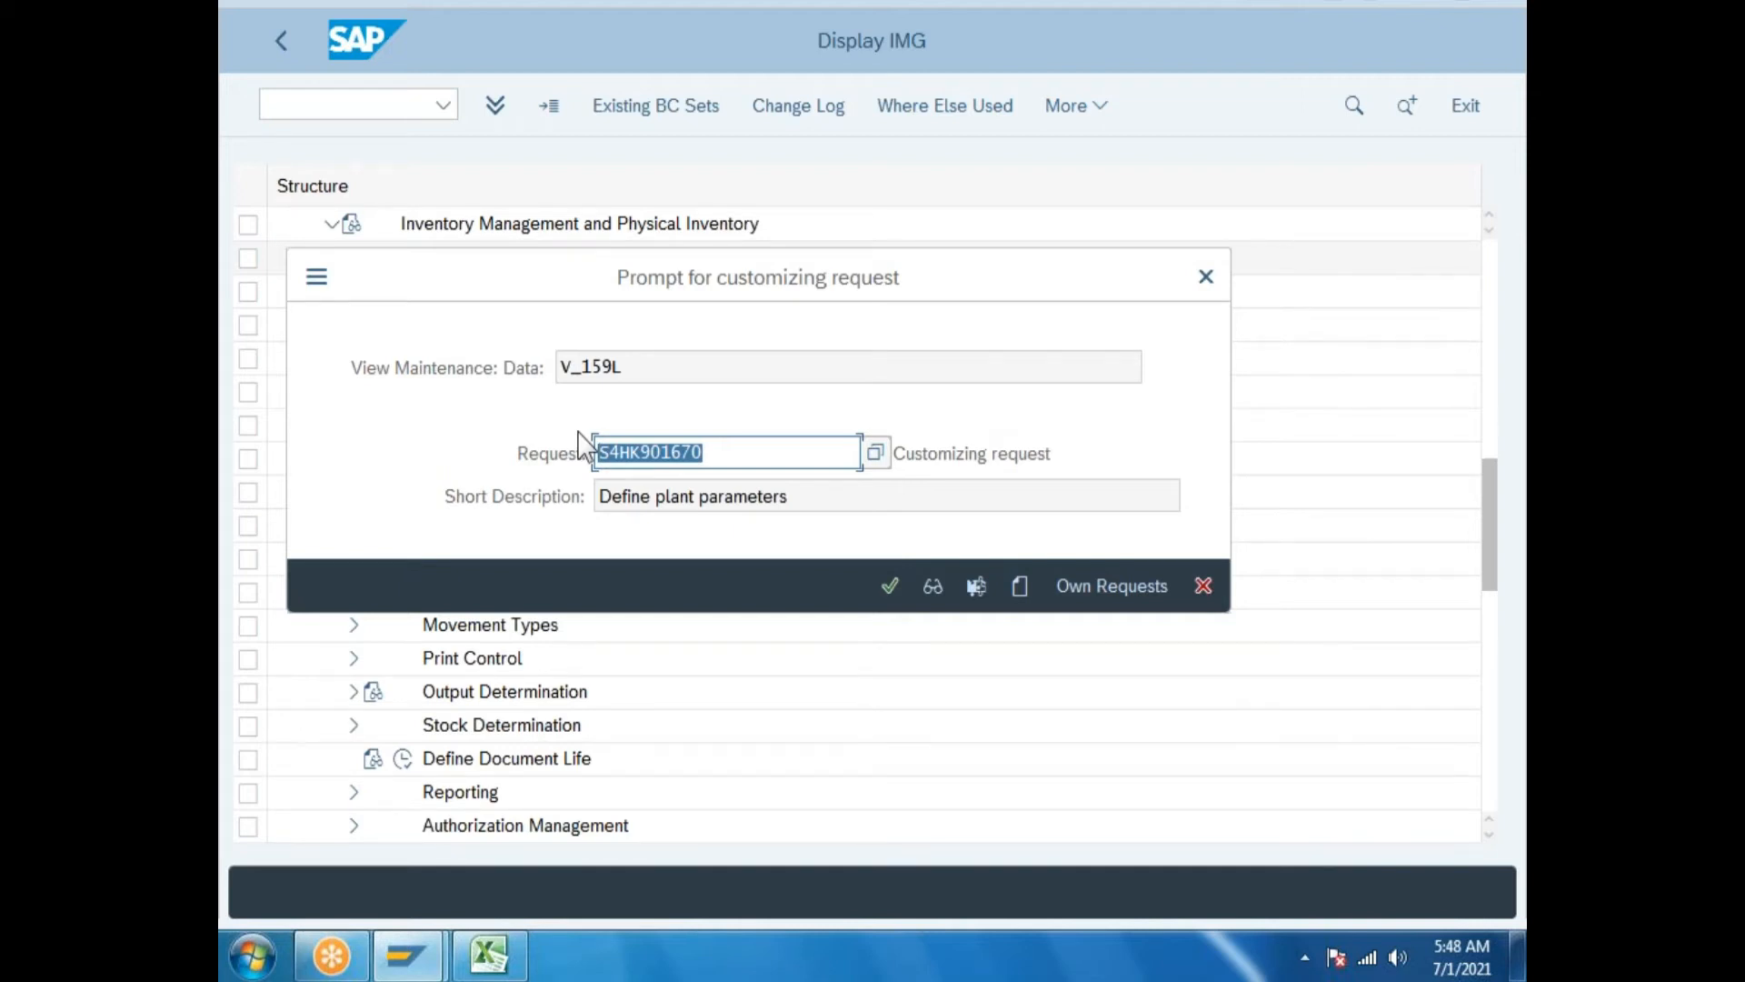
key("ctrl+c")
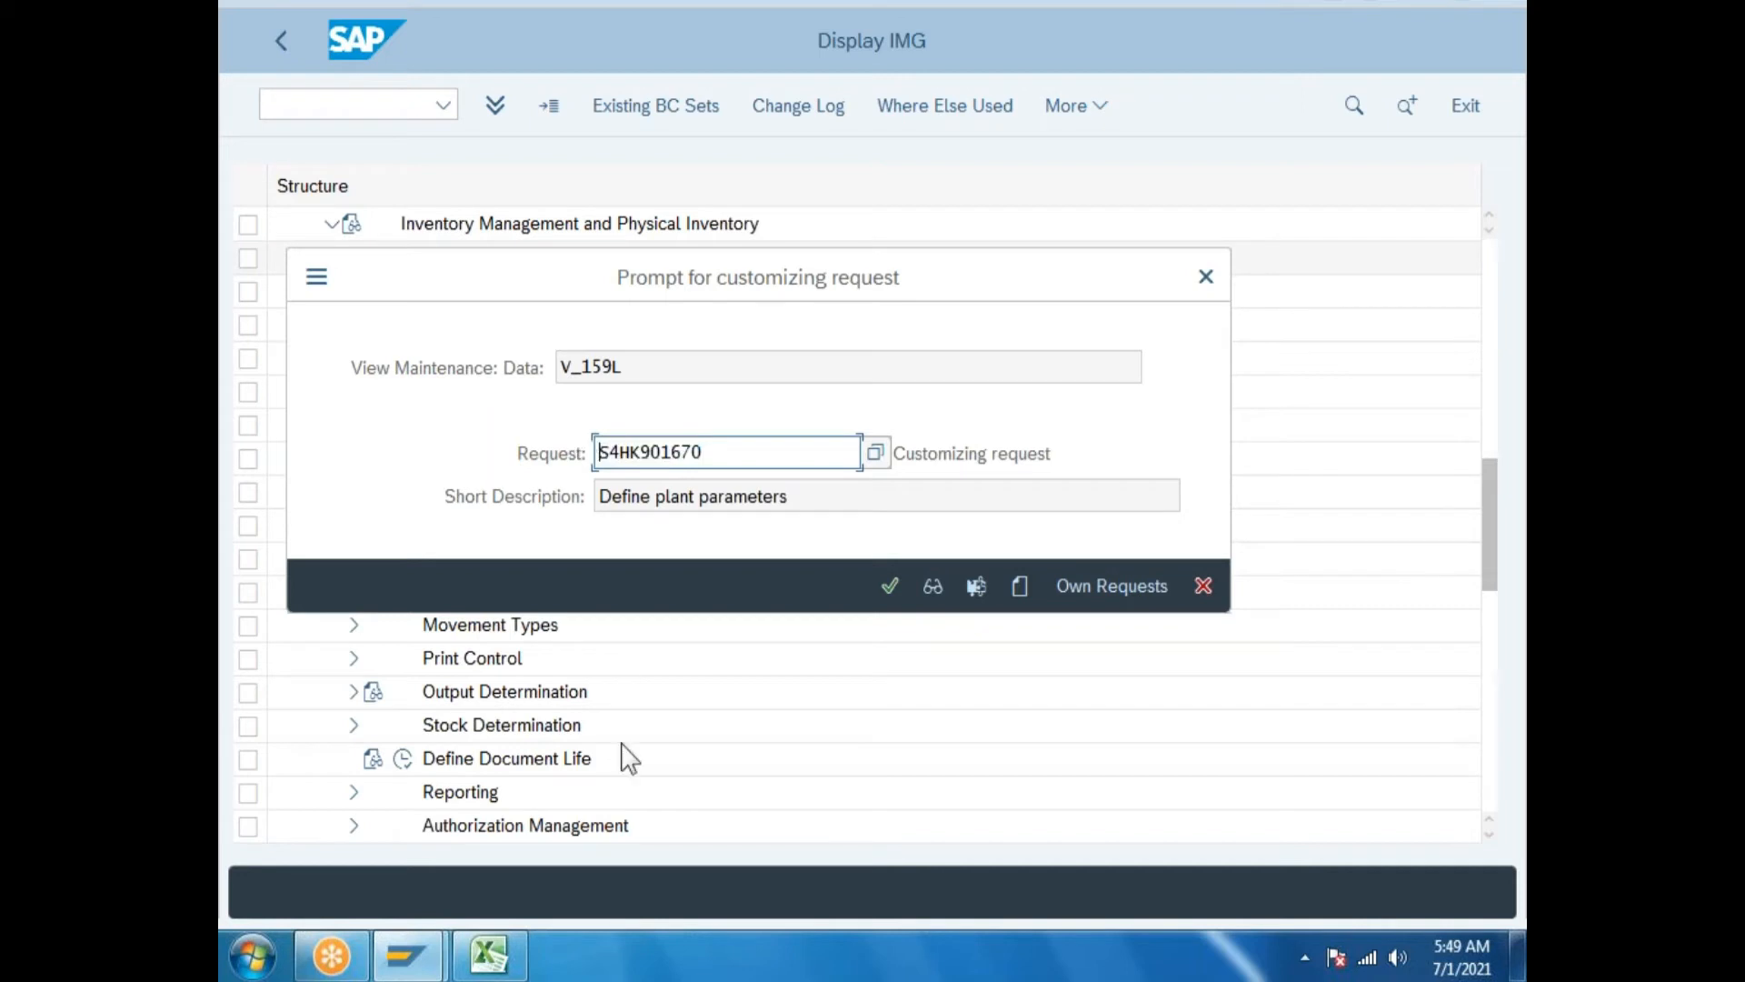
Paste request number S4HK901670 into cell I227 of the Excel log.
left_click(498, 960)
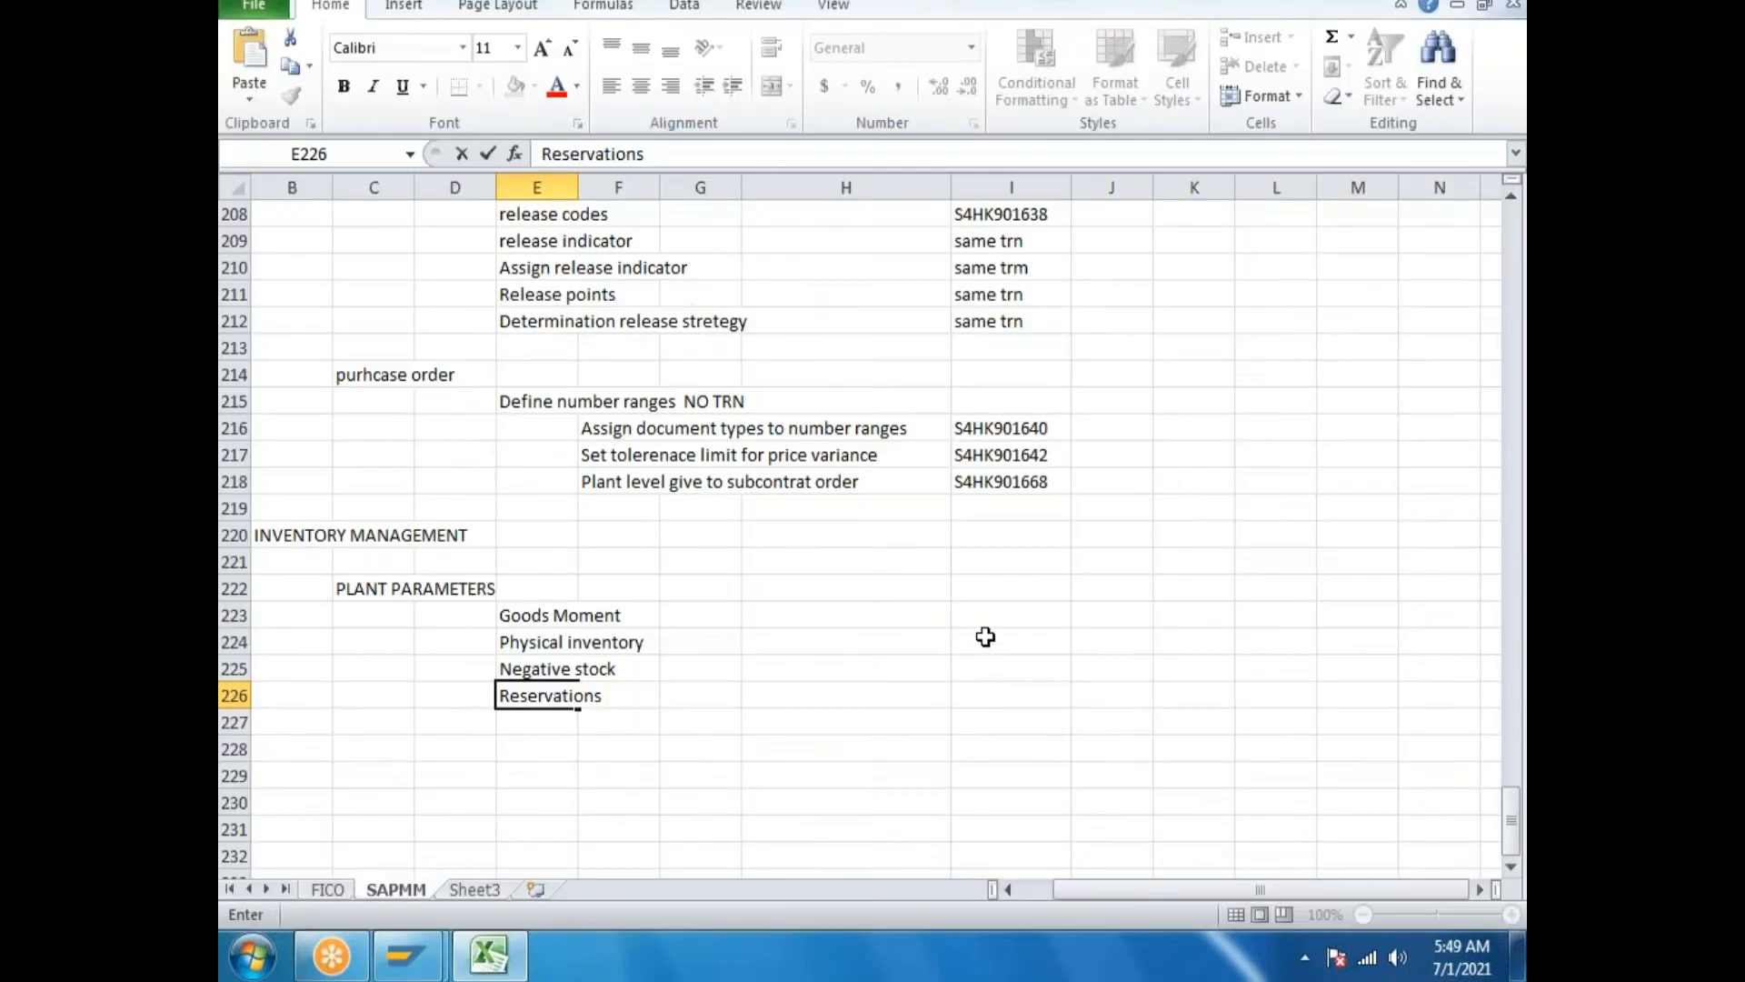
double_click(986, 717)
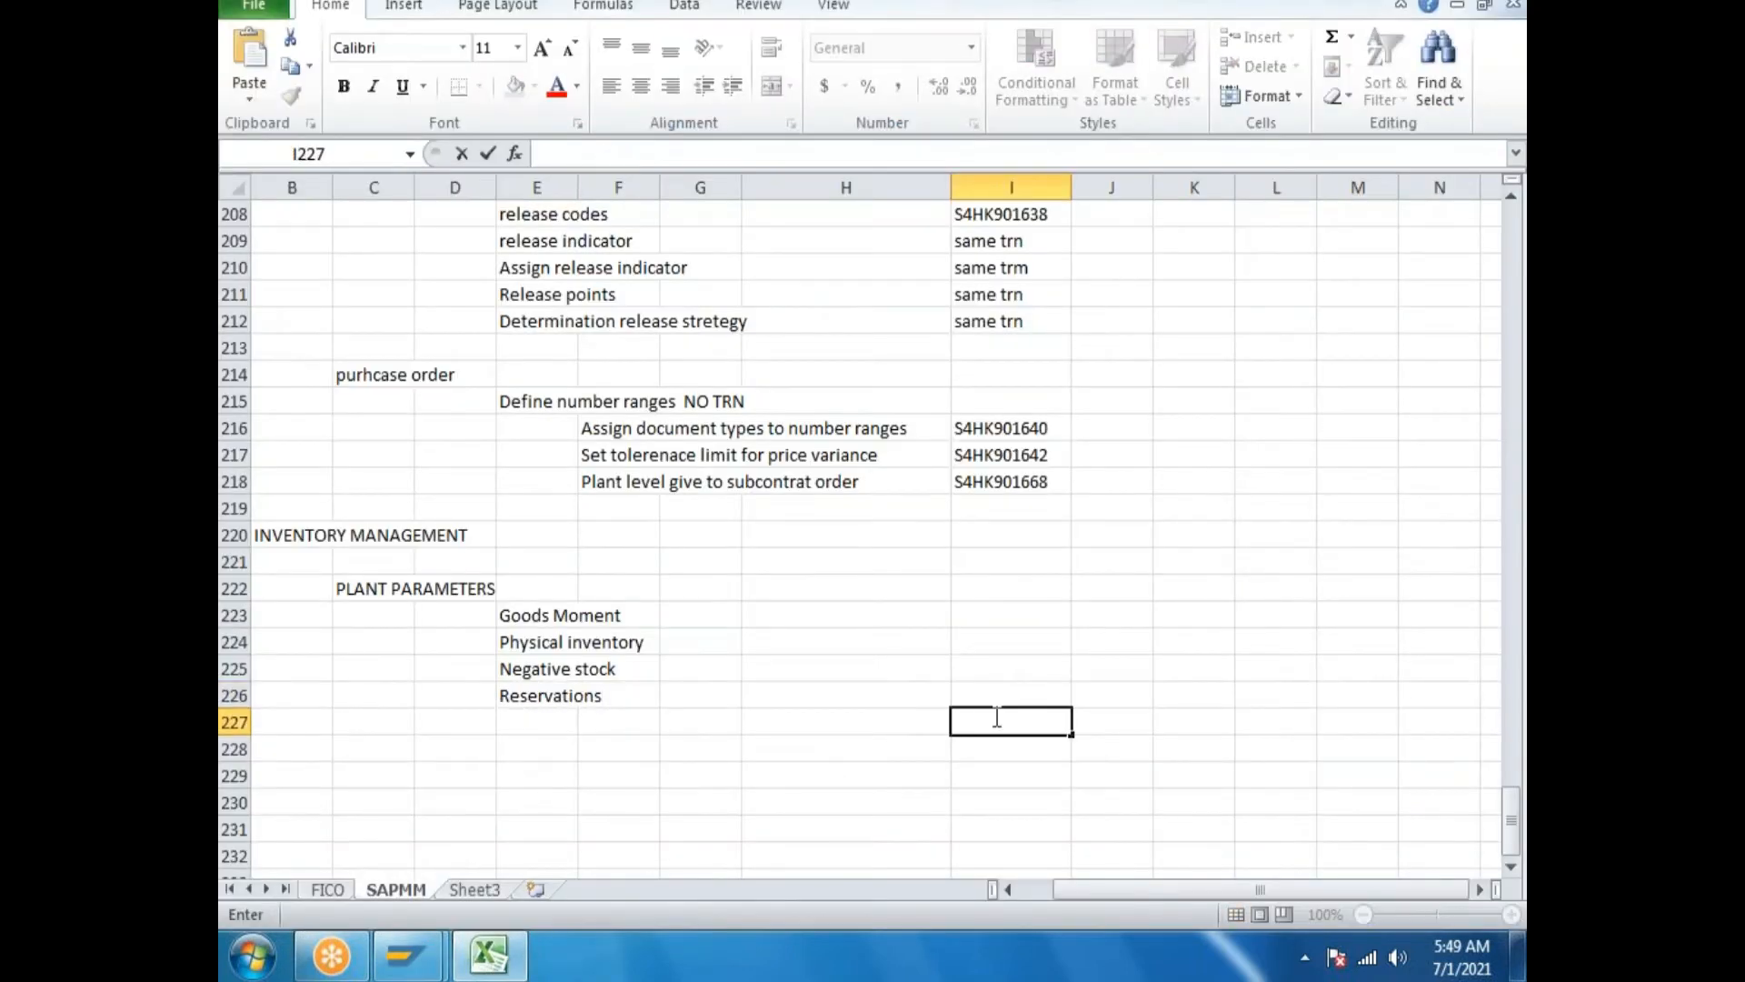
key("ctrl+v")
left_click(605, 723)
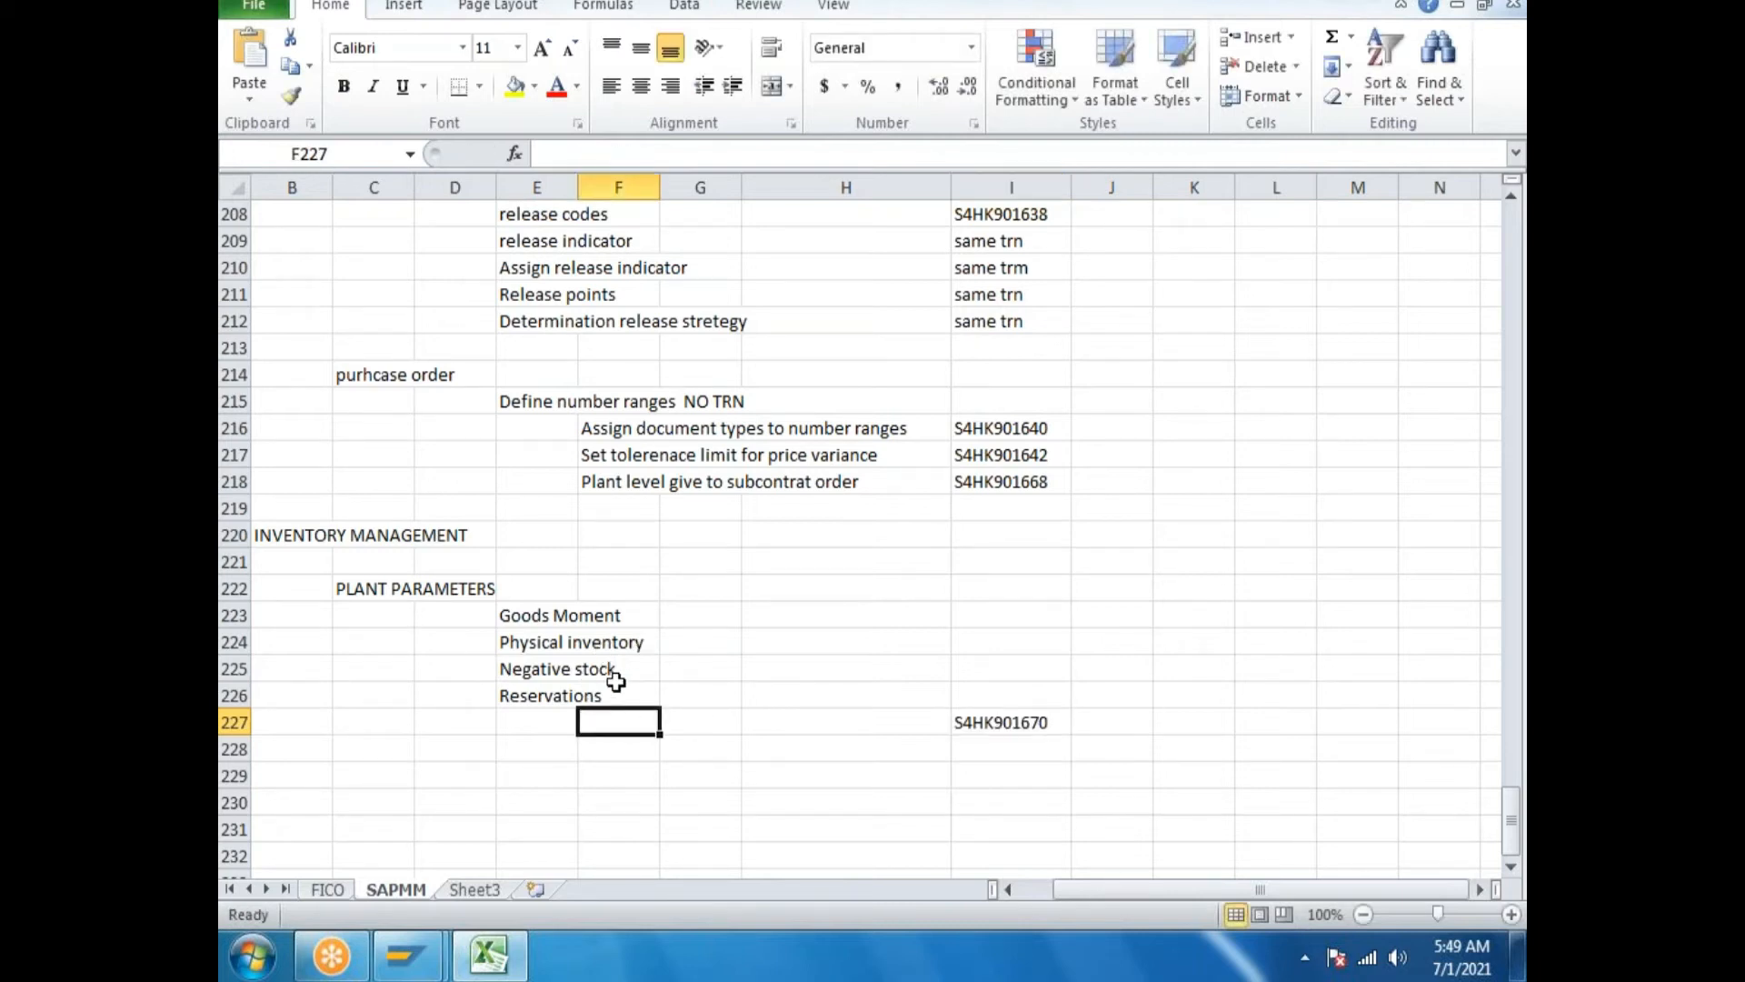
Log 'Define plant parameters' in F227 and confirm the request so plant GP saves.
left_click(493, 935)
left_click_drag(787, 496, 229, 472)
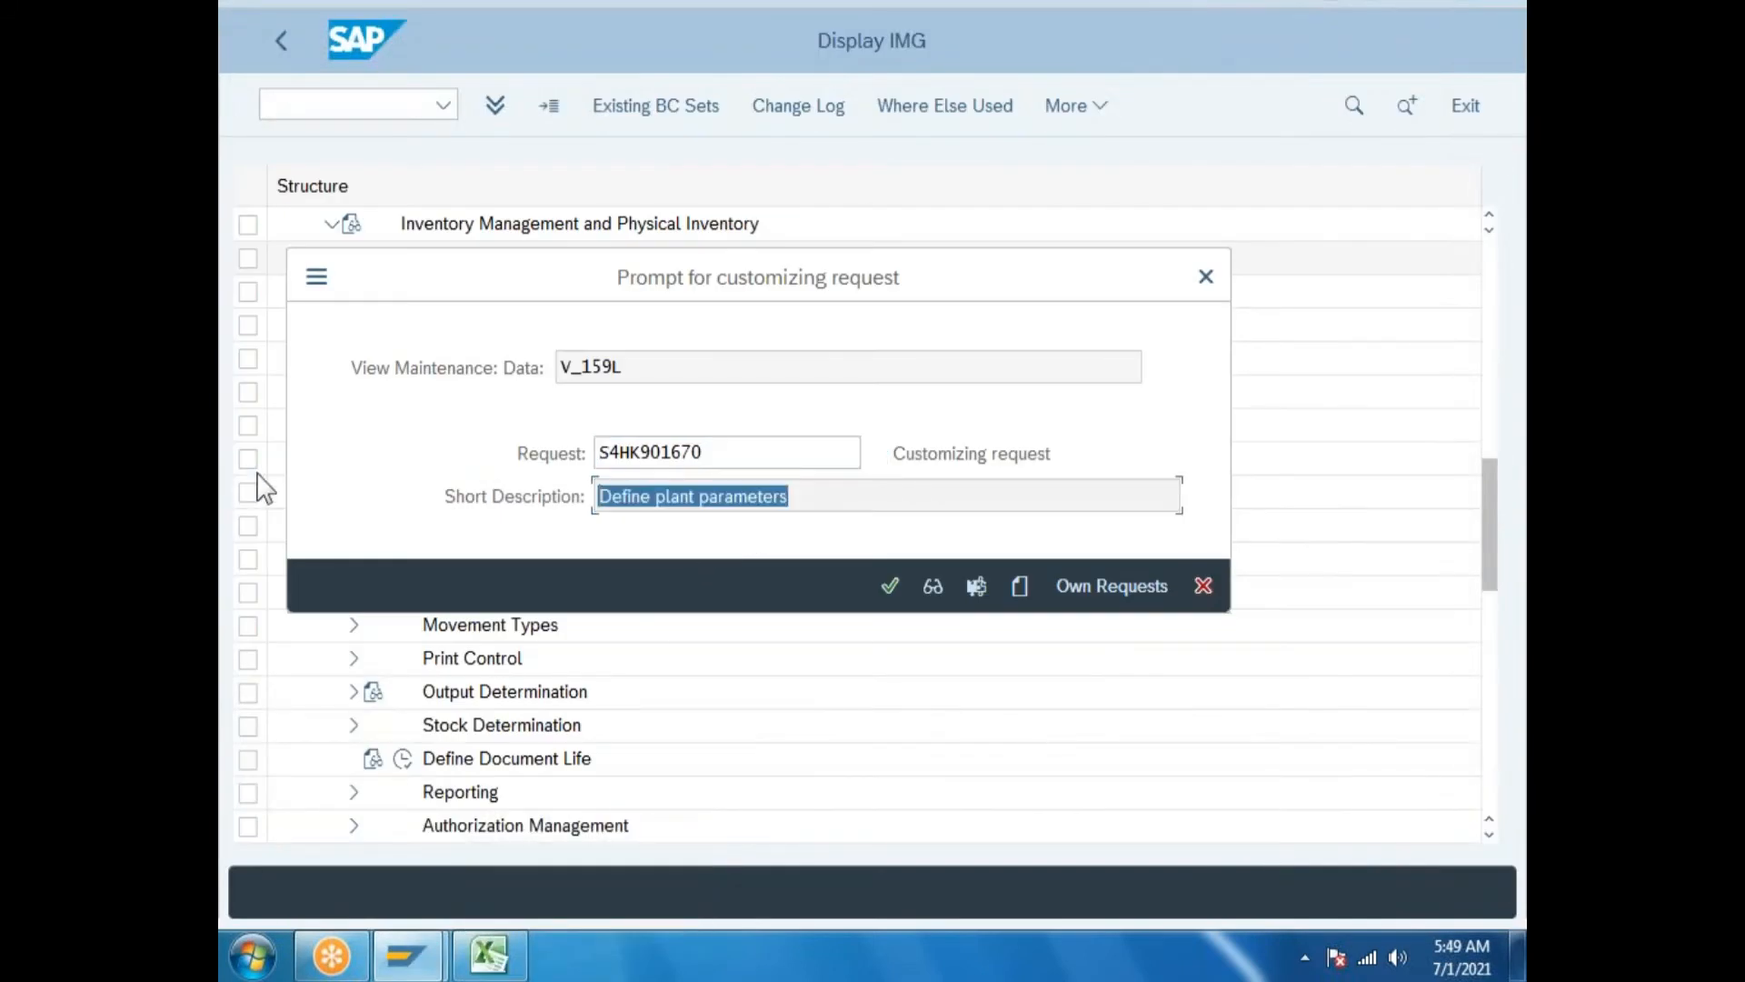
left_click(489, 955)
double_click(607, 718)
key("ctrl+v")
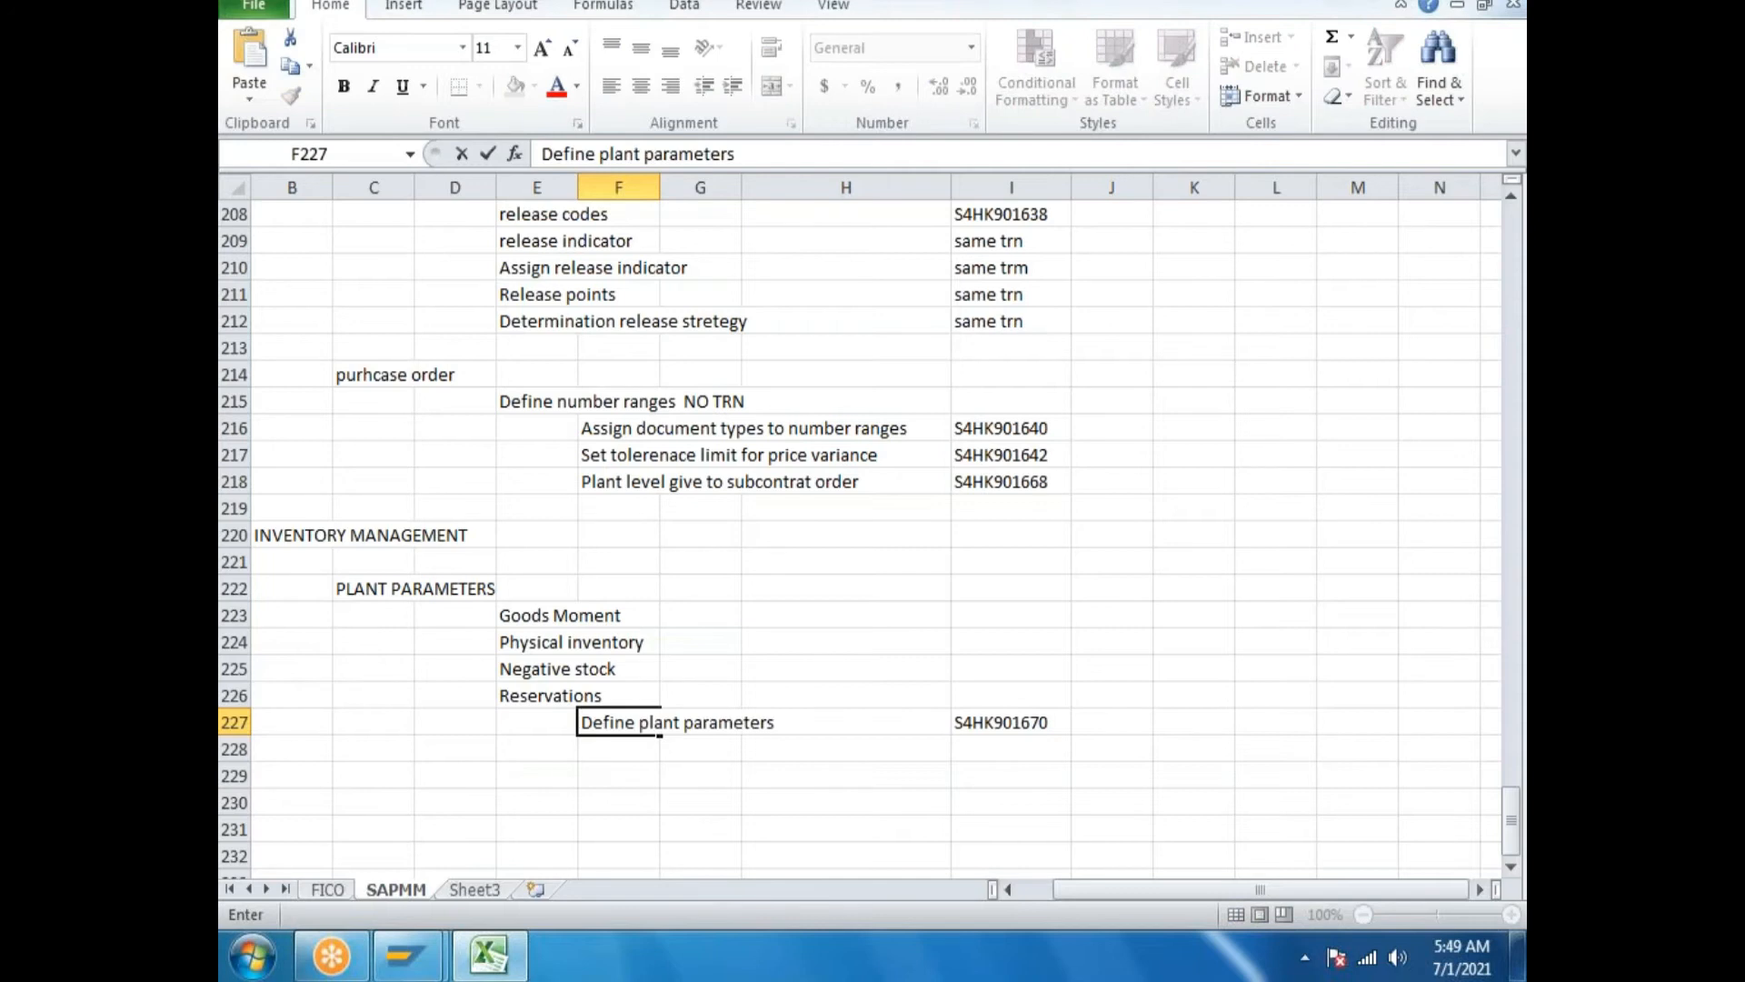
left_click(490, 955)
left_click_drag(791, 499, 597, 502)
key("ctrl+c")
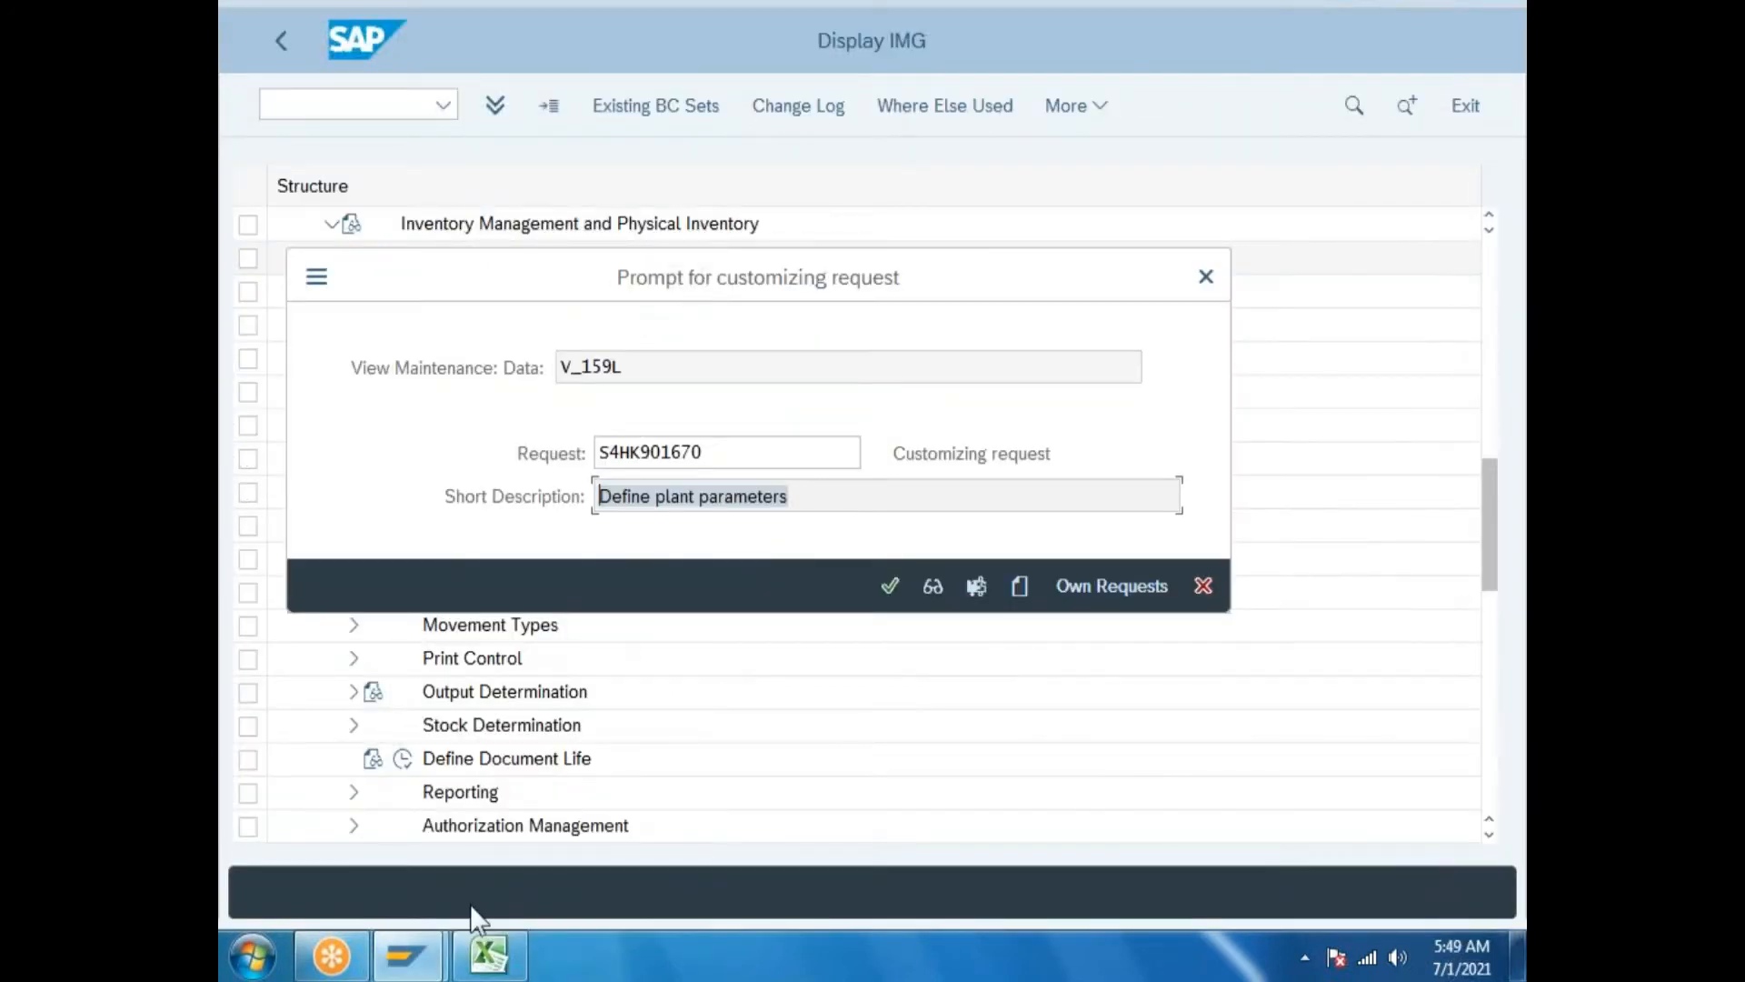
left_click(489, 954)
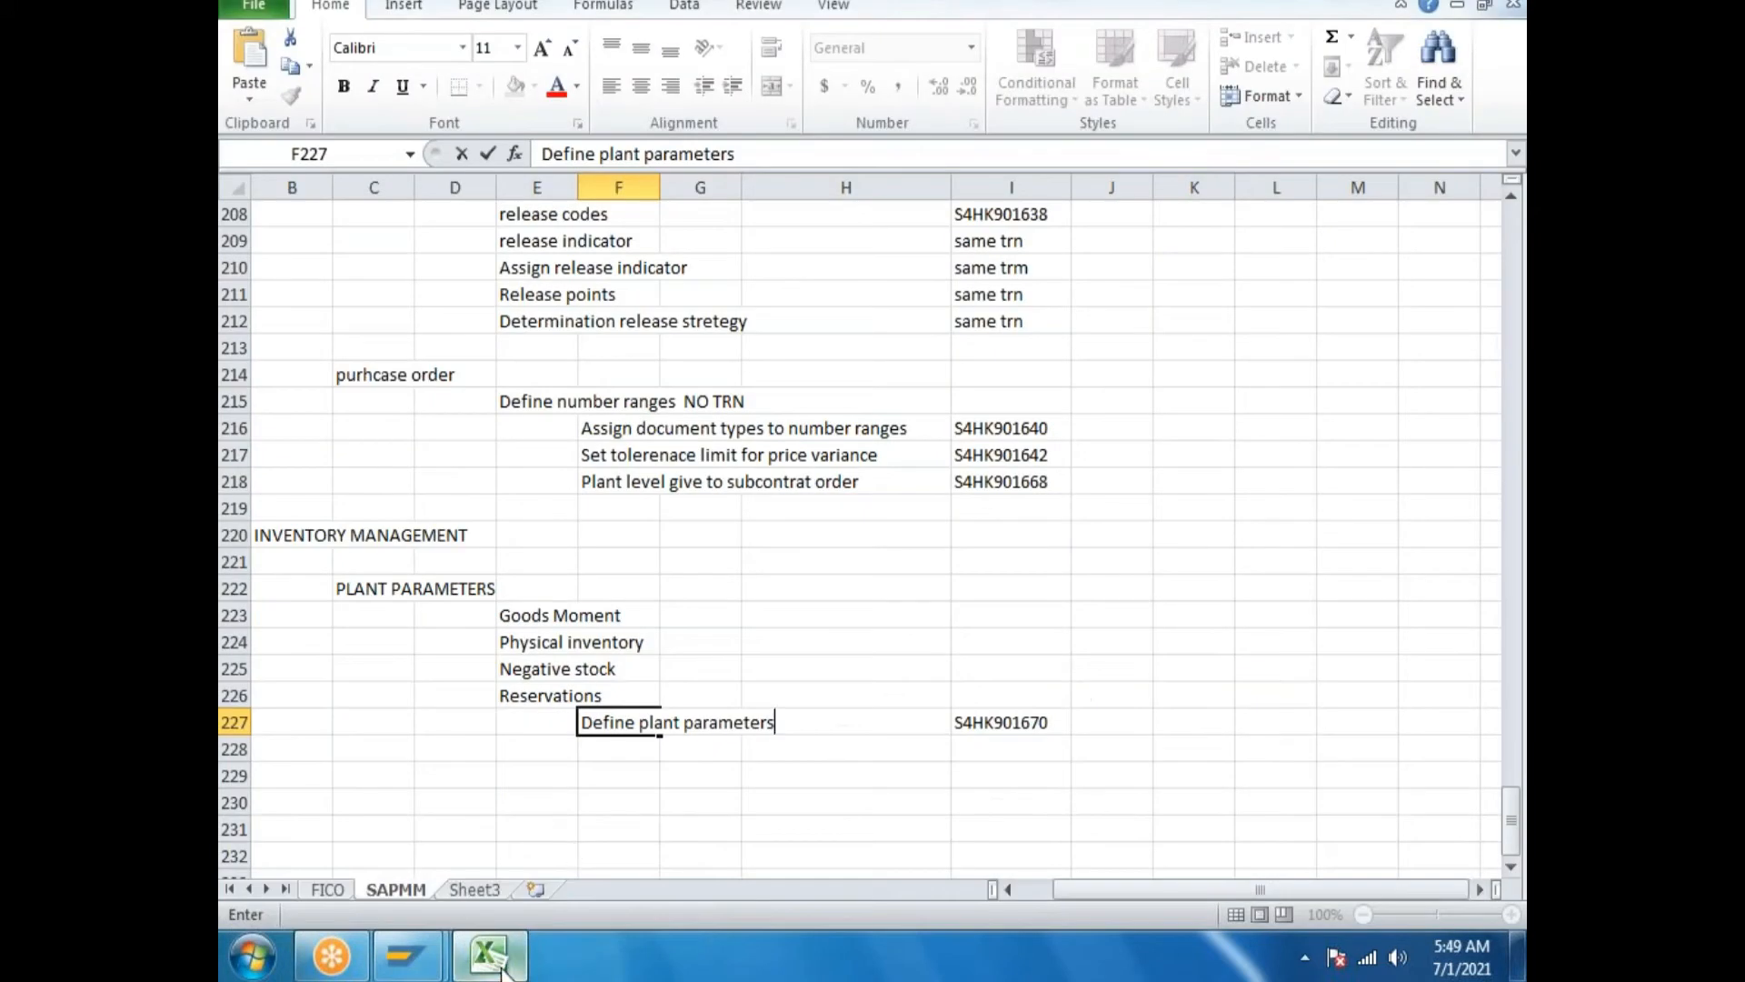
left_click(500, 969)
left_click(894, 589)
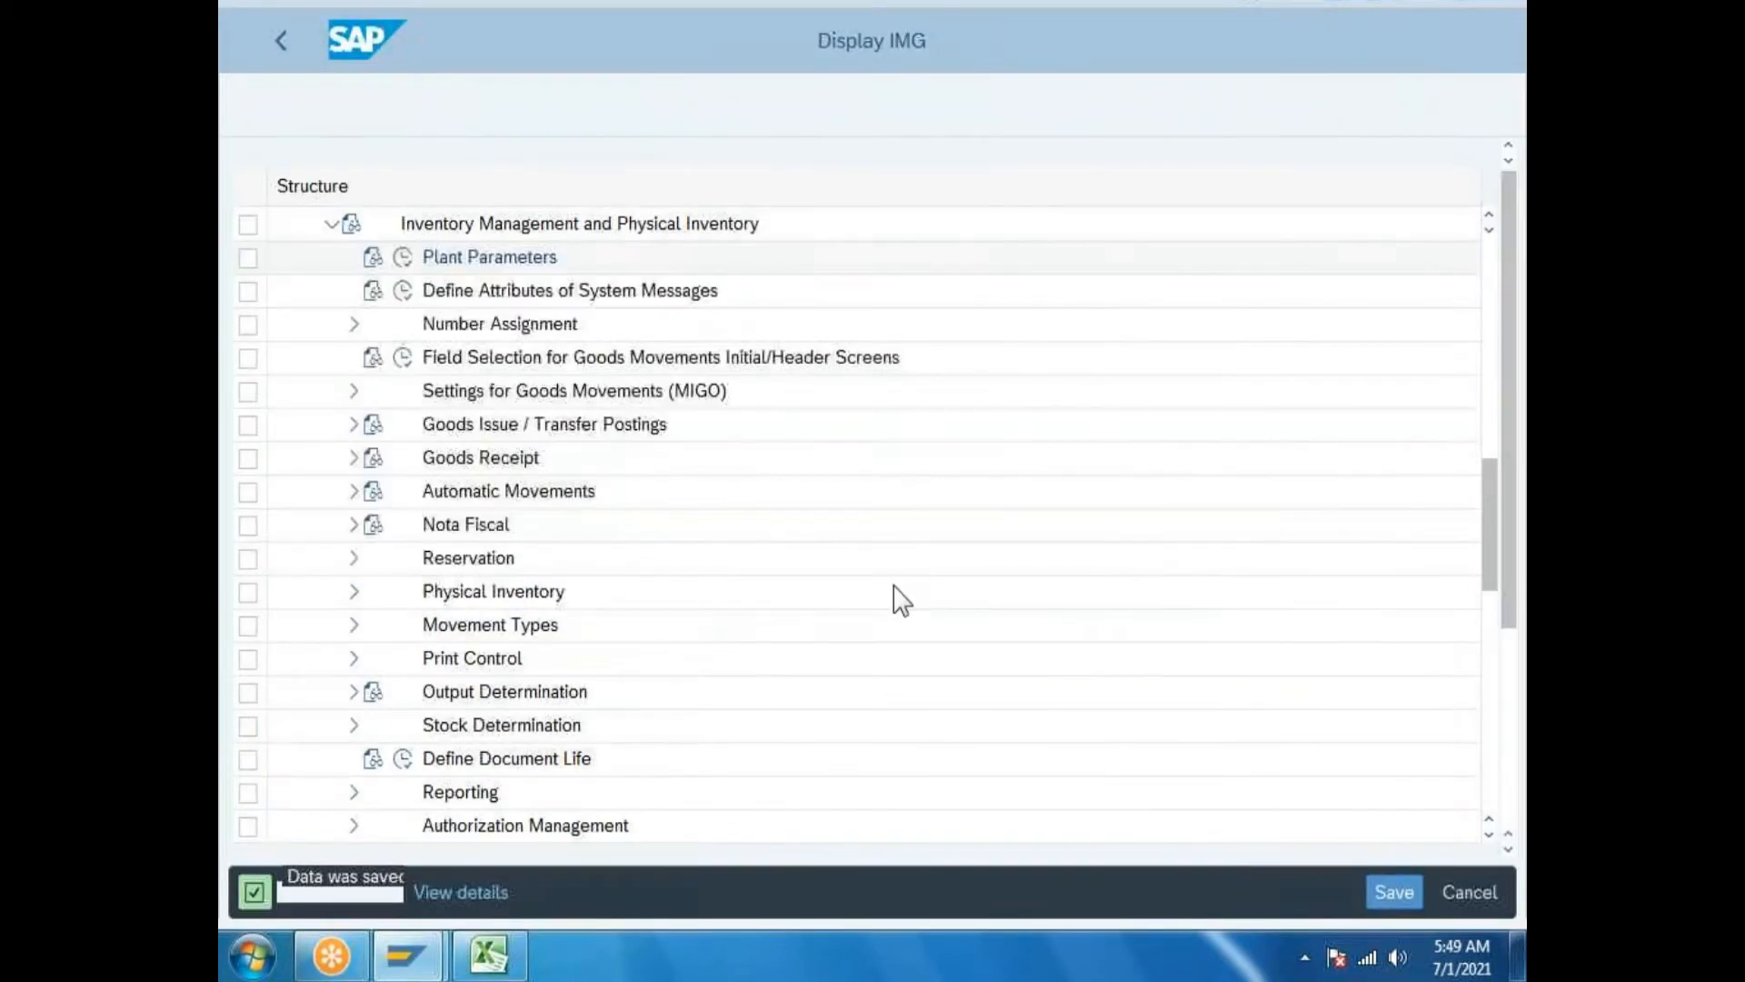
left_click(281, 40)
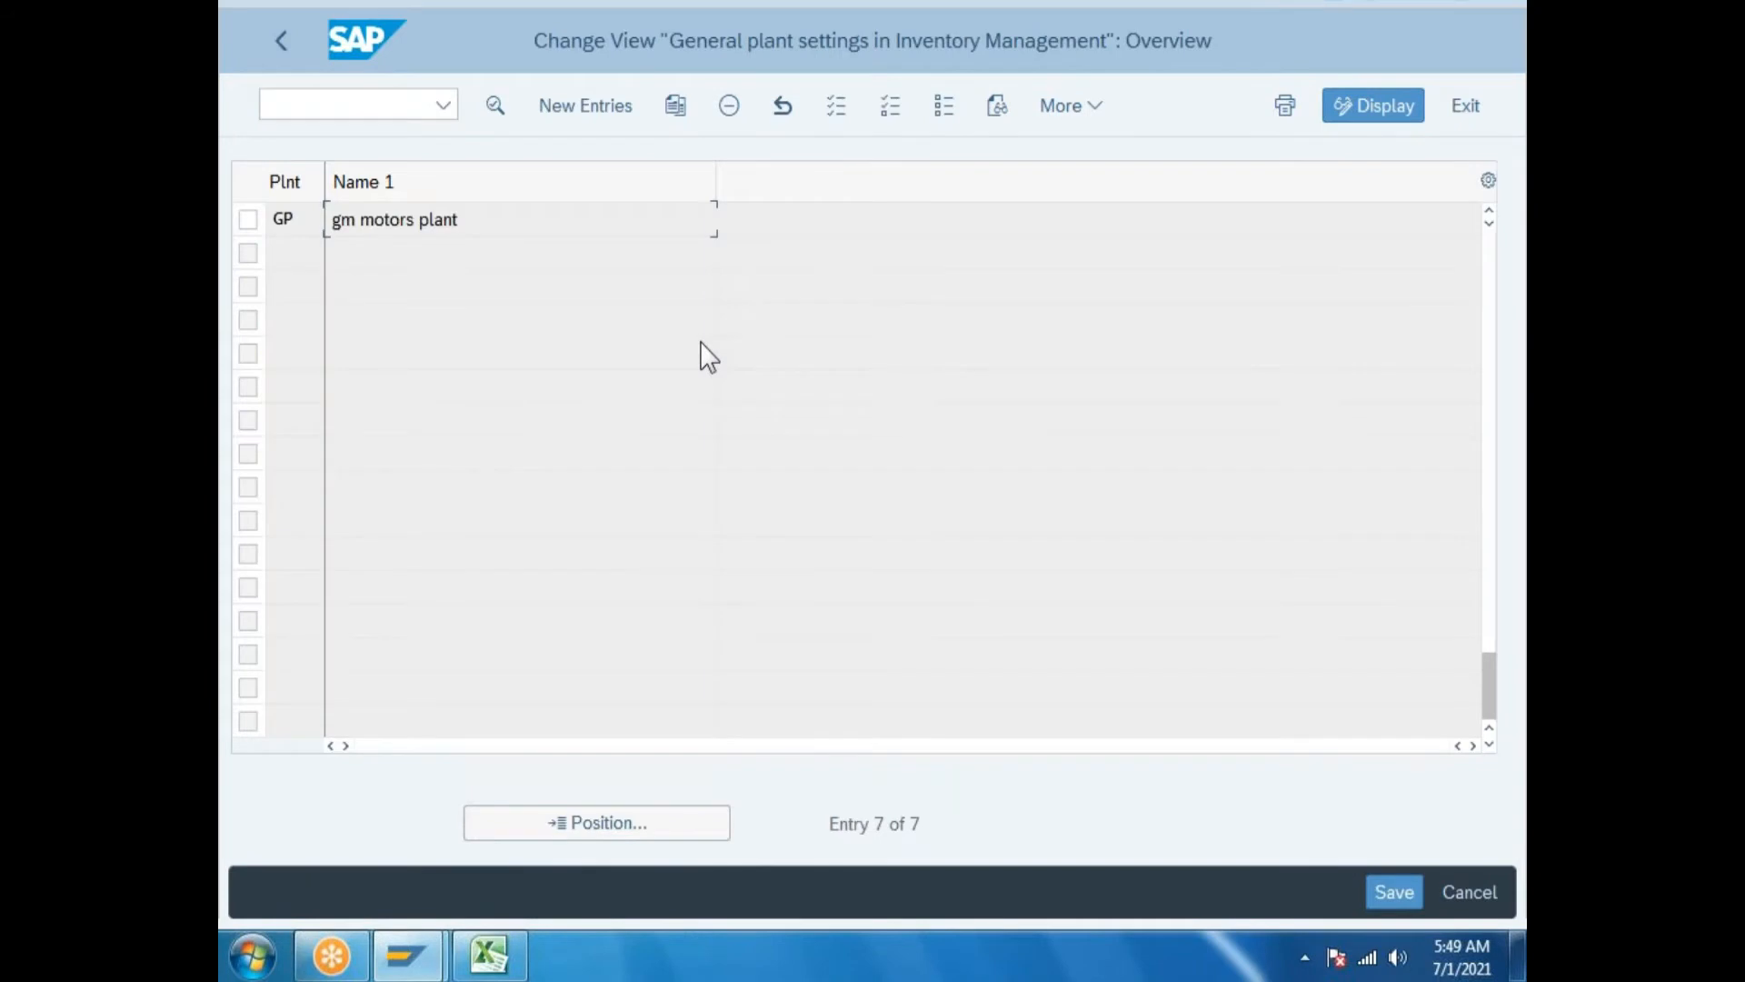
left_click(281, 40)
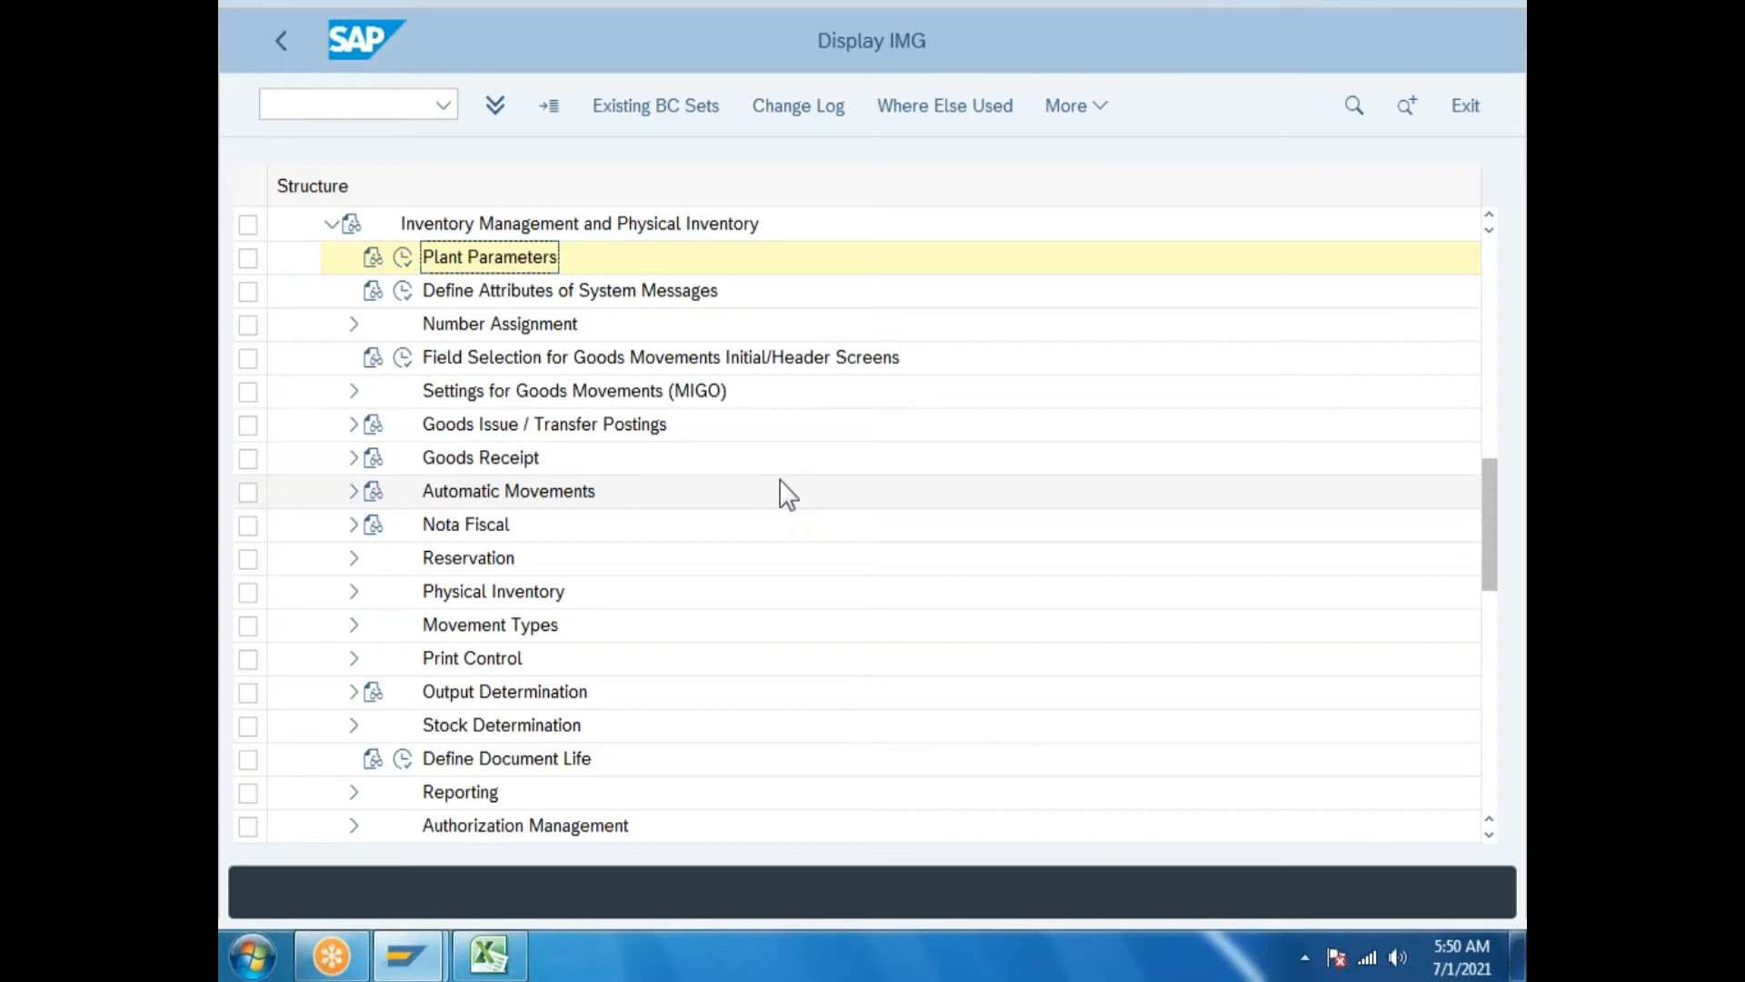
Expand Number Assignment in the IMG and enter the heading 'Number assignment' in Excel cell E228.
left_click(354, 326)
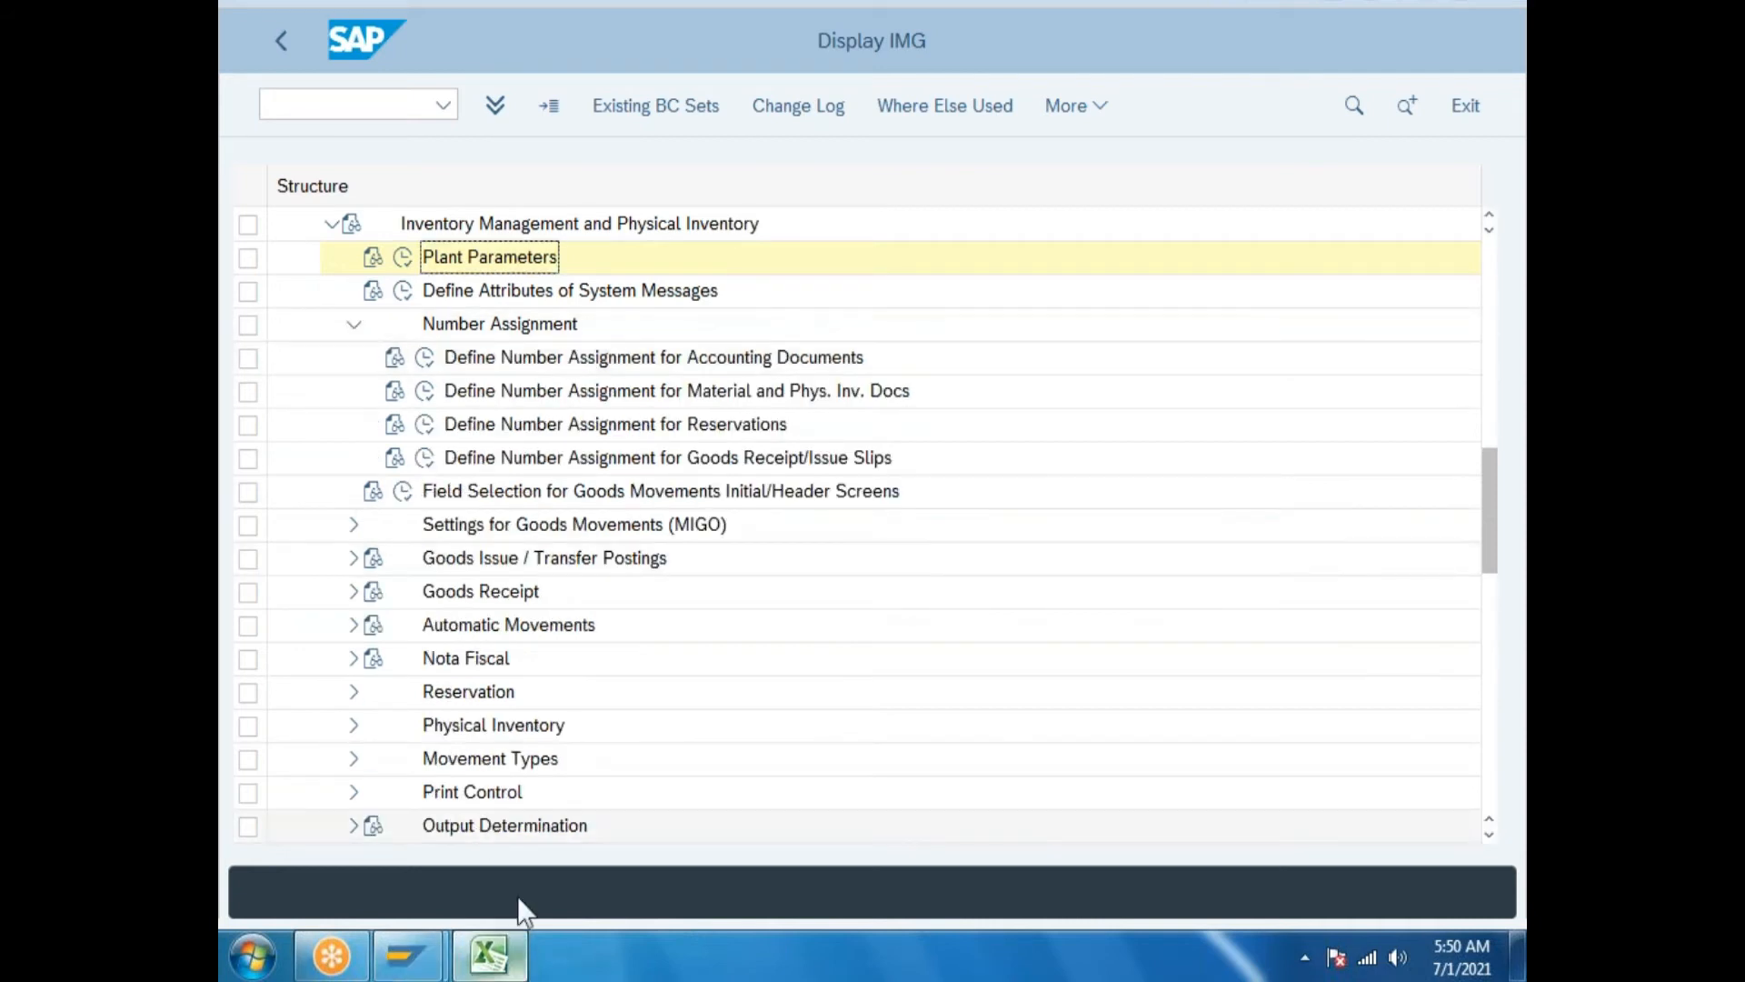
left_click(519, 966)
left_click(534, 747)
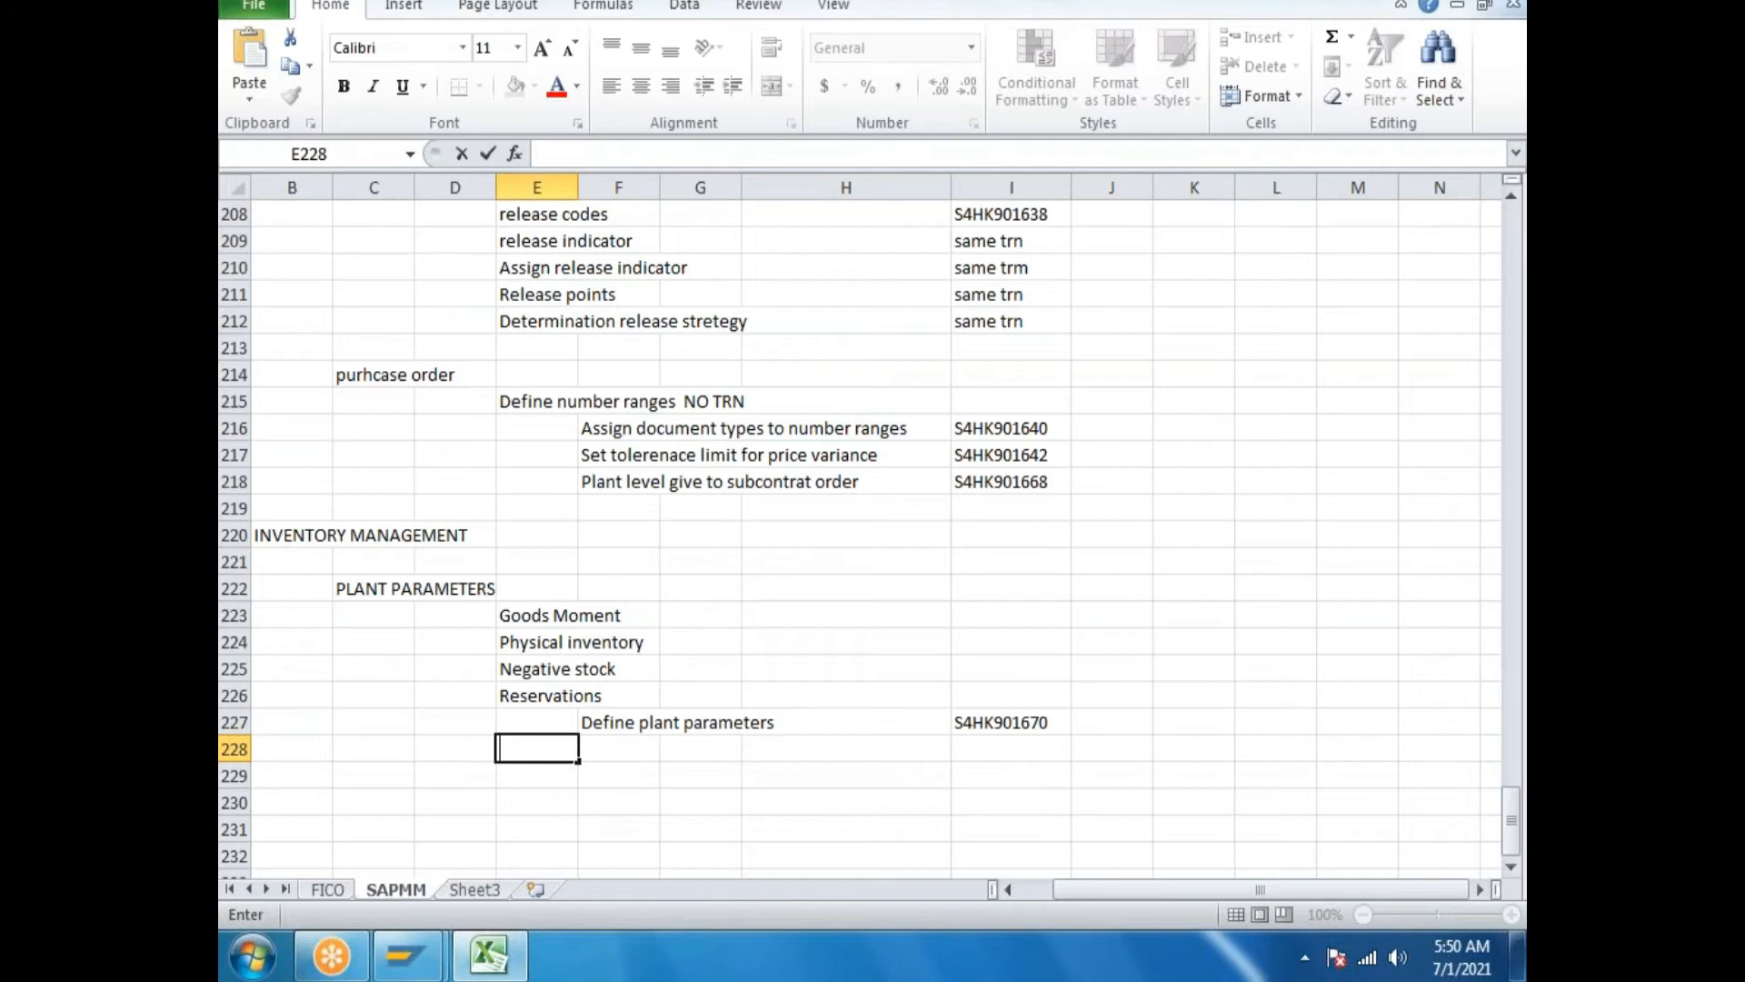
type("Numbe")
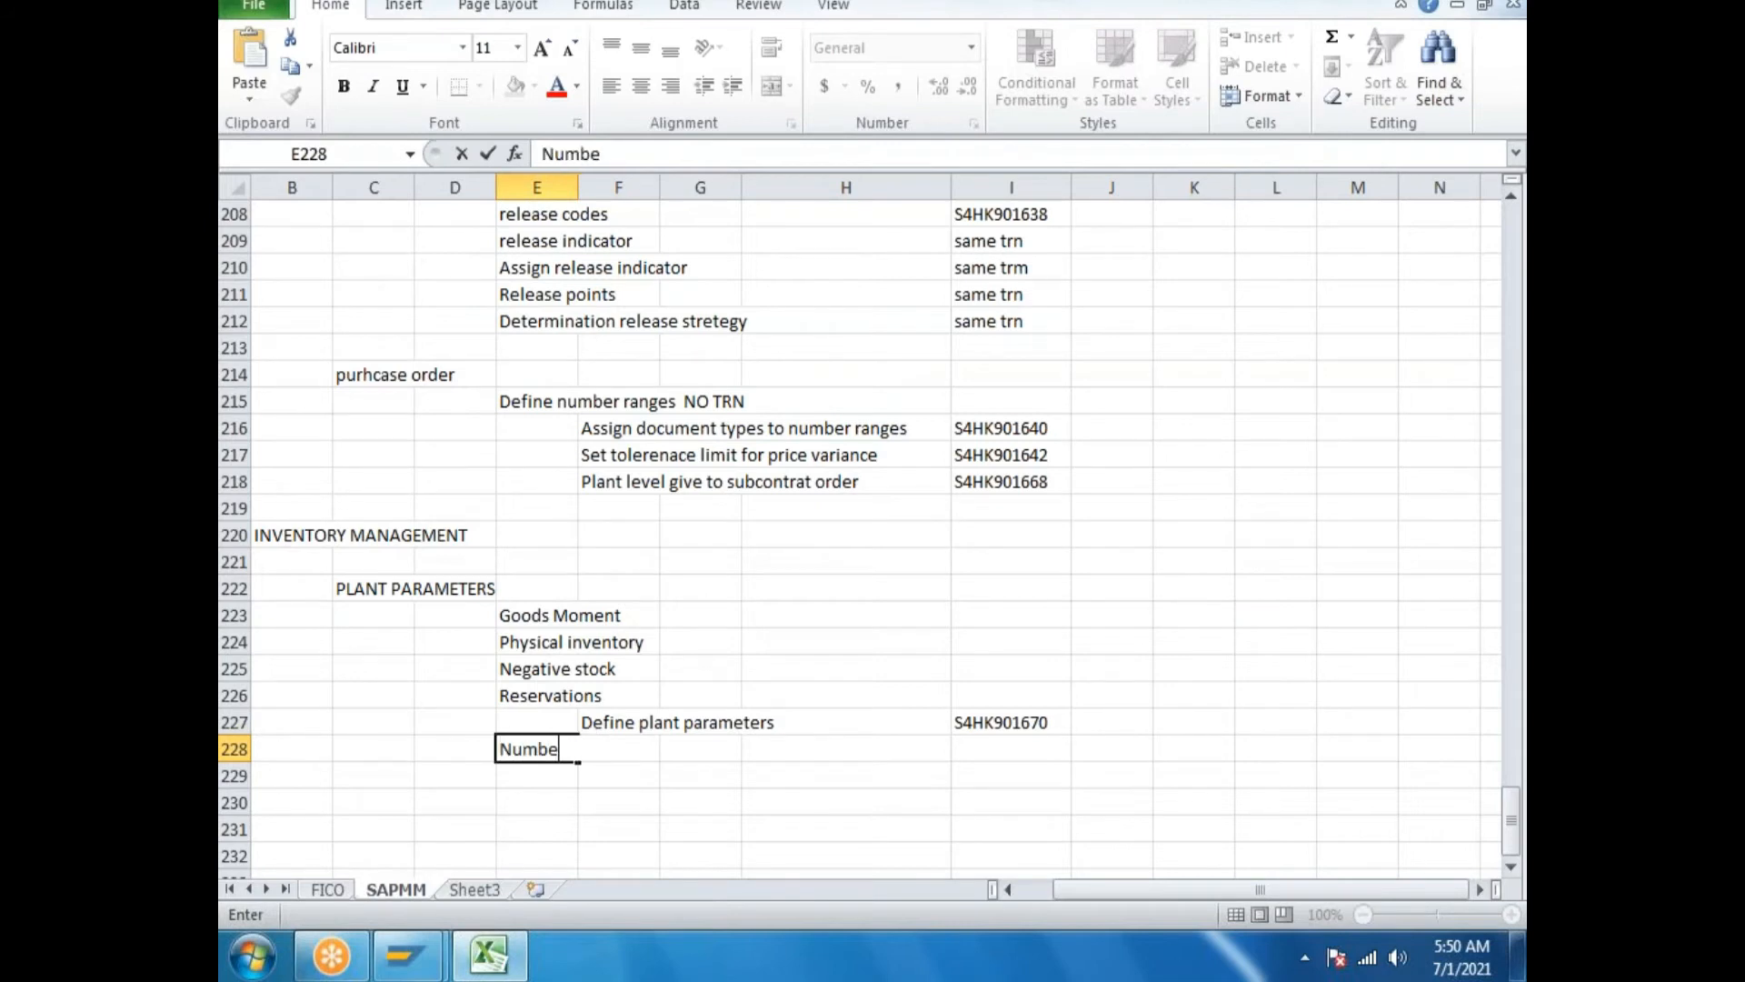
type("r assignment")
Run the Accounting Documents number assignment activity, view FA Document Types, then return to the IMG and Excel.
left_click(488, 963)
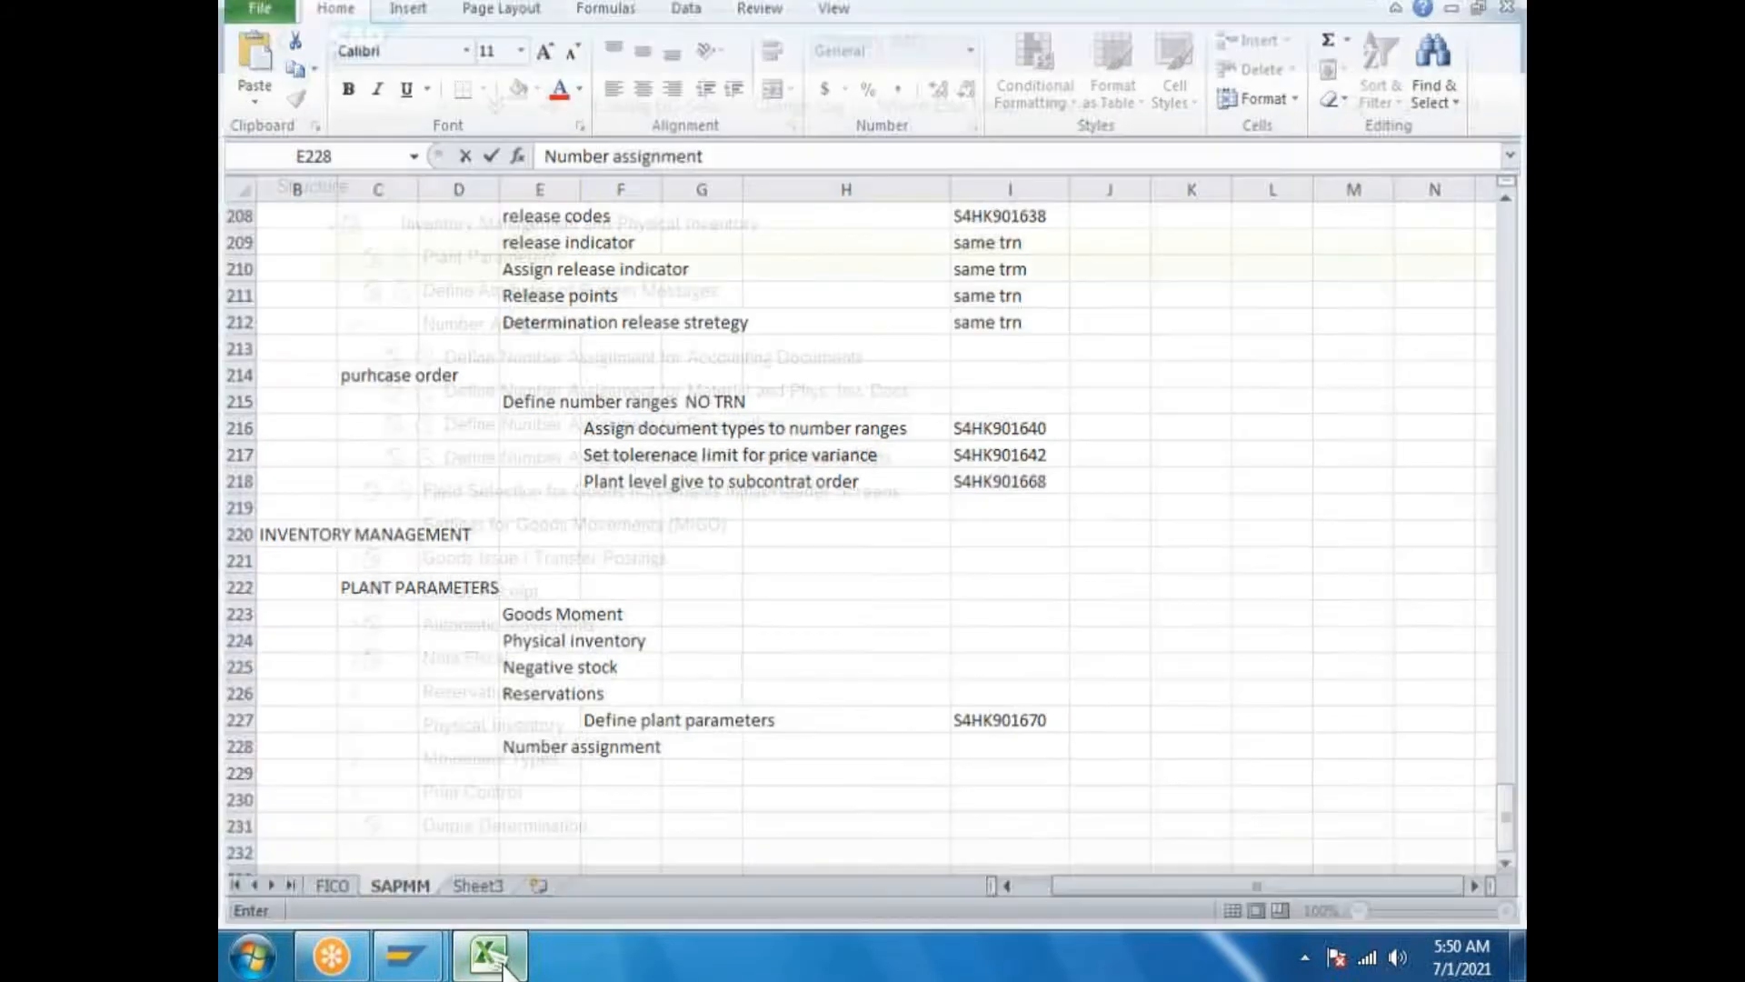
left_click(780, 362)
left_click(425, 358)
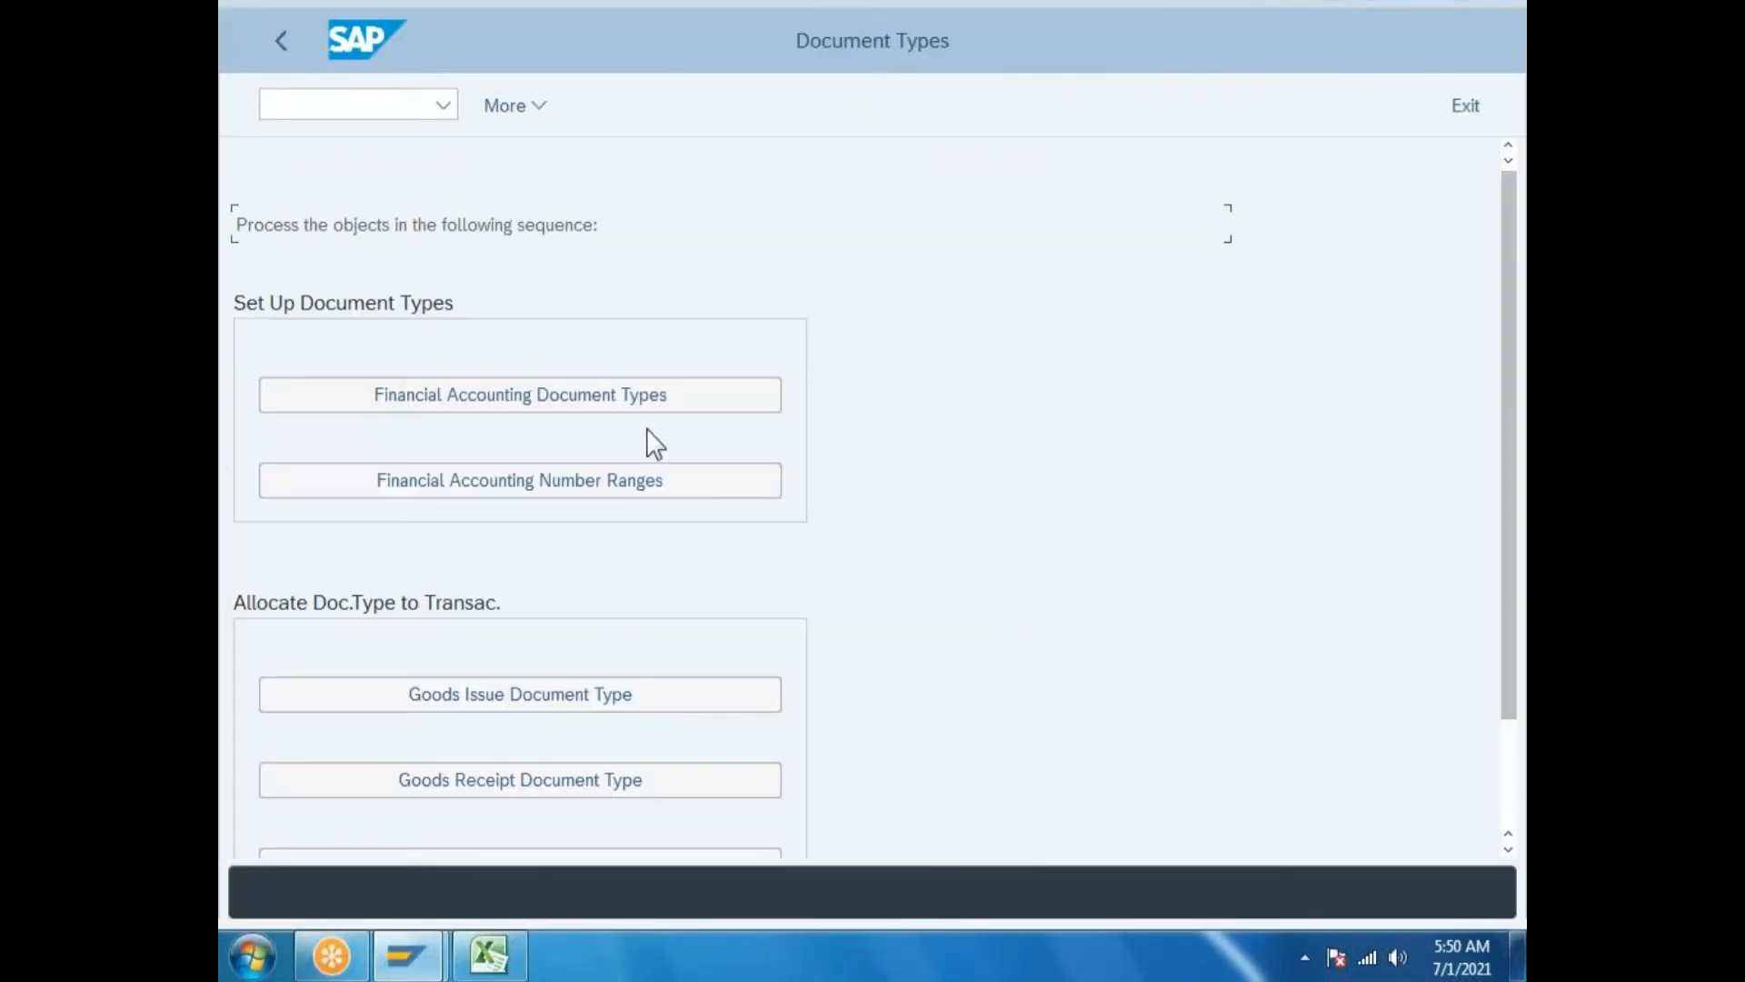
scroll(651, 423, "down", 1)
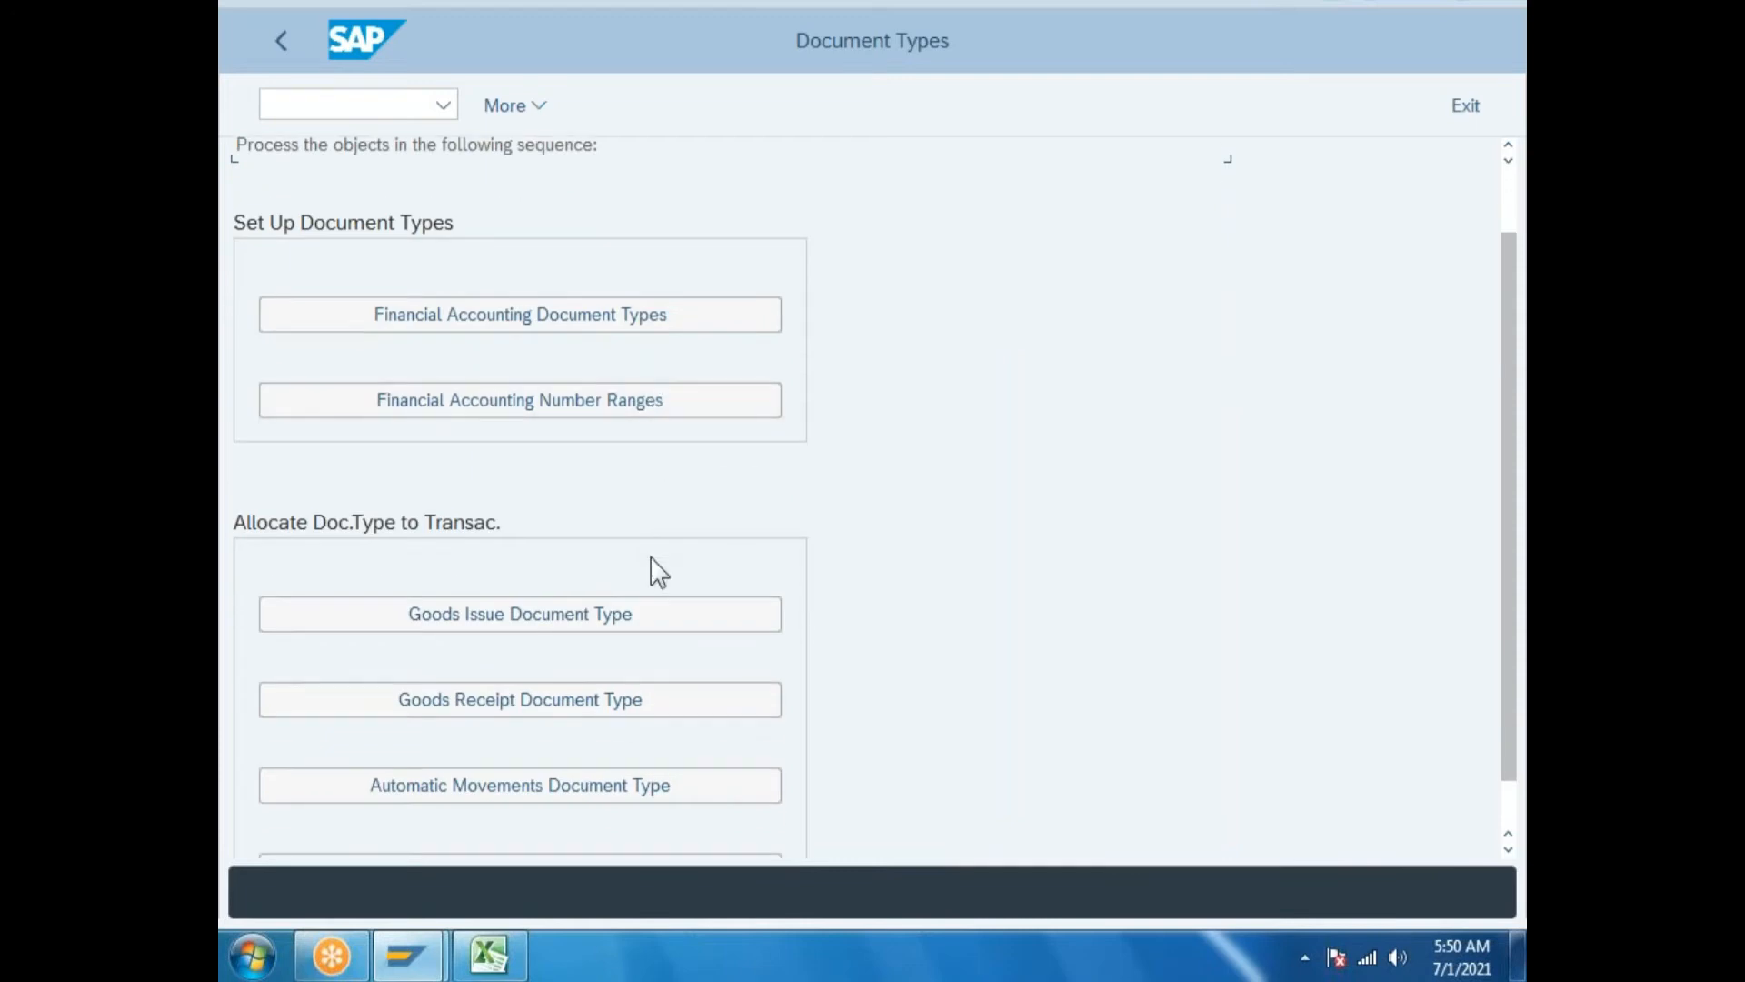
left_click(584, 312)
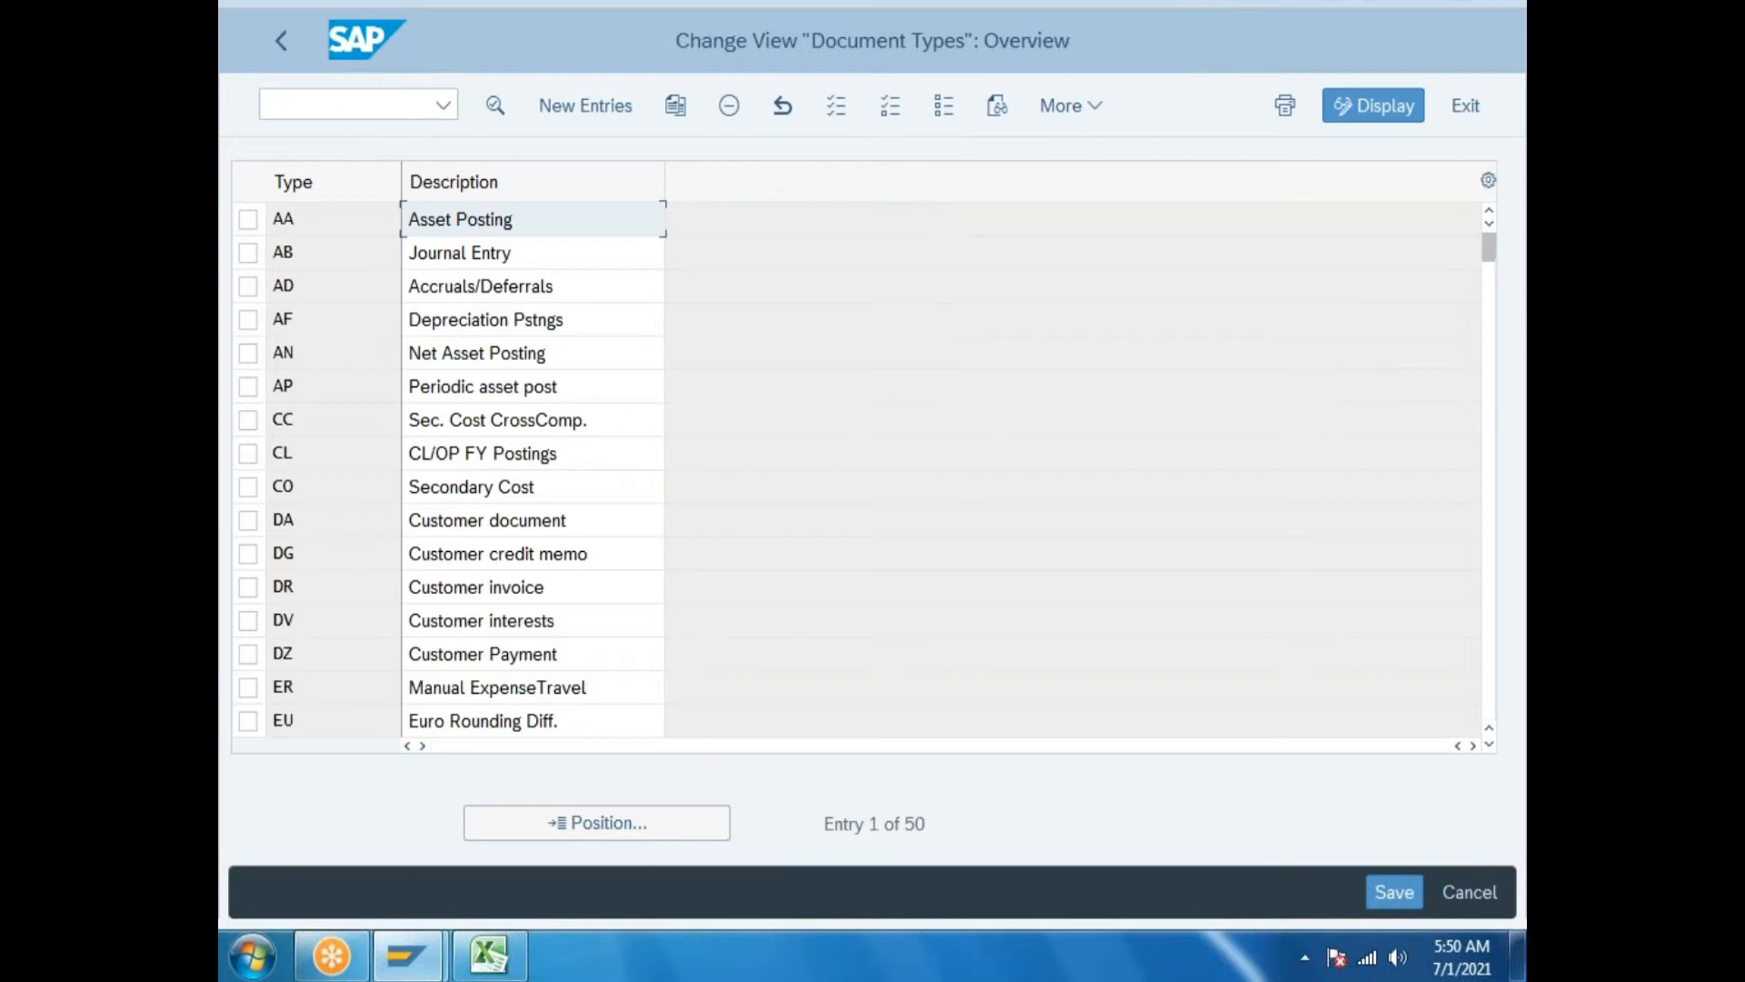
left_click(282, 42)
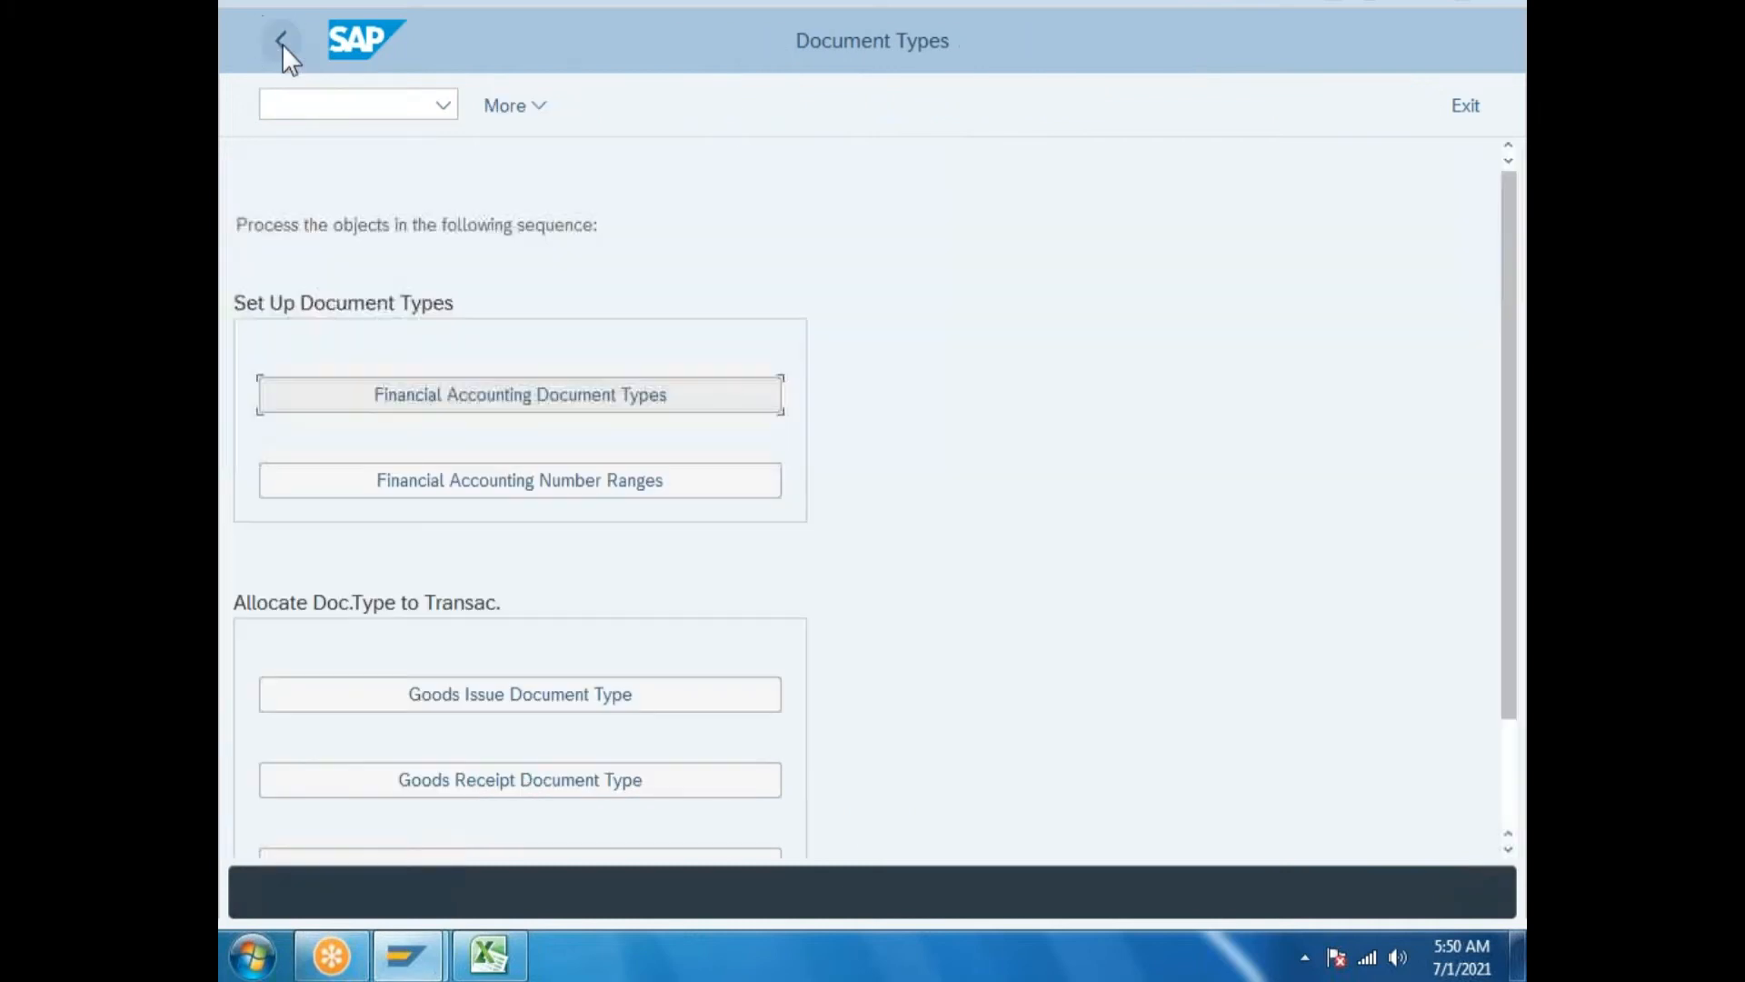
left_click(282, 43)
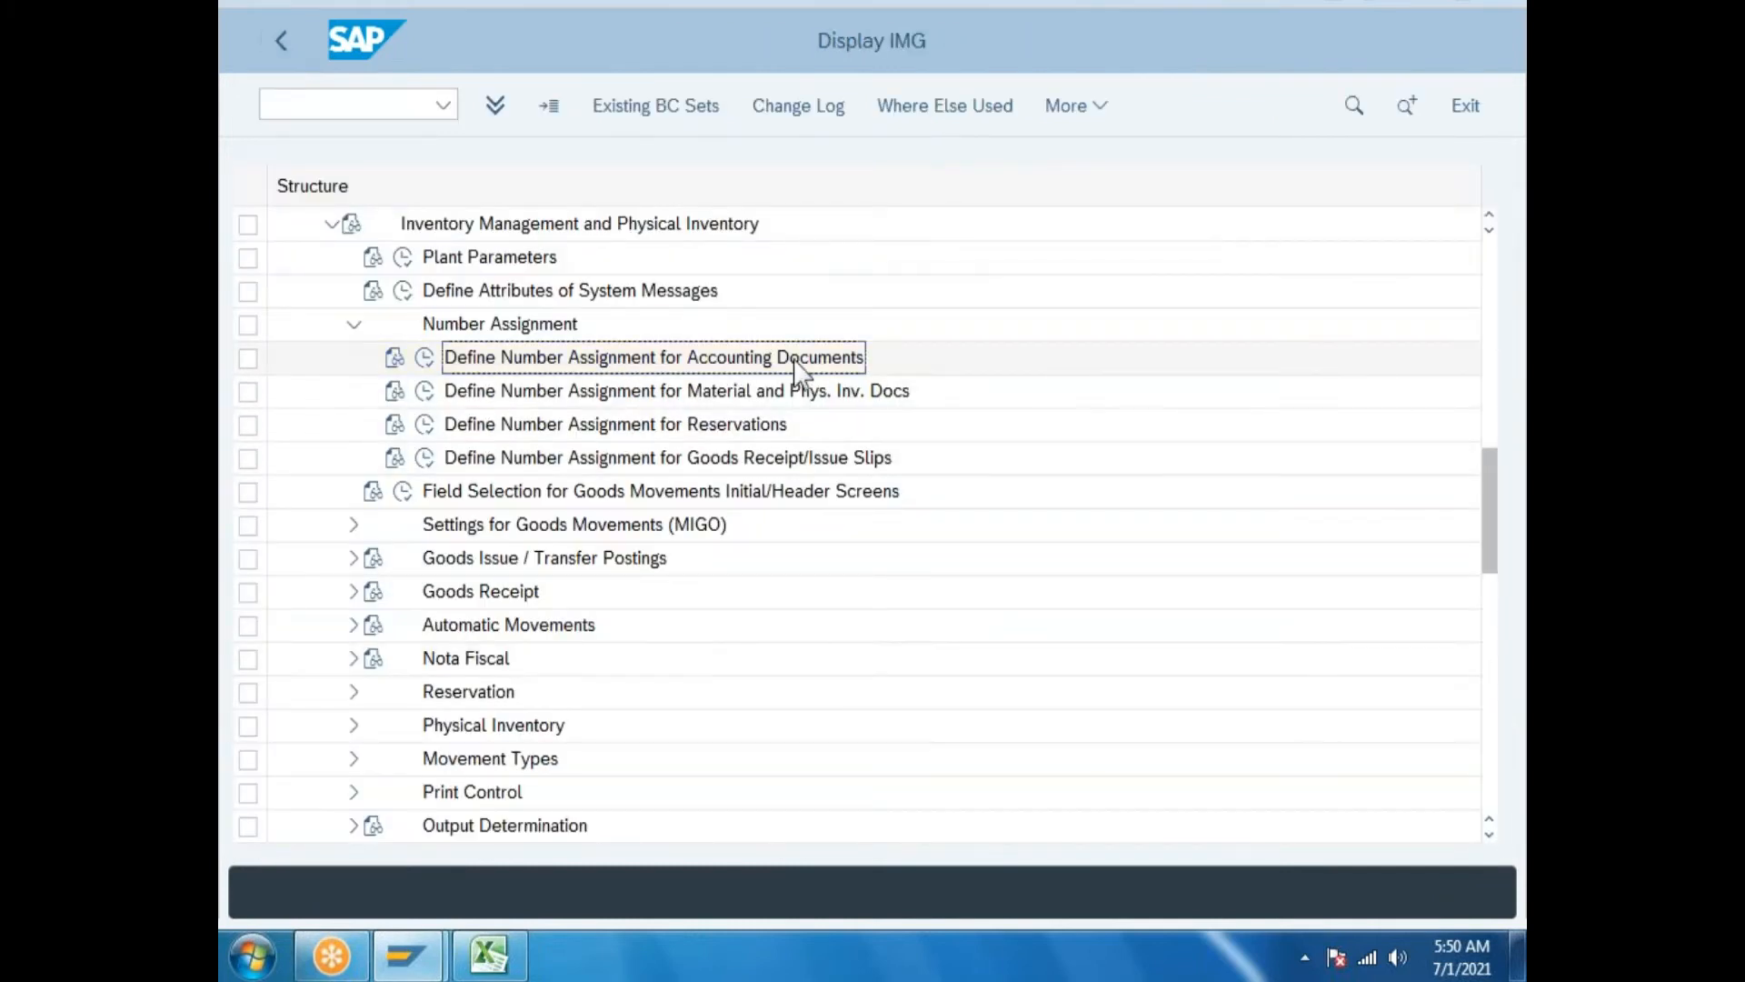
left_click(487, 950)
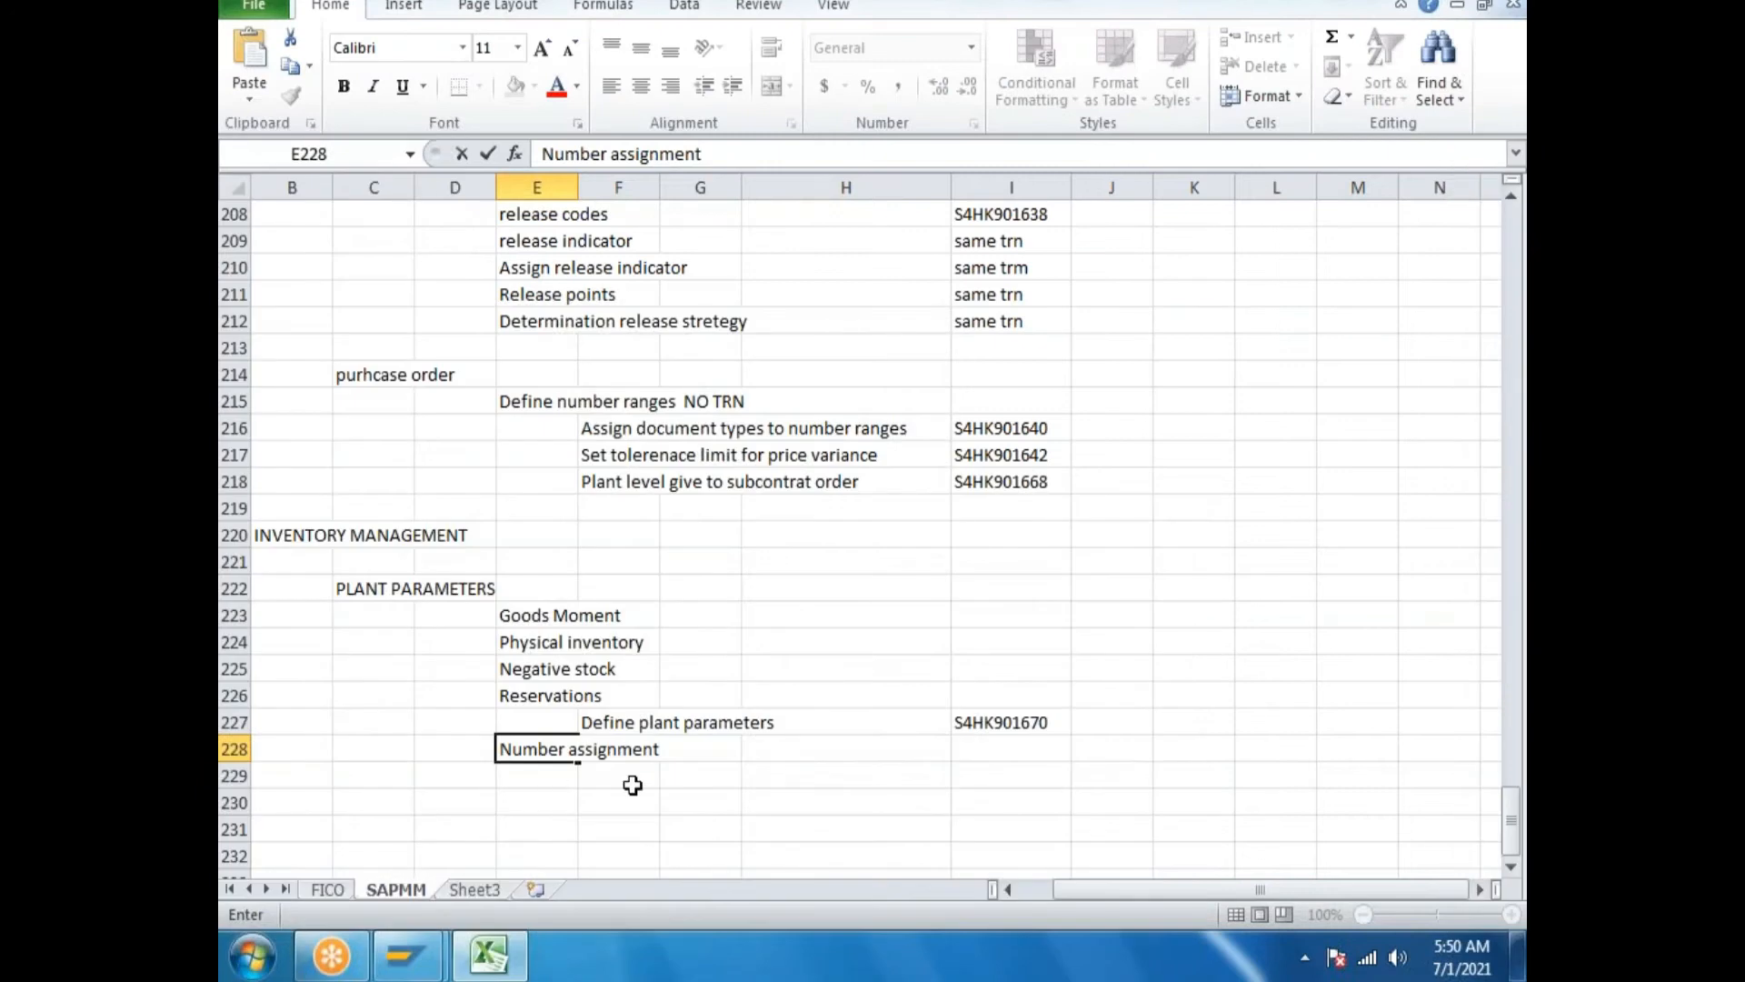
Write in F229 'Define number assingment for accouting FICO Consultant will take', correcting typos.
left_click(622, 776)
key("BackSpace")
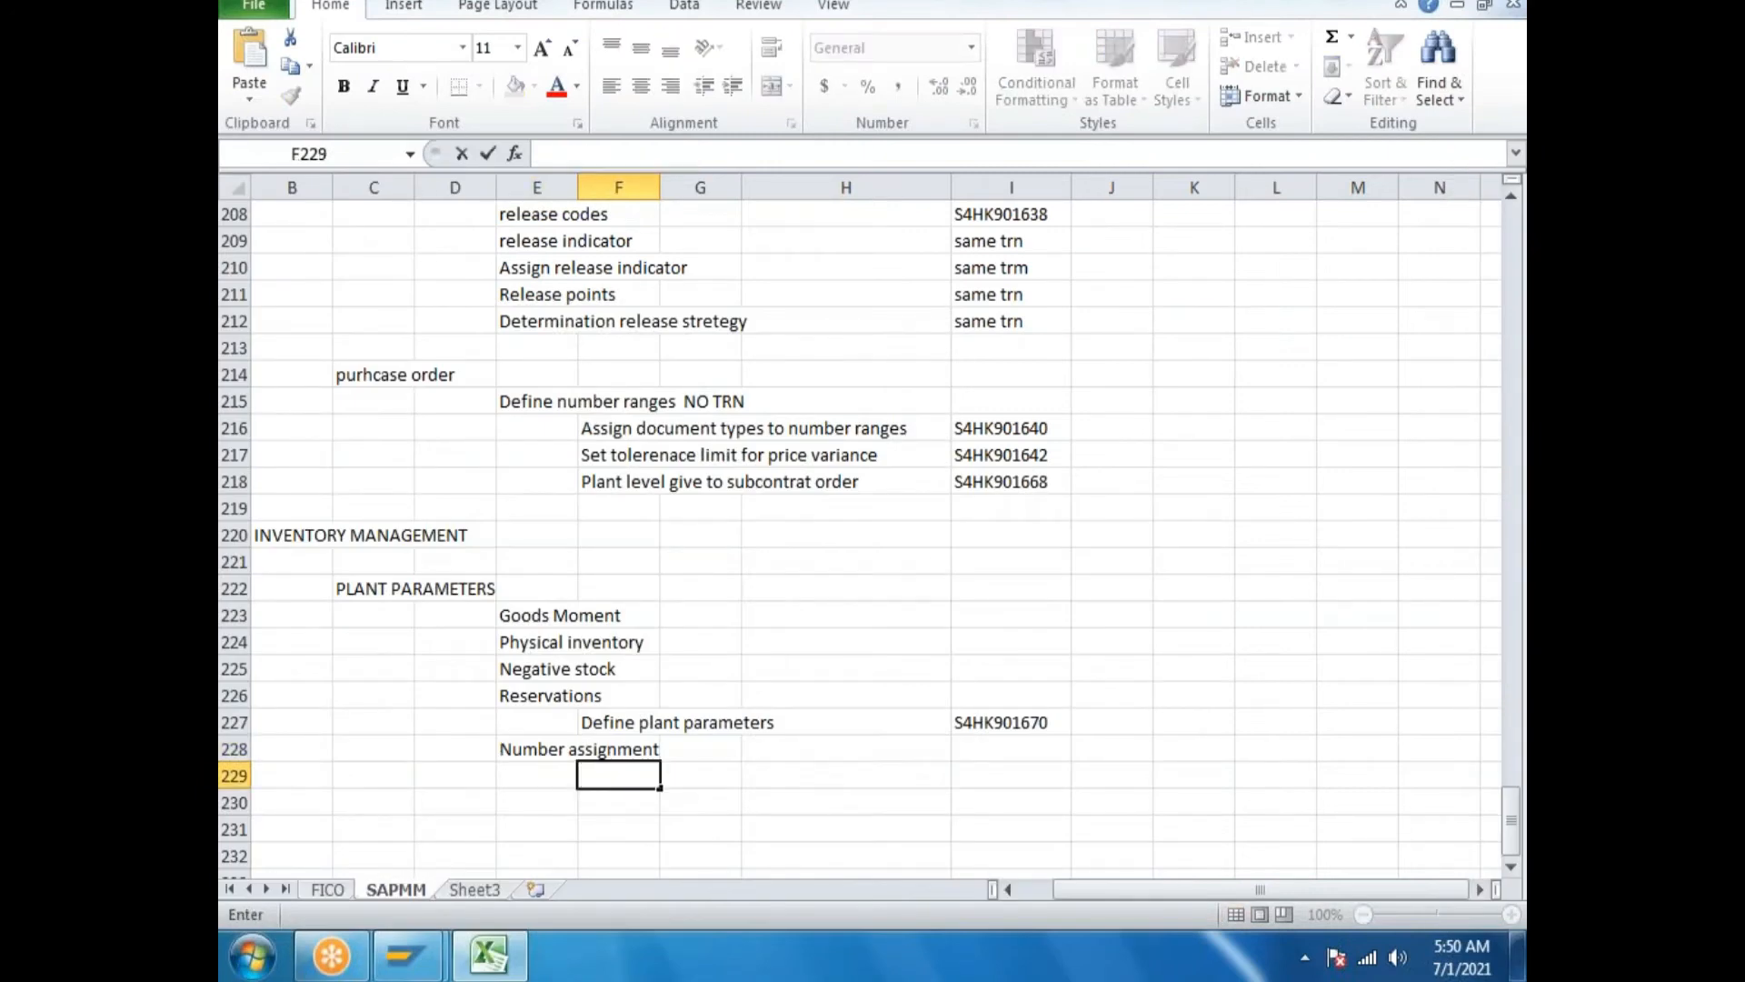
type("Define ")
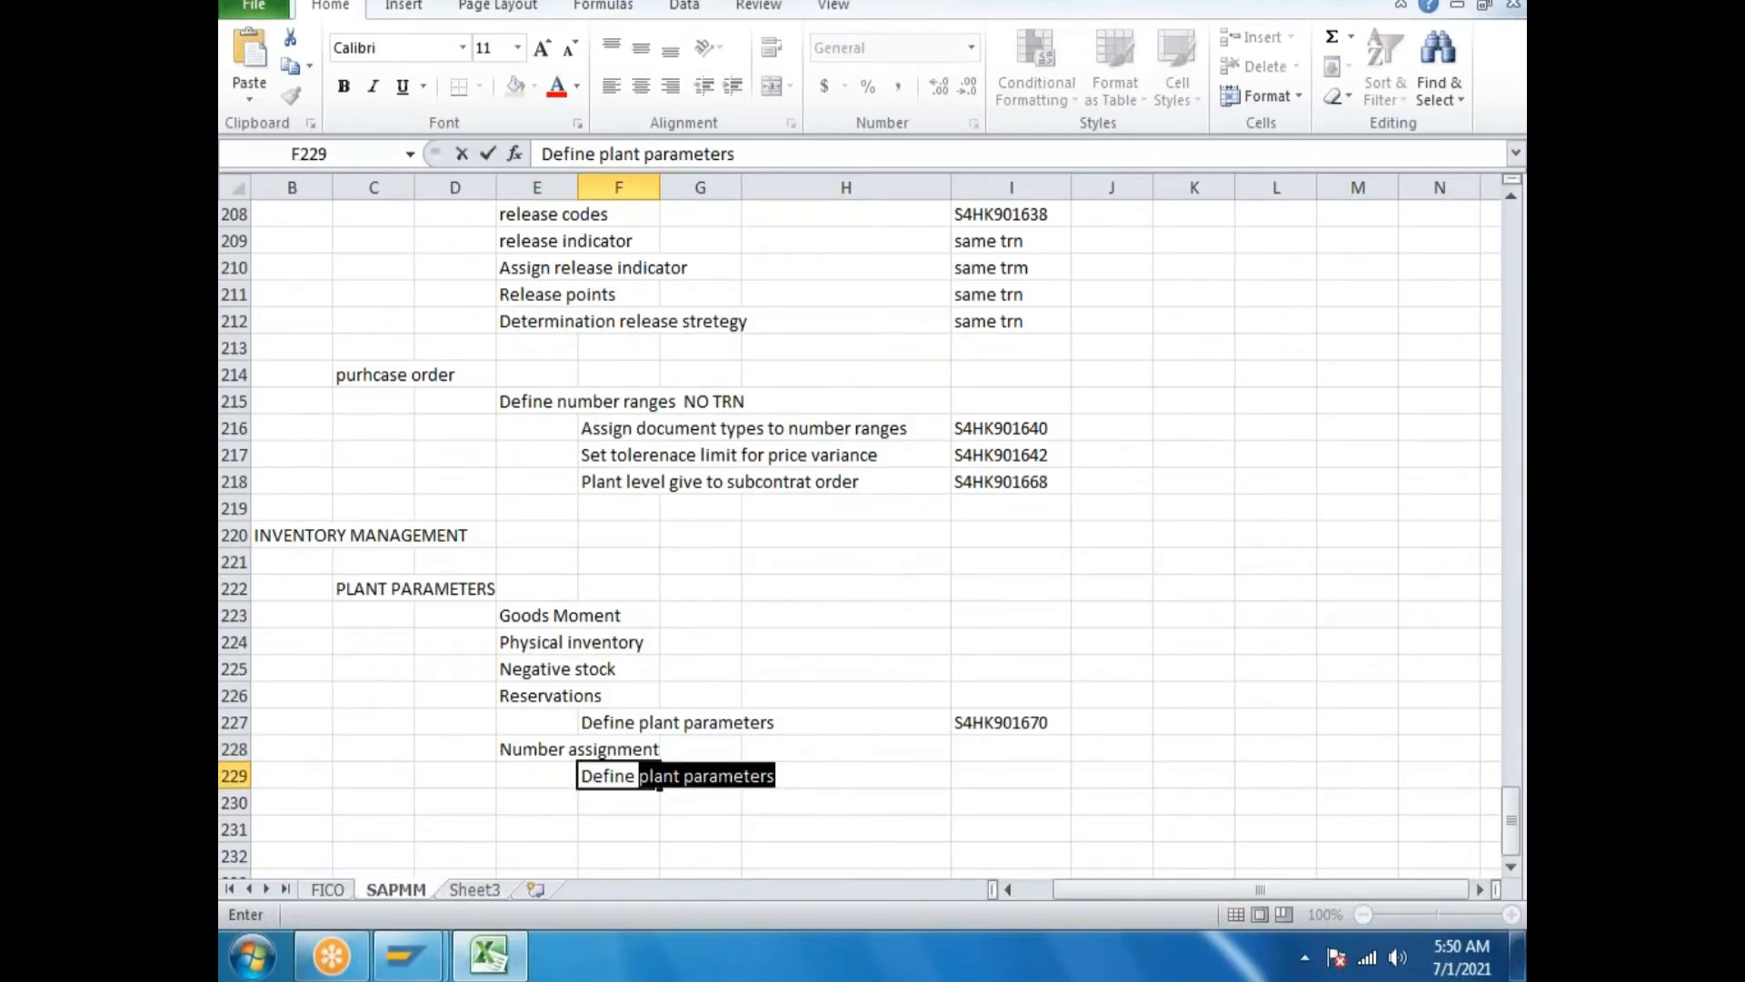
type("number assi")
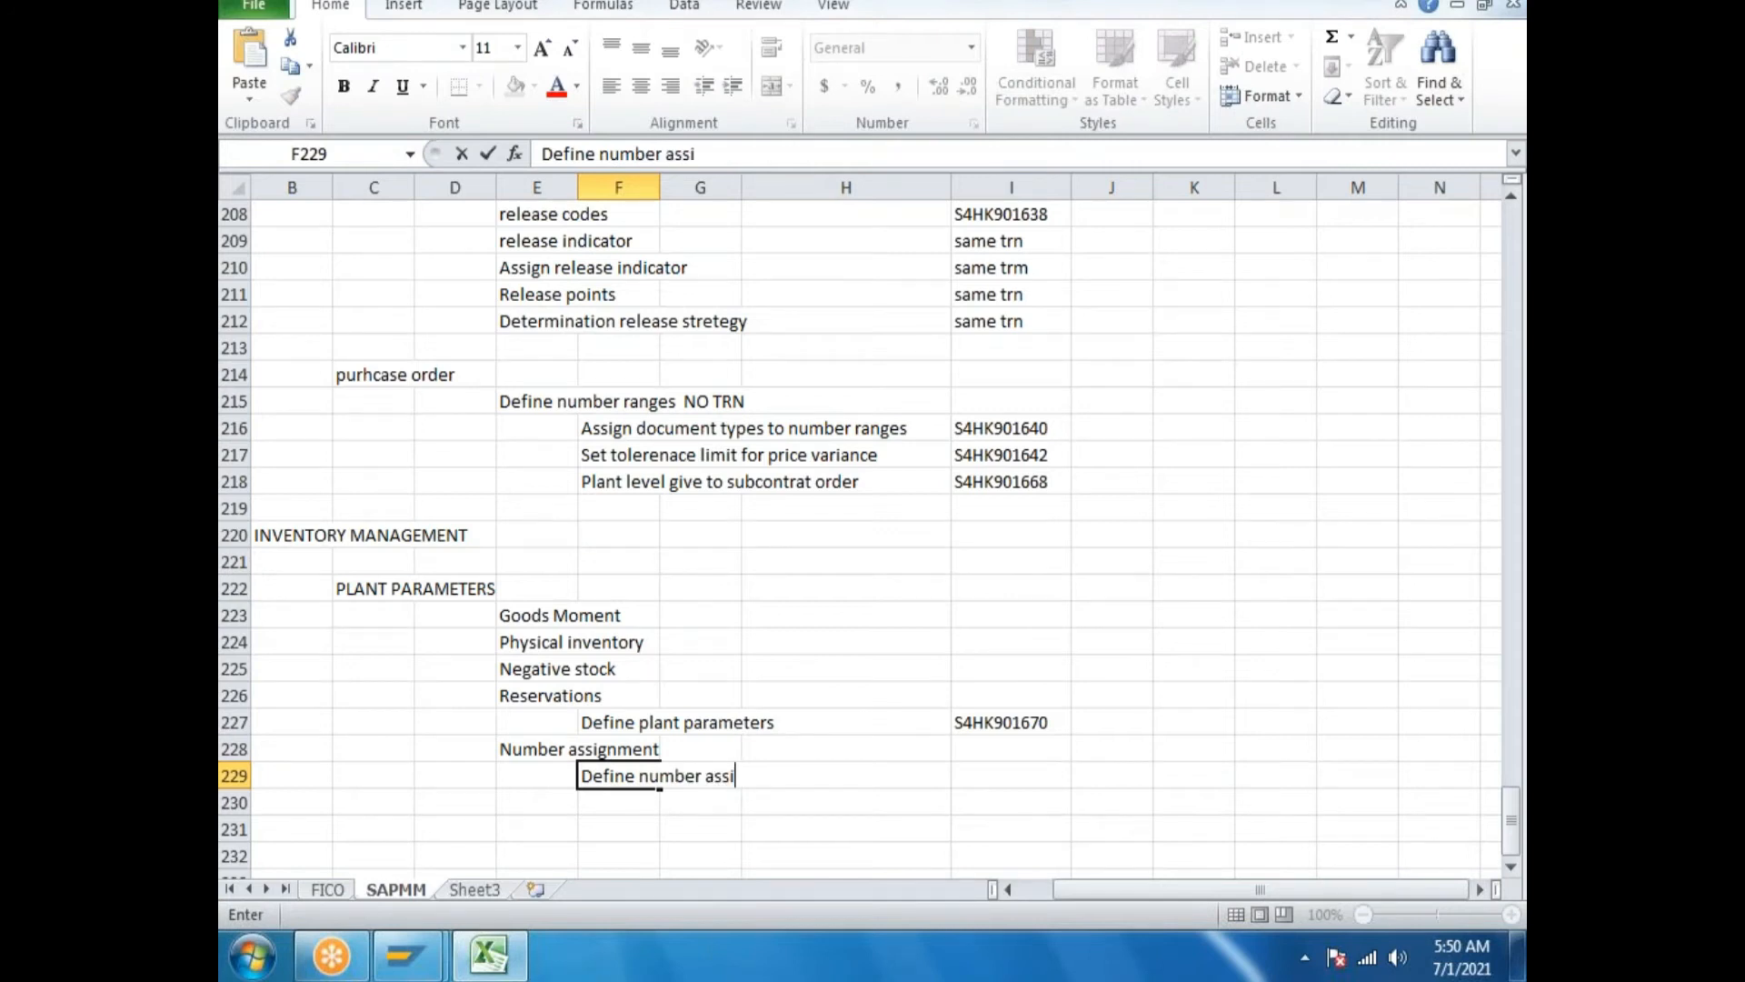
type("ngment for accounmt")
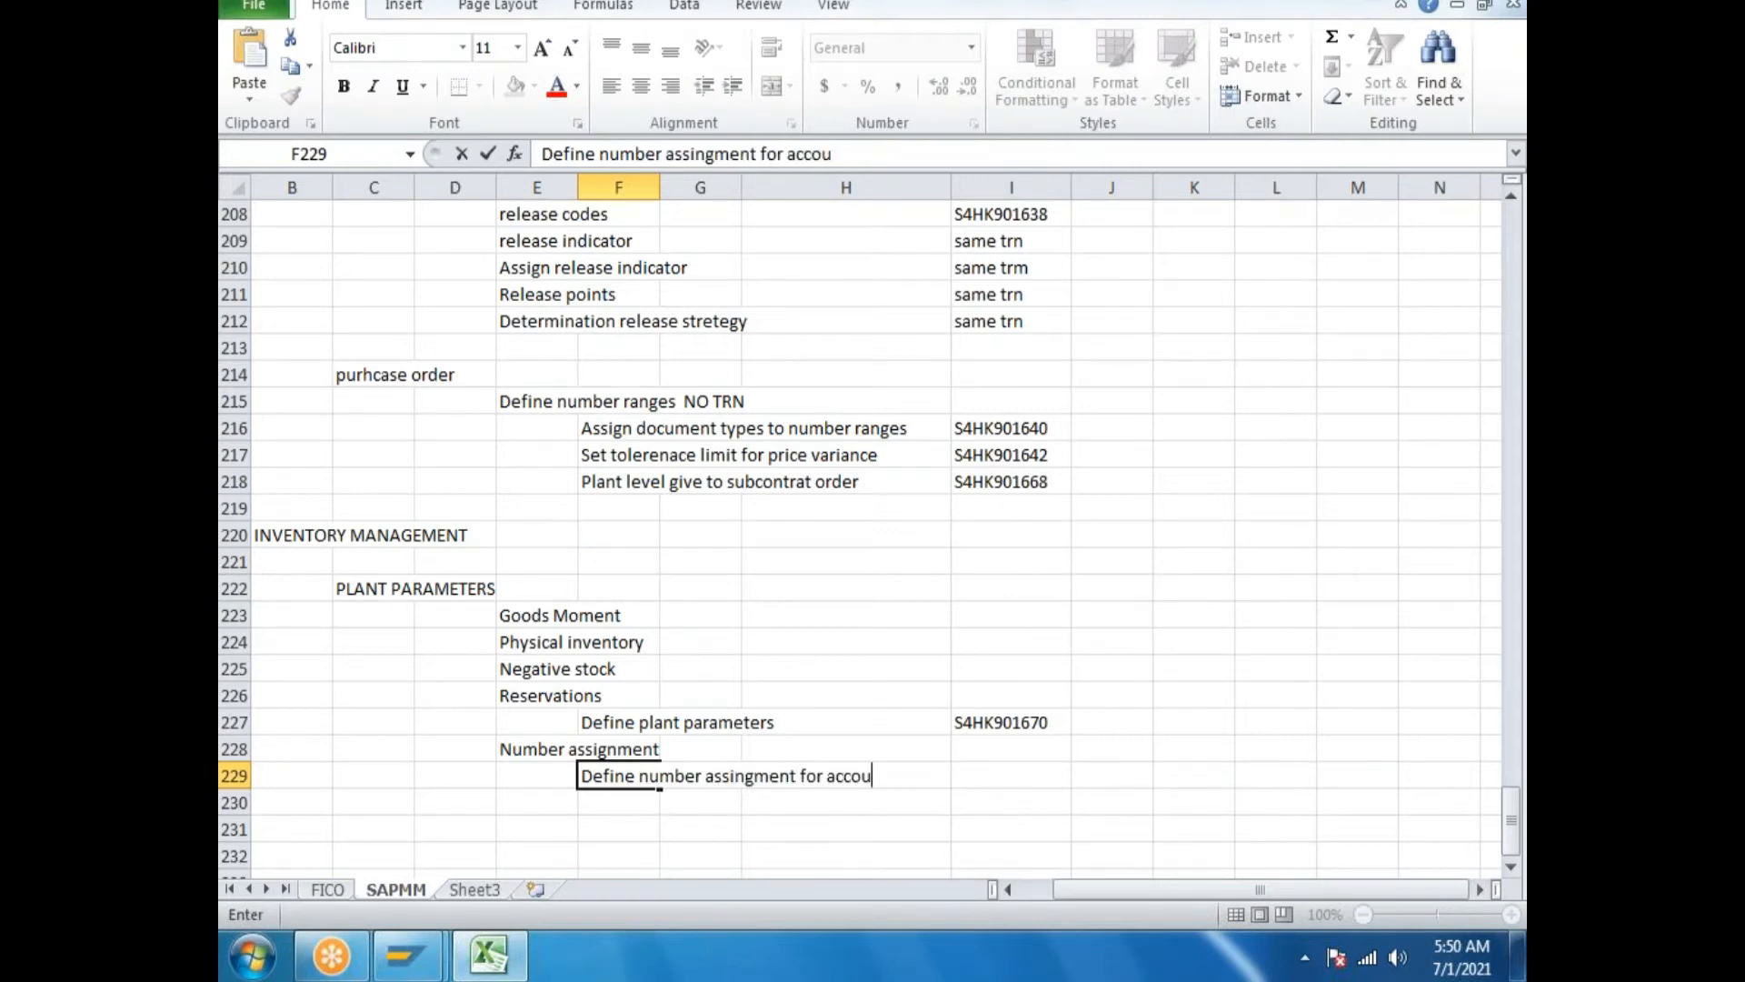
key("BackSpace")
key("BackSpace")
key("BackSpace")
type("ting  FICO Consultant wi;")
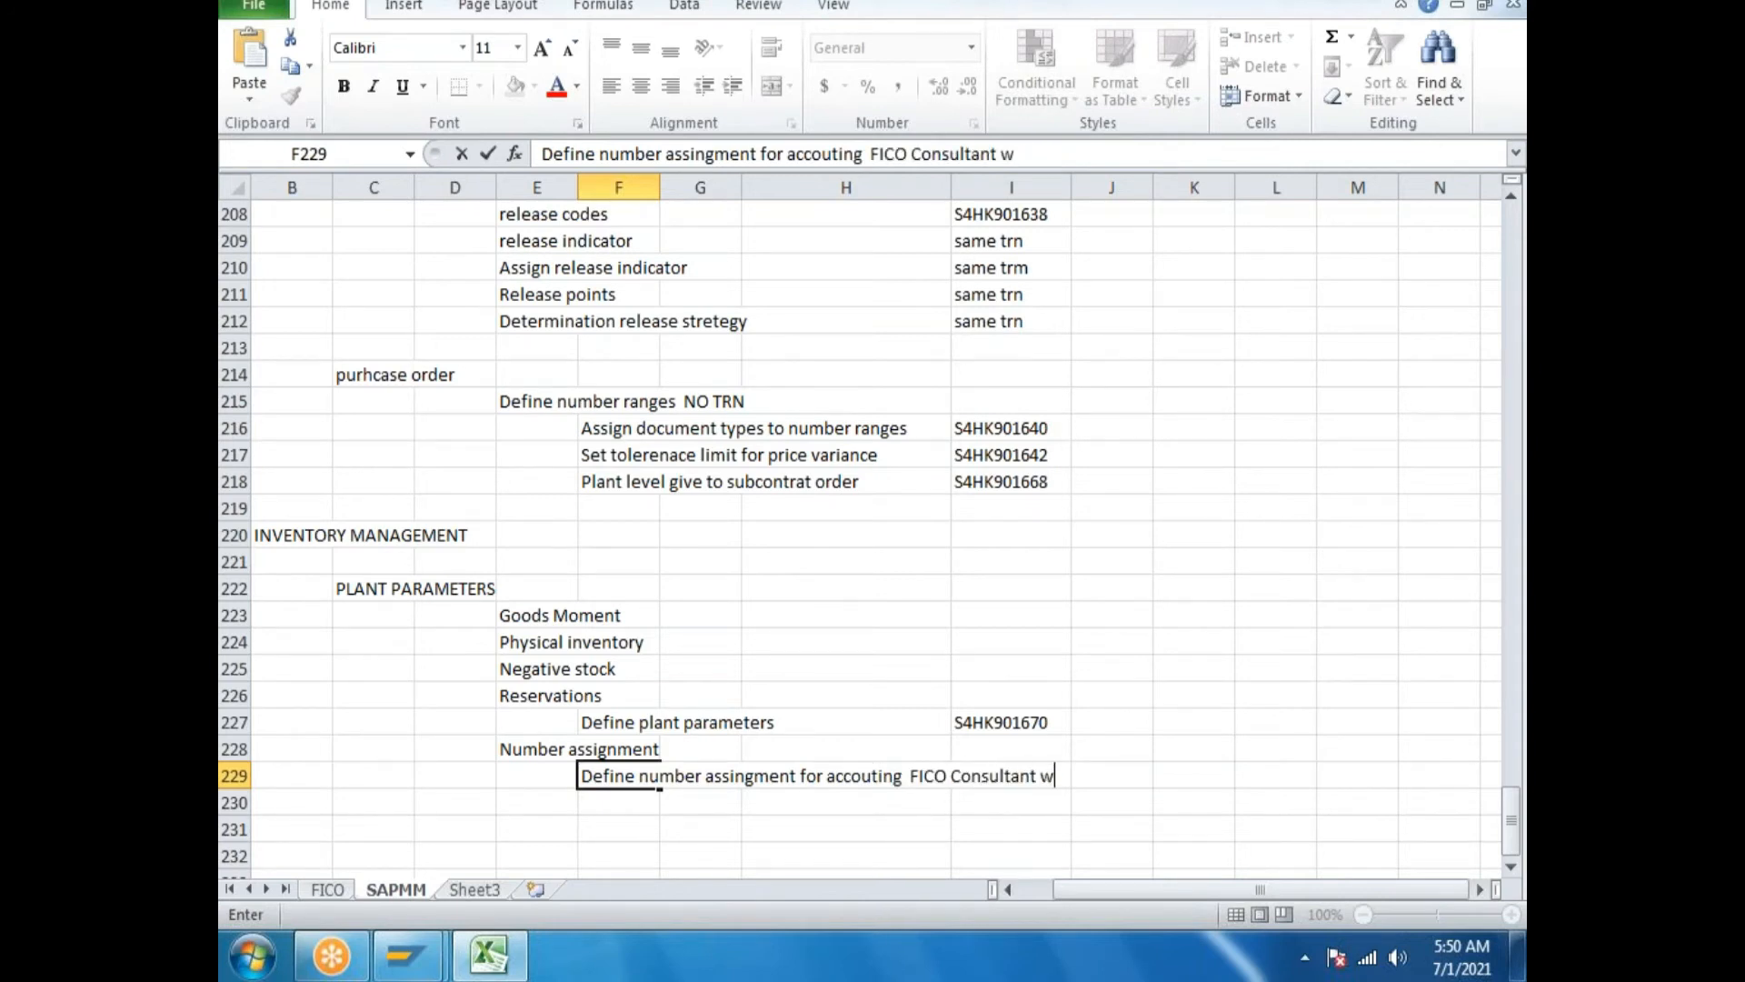
key("BackSpace")
type("ll take")
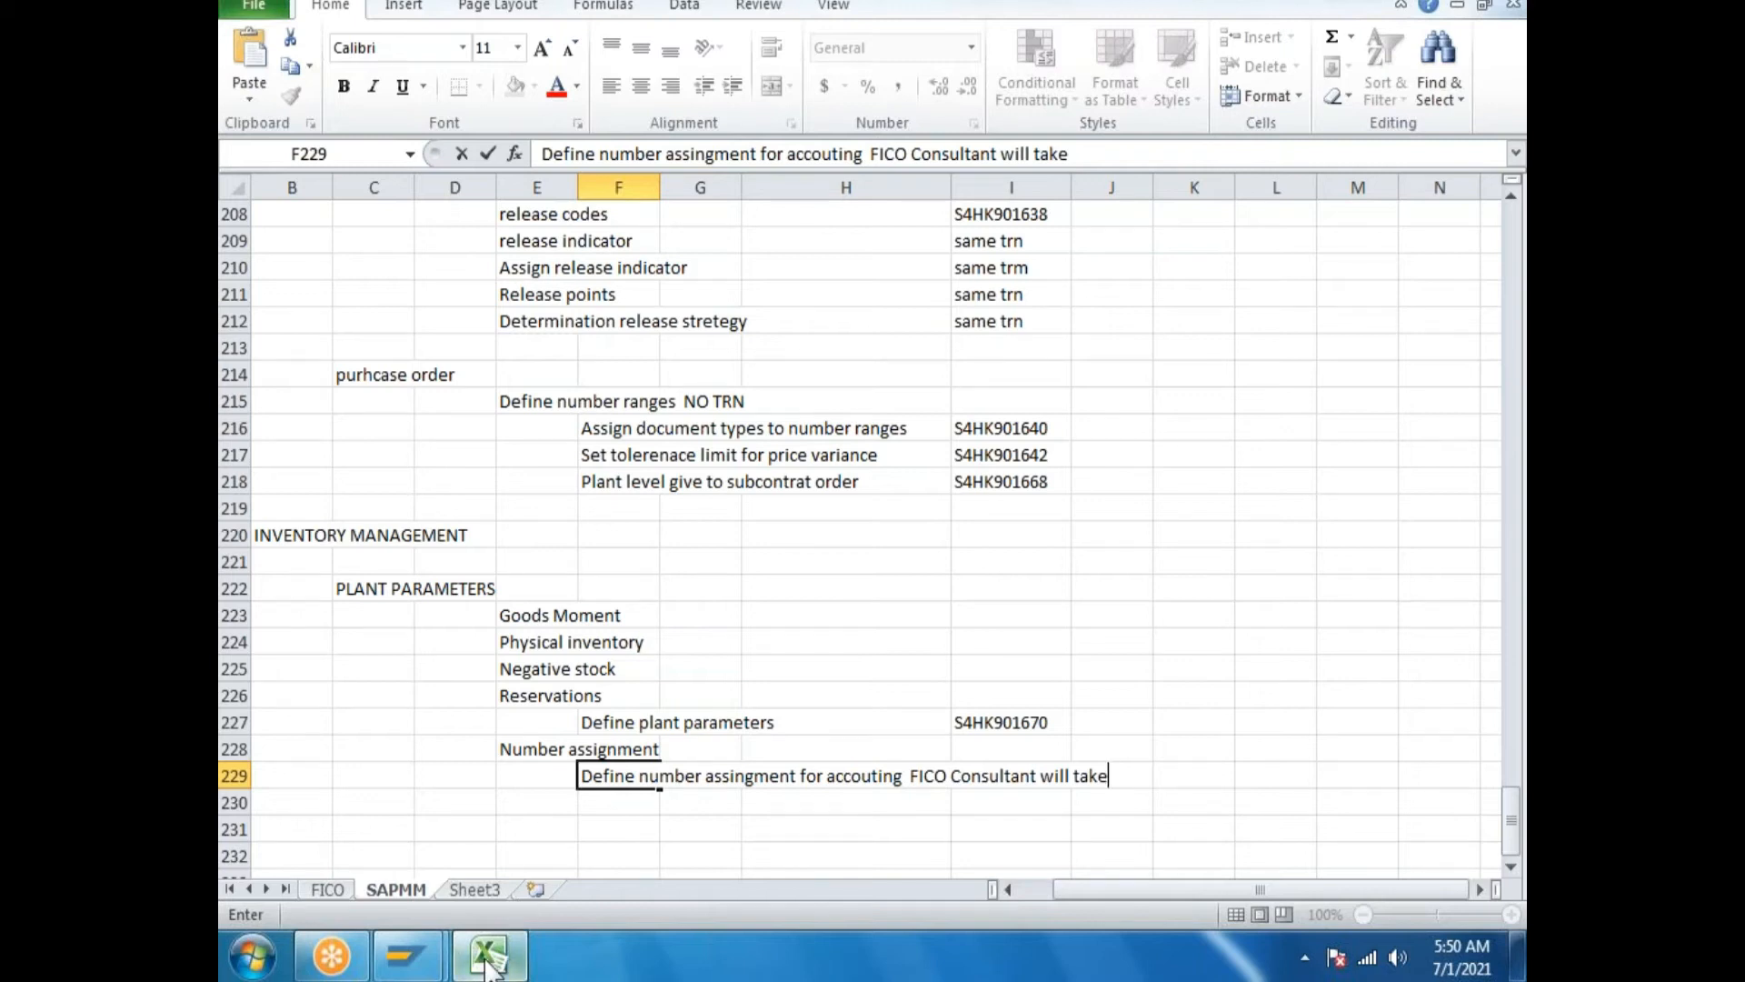
left_click(419, 956)
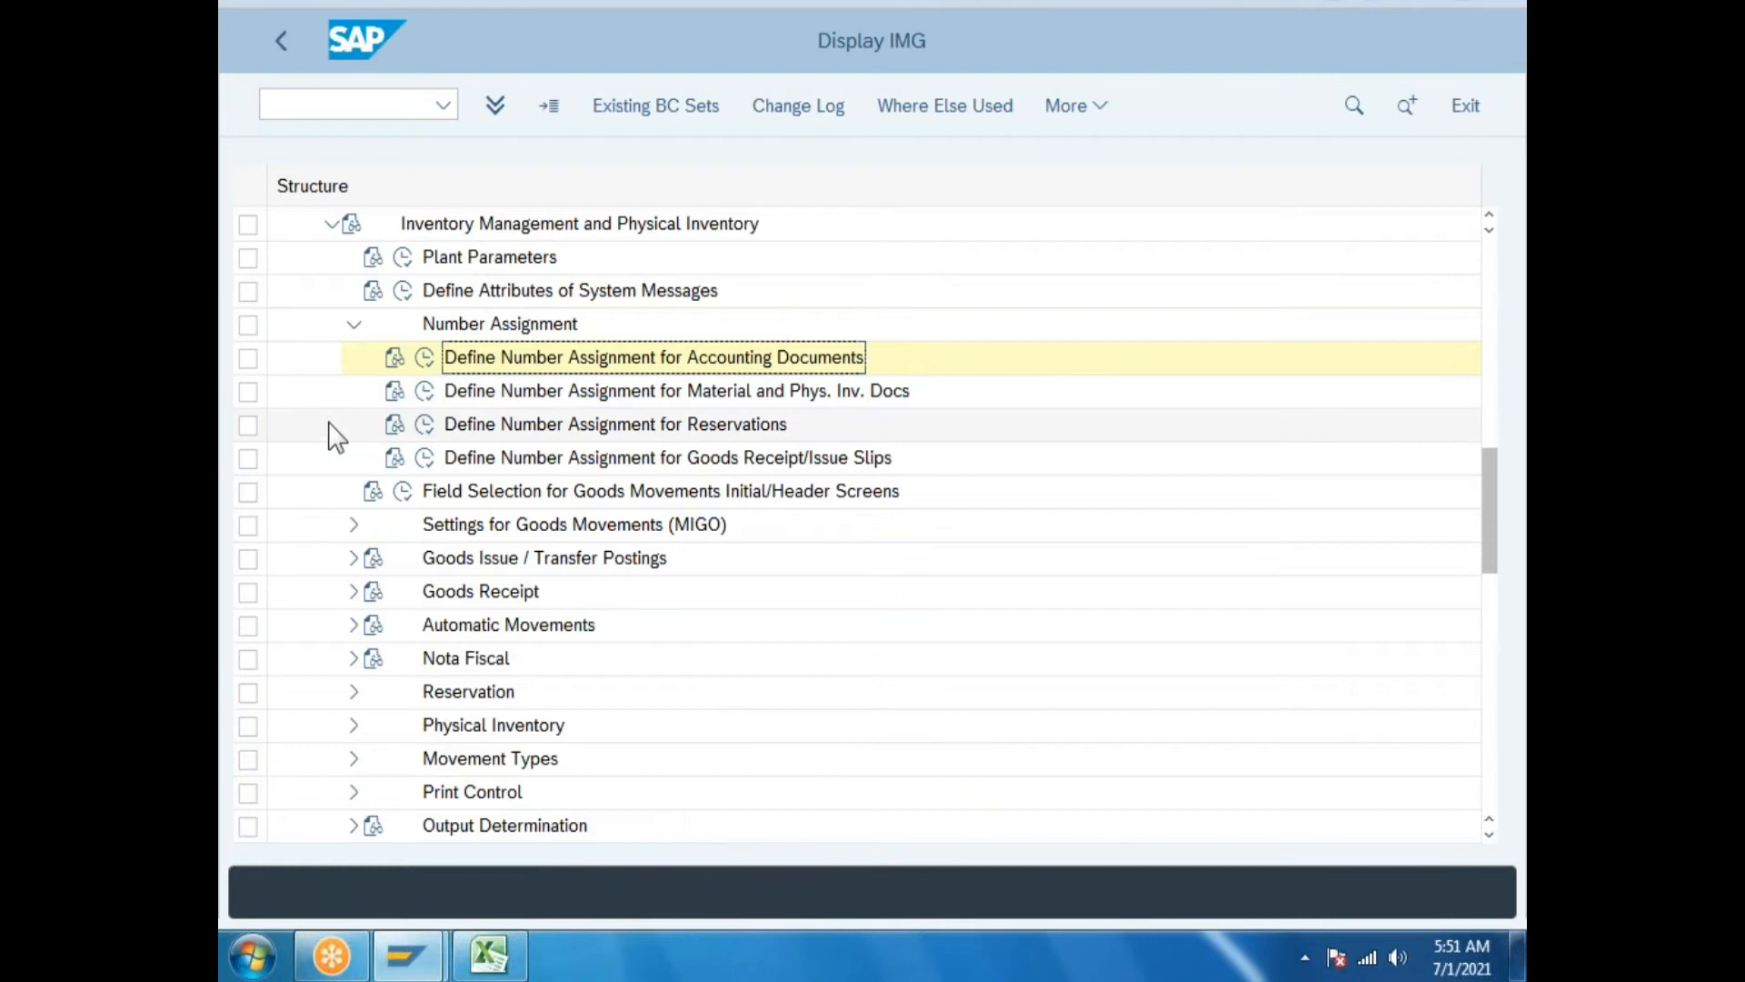
left_click(424, 390)
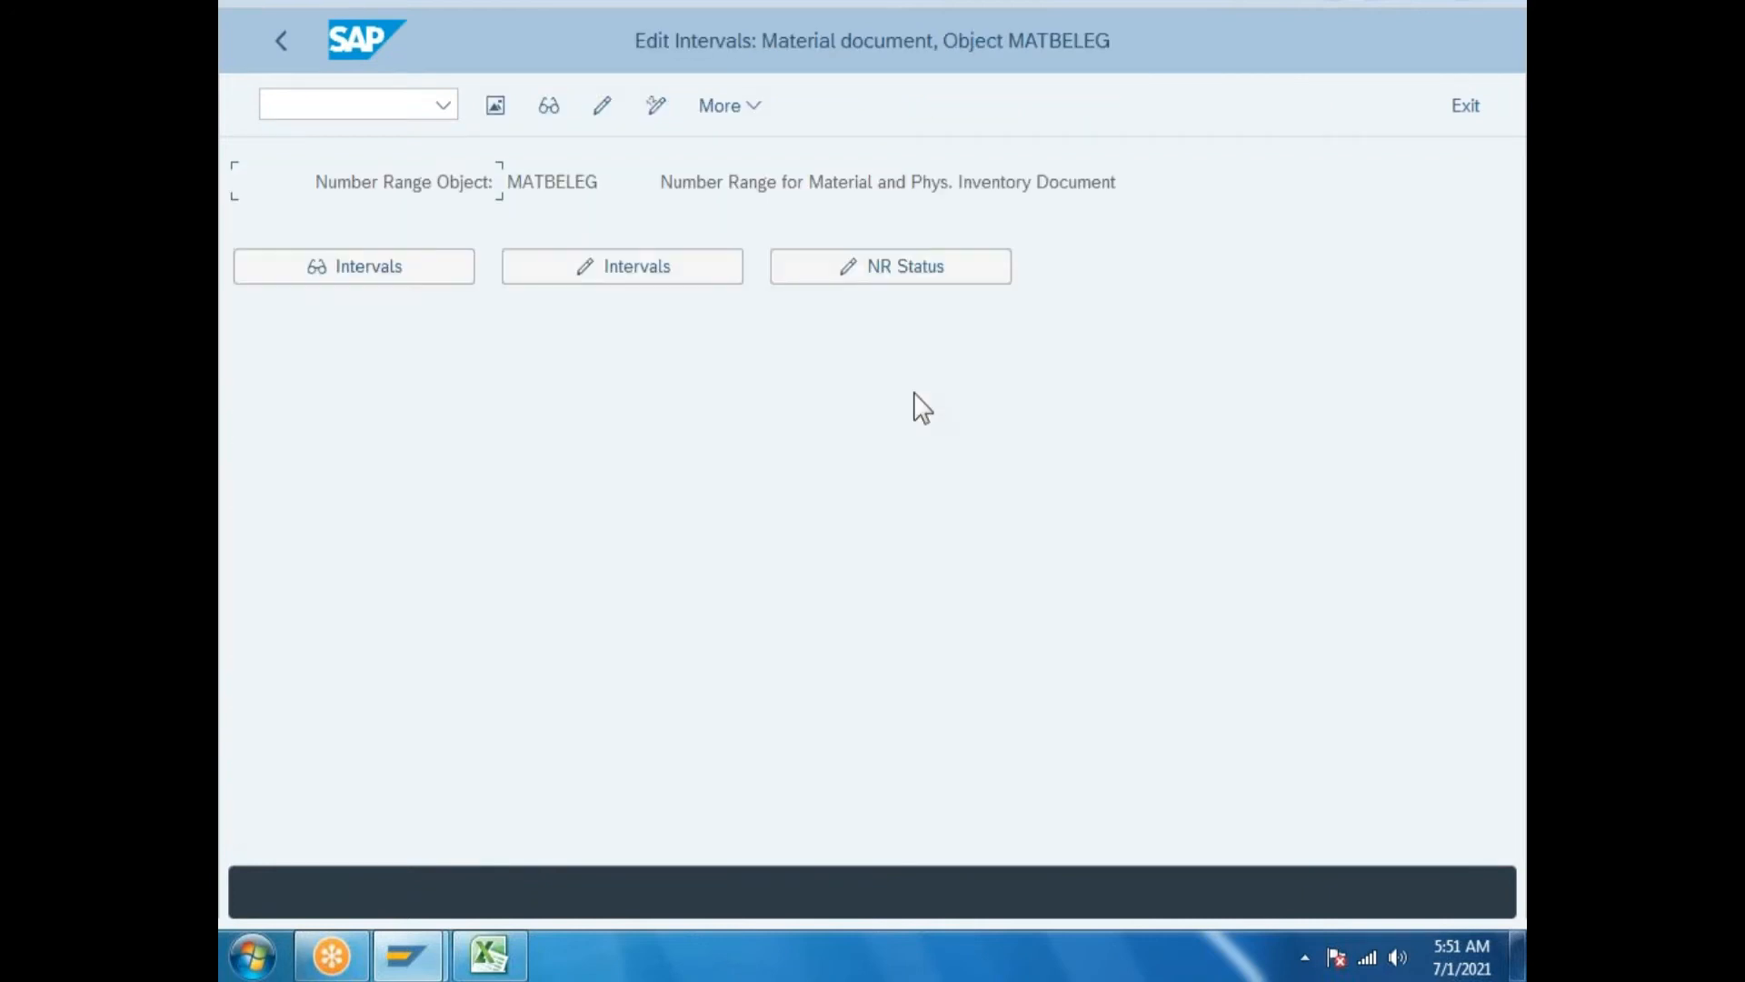
left_click(723, 278)
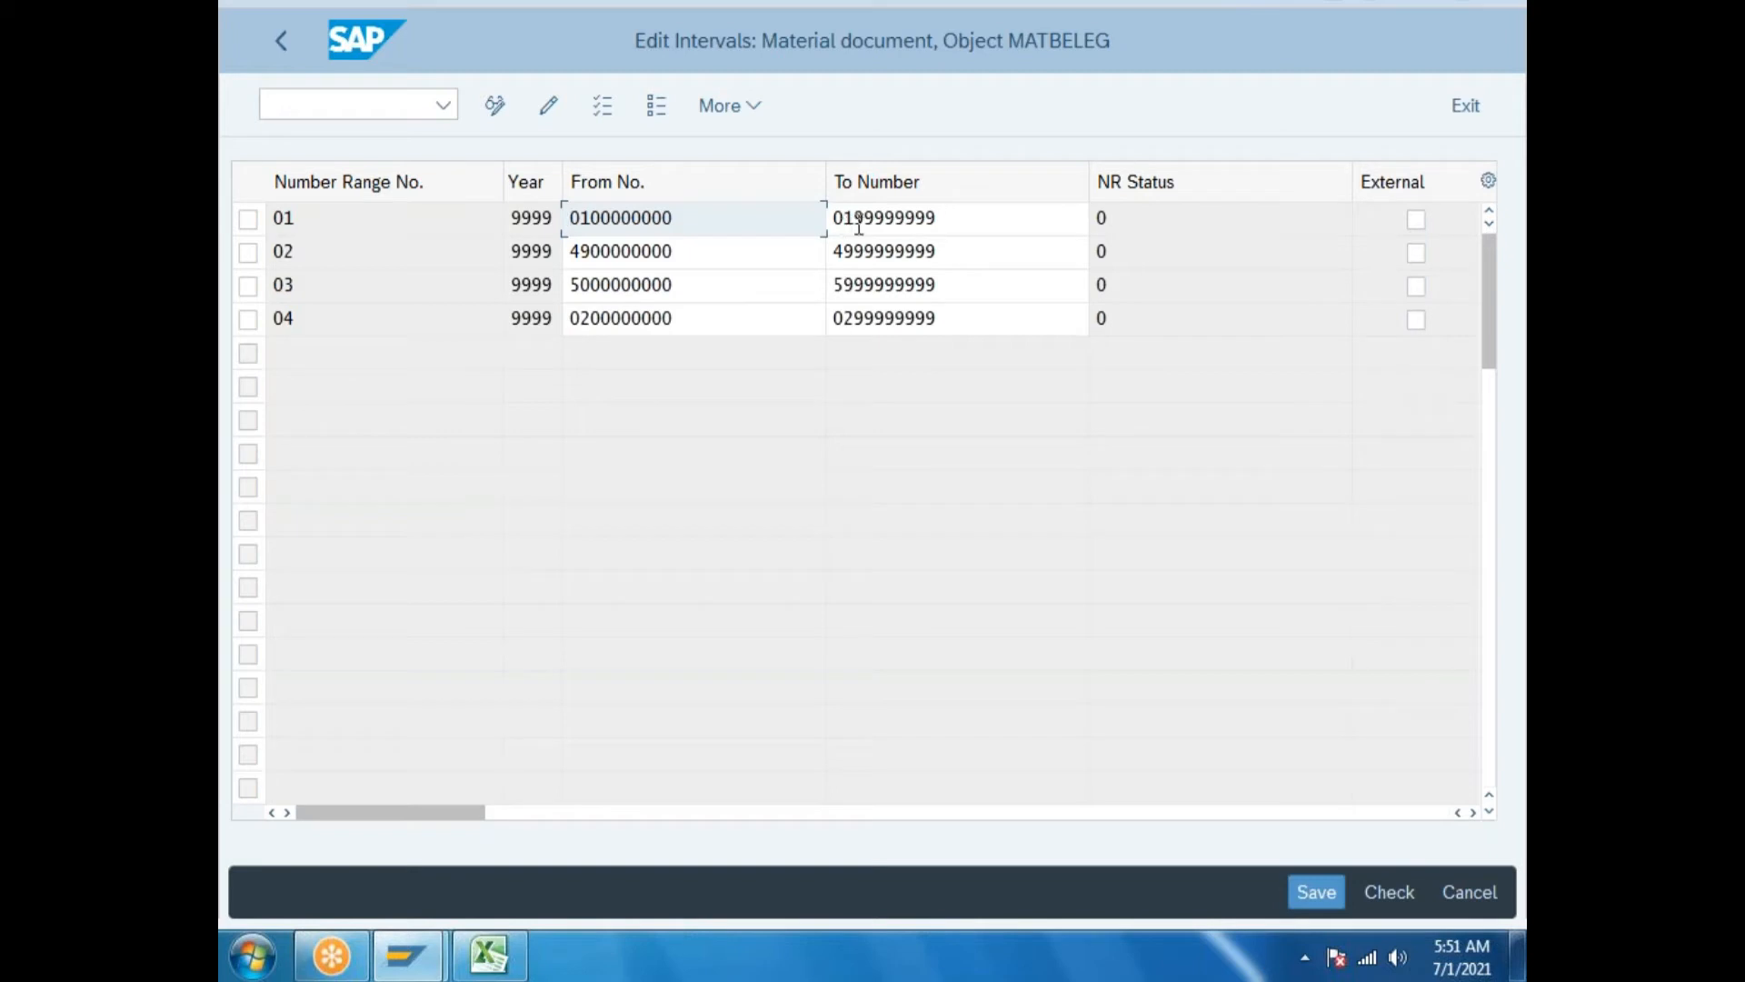
left_click_drag(853, 218, 1020, 190)
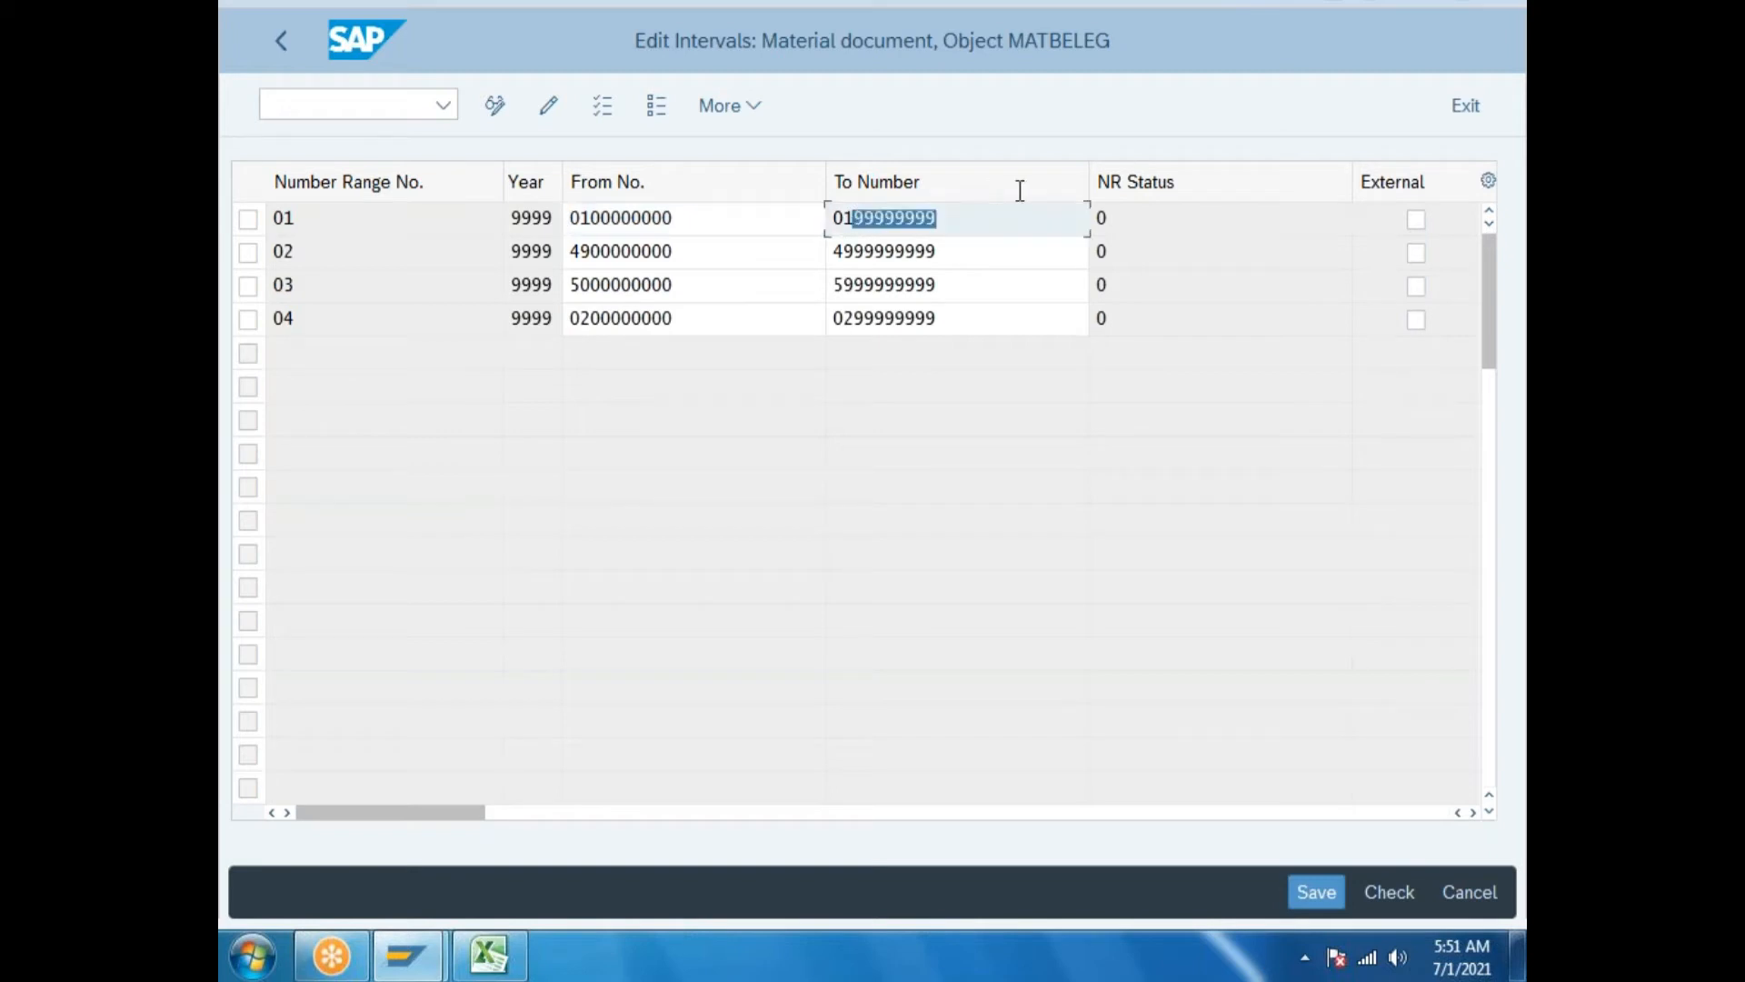
type("111111111")
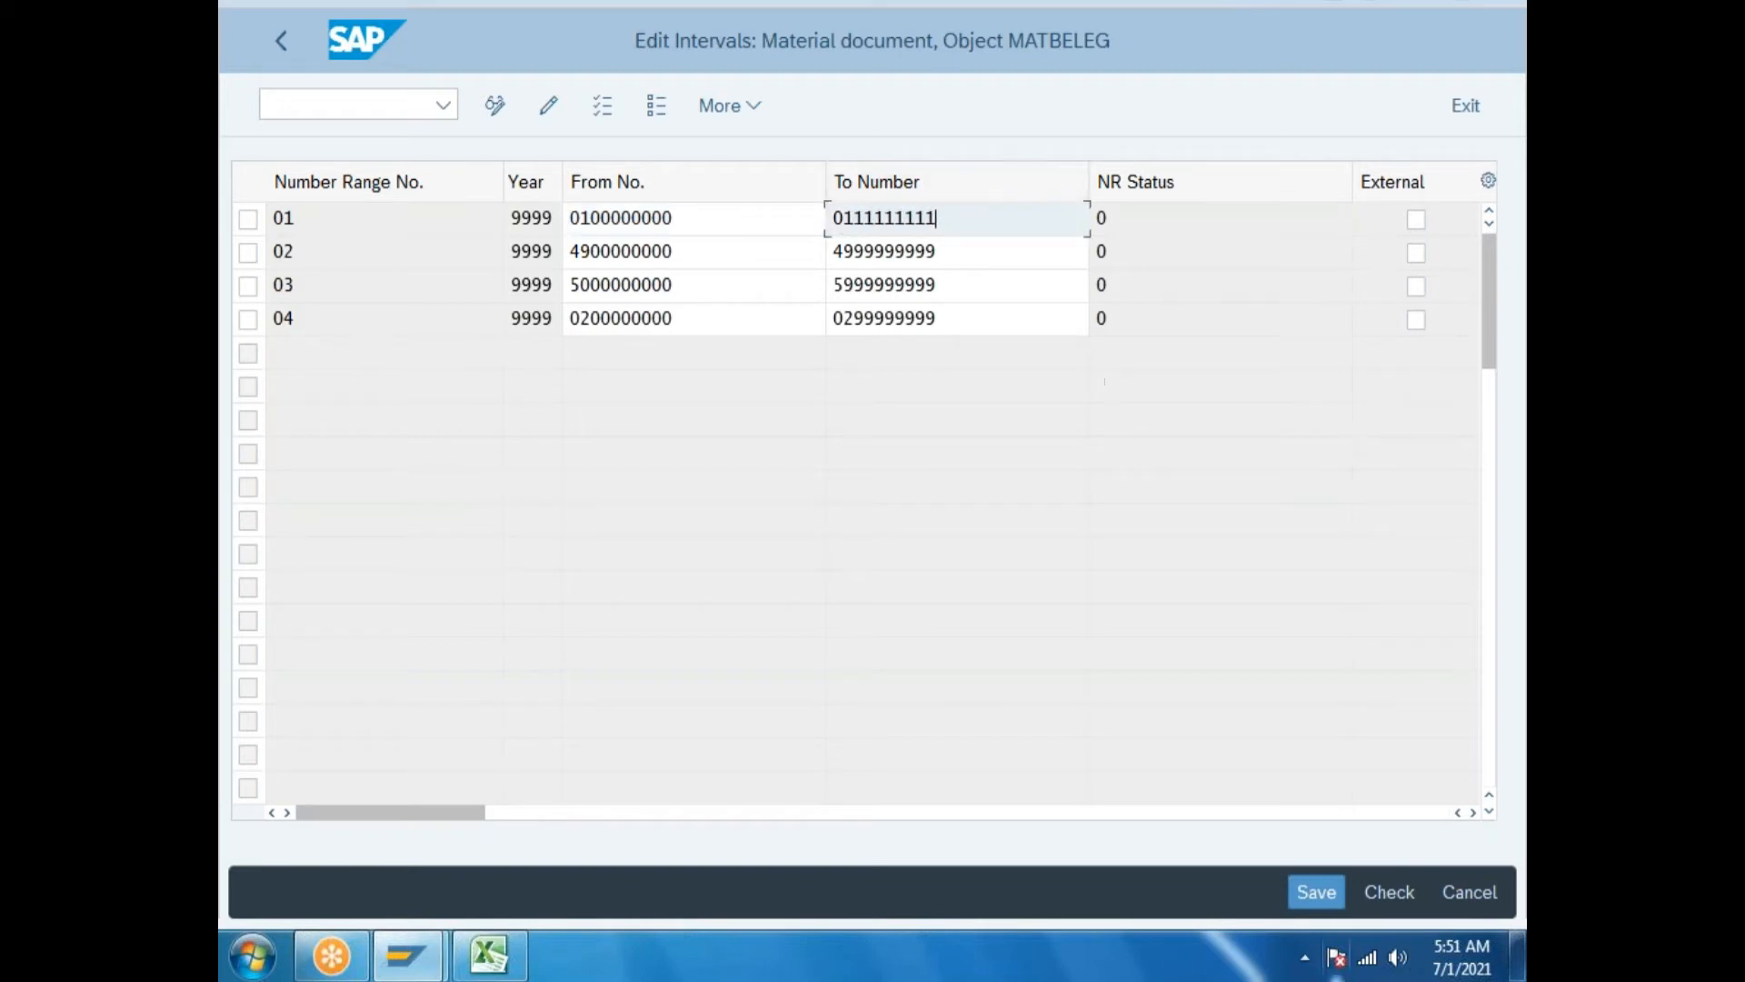
left_click(1309, 879)
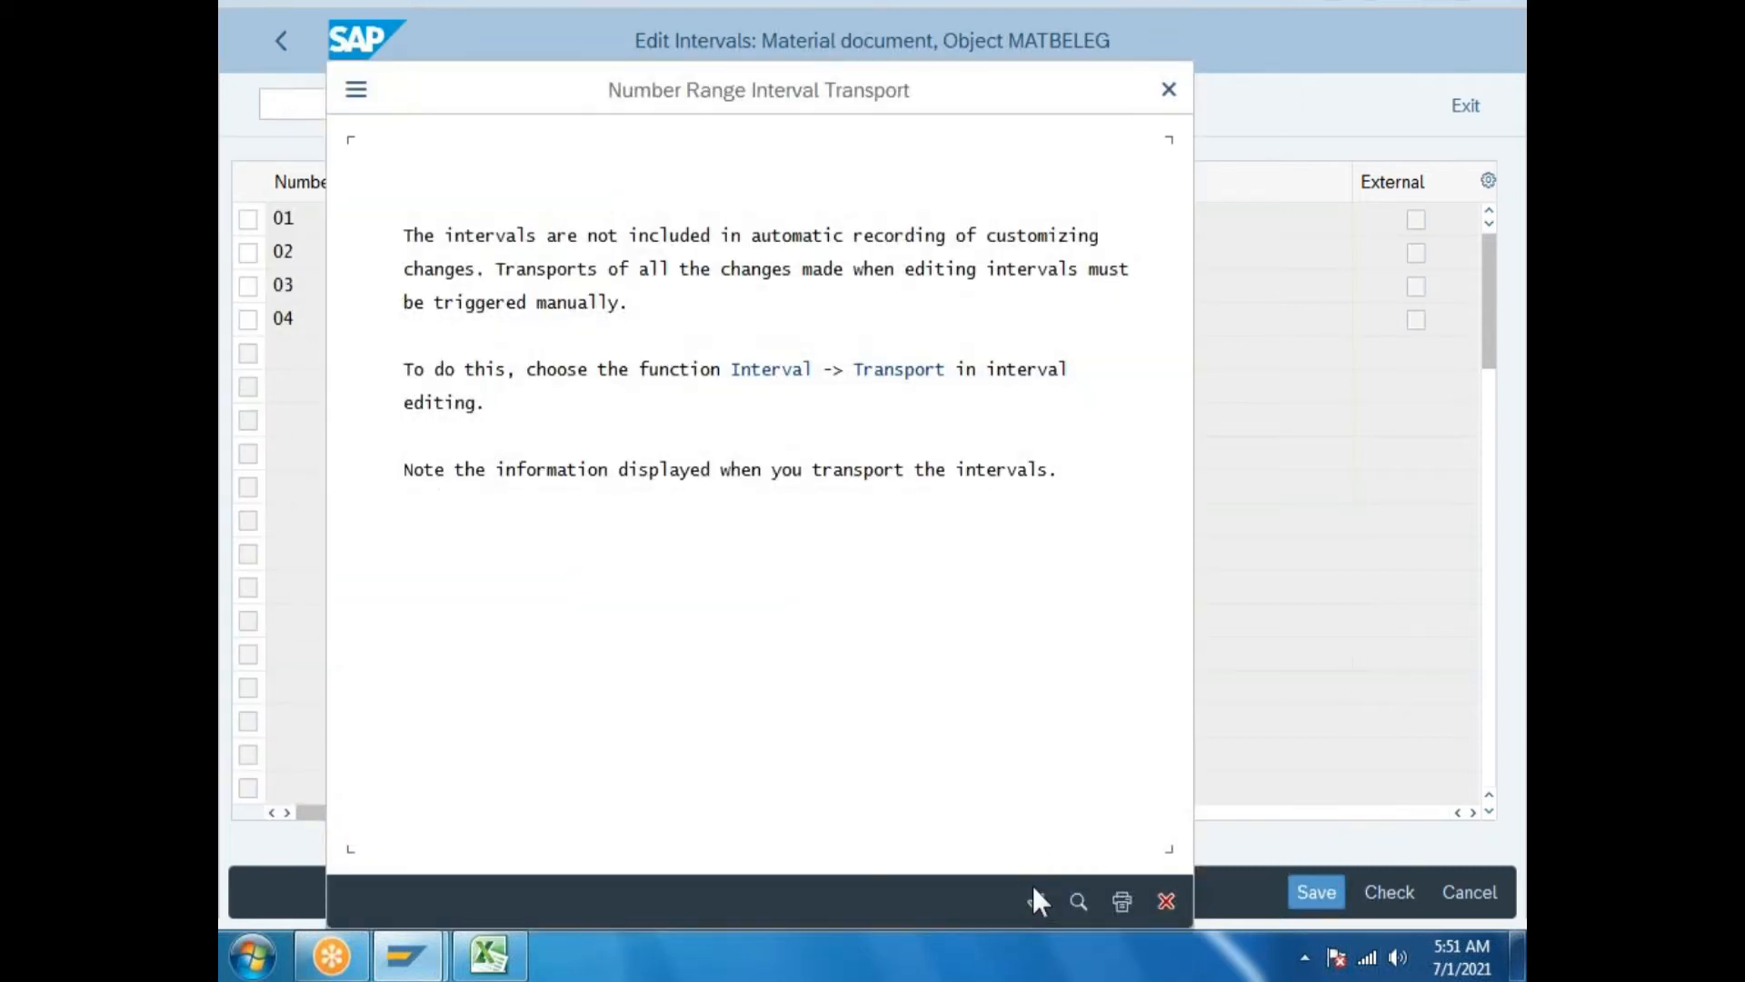
left_click(1032, 885)
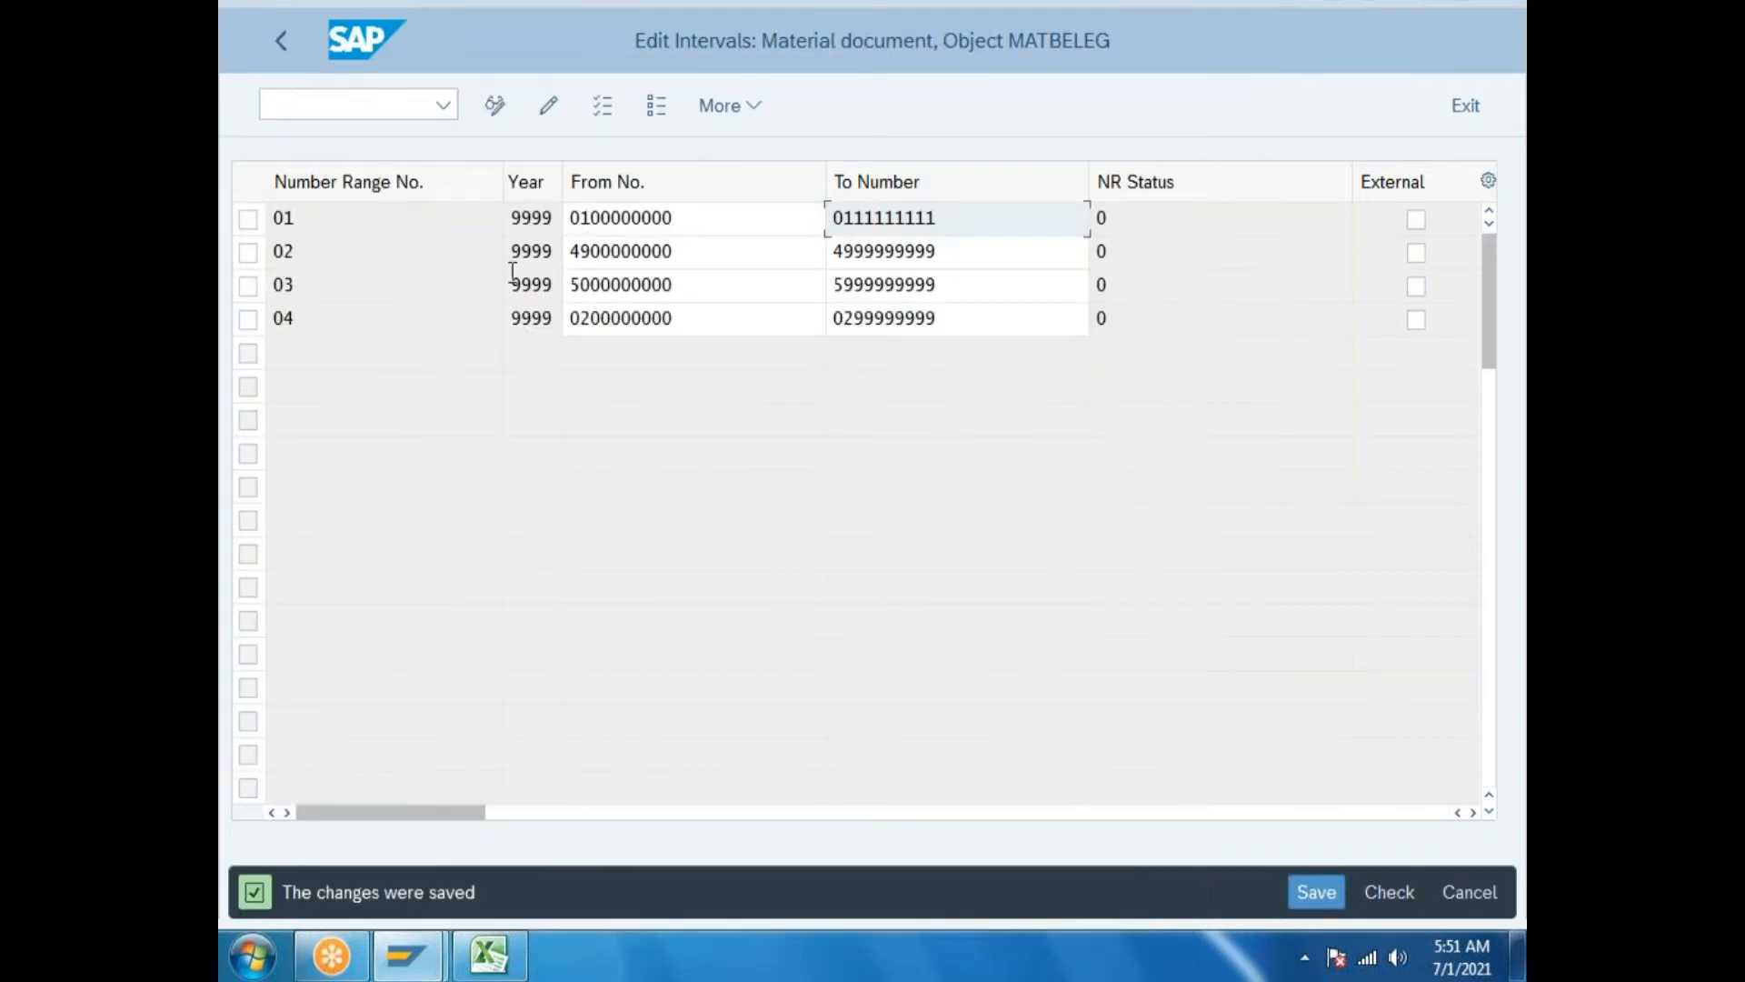
left_click(965, 224)
left_click_drag(965, 225, 799, 223)
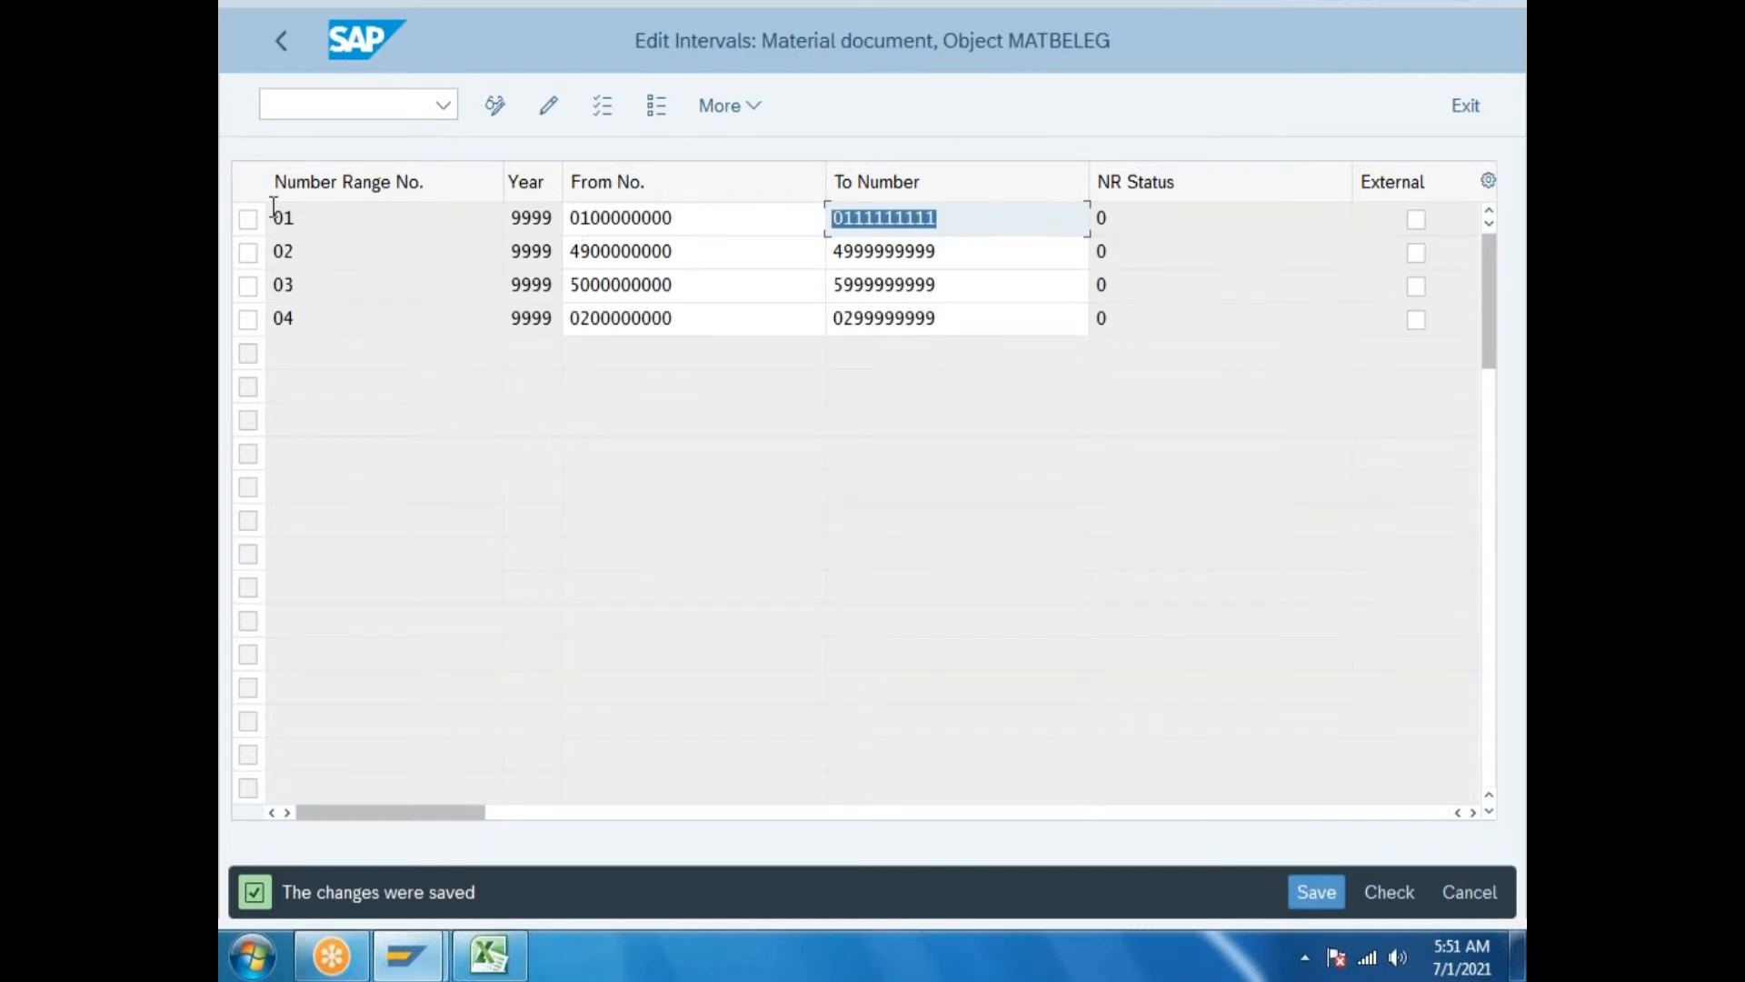
left_click(281, 40)
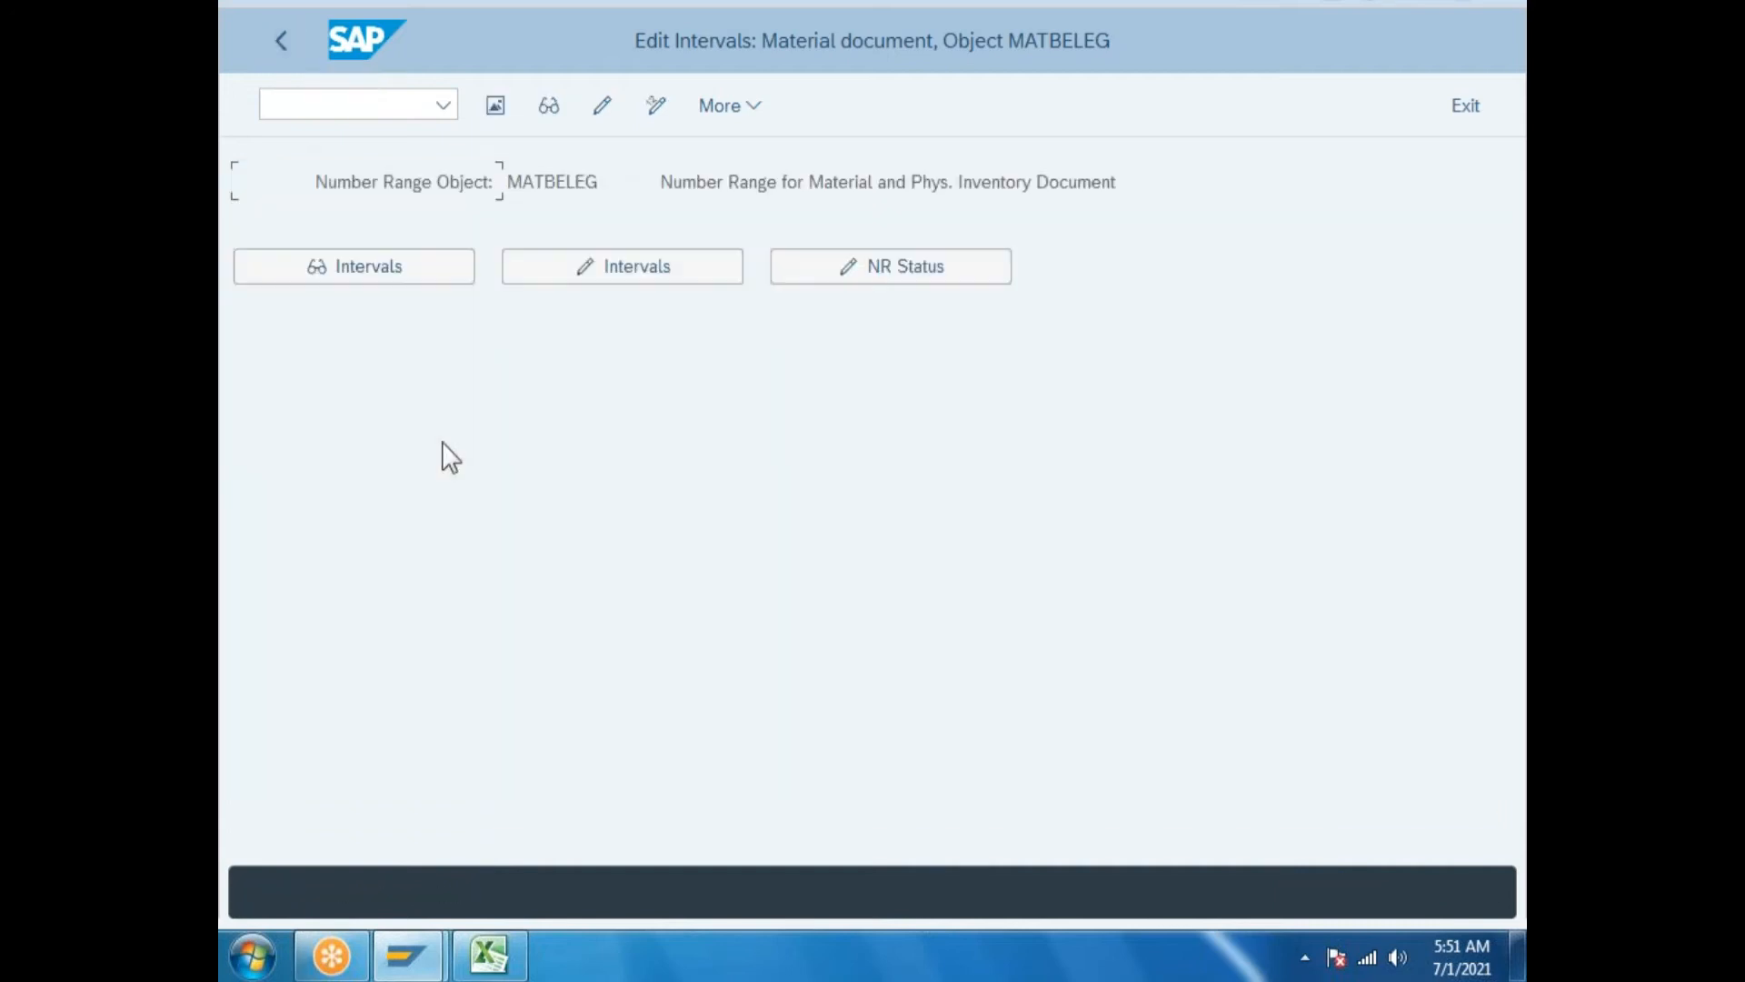
Insert a new MATBELEG group named 'gm physical inventory document numbe ranges'.
left_click(602, 106)
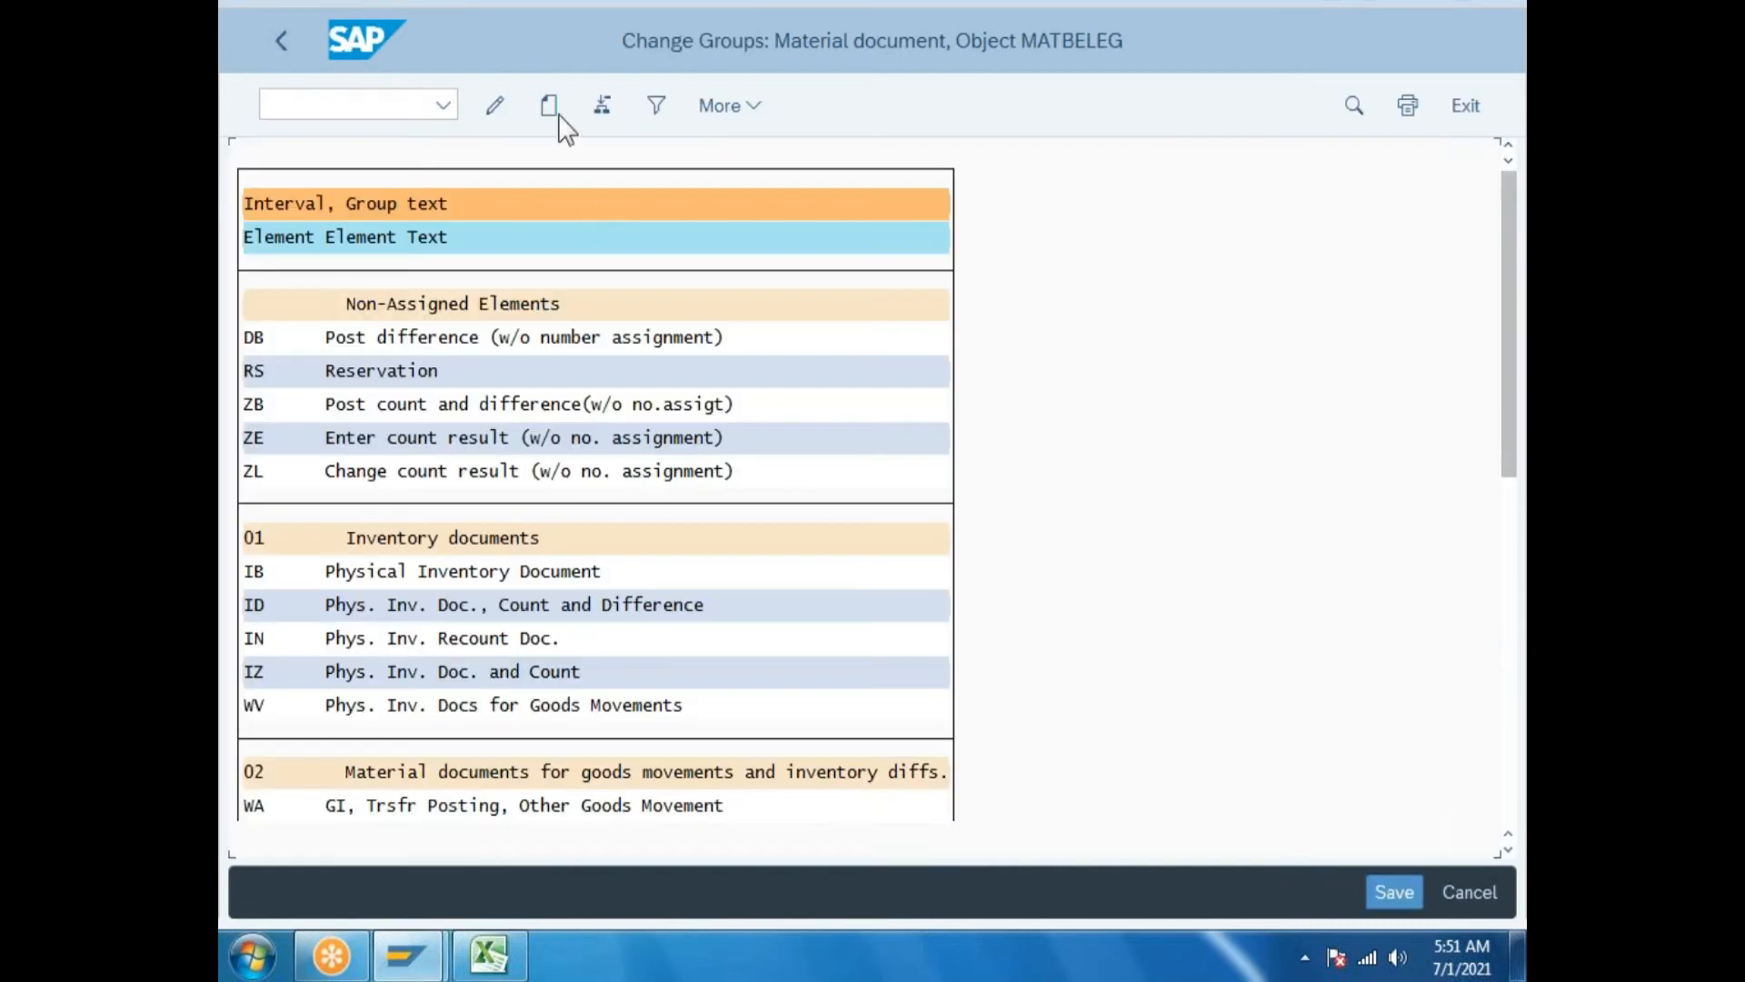
left_click(550, 111)
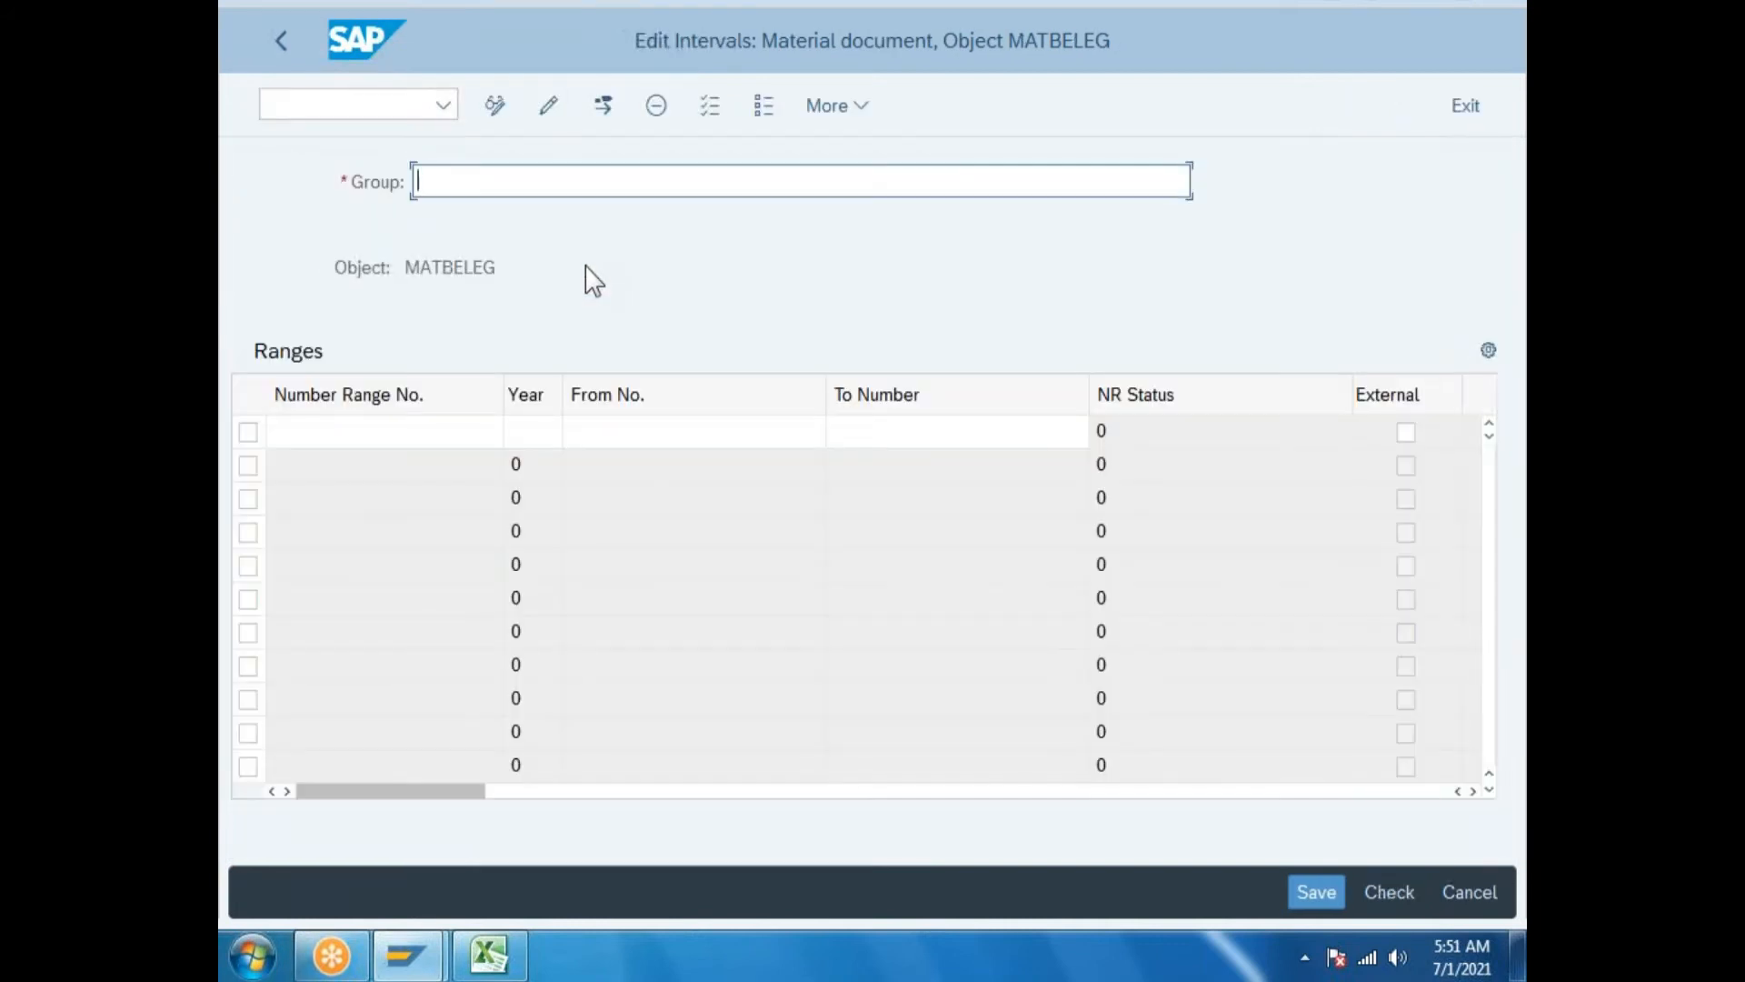
type("gm physical inventory docu")
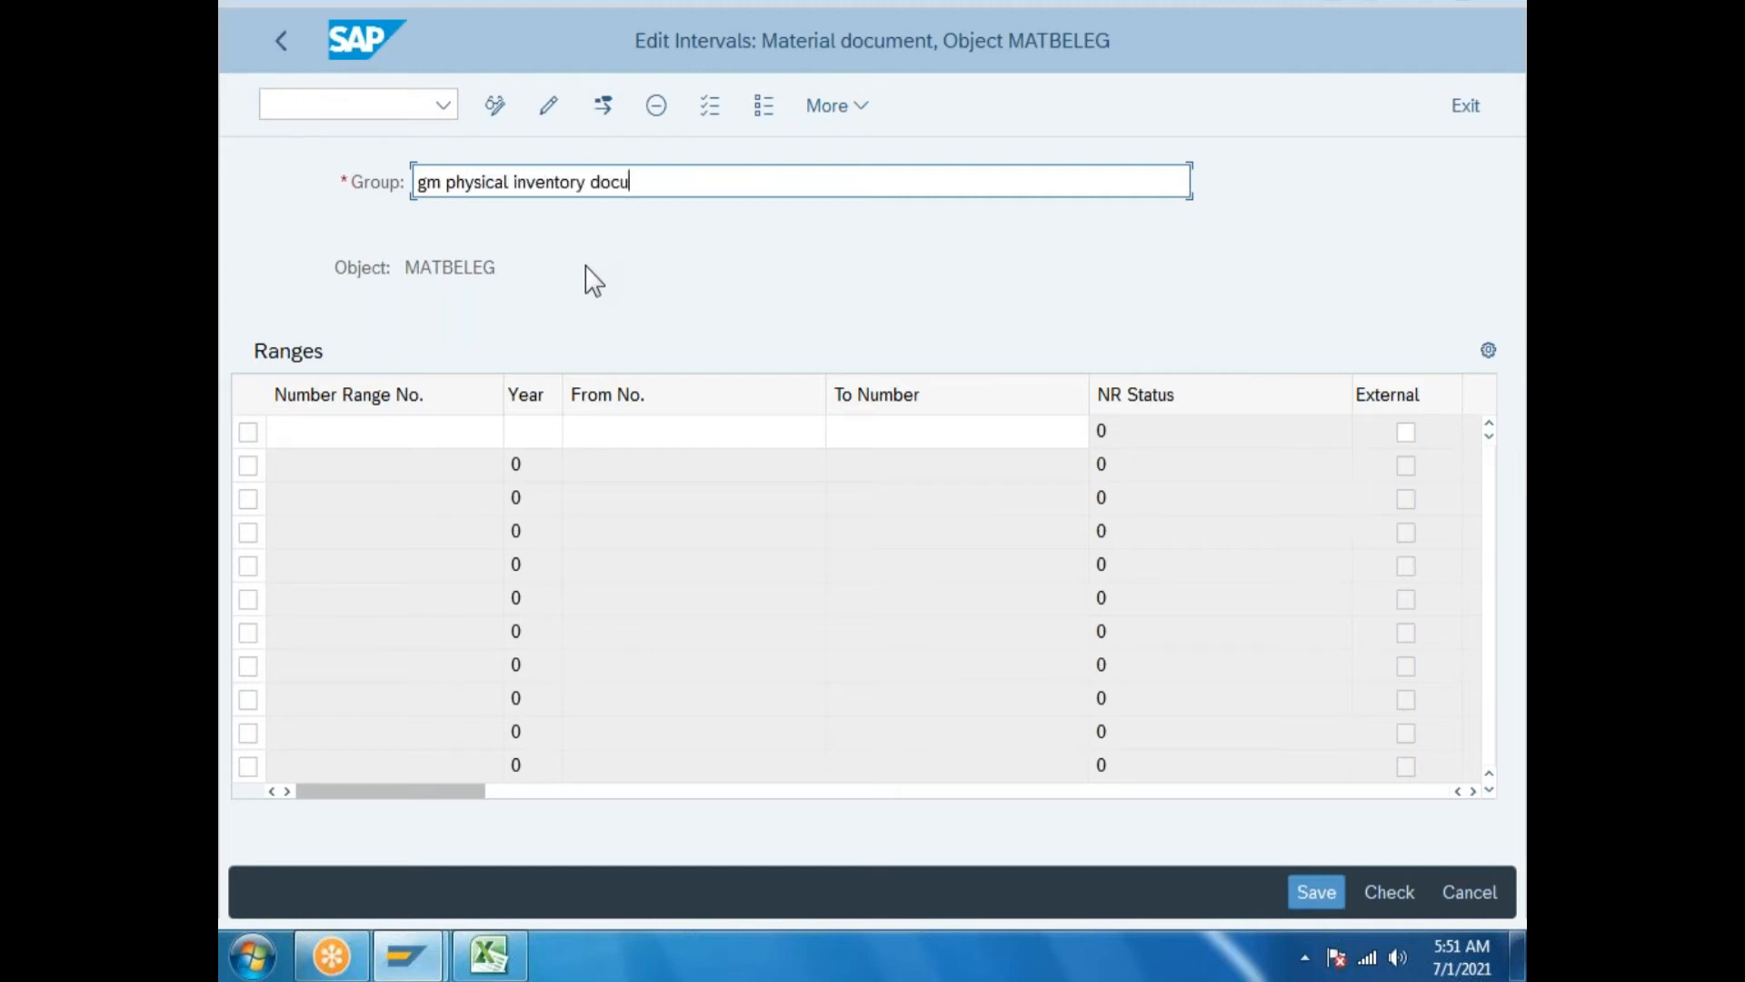
type("ment numbe ranges")
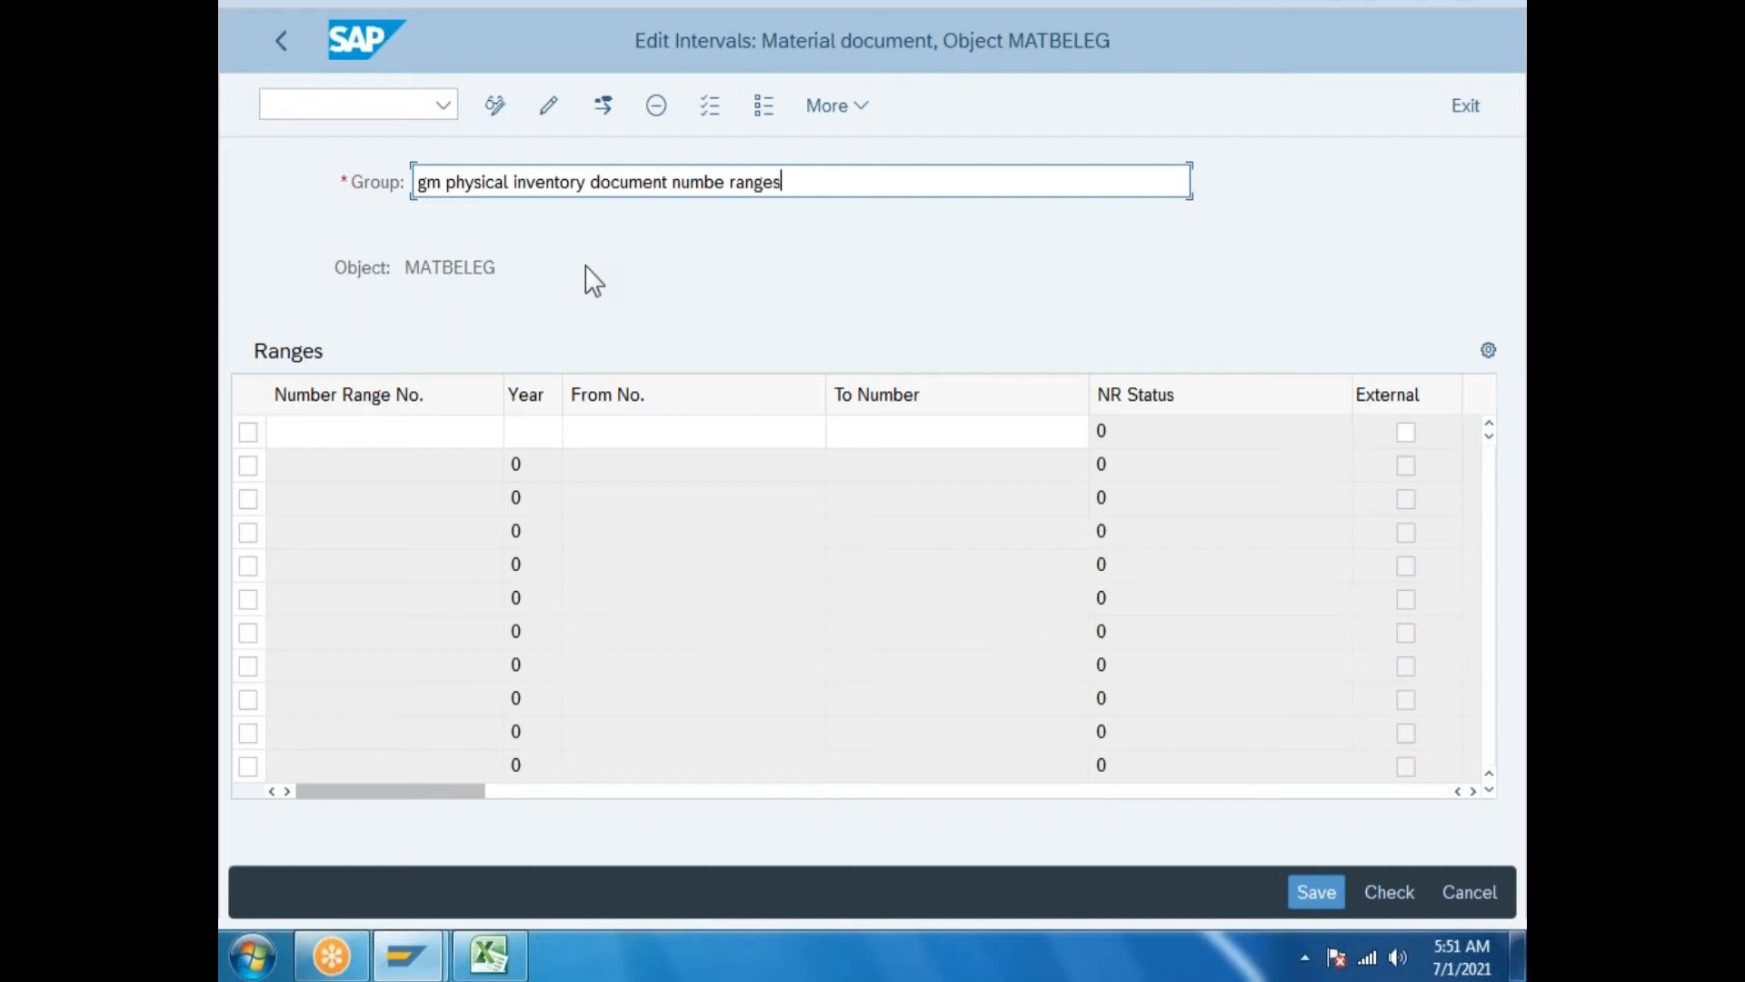
left_click(438, 439)
type("05")
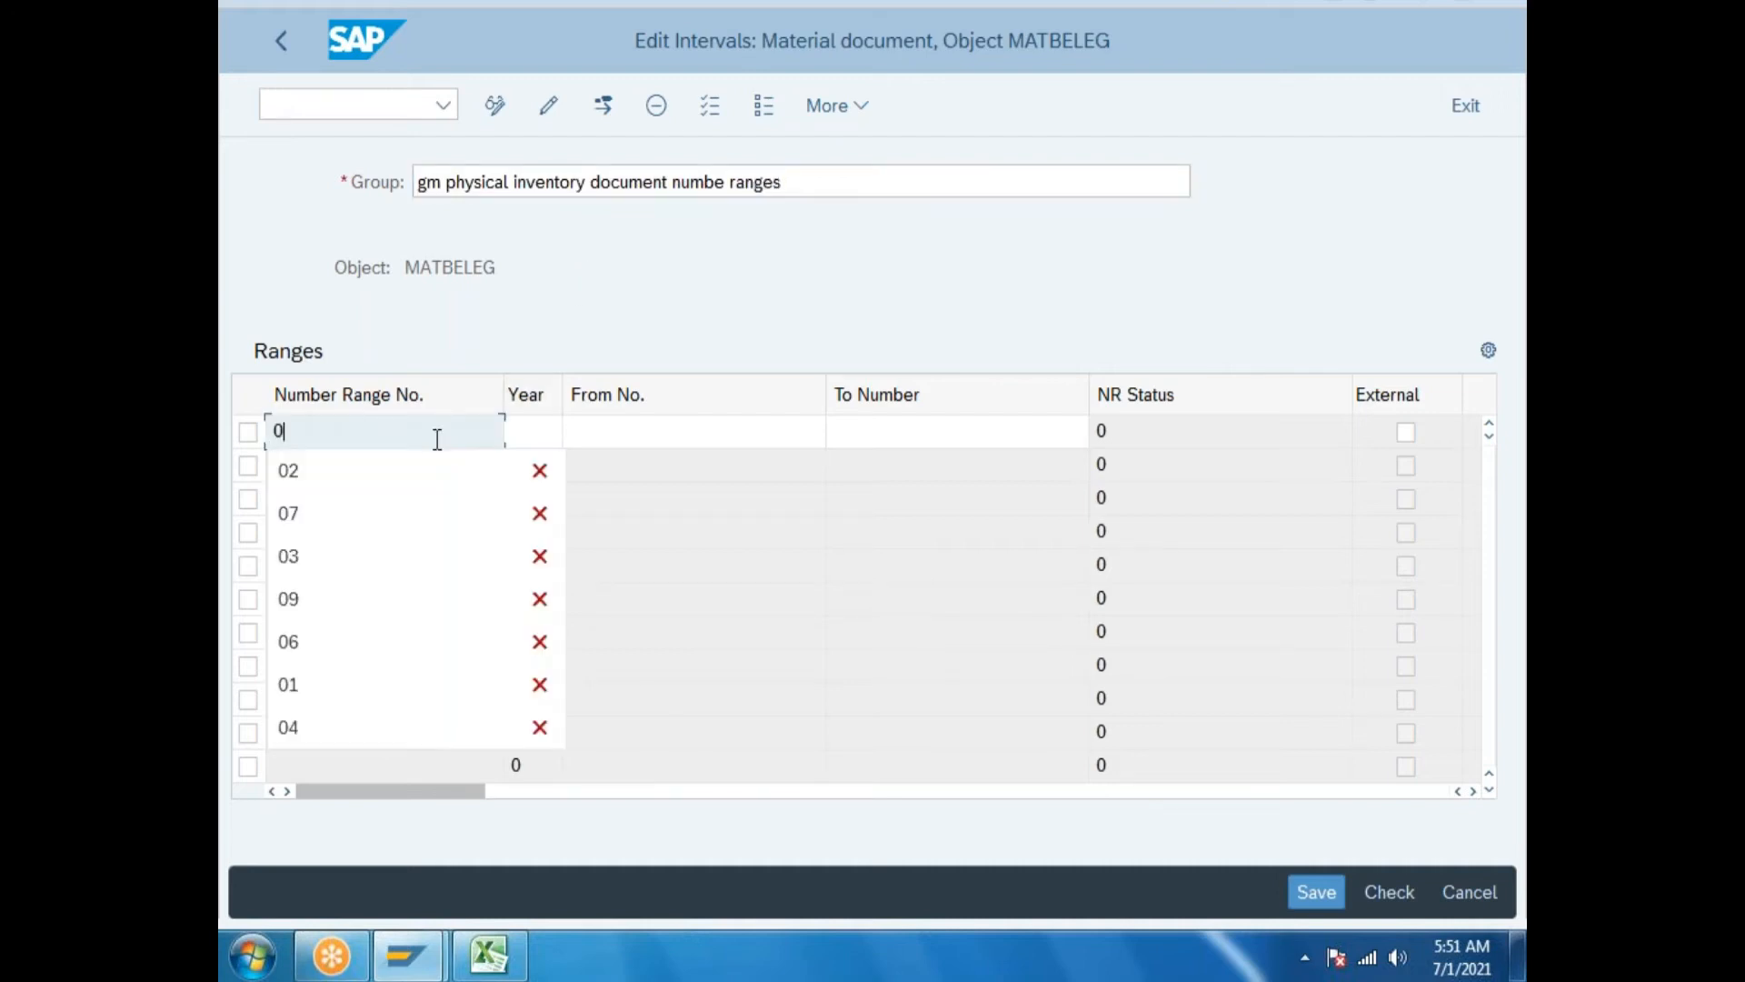
left_click(542, 438)
type("2021")
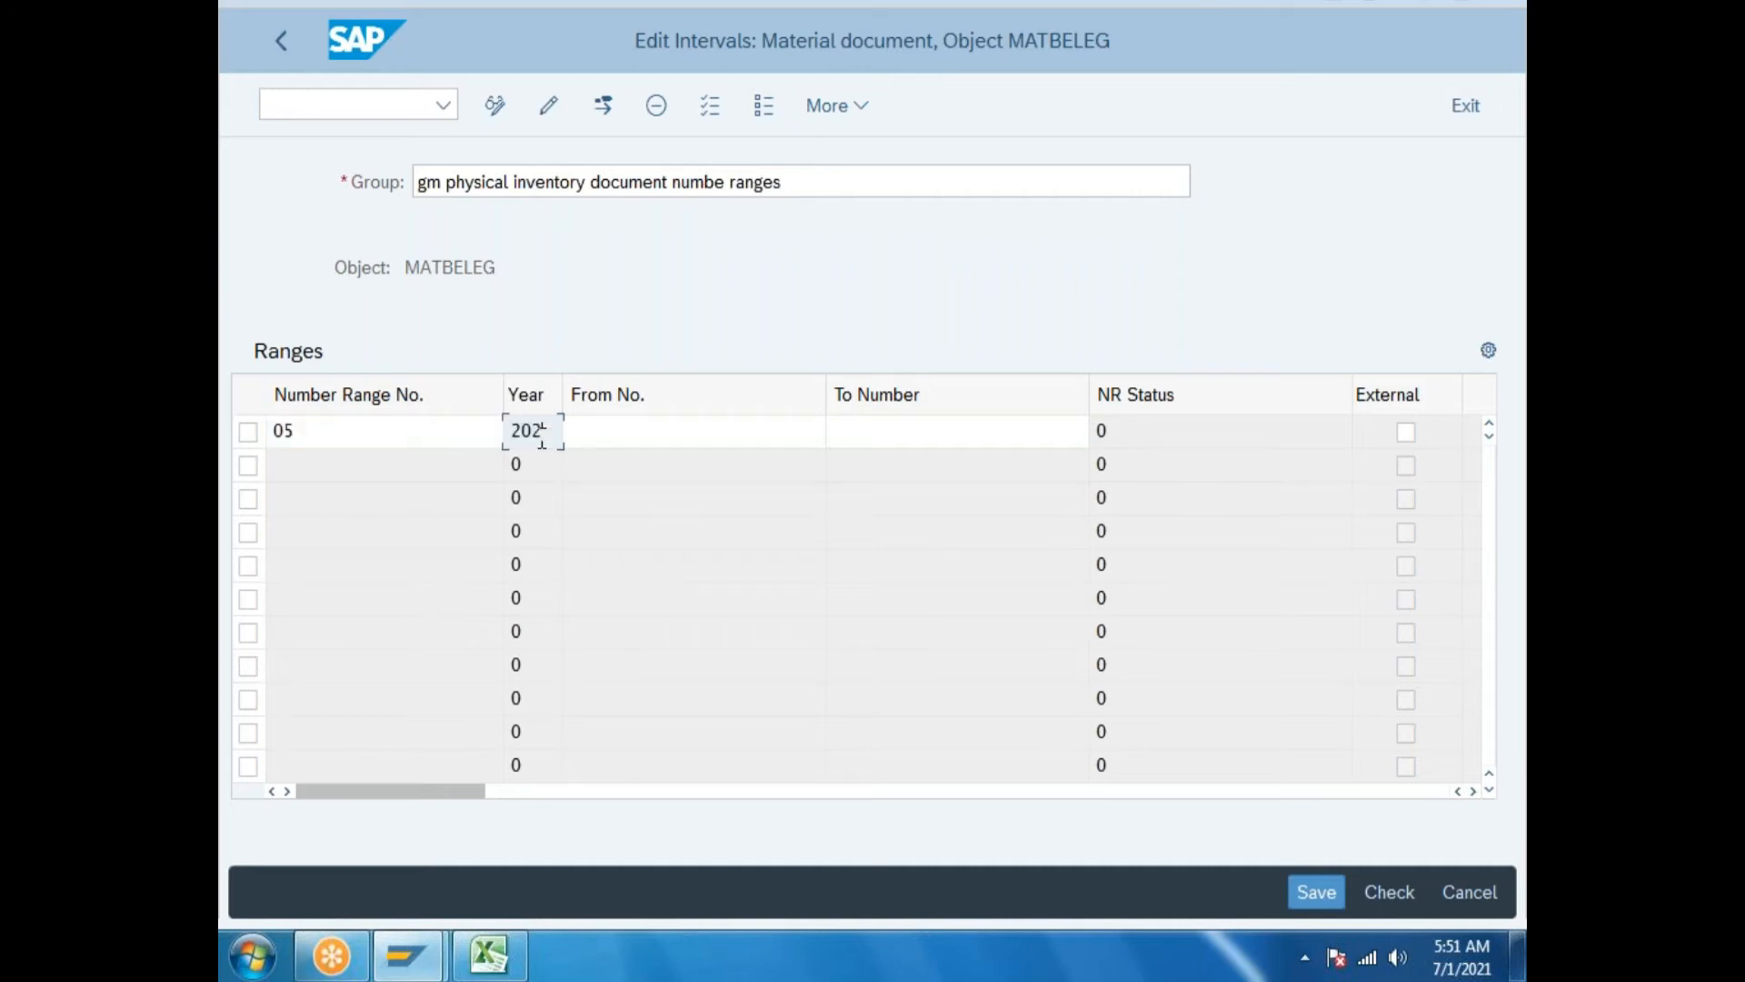
left_click(664, 436)
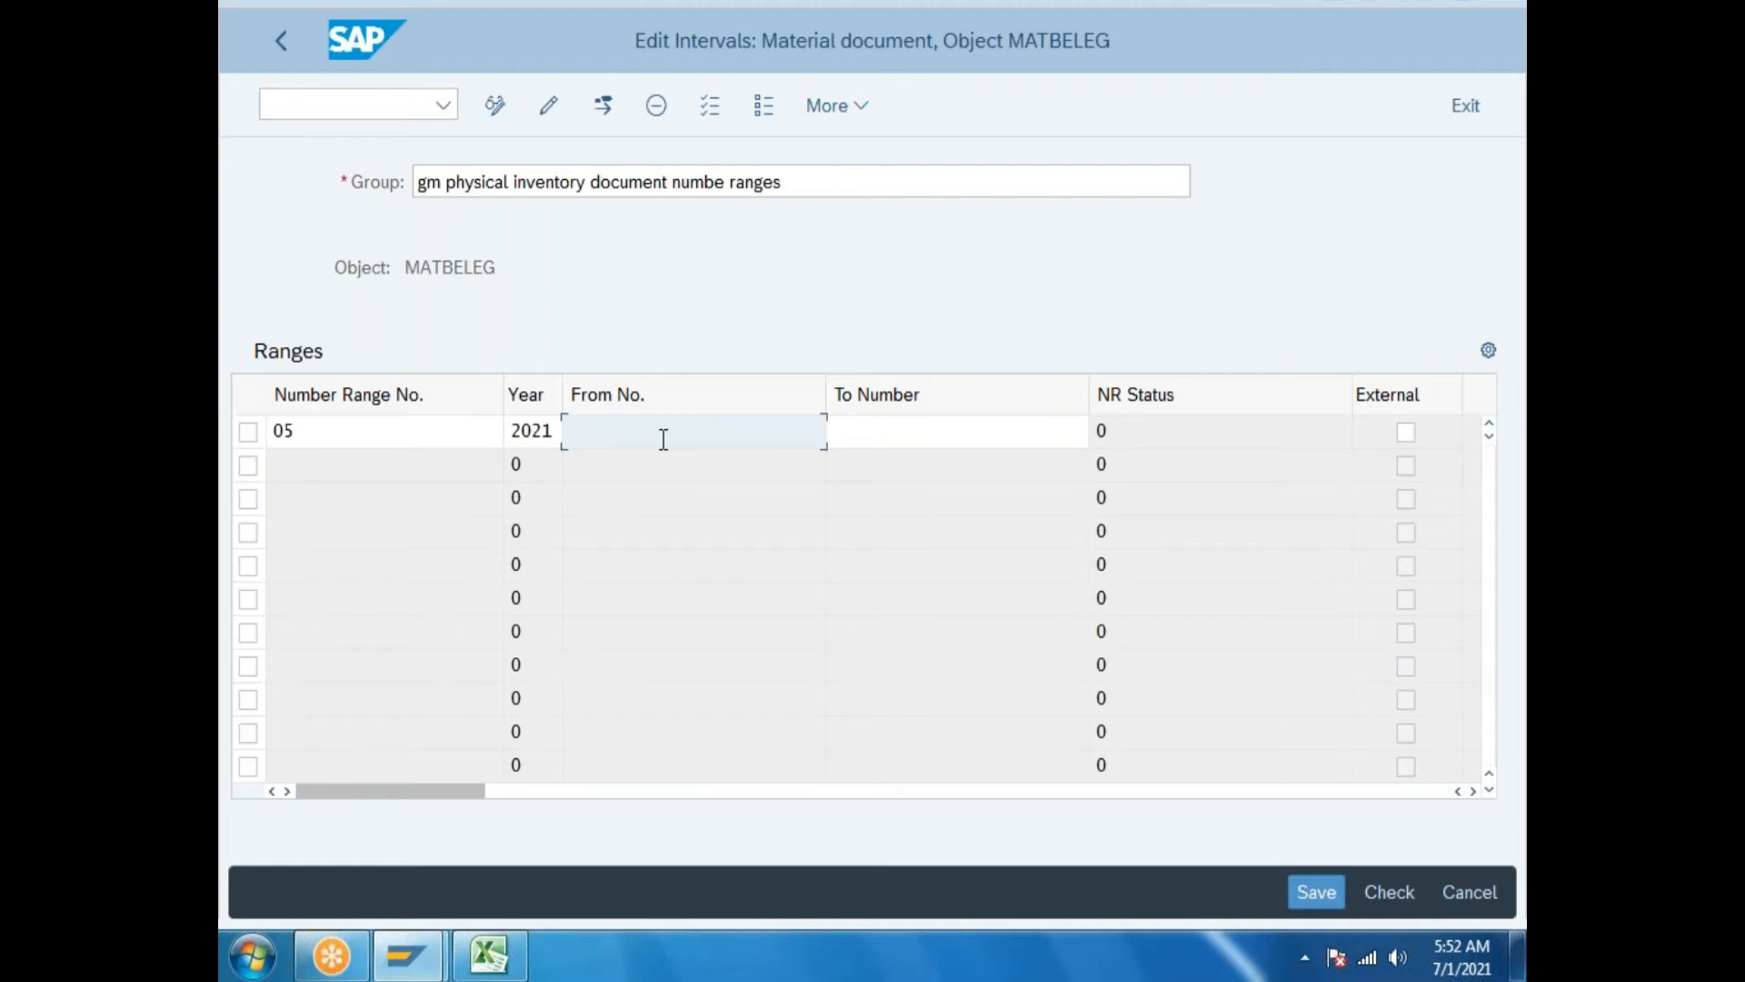
type("1333333333")
left_click(955, 432)
type("1")
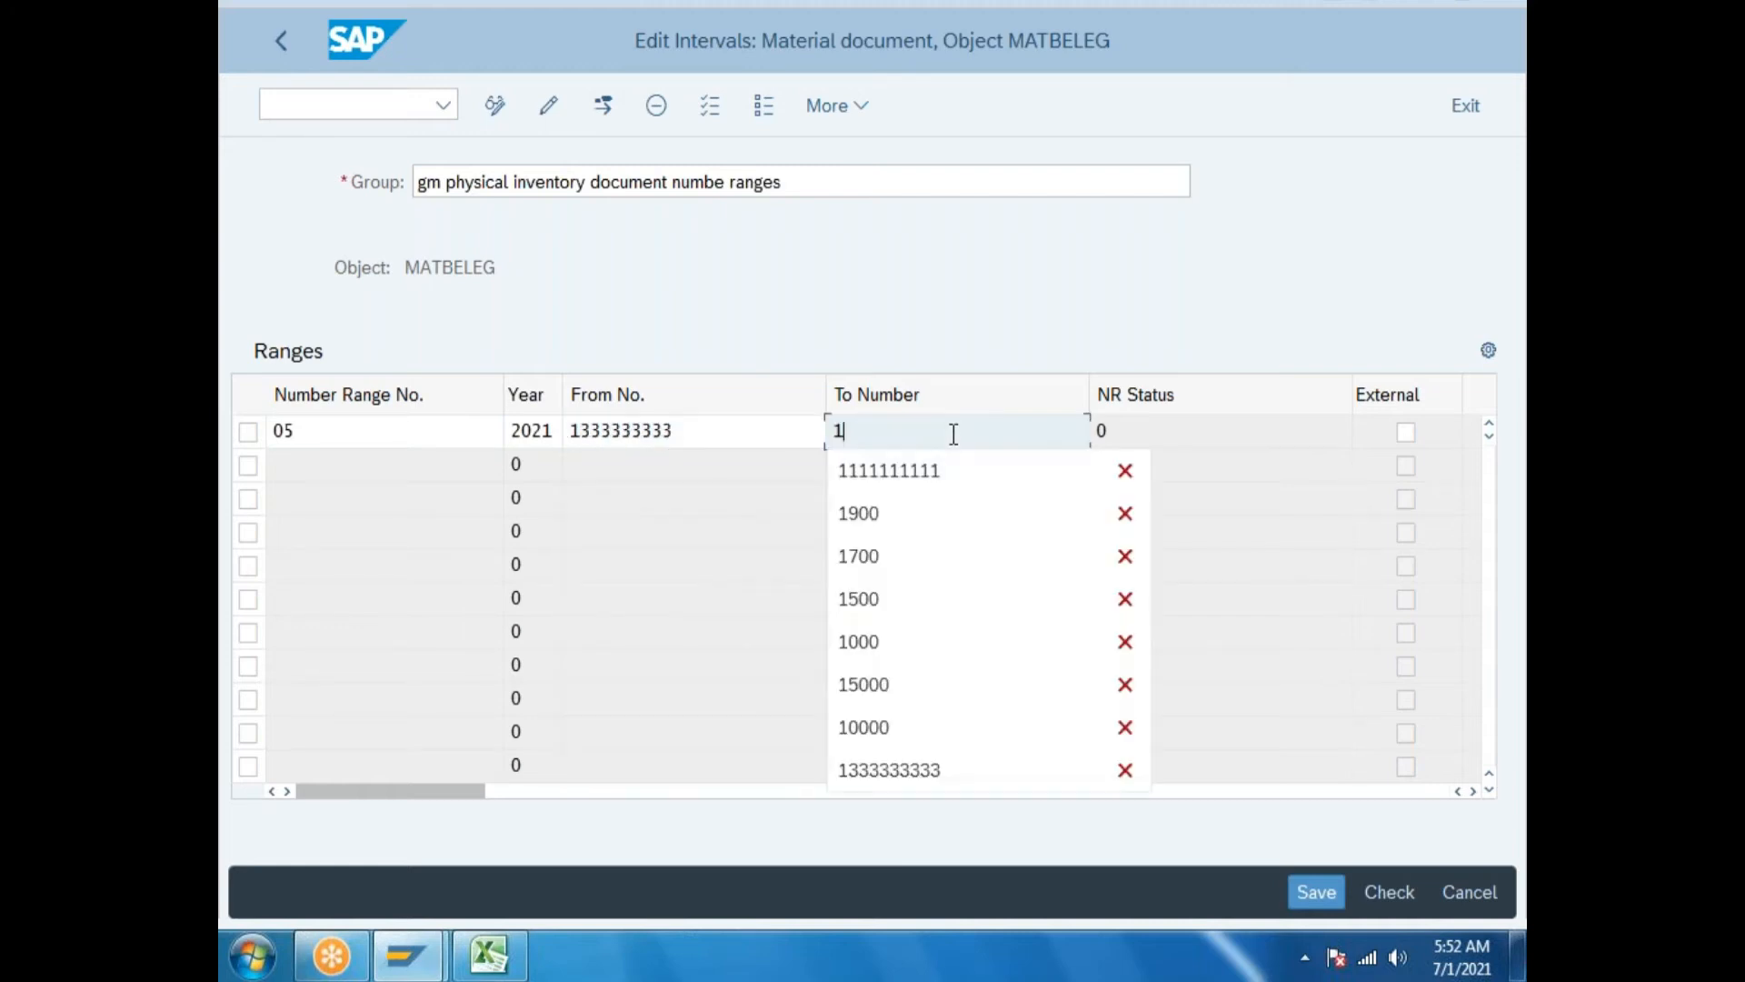
type("222222222")
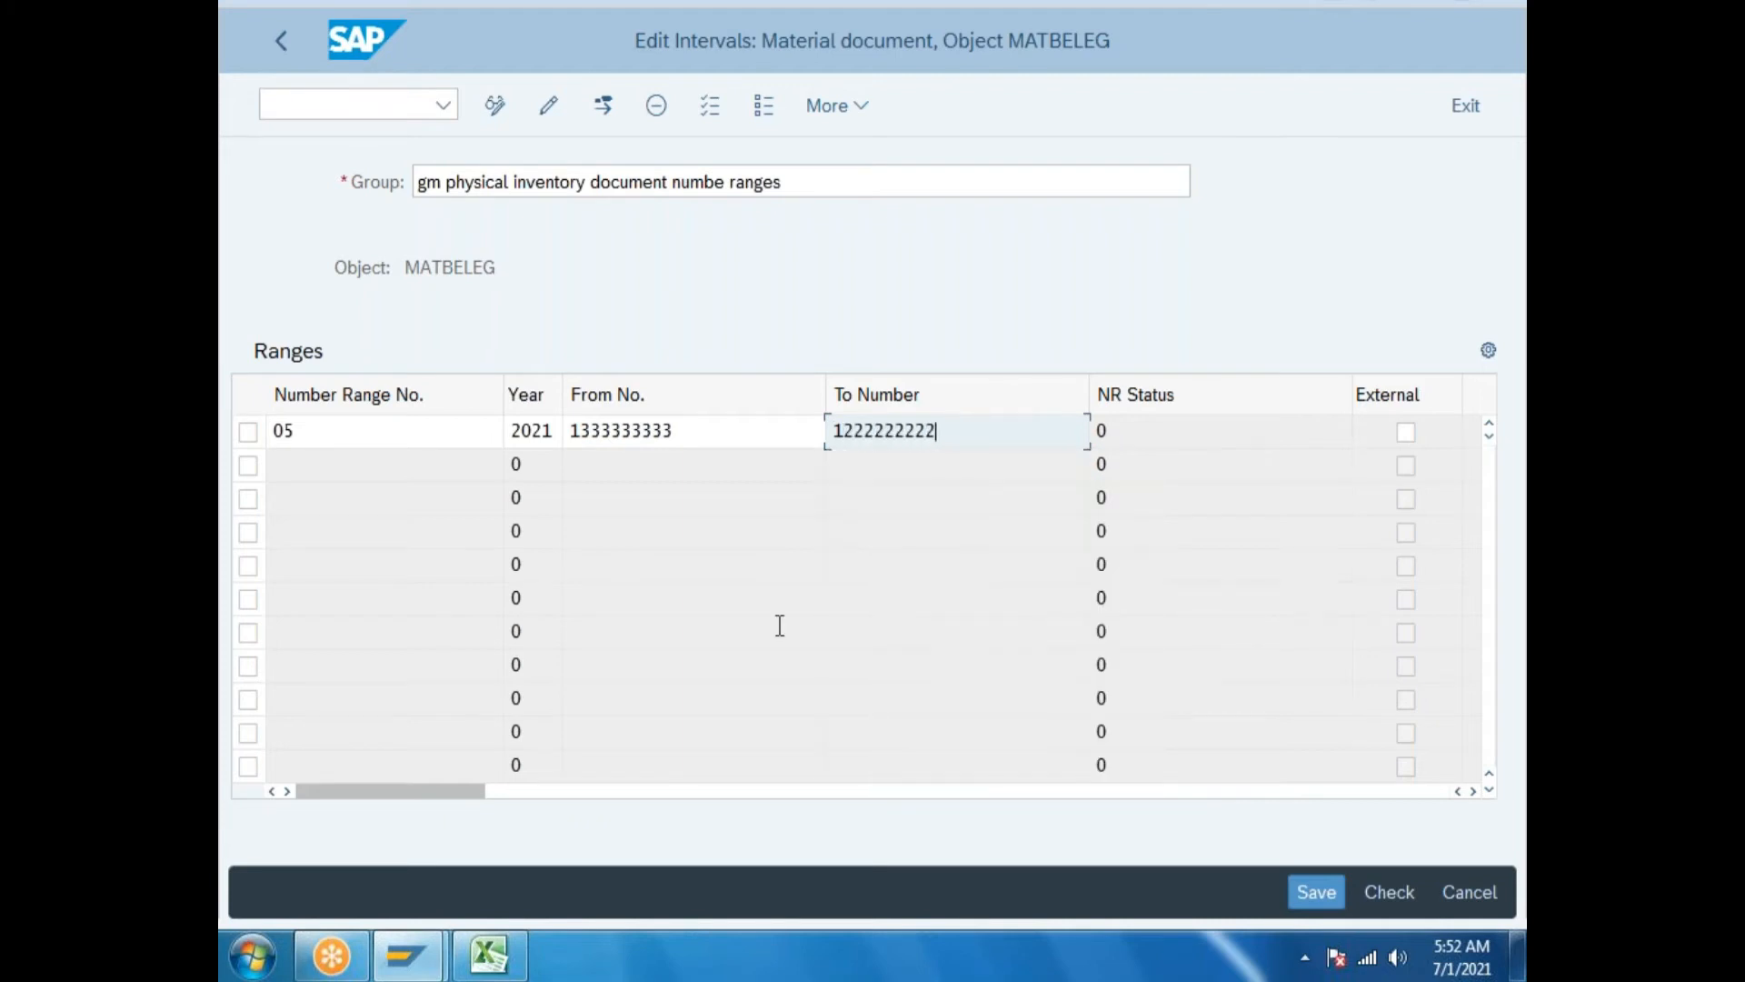
left_click_drag(841, 431, 1001, 465)
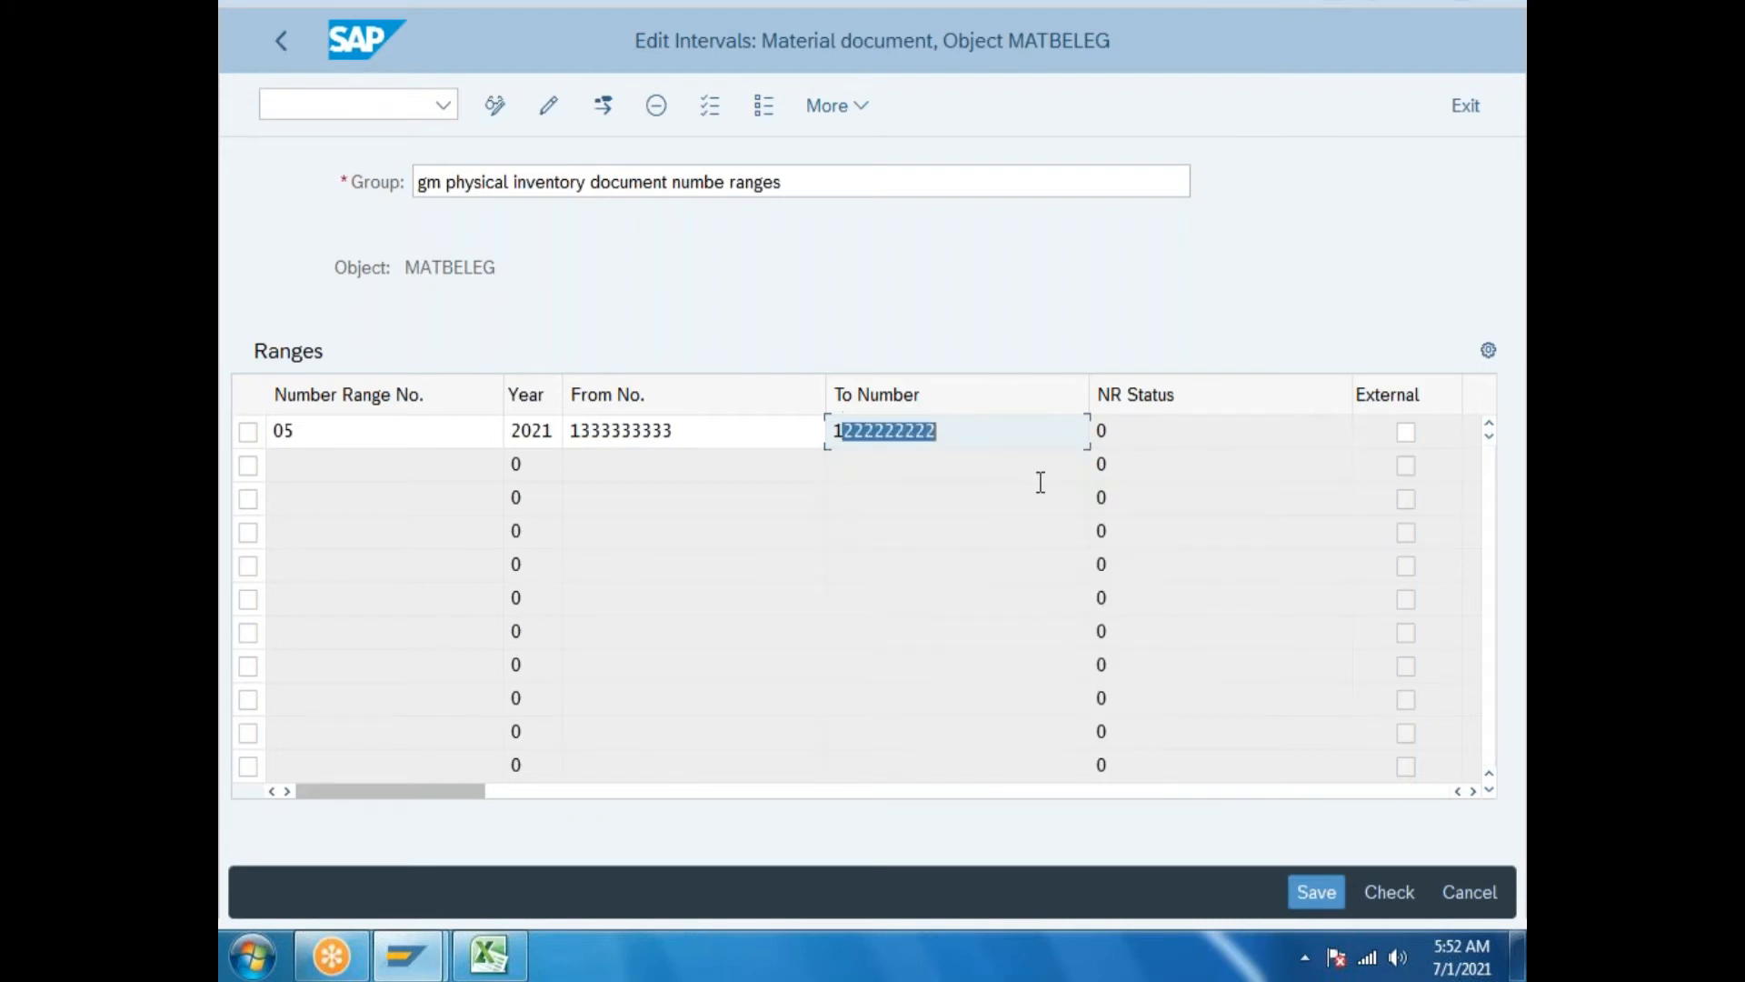
type("2")
left_click_drag(844, 431, 938, 471)
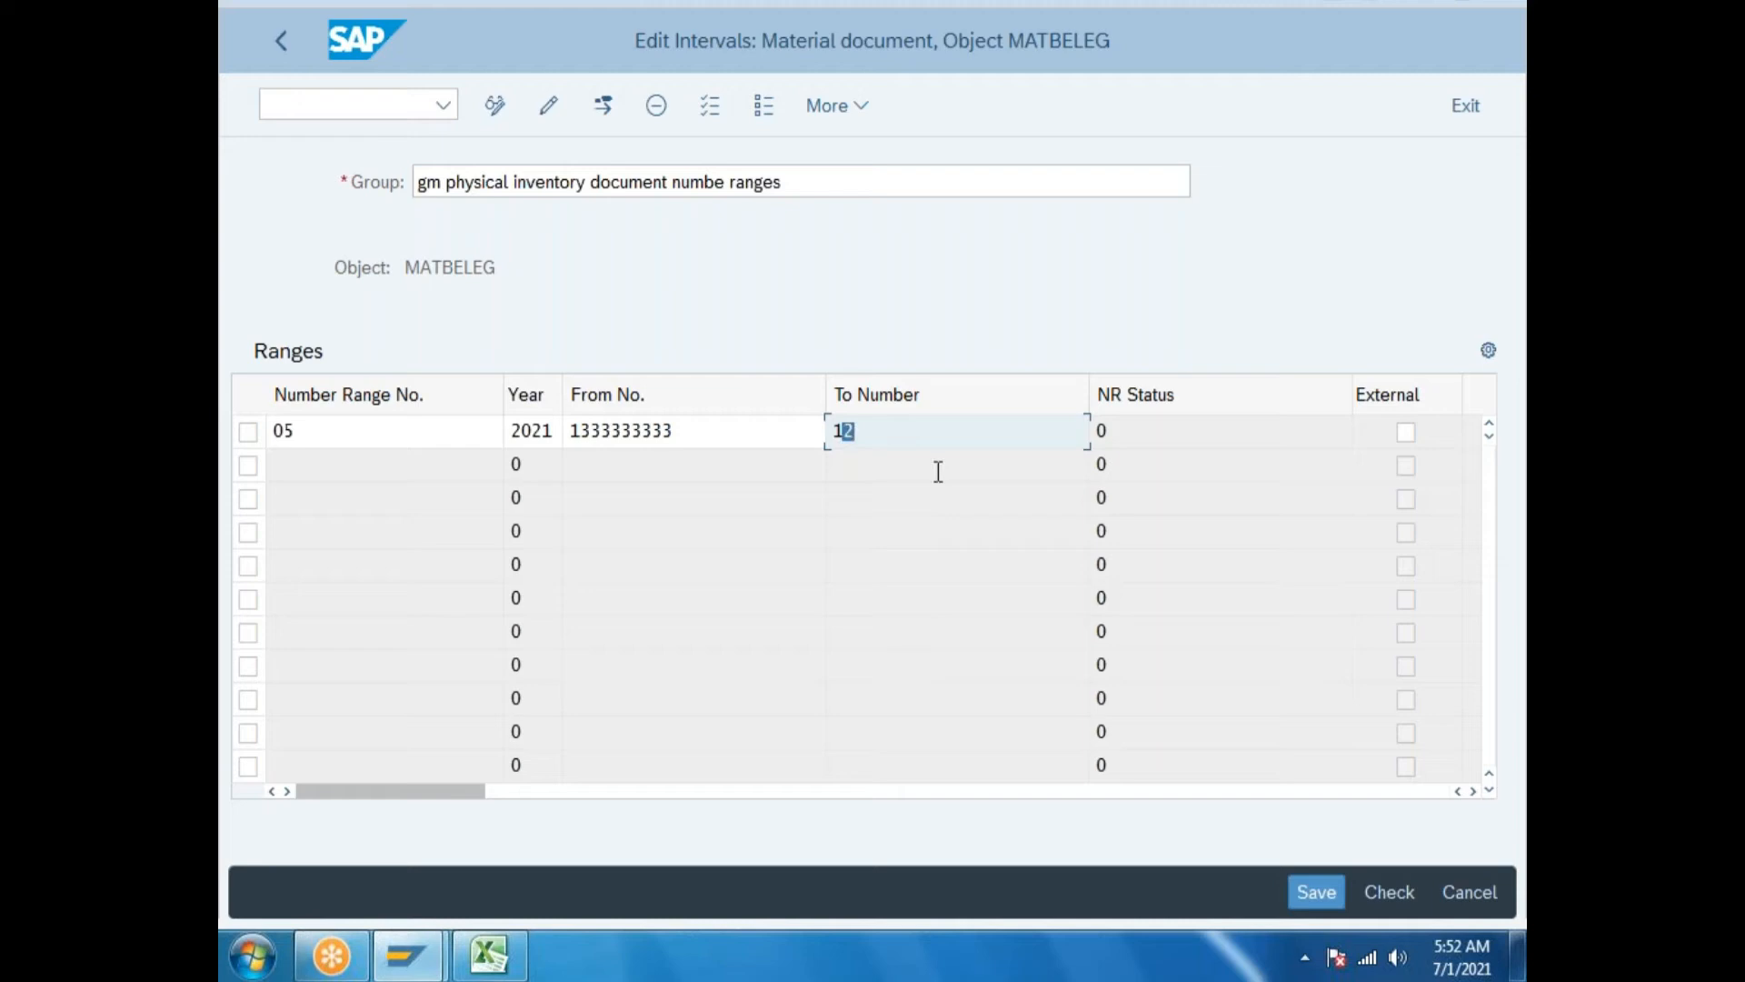
type("444444444")
left_click_drag(556, 433, 471, 438)
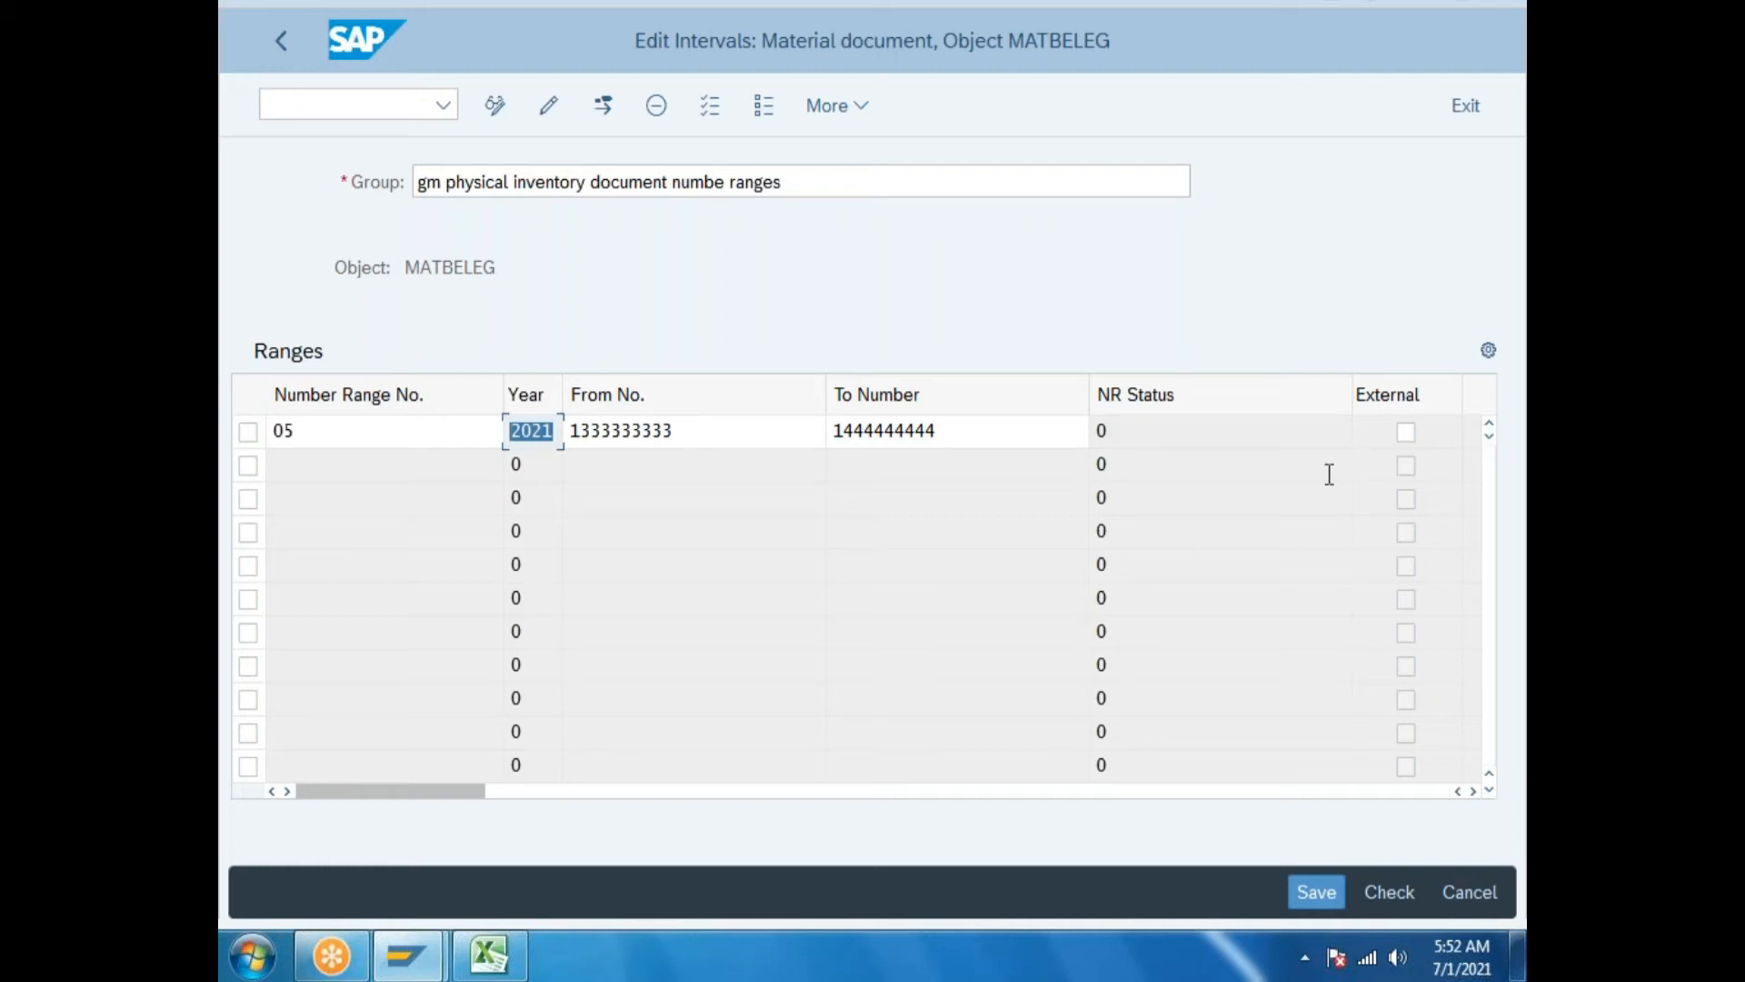
key("Return")
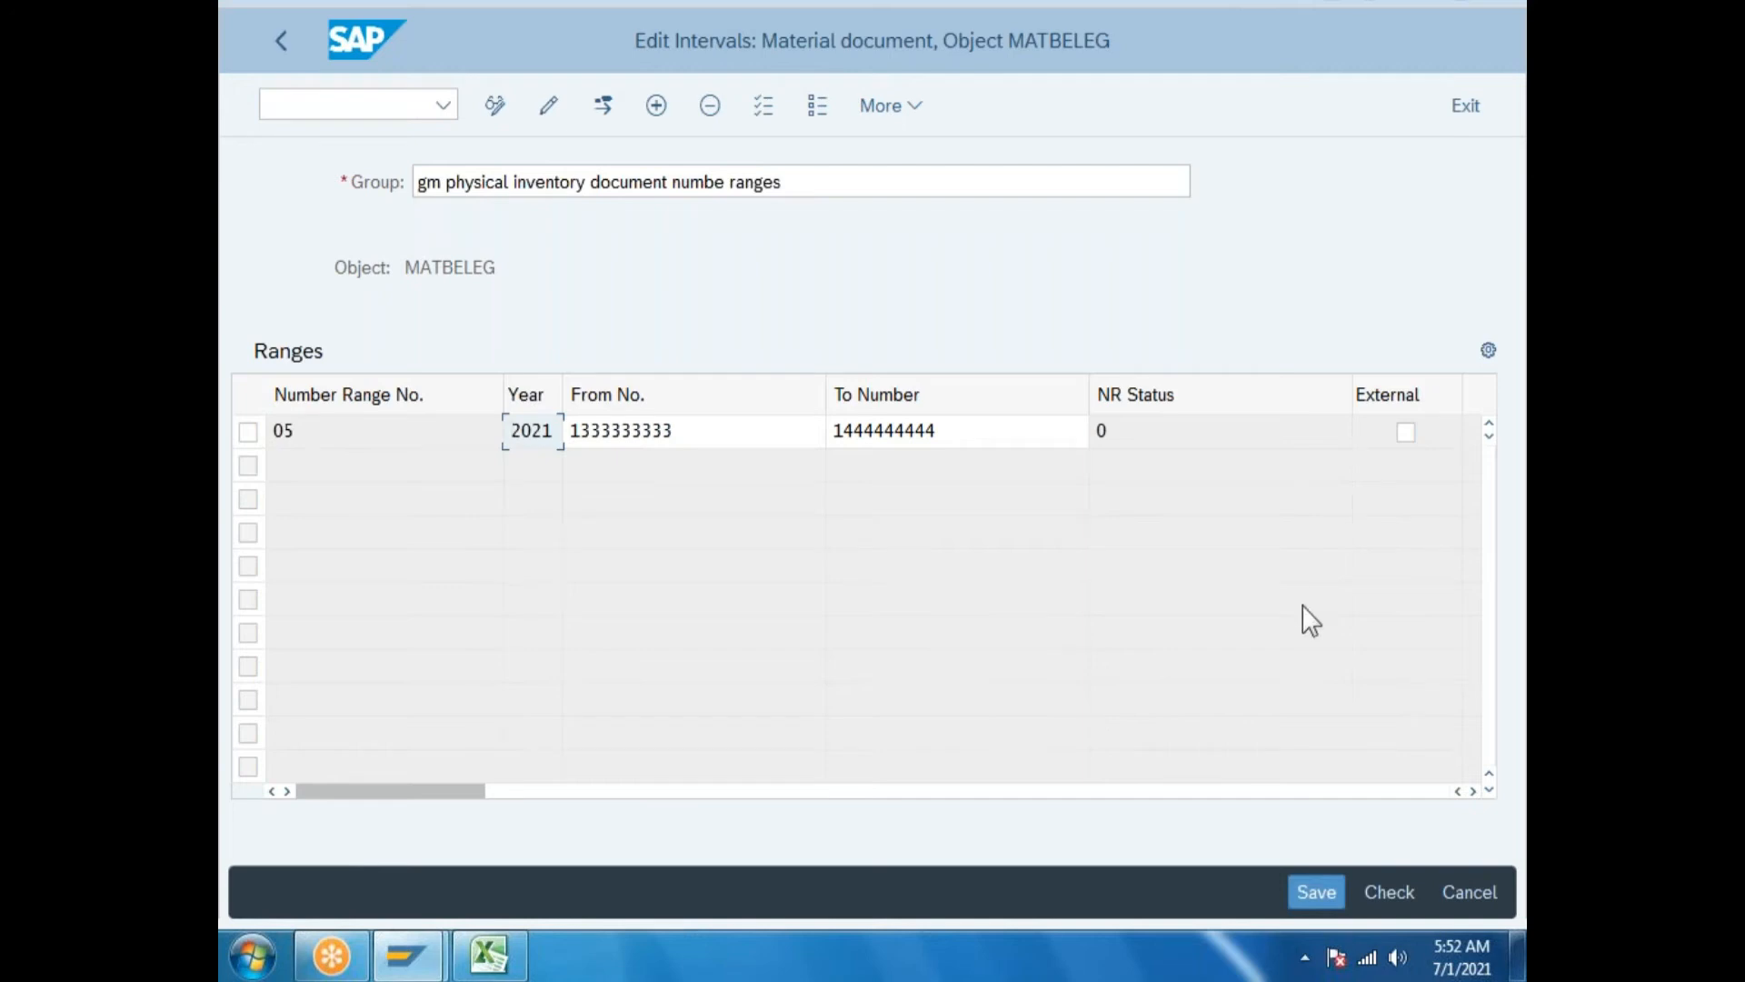
left_click(1323, 886)
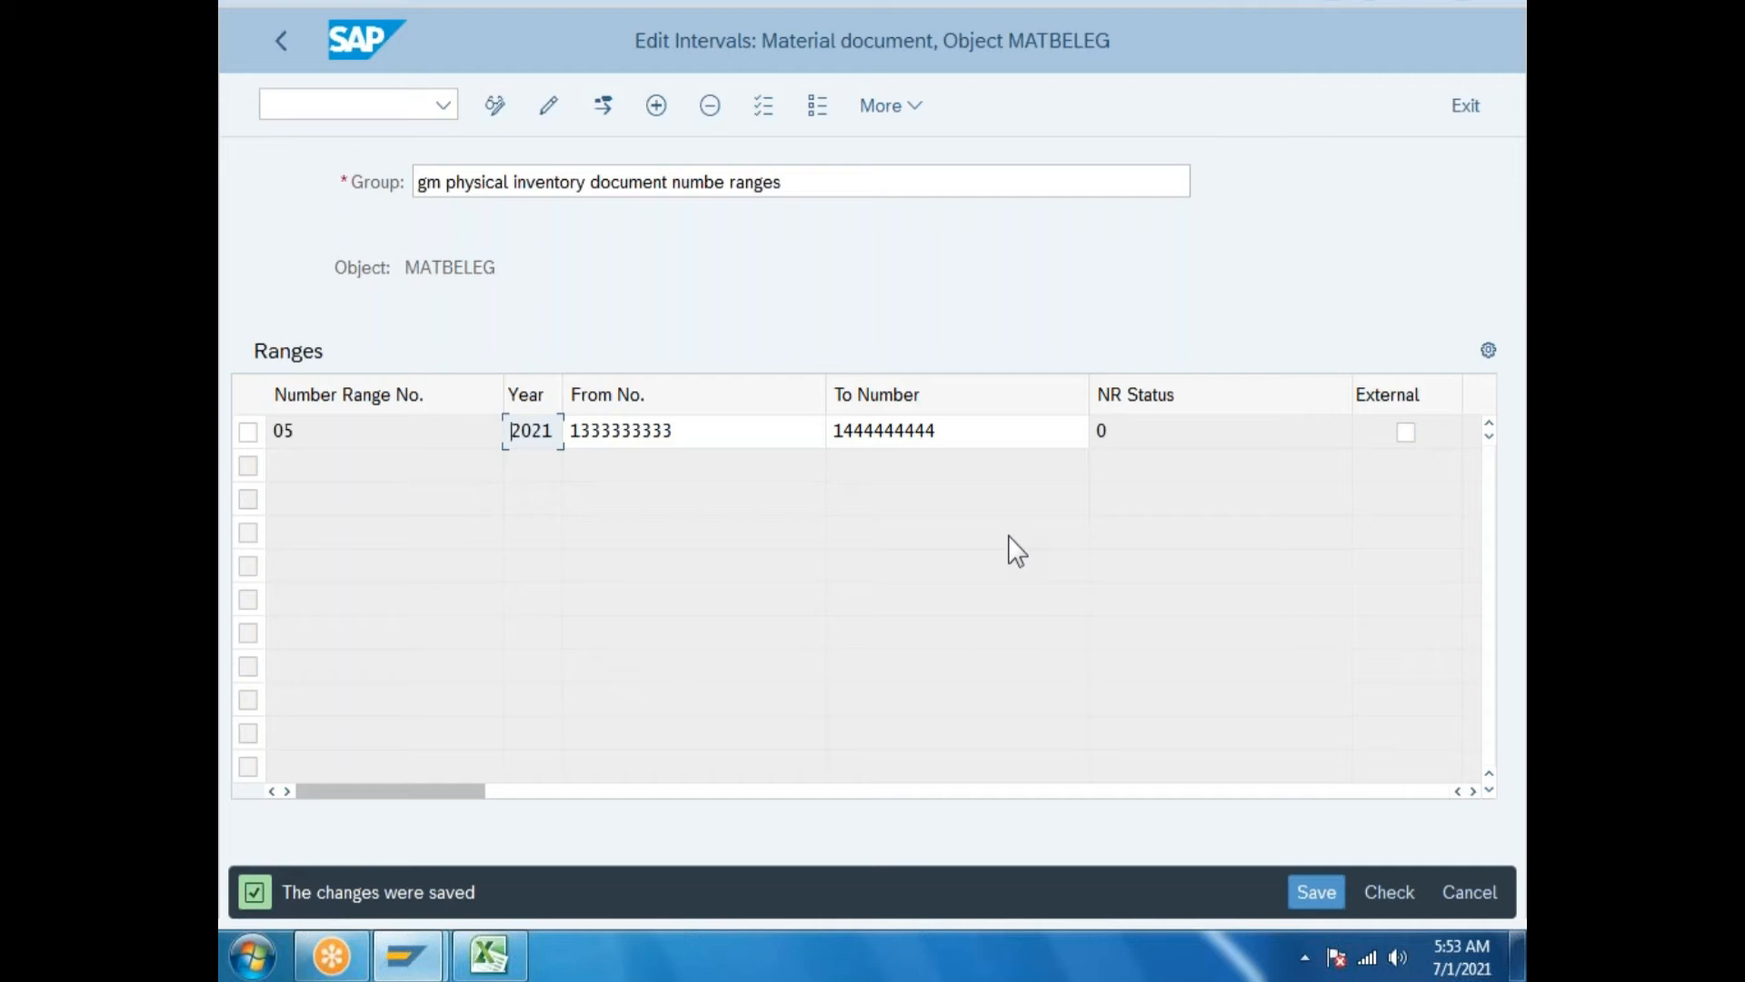
Save the interval changes when leaving interval editing, then select the new group 05.
left_click(277, 41)
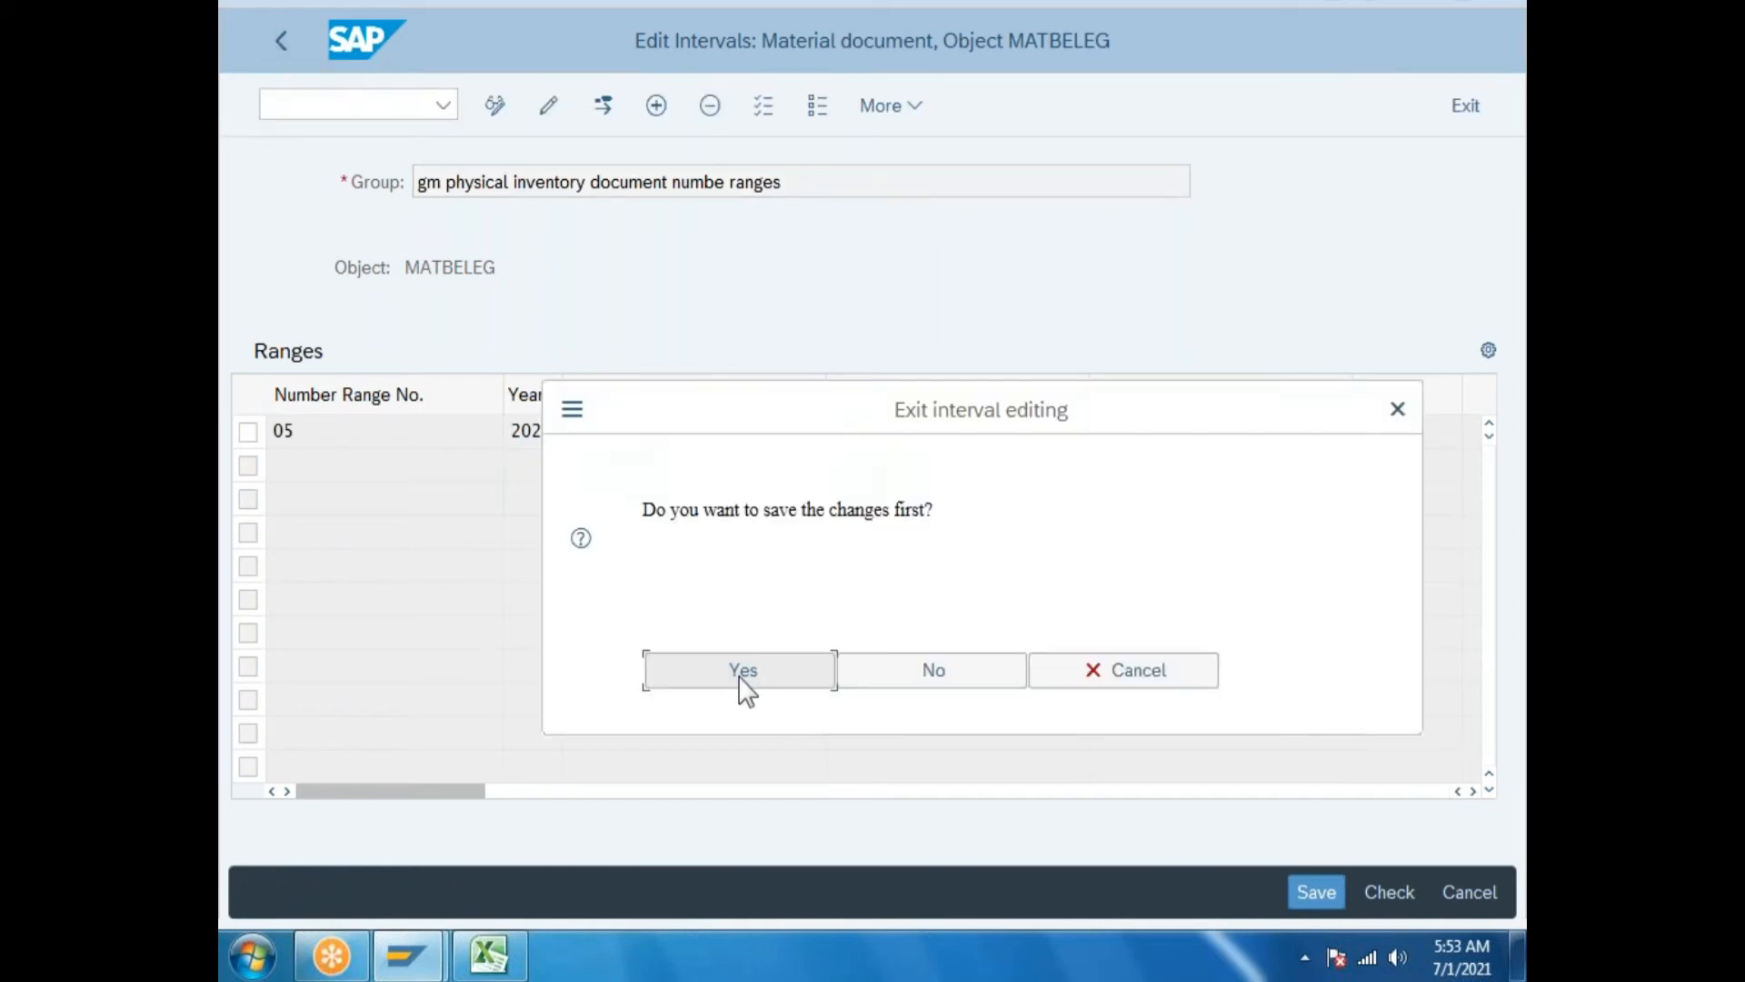
left_click(739, 678)
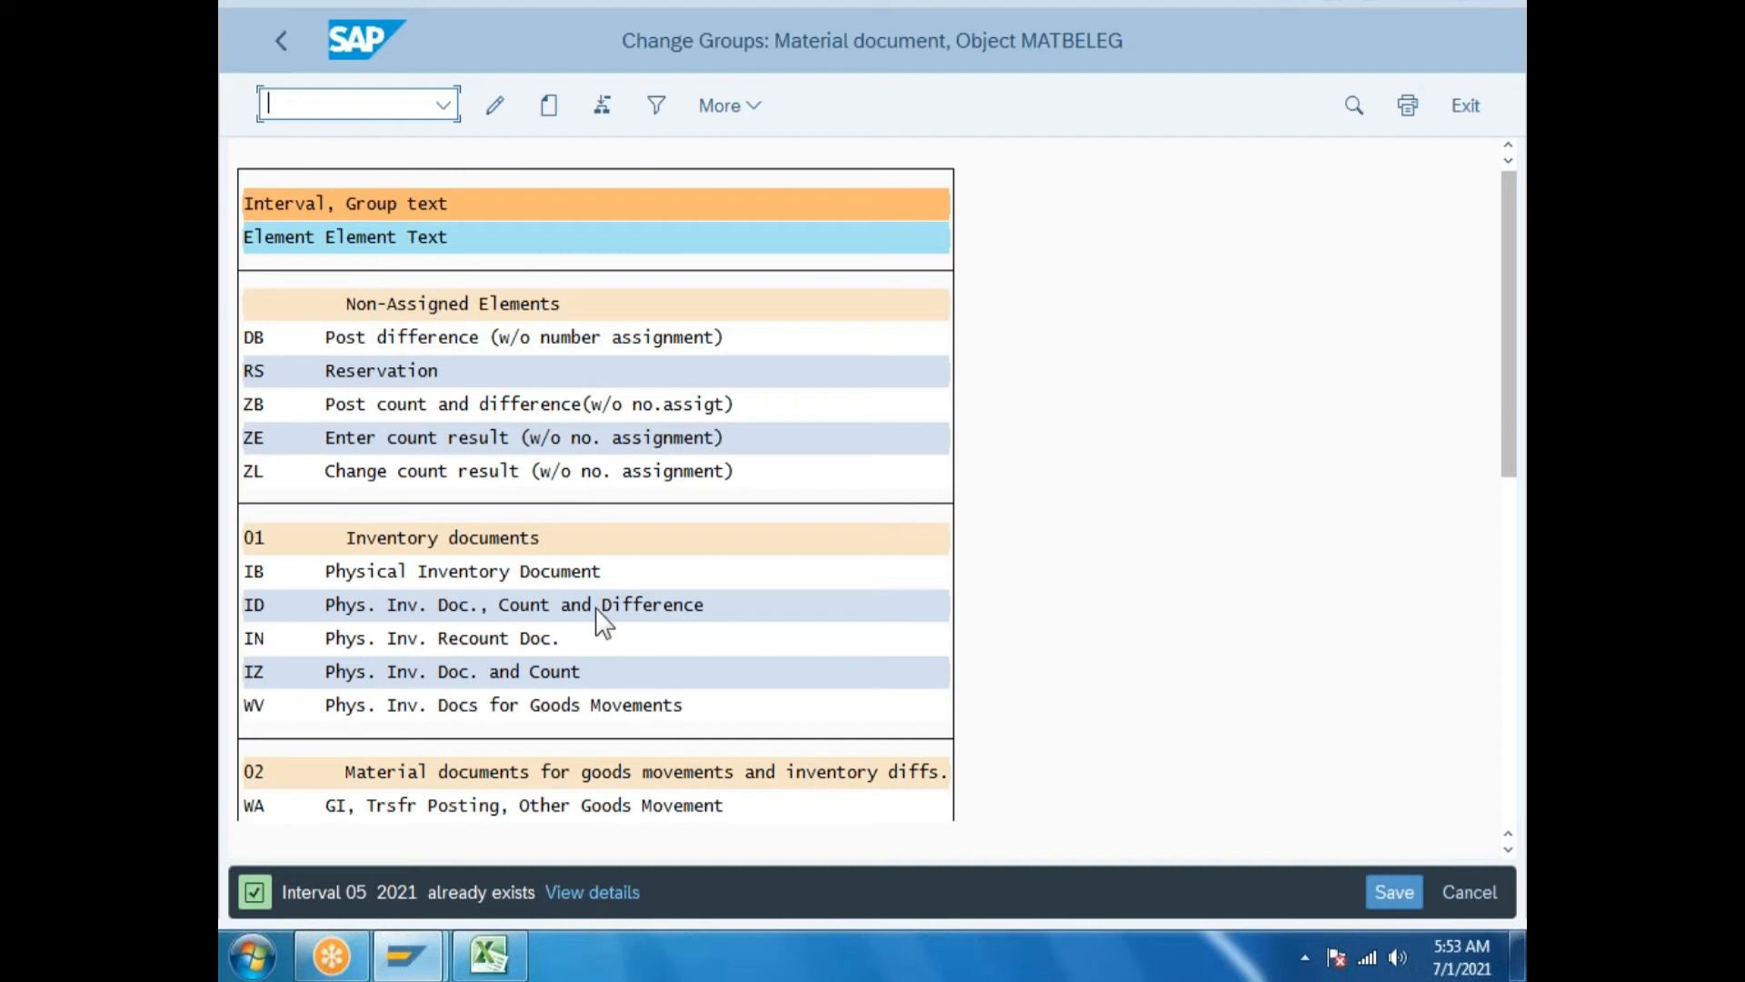
left_click_drag(1510, 374, 1511, 799)
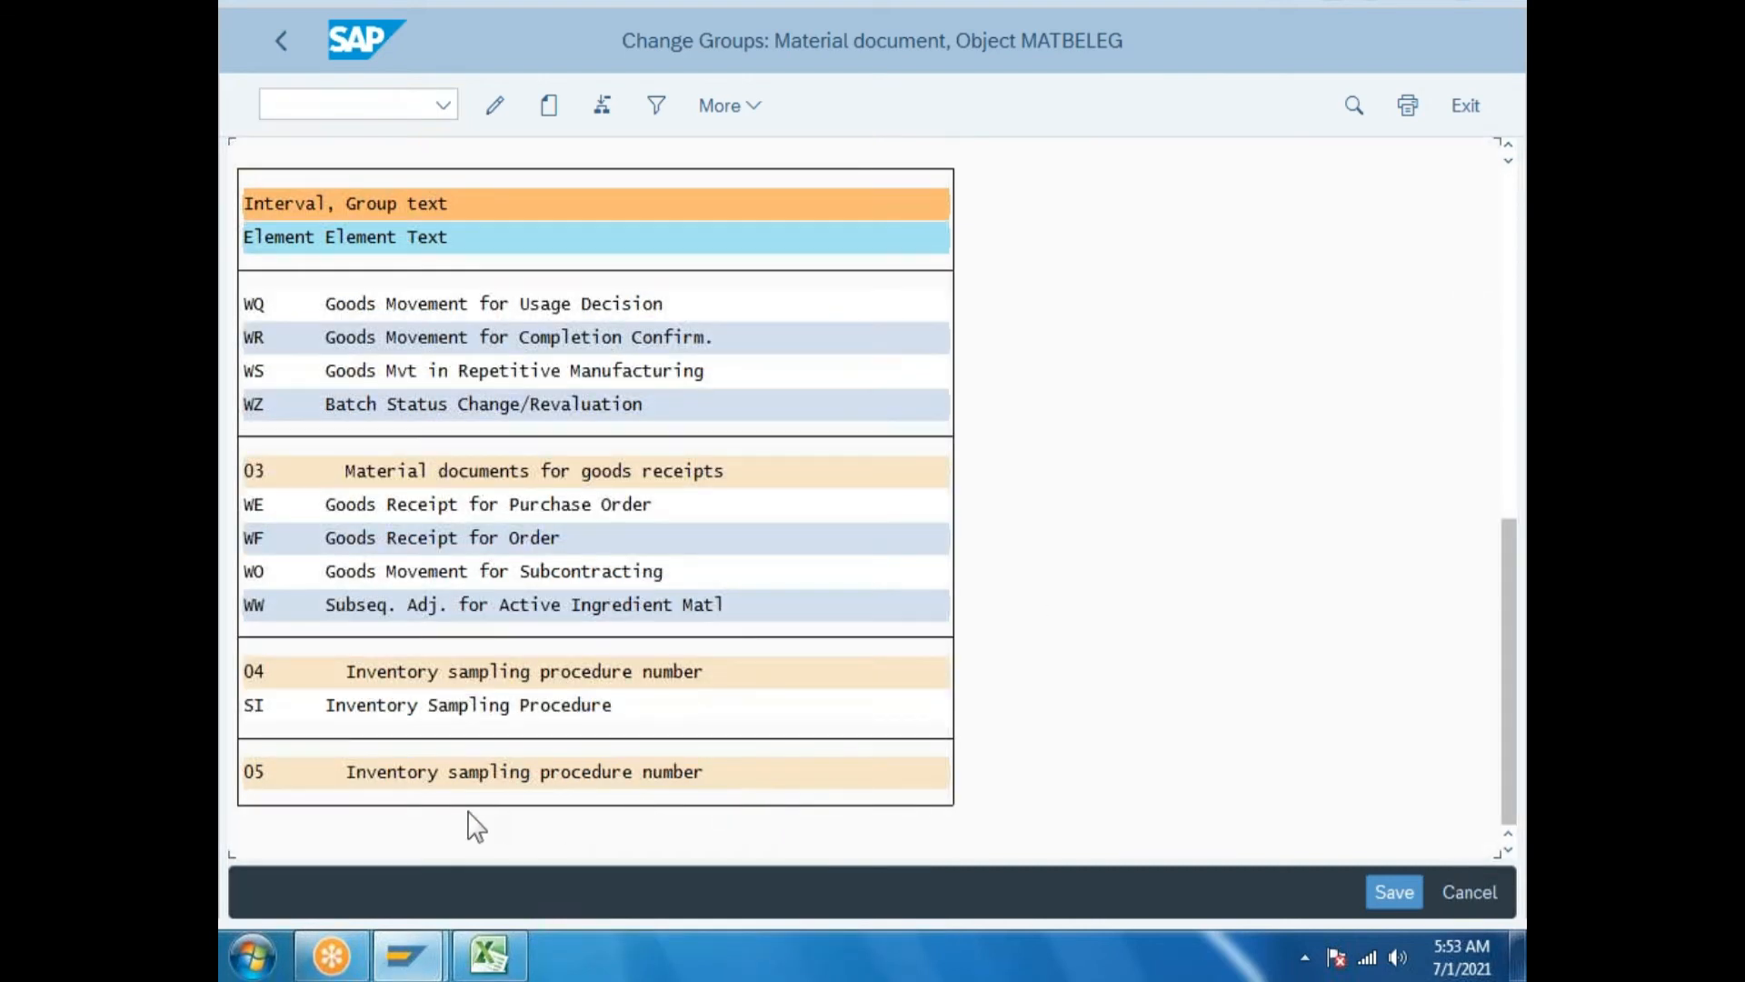
left_click(477, 774)
left_click_drag(1514, 640, 1522, 196)
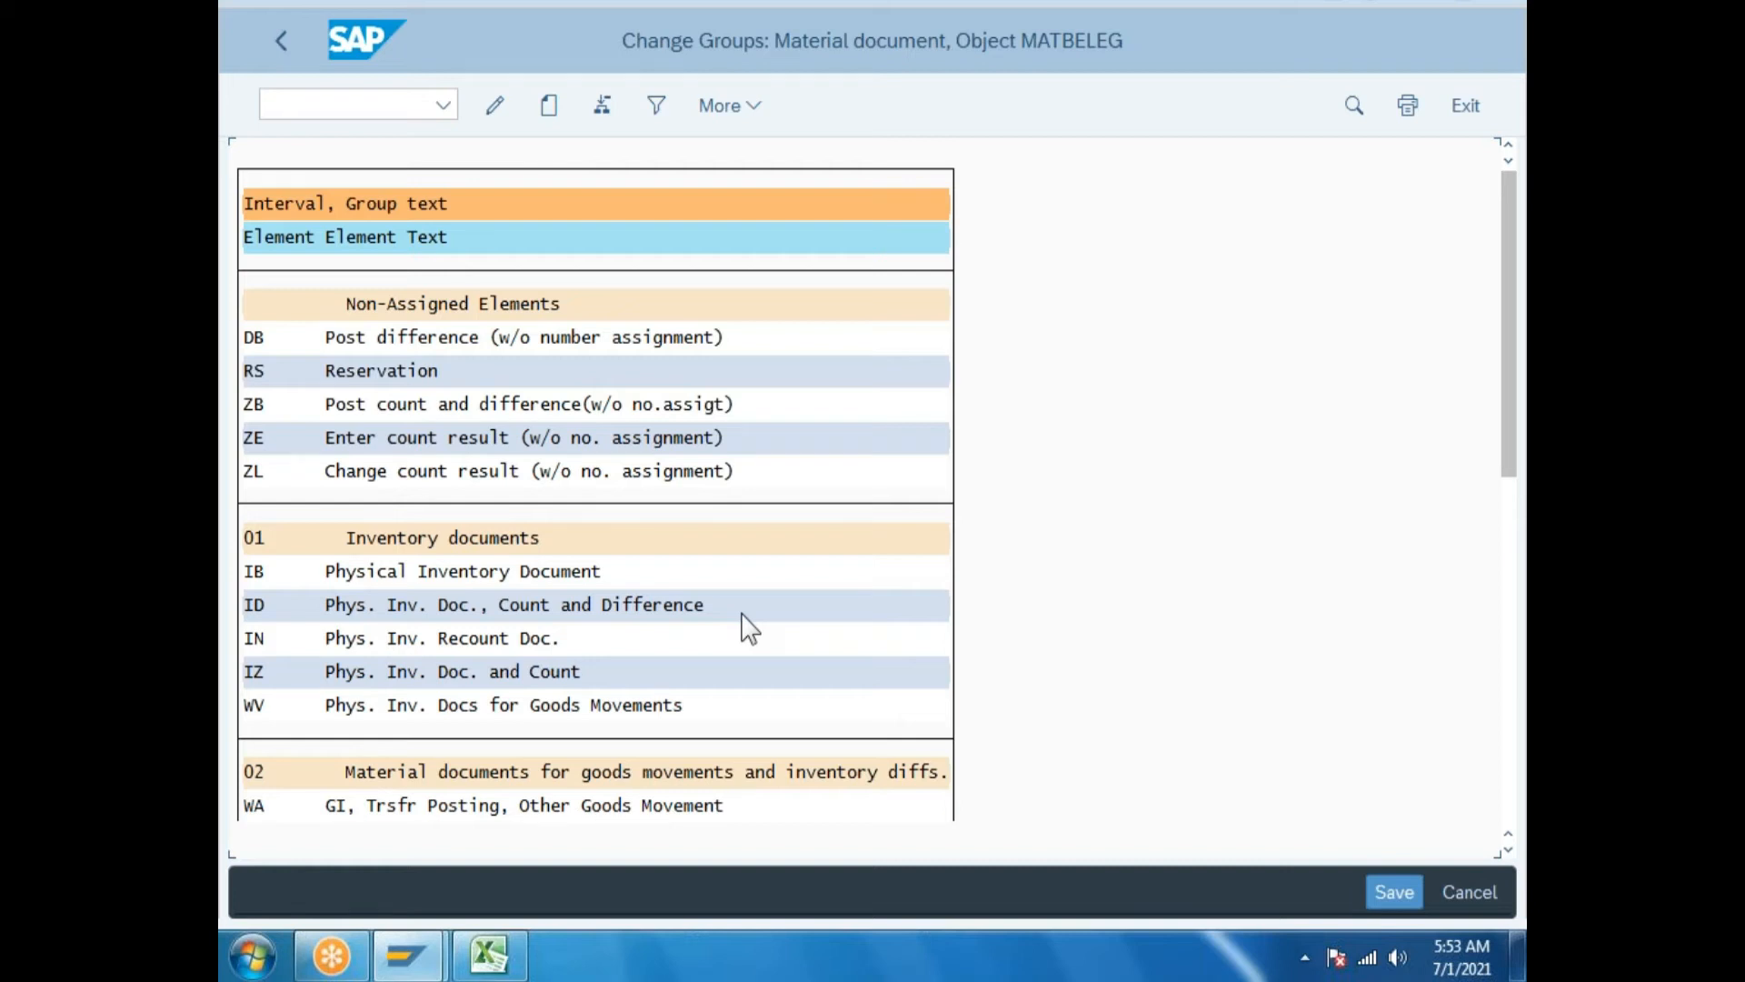
Assign the Physical Inventory Document element IB to group 05 and save the group changes.
left_click(255, 573)
left_click(746, 108)
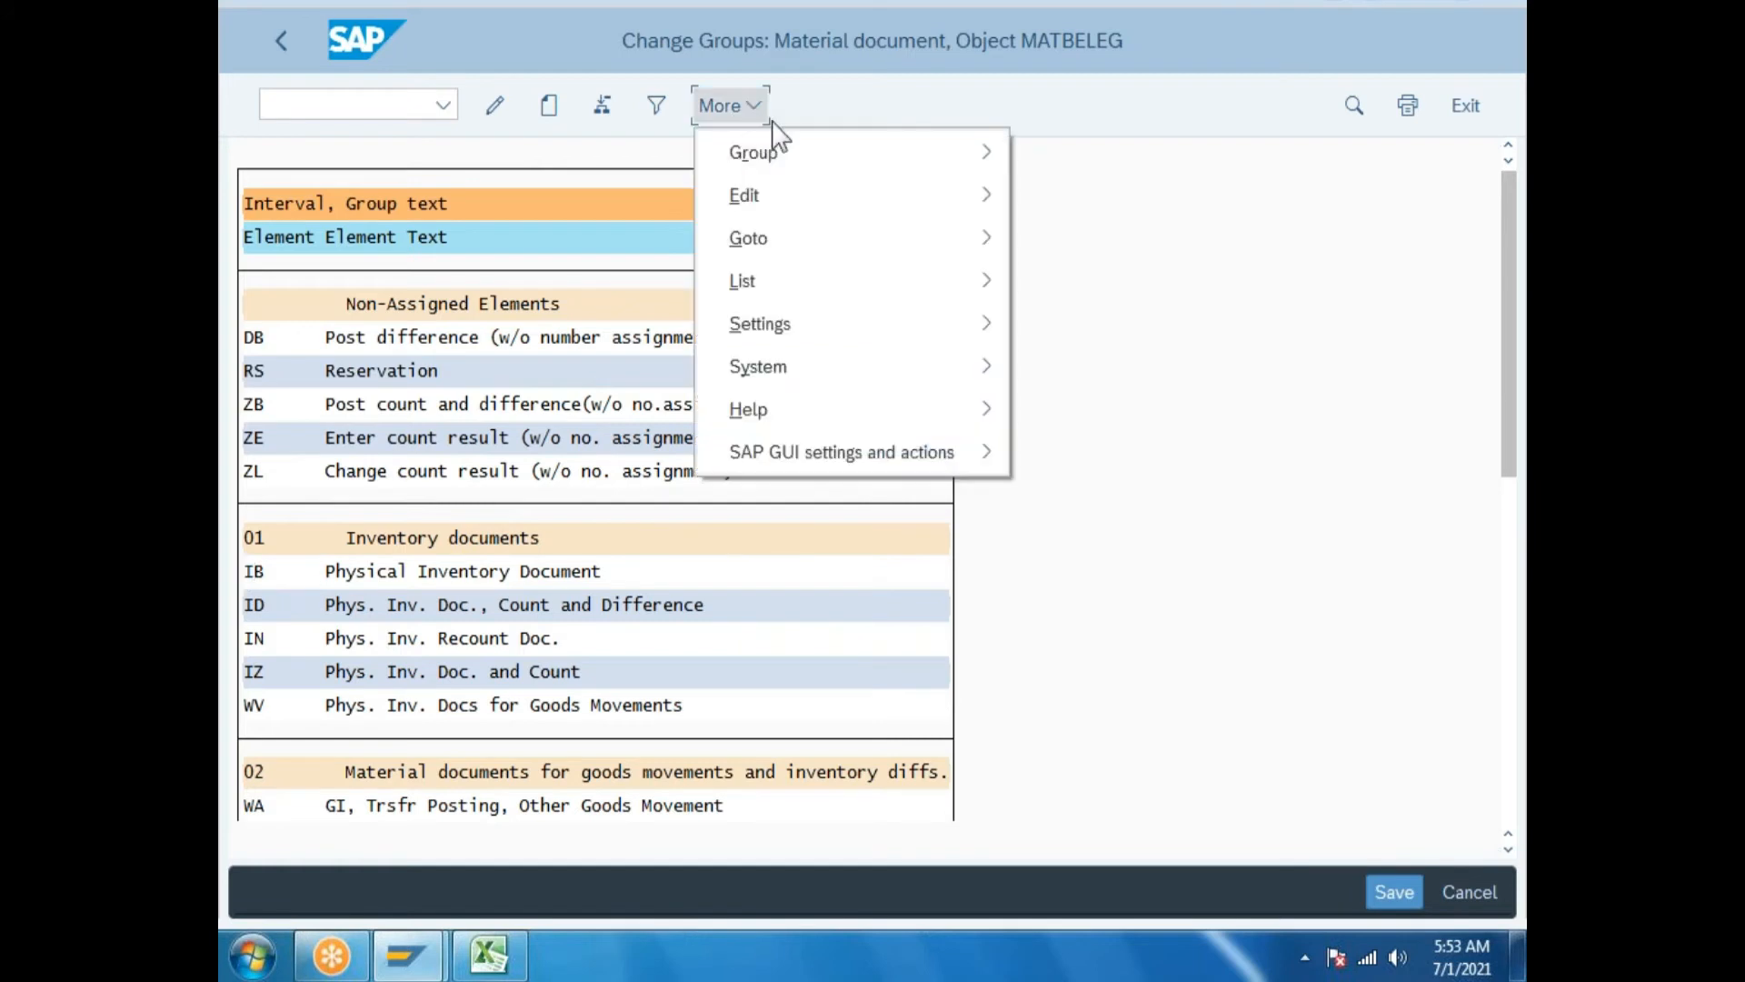
mouse_move(838, 153)
left_click(1101, 305)
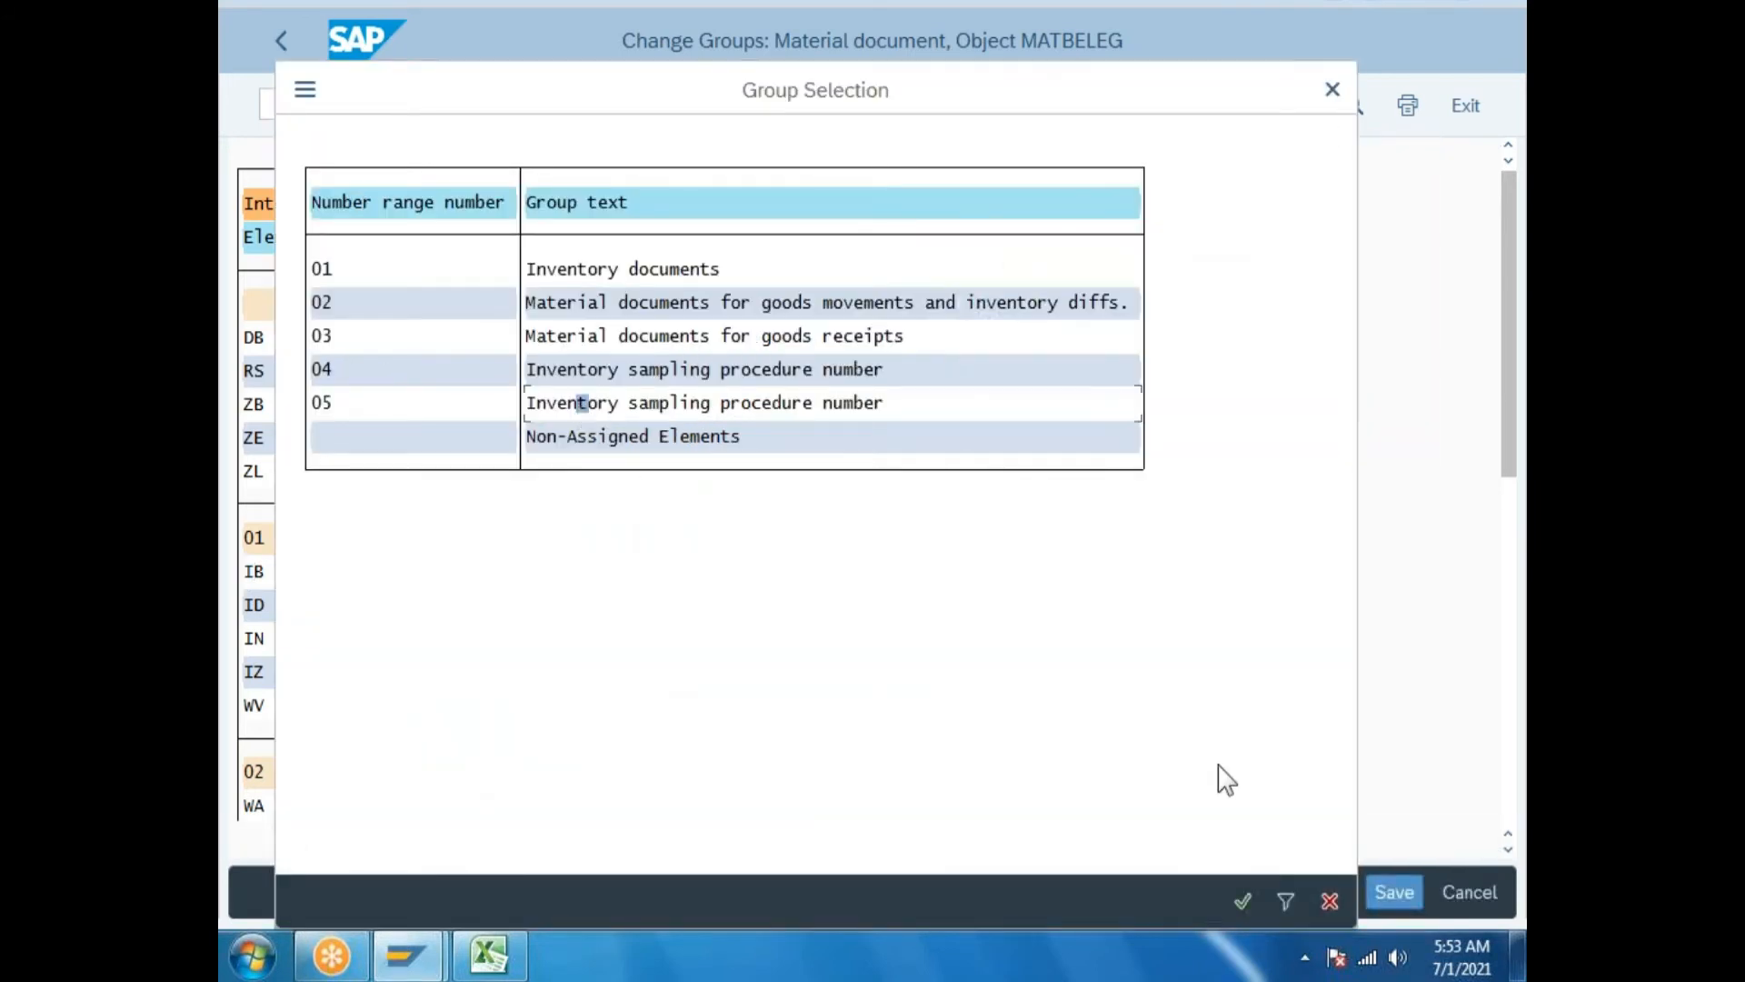
left_click(1251, 899)
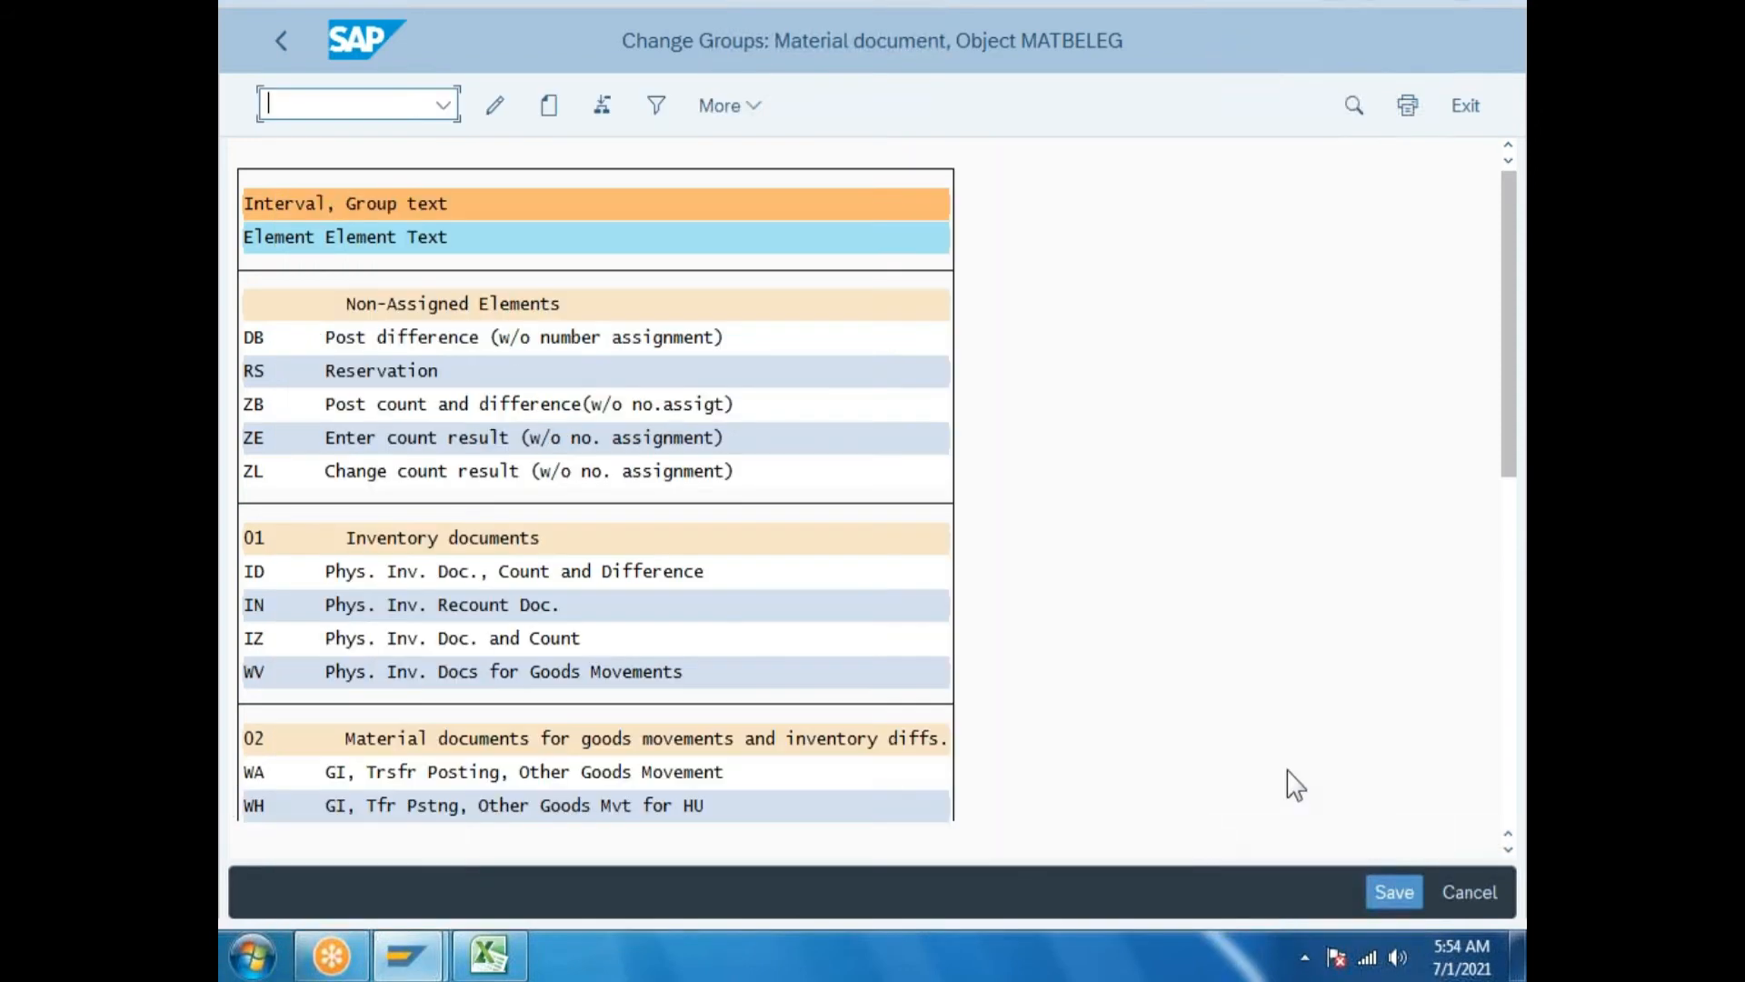
left_click_drag(1510, 401, 1510, 800)
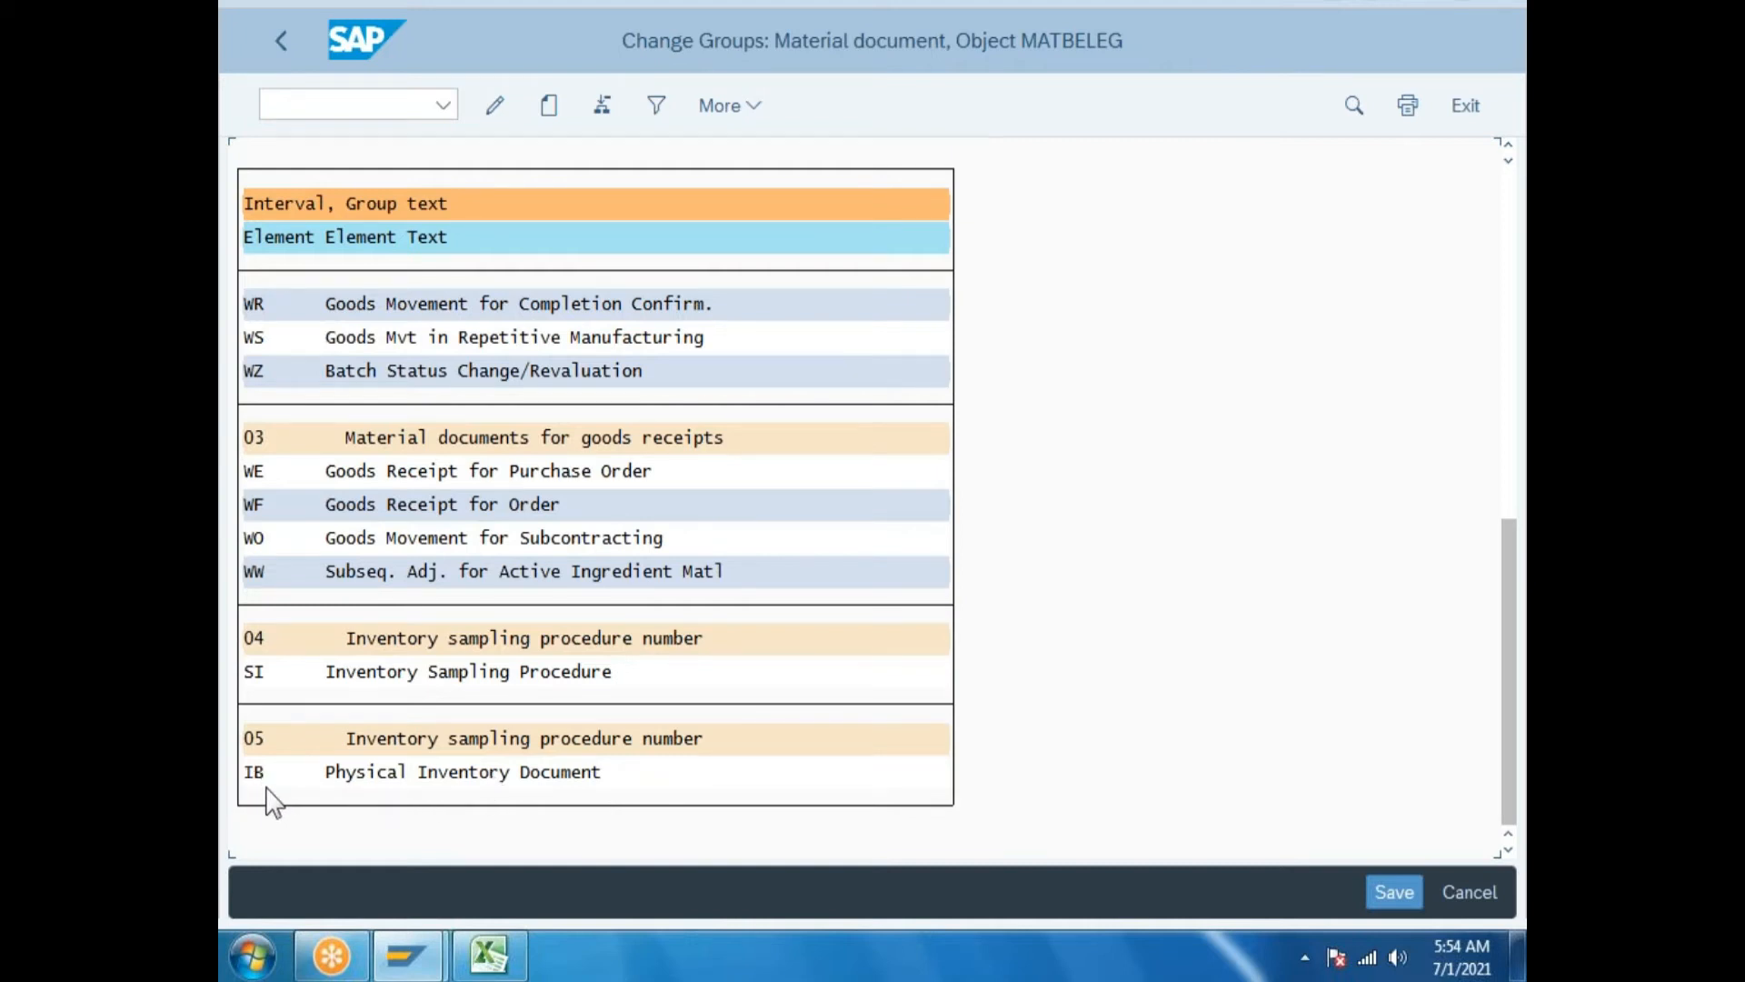
left_click(762, 109)
mouse_move(864, 164)
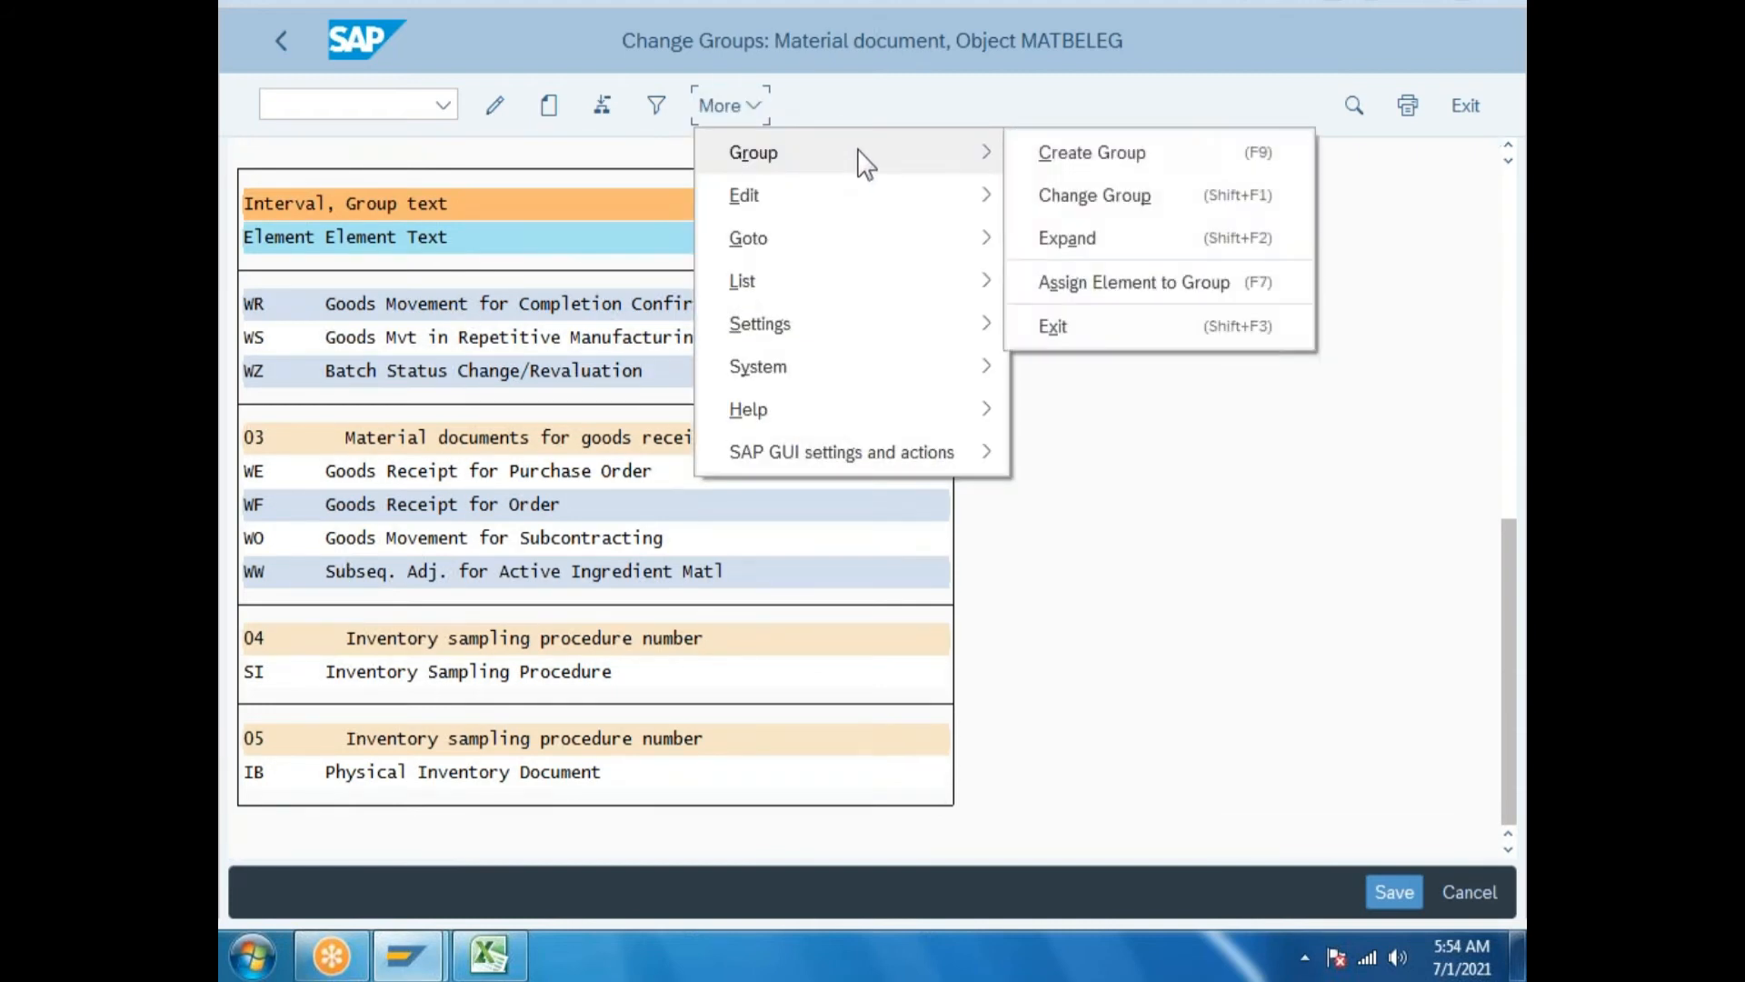
left_click(1075, 289)
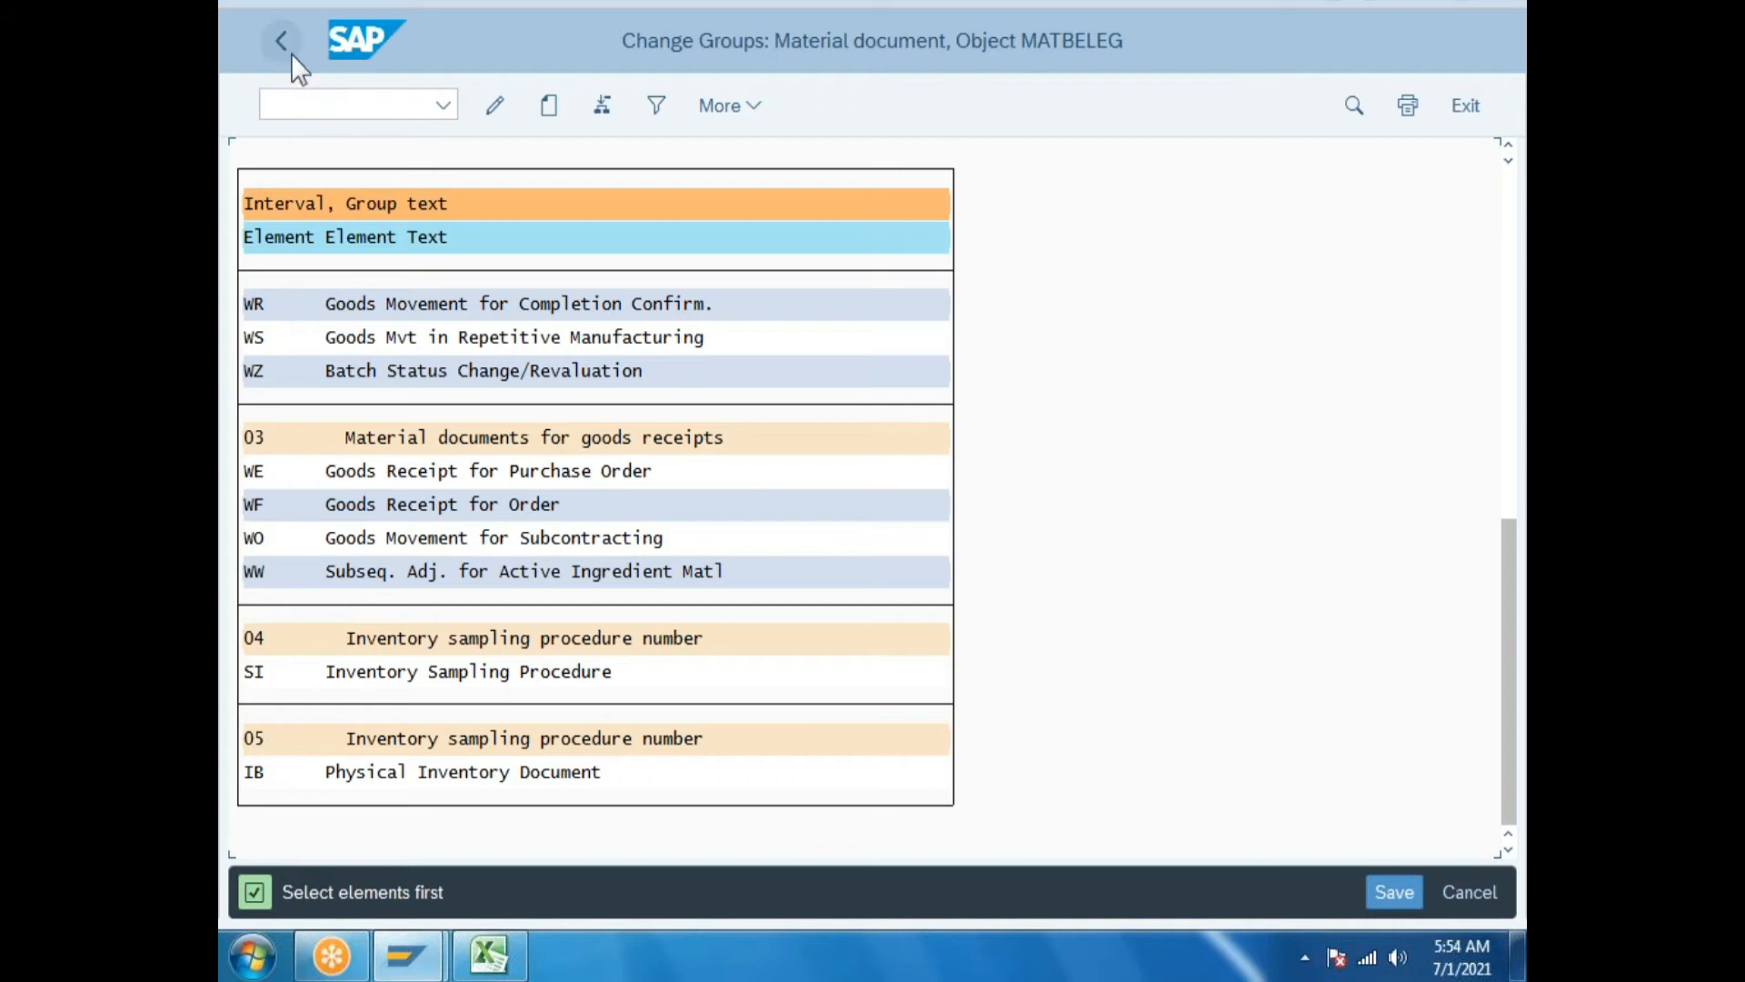
left_click(1396, 892)
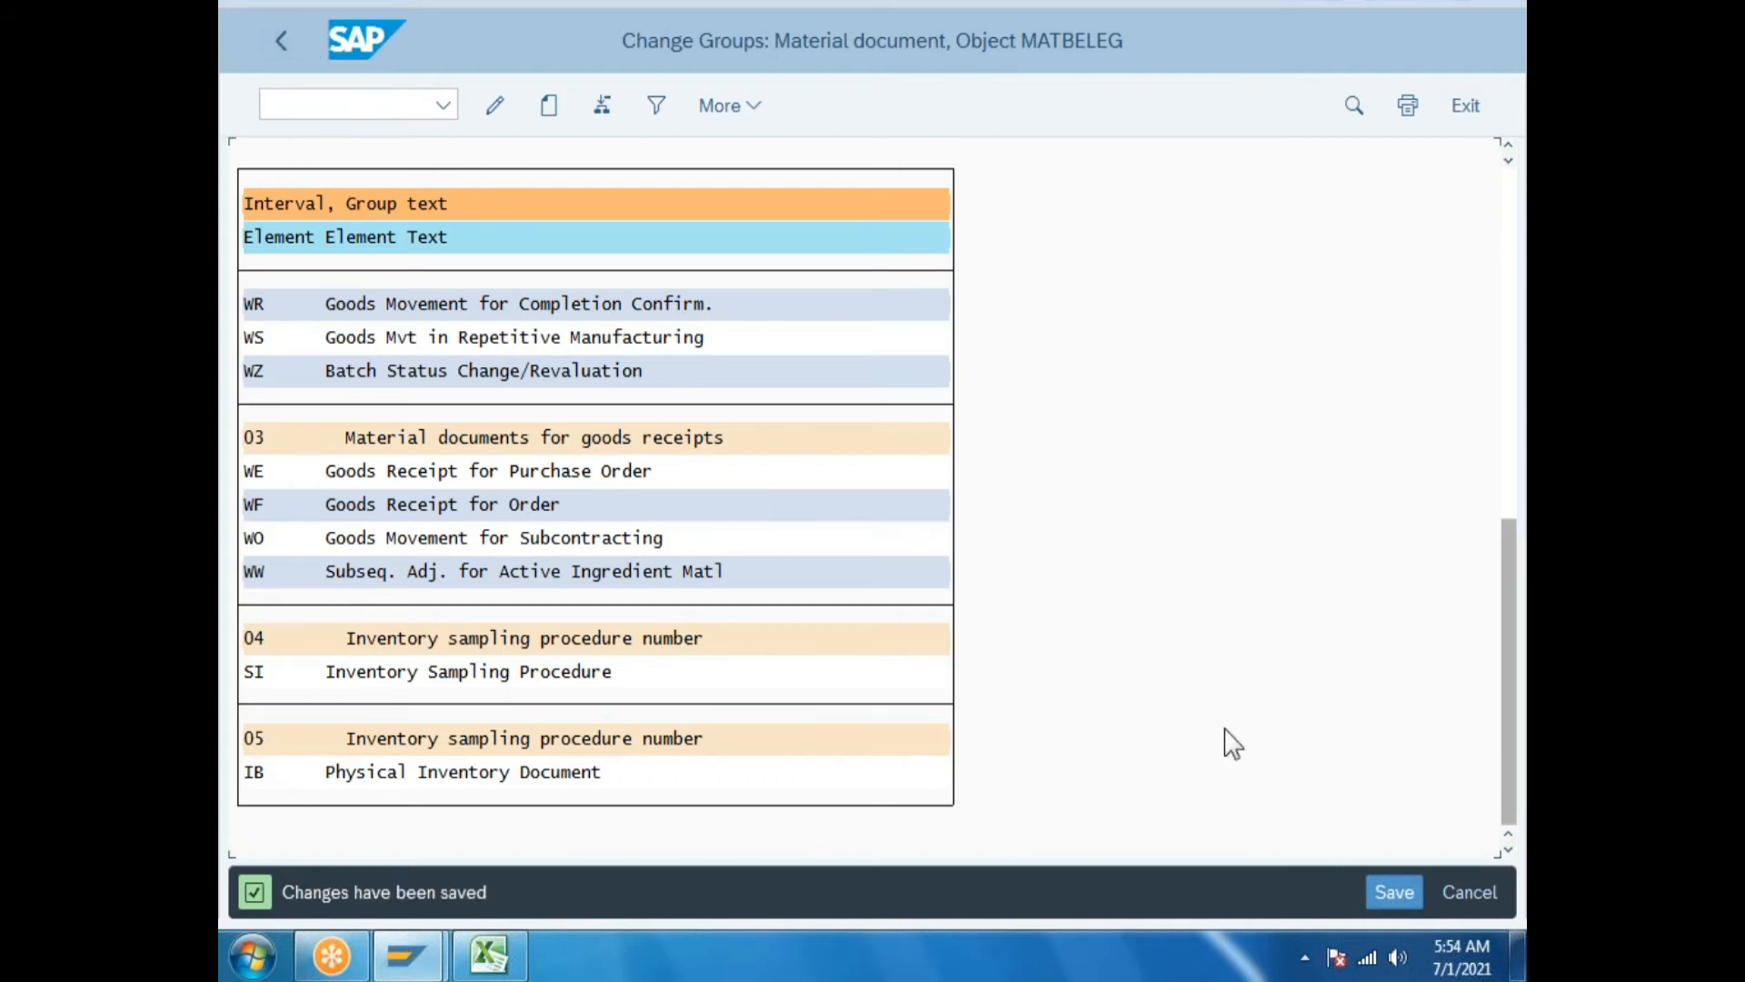
left_click(281, 41)
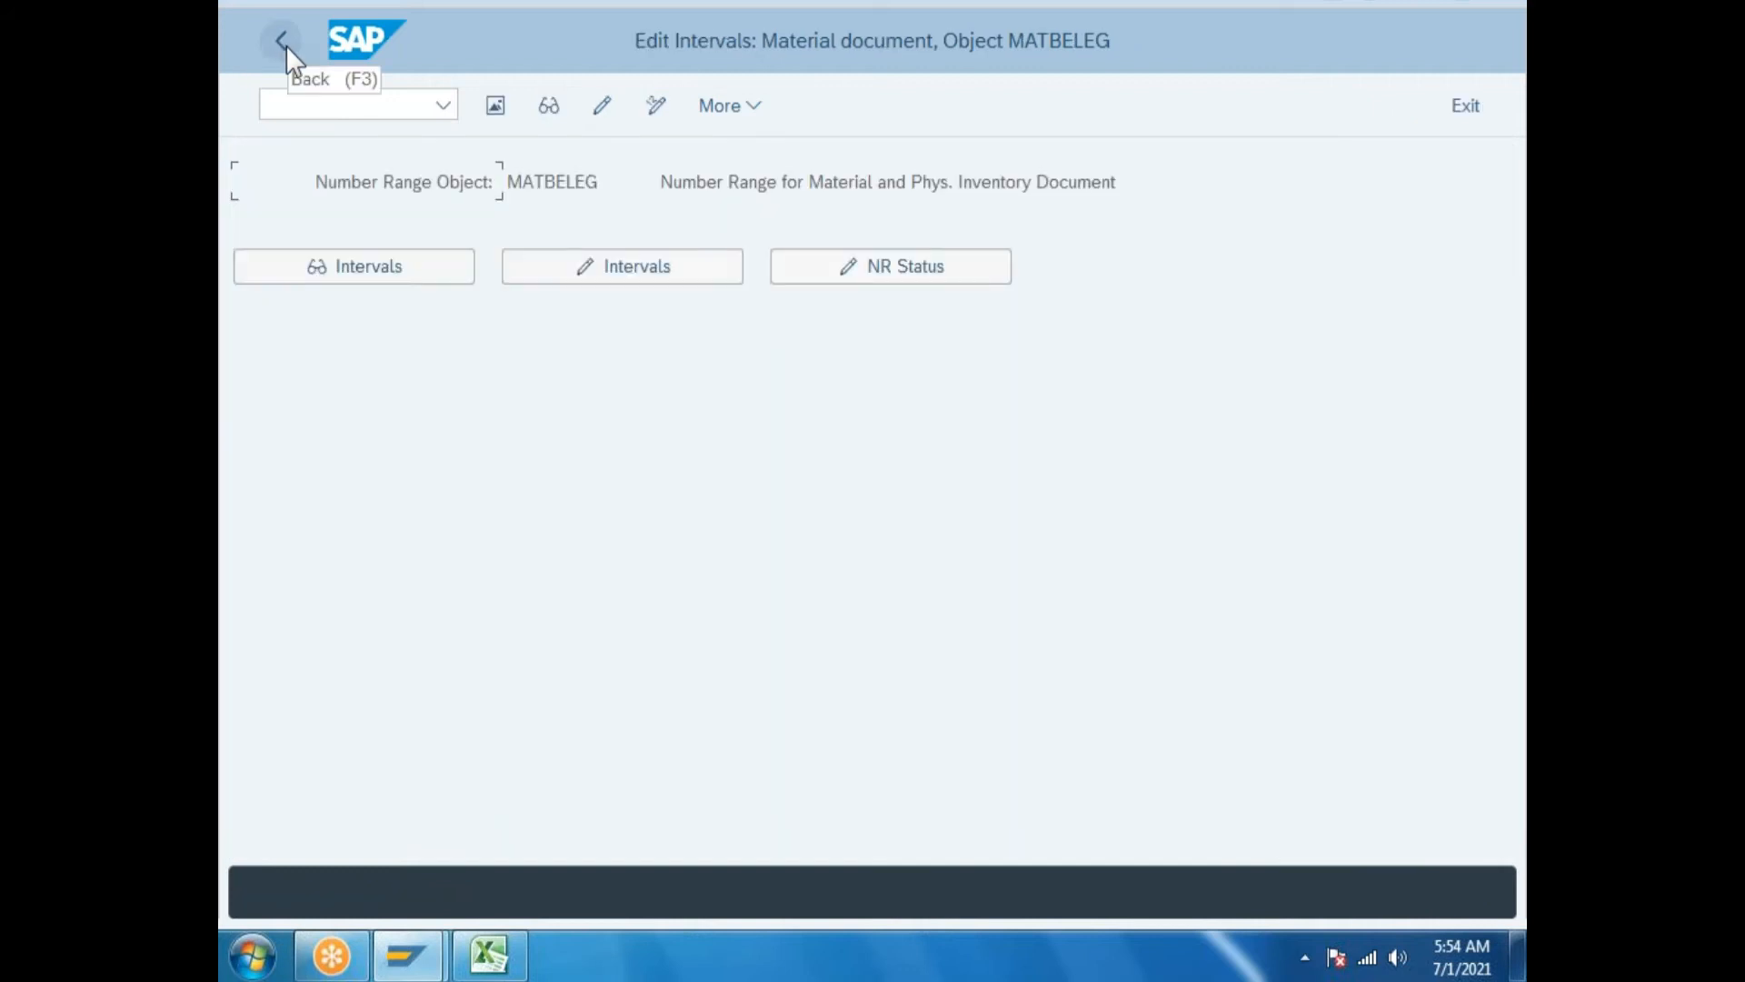
Run Define Number Assignment for Reservations and open the RESB intervals in edit mode.
left_click(284, 42)
left_click(748, 358)
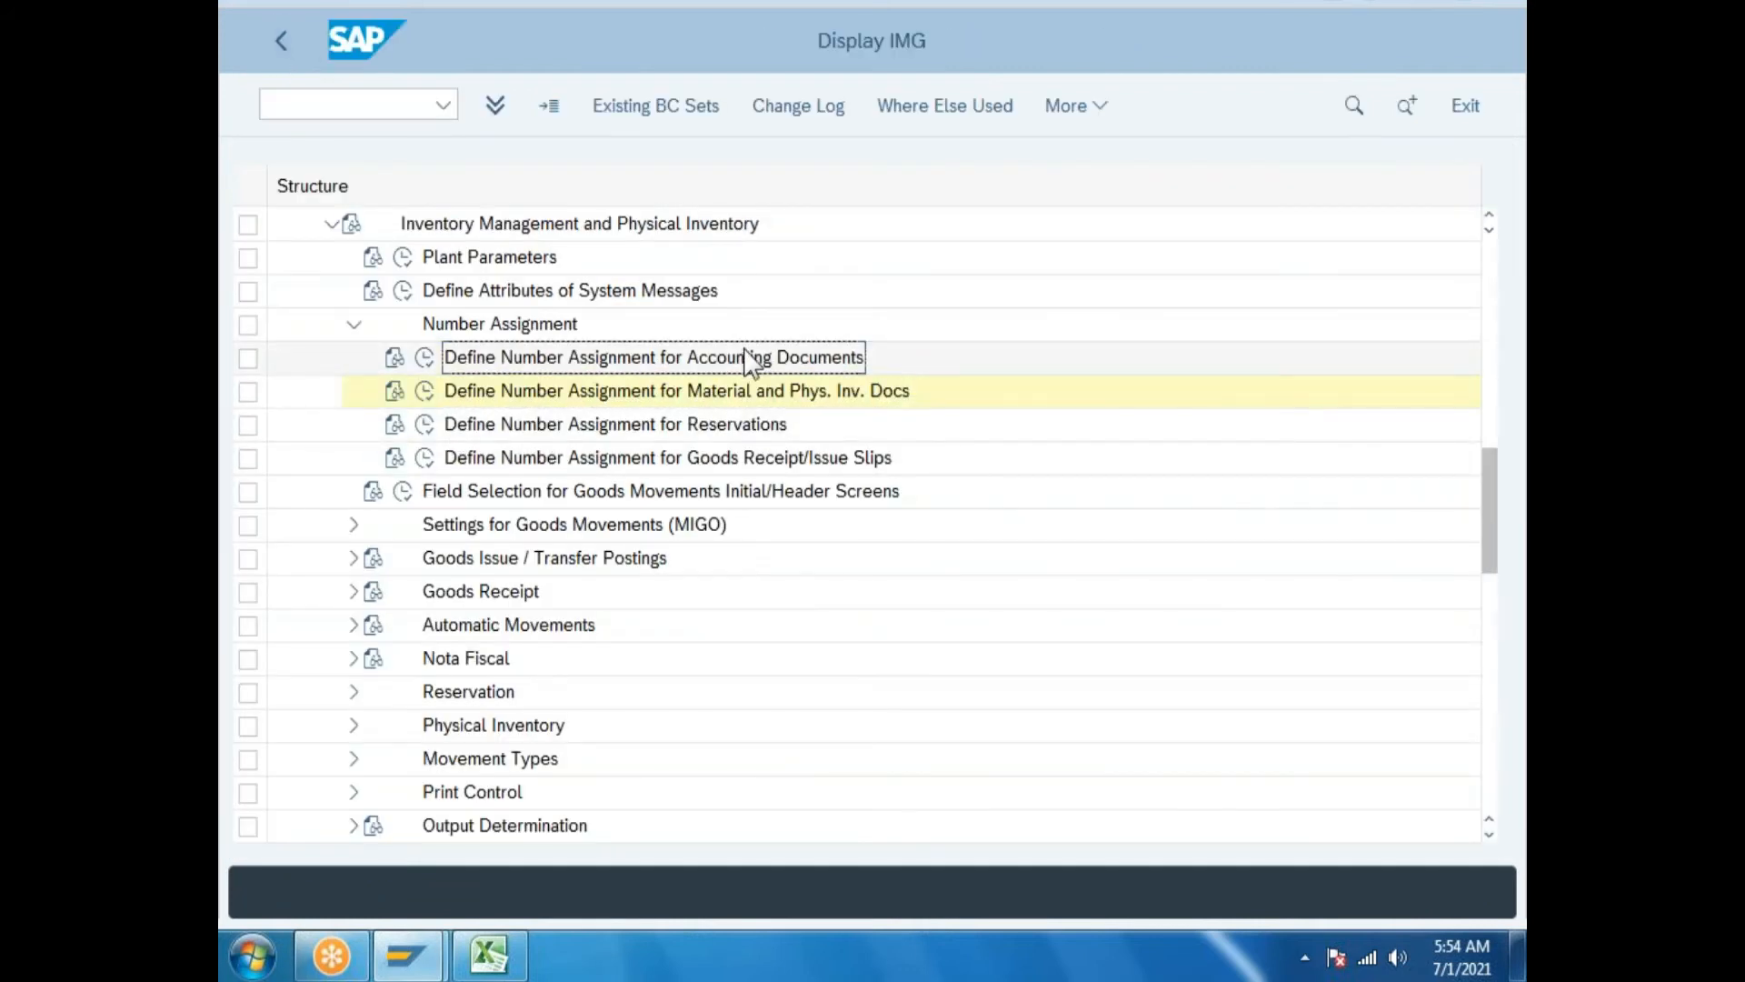
left_click(581, 429)
left_click(425, 425)
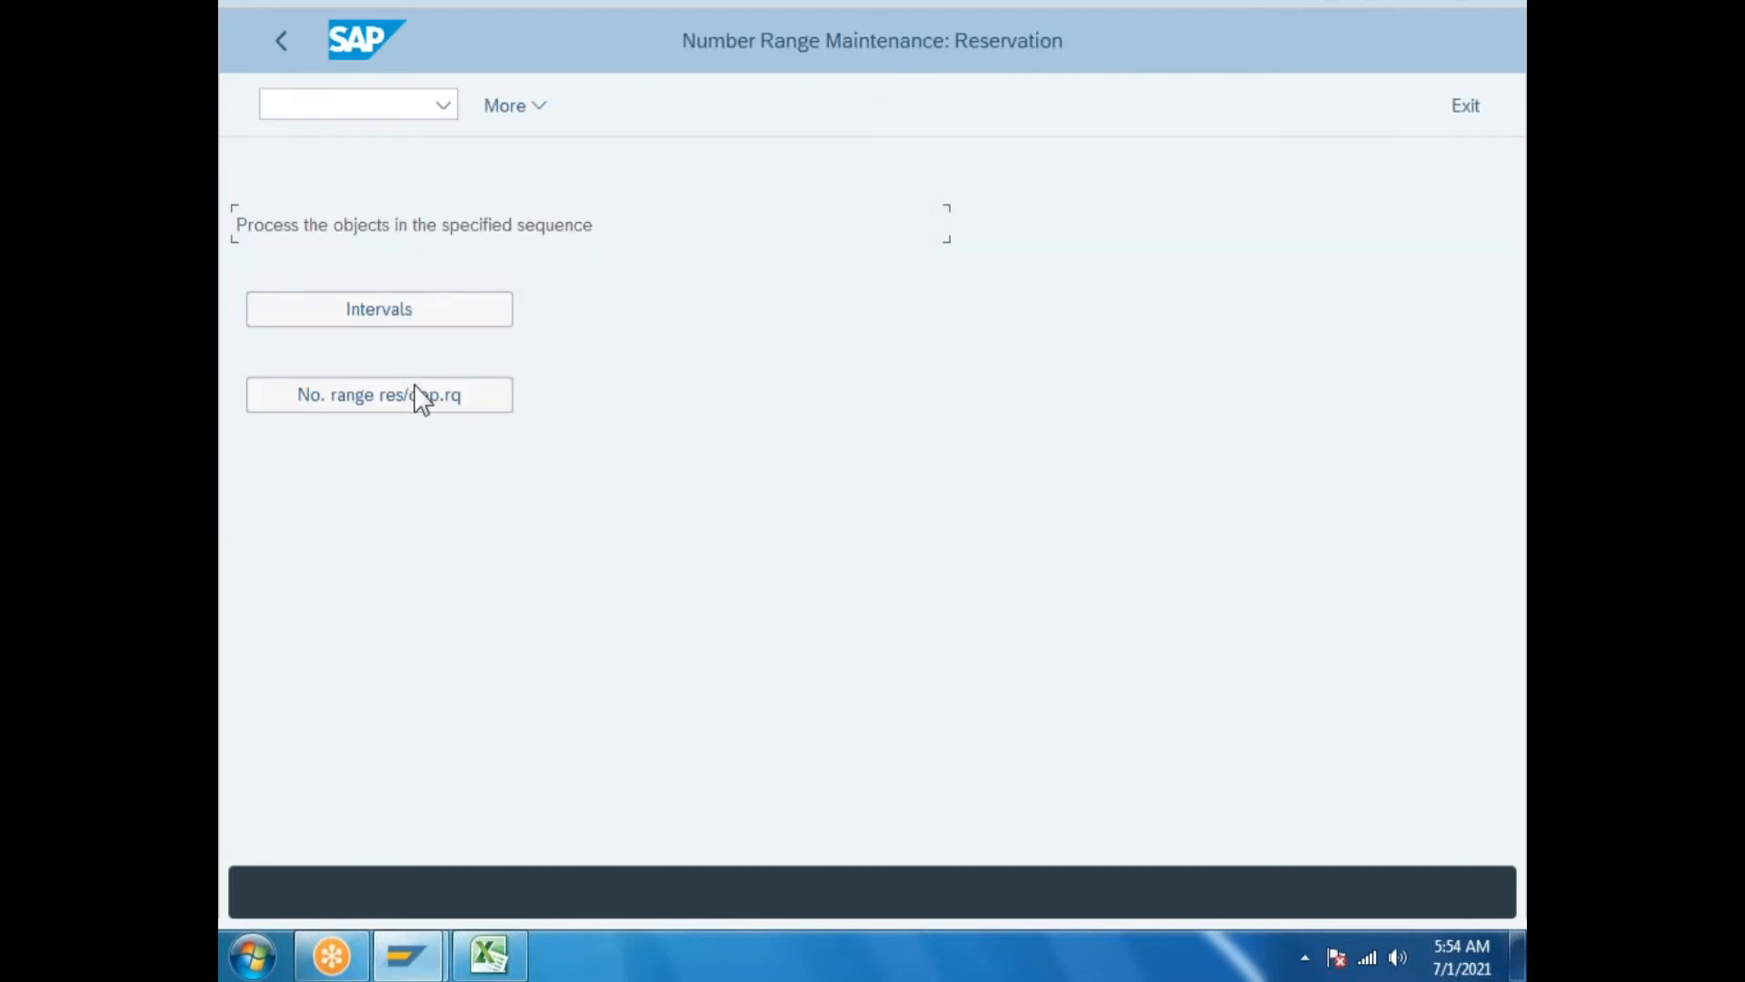
left_click(423, 309)
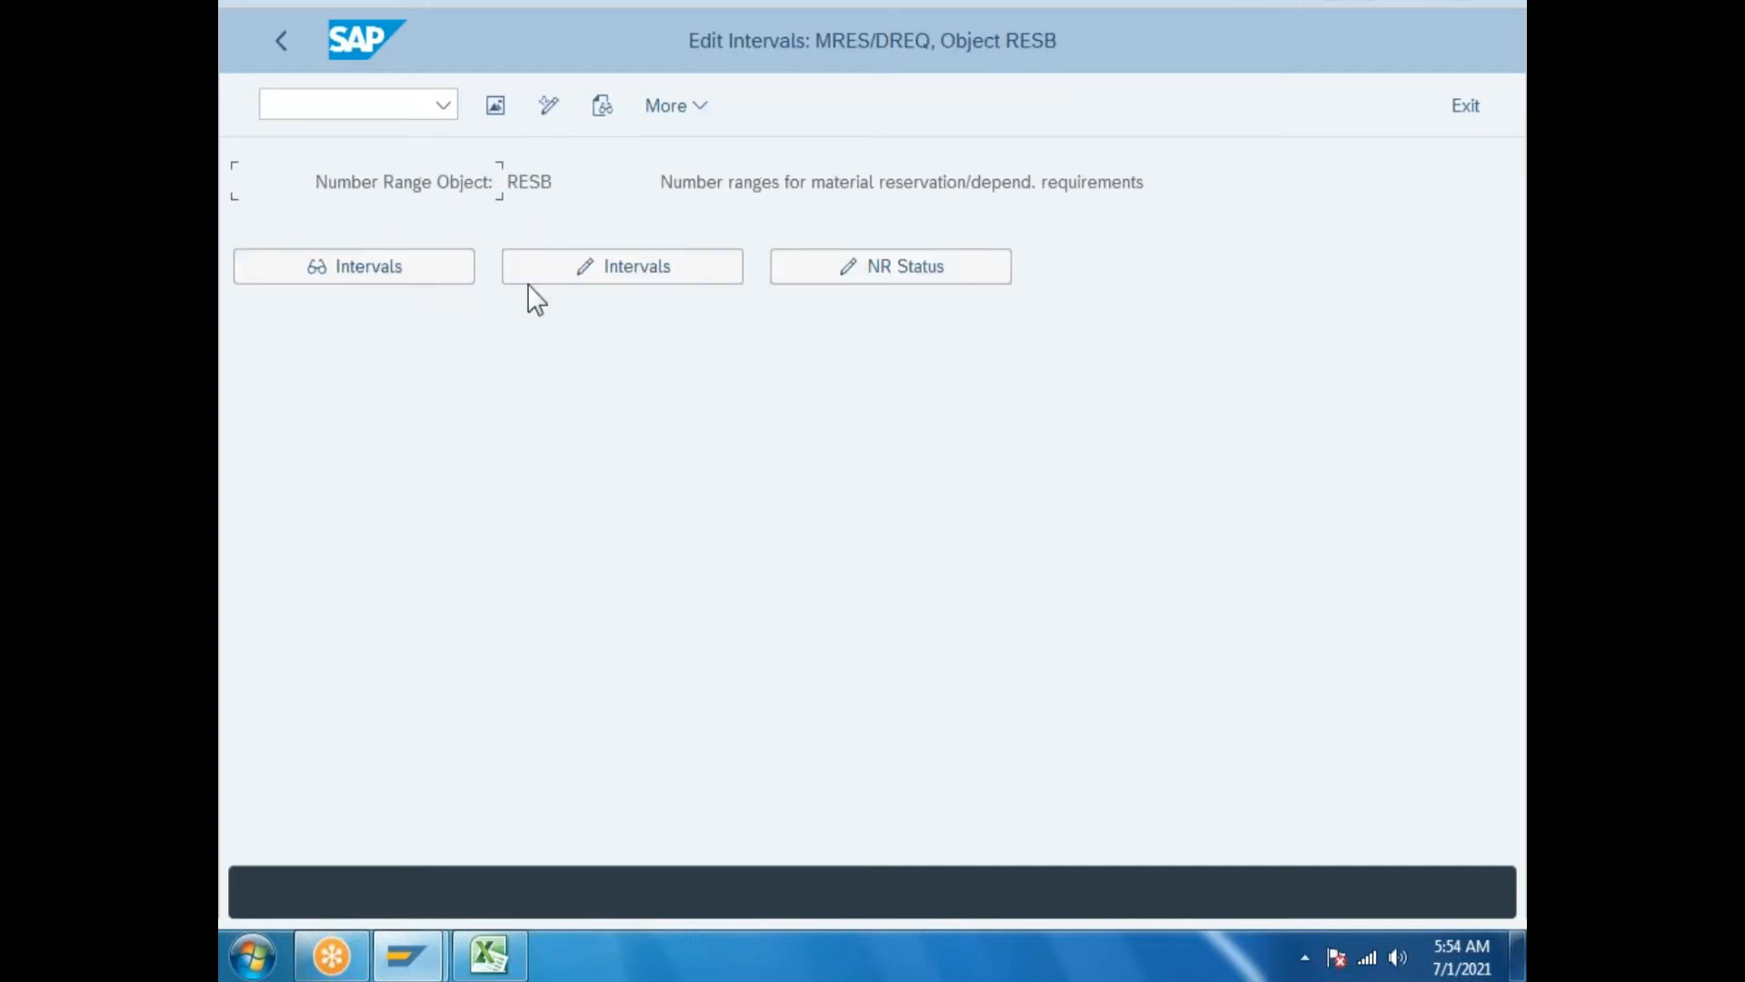
left_click(624, 269)
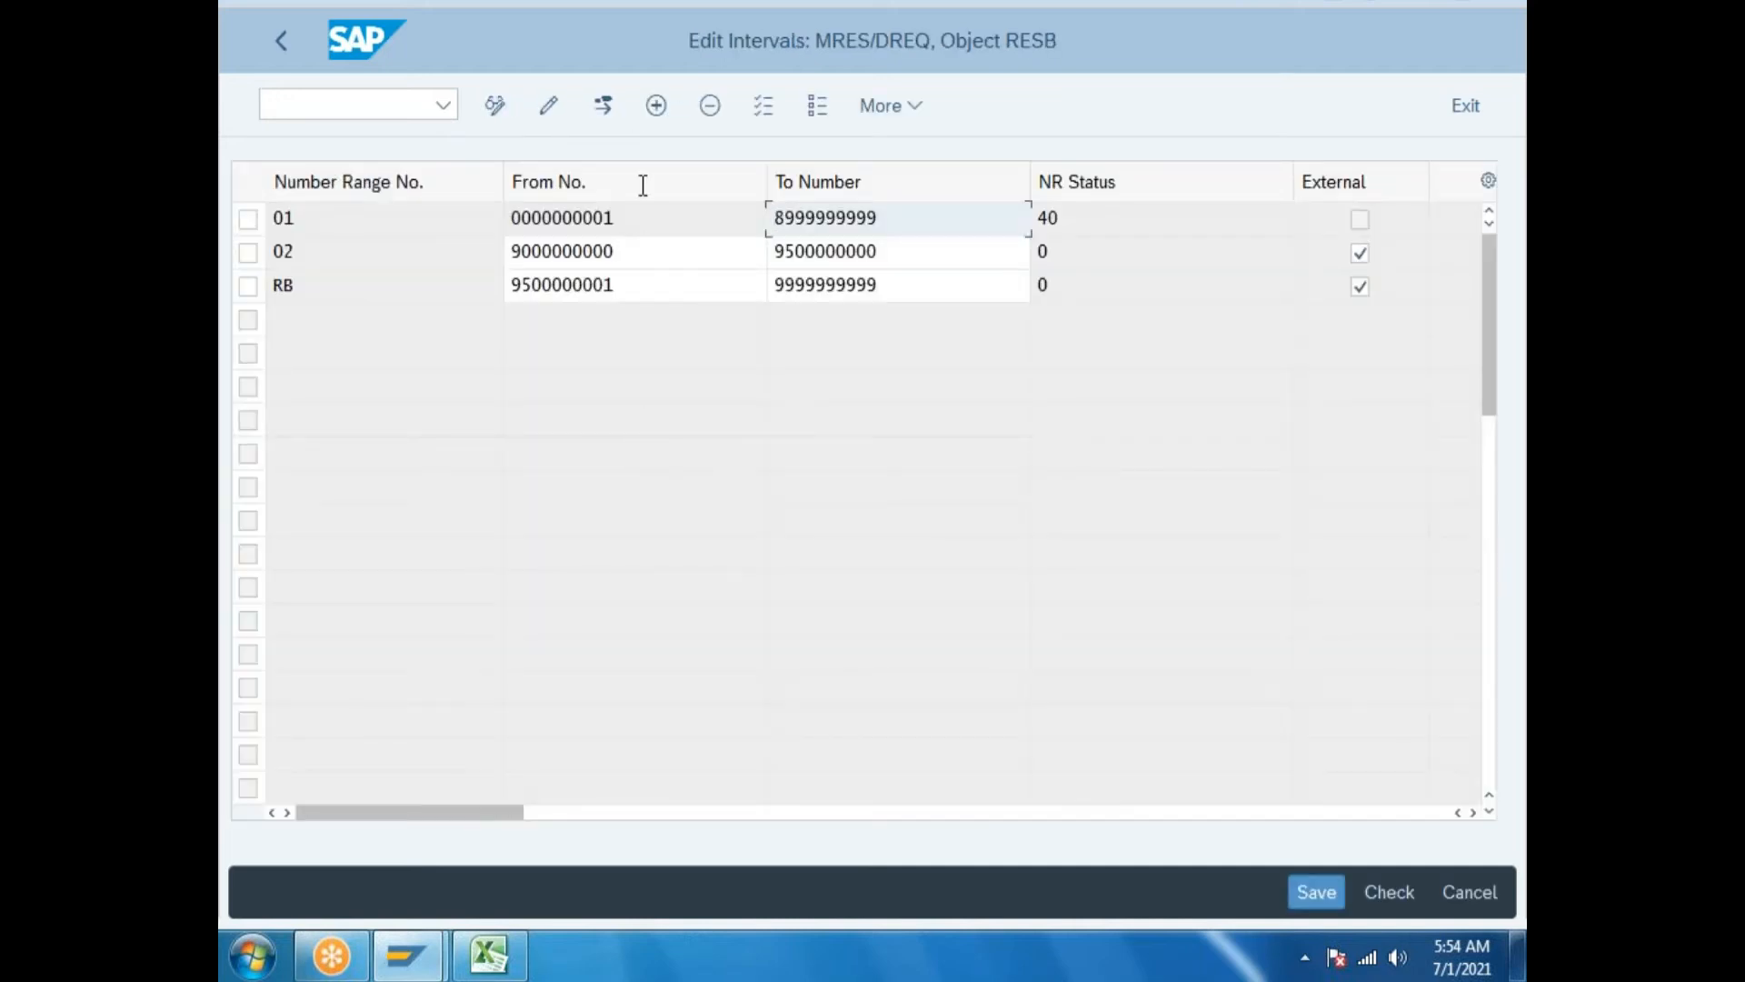
Try adding interval 03 starting at 1 and shortening interval 01's upper limit.
left_click(655, 105)
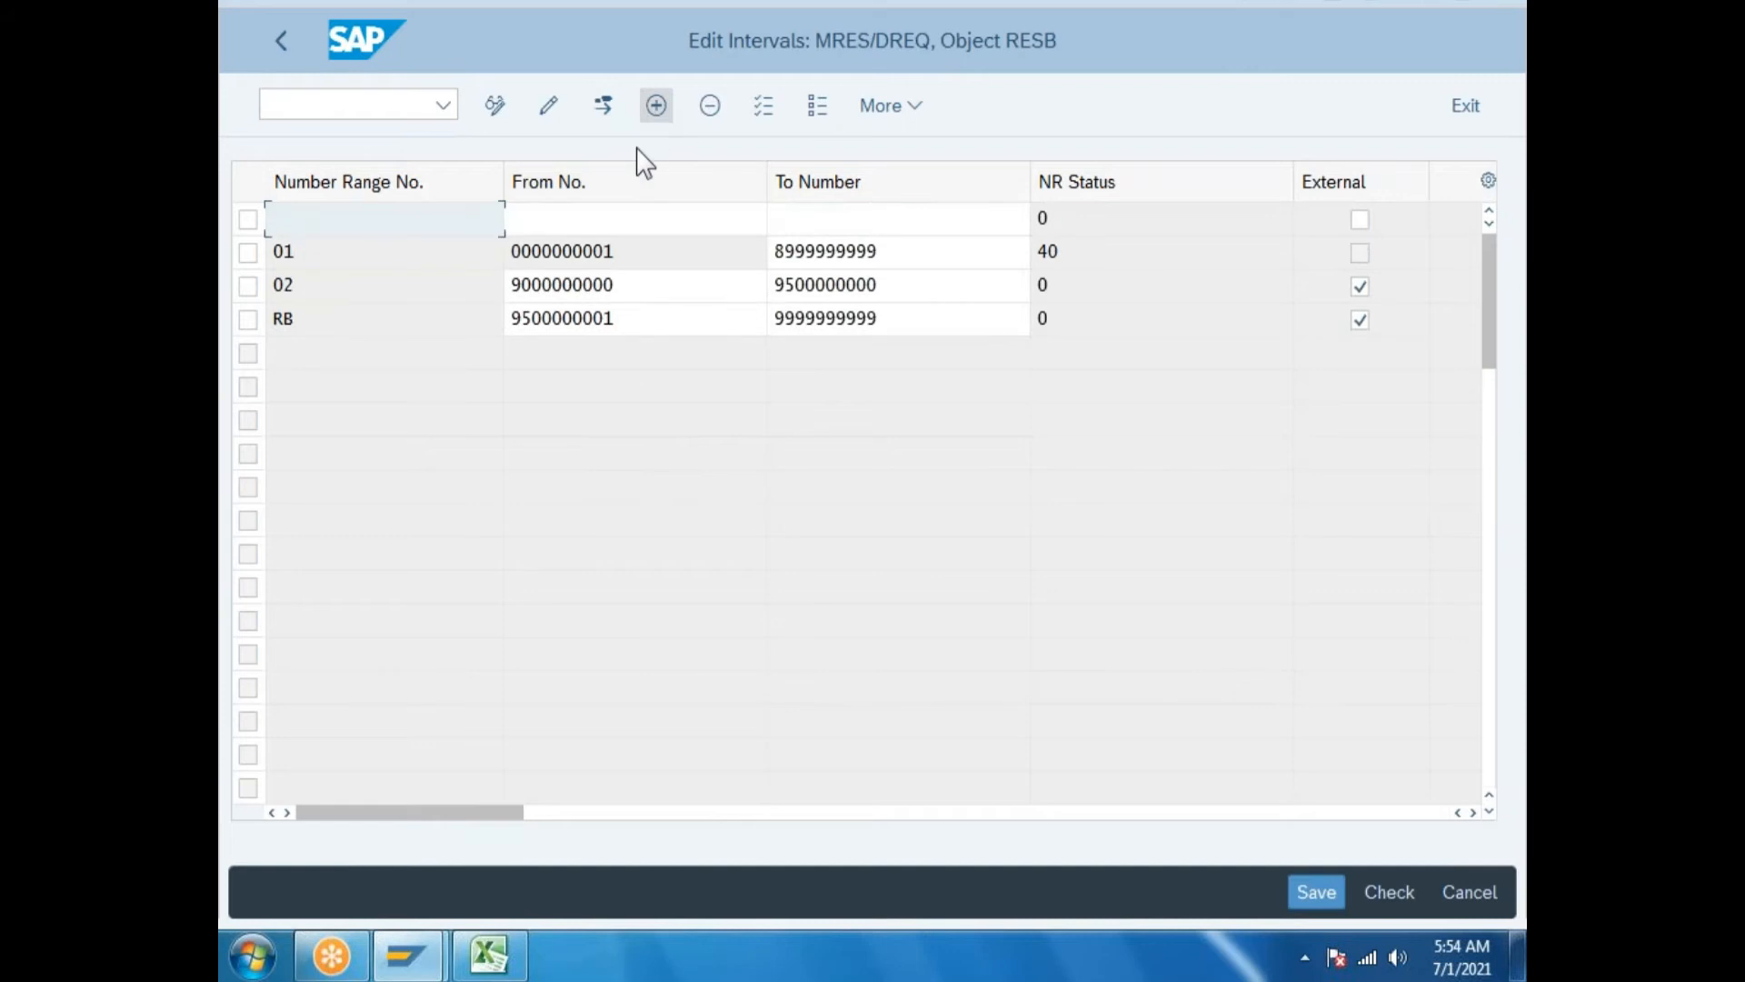
left_click(322, 221)
type("03")
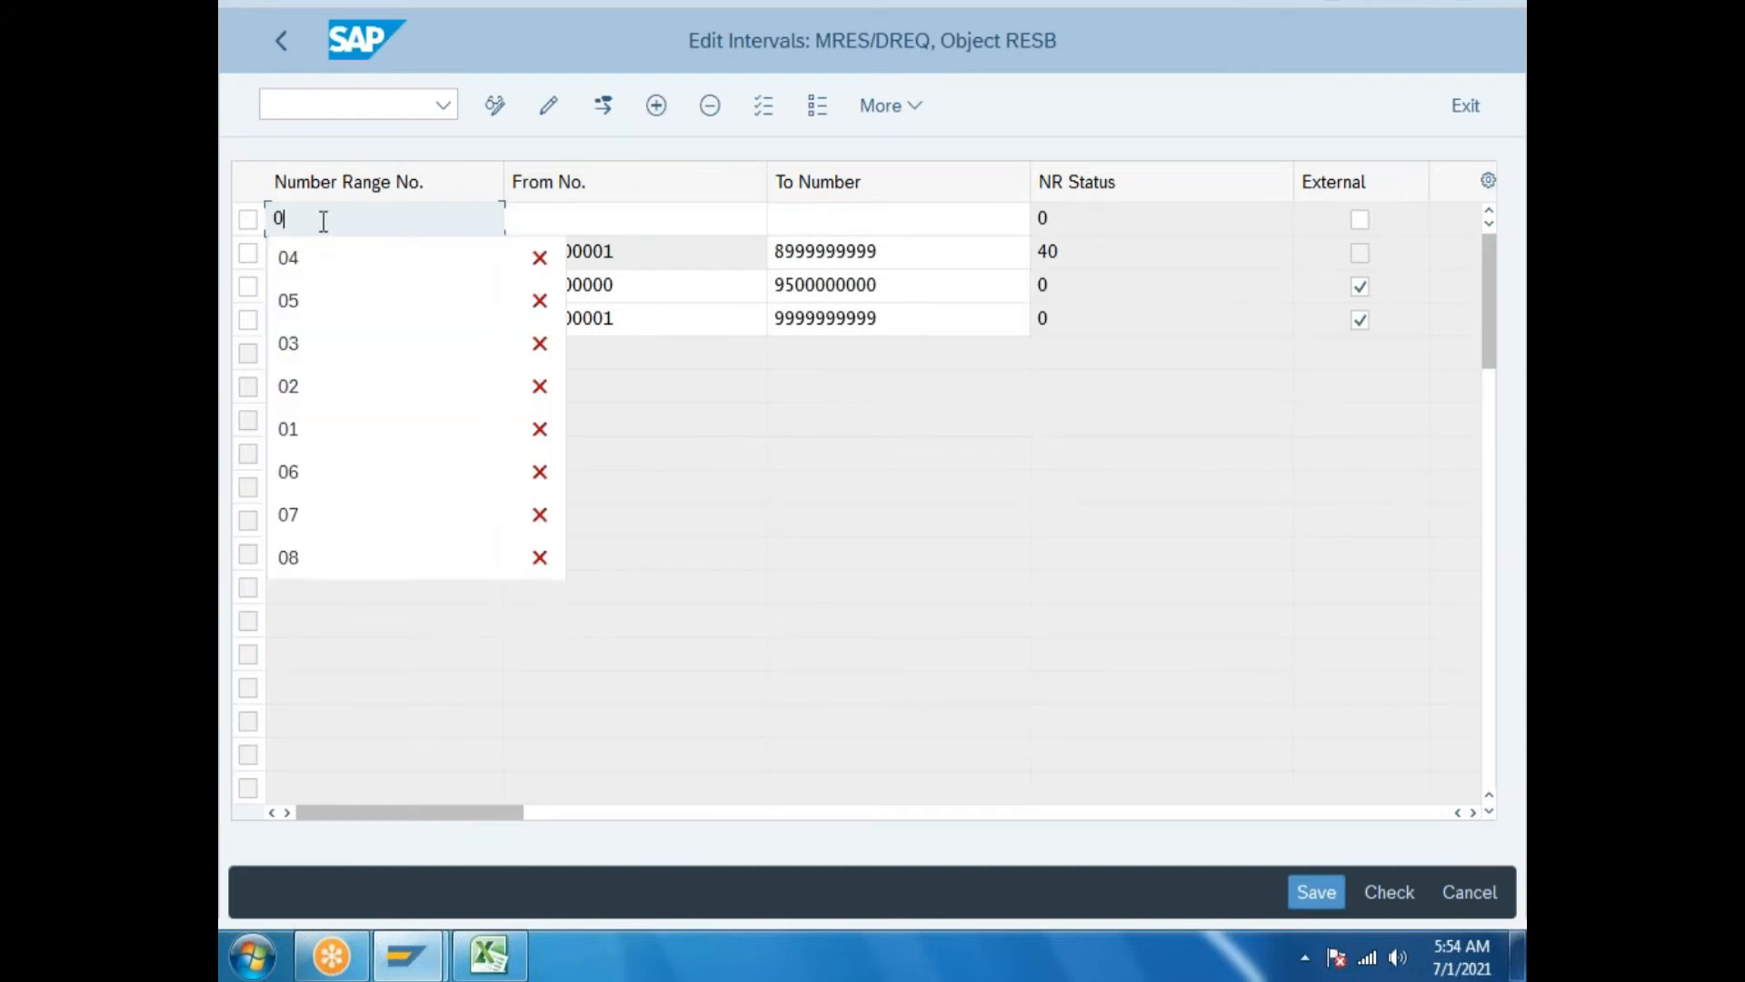
left_click(565, 208)
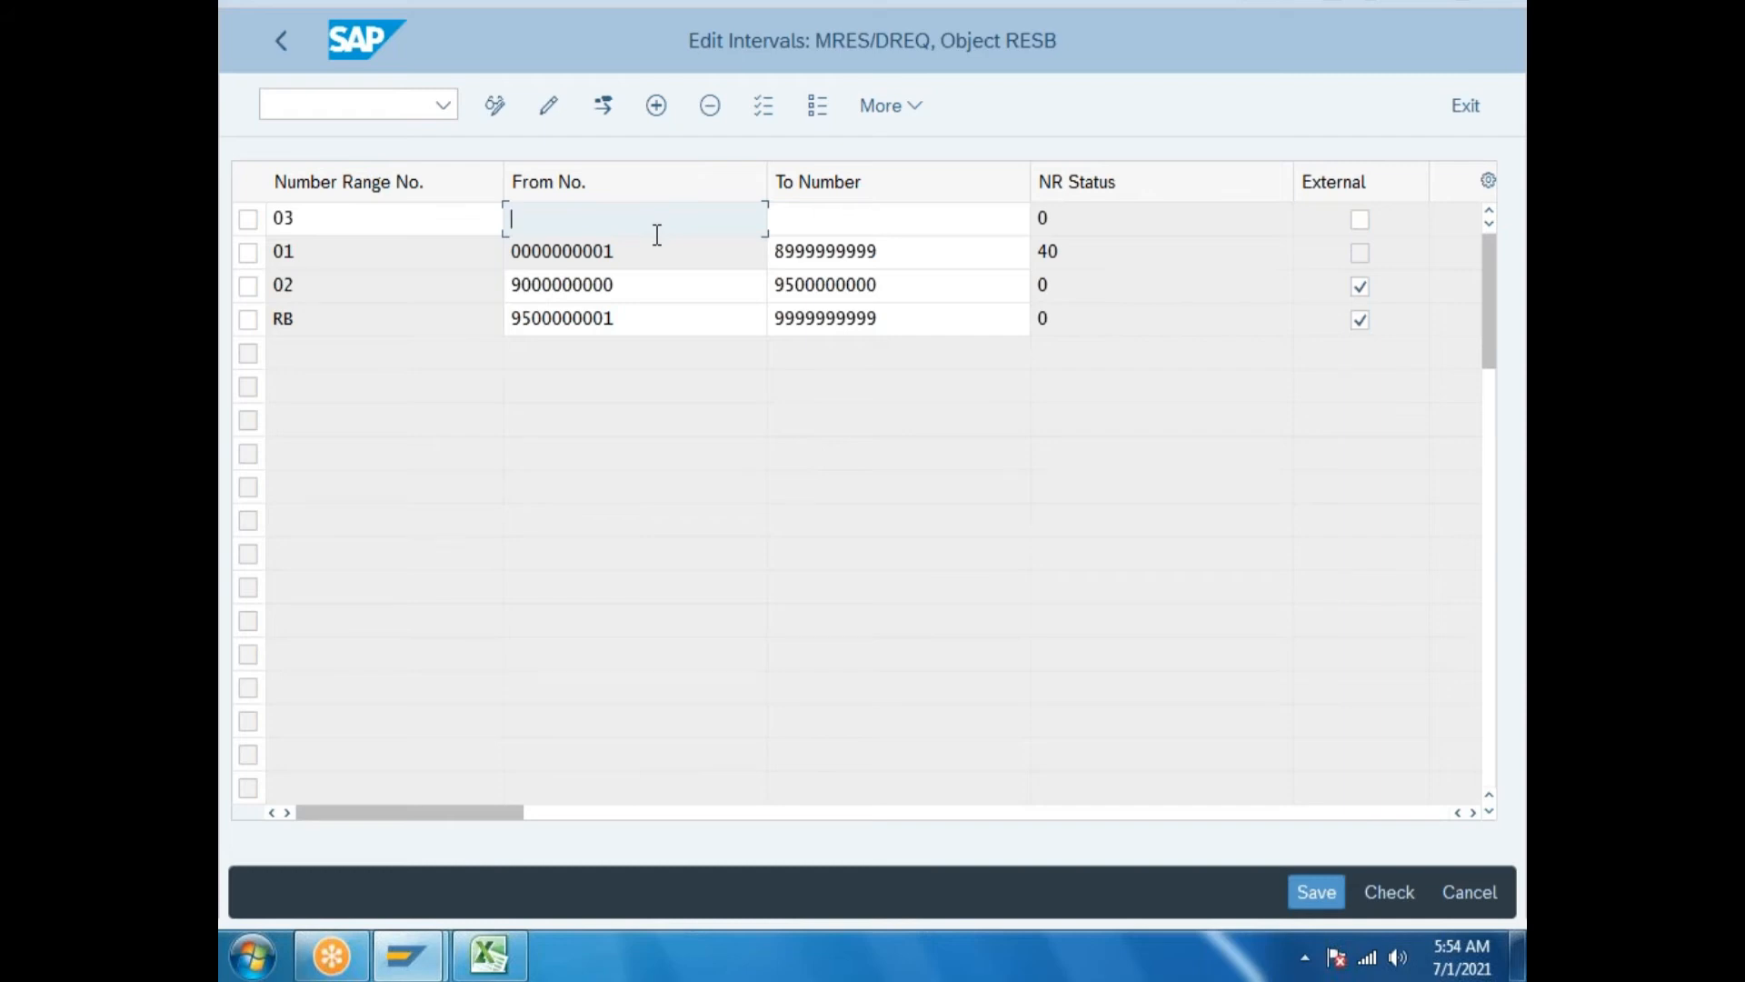
type("1")
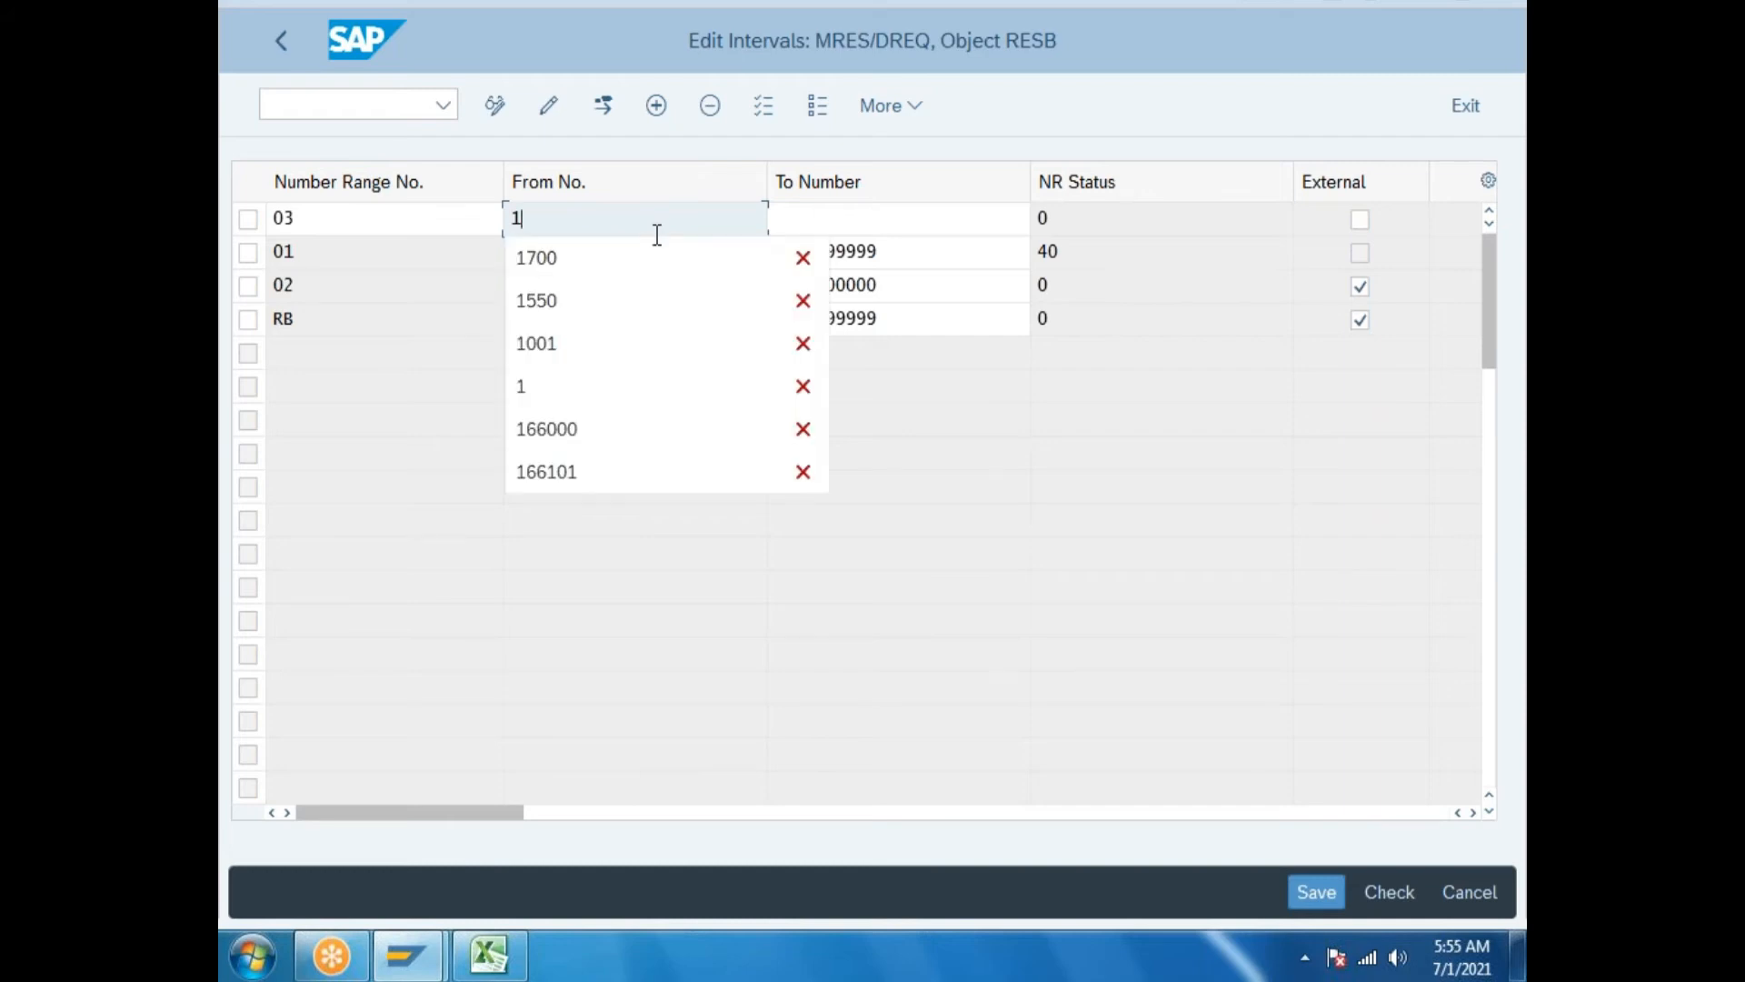
left_click(974, 546)
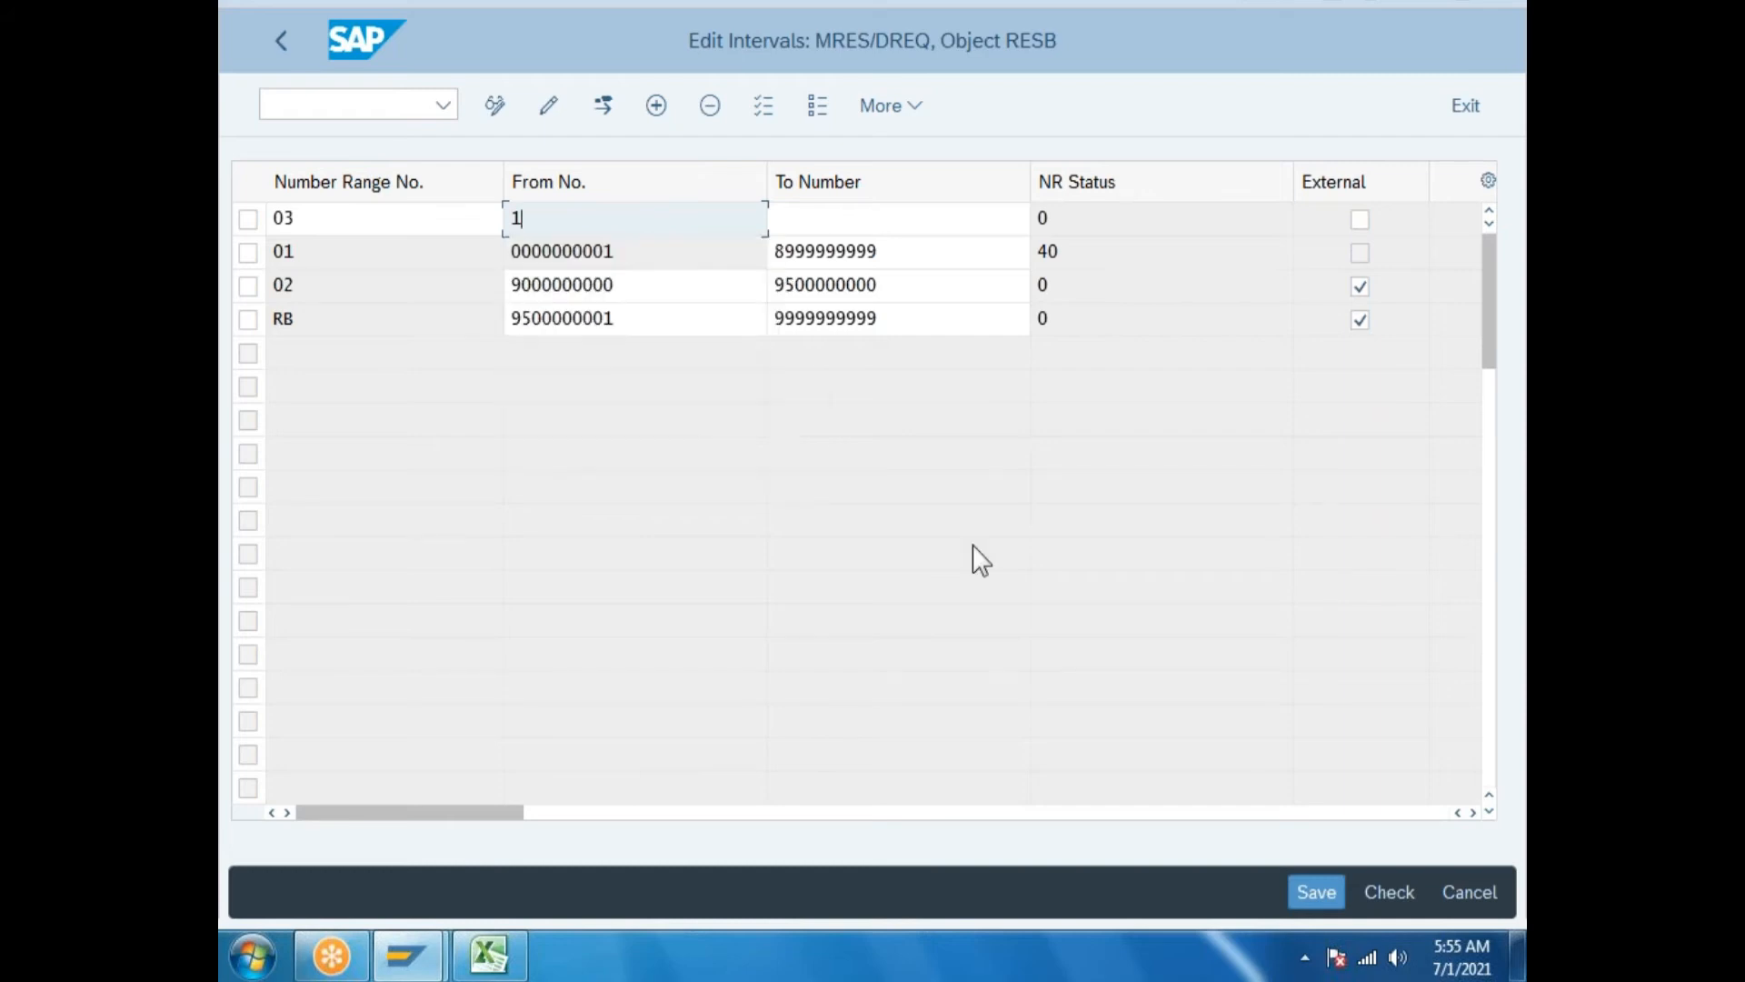
left_click(888, 282)
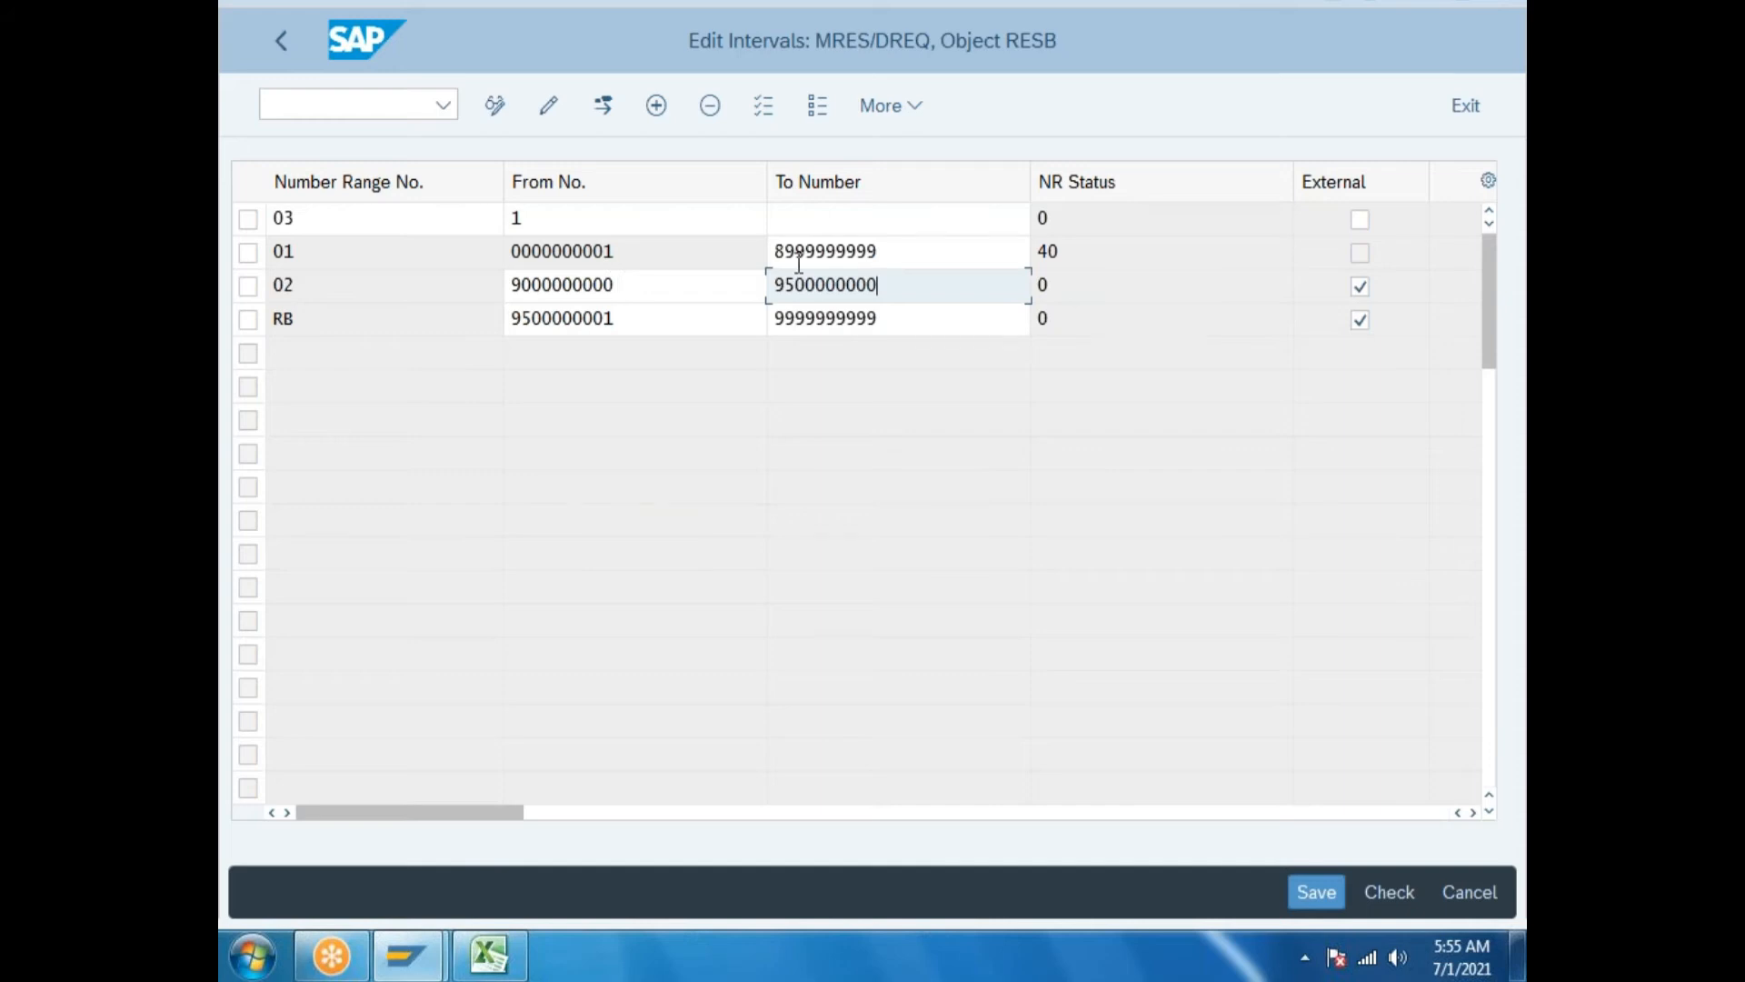
left_click_drag(907, 250, 784, 252)
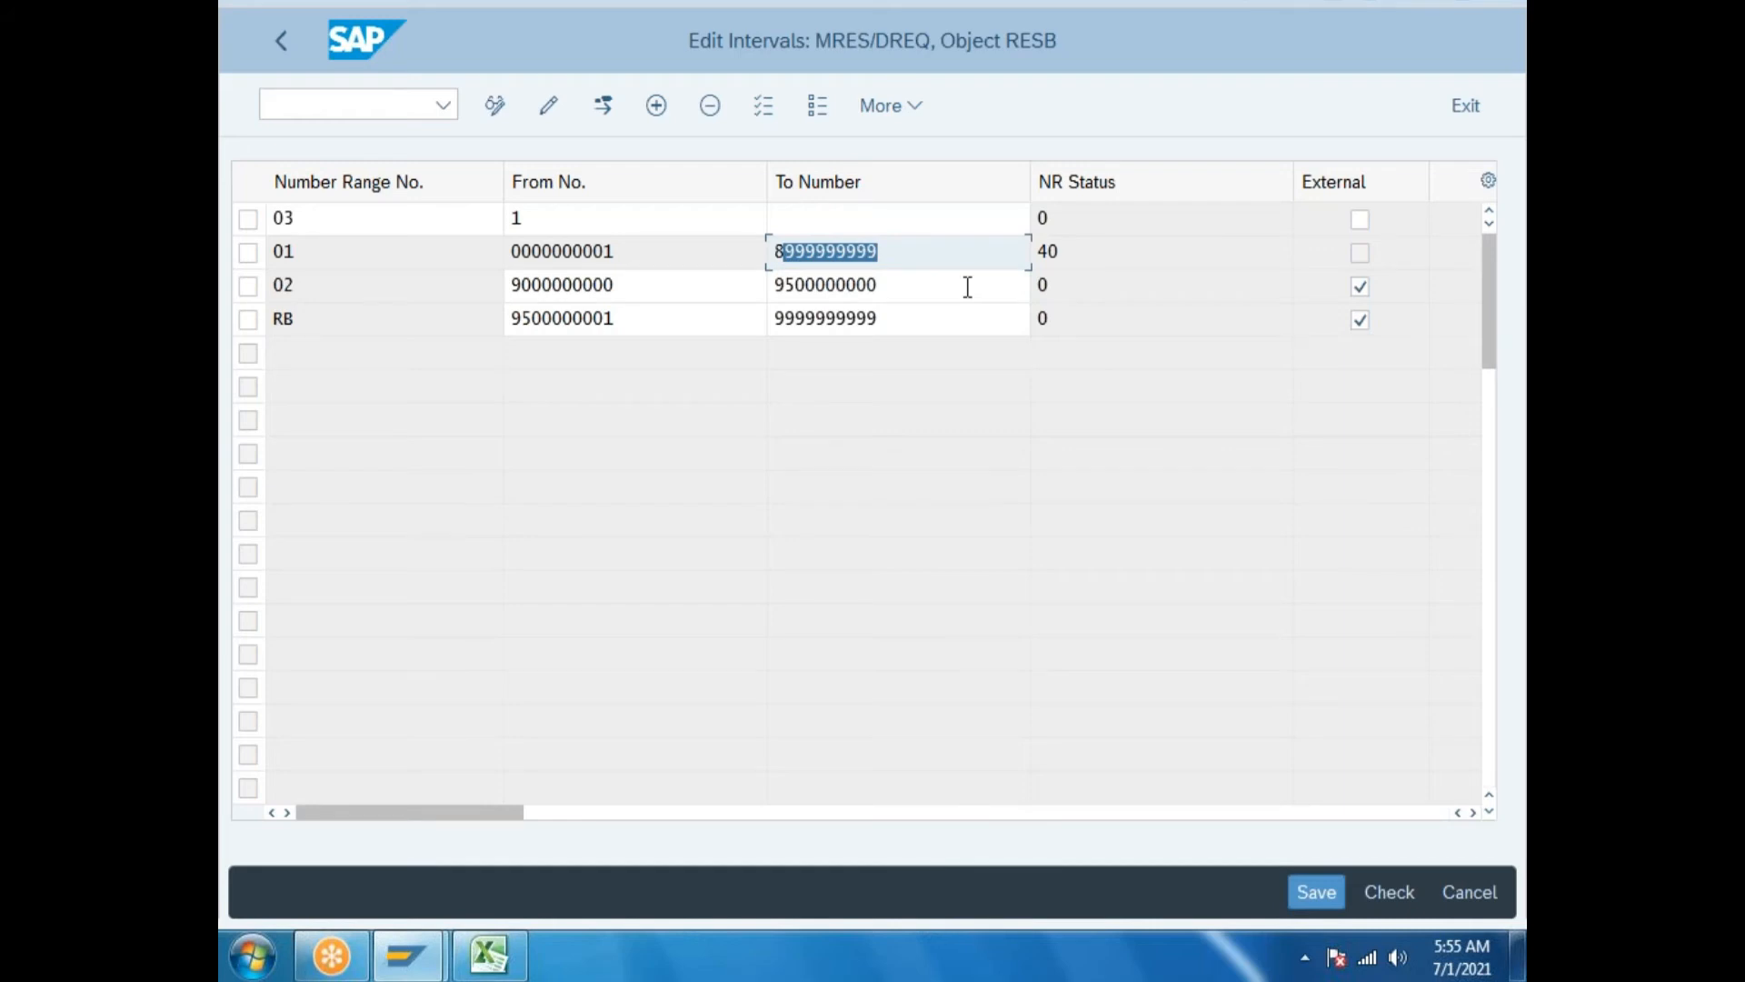
type("00")
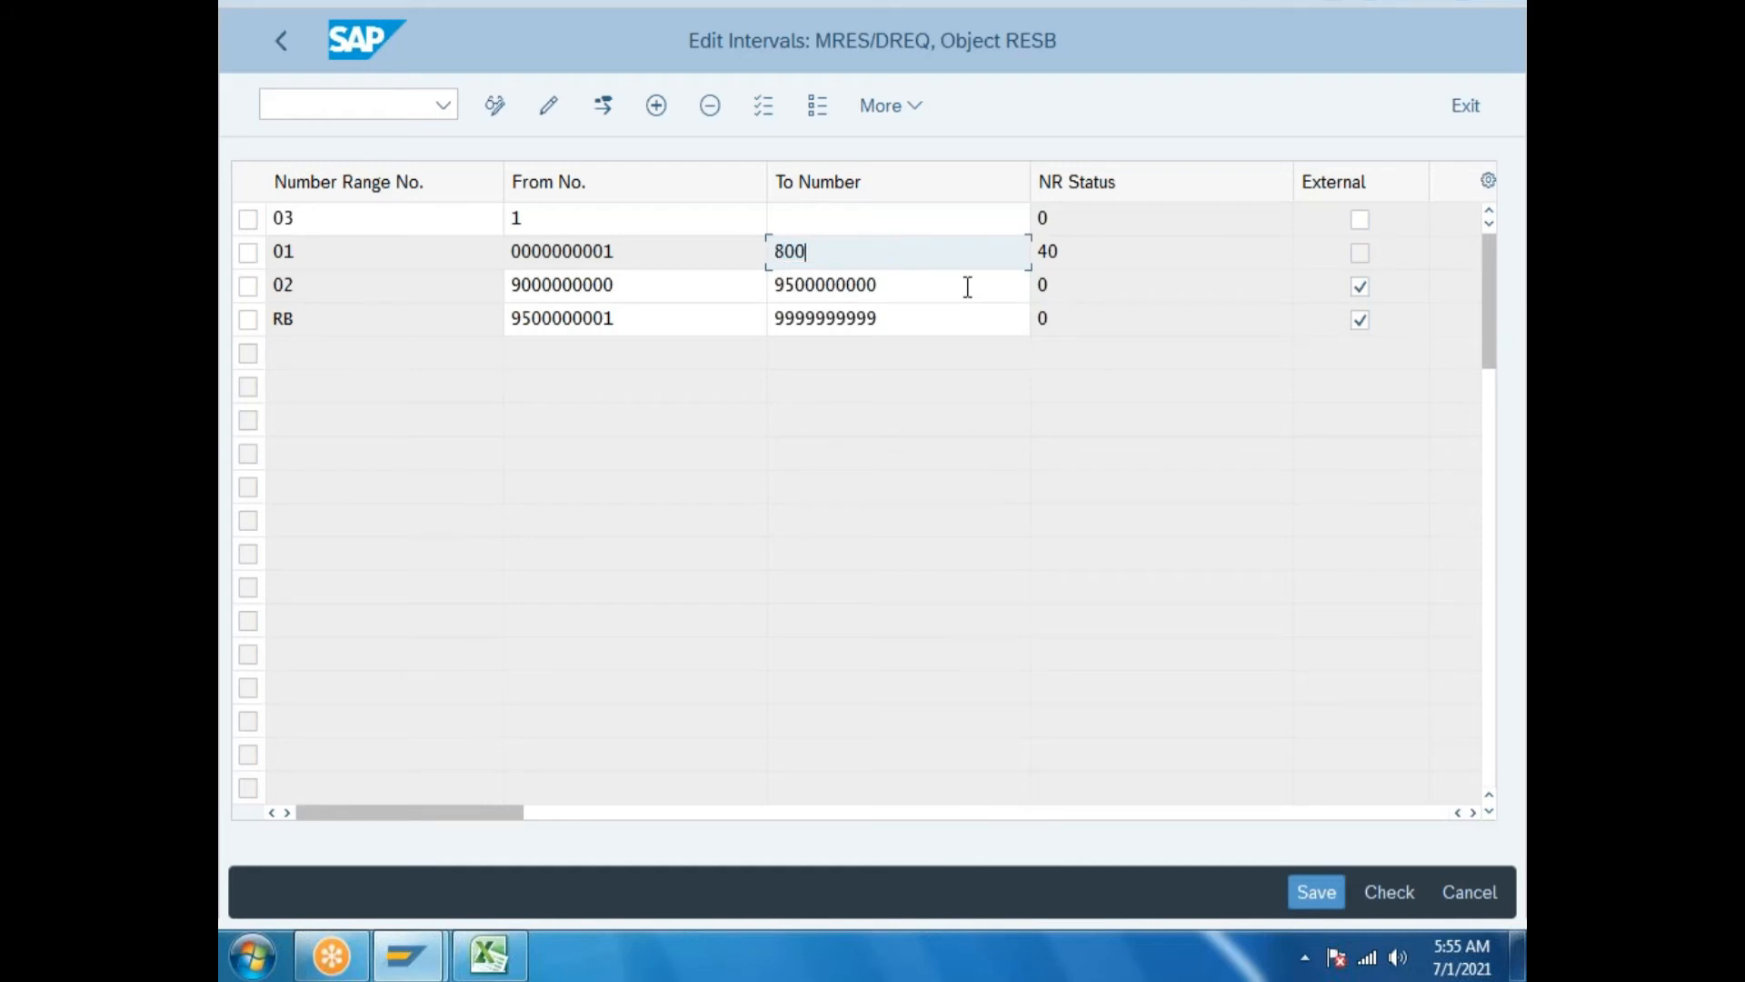
key("Return")
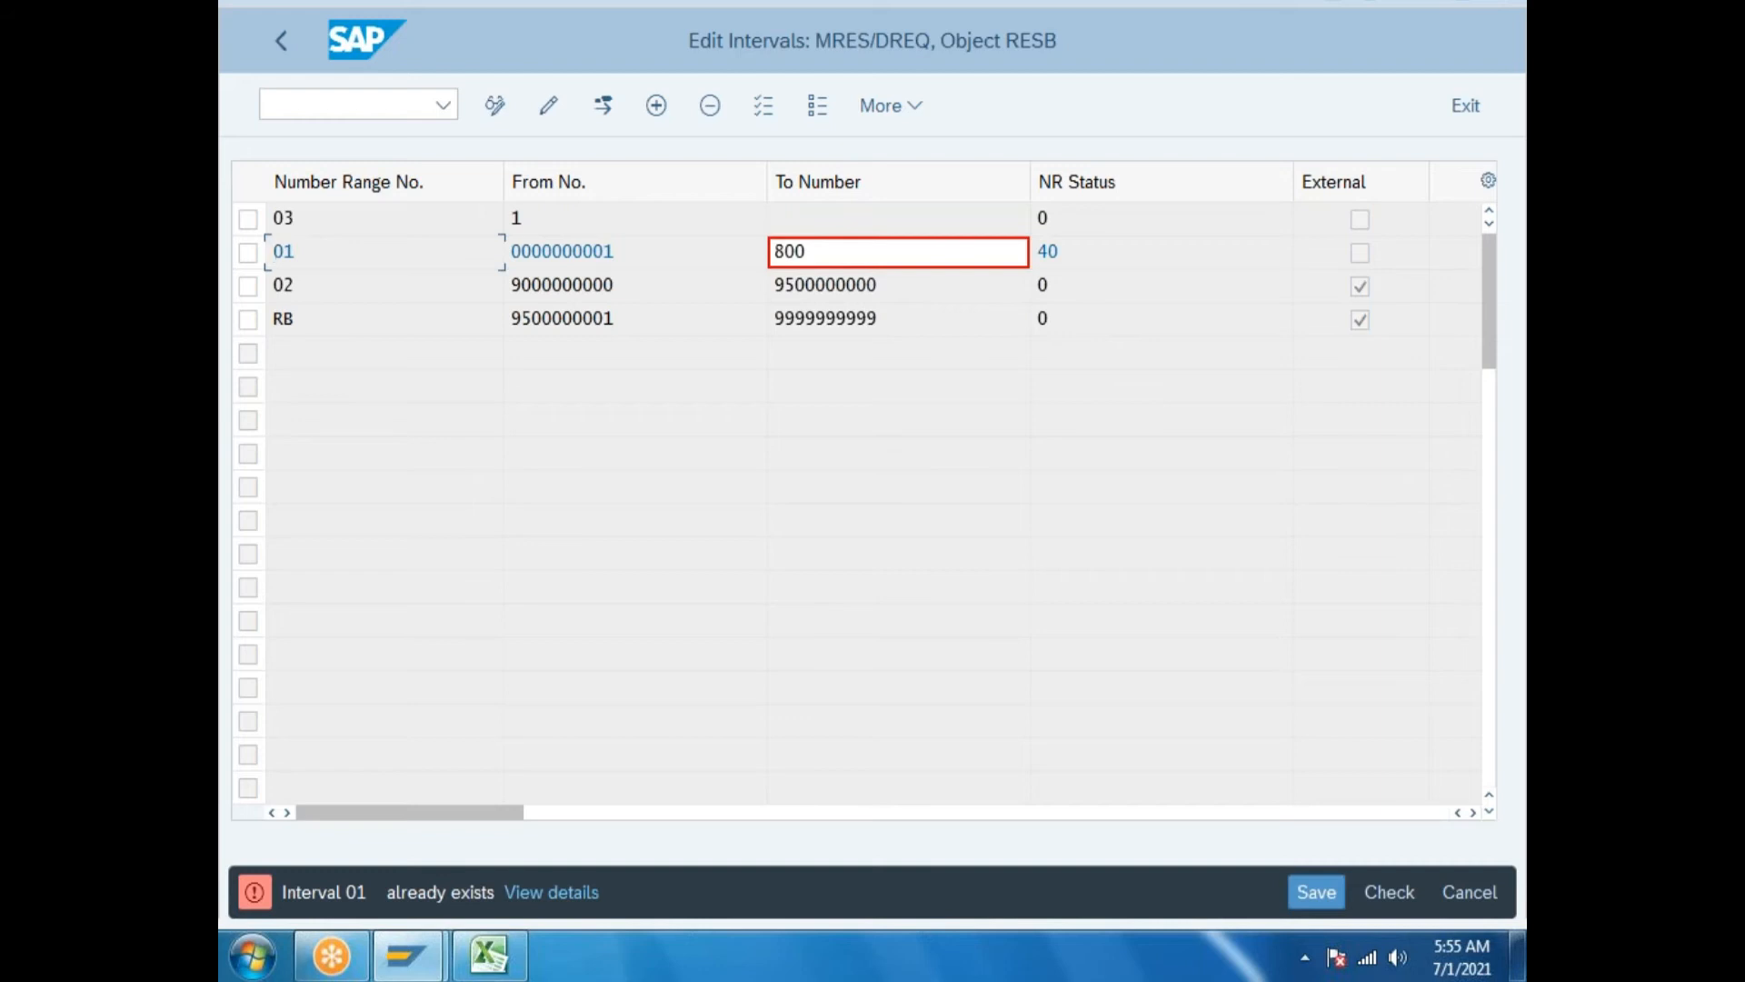
Discard the unsaved interval edits and reopen the reservation intervals for editing.
left_click(1069, 255)
left_click(855, 252)
left_click(1466, 892)
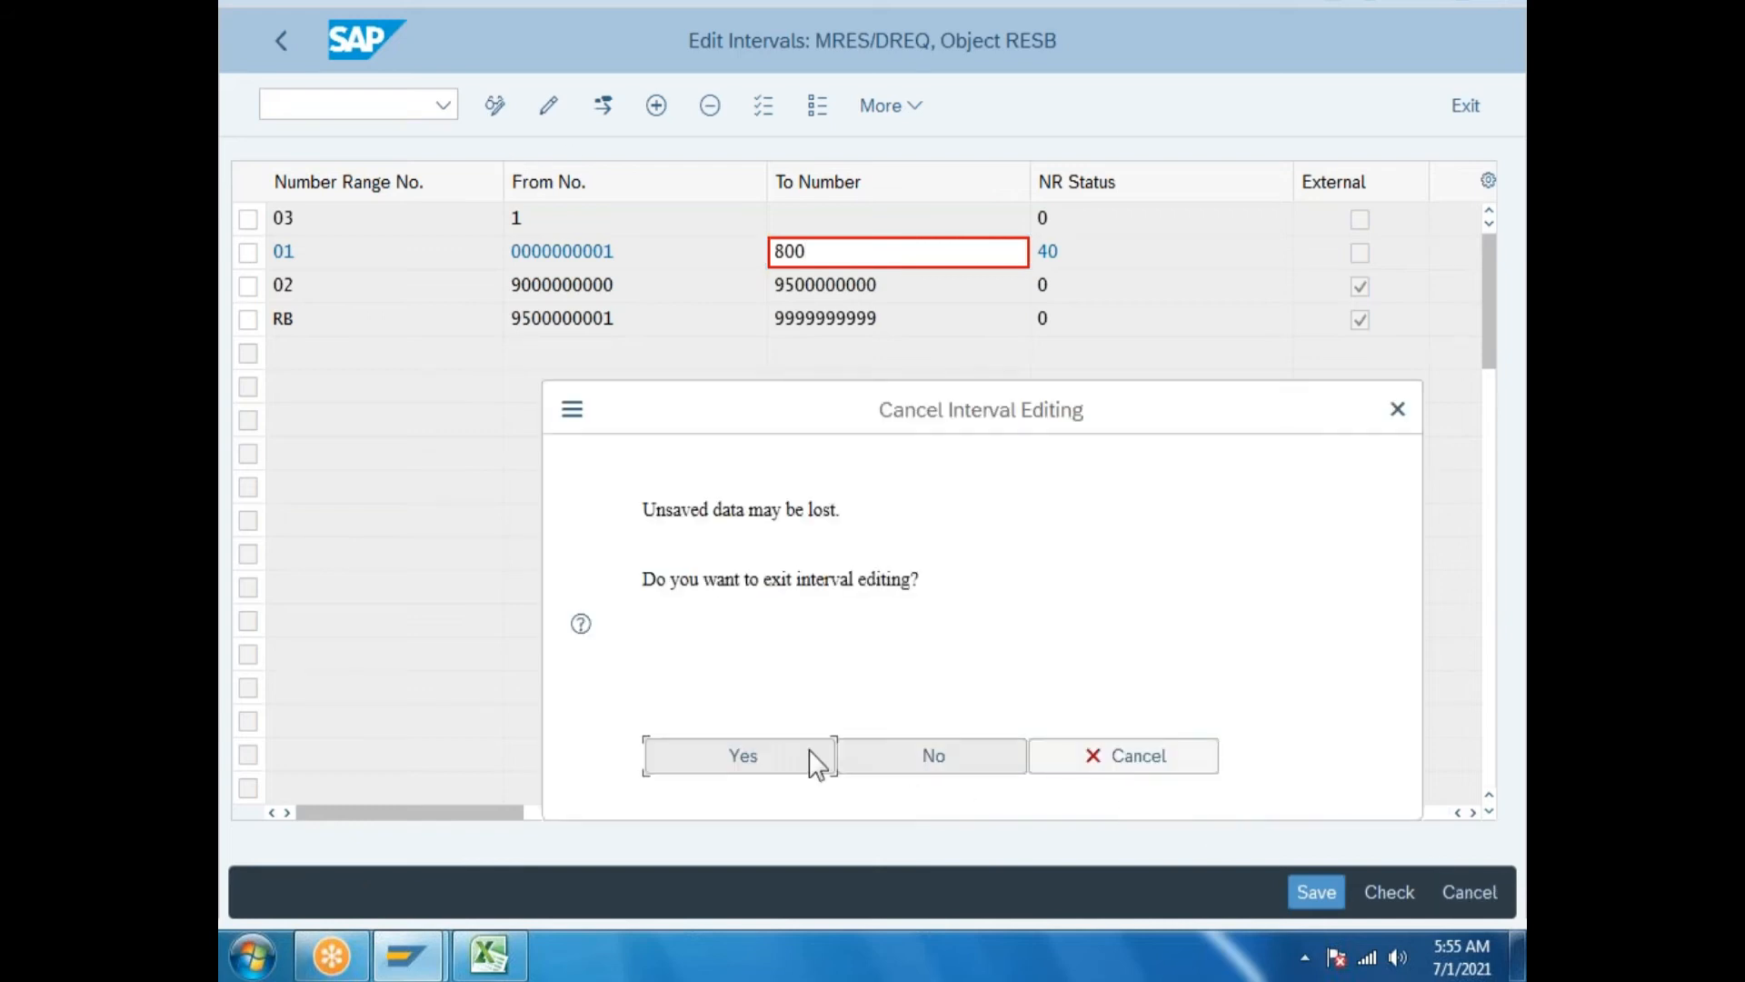
left_click(725, 750)
left_click(642, 273)
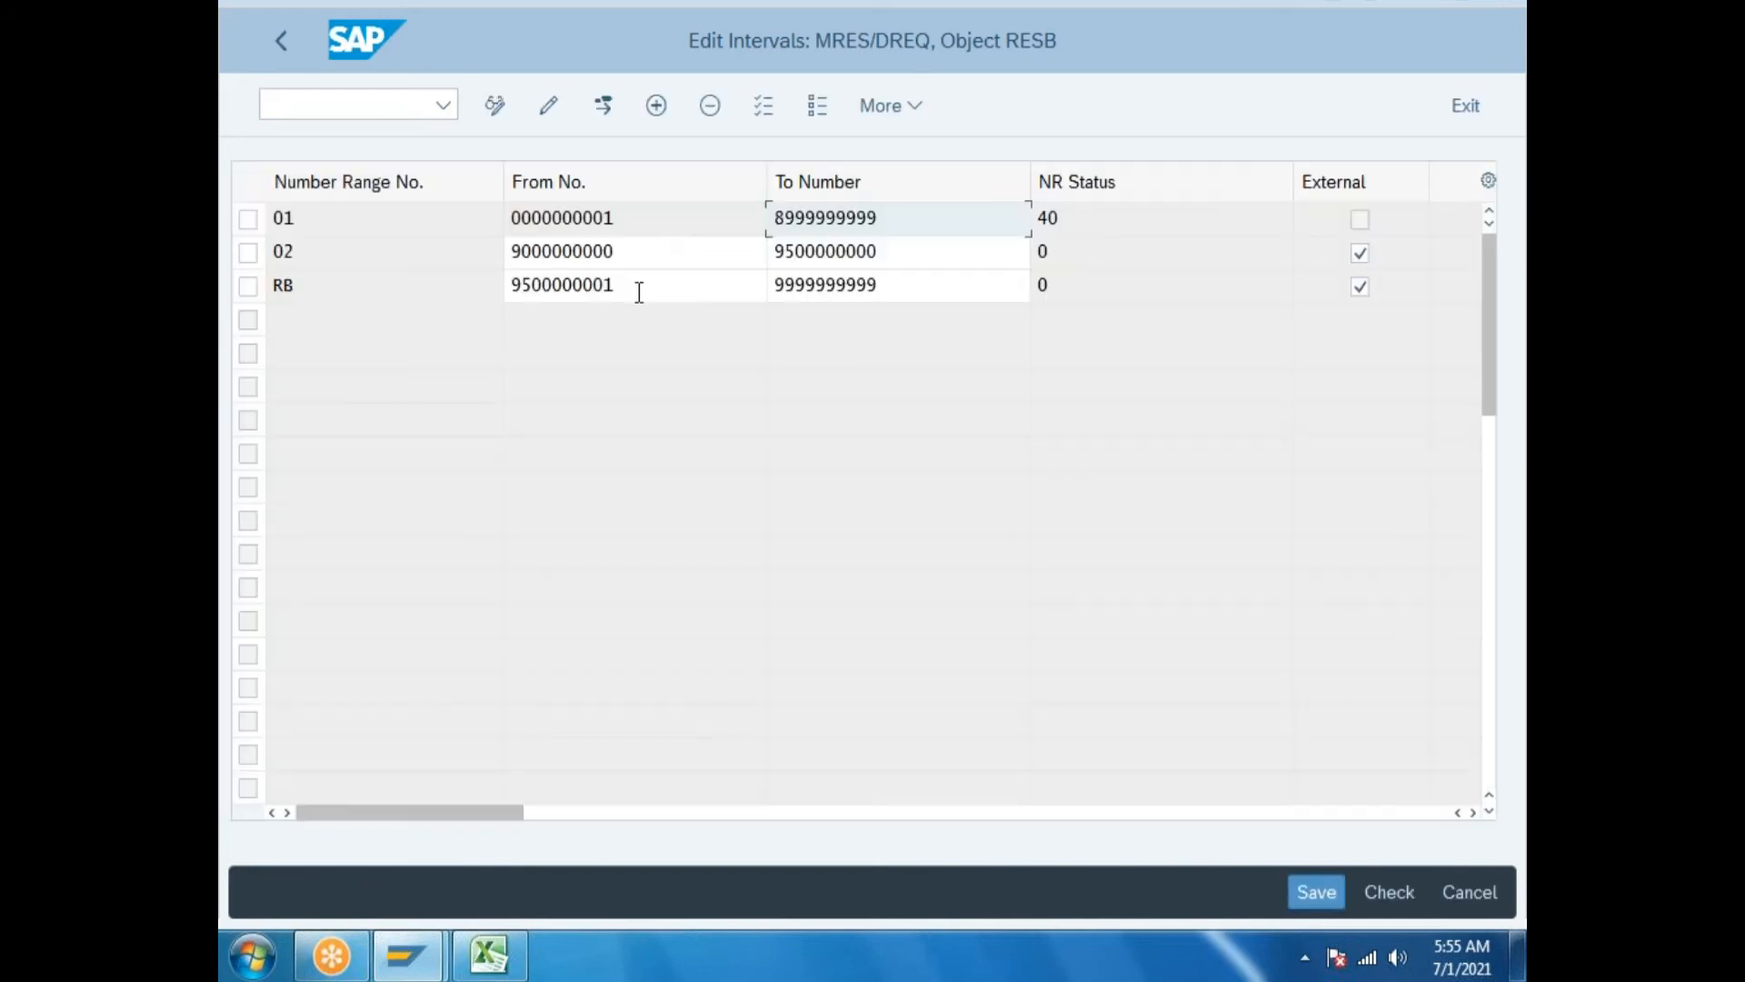
left_click(656, 106)
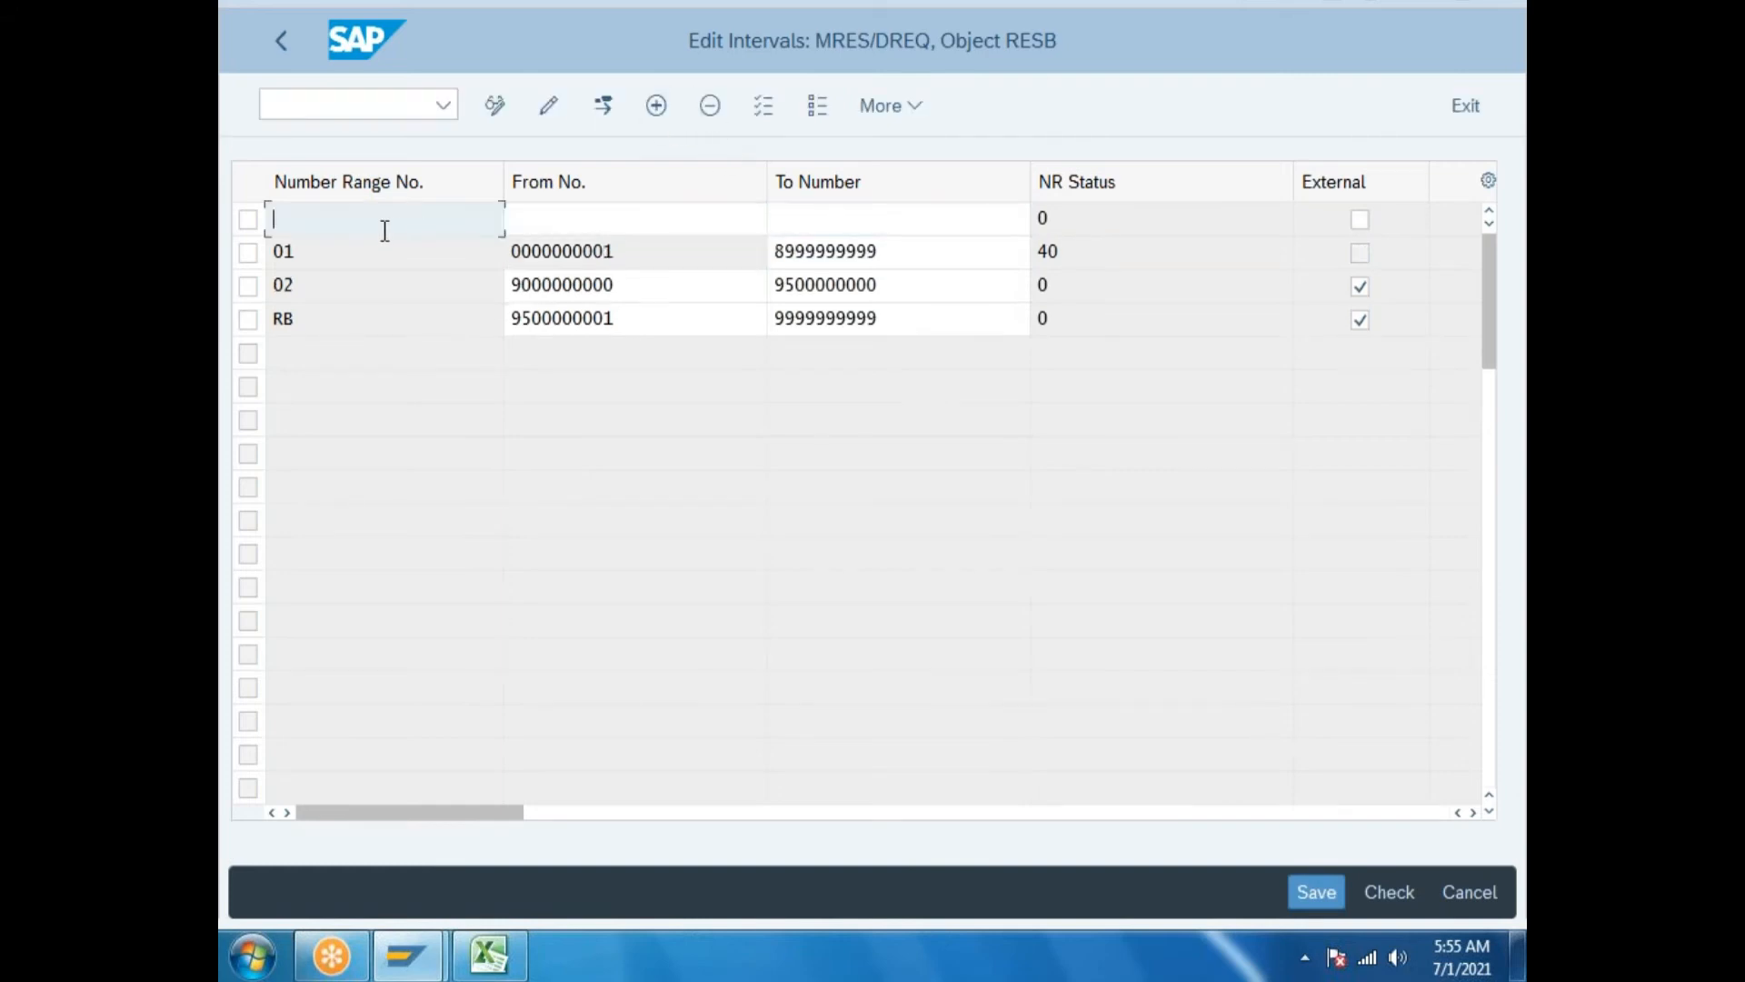
type("03")
left_click_drag(520, 284, 818, 318)
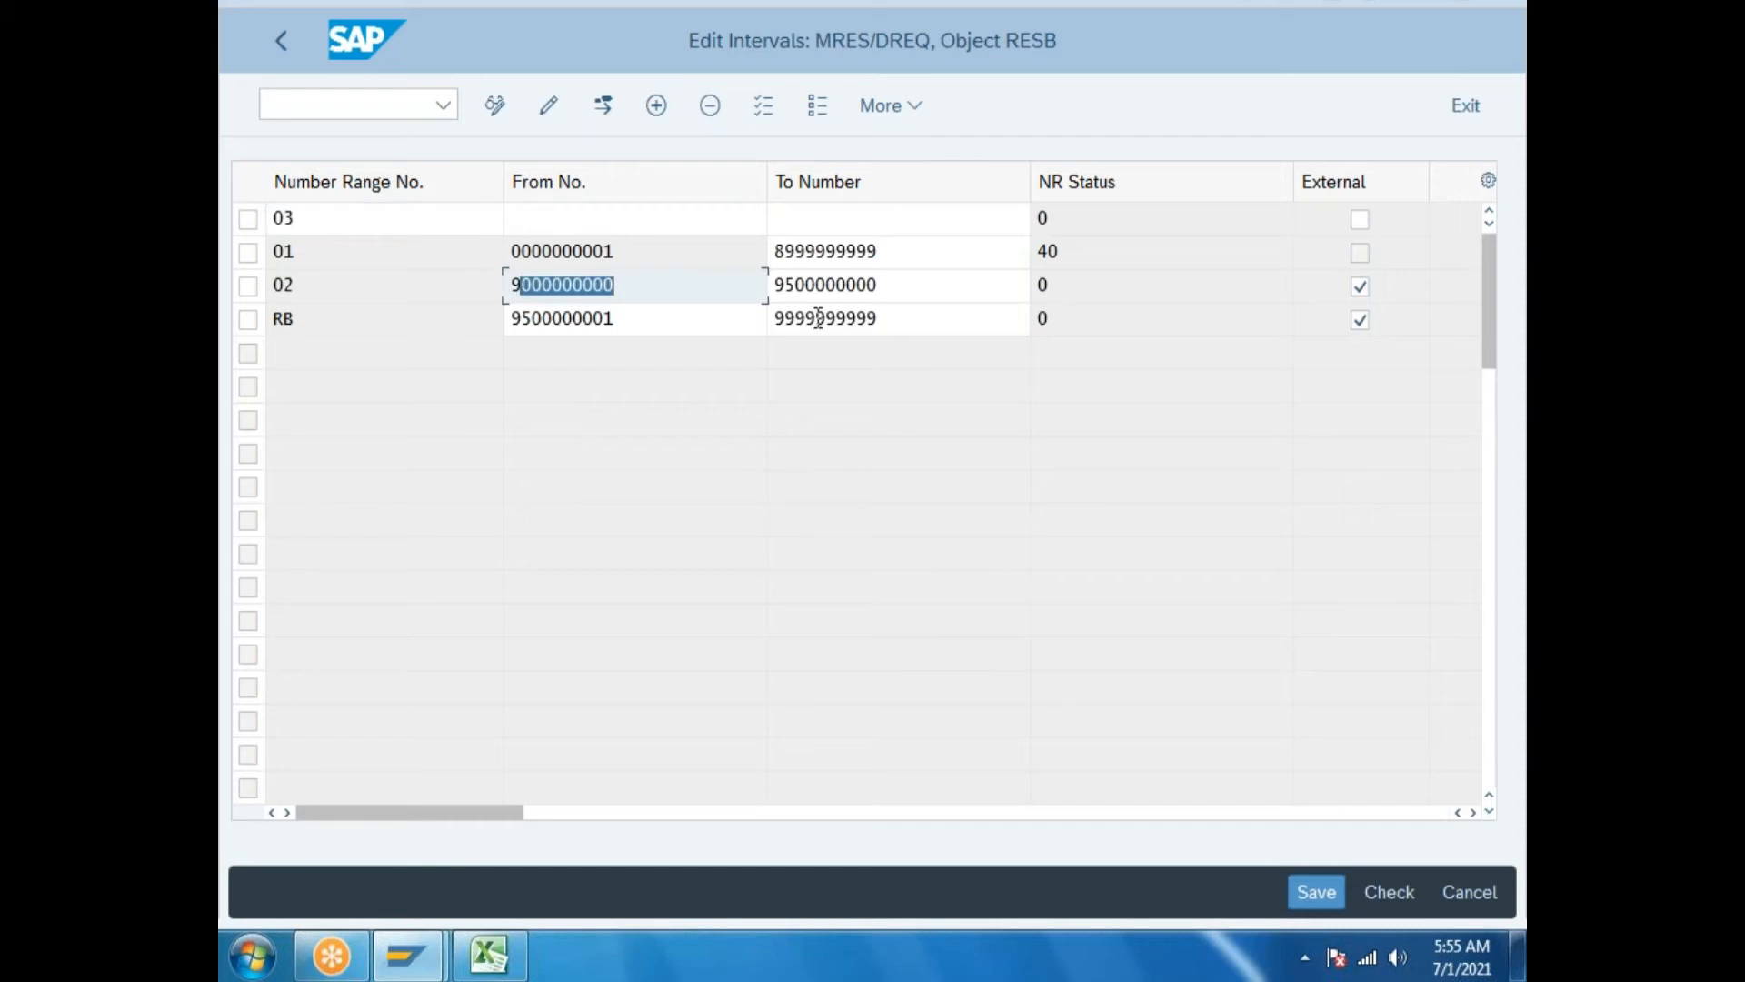
type("111111111")
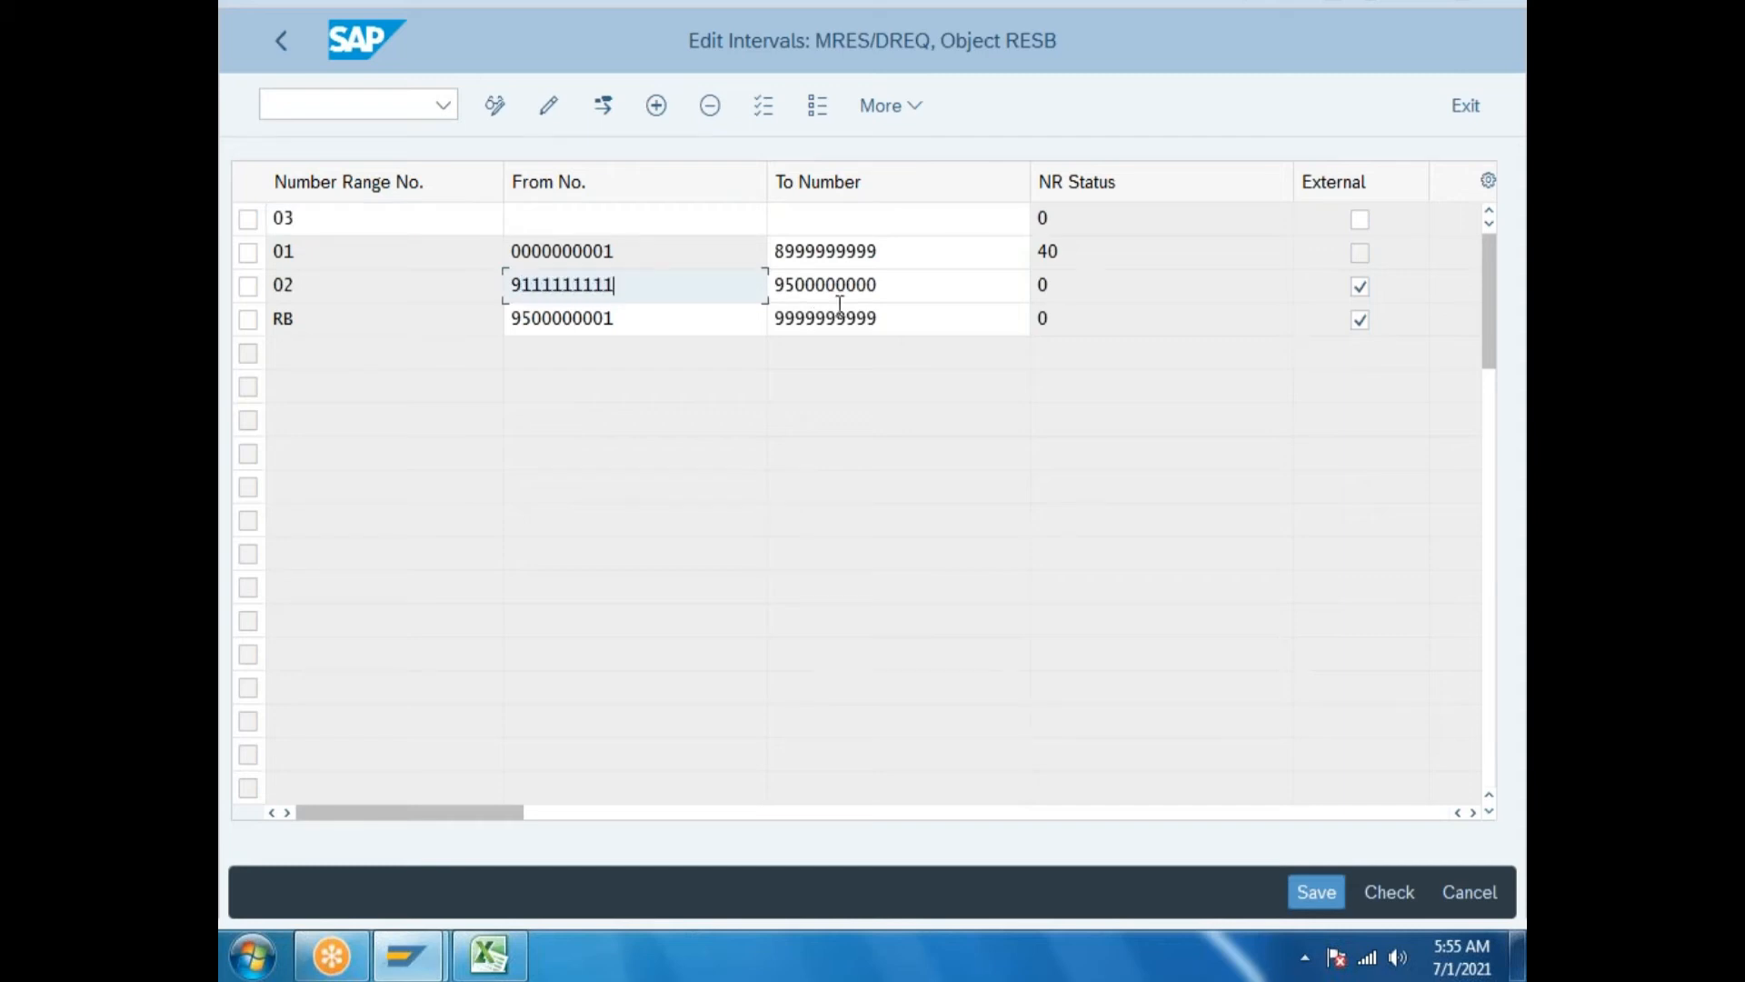
left_click_drag(784, 285, 1025, 335)
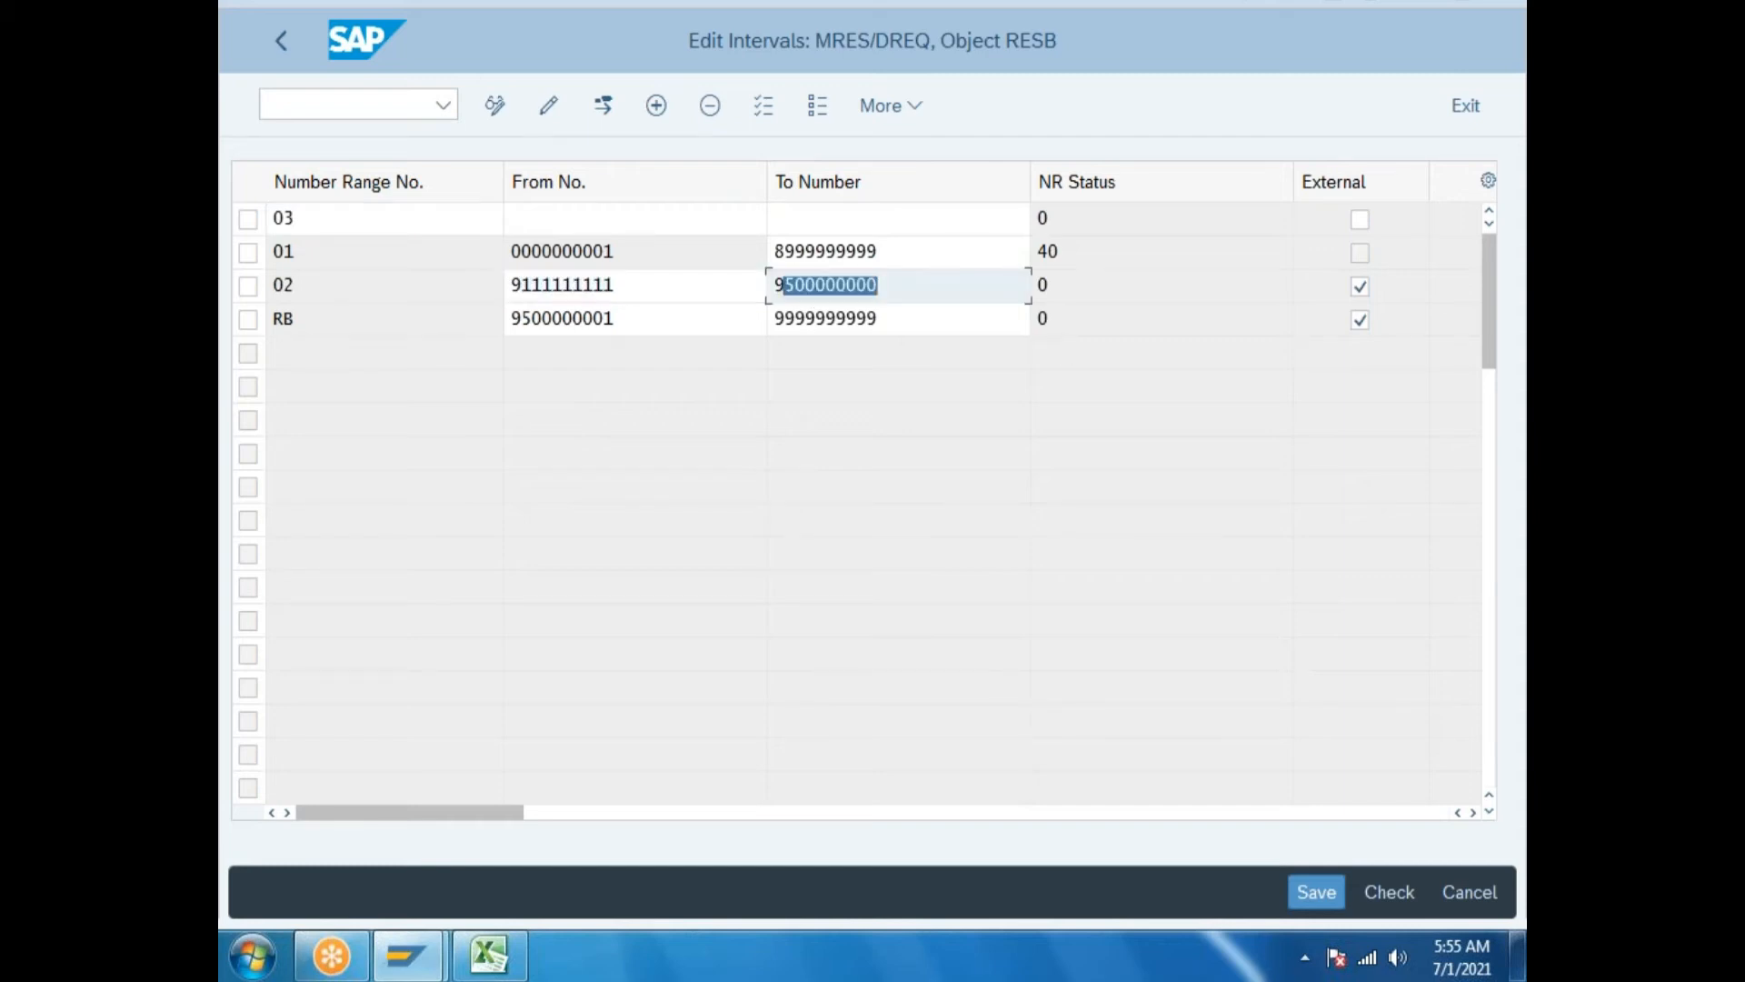
type("222222222")
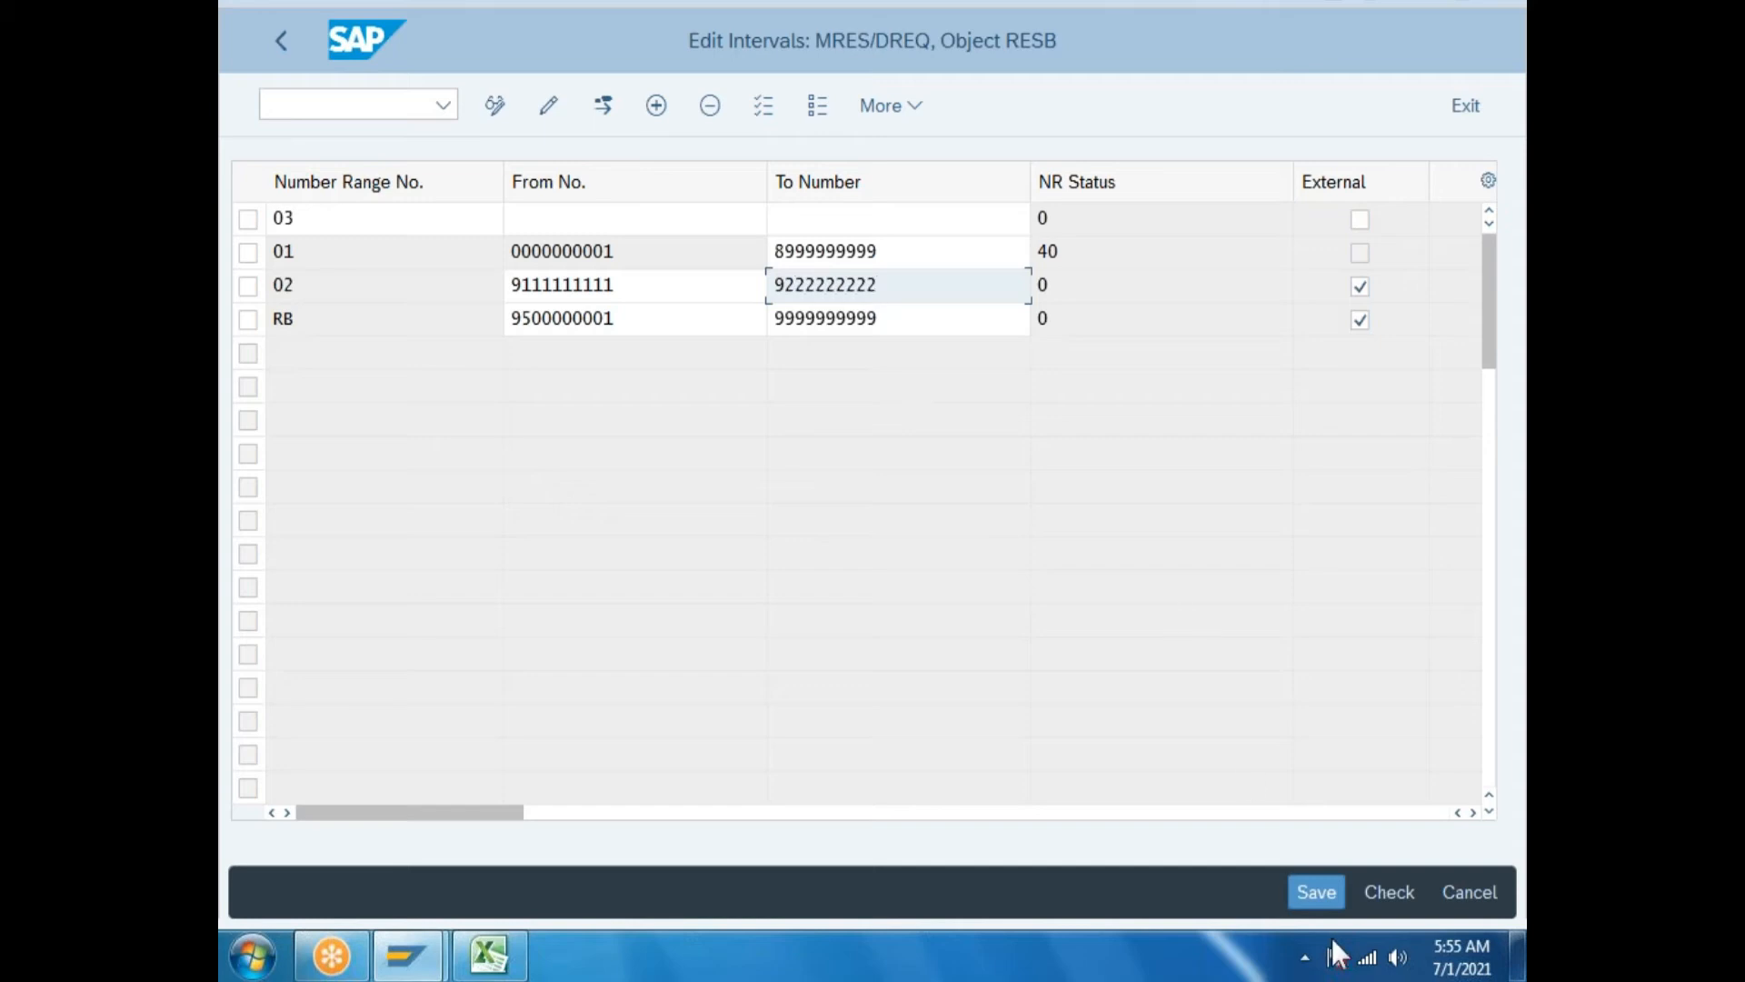
left_click(1313, 892)
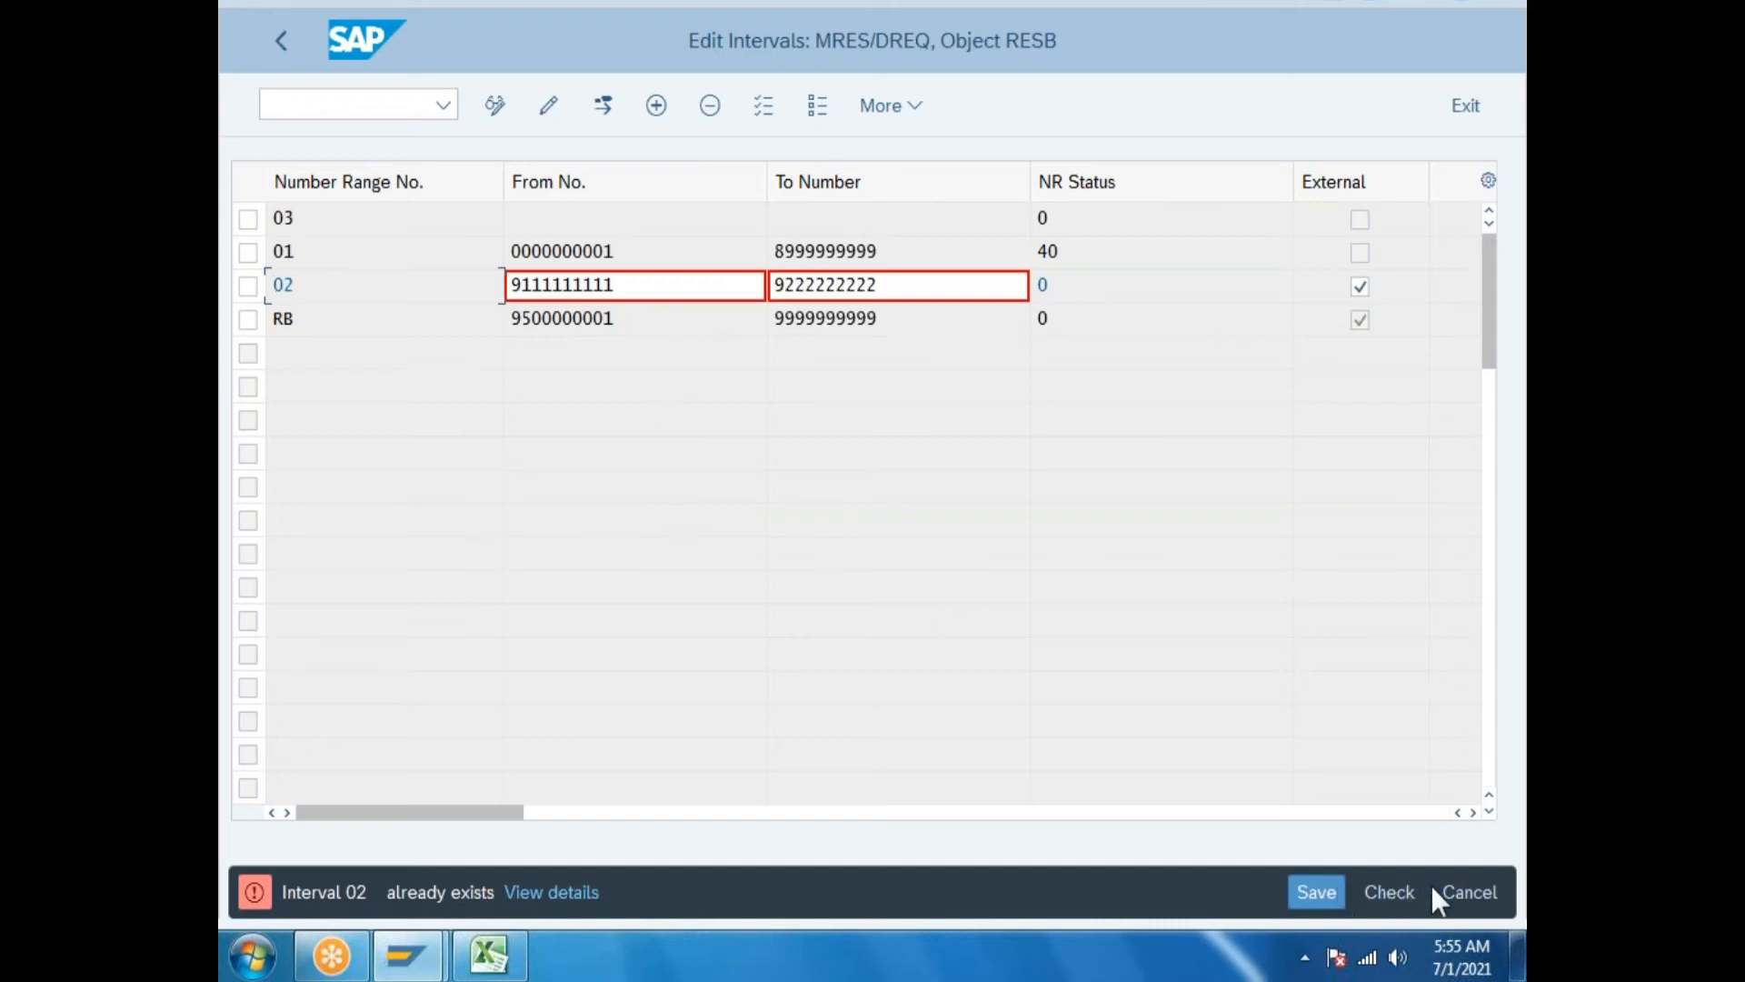
left_click(1467, 892)
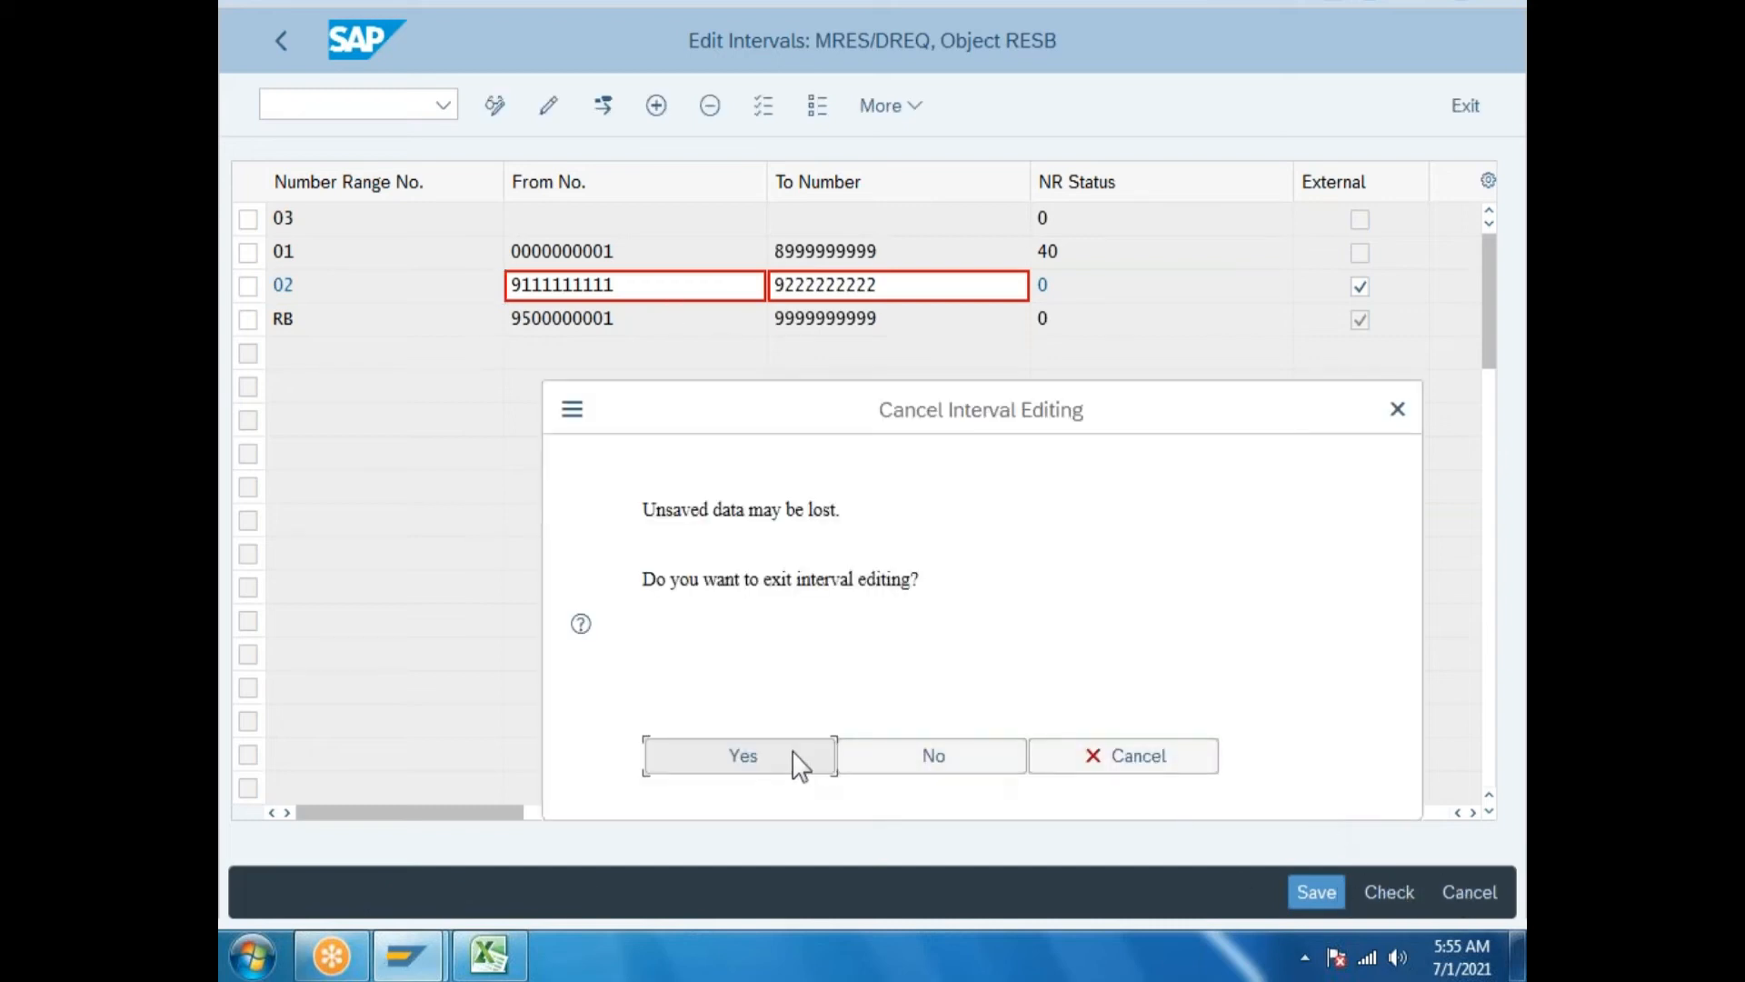
left_click(929, 772)
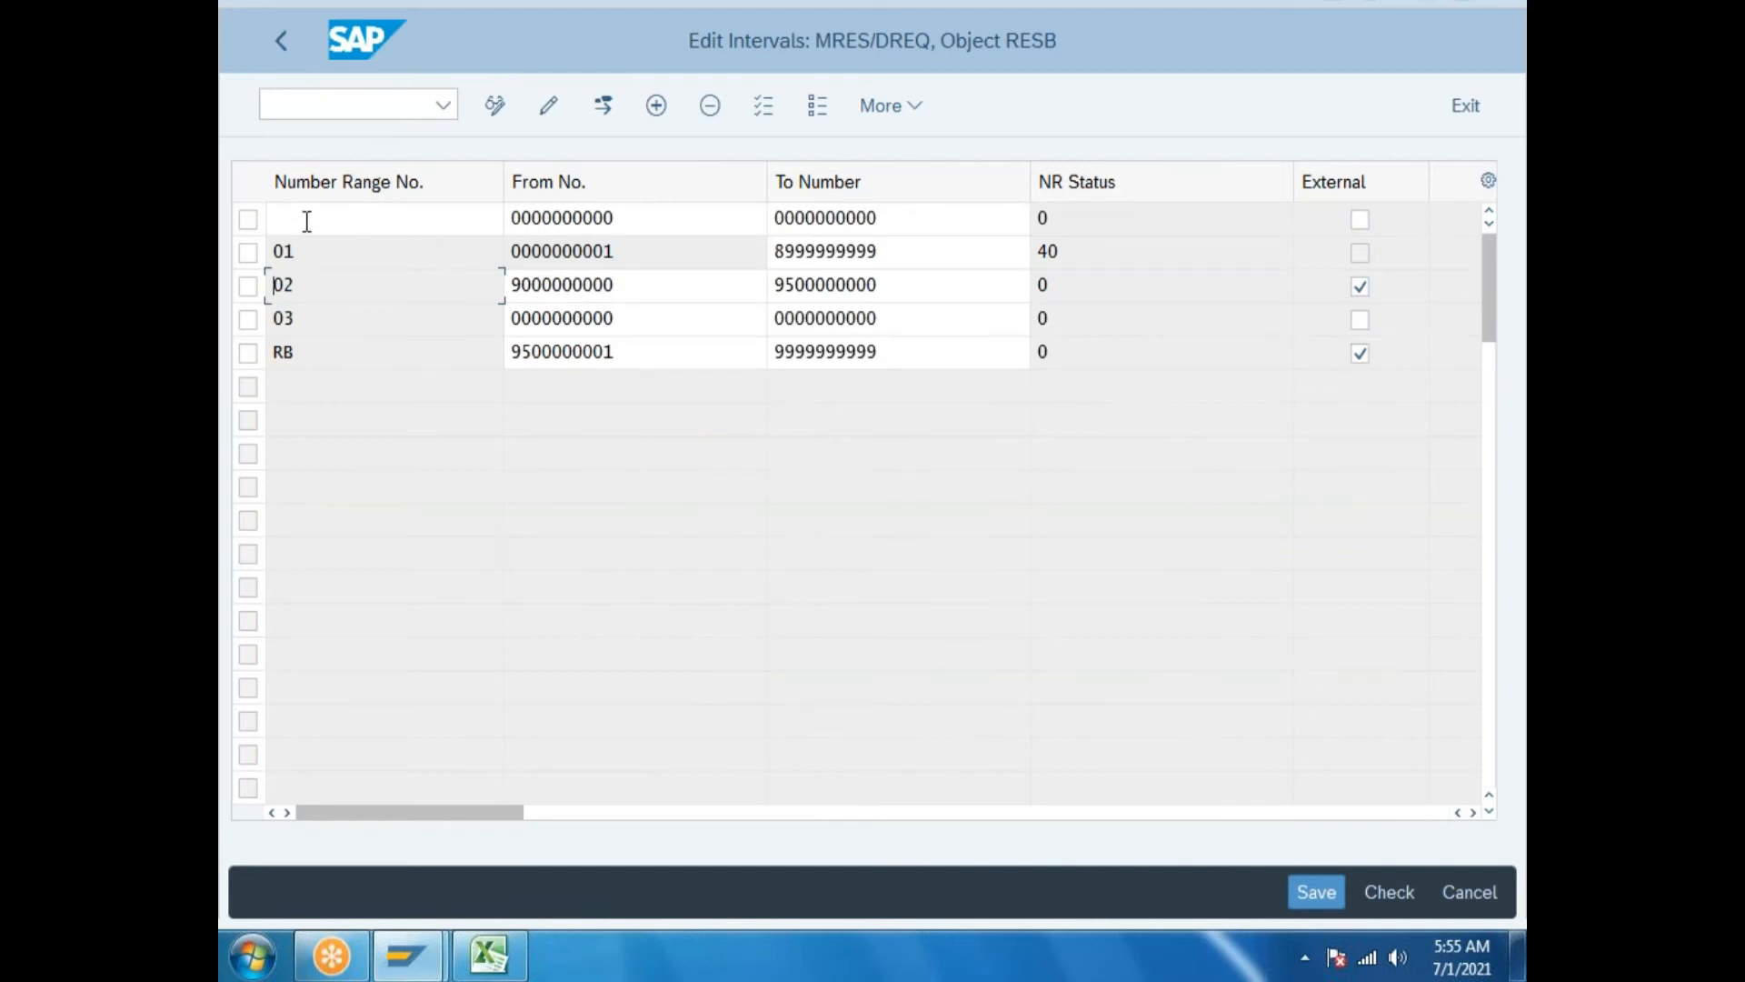
left_click(249, 219)
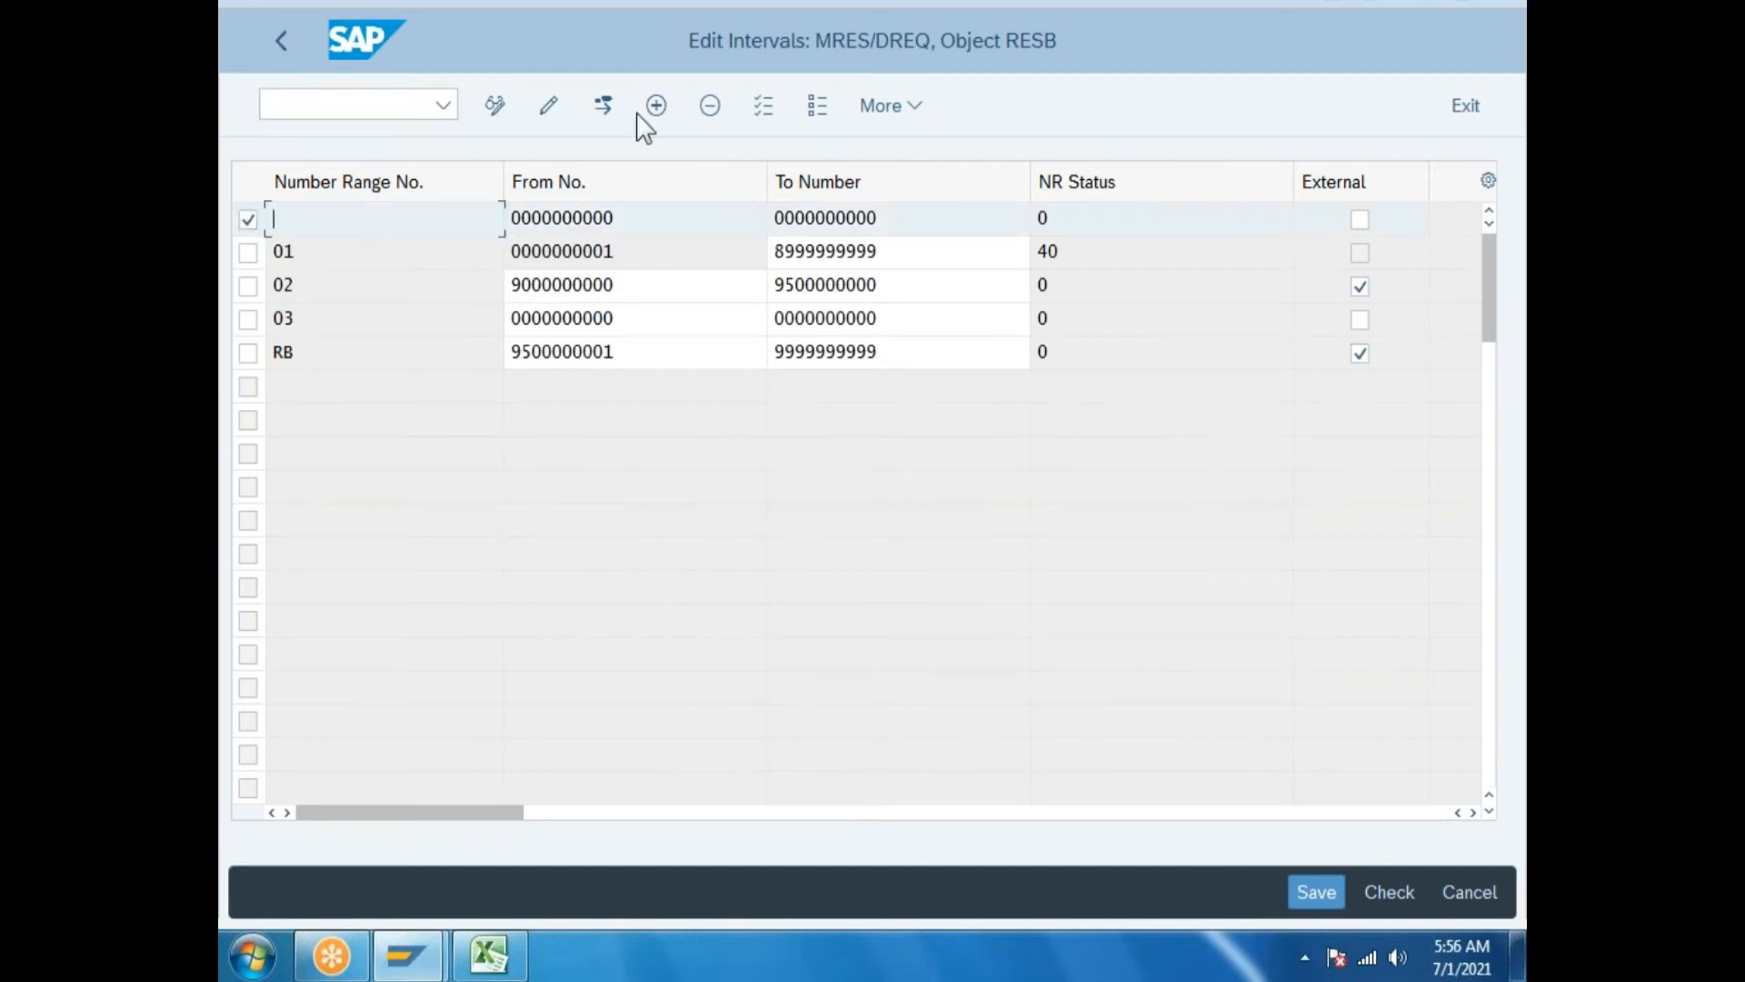
left_click(712, 106)
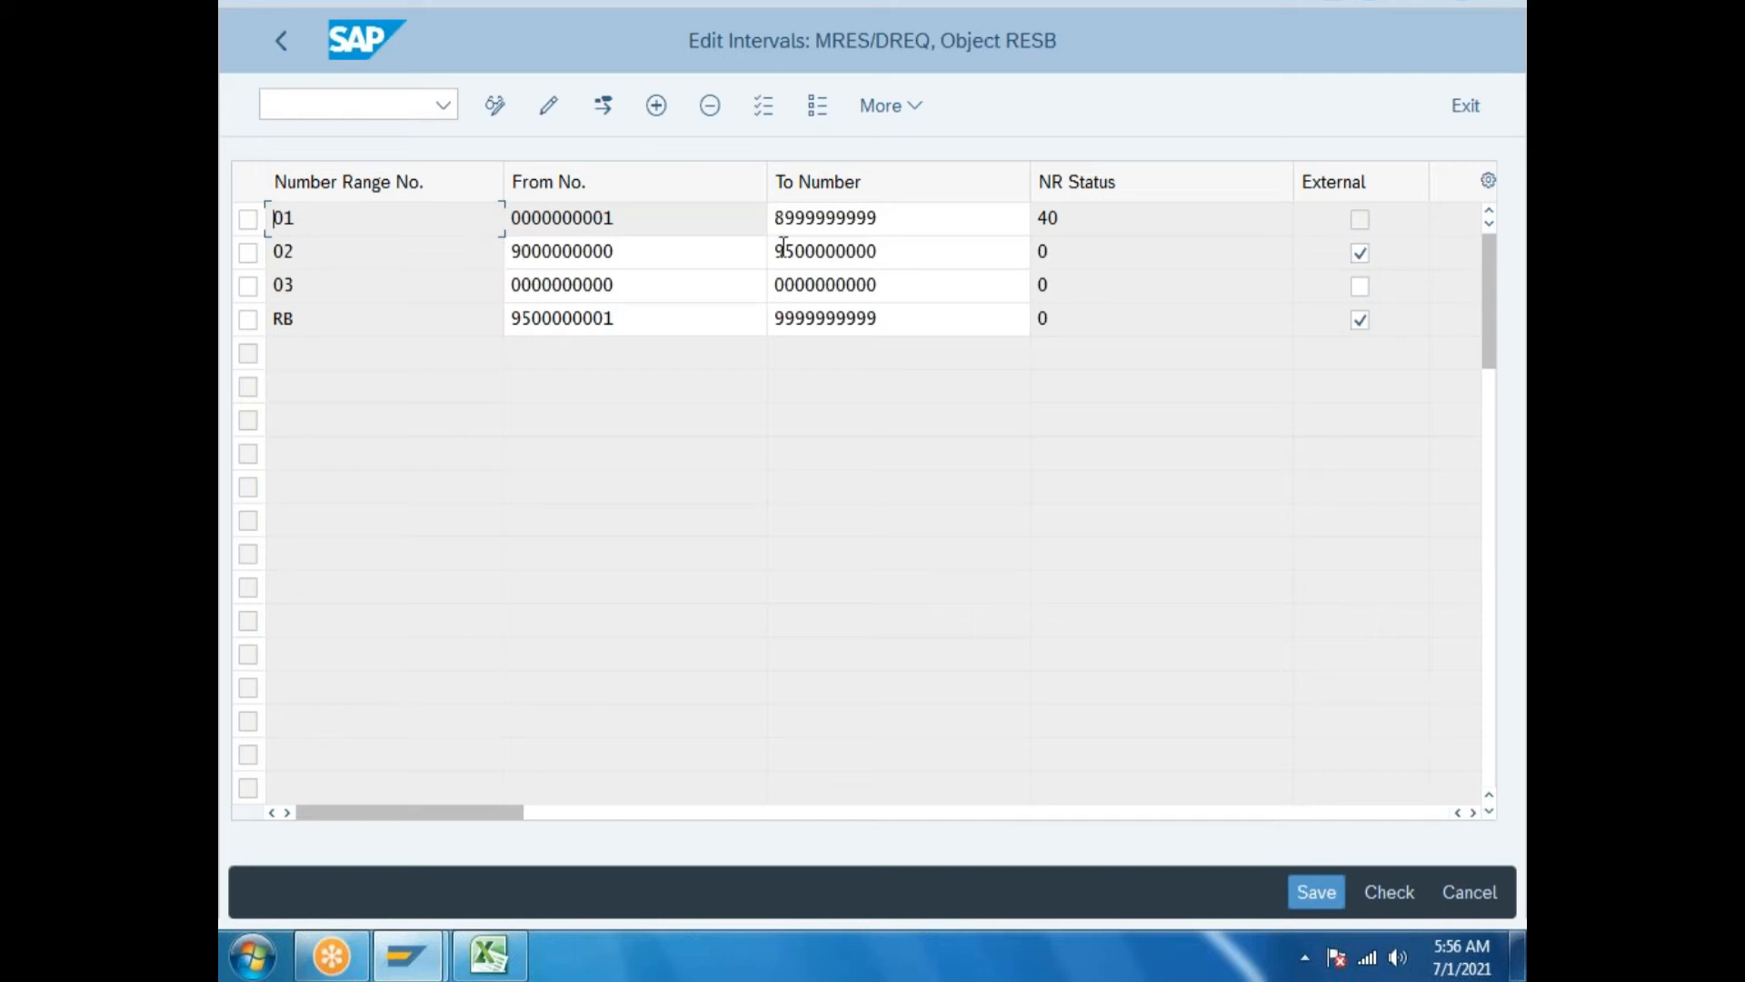
left_click_drag(784, 251, 1107, 226)
type("111111111")
left_click(1311, 887)
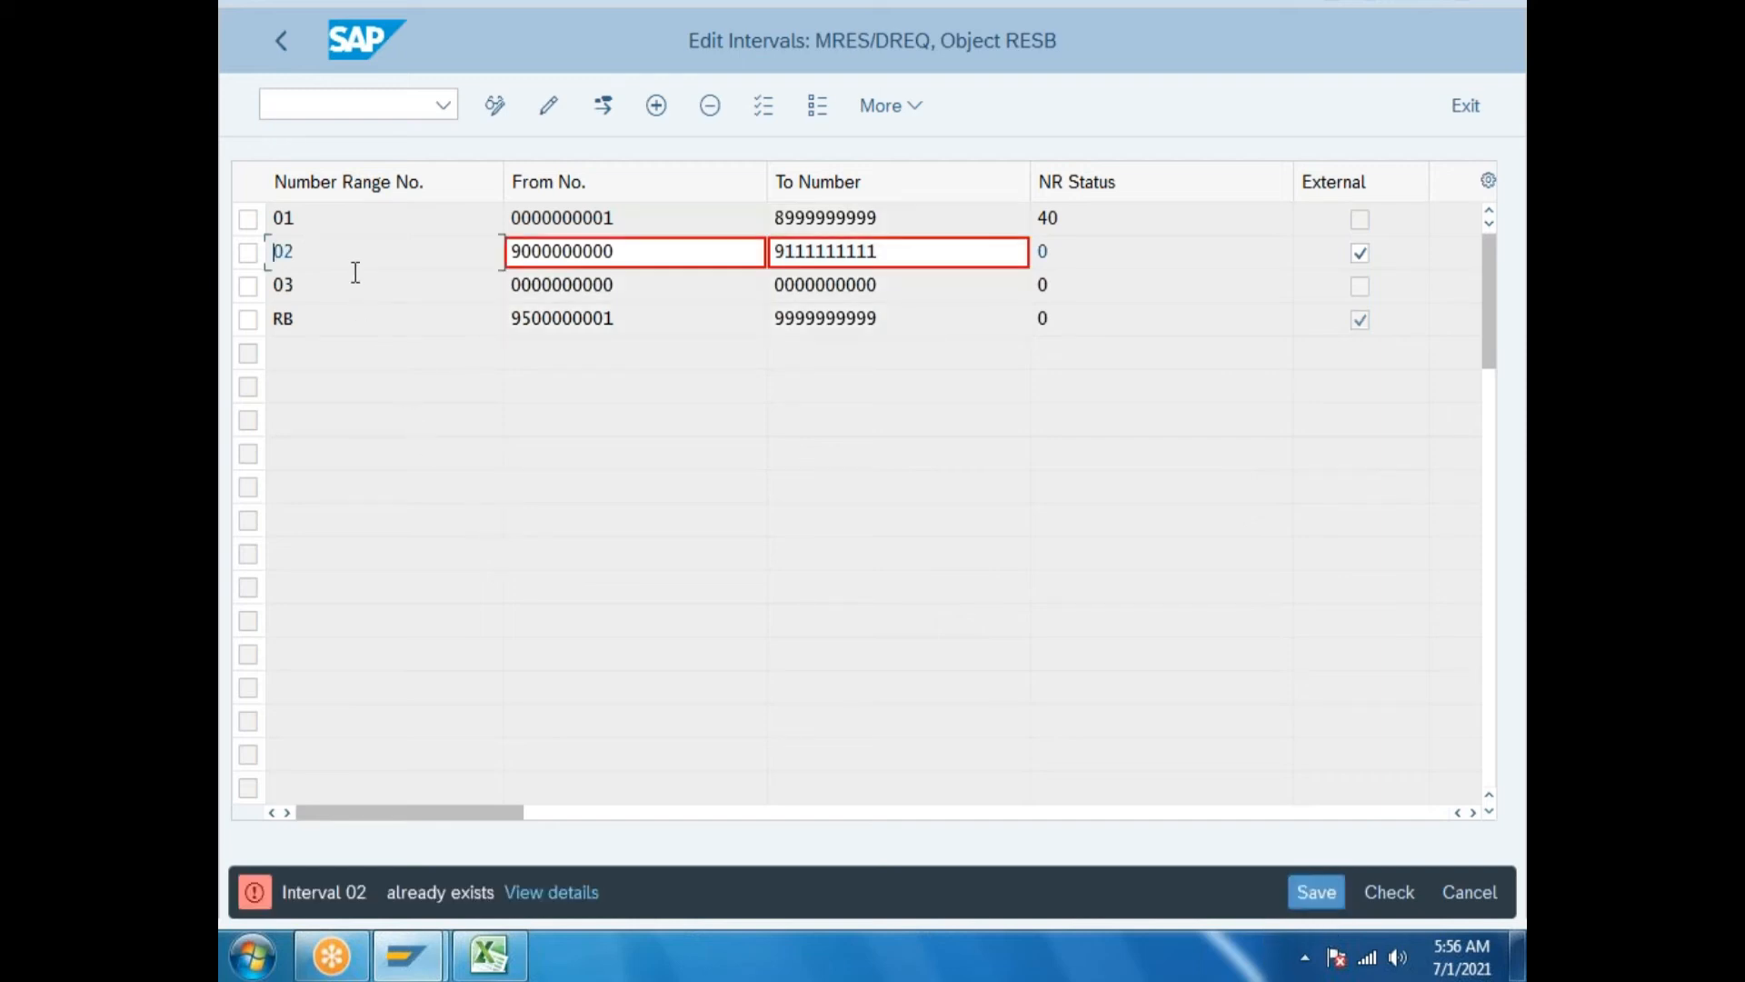
left_click(272, 259)
left_click(1469, 892)
left_click(966, 762)
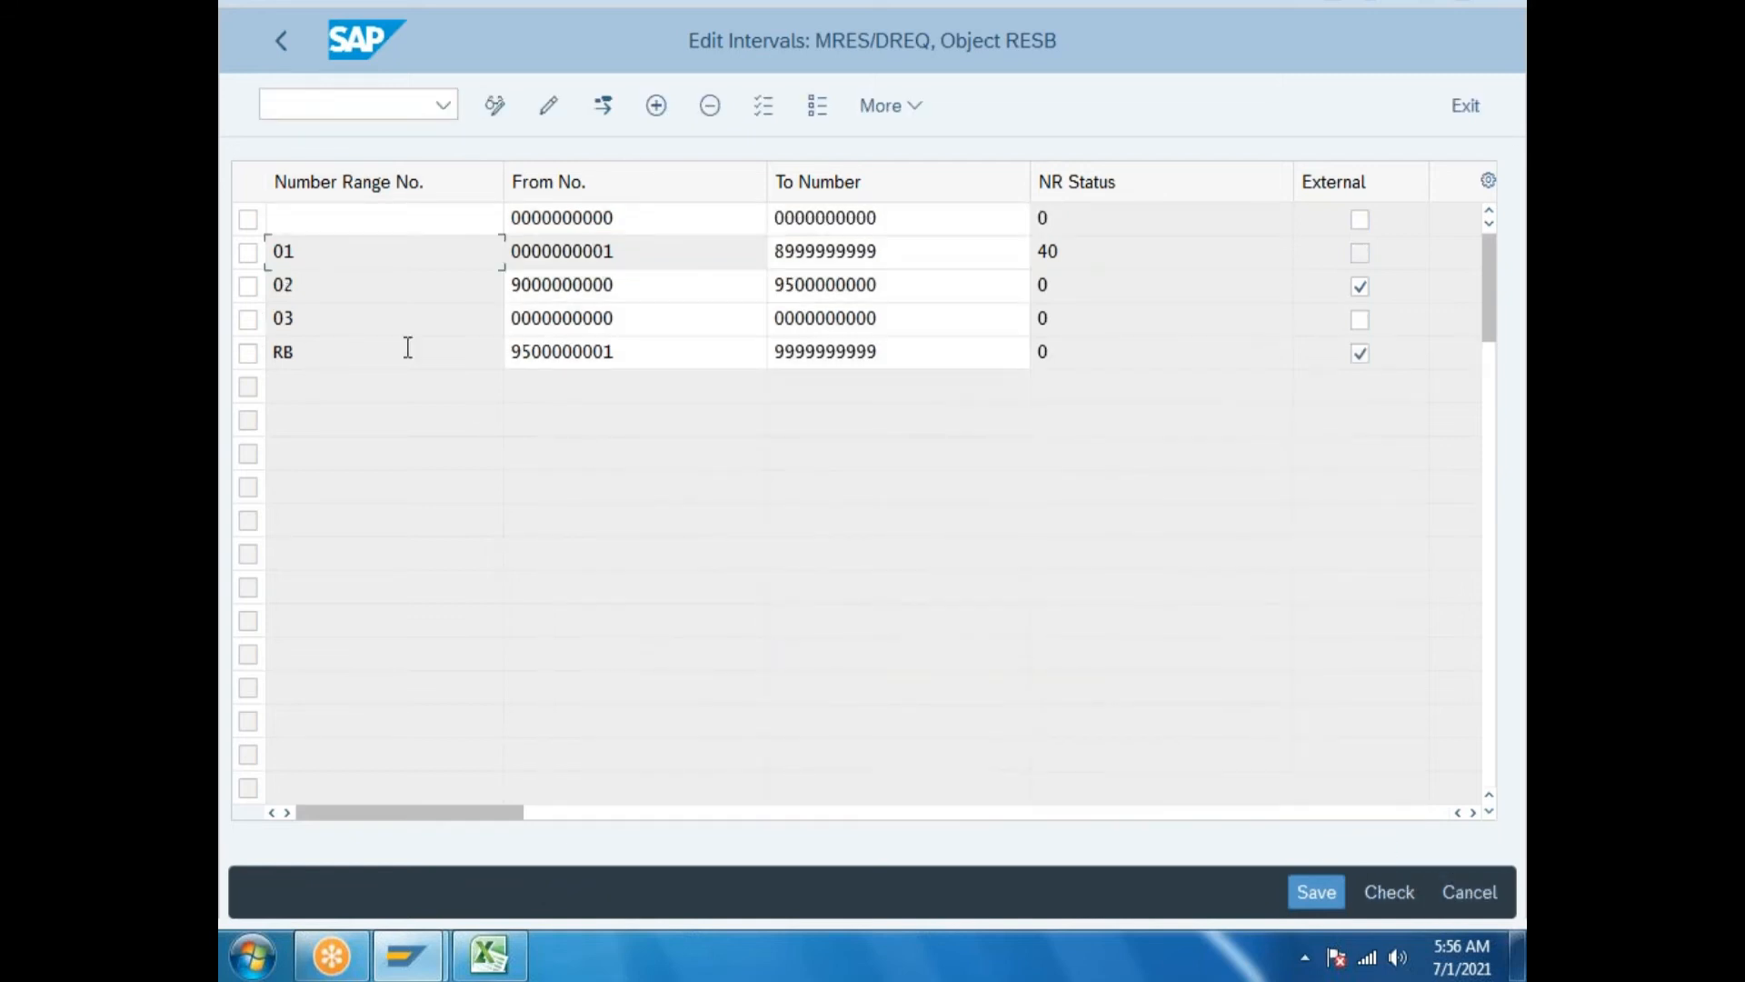
Delete the blank interval row and interval 03 from the RESB interval list.
left_click(247, 220)
left_click(249, 320)
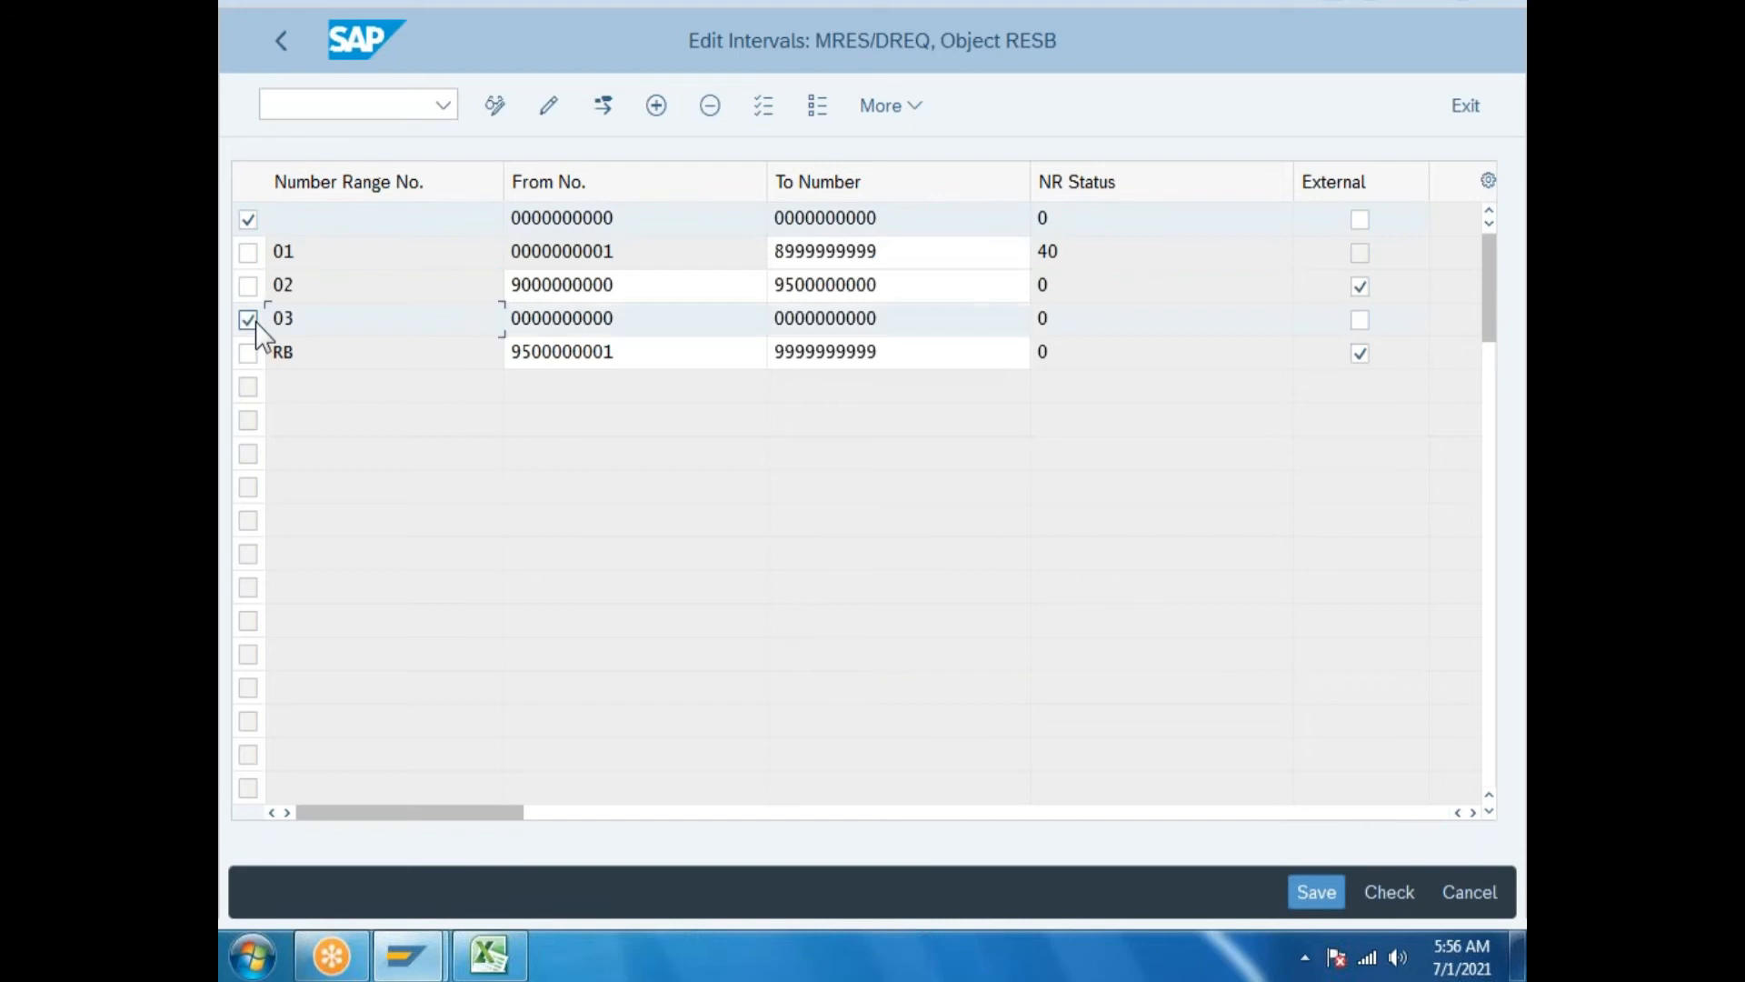
left_click(710, 106)
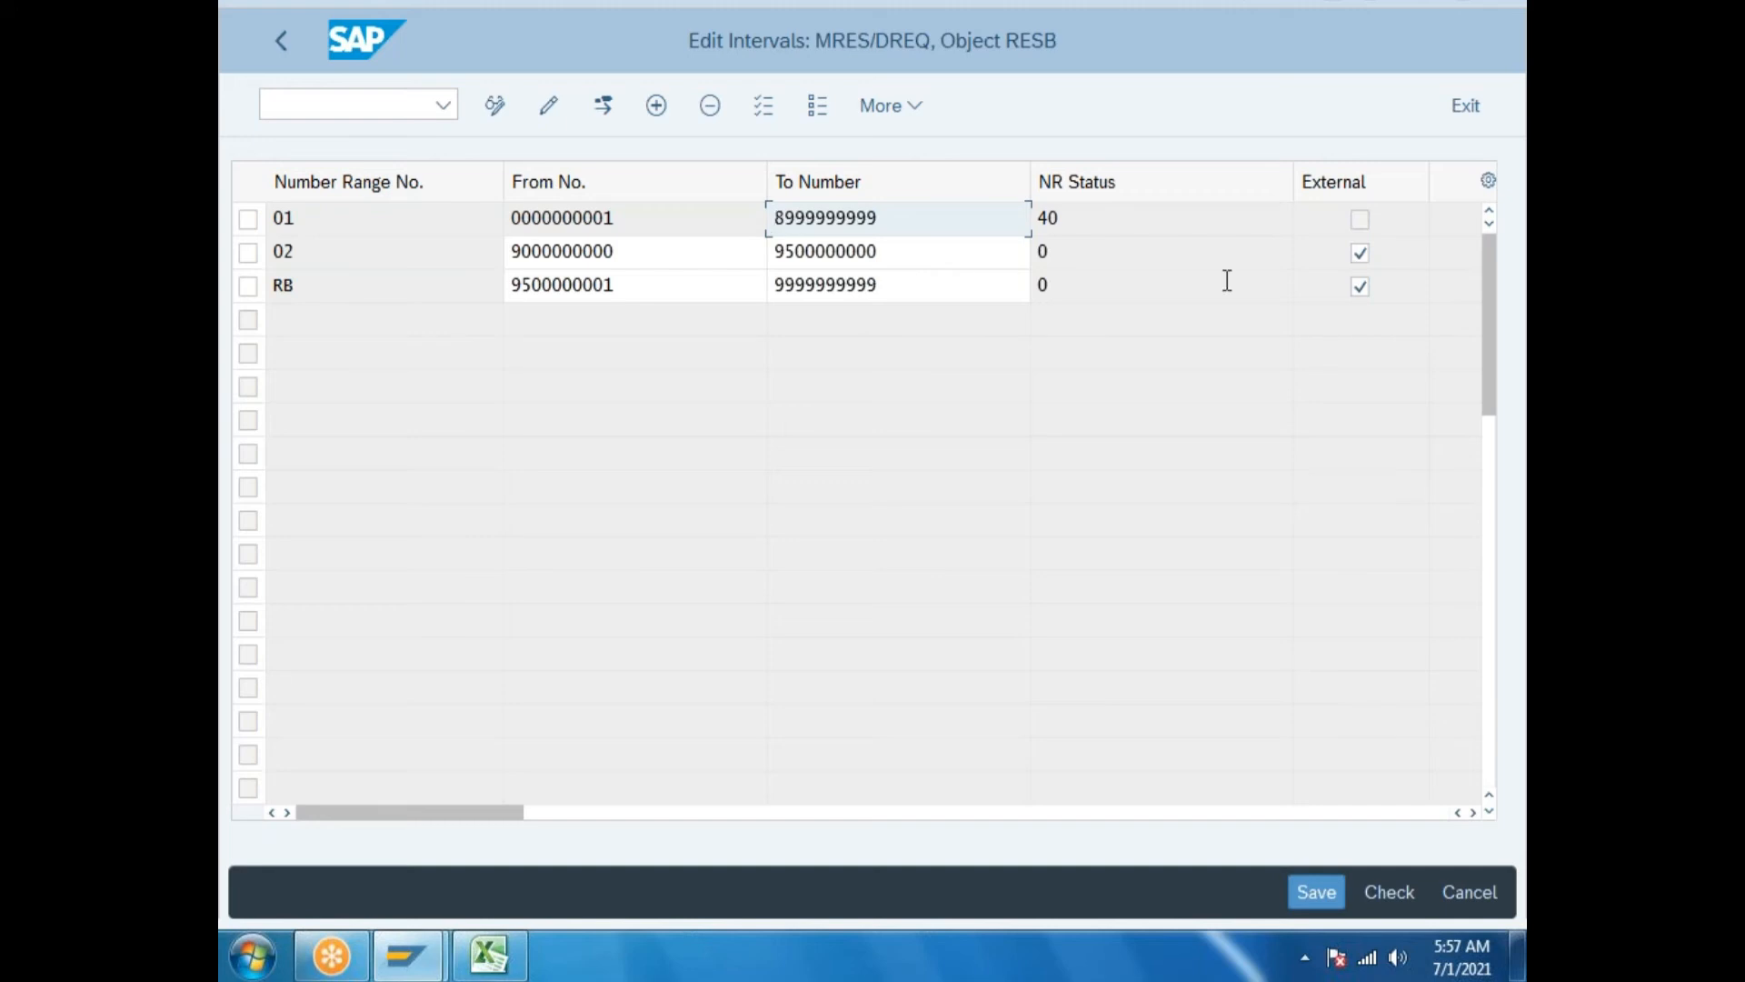
Clear the External flag on intervals 02 and RB and delete both rows.
left_click(1361, 253)
left_click(1360, 287)
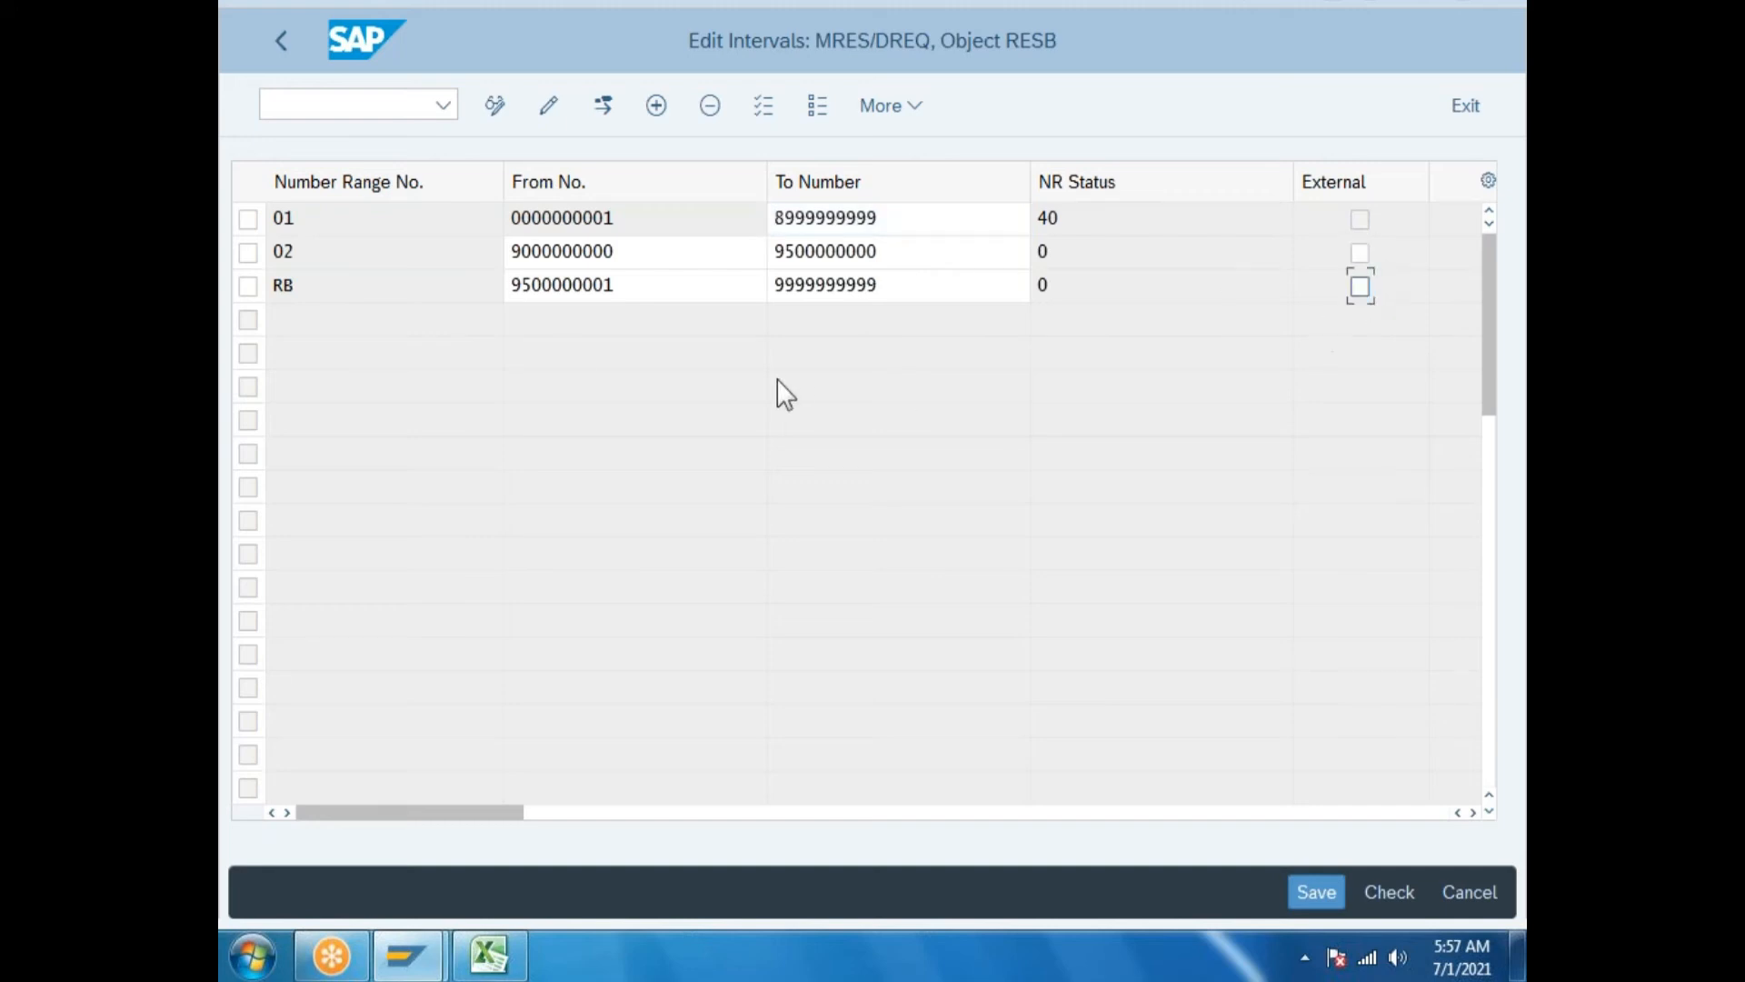
left_click(248, 253)
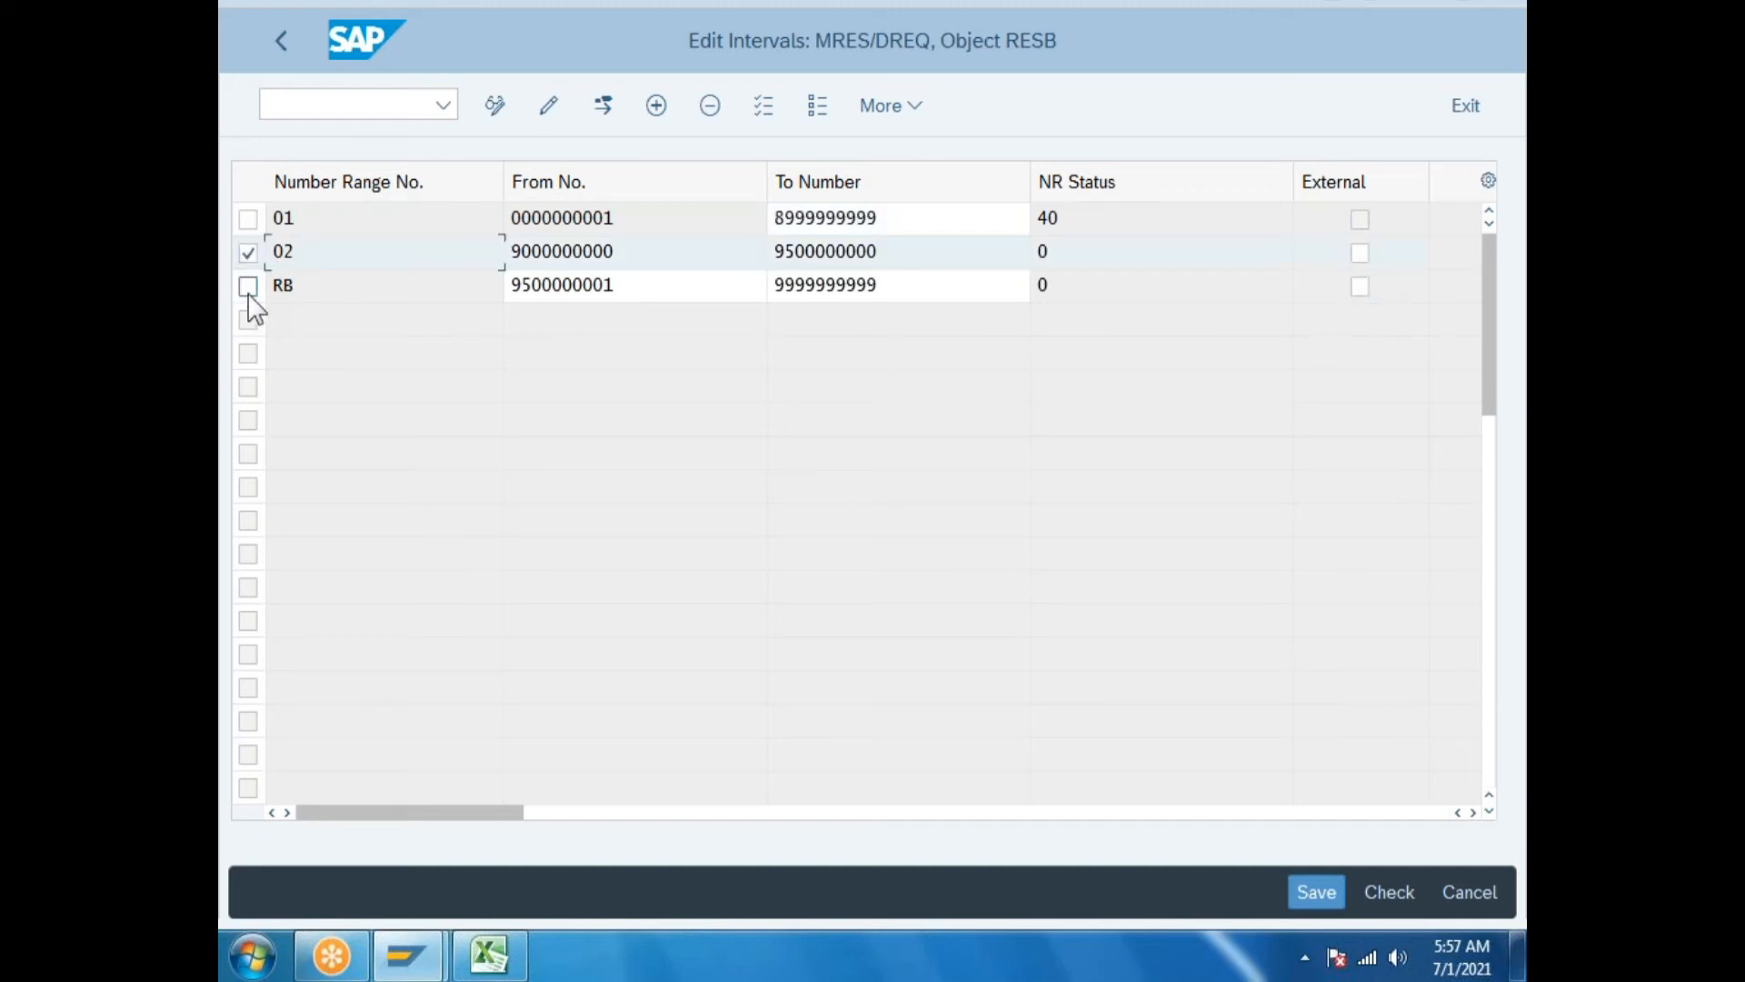
left_click(248, 286)
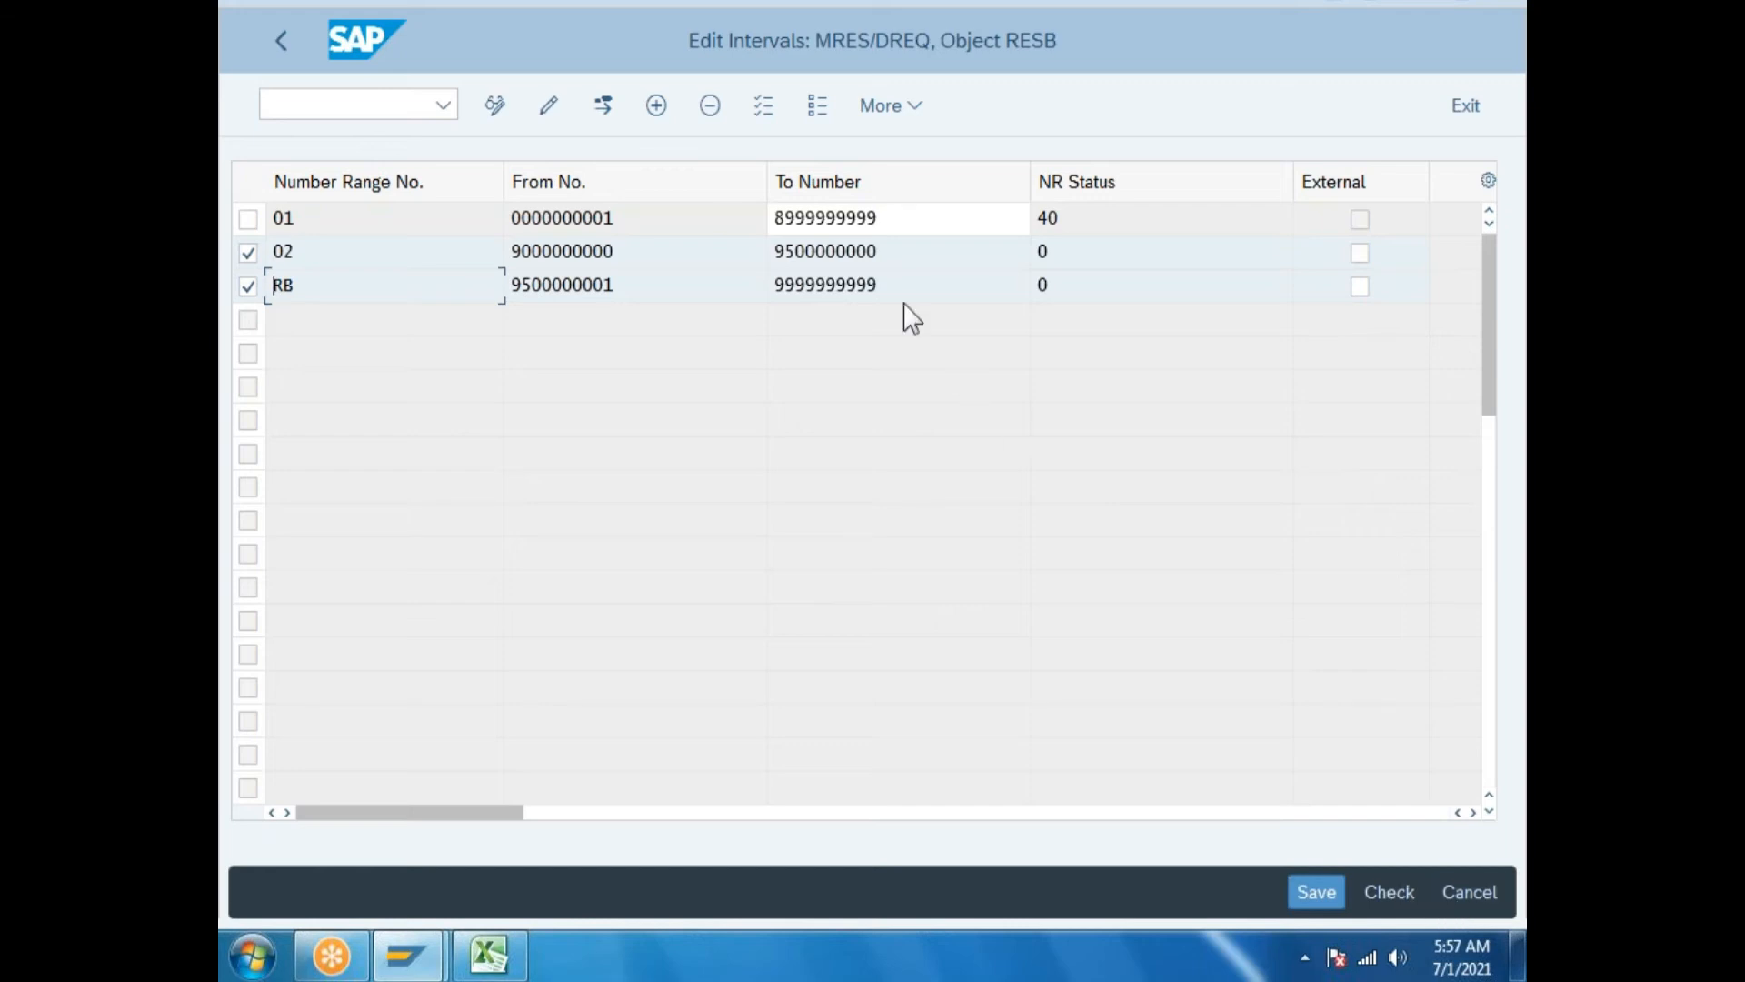
left_click(710, 107)
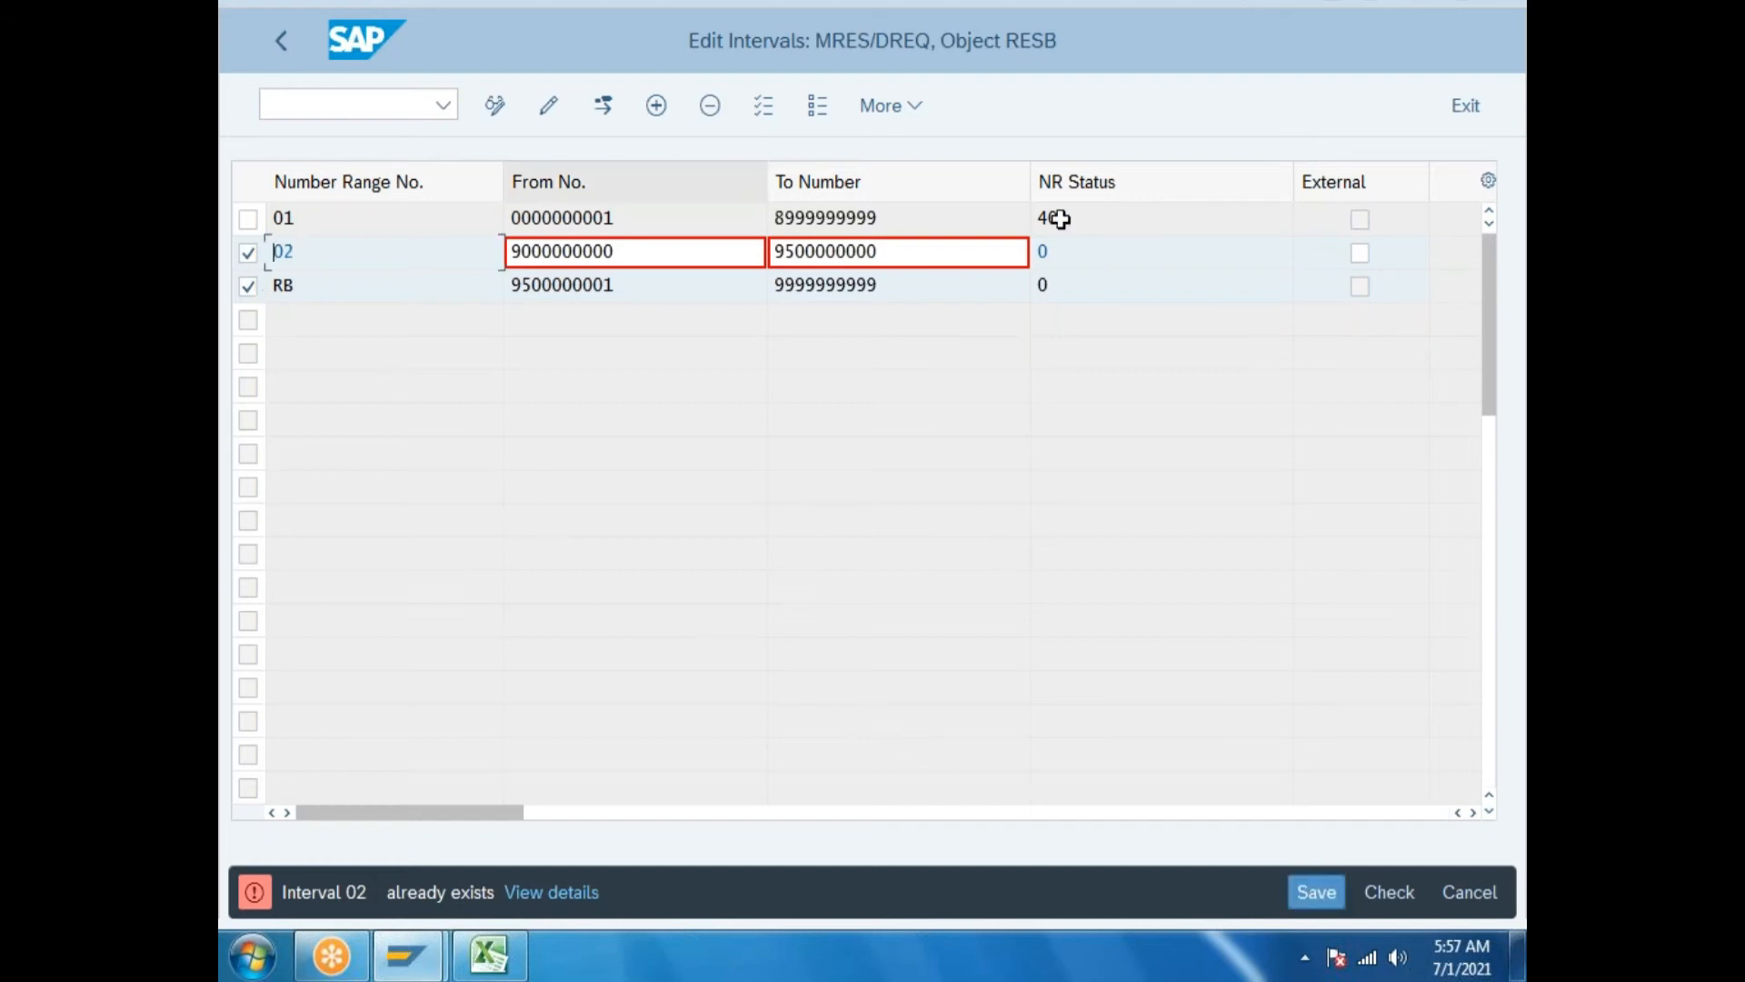
Remove the leftover empty row, 02 and RB, then save and confirm the transport prompt.
left_click(1470, 893)
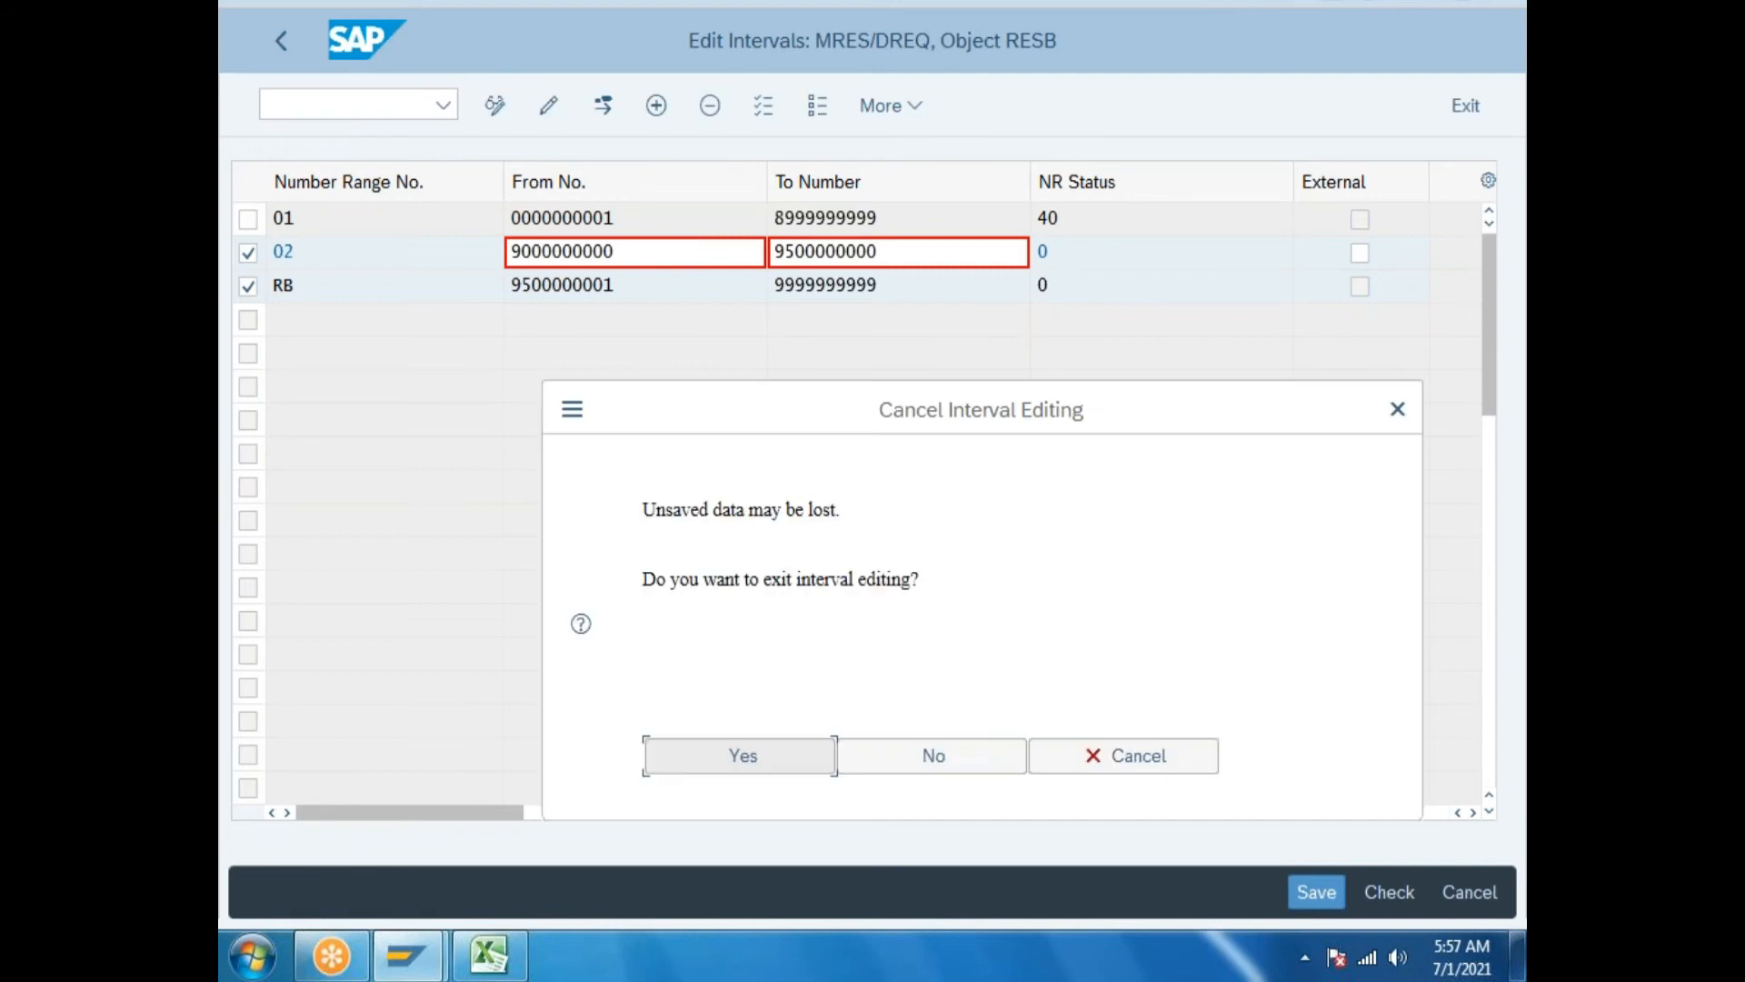
left_click(936, 756)
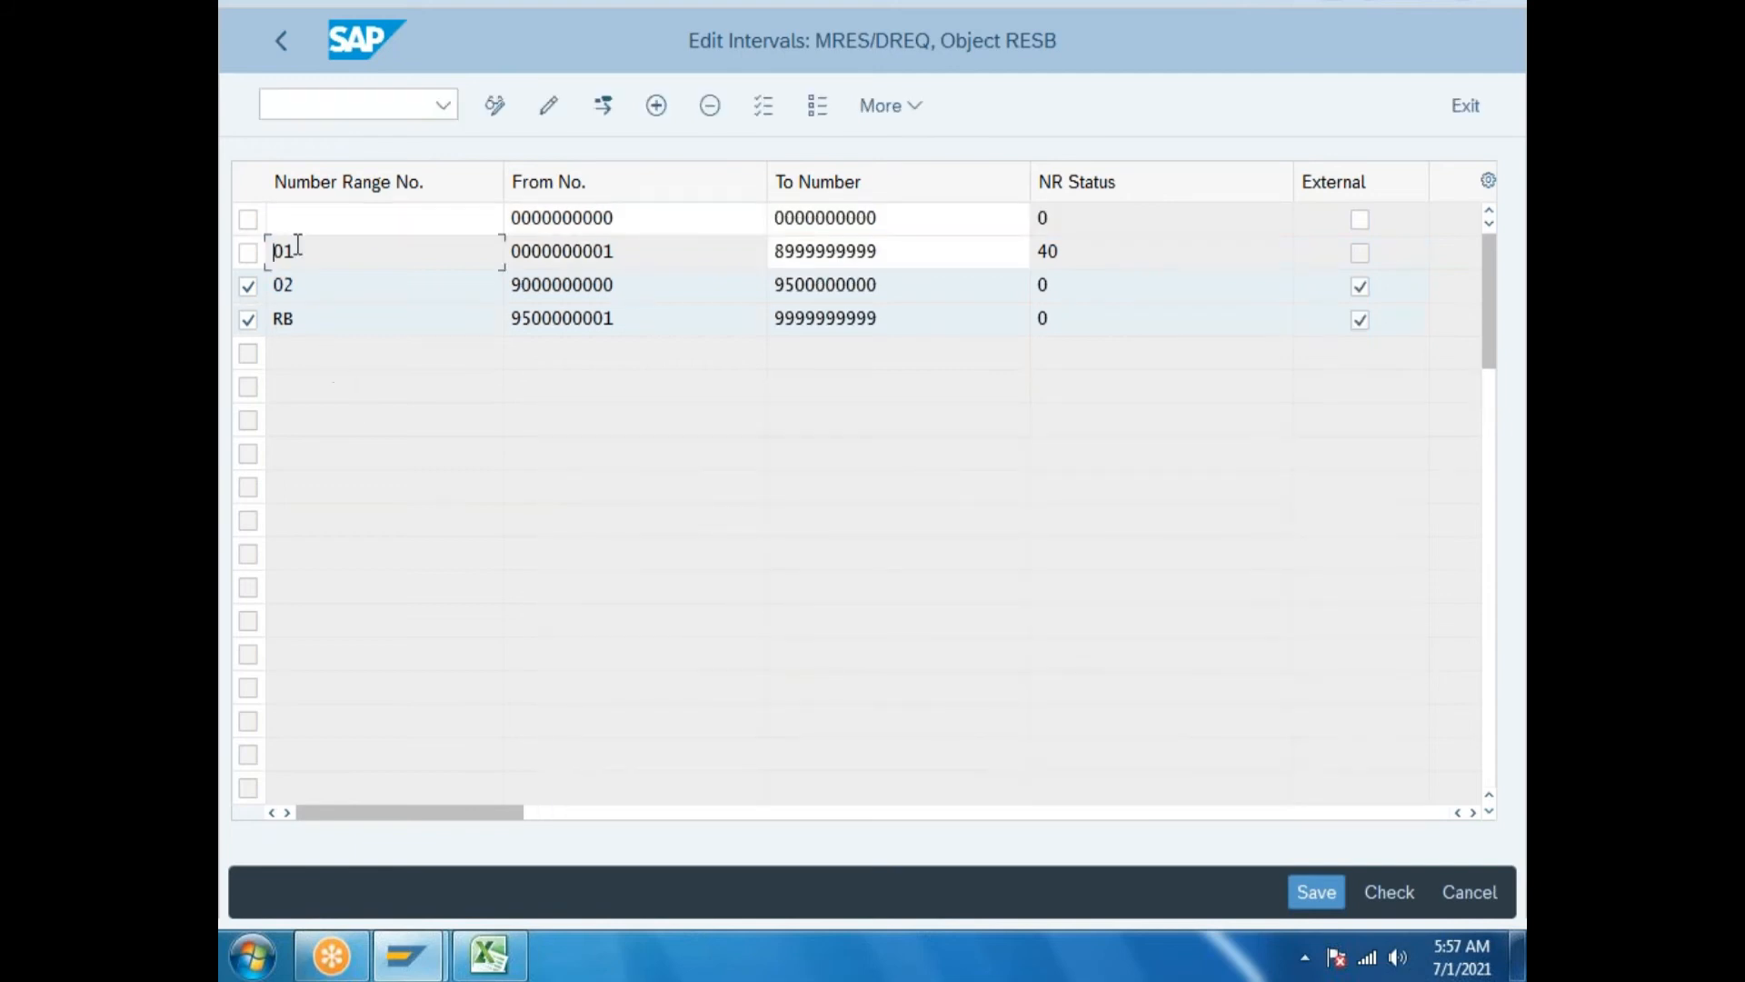
left_click(249, 219)
left_click(248, 319)
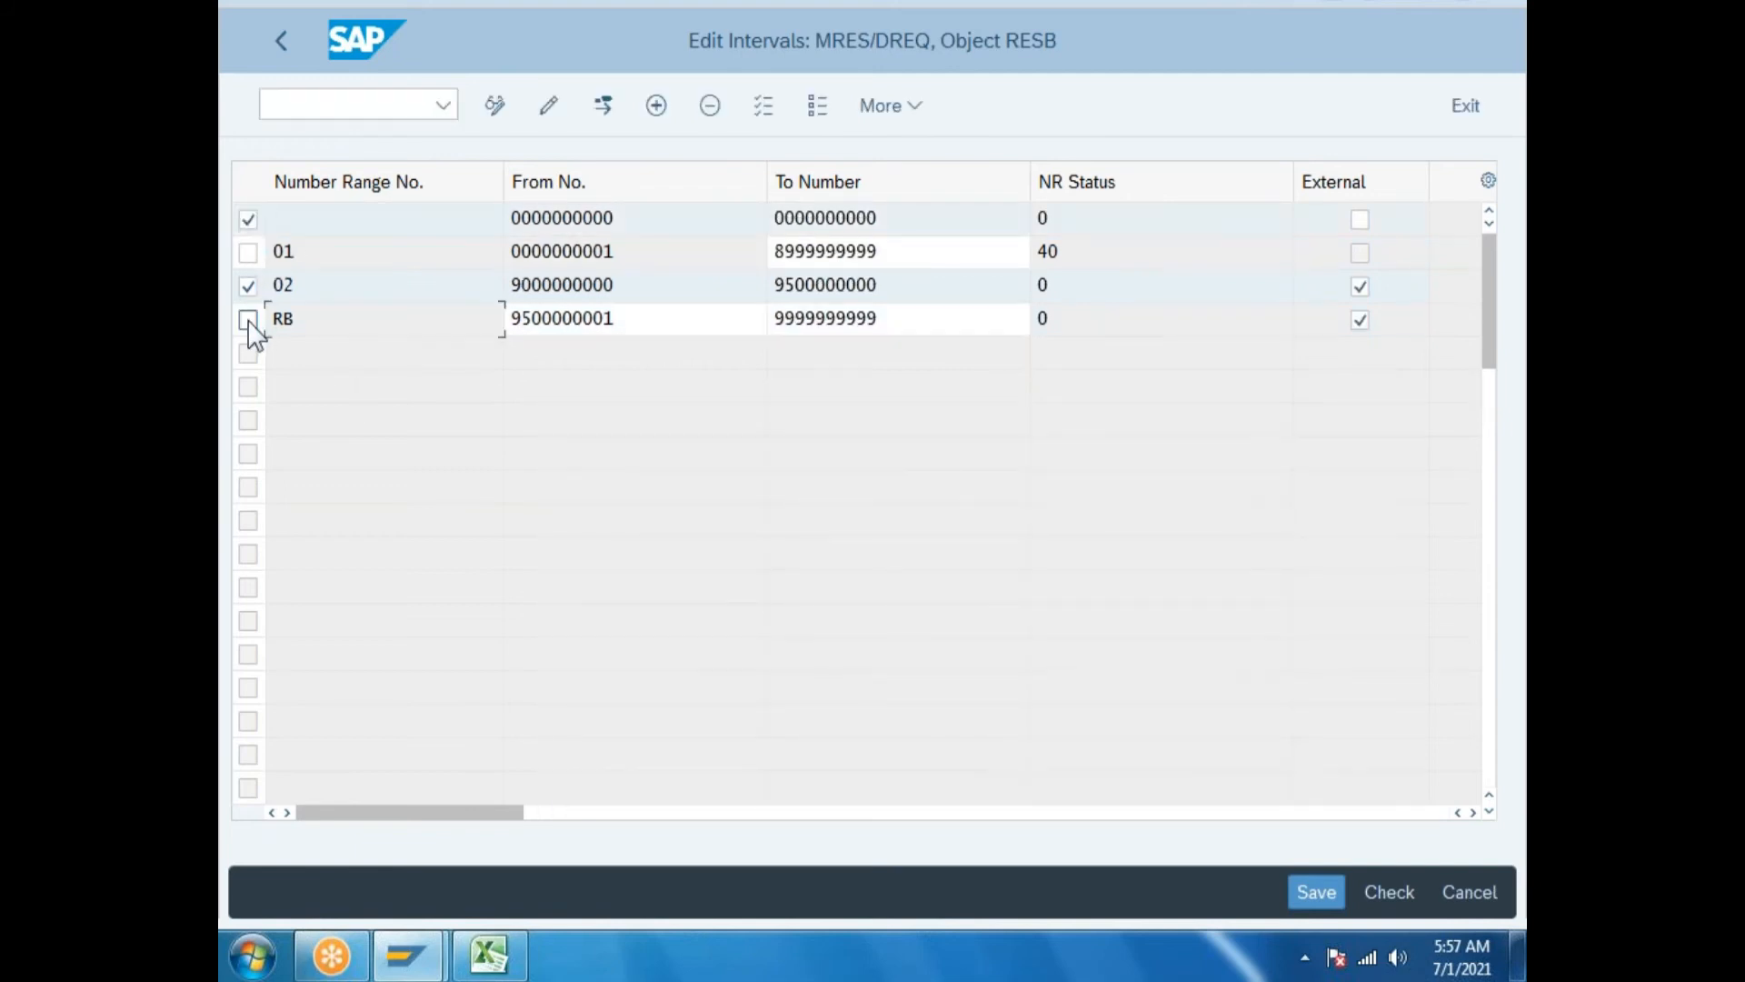
left_click(712, 106)
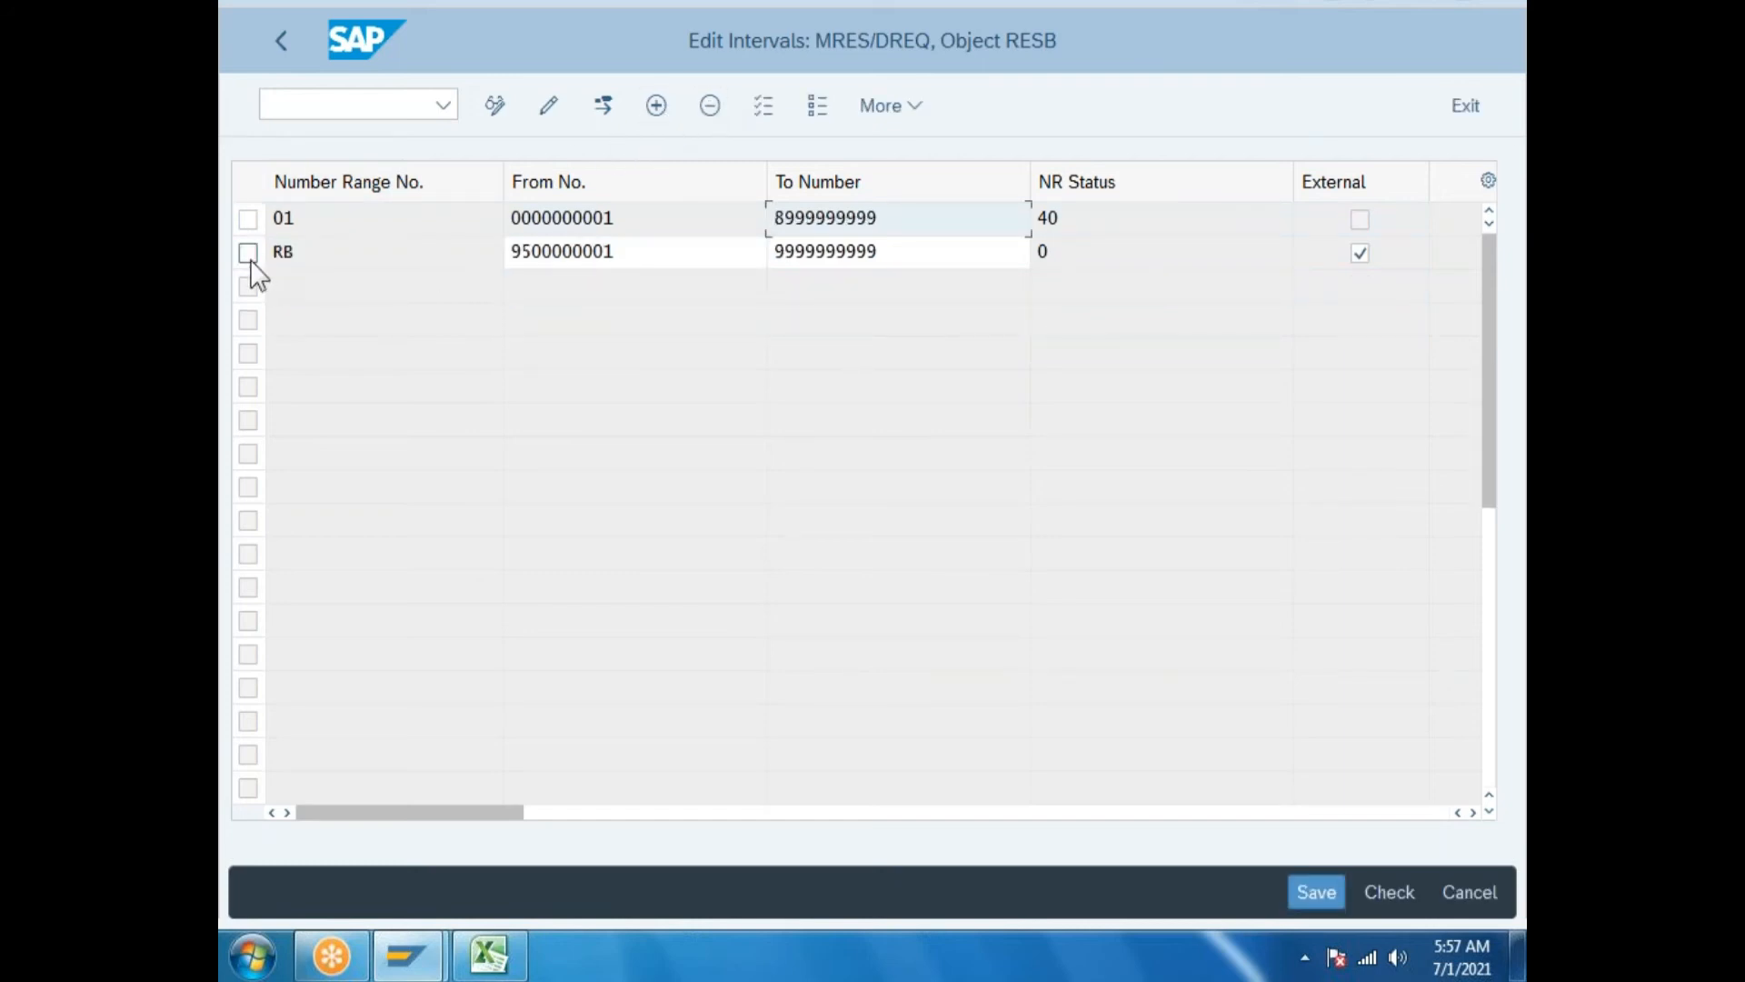
left_click(248, 252)
left_click(708, 109)
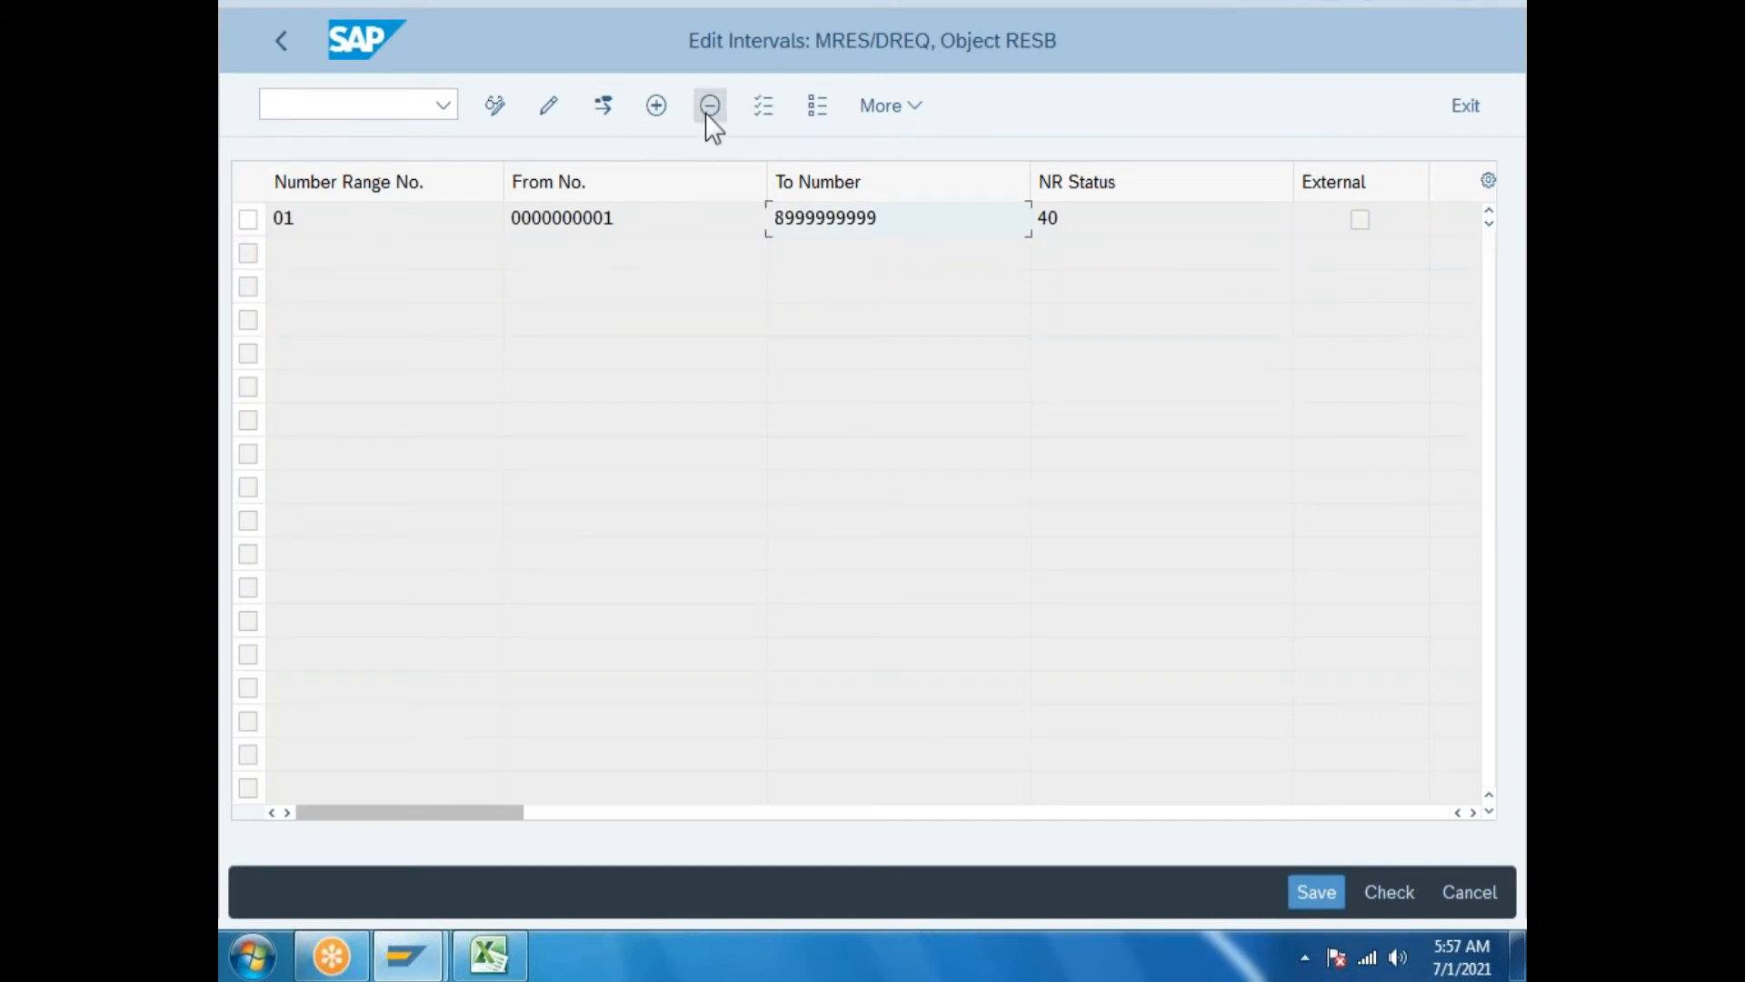
left_click(1336, 896)
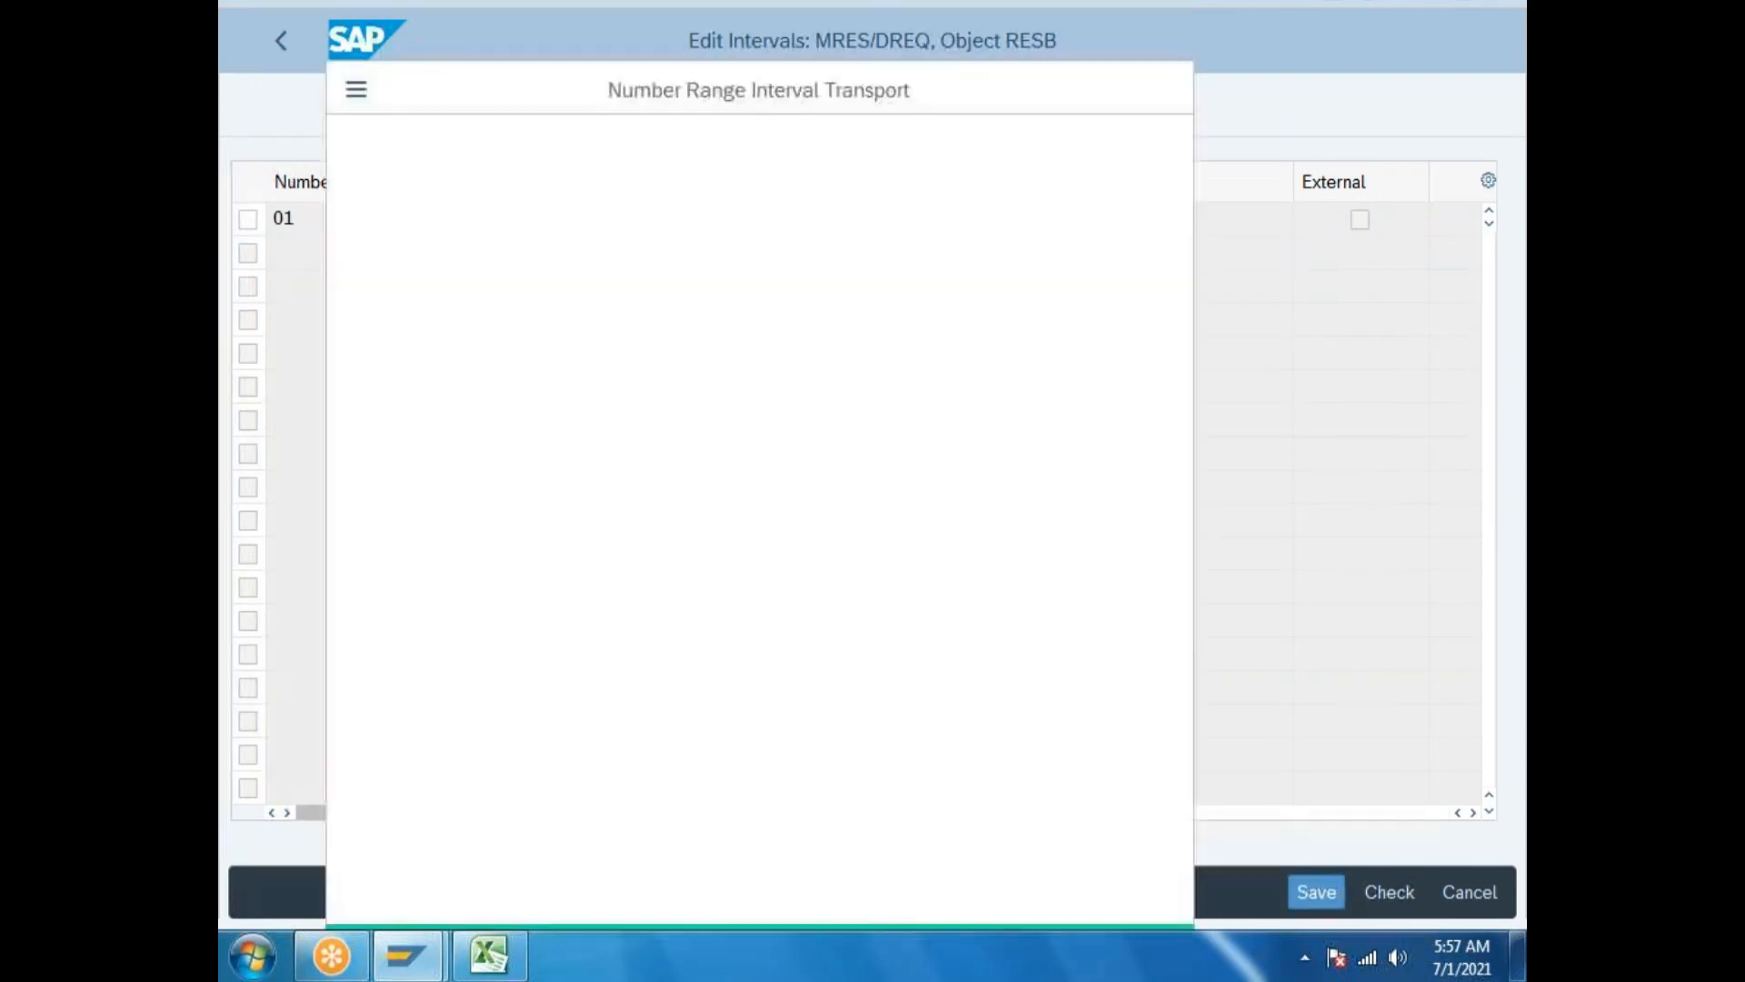
left_click(1026, 893)
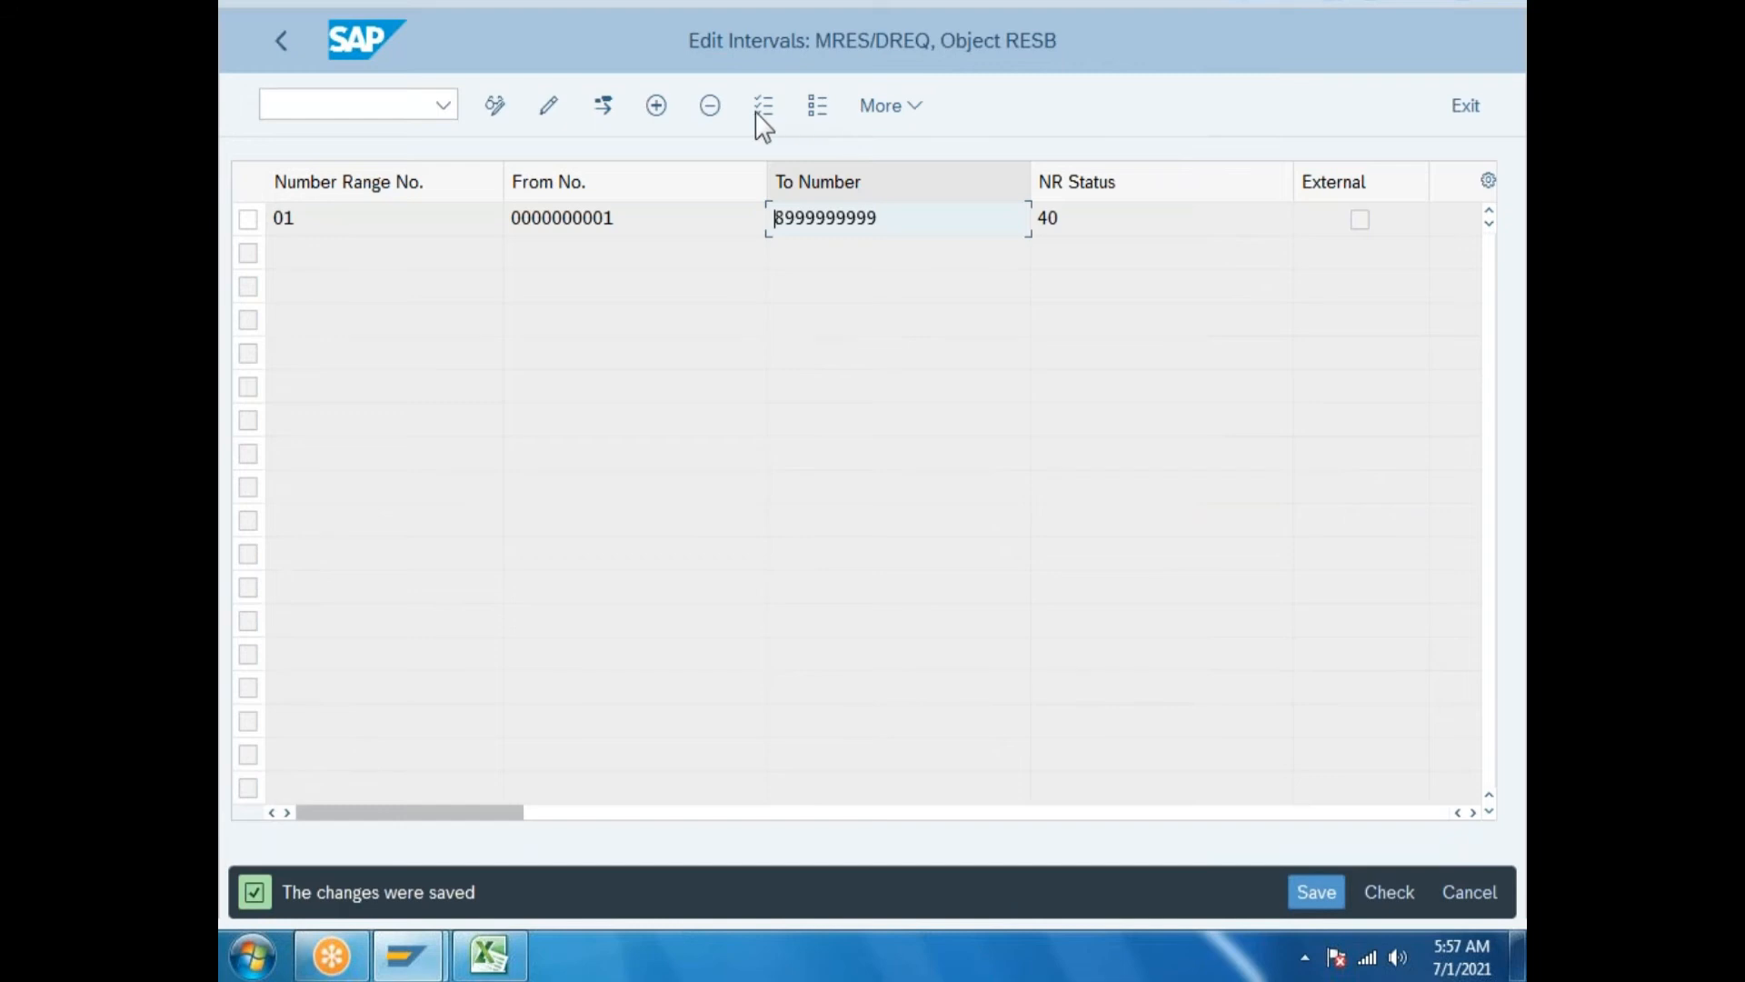
left_click(656, 102)
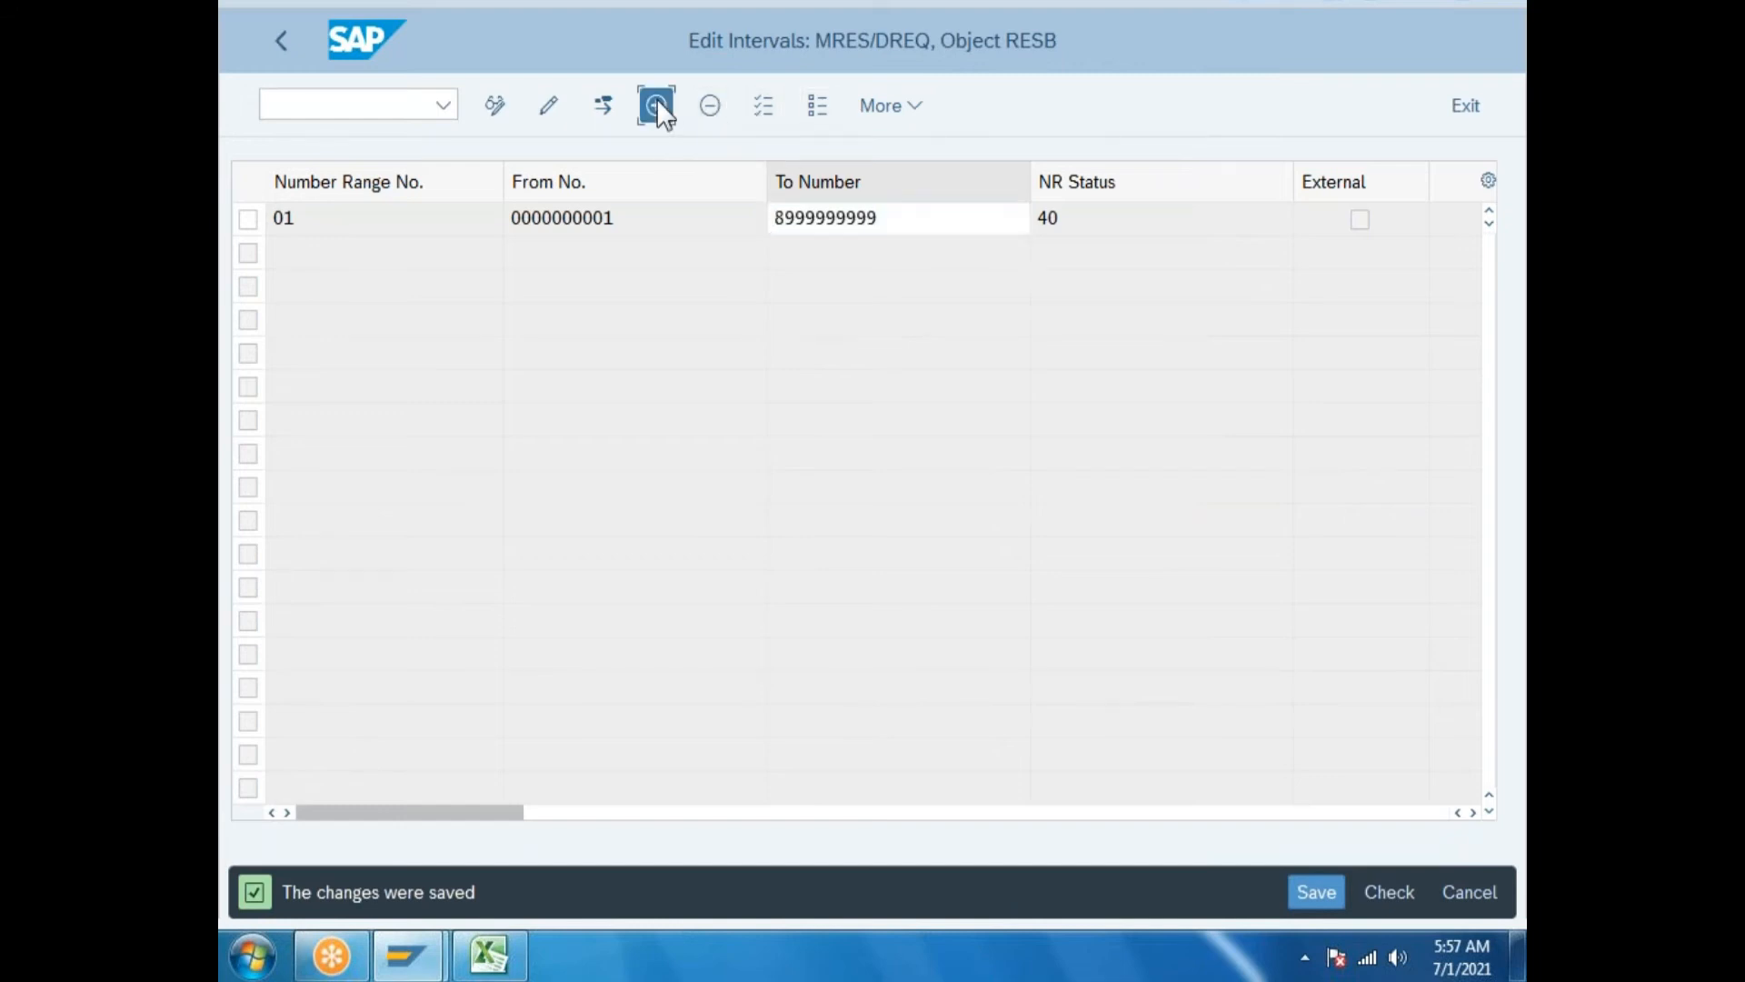
type("02")
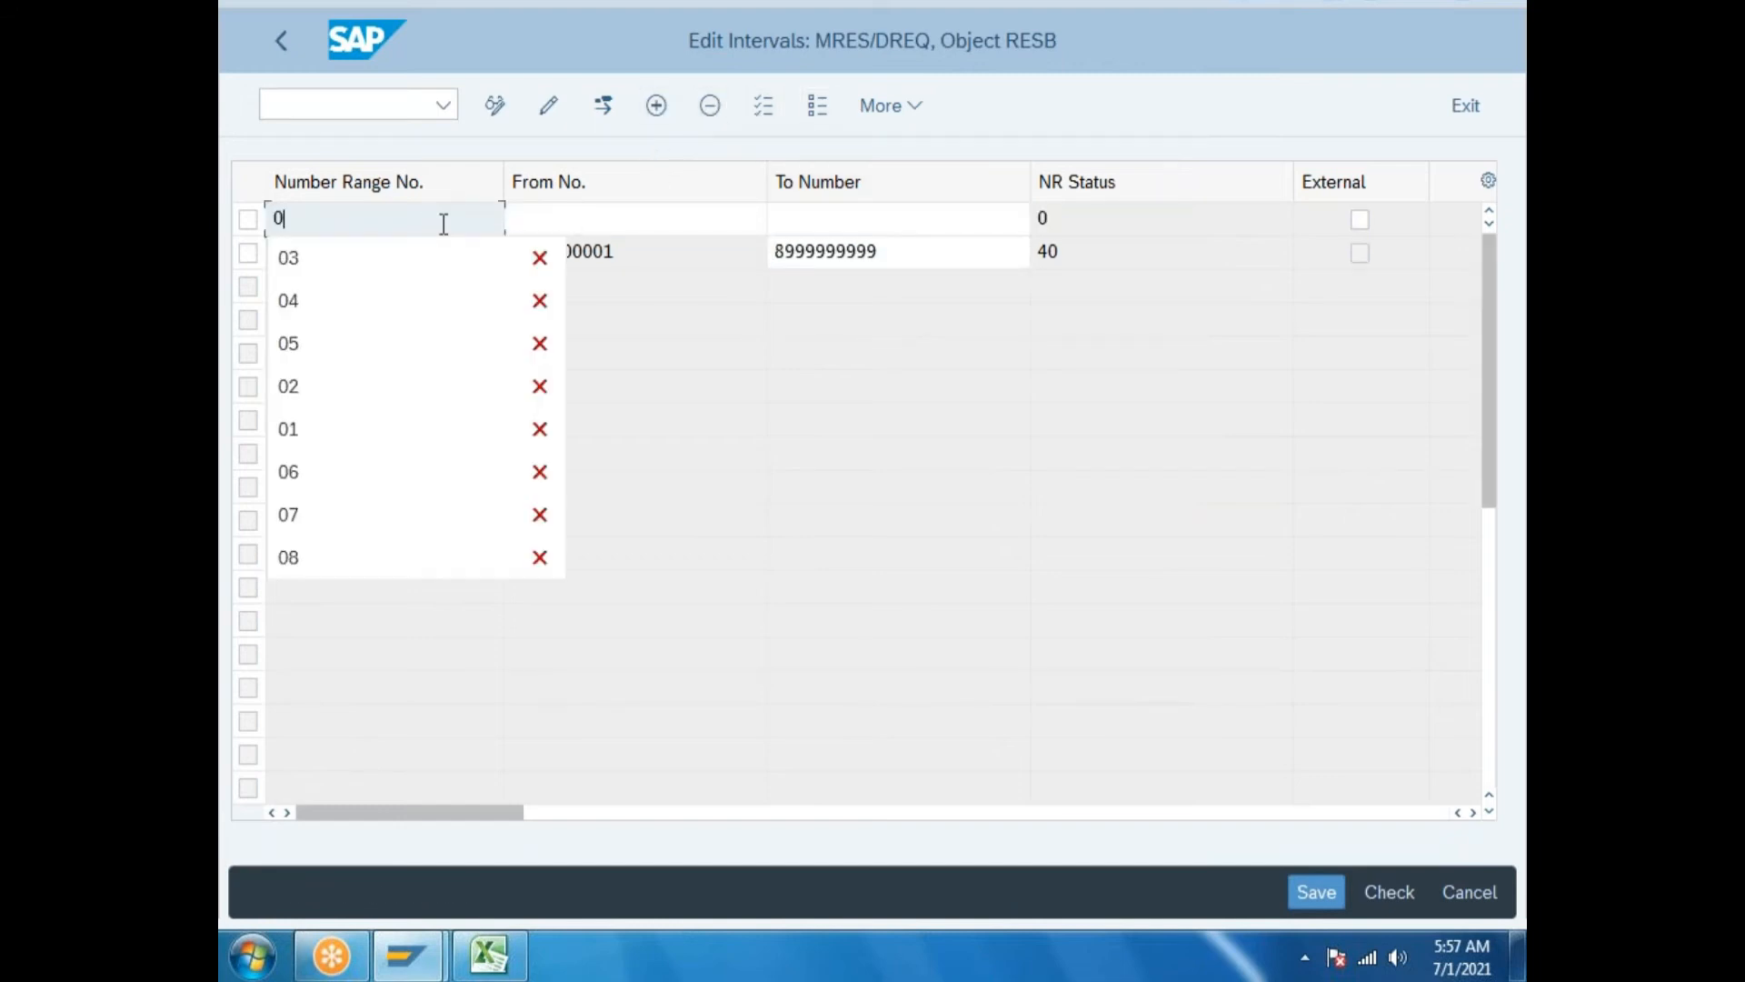
left_click(516, 221)
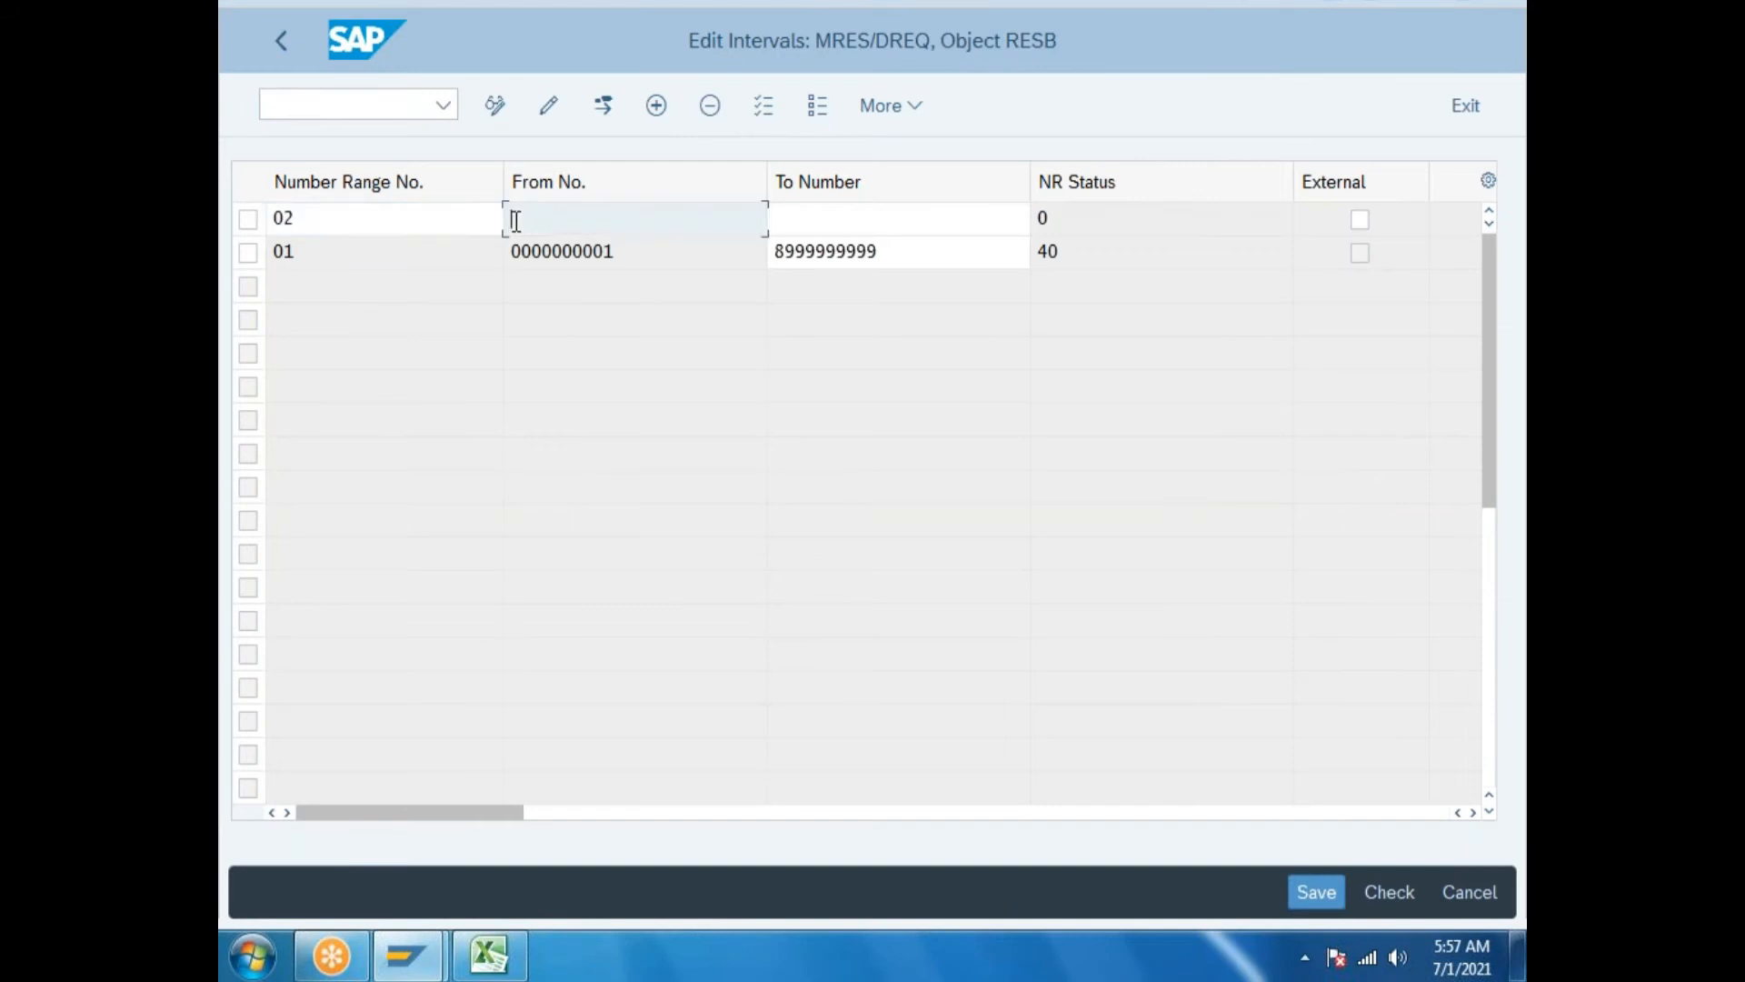
type("9000000000")
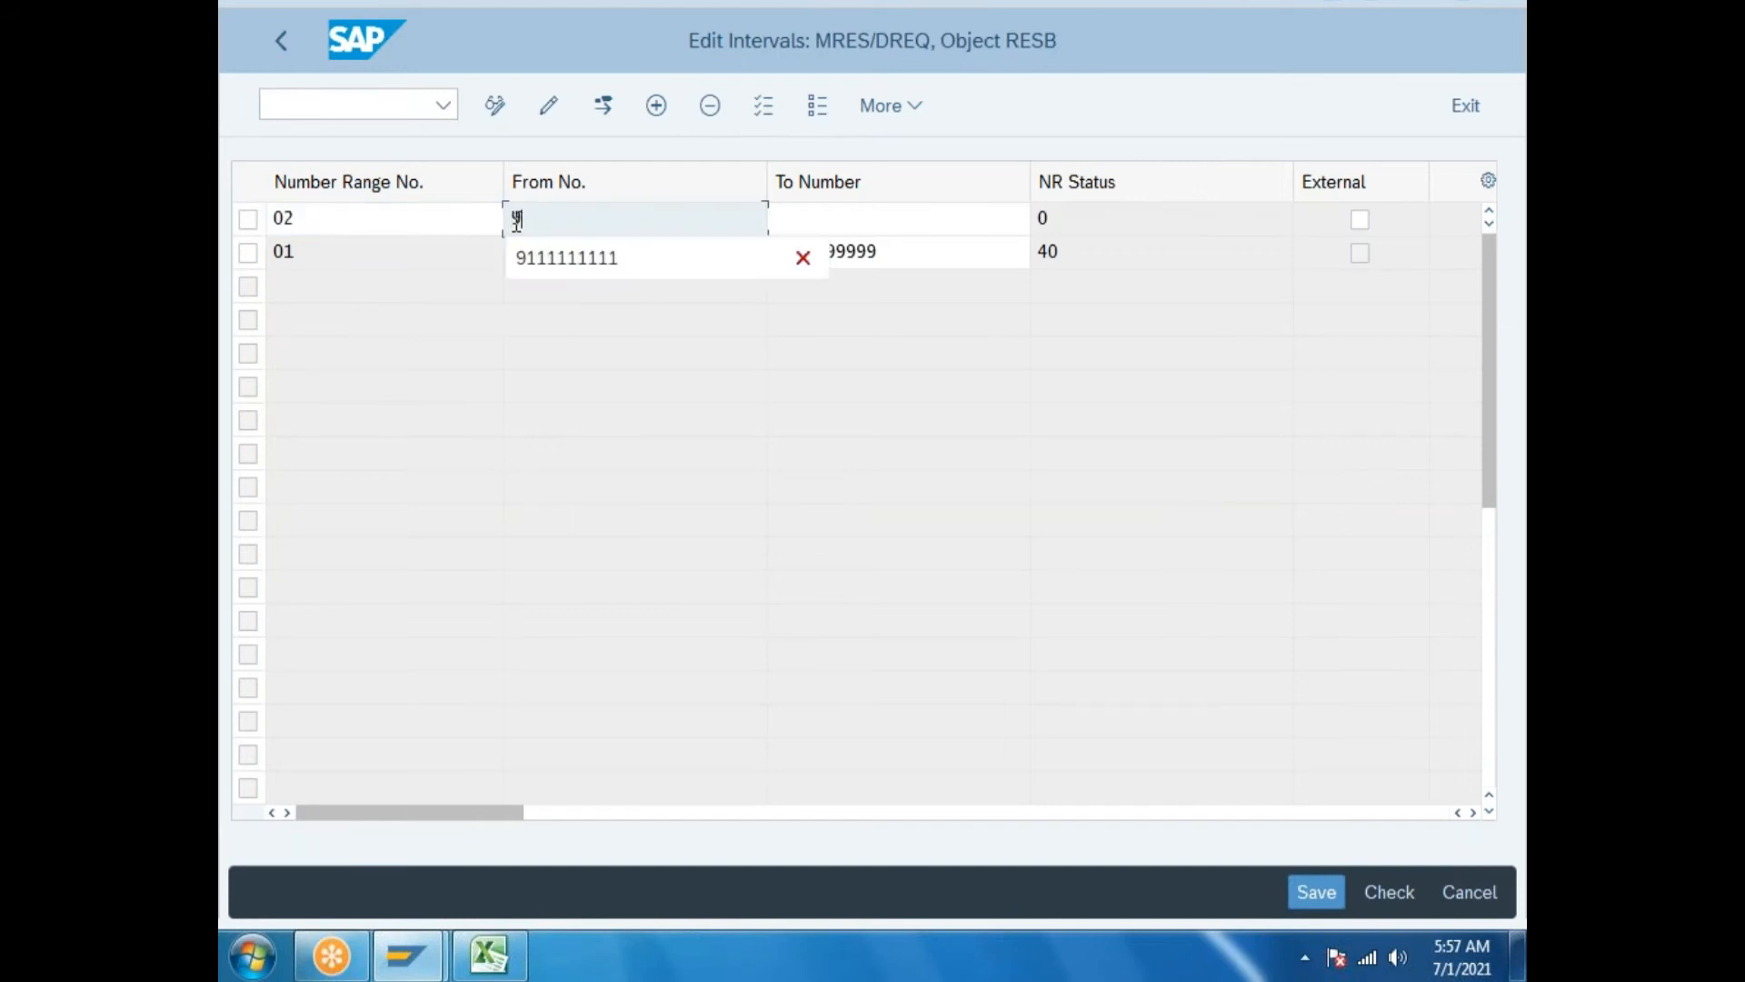
left_click(803, 222)
type("9")
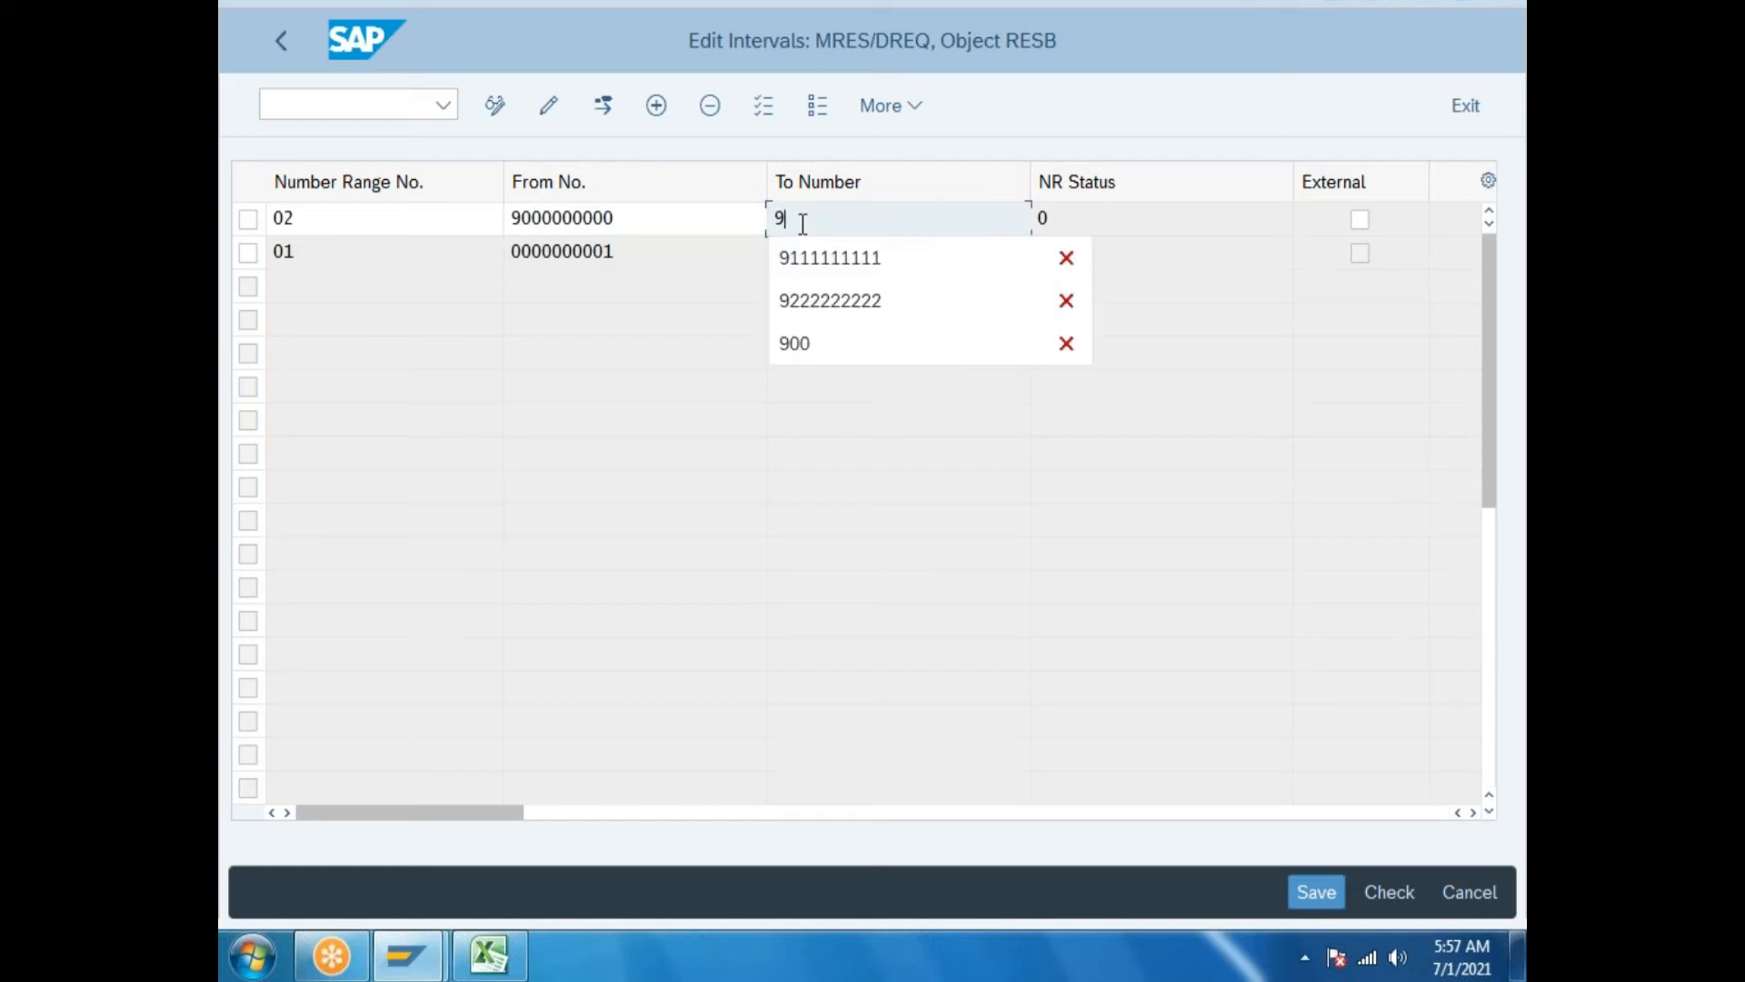
type("000000000")
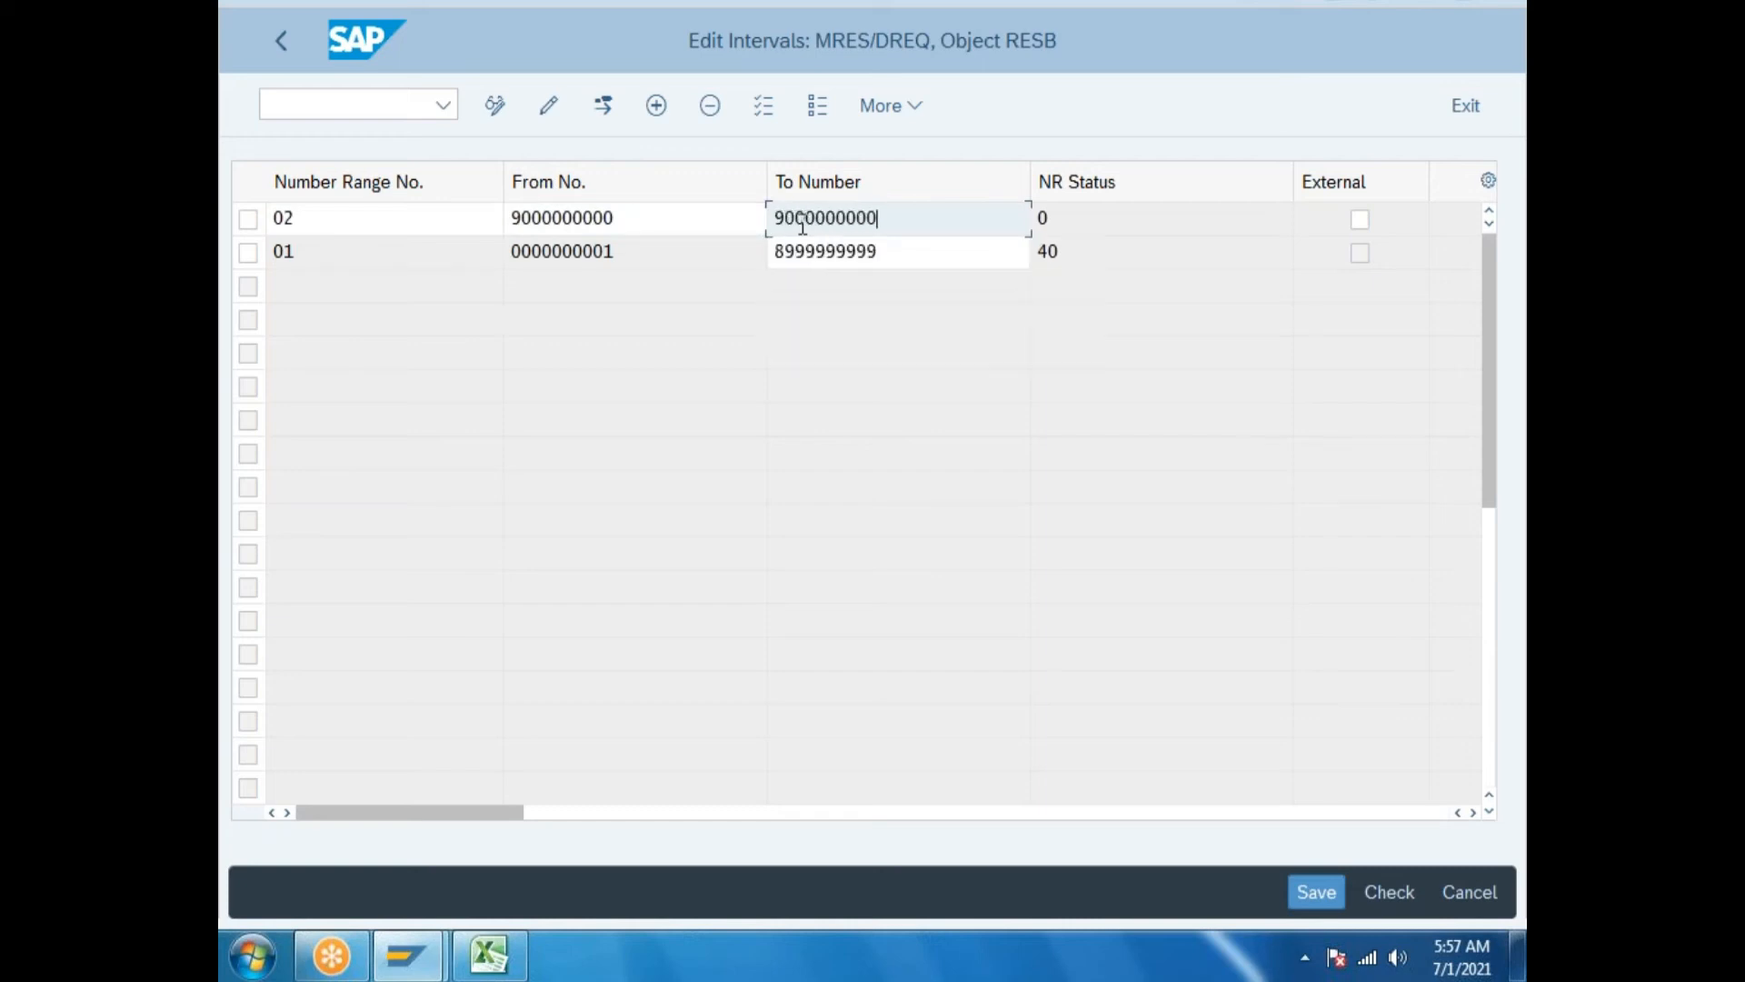
key("BackSpace")
key("BackSpace")
key("BackSpace")
key("BackSpace")
type("100")
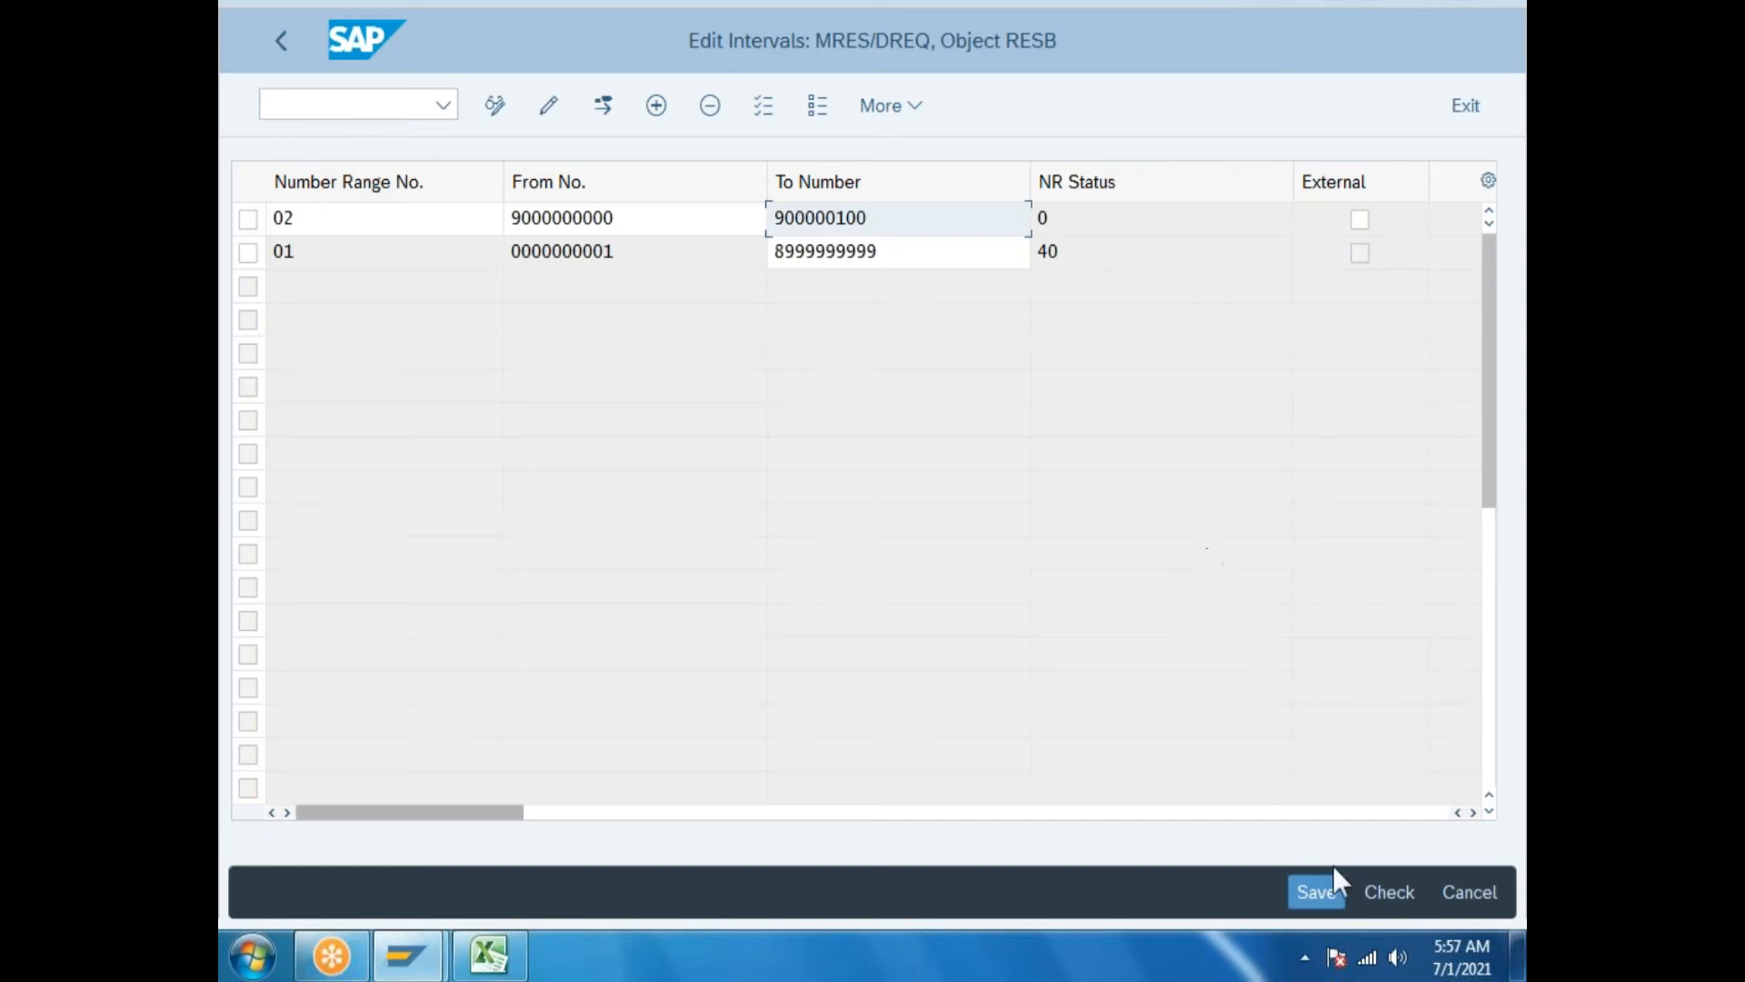
left_click(1321, 904)
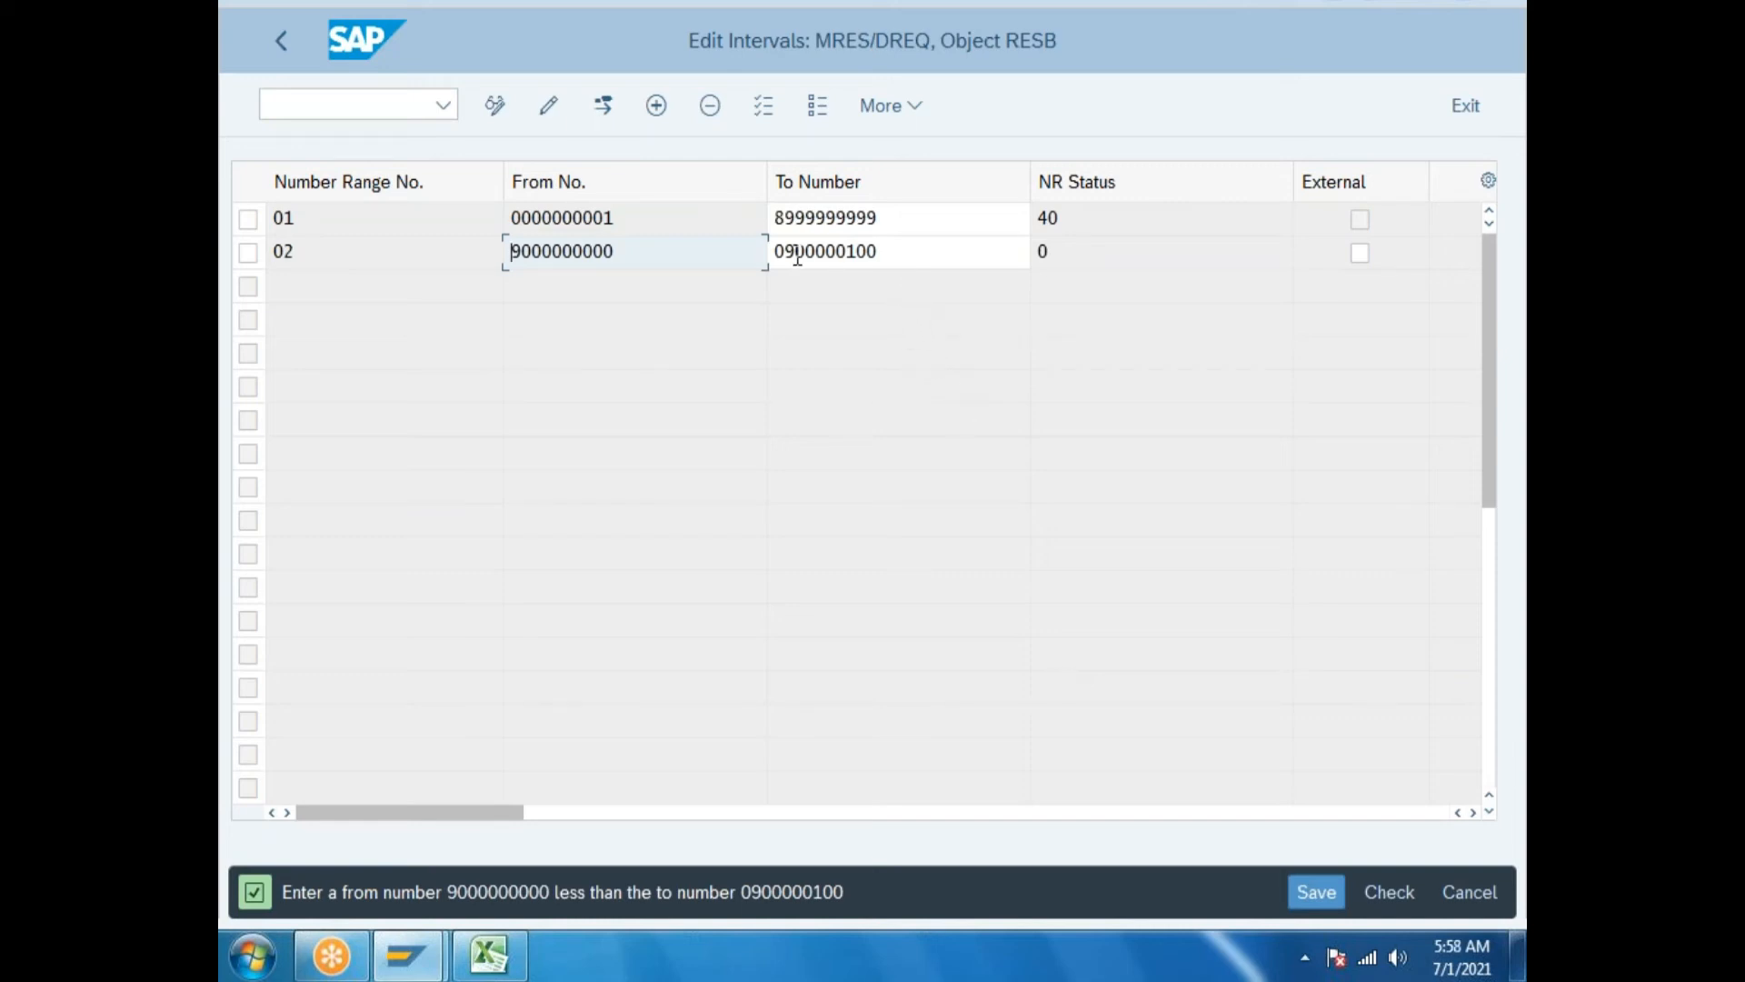
Try correcting interval 02's To Number and saving again, staying in interval editing.
left_click(901, 248)
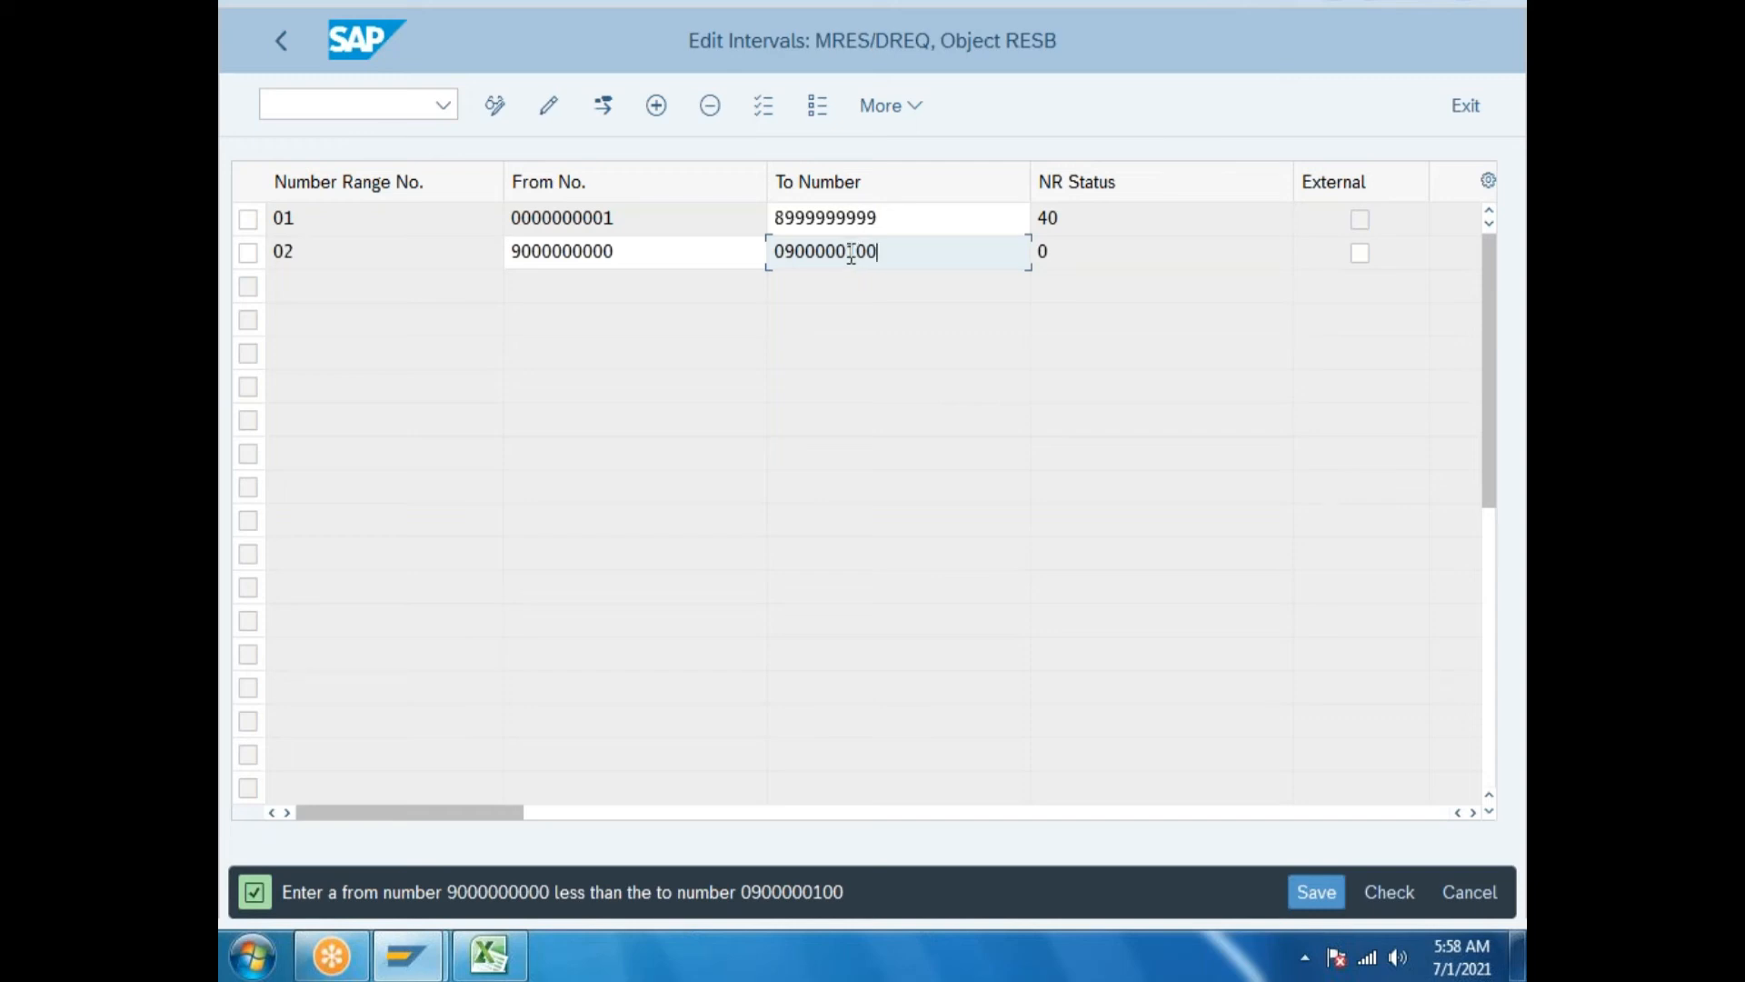
left_click_drag(846, 251, 952, 269)
key("BackSpace")
type("010")
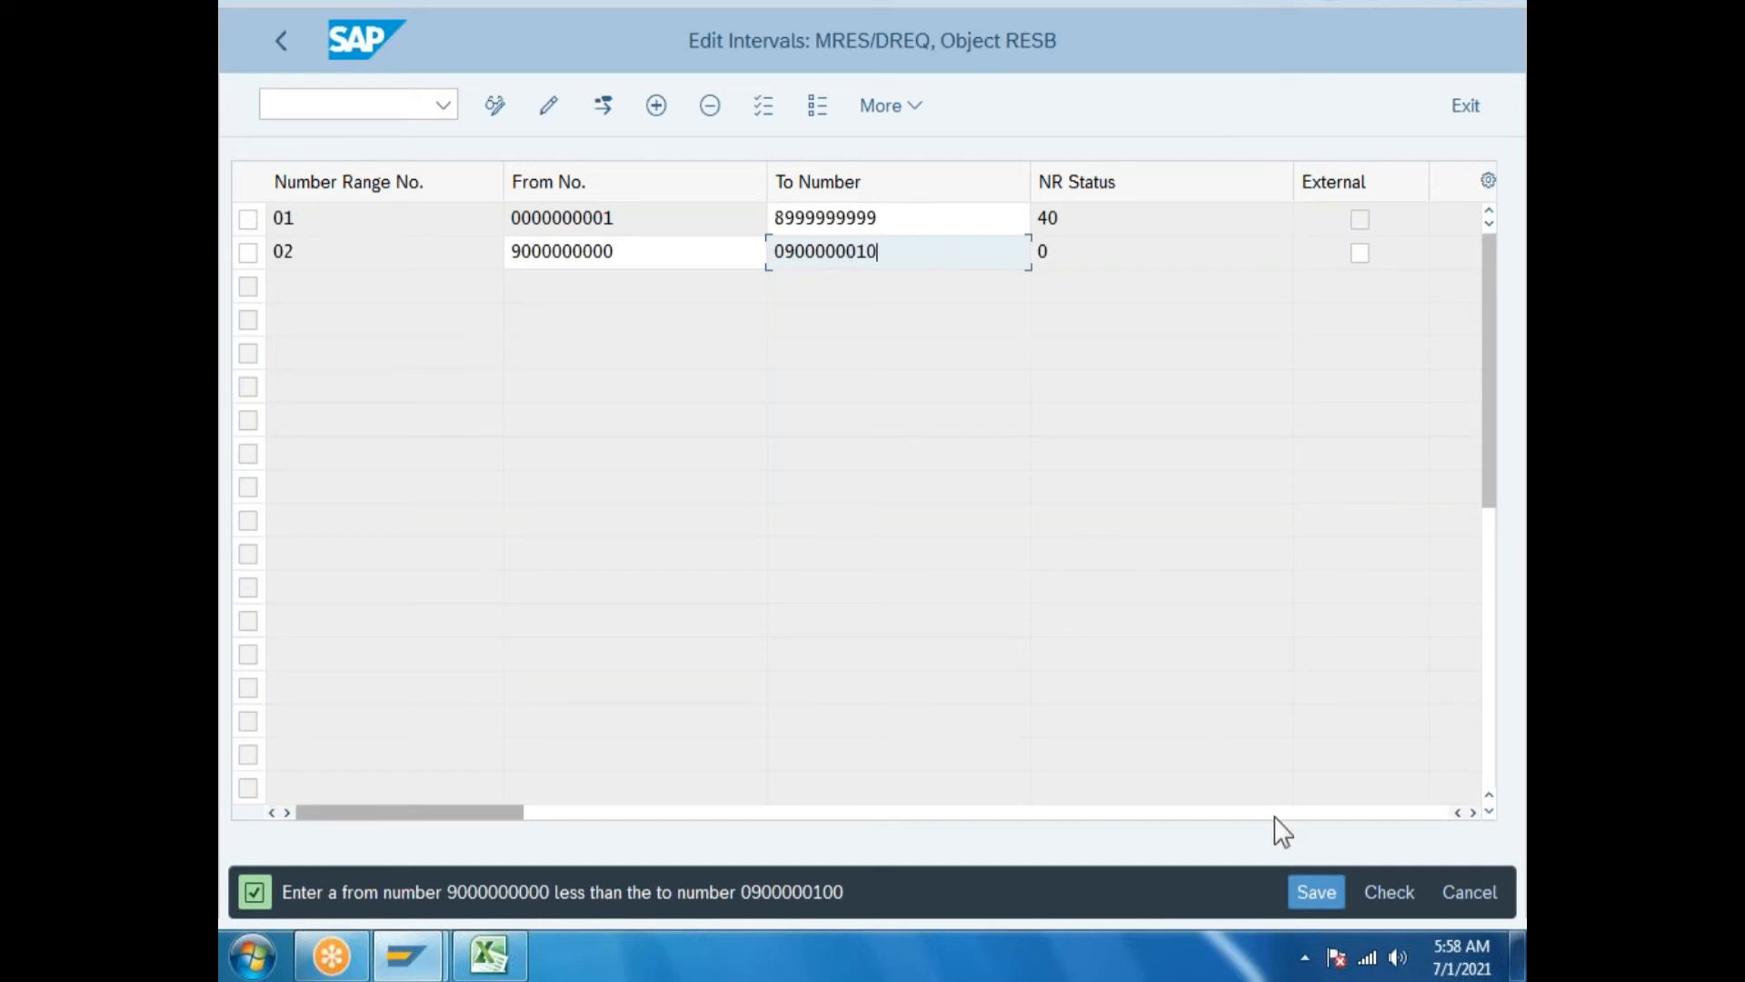
left_click(1316, 892)
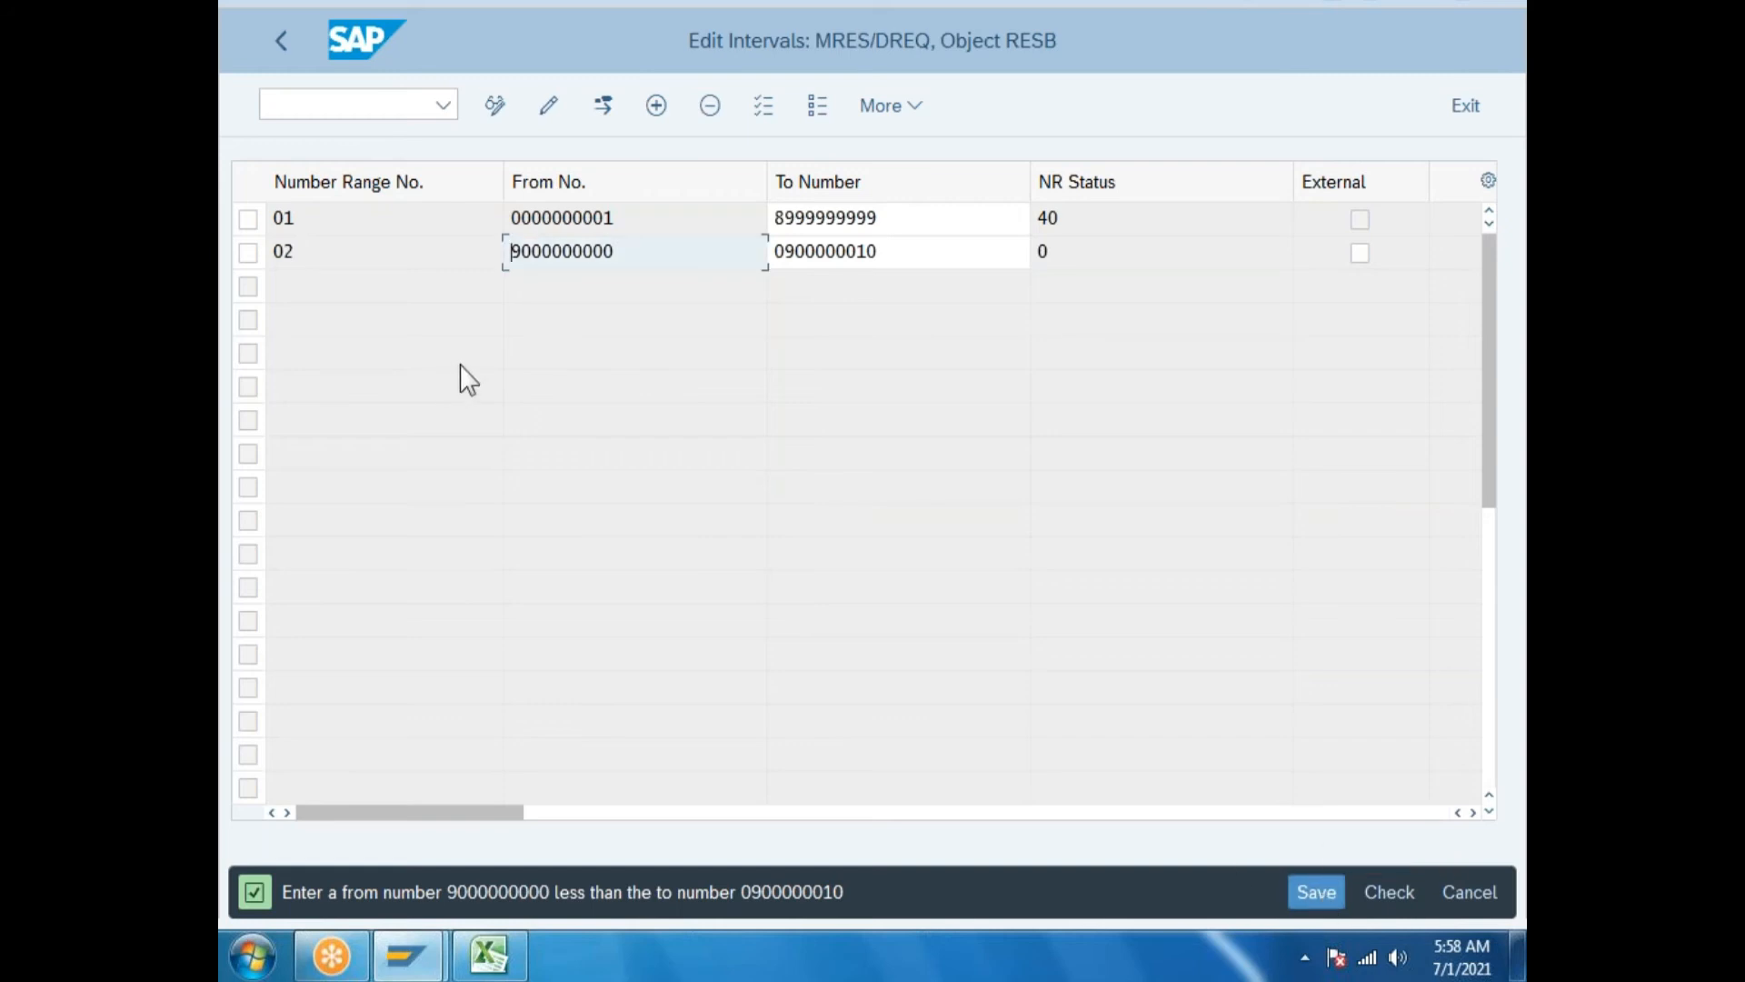
left_click(1480, 894)
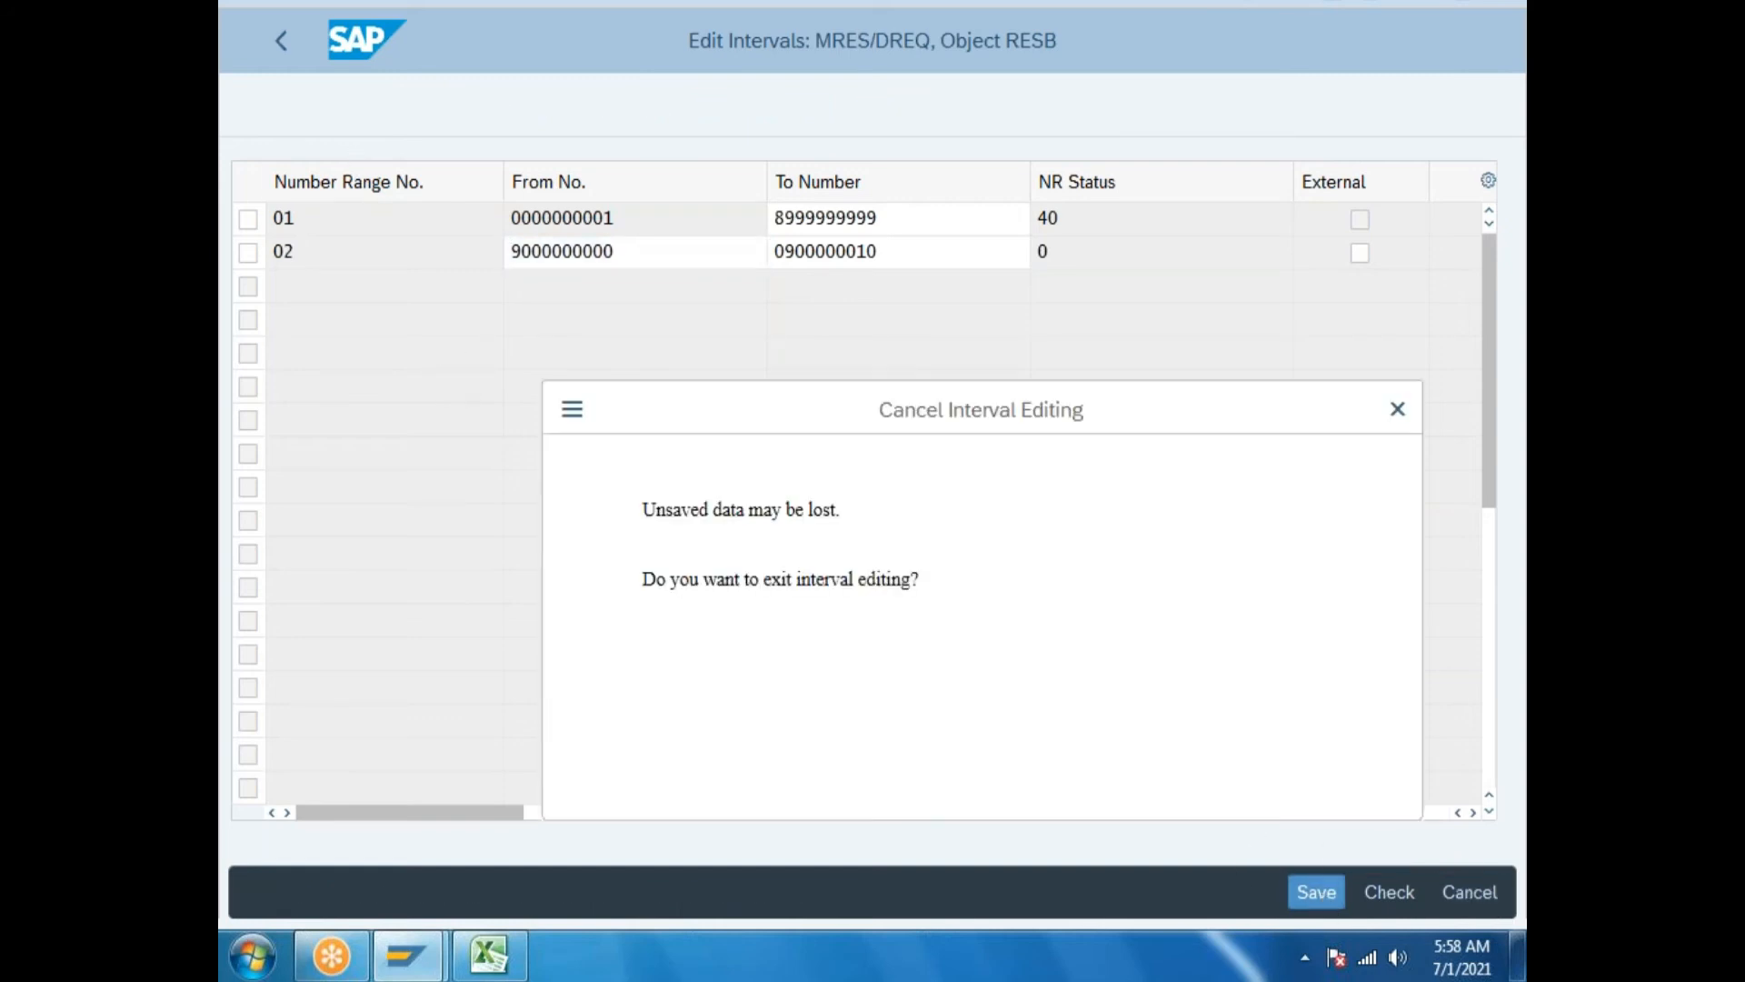
left_click(956, 758)
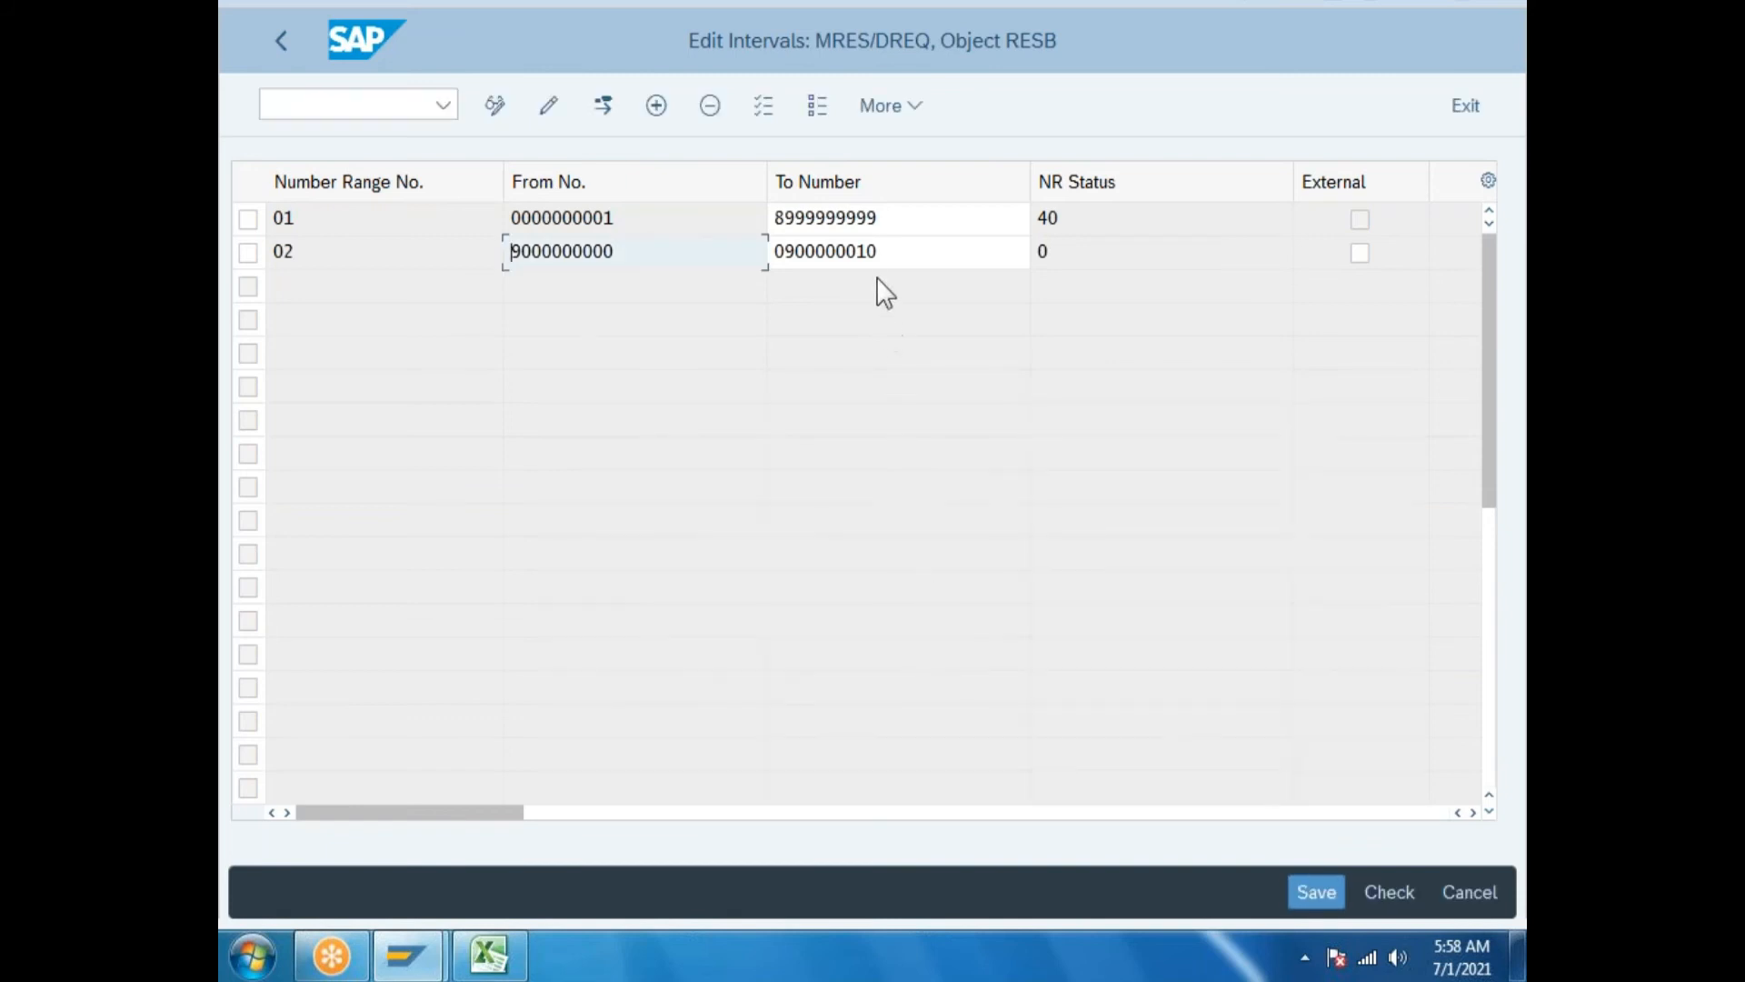
key("Tab")
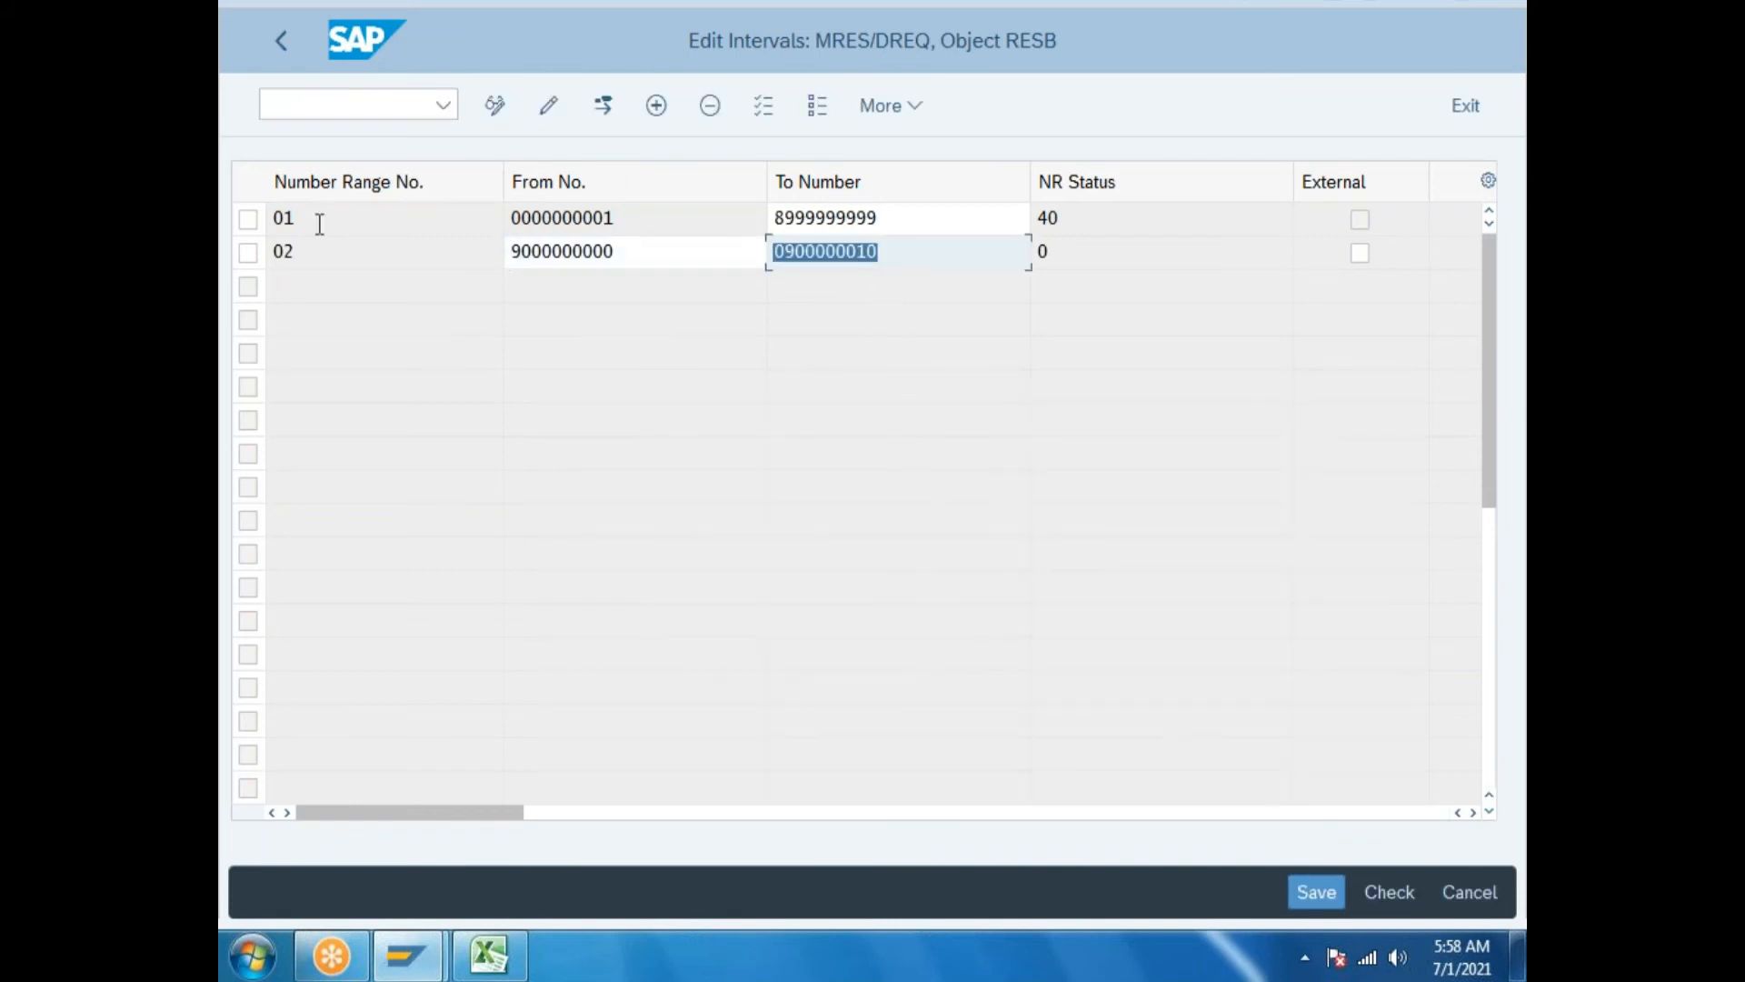
type("91")
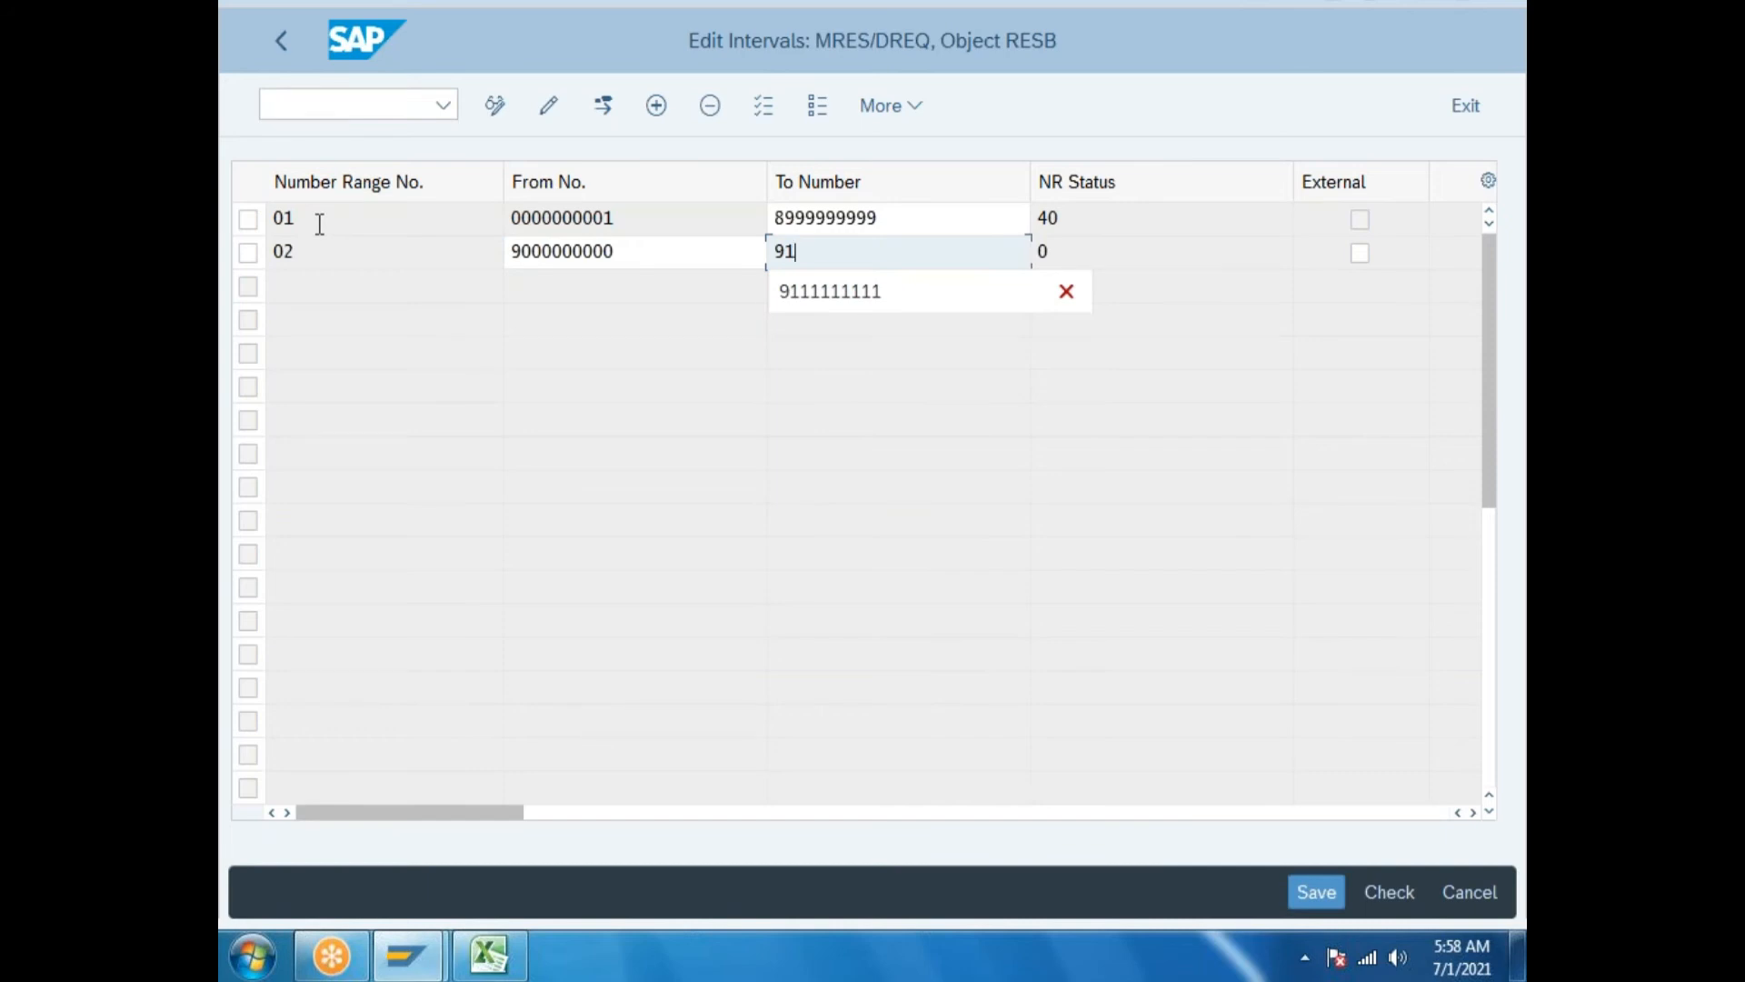
type("00000000")
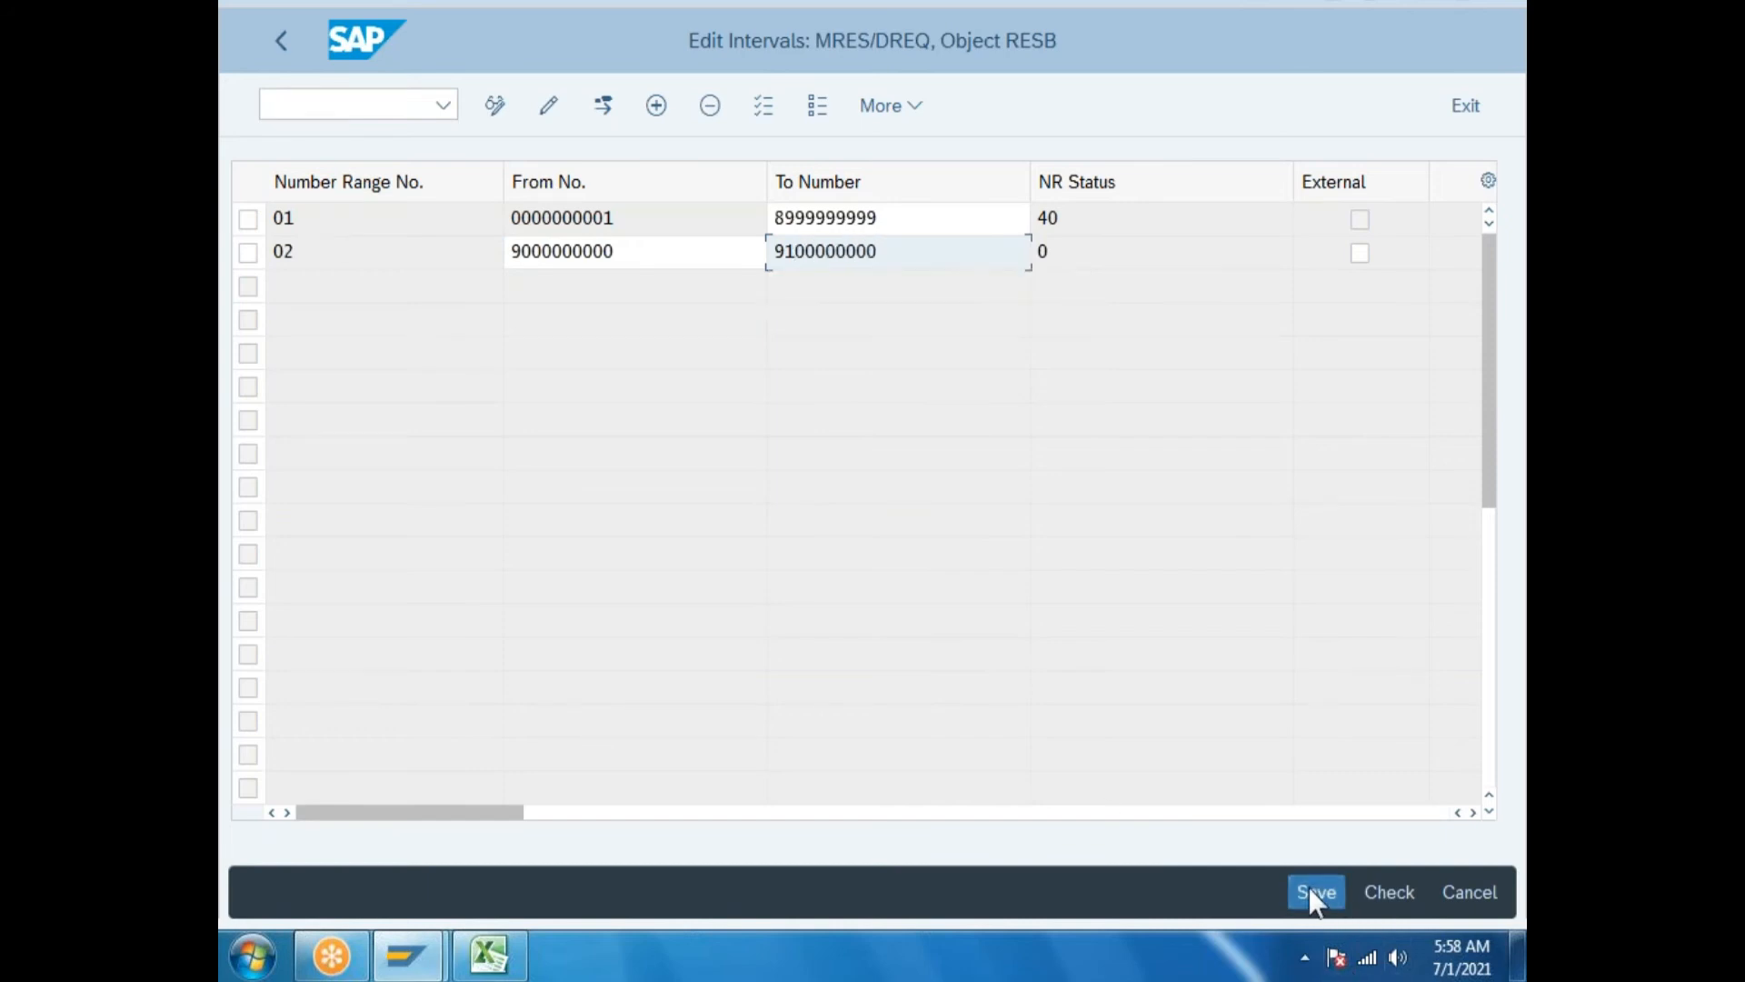
left_click(1310, 891)
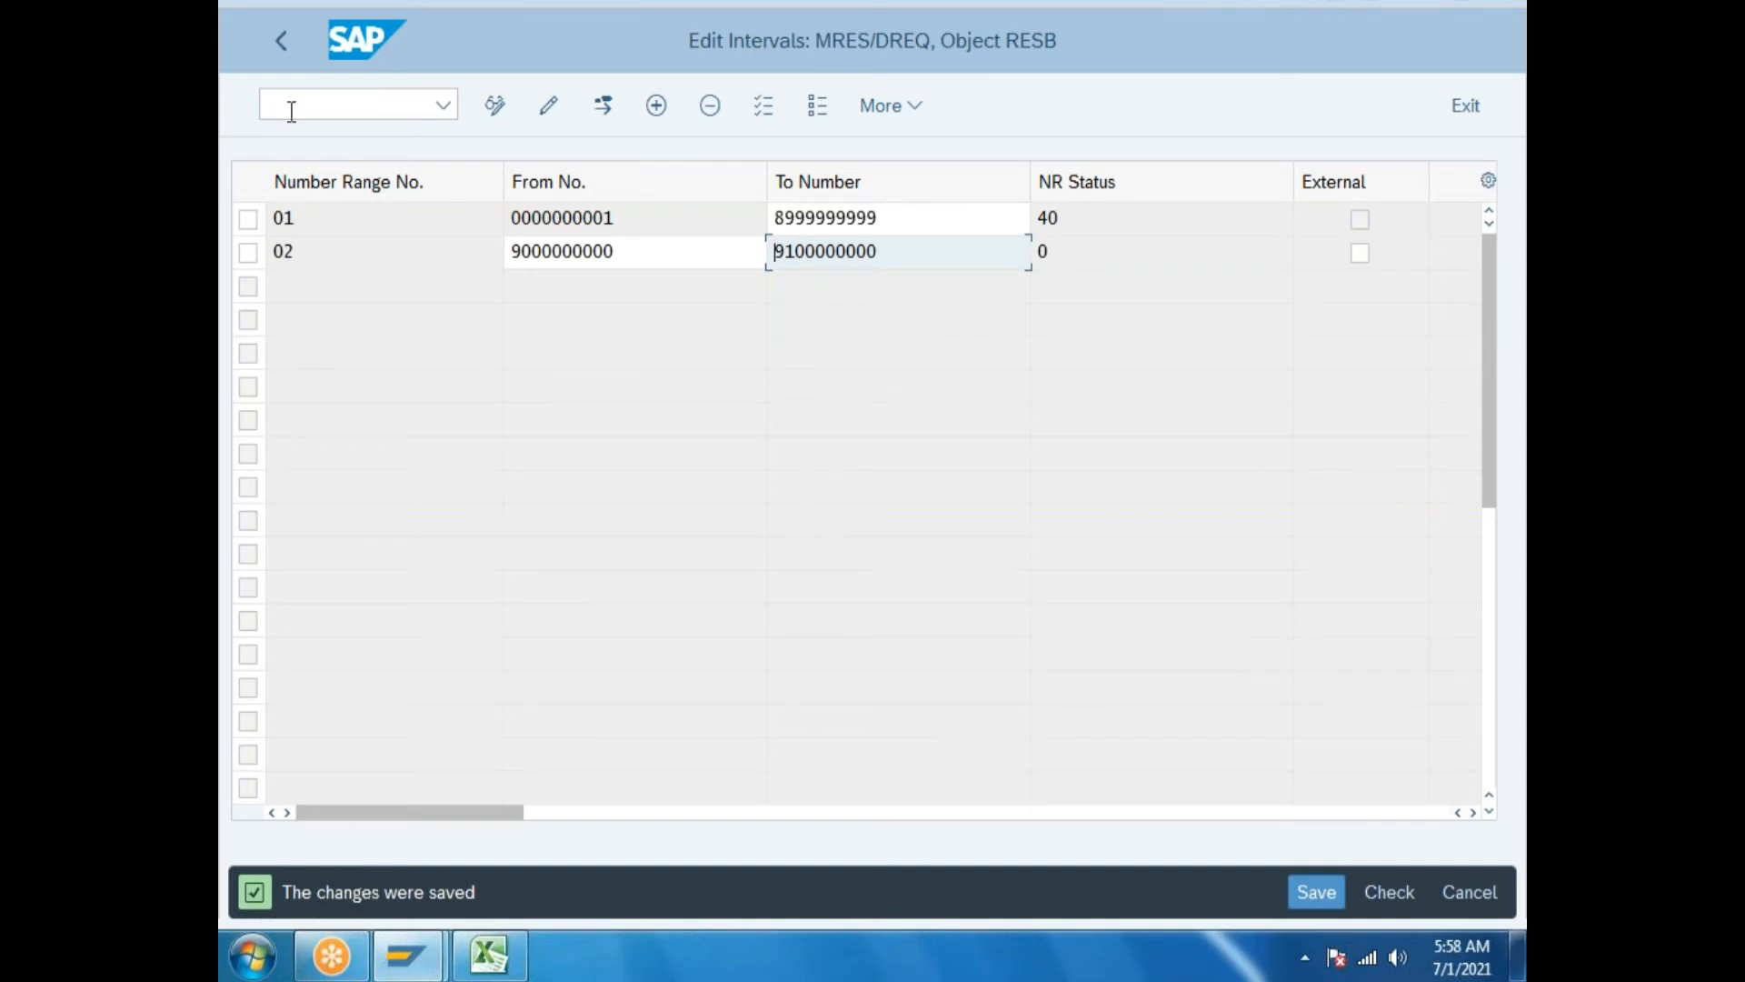
left_click(281, 40)
left_click(282, 40)
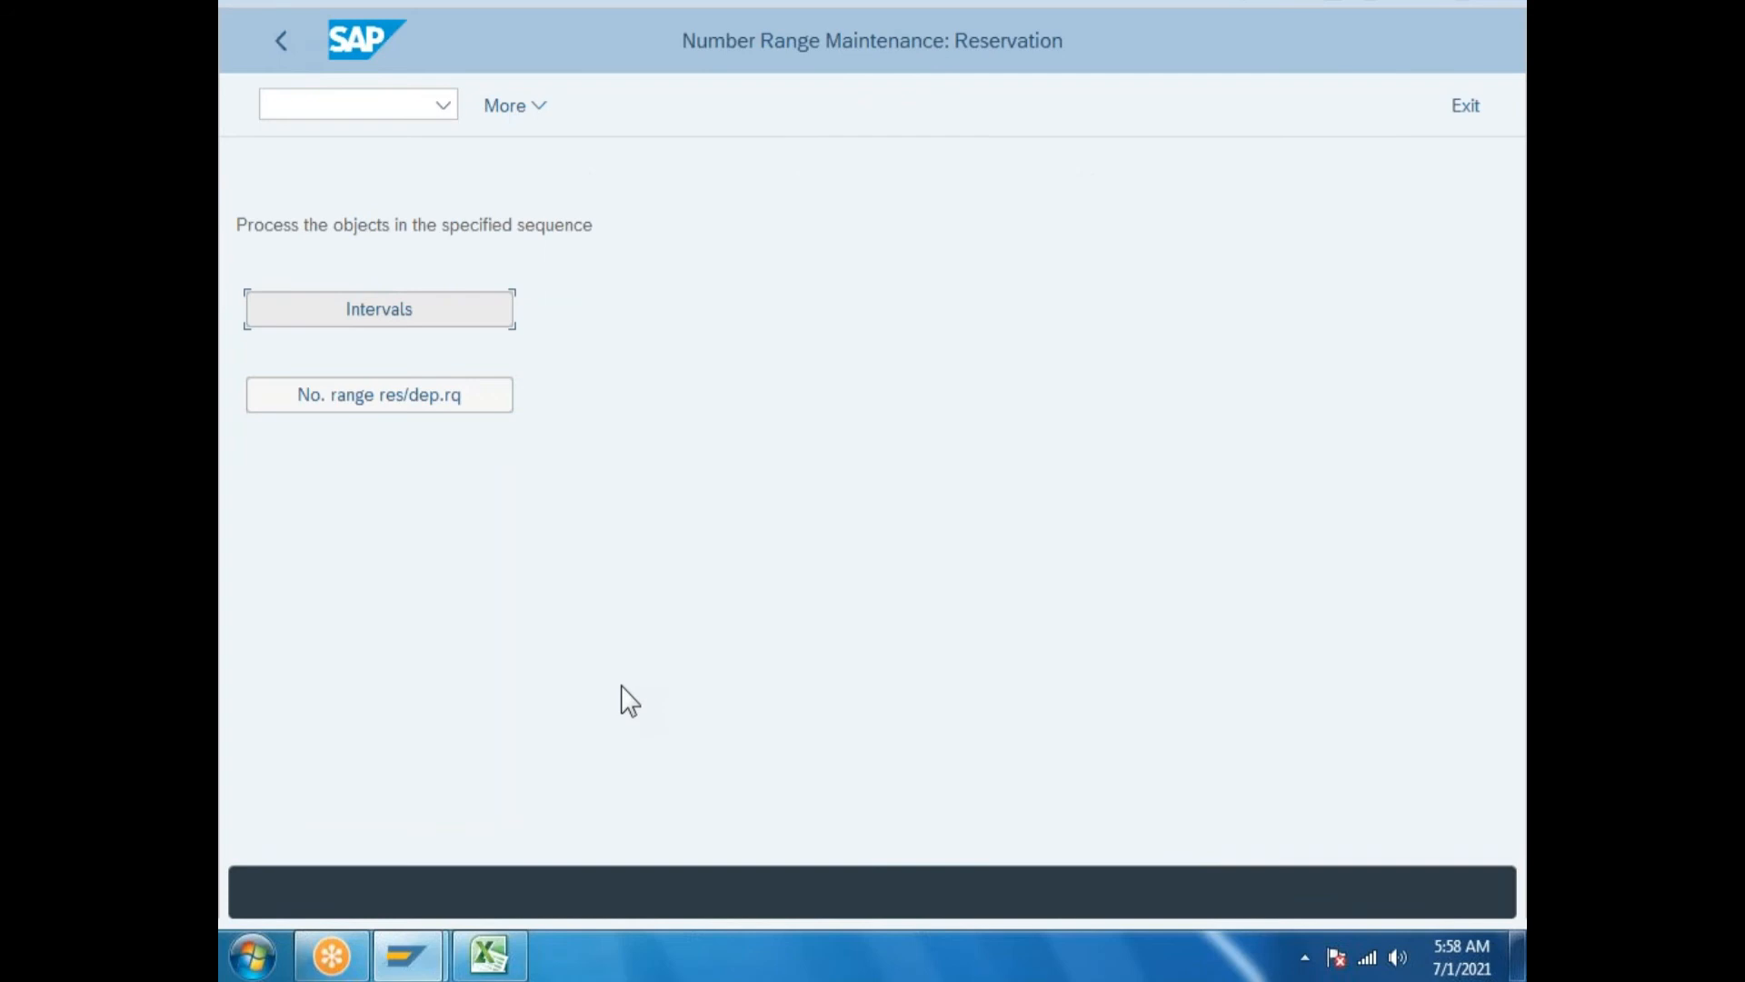
Assign number range 02 to reservations, chosen via F4, and save the setting.
left_click(427, 391)
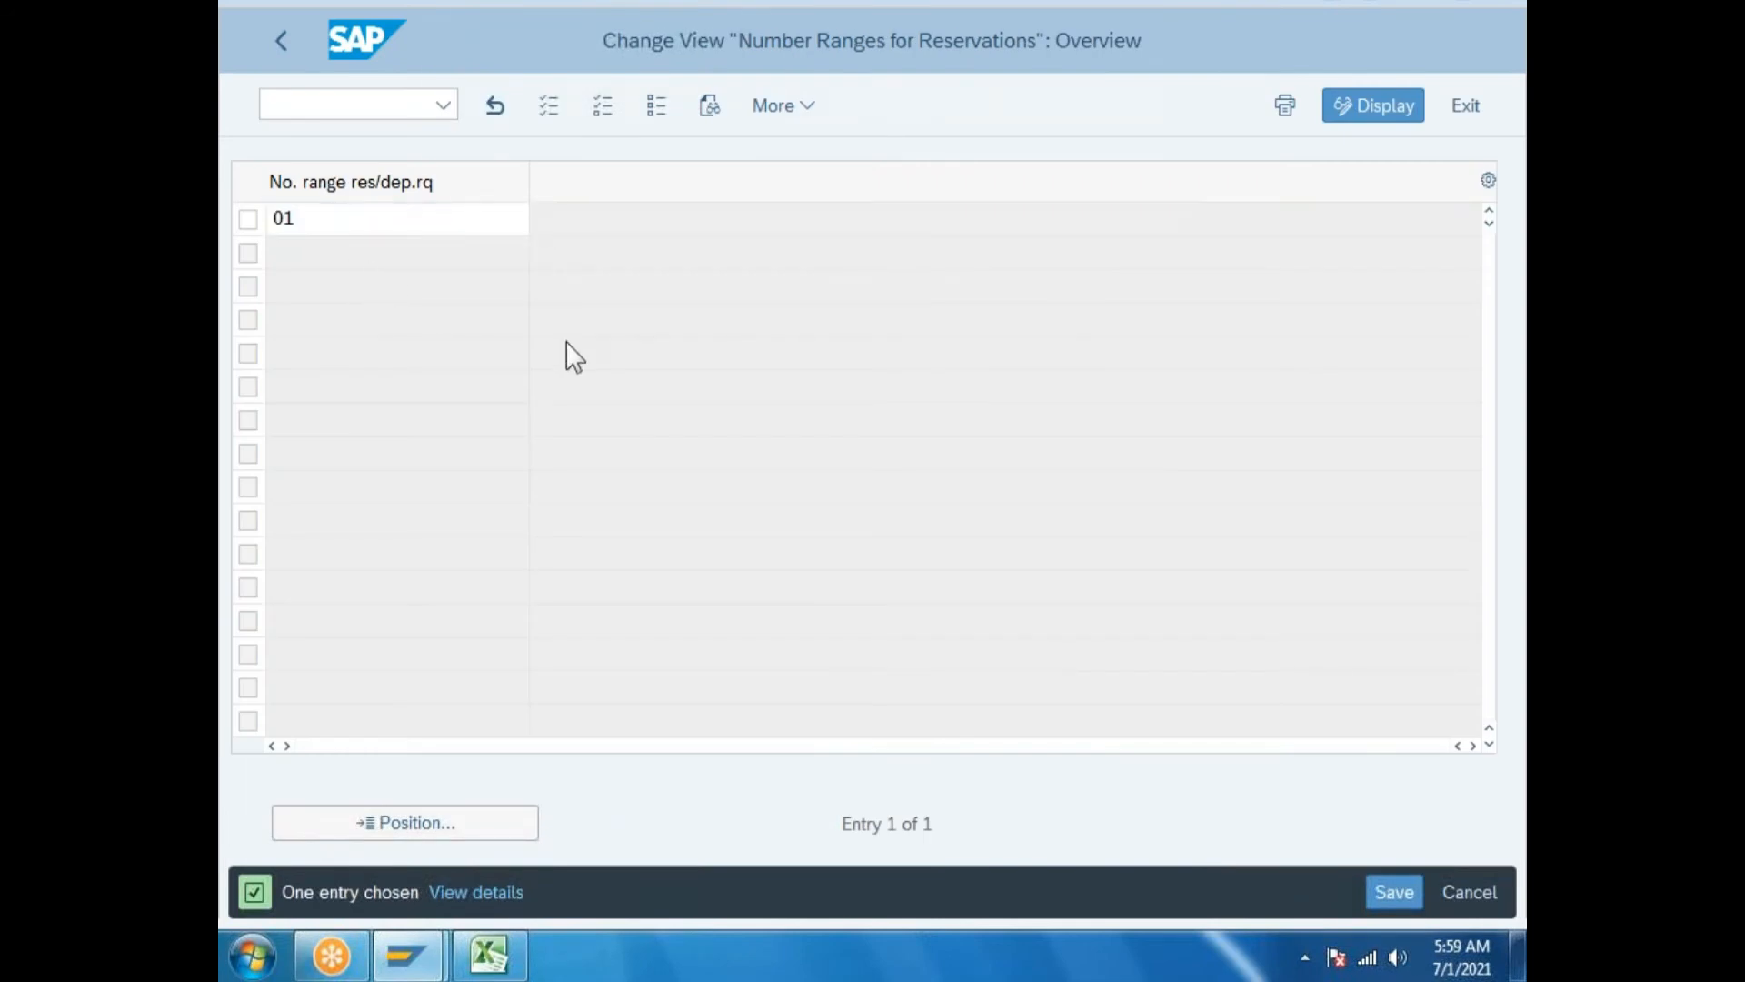
key("F4")
double_click(502, 243)
left_click(1395, 892)
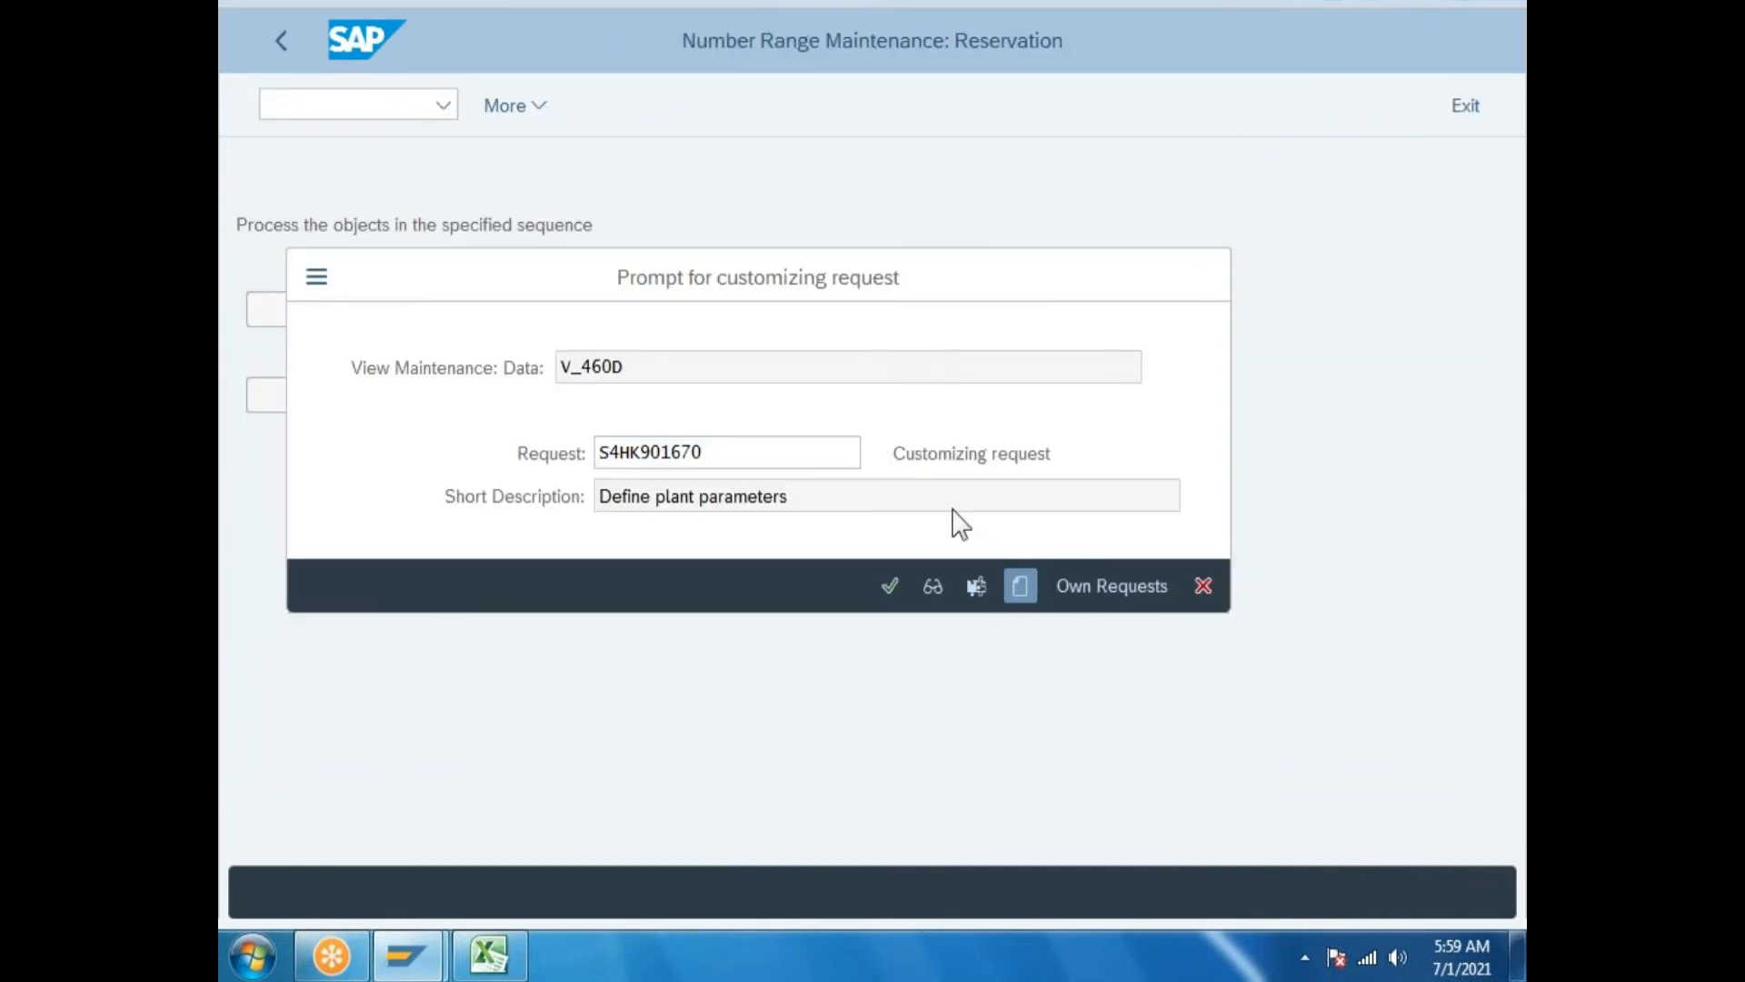
Create customizing request 'Assign number ranges to reserveations' (S4HK901674) and select its number.
type("Assign num")
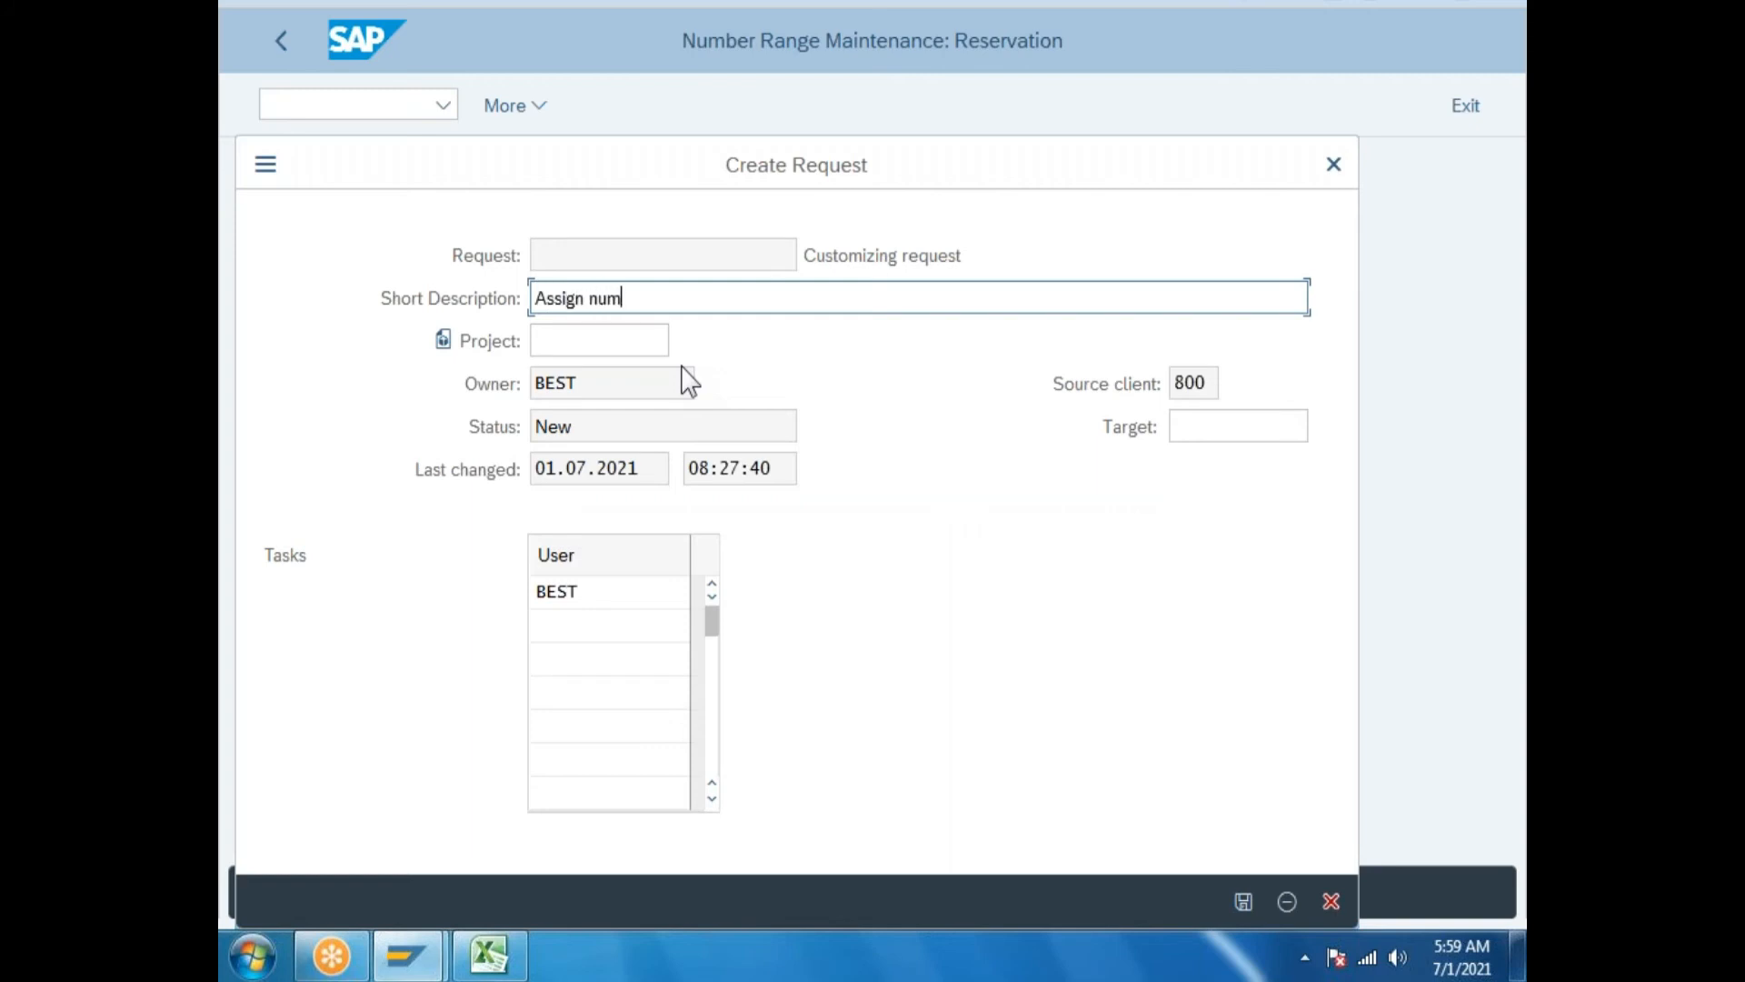
type("ber ranges to reserveations")
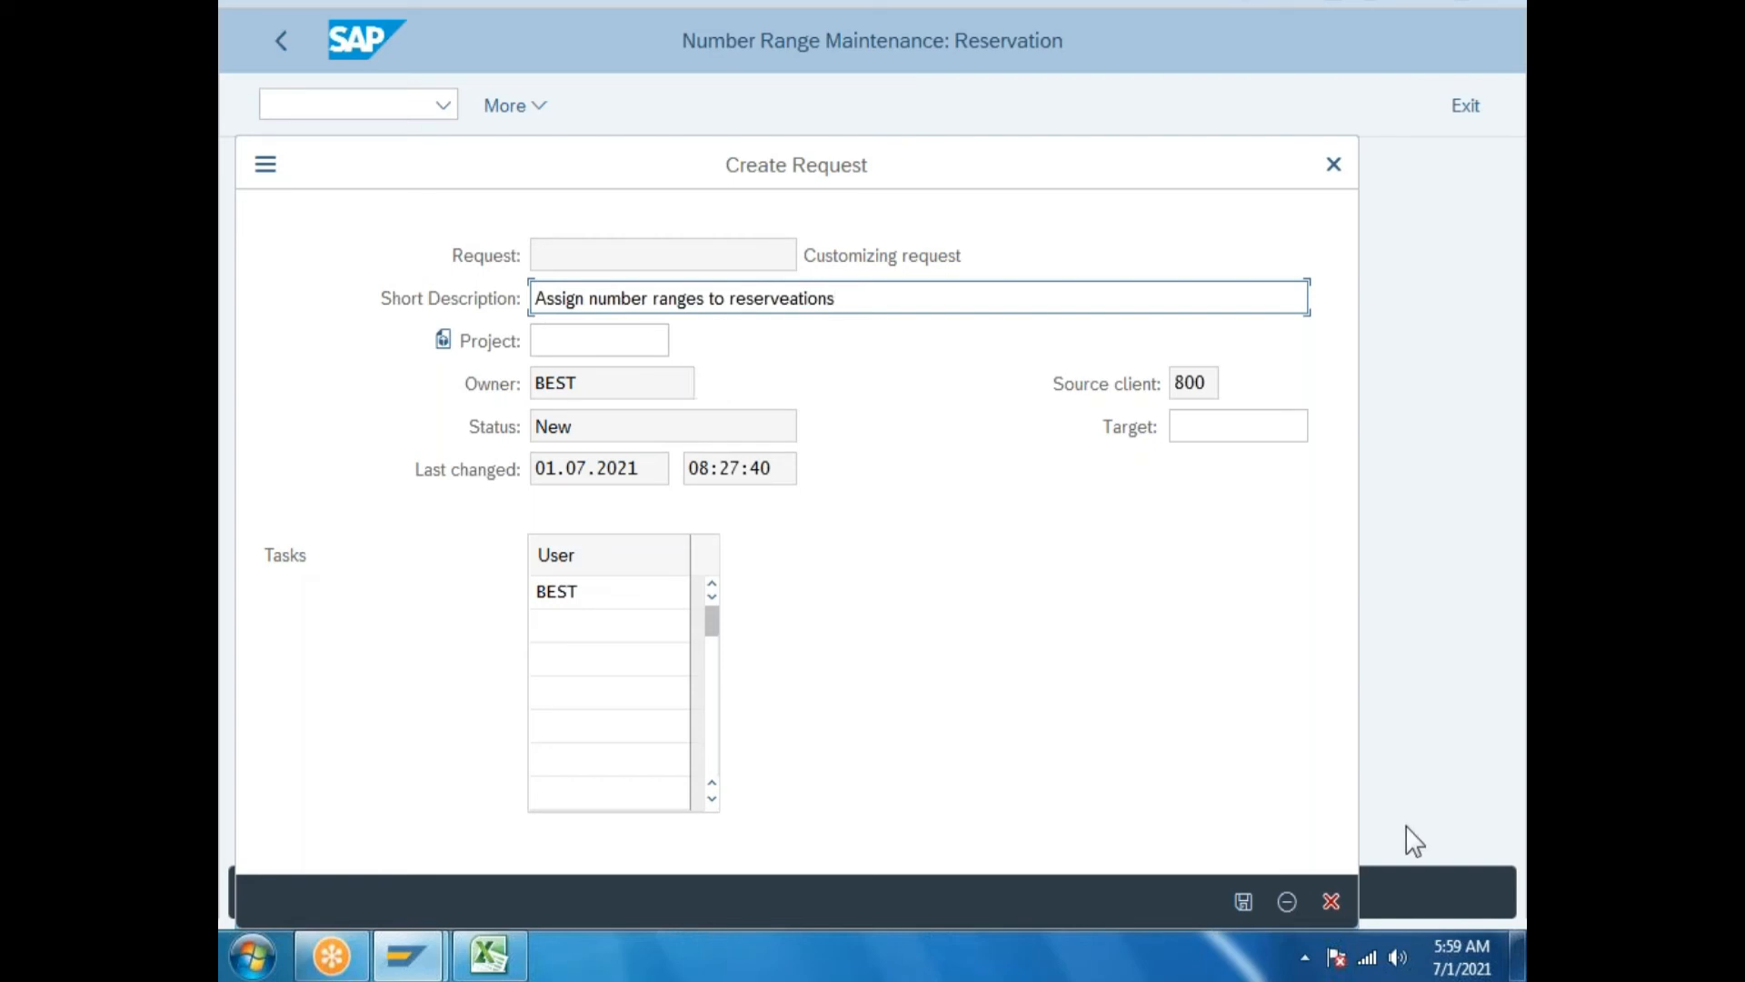
left_click(1244, 901)
left_click_drag(706, 452, 235, 491)
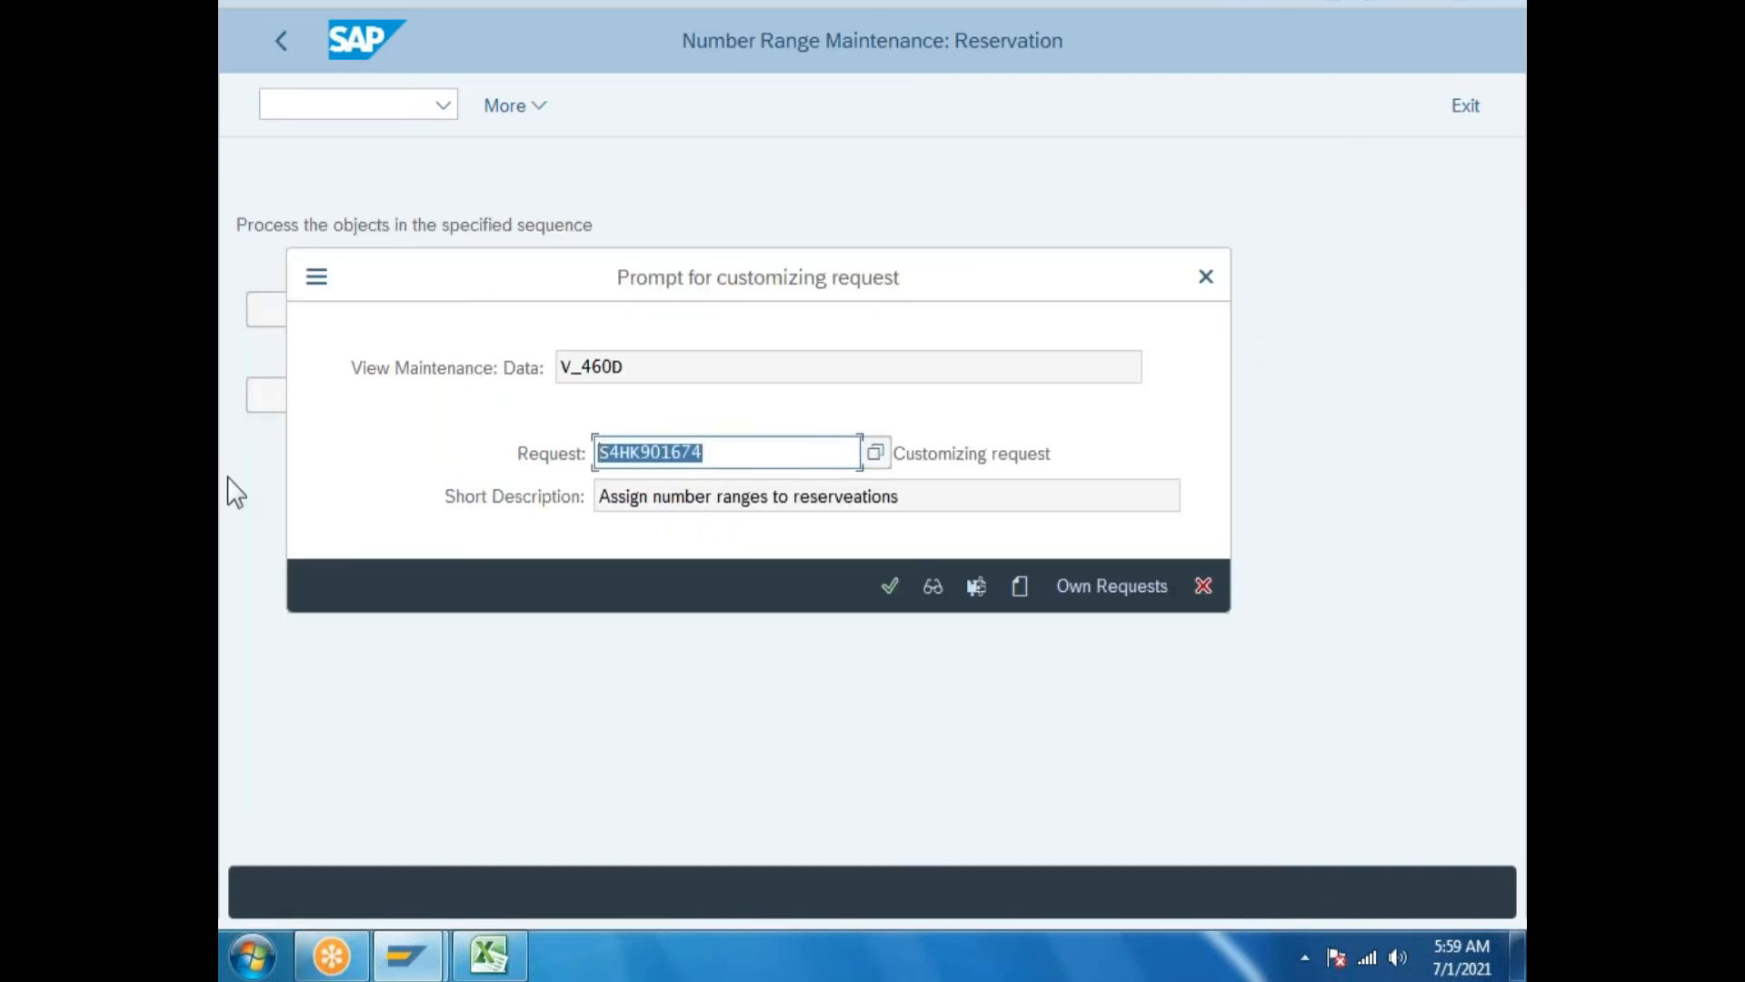
left_click(489, 954)
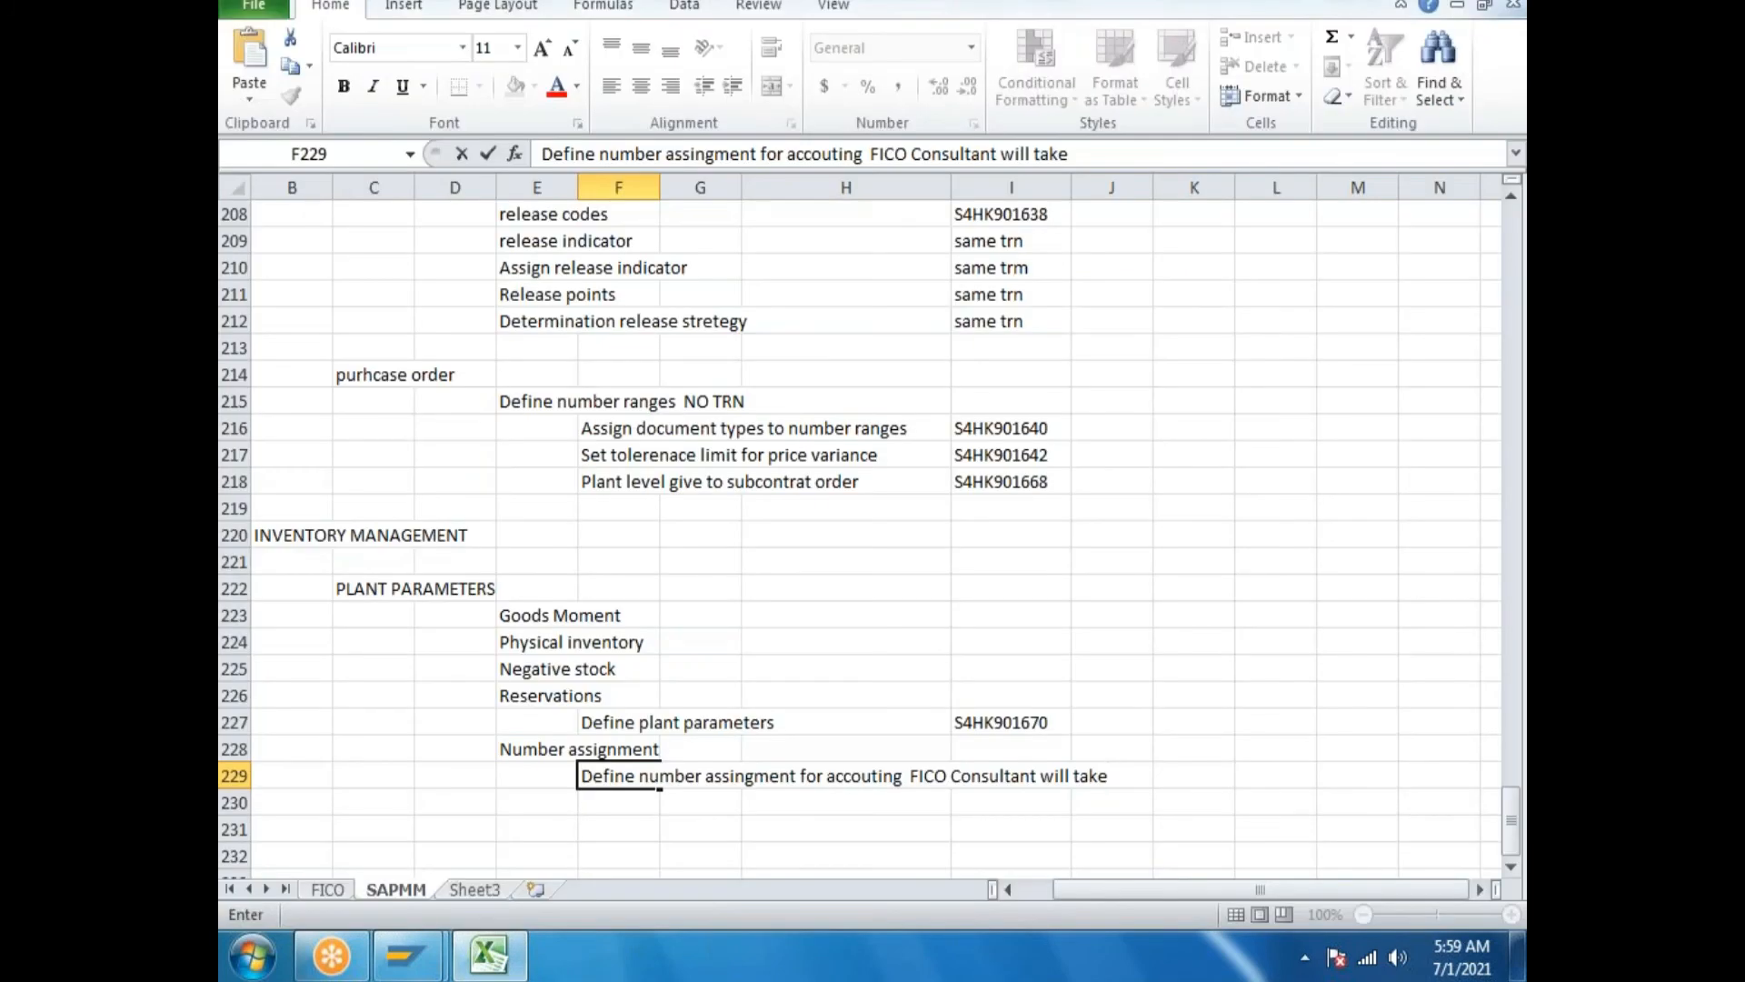
Log 'Define number ranges for reservation NO TRN' in cell F230.
scroll(827, 818, "down", 2)
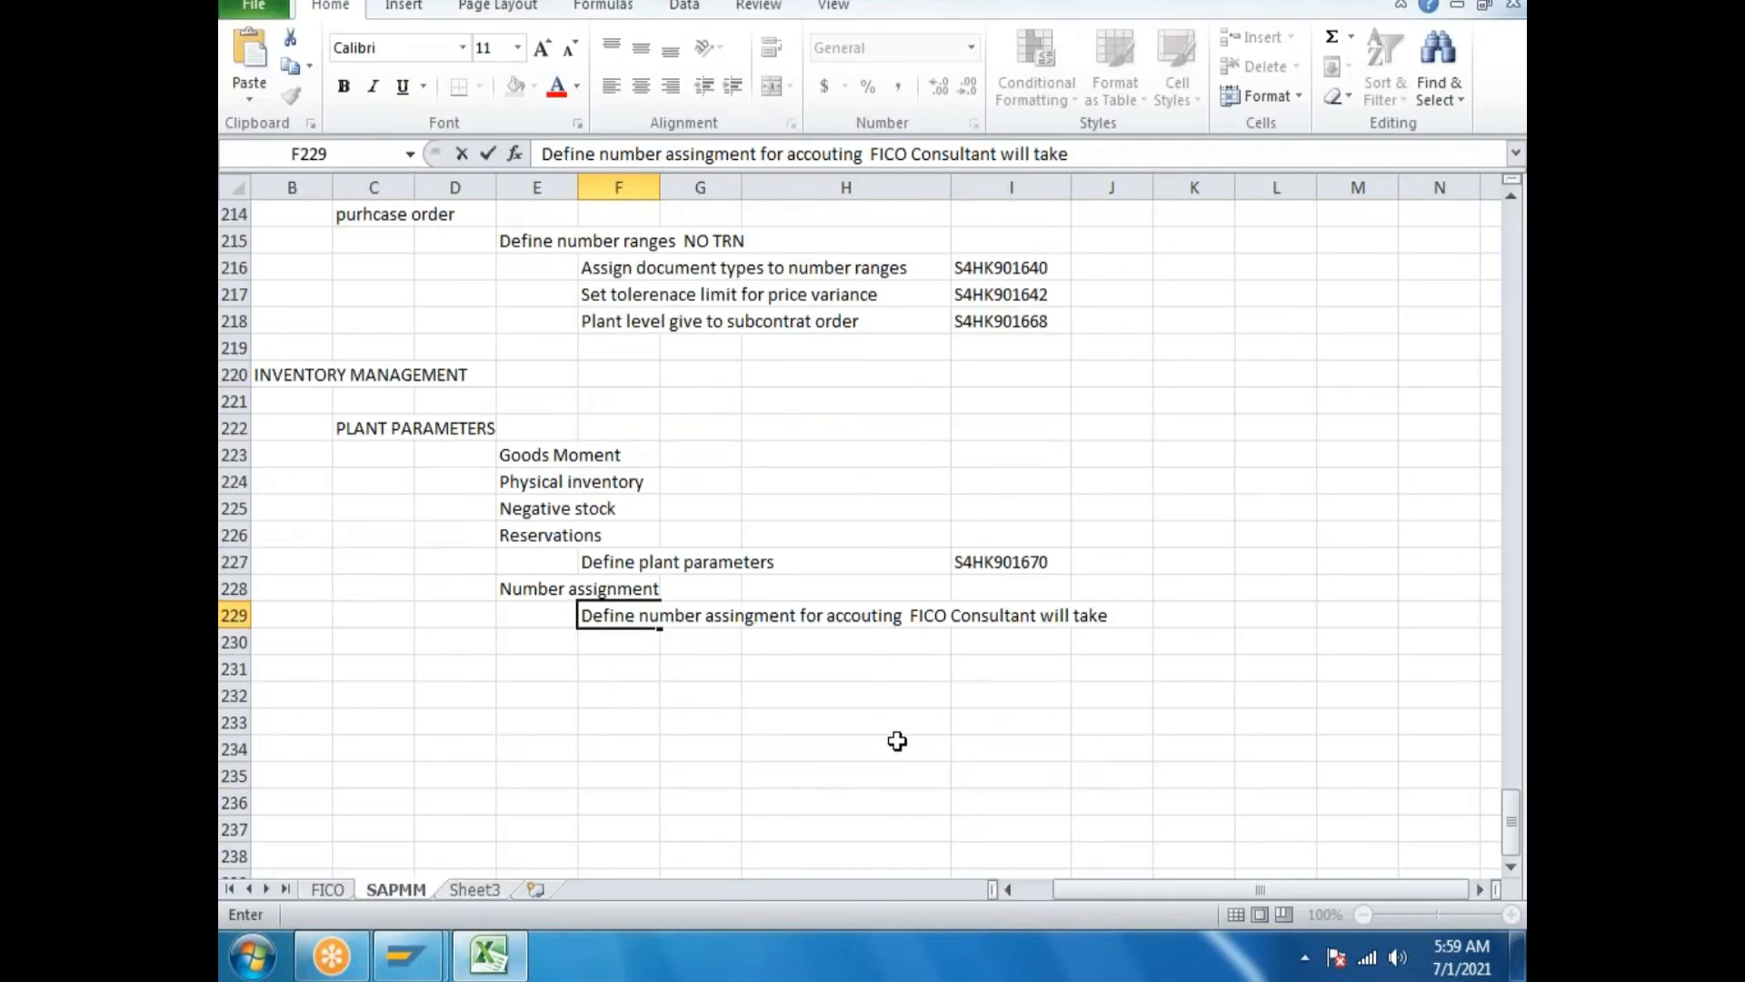
left_click(627, 642)
type("Define numb")
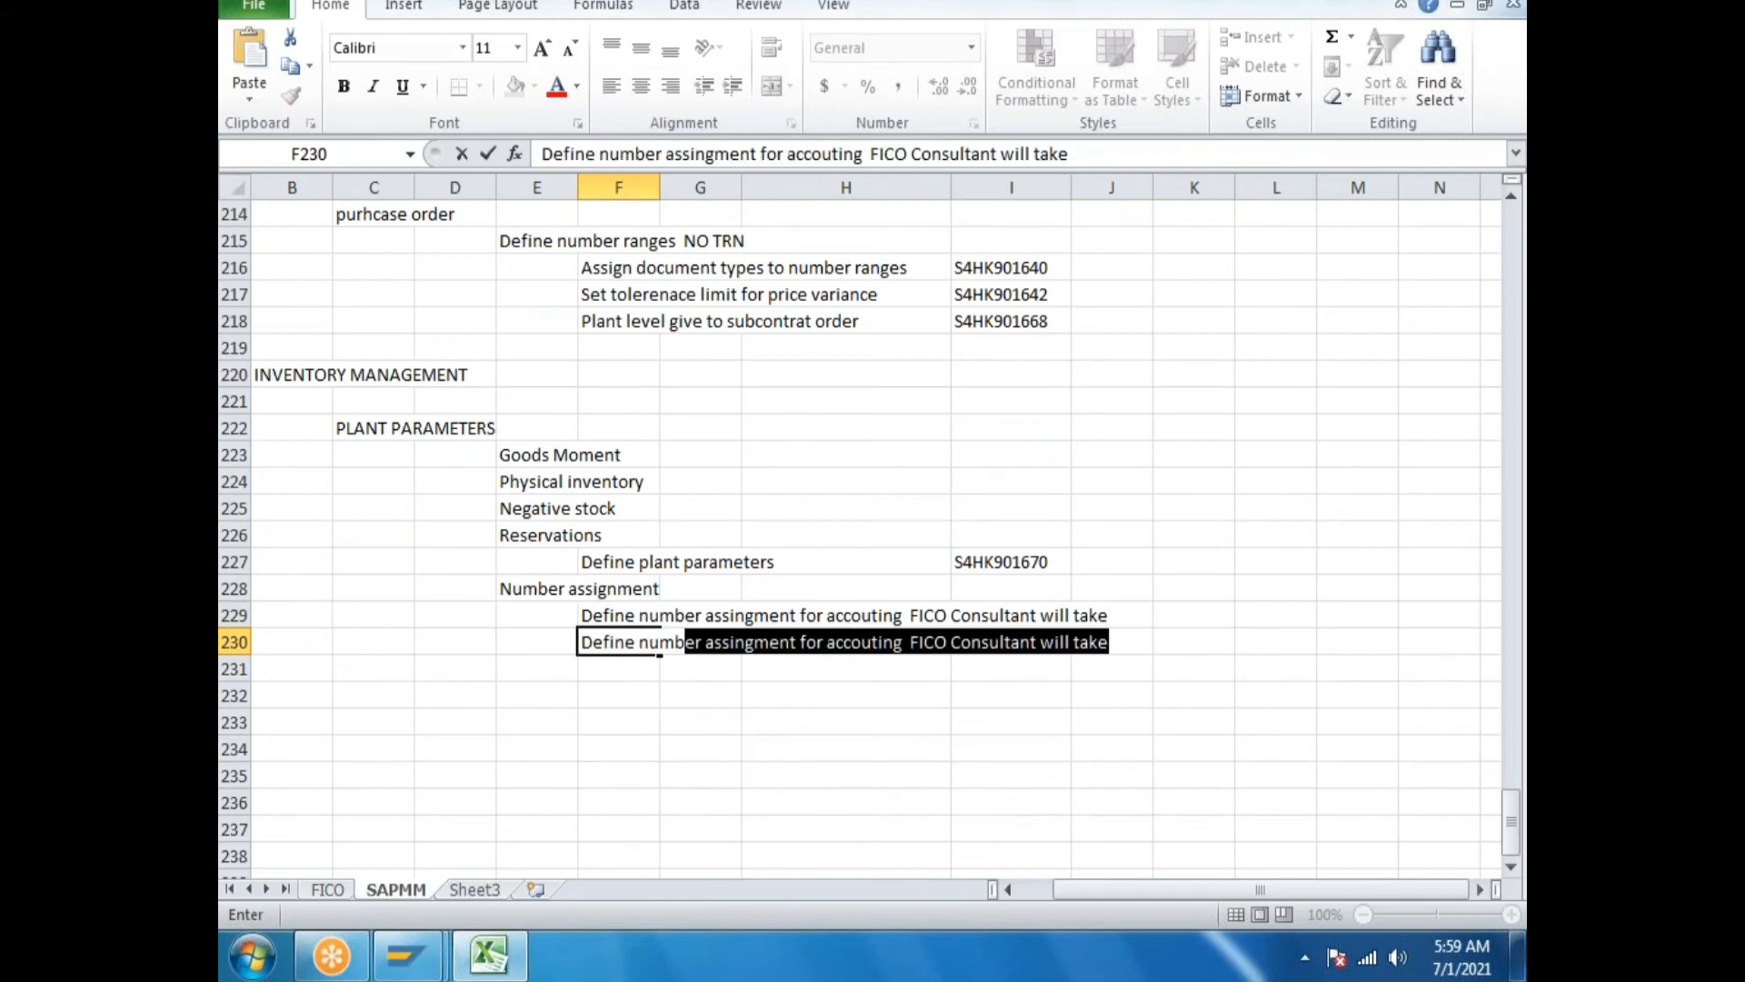
type("er ranges=")
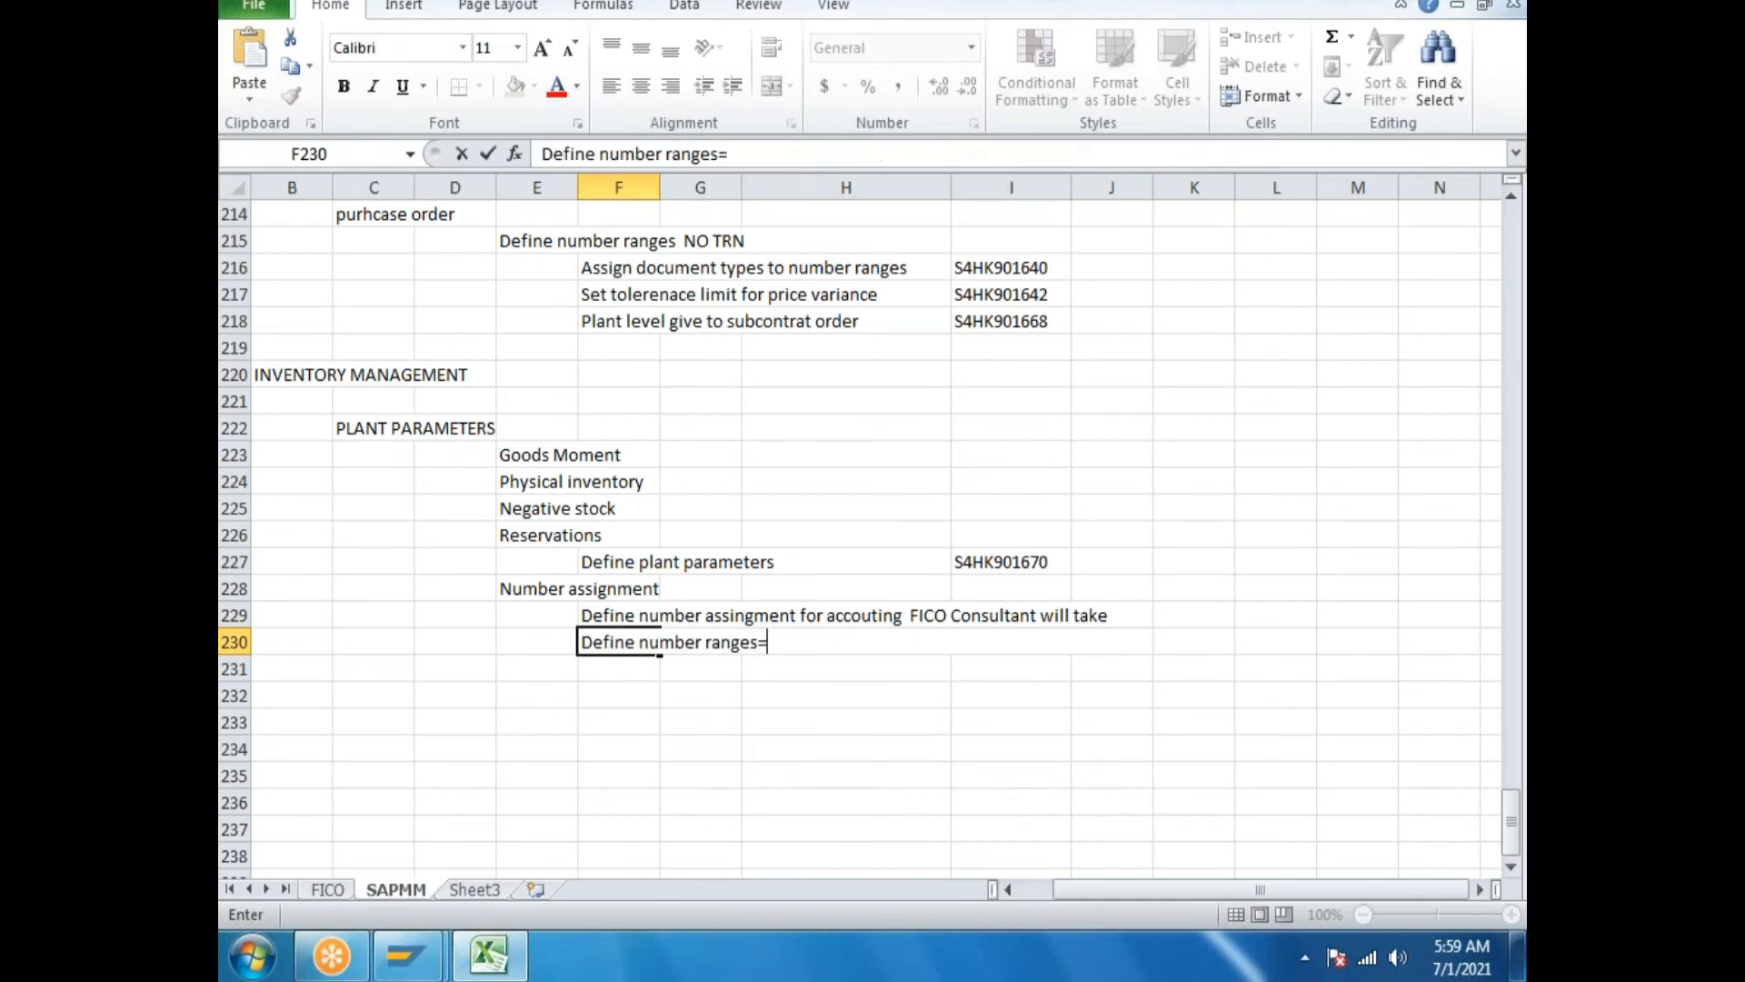
type(" for reservdat")
key("BackSpace")
type("ation  NO TRN")
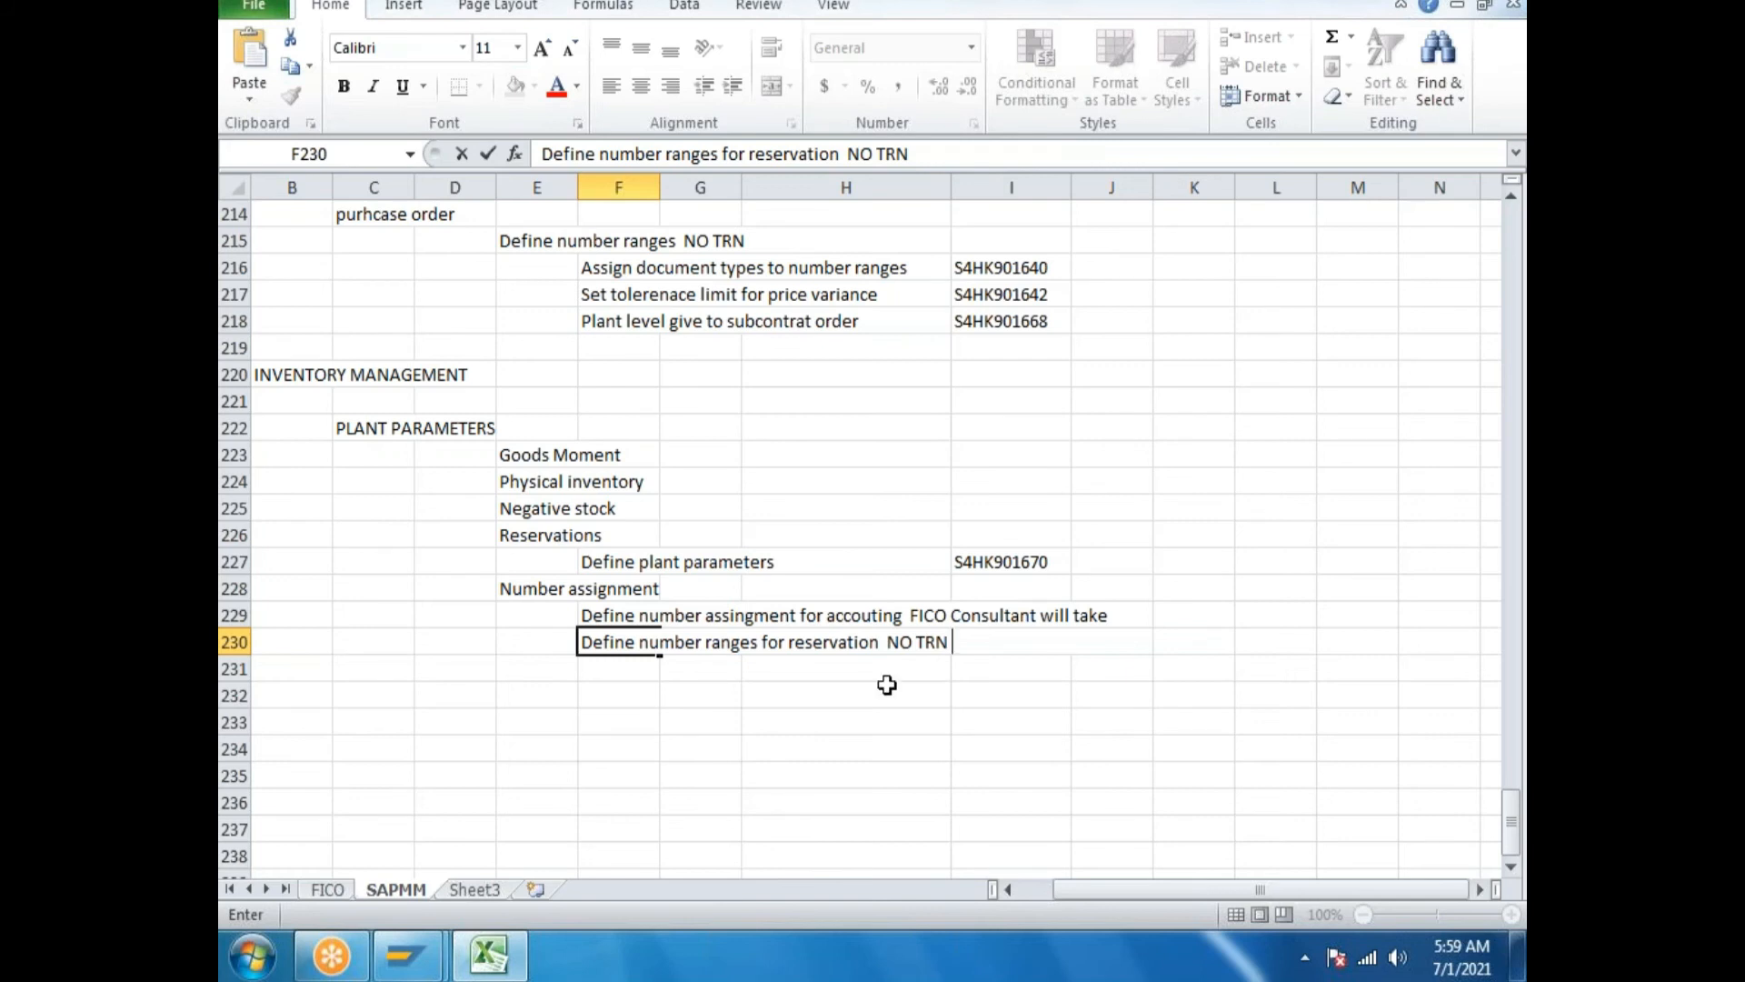
left_click(993, 670)
Copy request number S4HK901674 from SAP and paste it into cell I231.
left_click(491, 957)
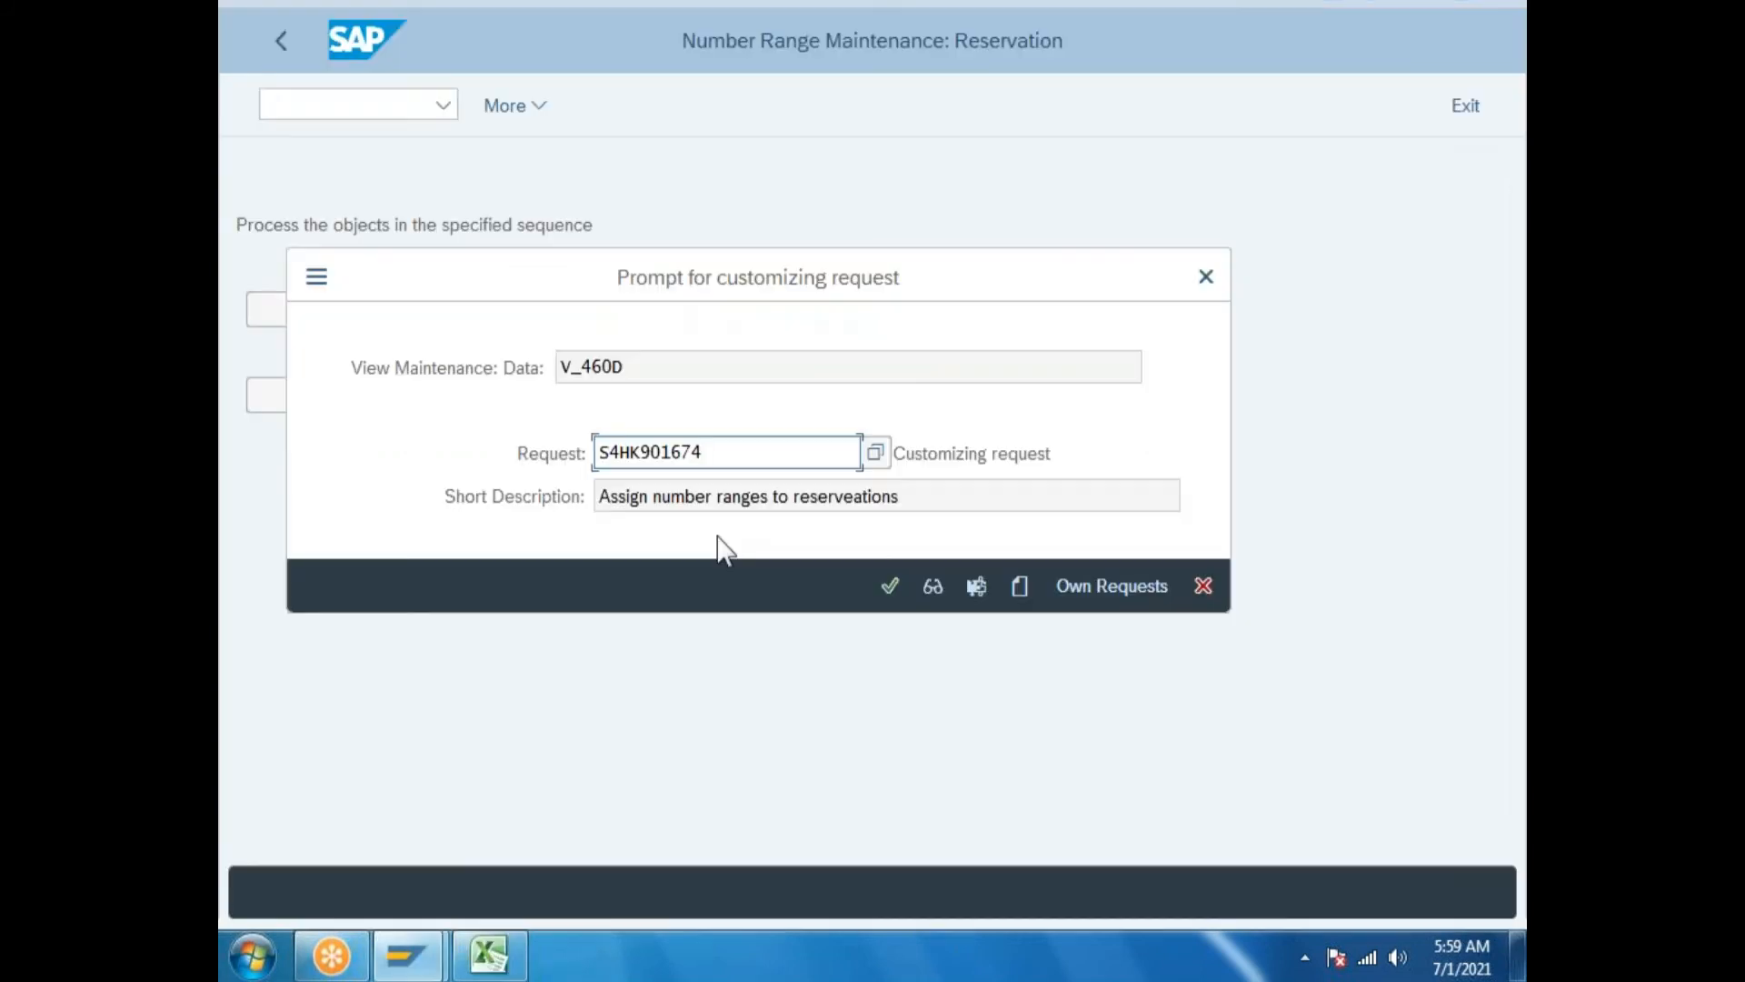
double_click(655, 455)
key("ctrl+c")
left_click(489, 954)
double_click(1018, 660)
key("ctrl+v")
left_click(601, 669)
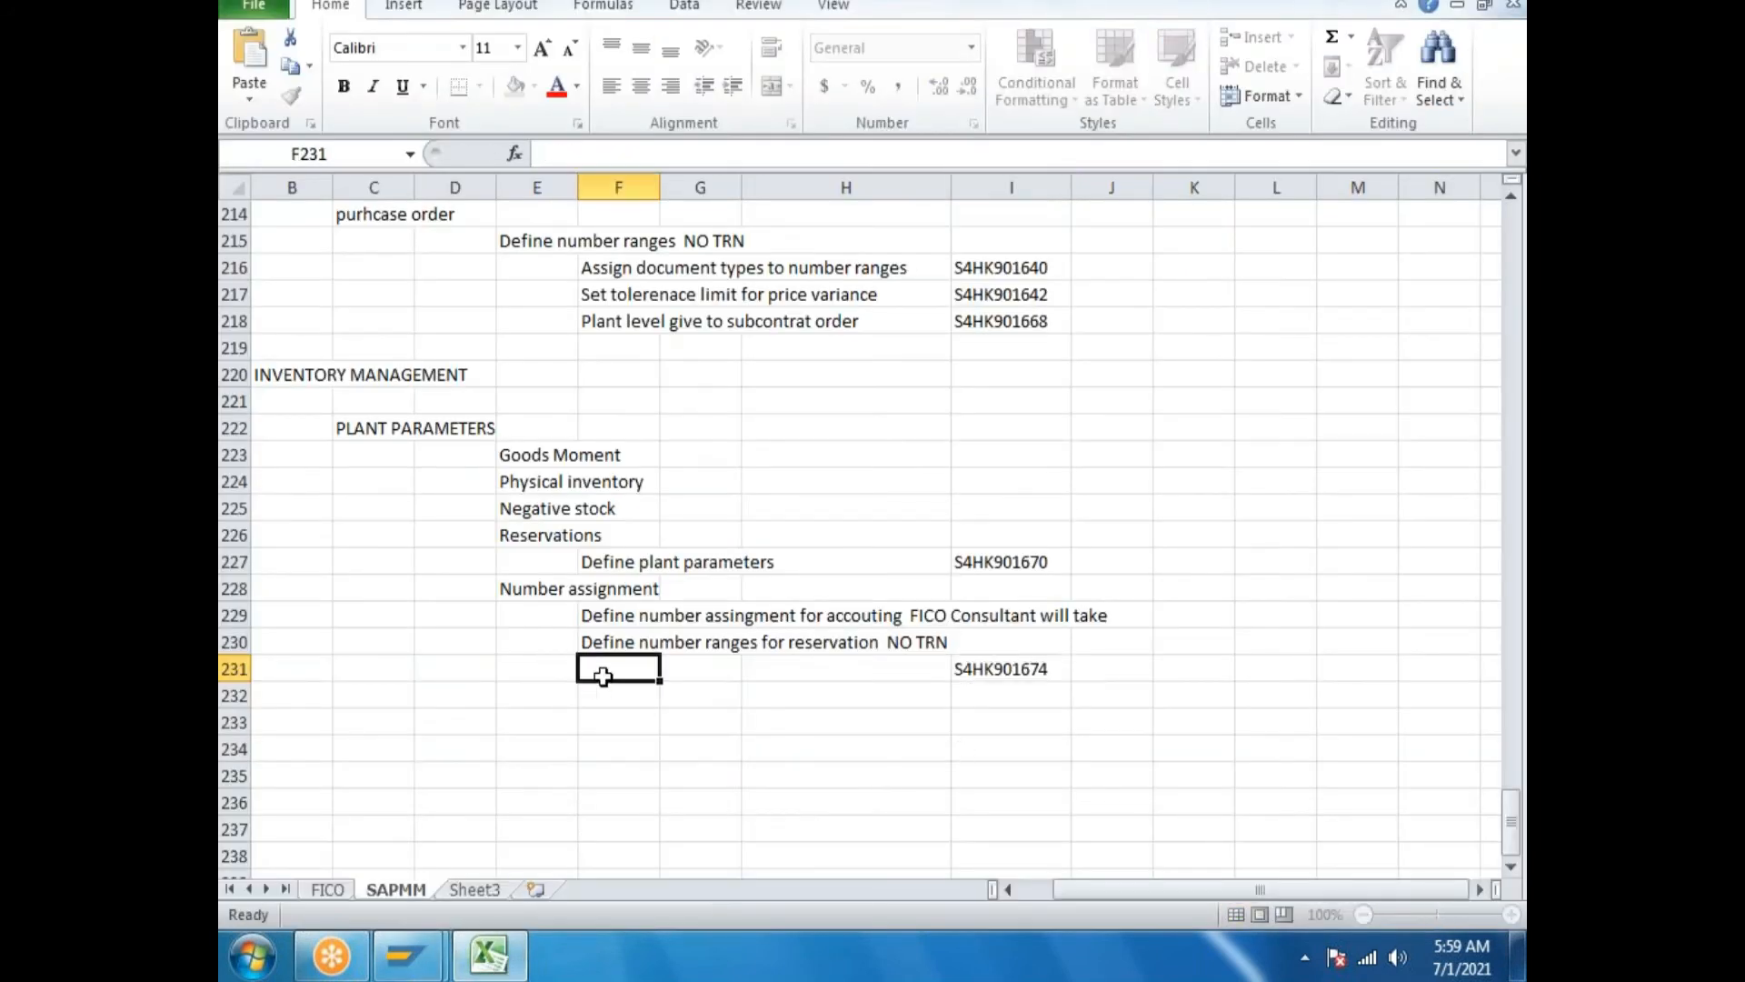
Select the request's short description text in the SAP save prompt.
left_click(505, 962)
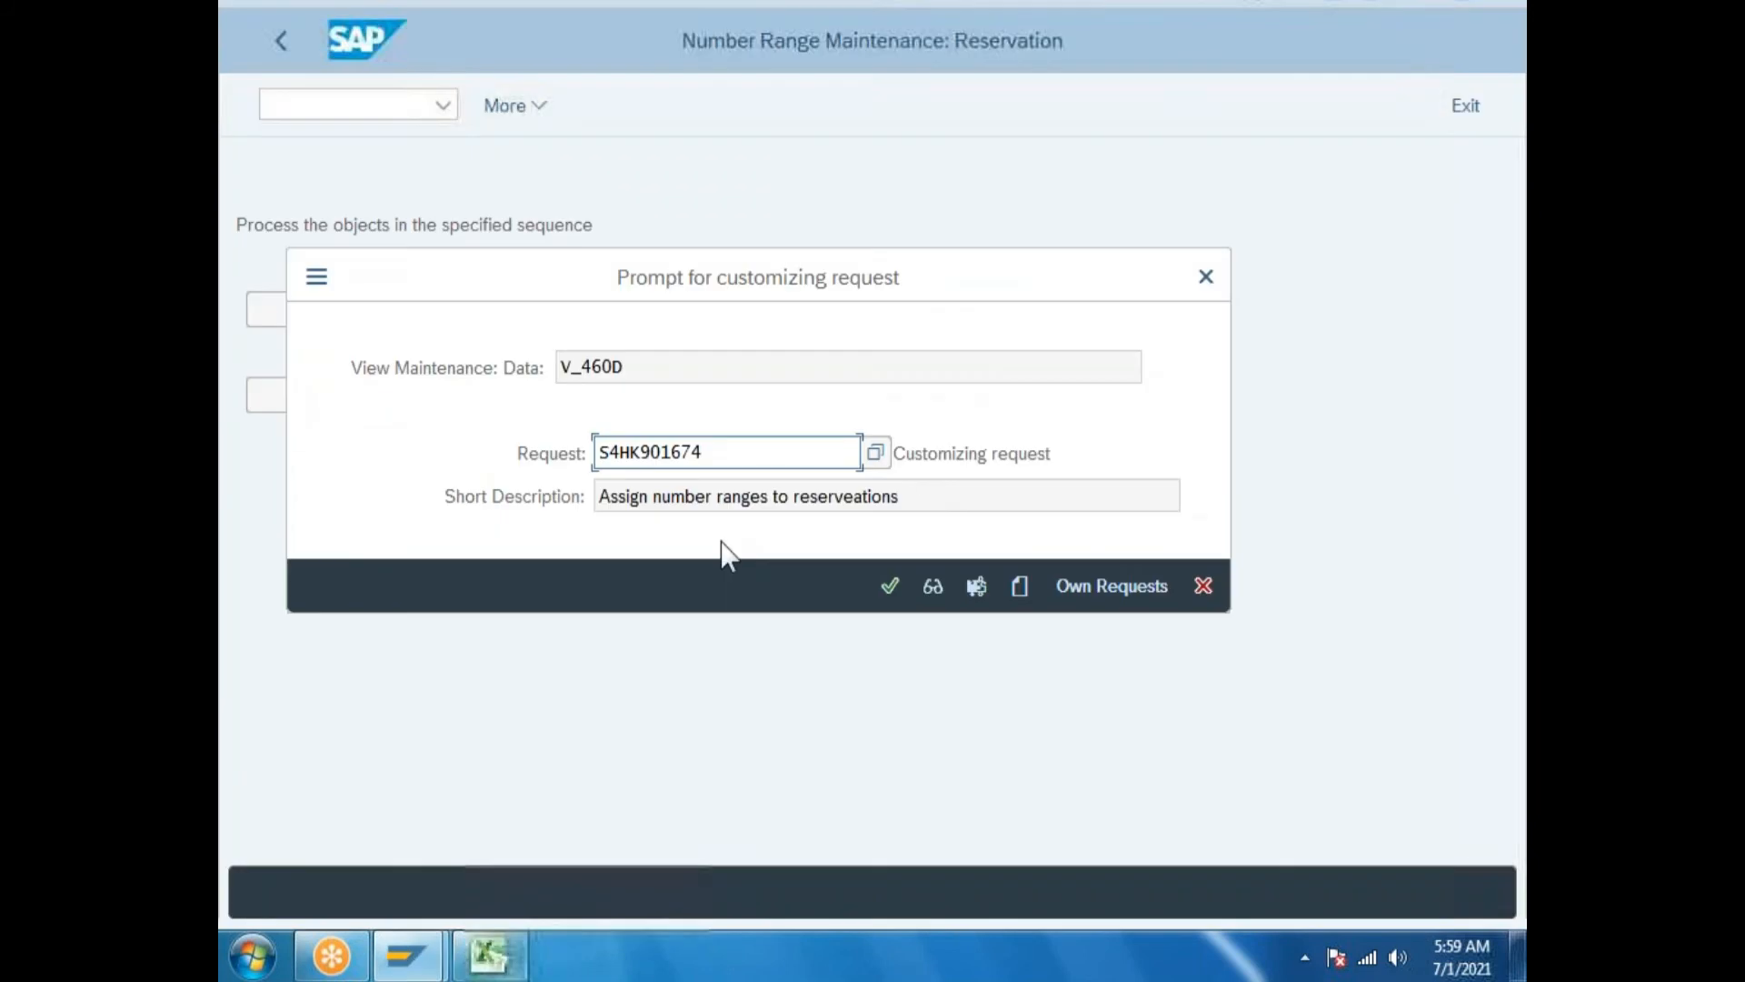
double_click(925, 499)
left_click(997, 503)
left_click_drag(955, 486, 234, 487)
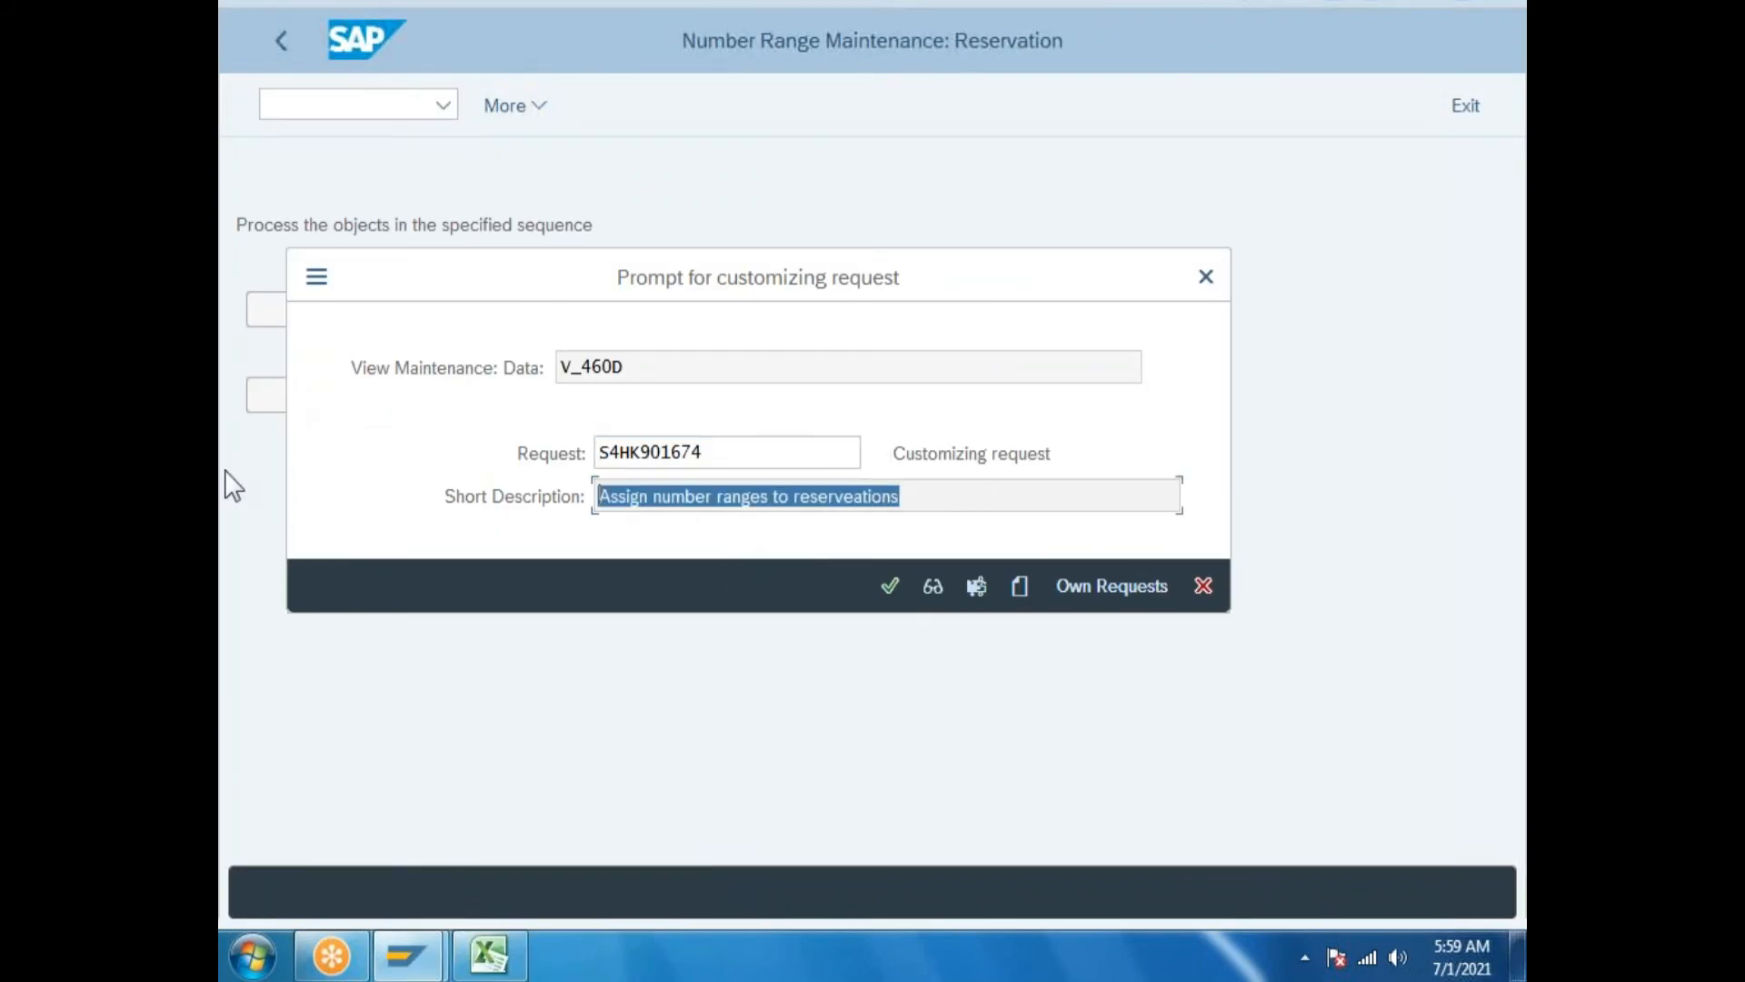
left_click(489, 954)
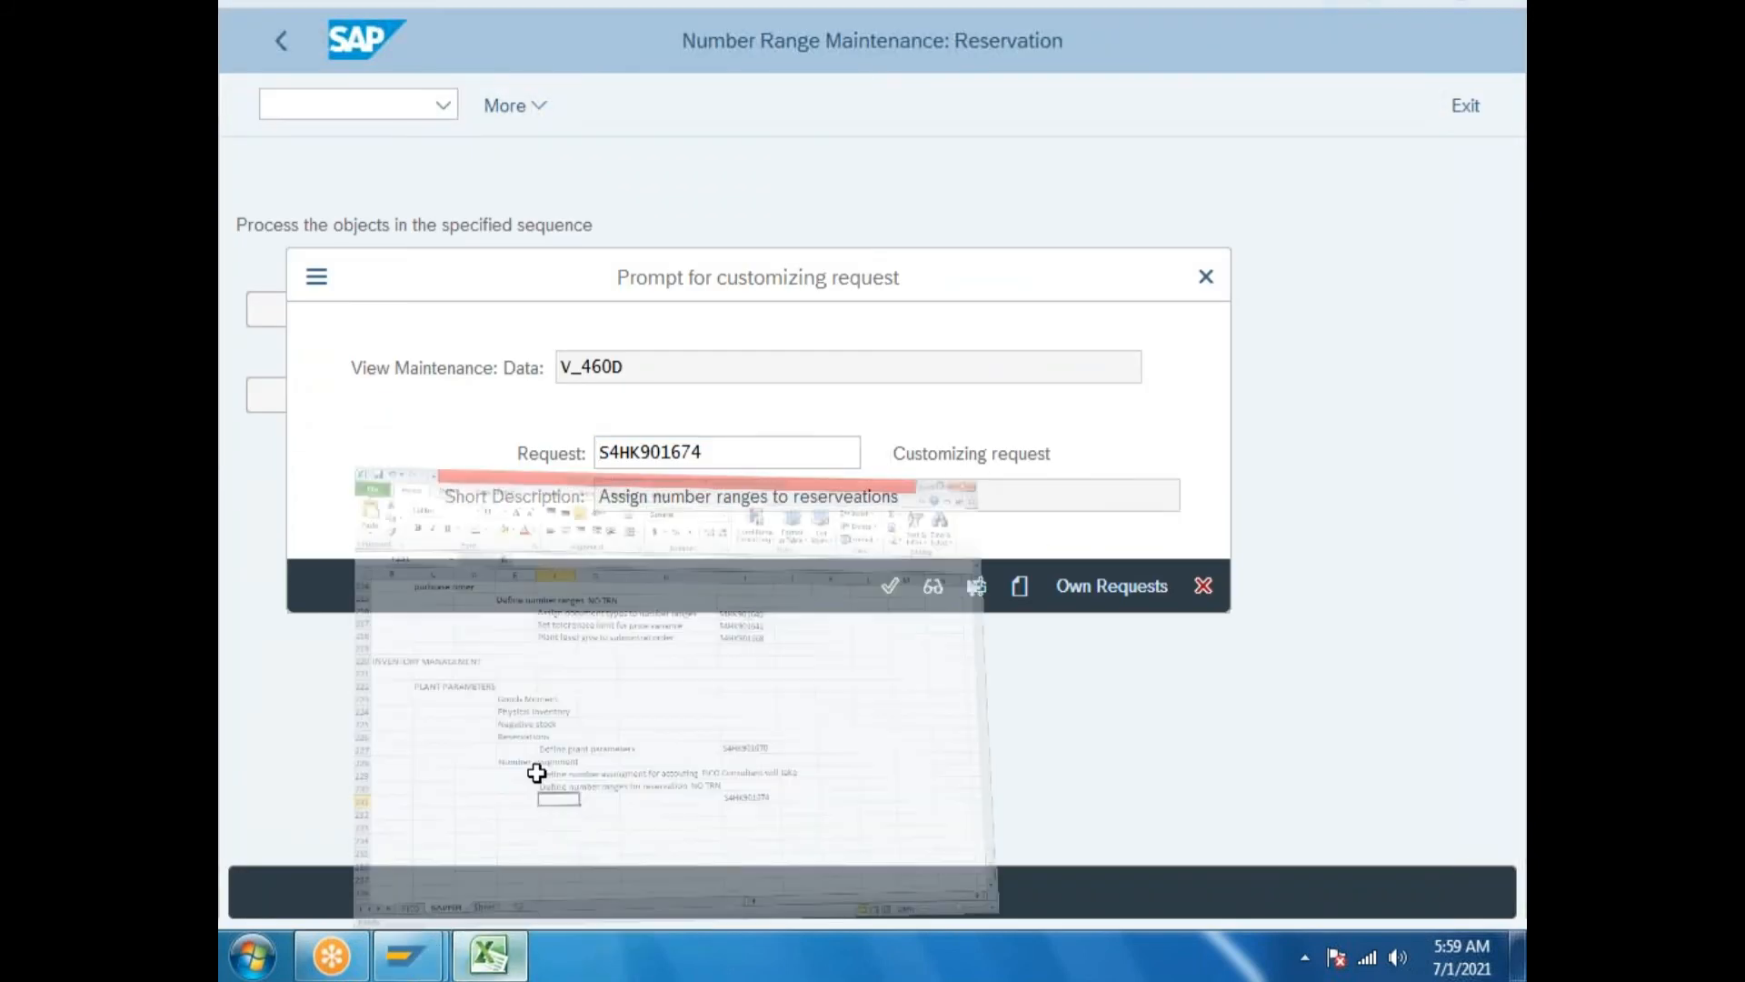
Enter 'Assign number ranges to reserveations' in F231 and confirm saving under request S4HK901674.
type("Assign number ranges to reserveations")
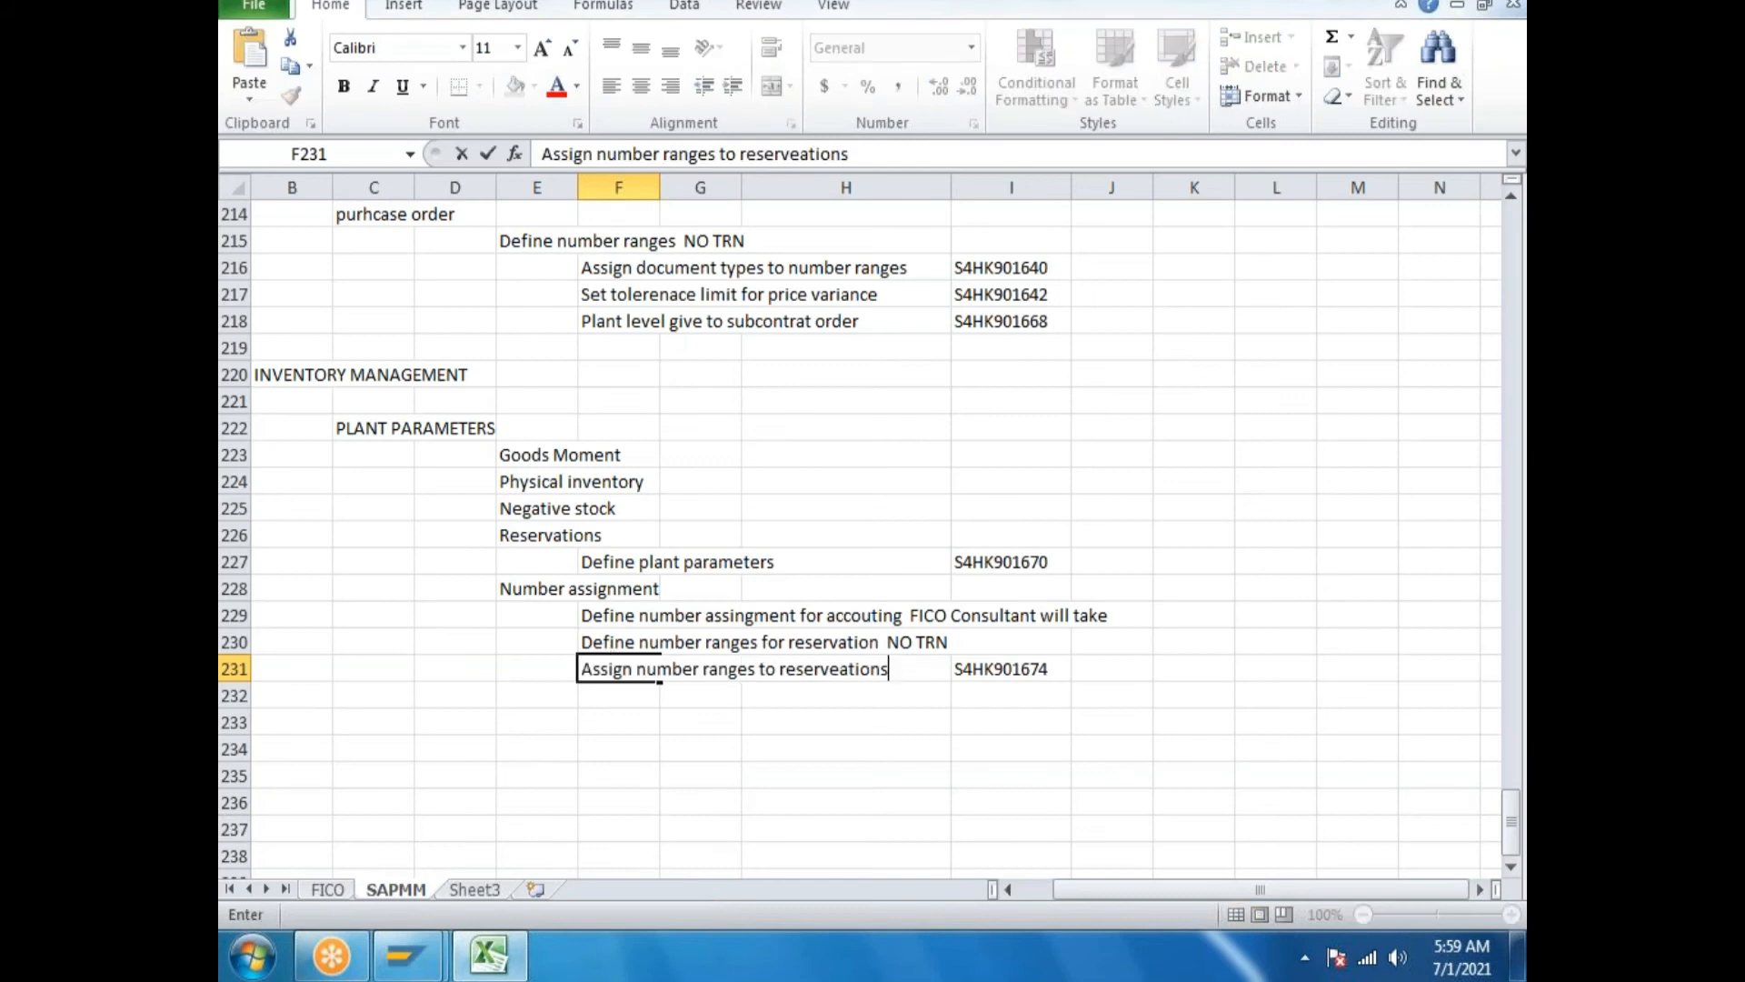
left_click(502, 957)
left_click(874, 582)
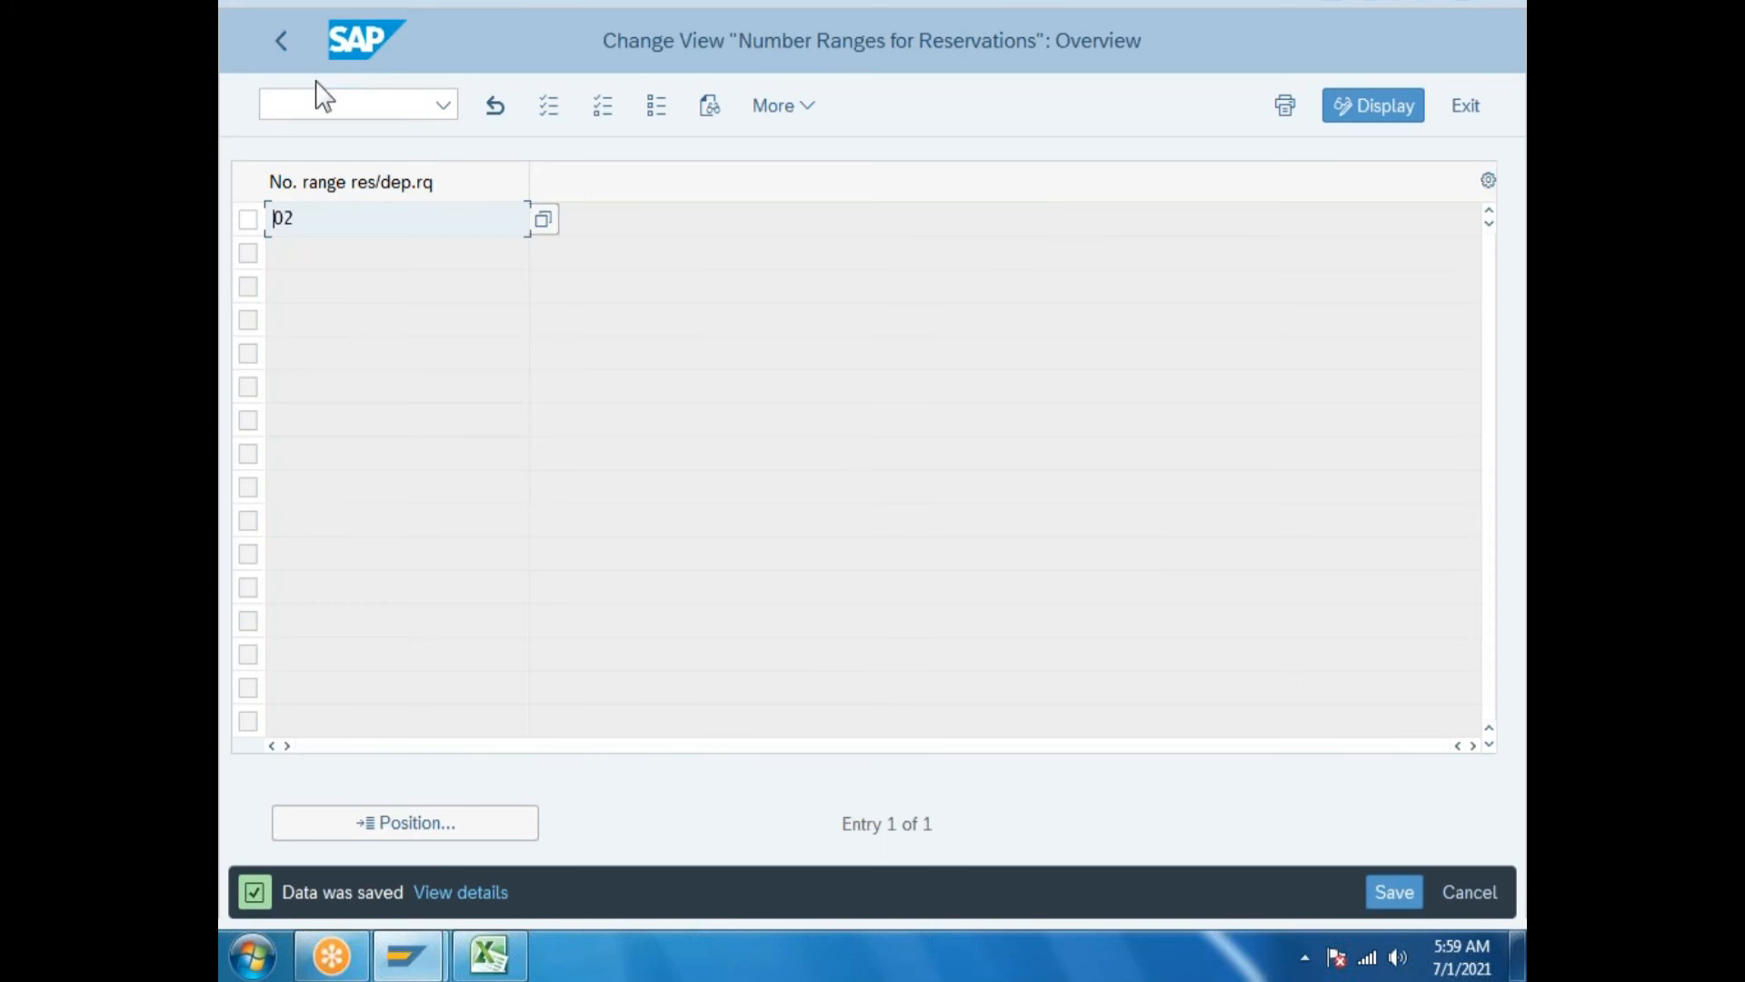
Check the GR/GI slip number assignment by plant, where only plant GP (gm motors plant) is ticked.
left_click(282, 40)
key("F3")
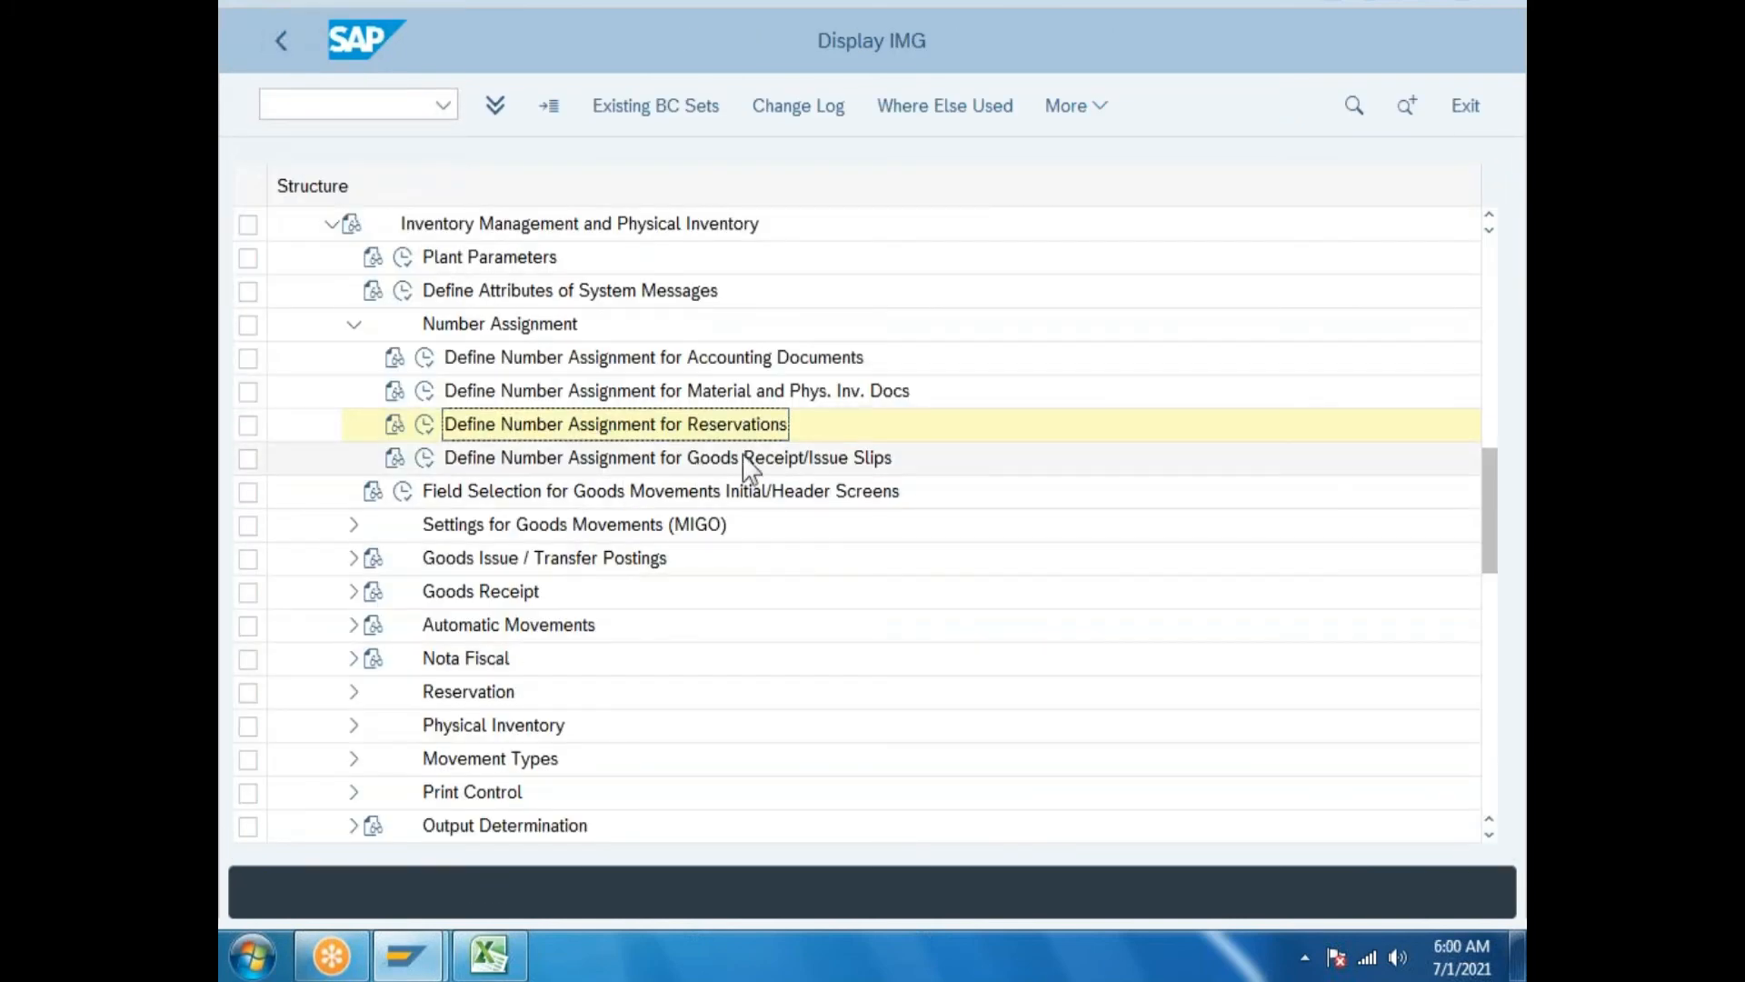
double_click(819, 445)
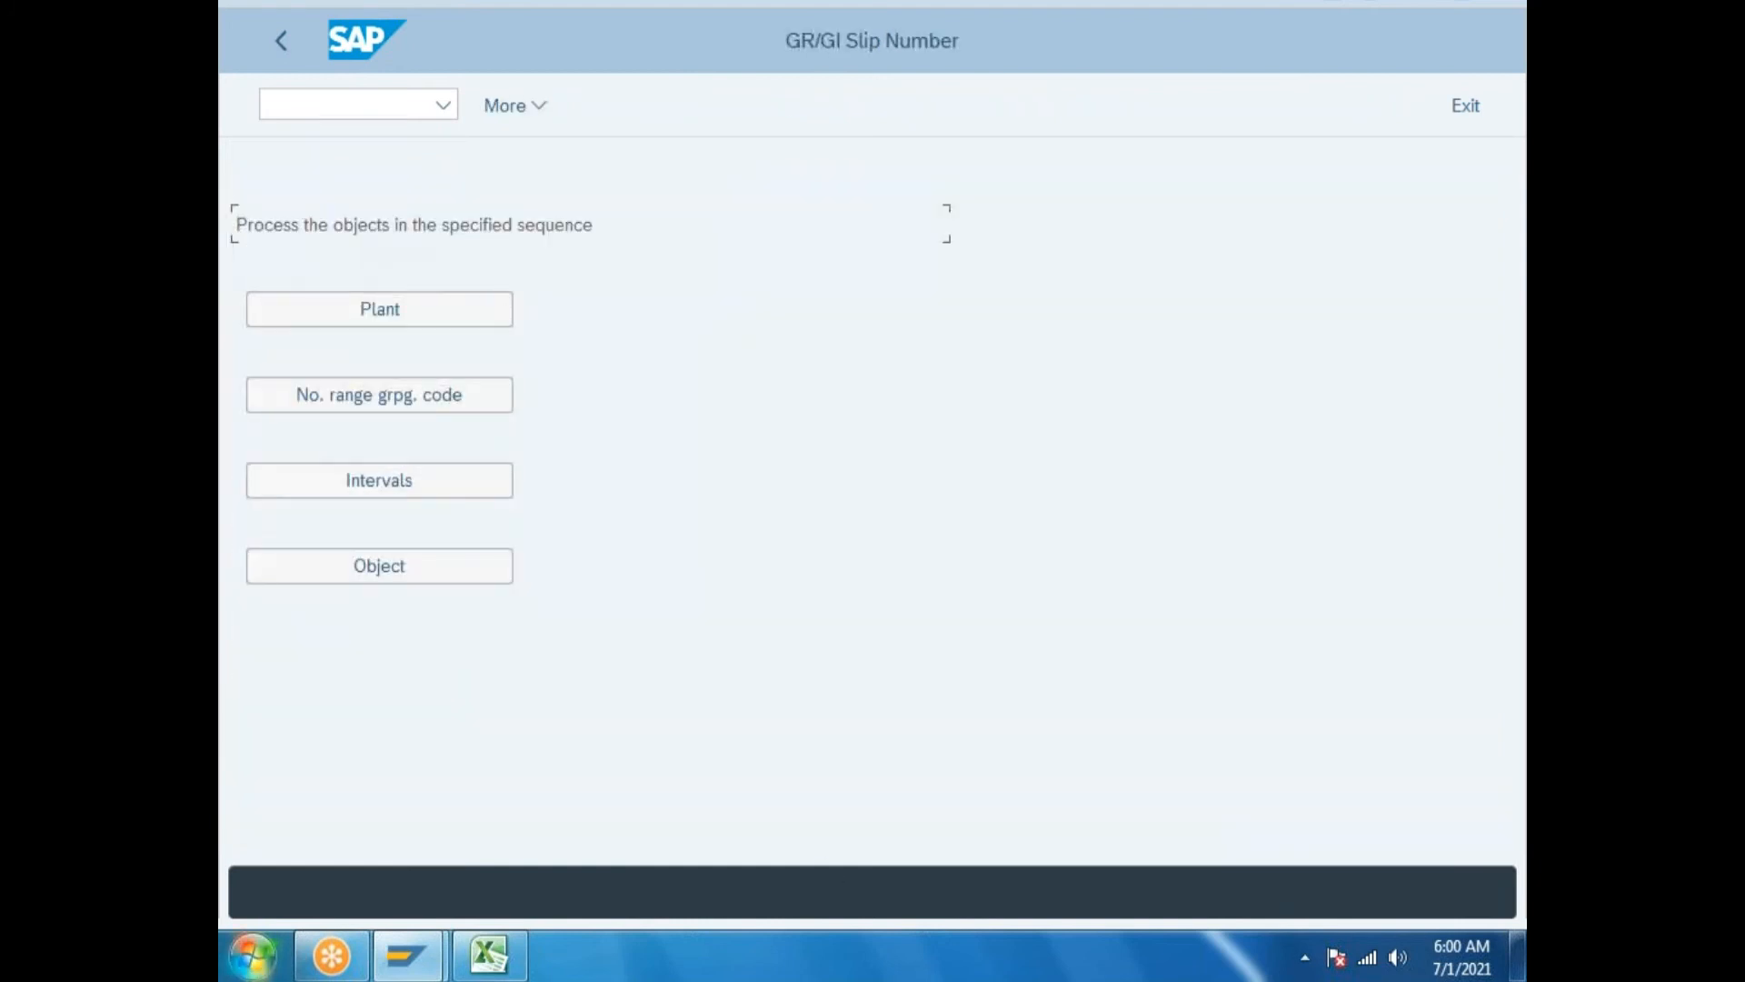
left_click(443, 318)
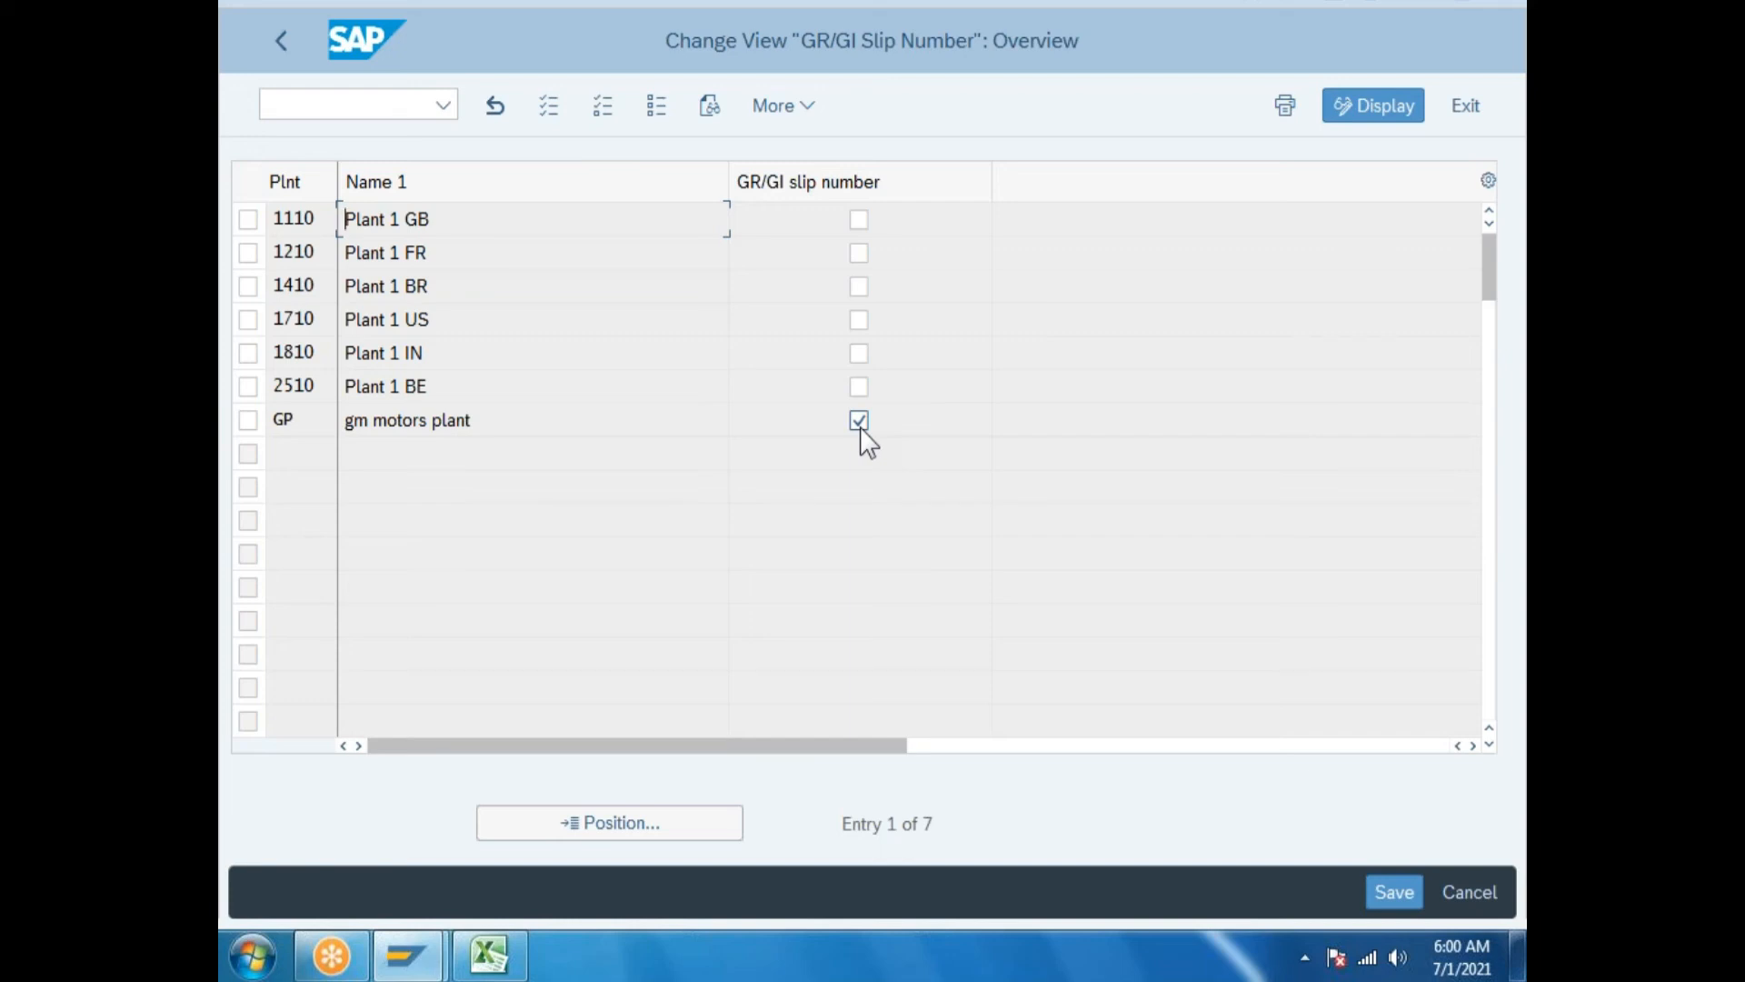
left_click(489, 954)
scroll(499, 475, "up", 1)
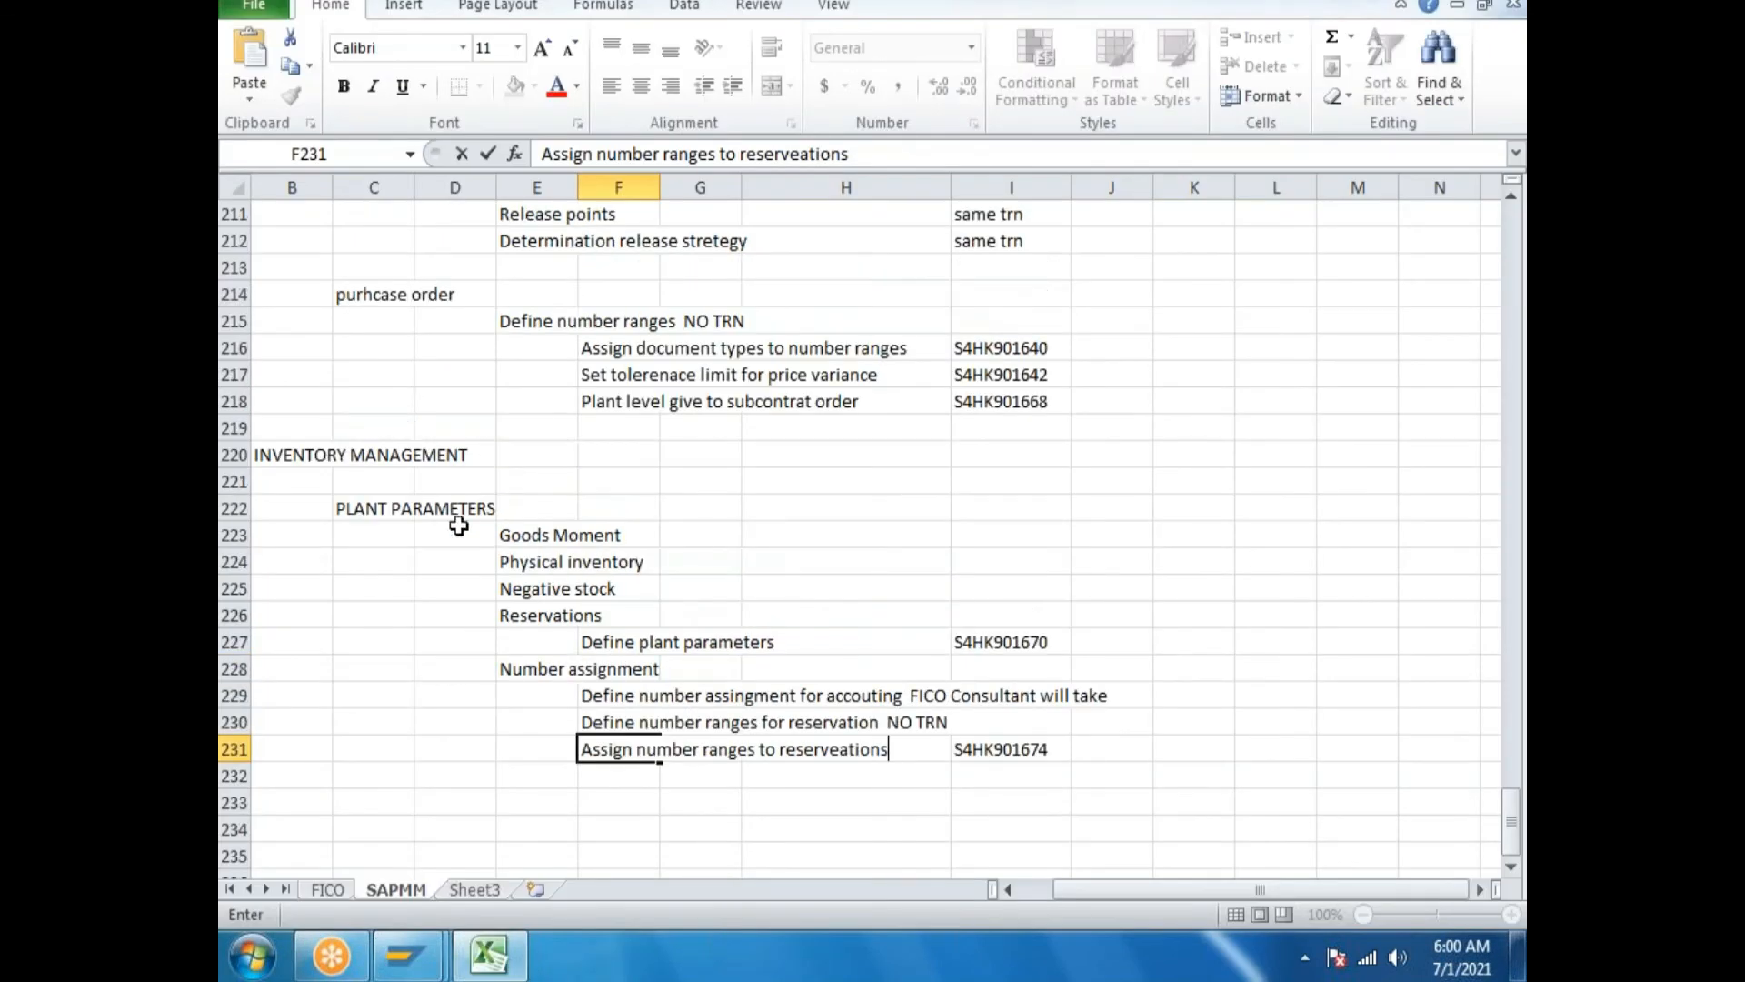
Commit the F231 entry, select F227:I227, and return to SAP's GR/GI slip plant list.
left_click_drag(579, 642, 1052, 638)
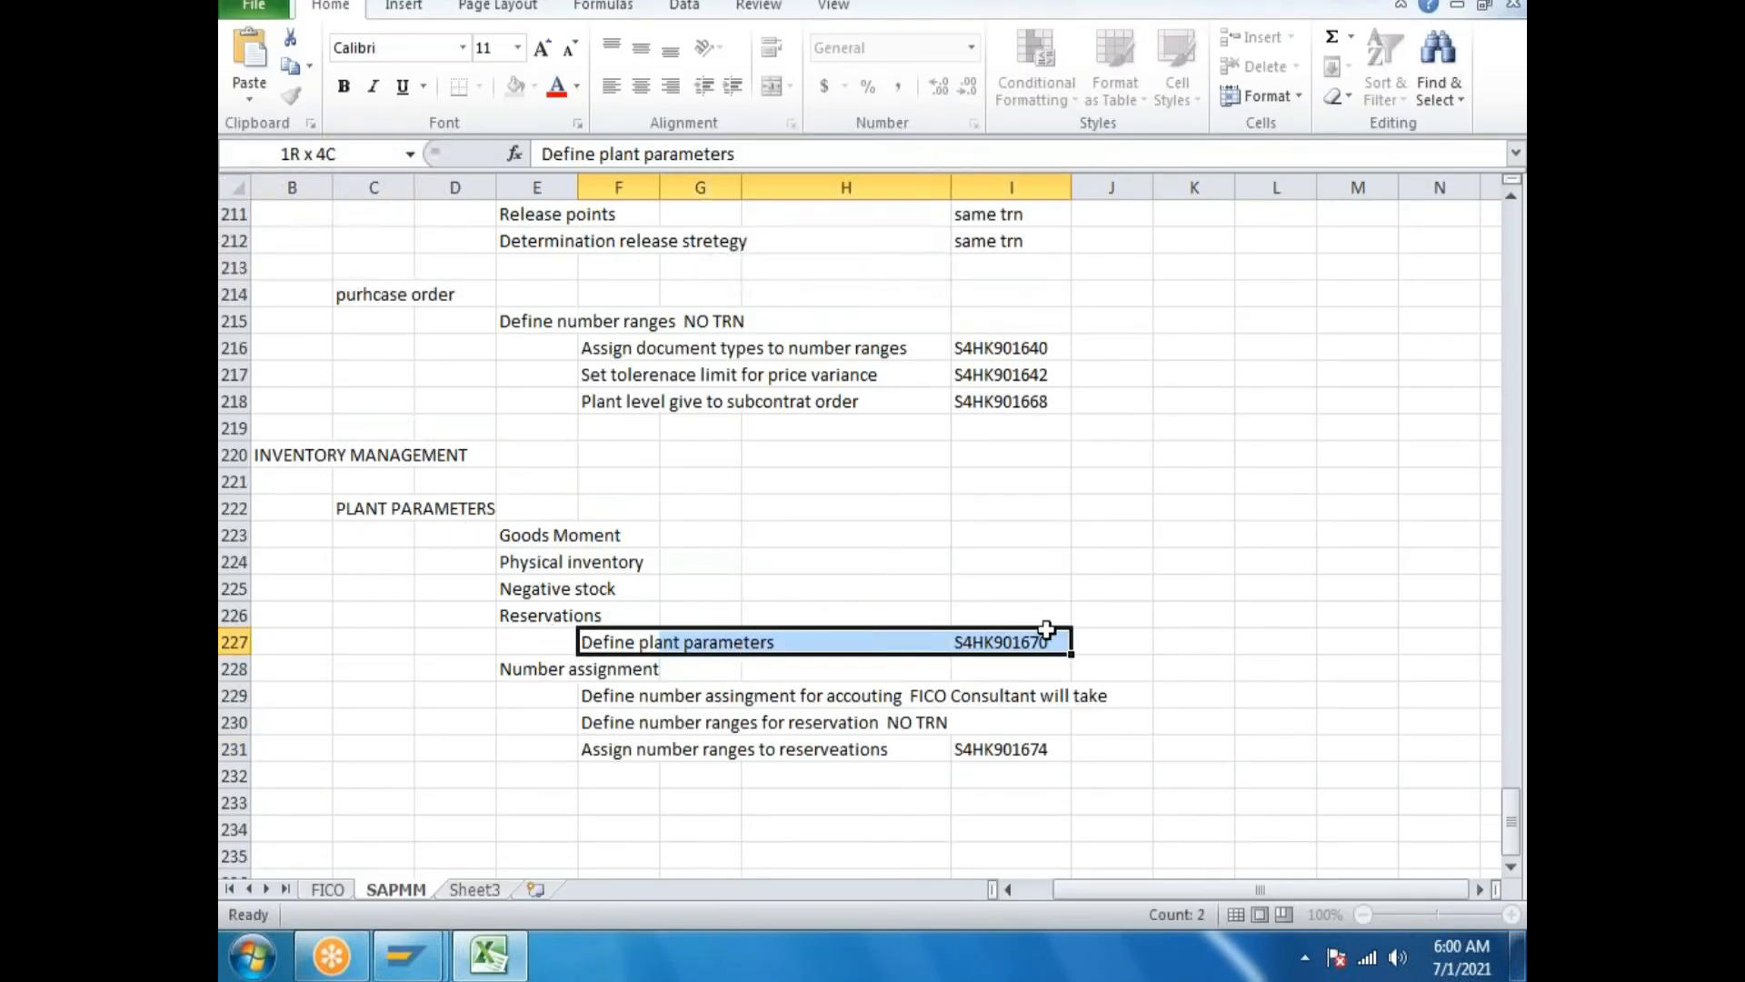
left_click(406, 955)
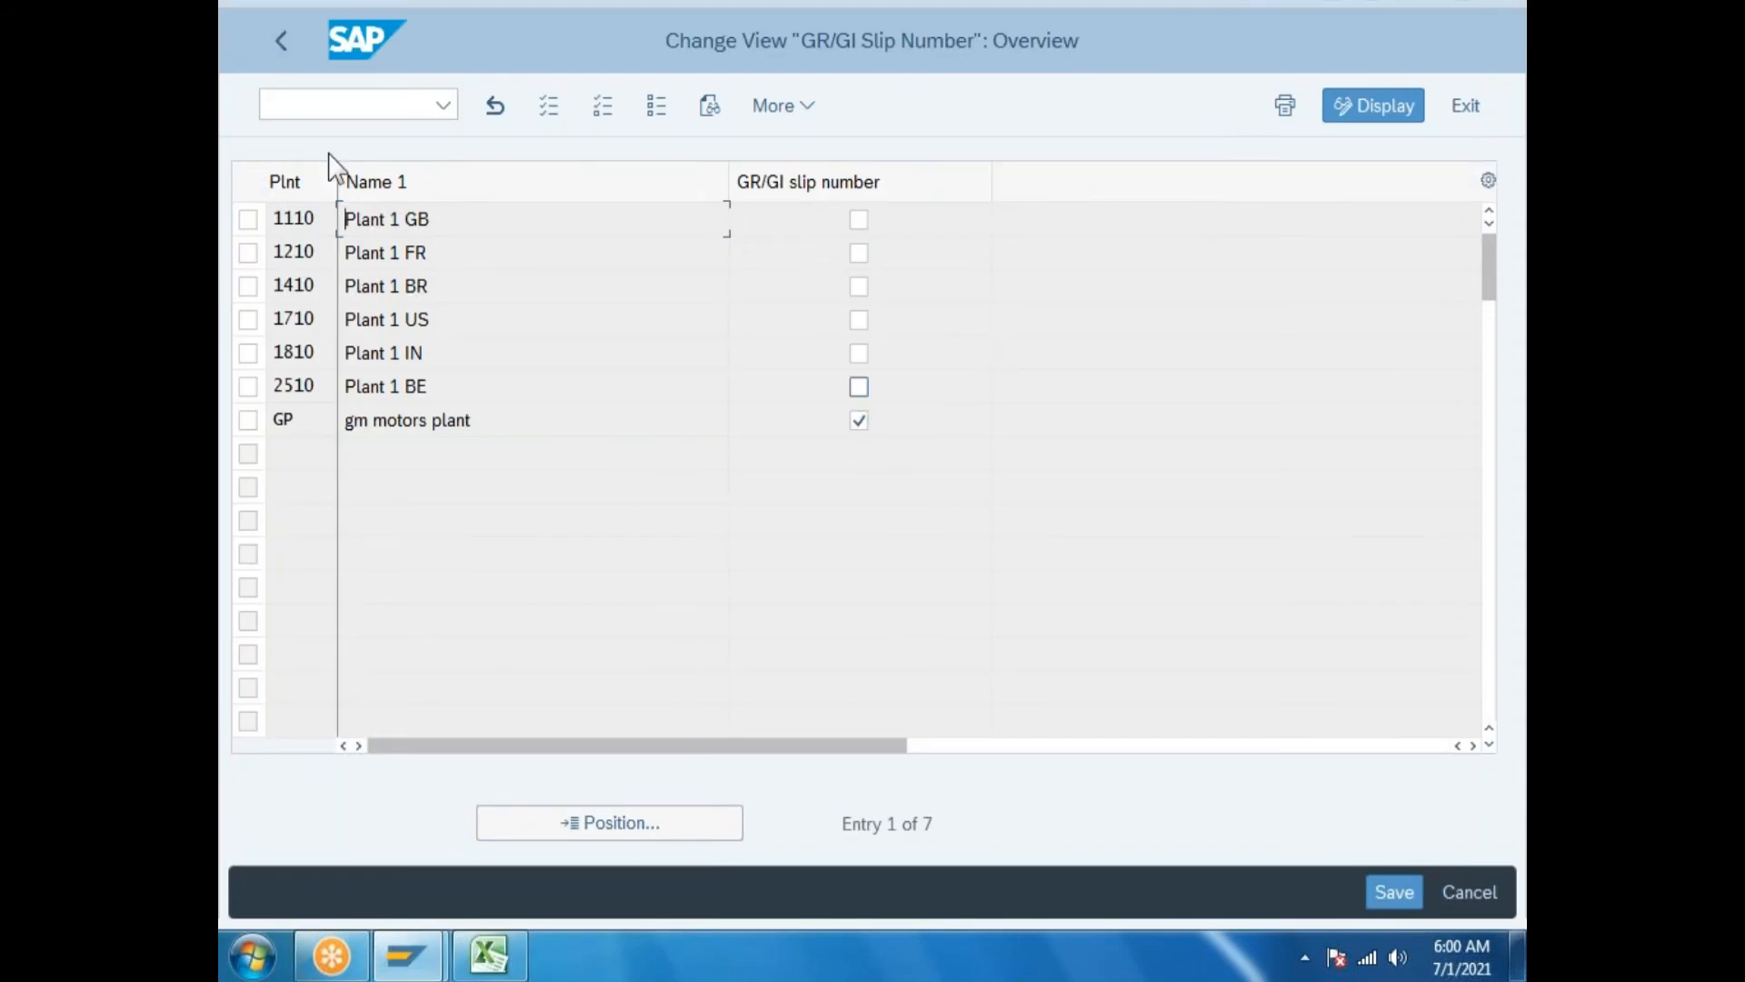
Review plant GP's Inventory Management plant parameters, confirming GR/GI slip number is enabled.
left_click(281, 41)
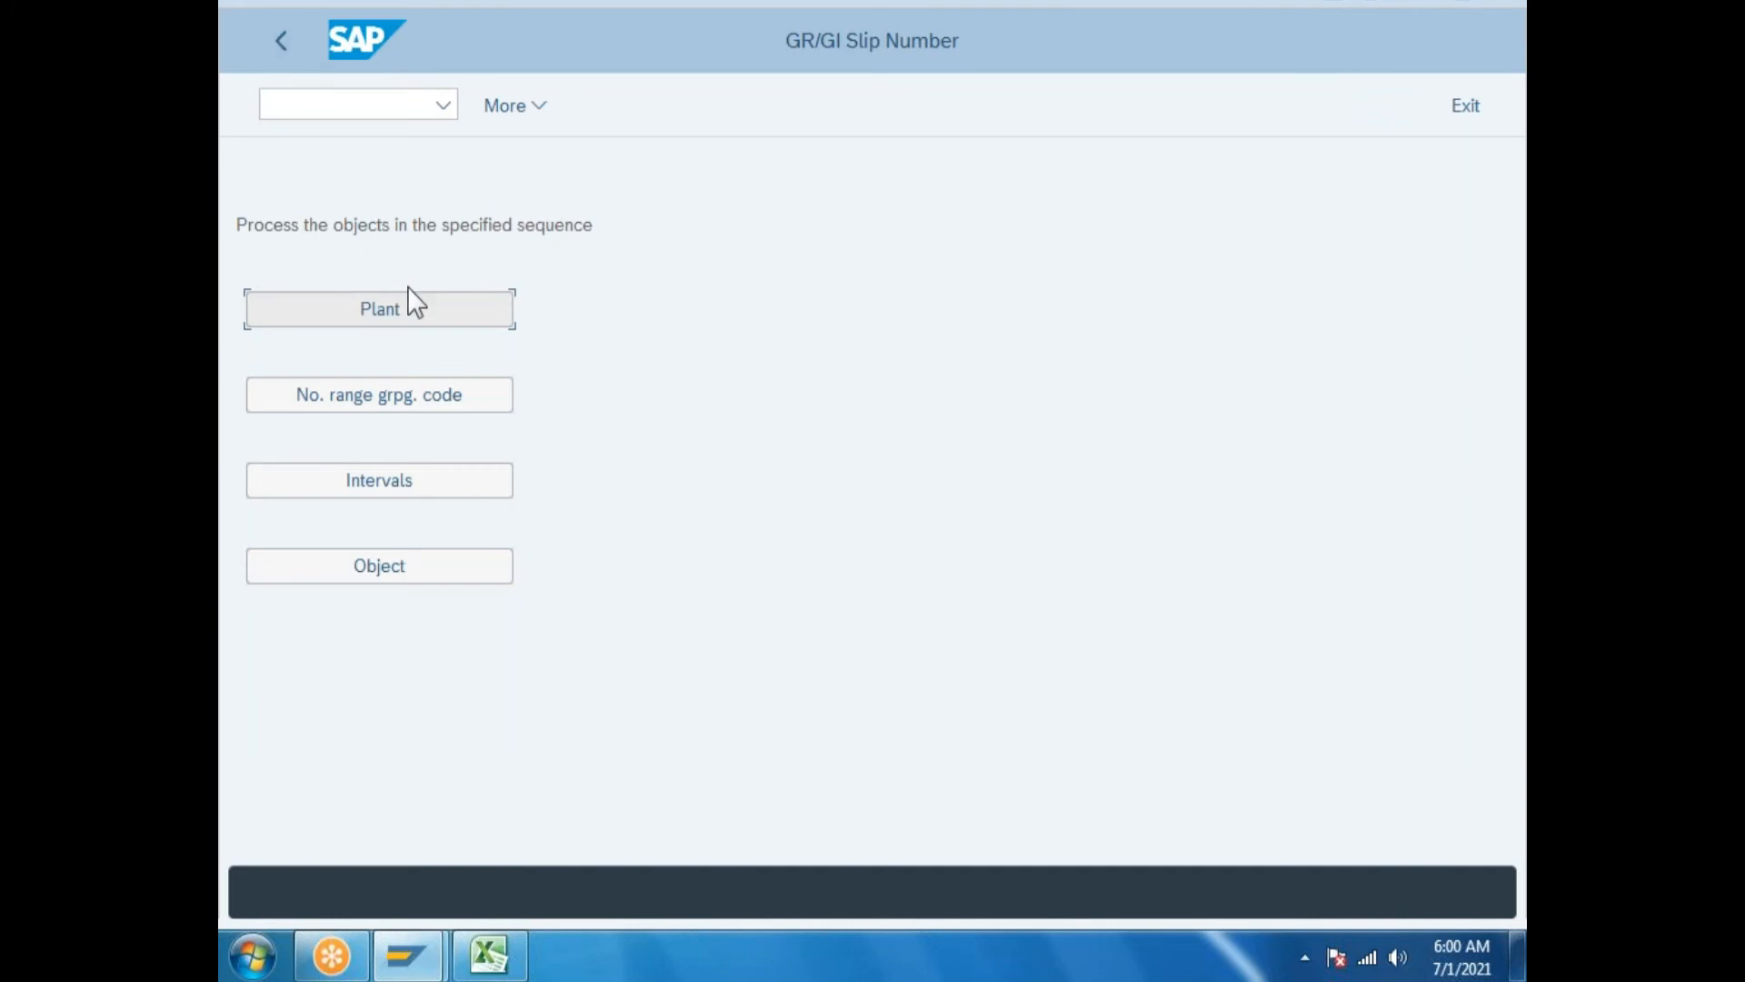
left_click(275, 45)
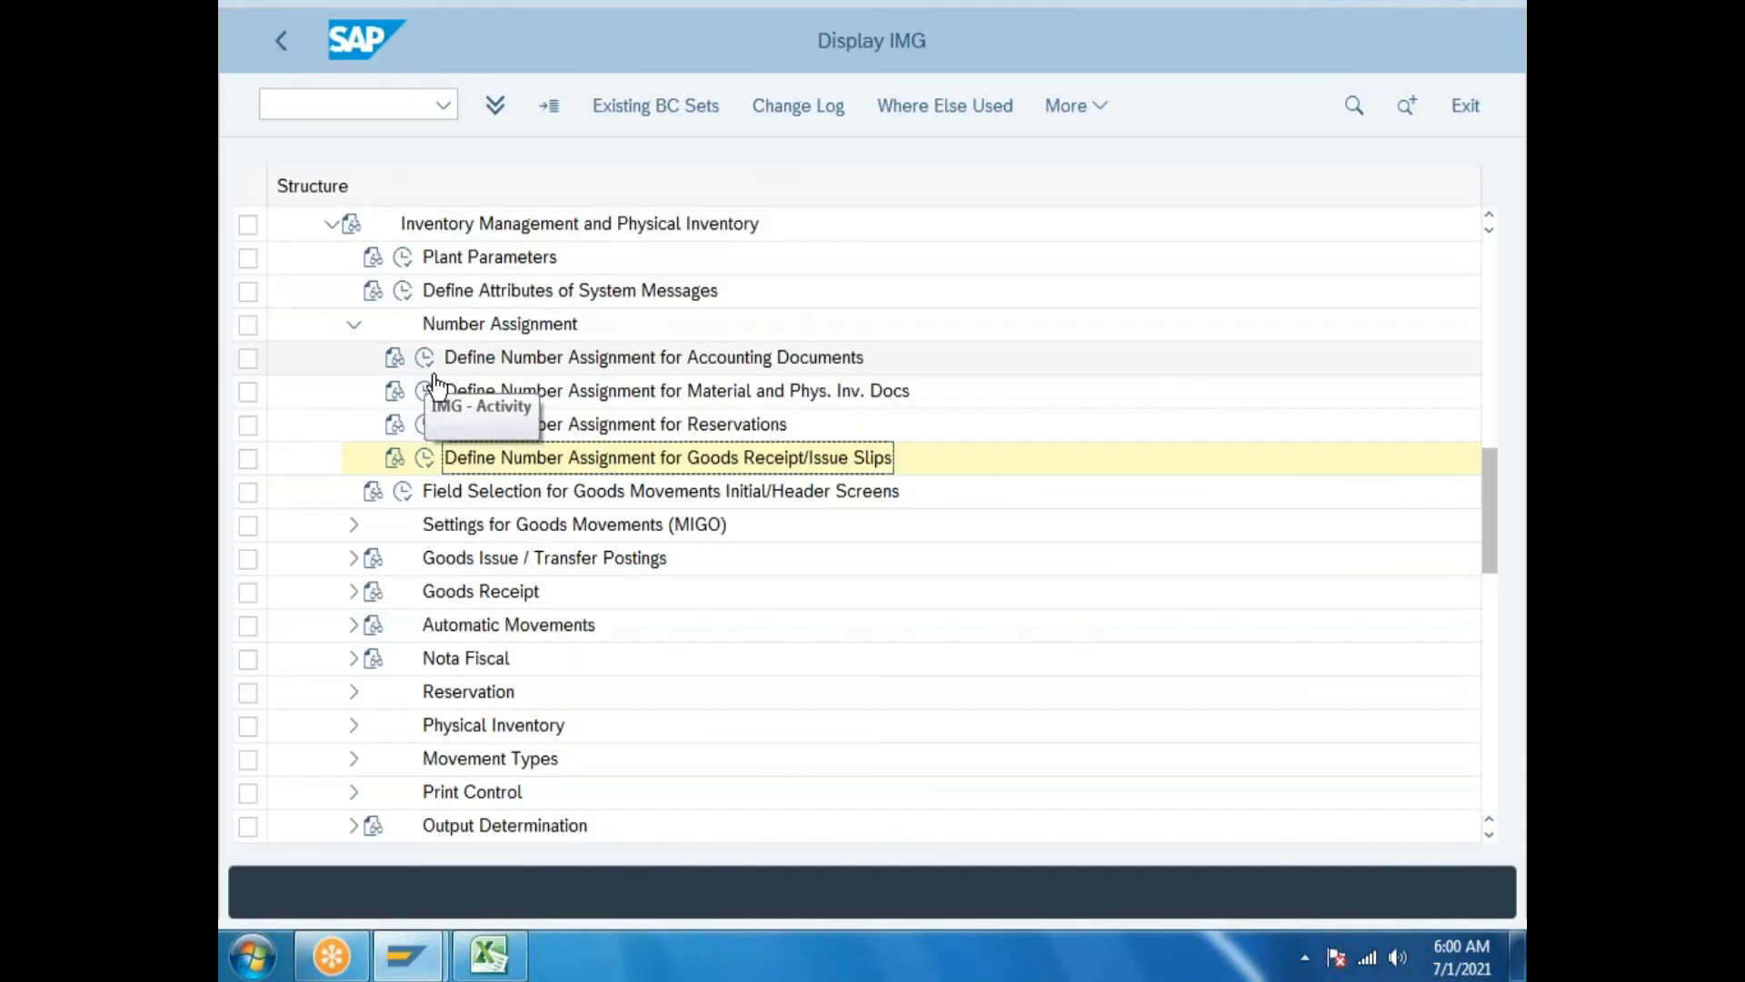
left_click(403, 258)
double_click(367, 418)
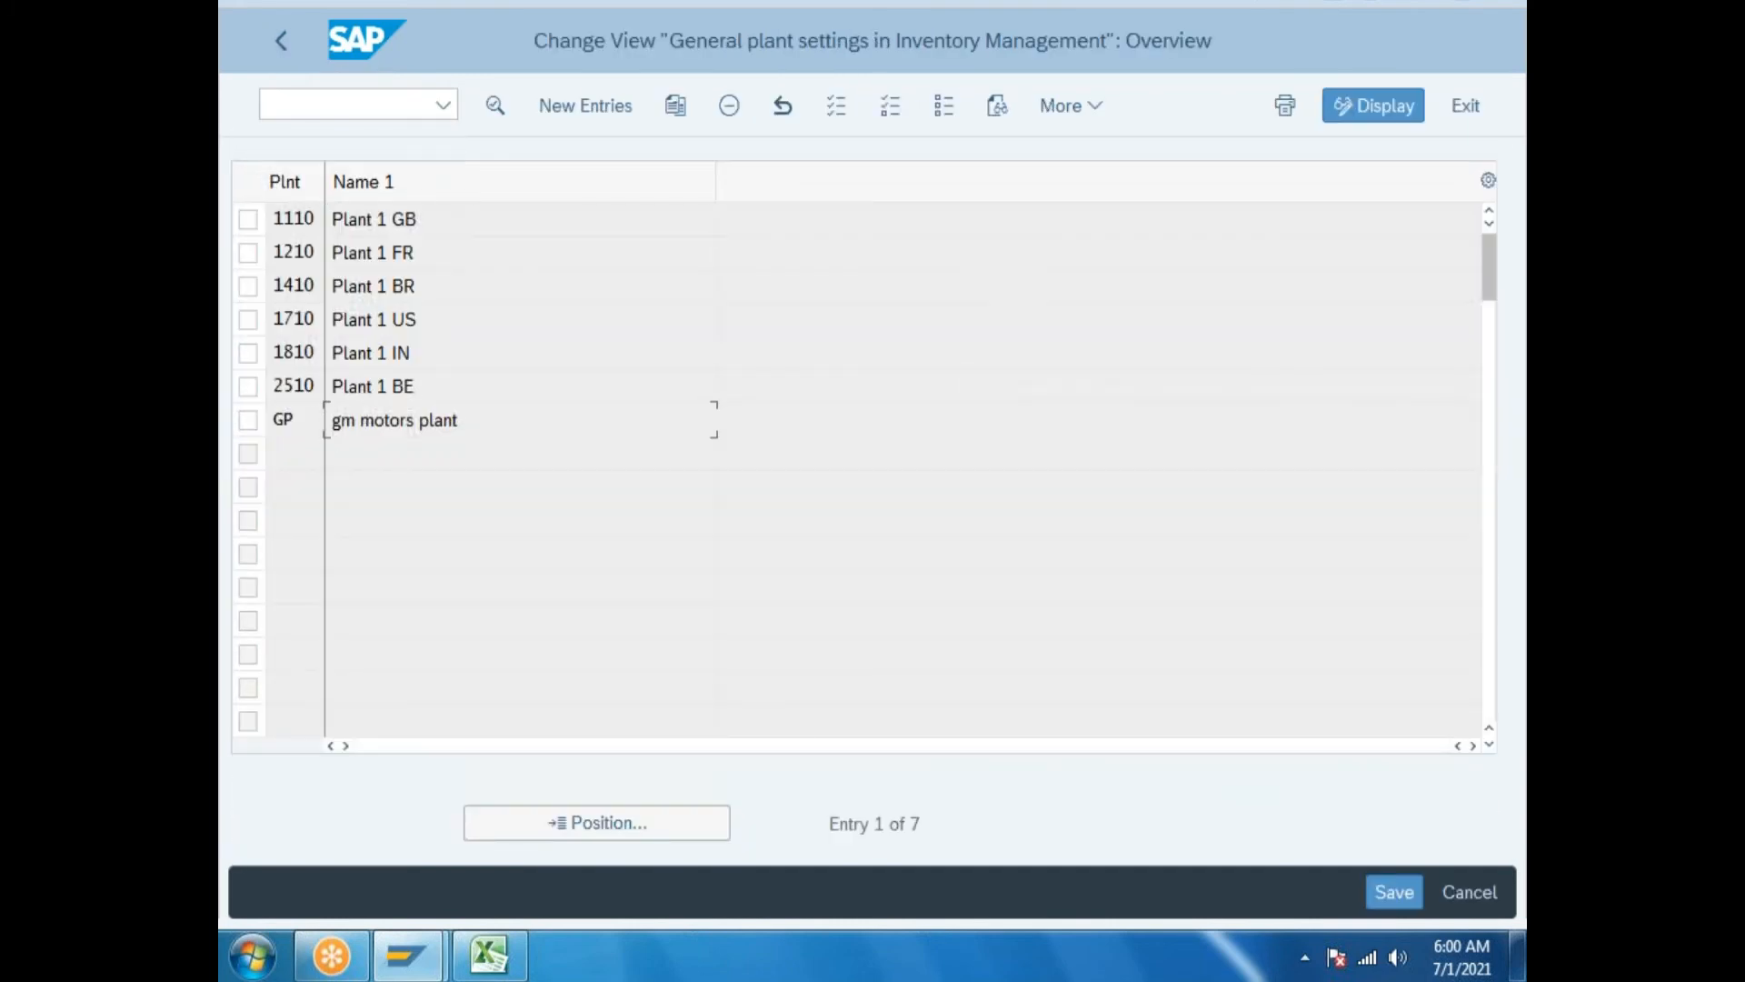
scroll(911, 456, "down", 3)
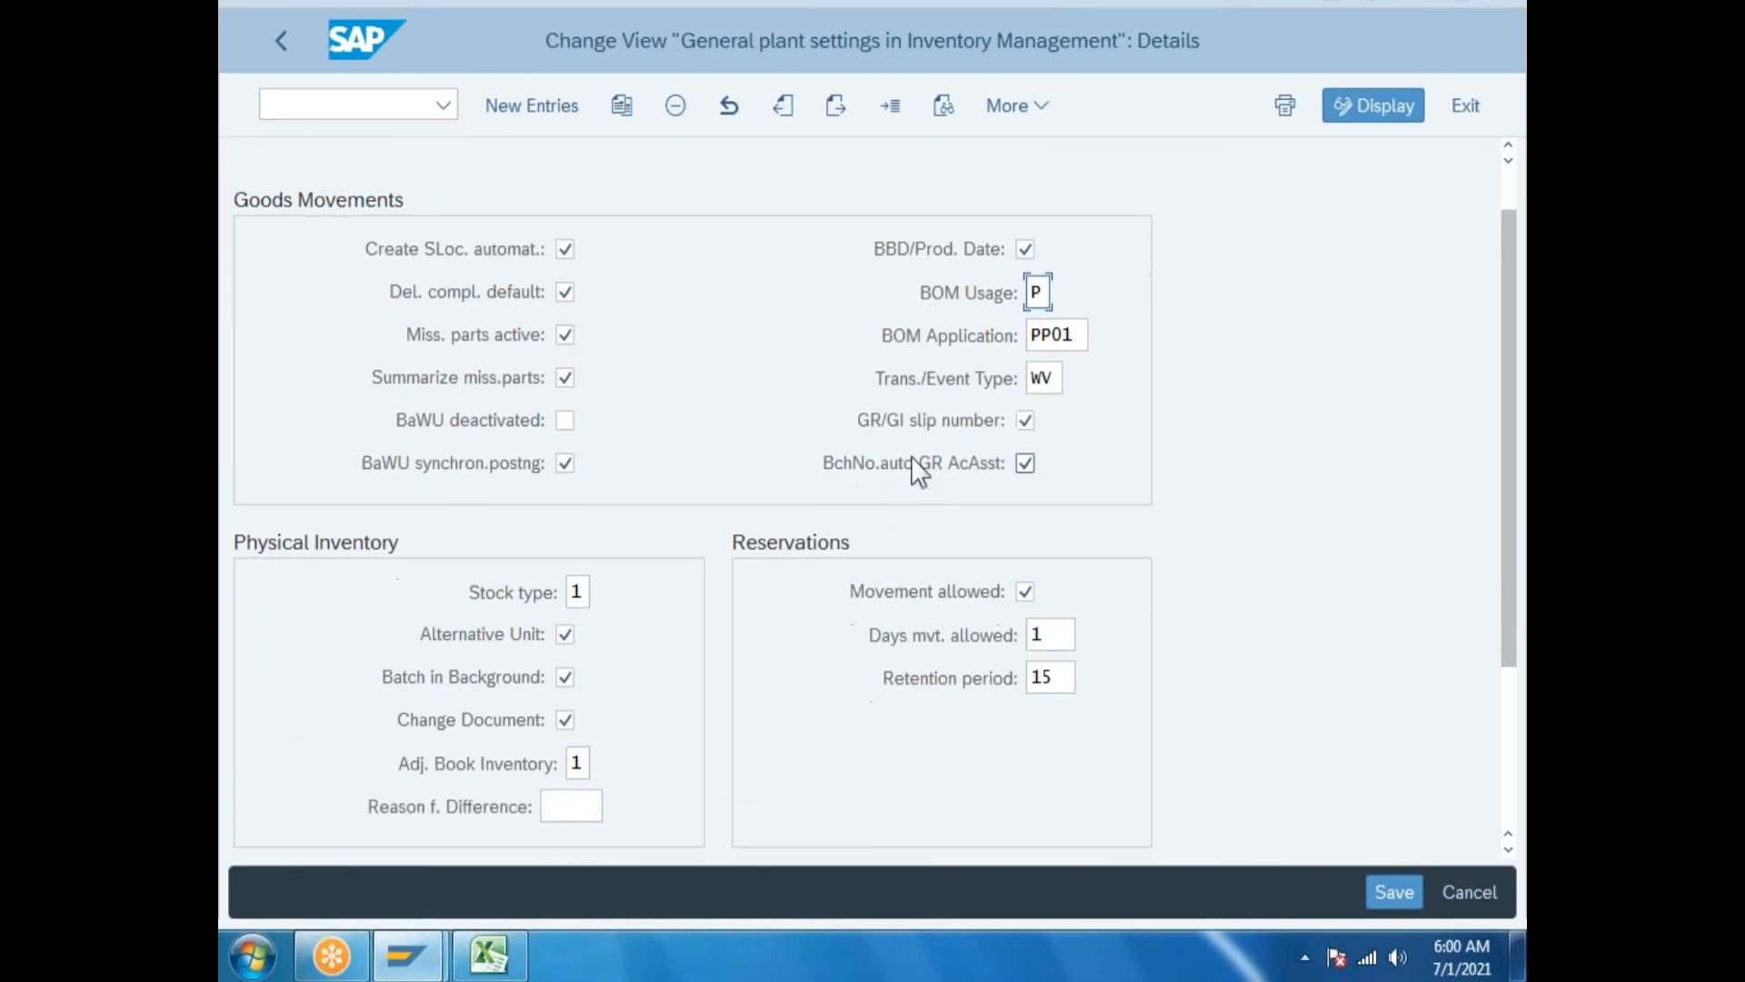
scroll(909, 527, "down", 4)
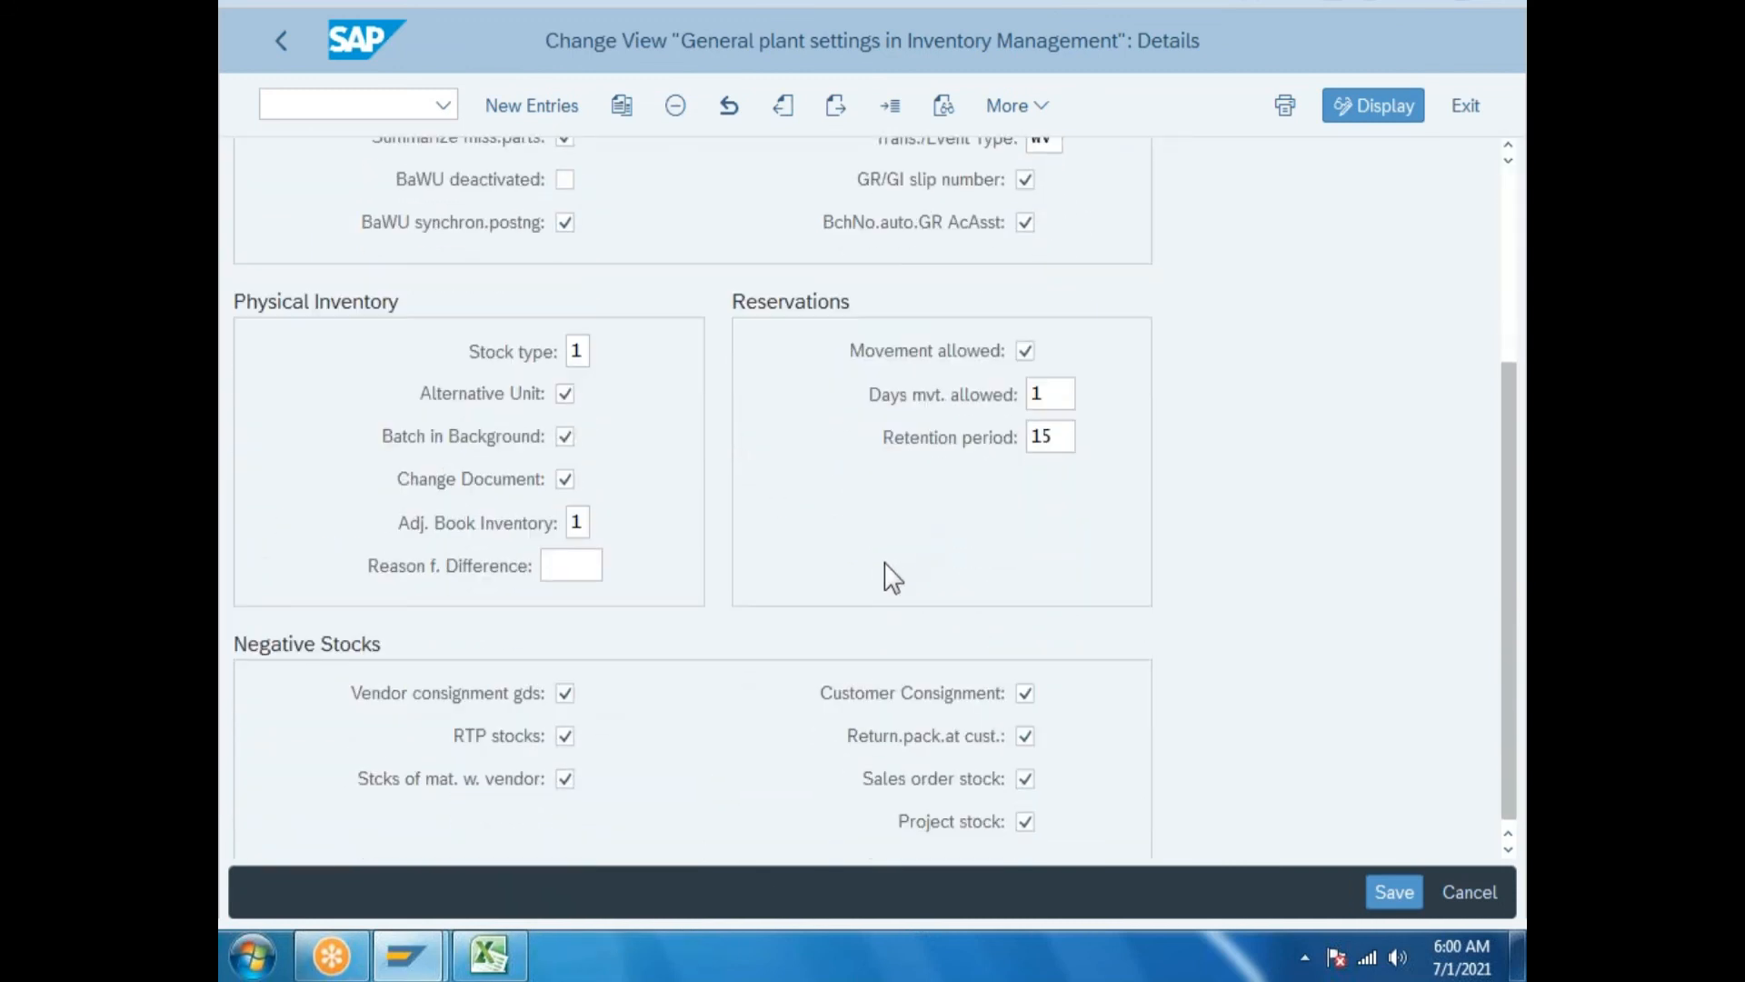
scroll(893, 585, "up", 4)
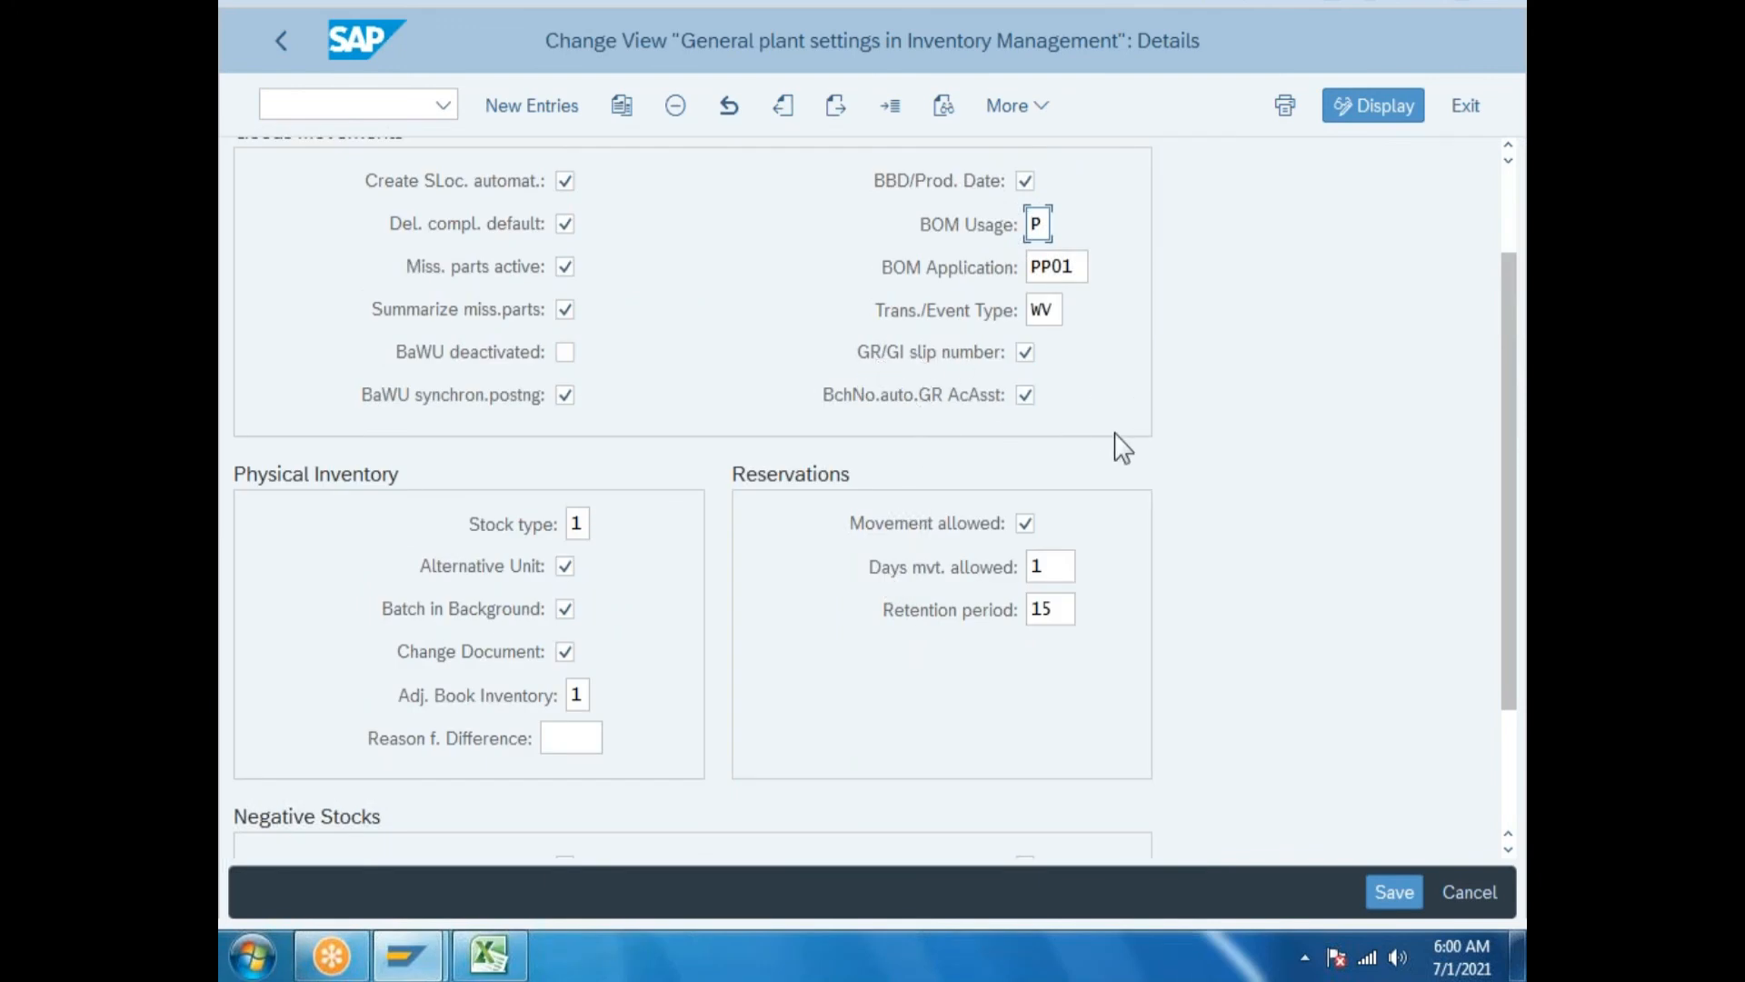
left_click(288, 57)
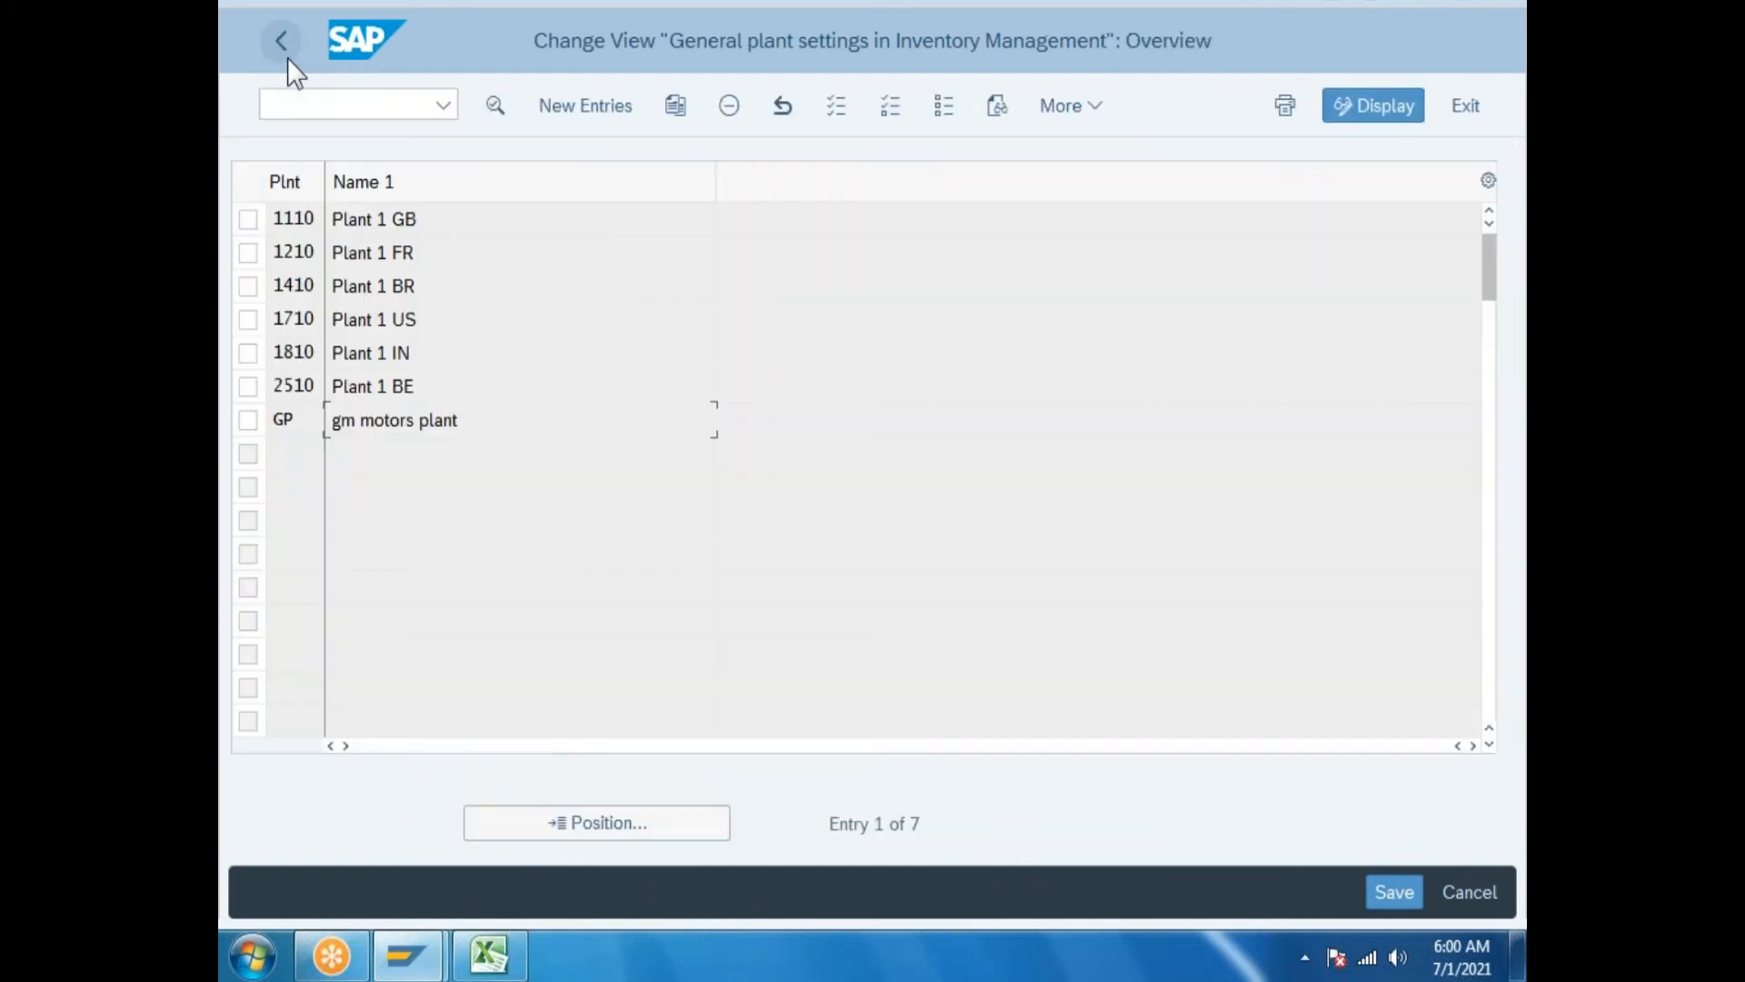
Reopen the GR/GI slip number assignment, recheck plant settings, and return to its steps screen.
left_click(288, 60)
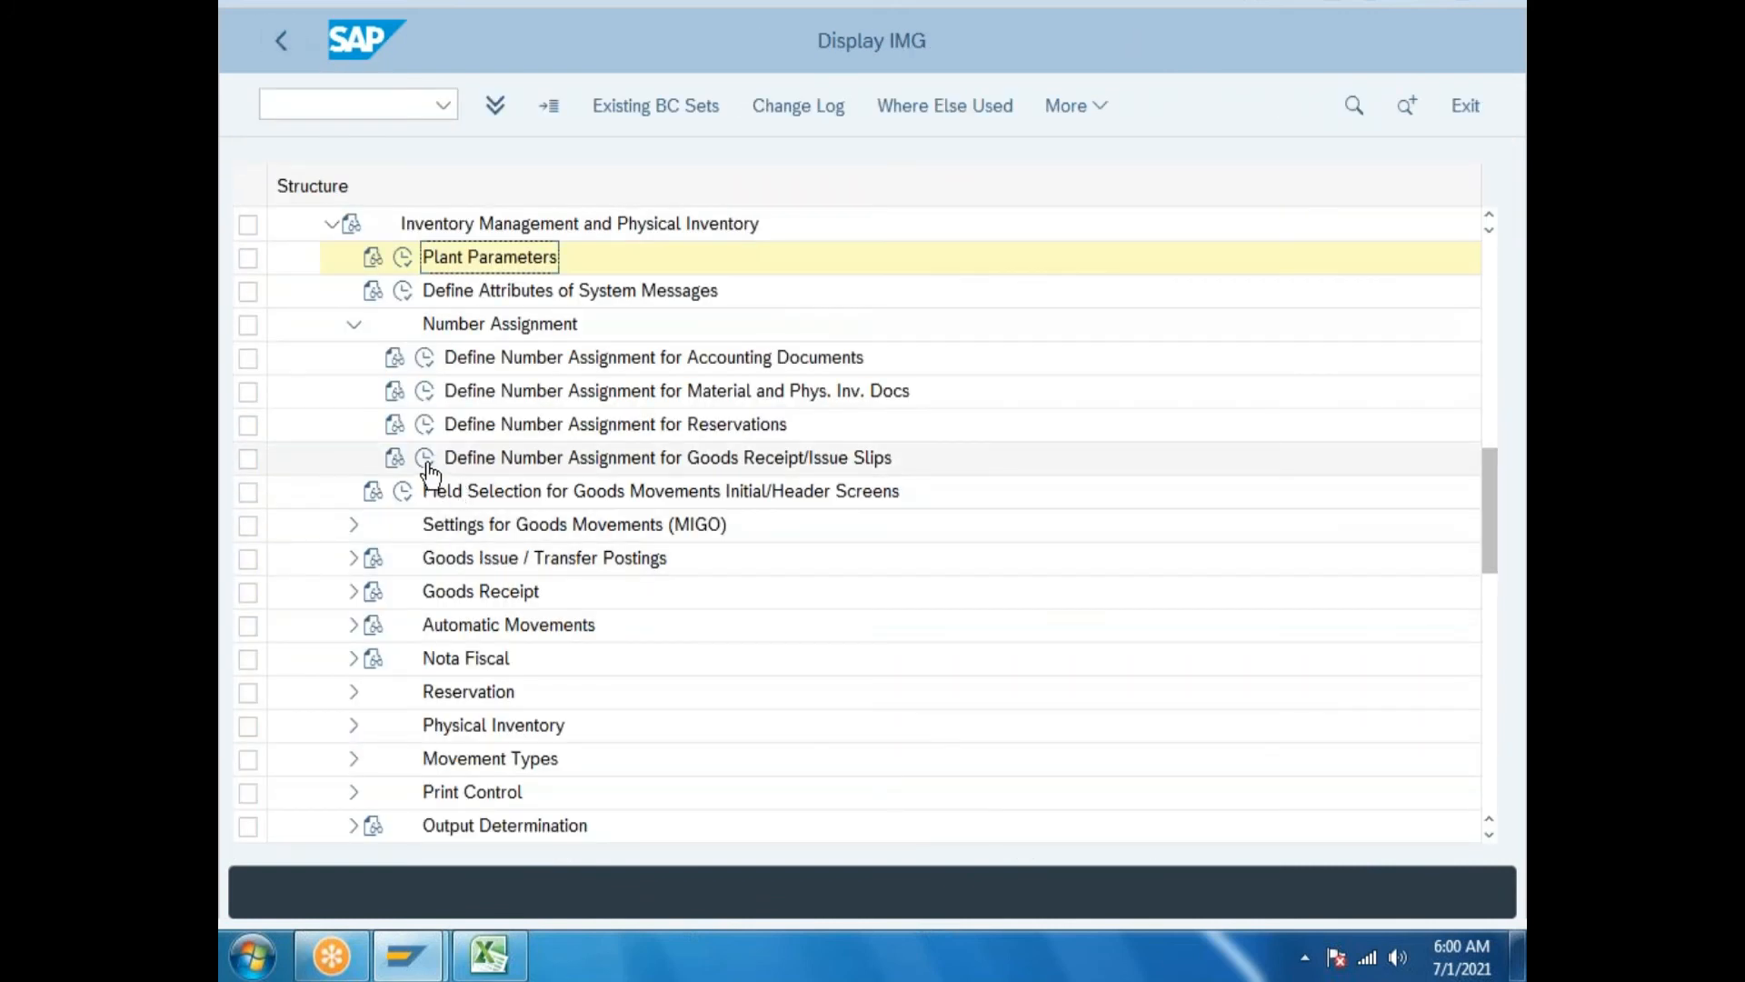
double_click(513, 457)
left_click(427, 320)
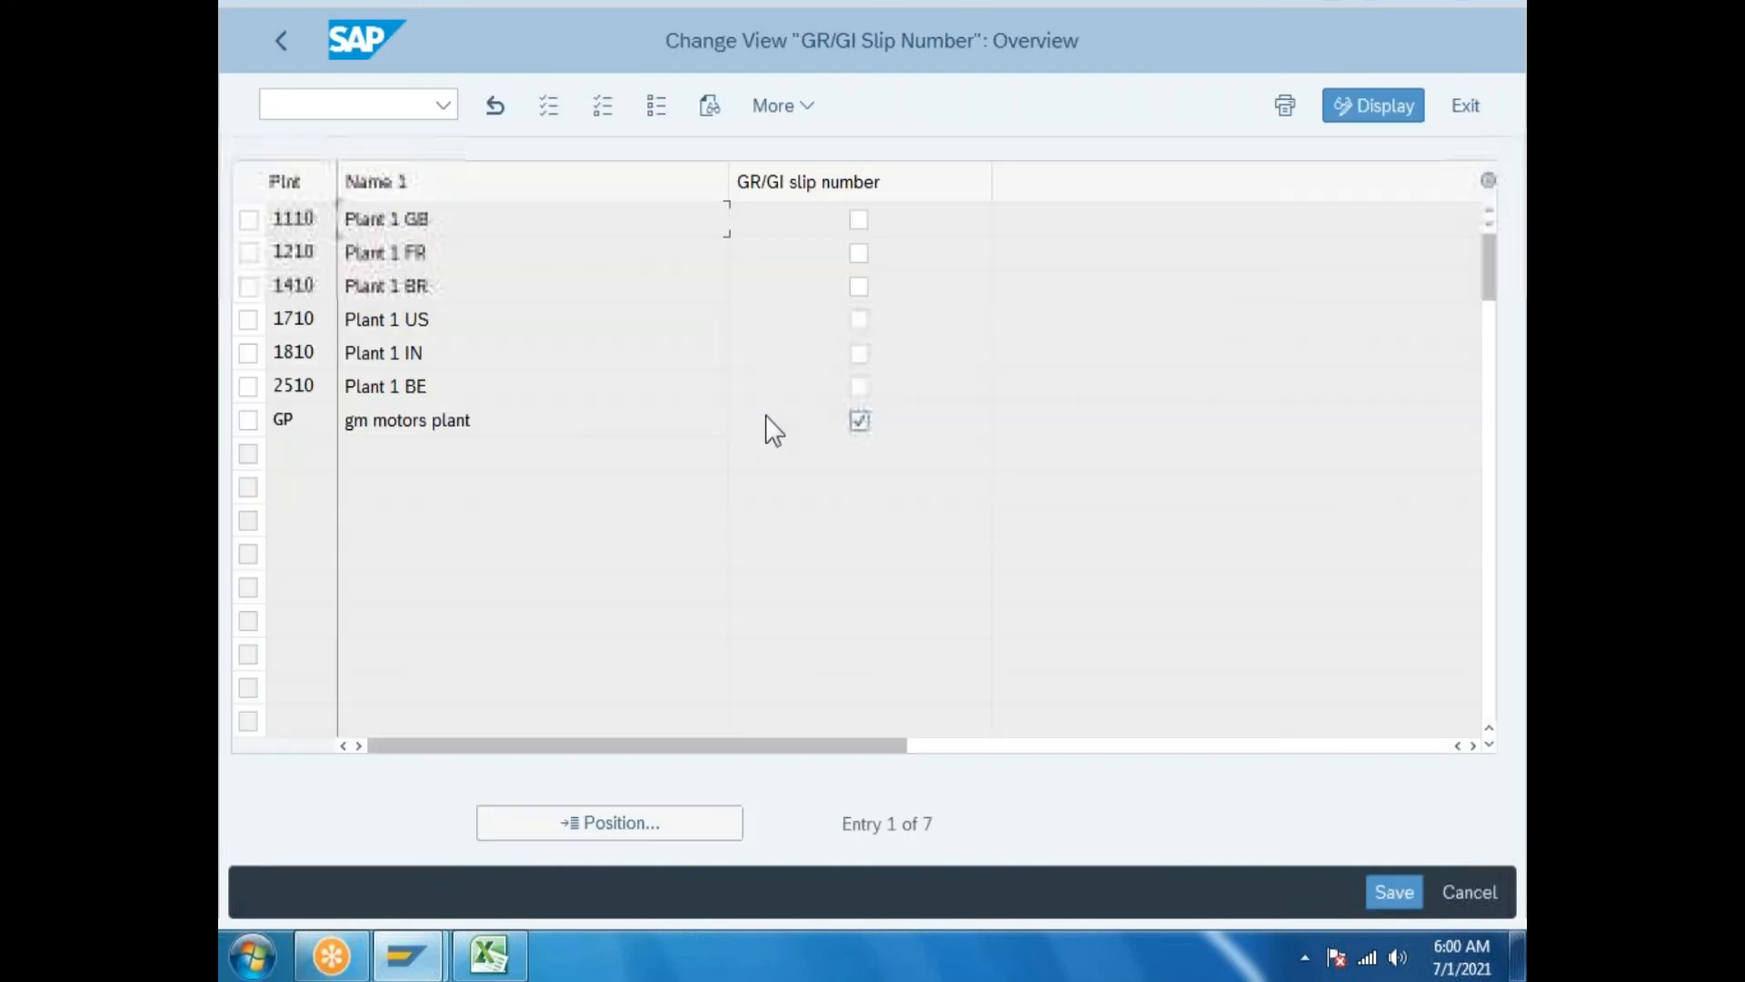
left_click(281, 42)
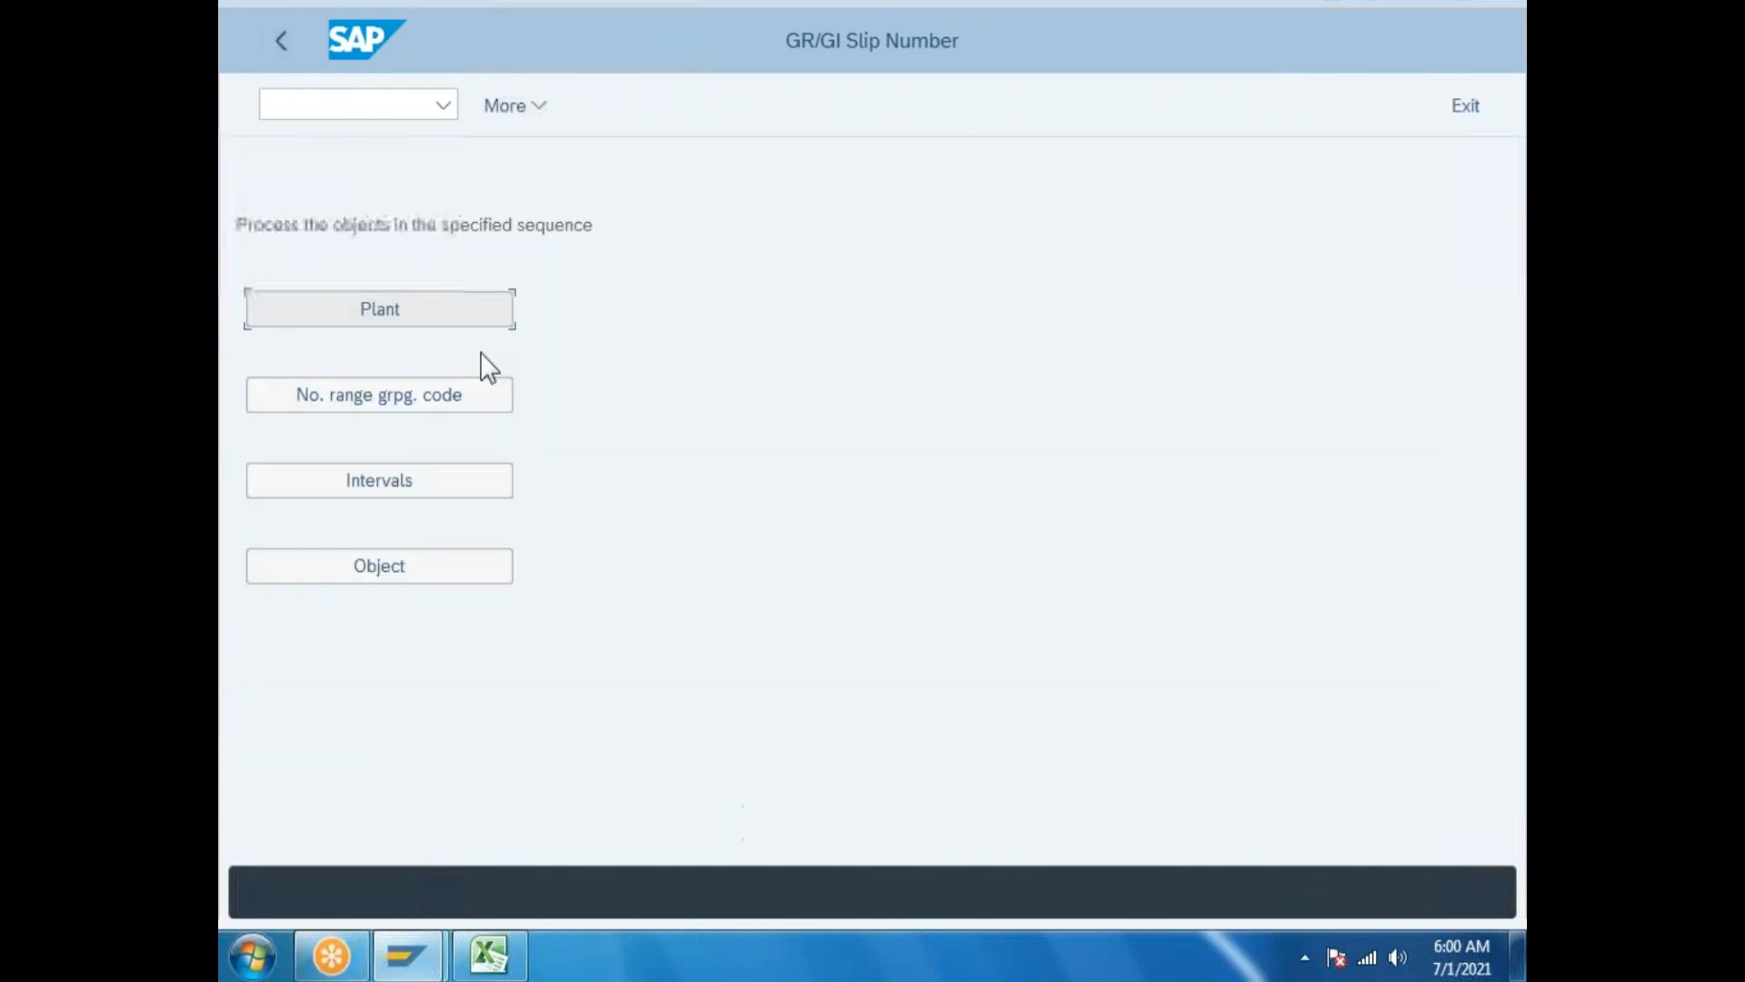
Open the GR/GI slip number range intervals and insert a new number range group.
left_click(459, 482)
left_click(651, 266)
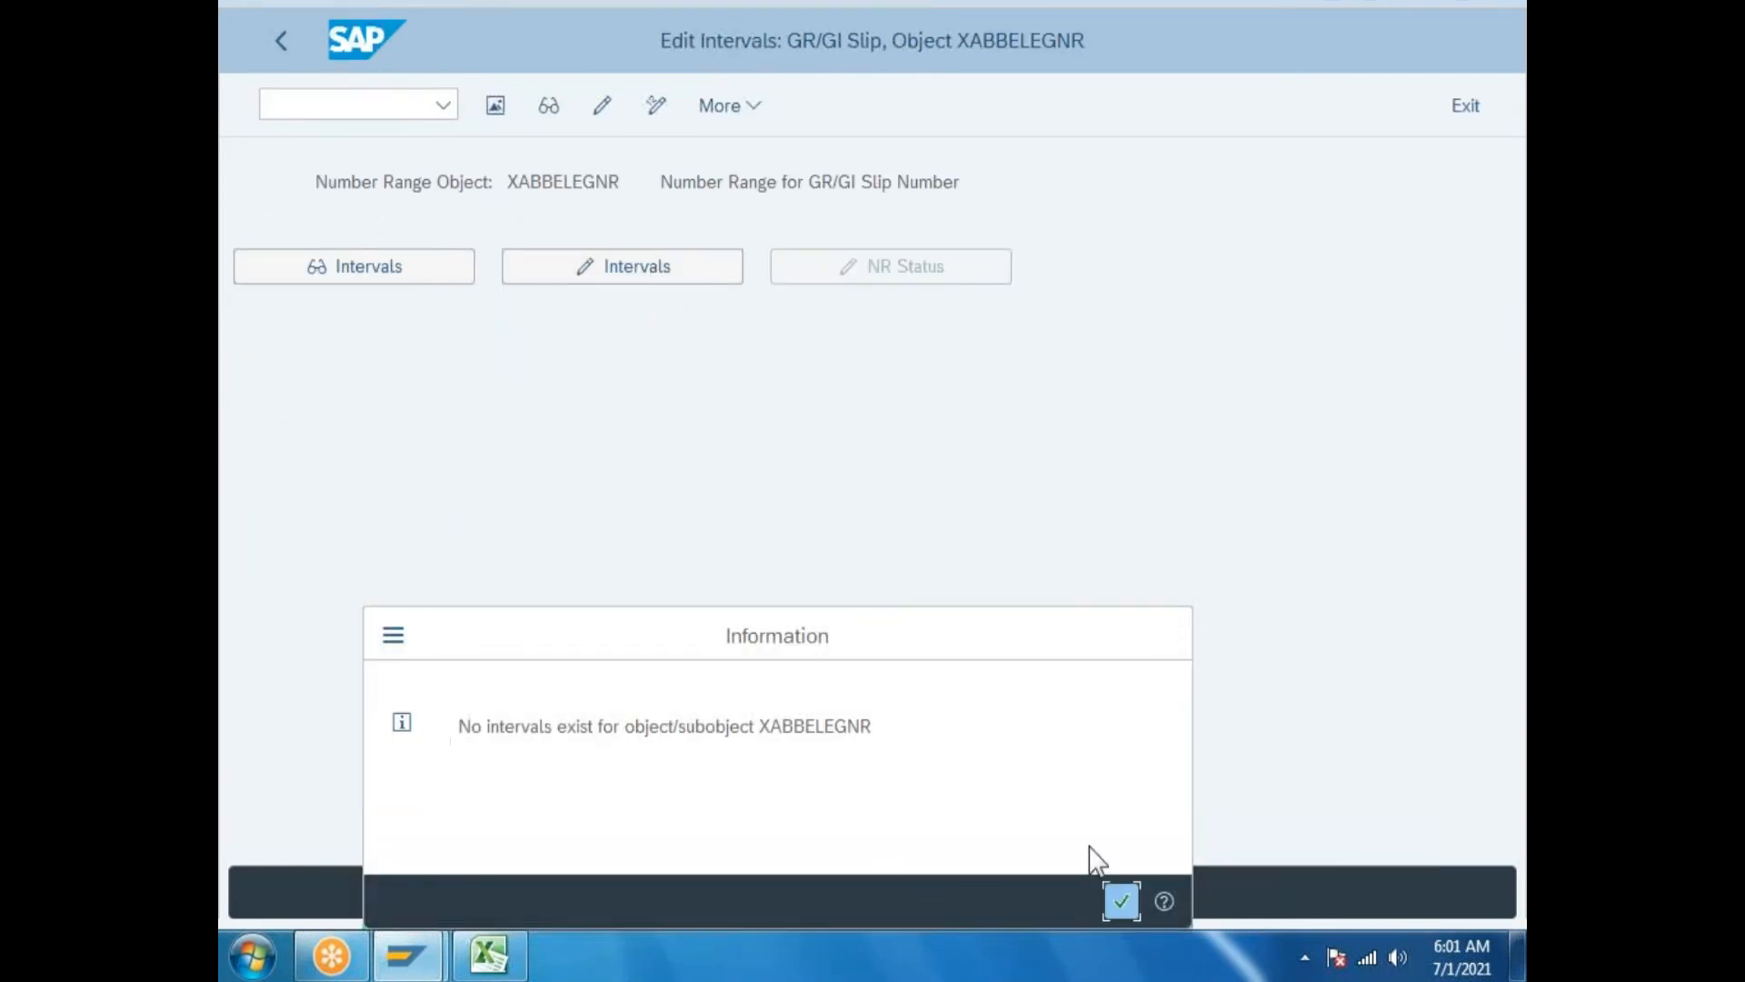
left_click(1121, 901)
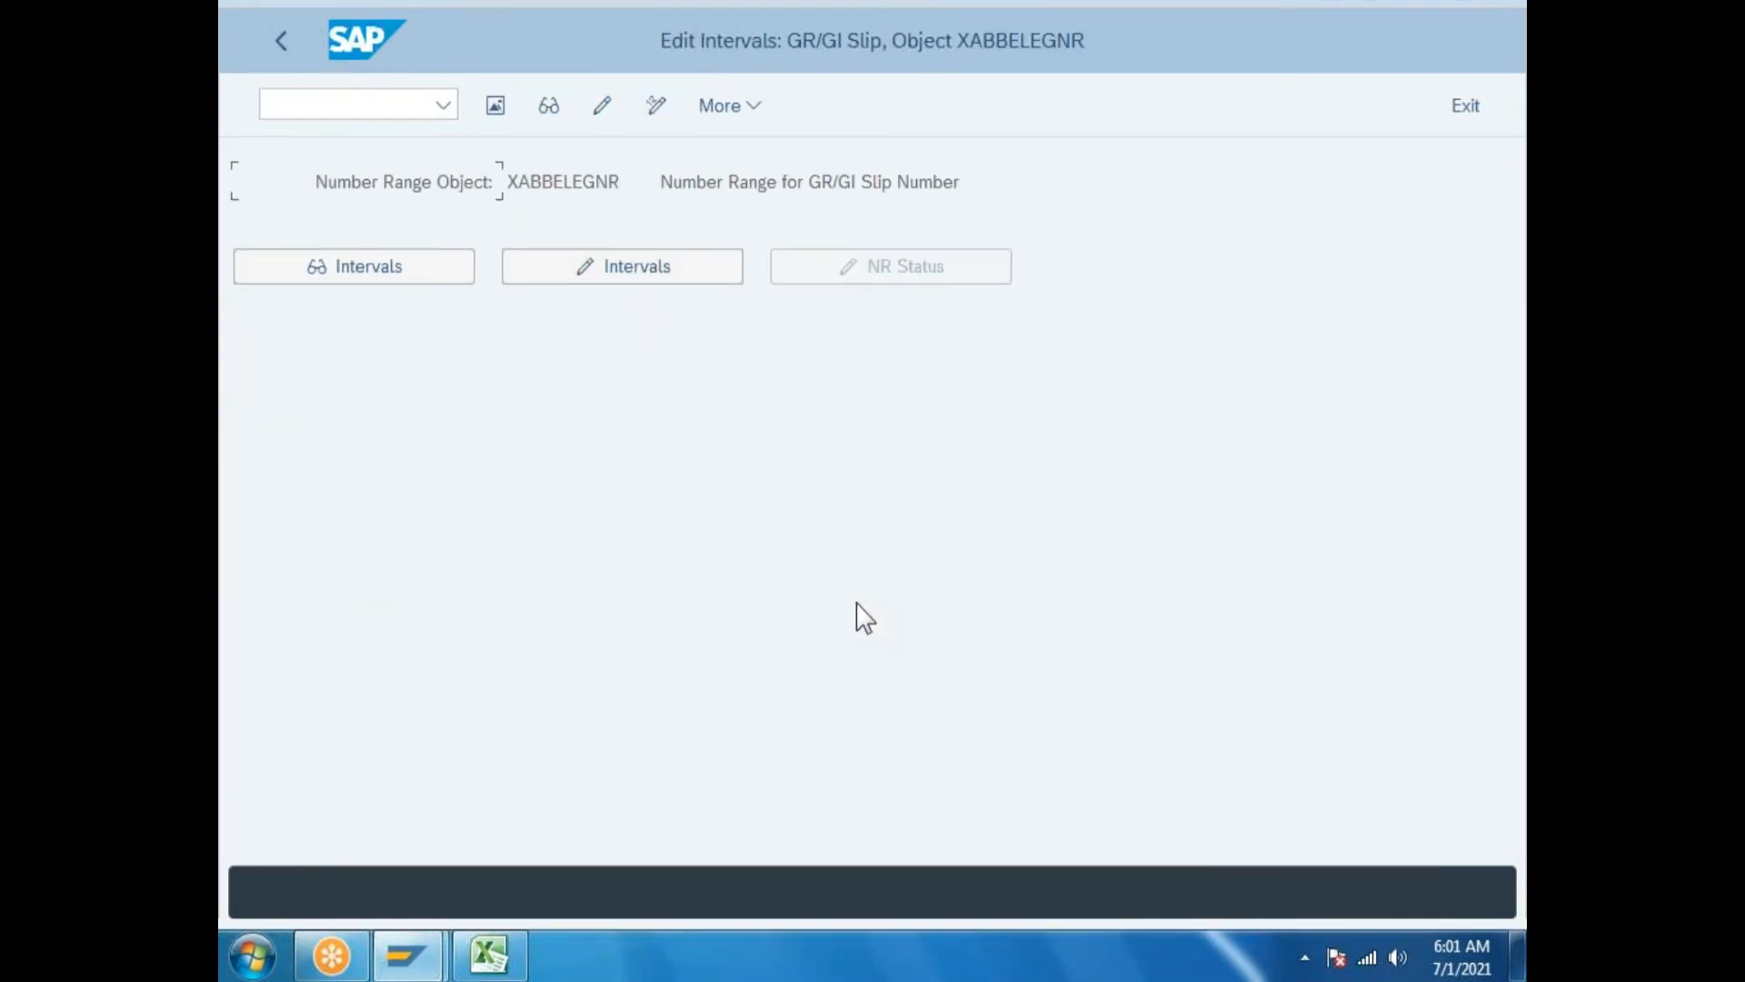
left_click(596, 107)
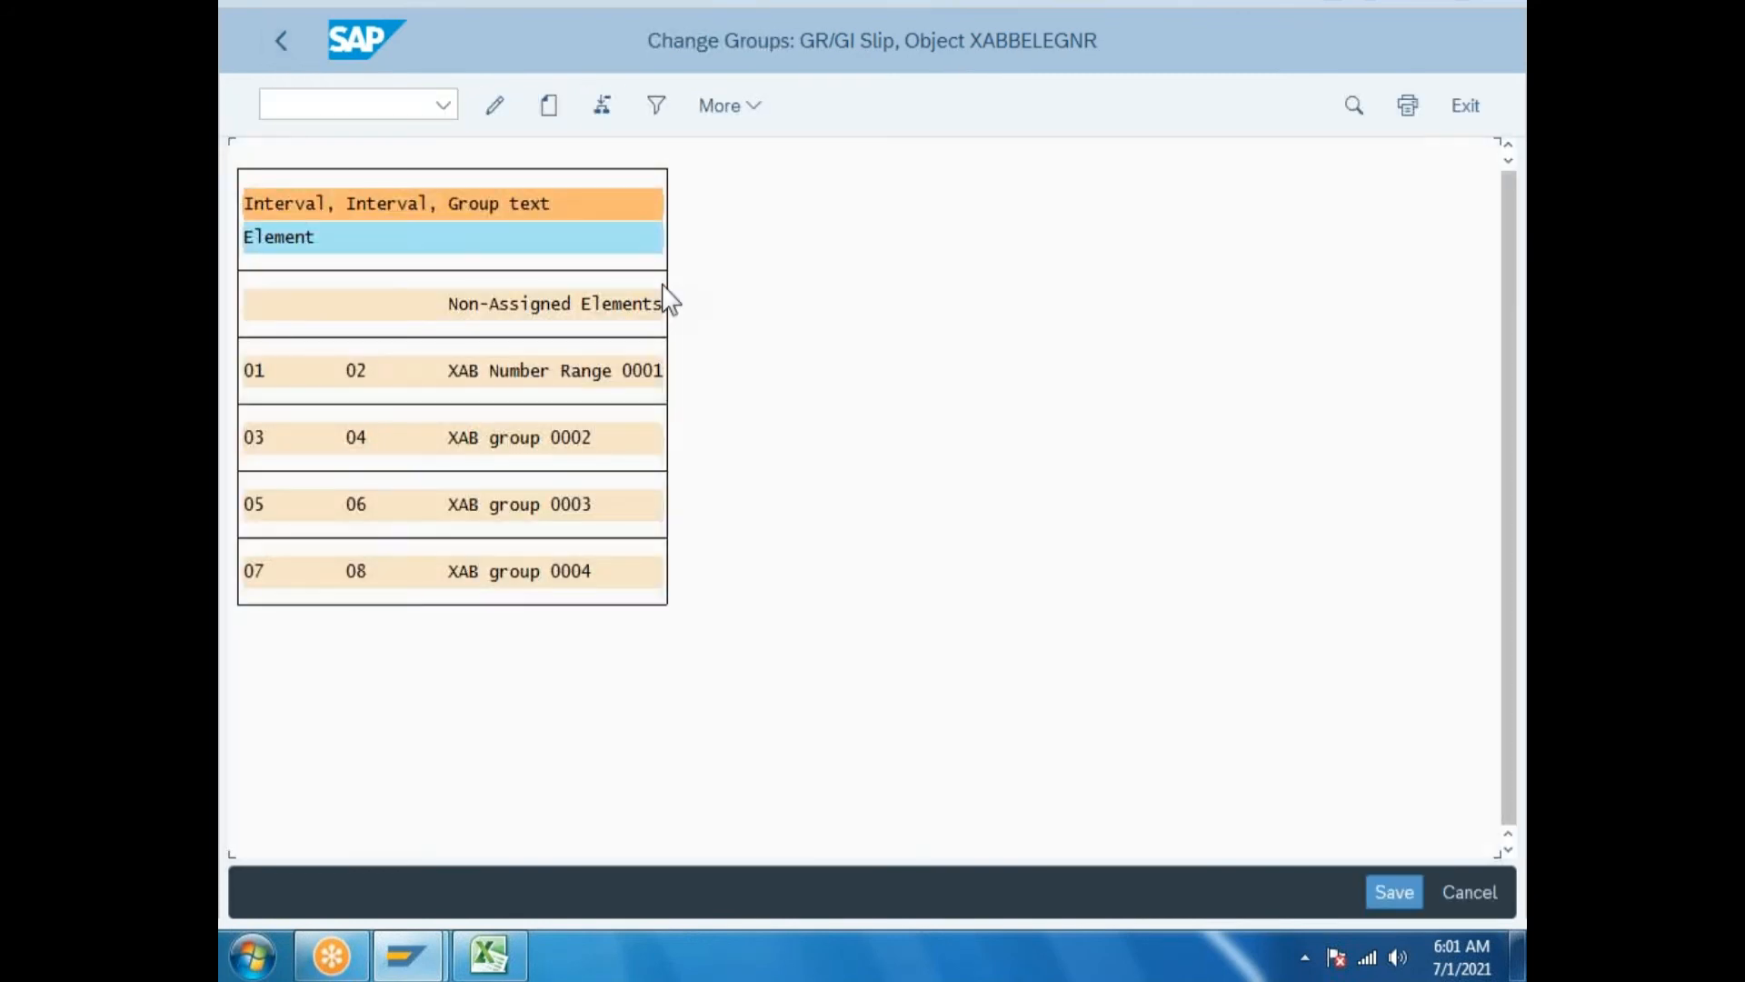
left_click(550, 106)
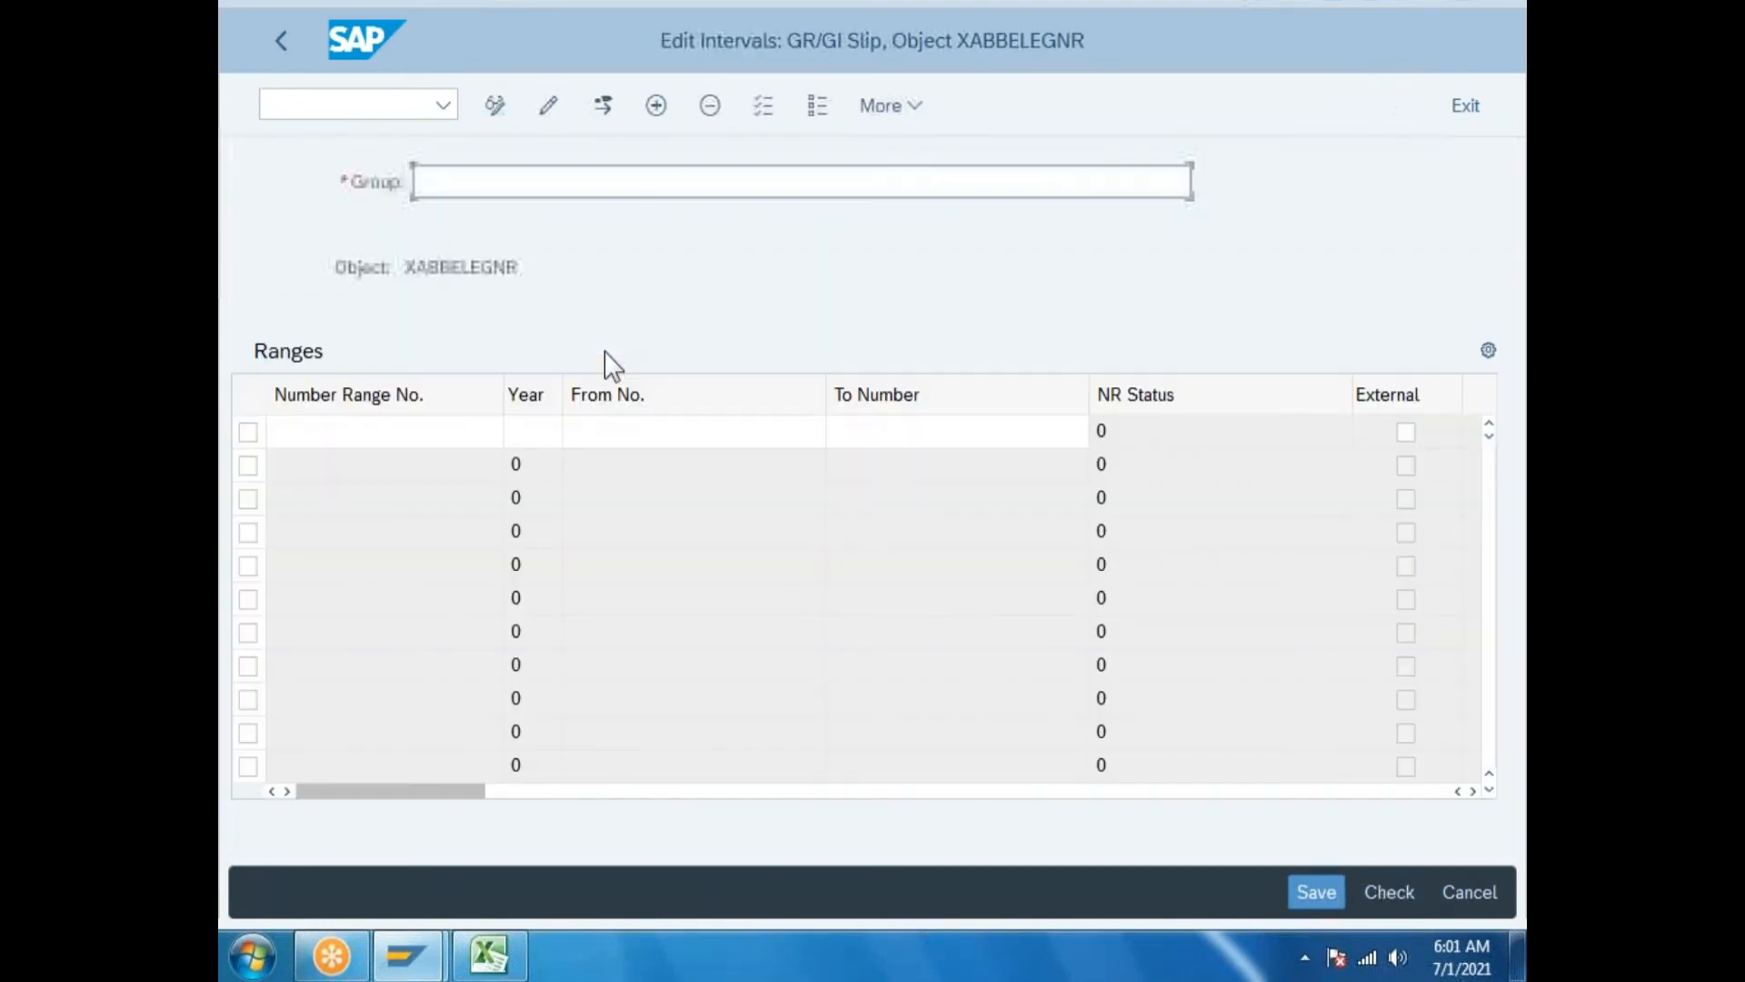
Enter interval 01 for year 2021 covering 1 to 100 and save it.
left_click(344, 430)
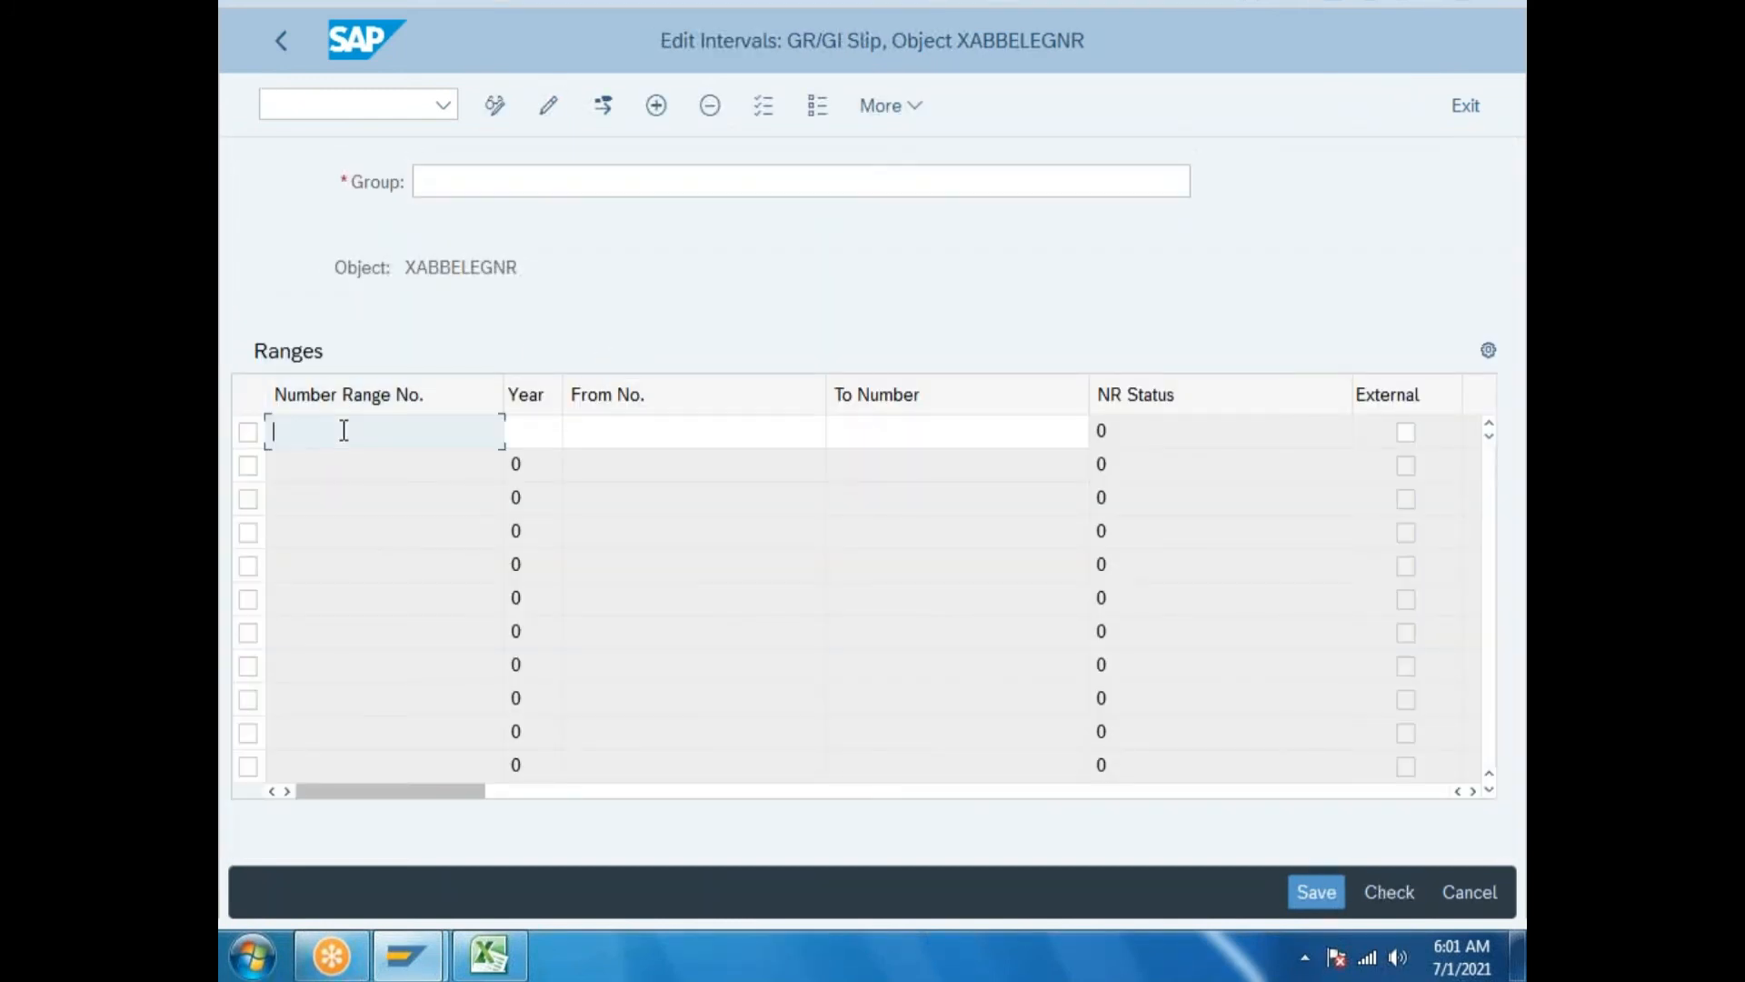
type("01")
left_click(510, 433)
type("2")
left_click(554, 466)
left_click(620, 436)
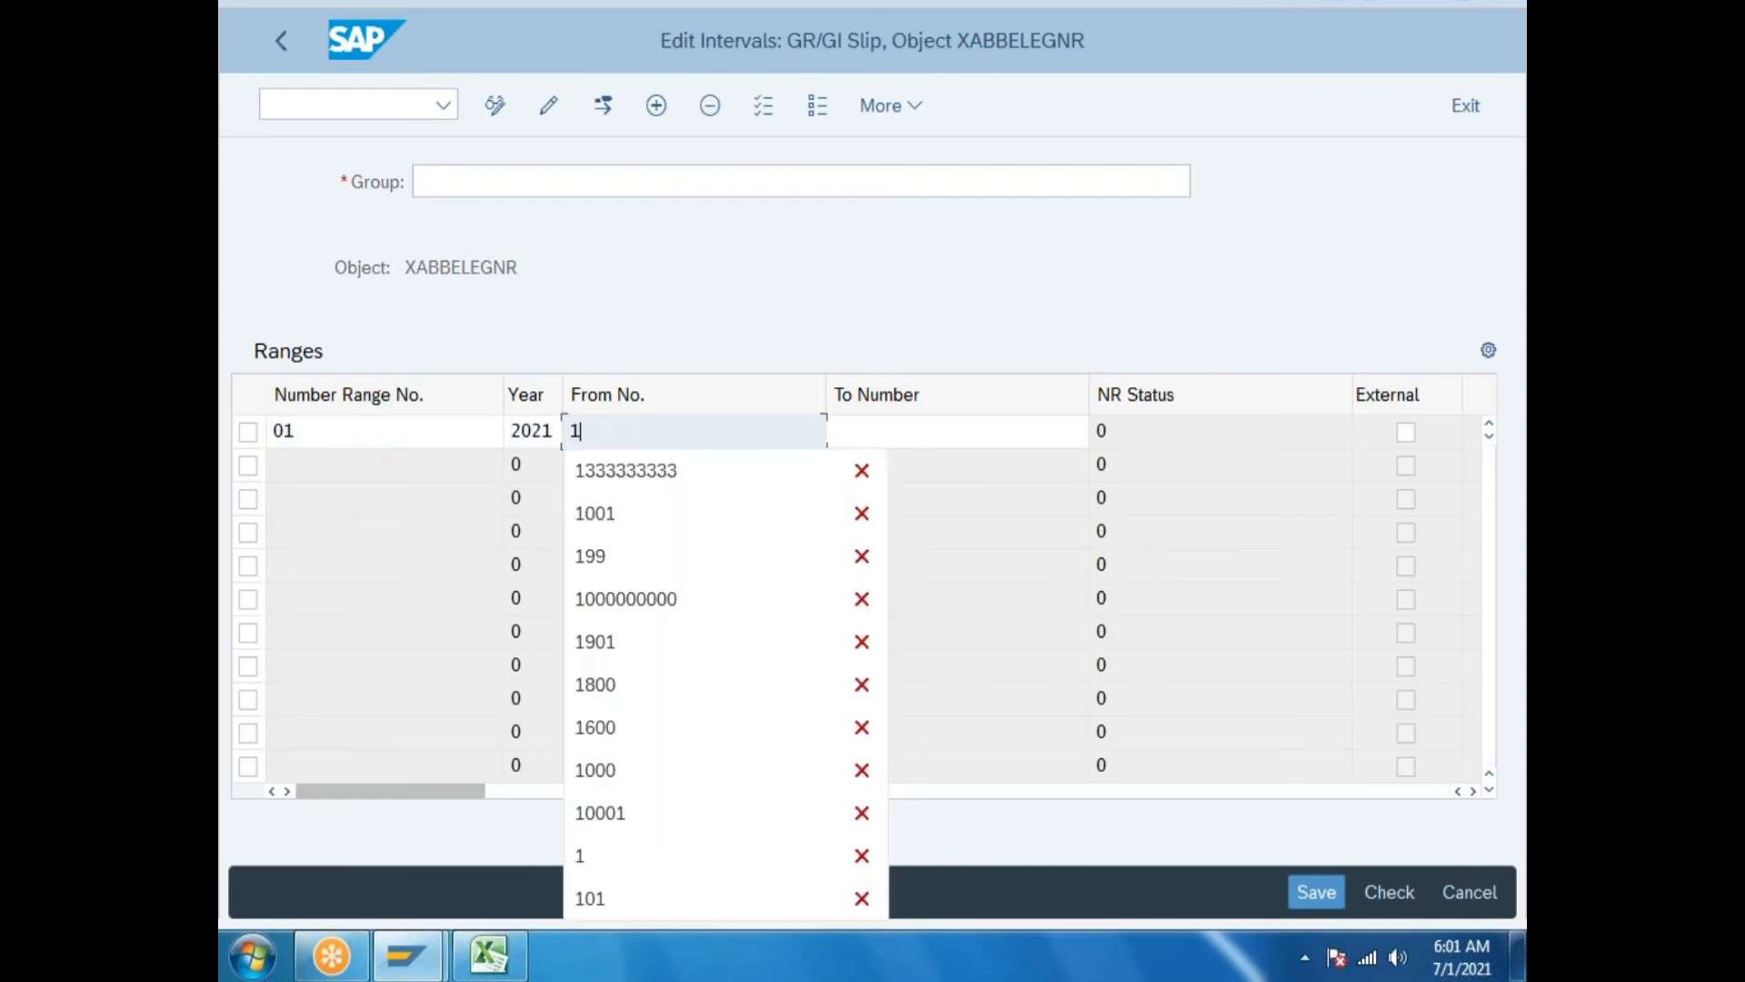
type("1")
left_click(873, 430)
type("100")
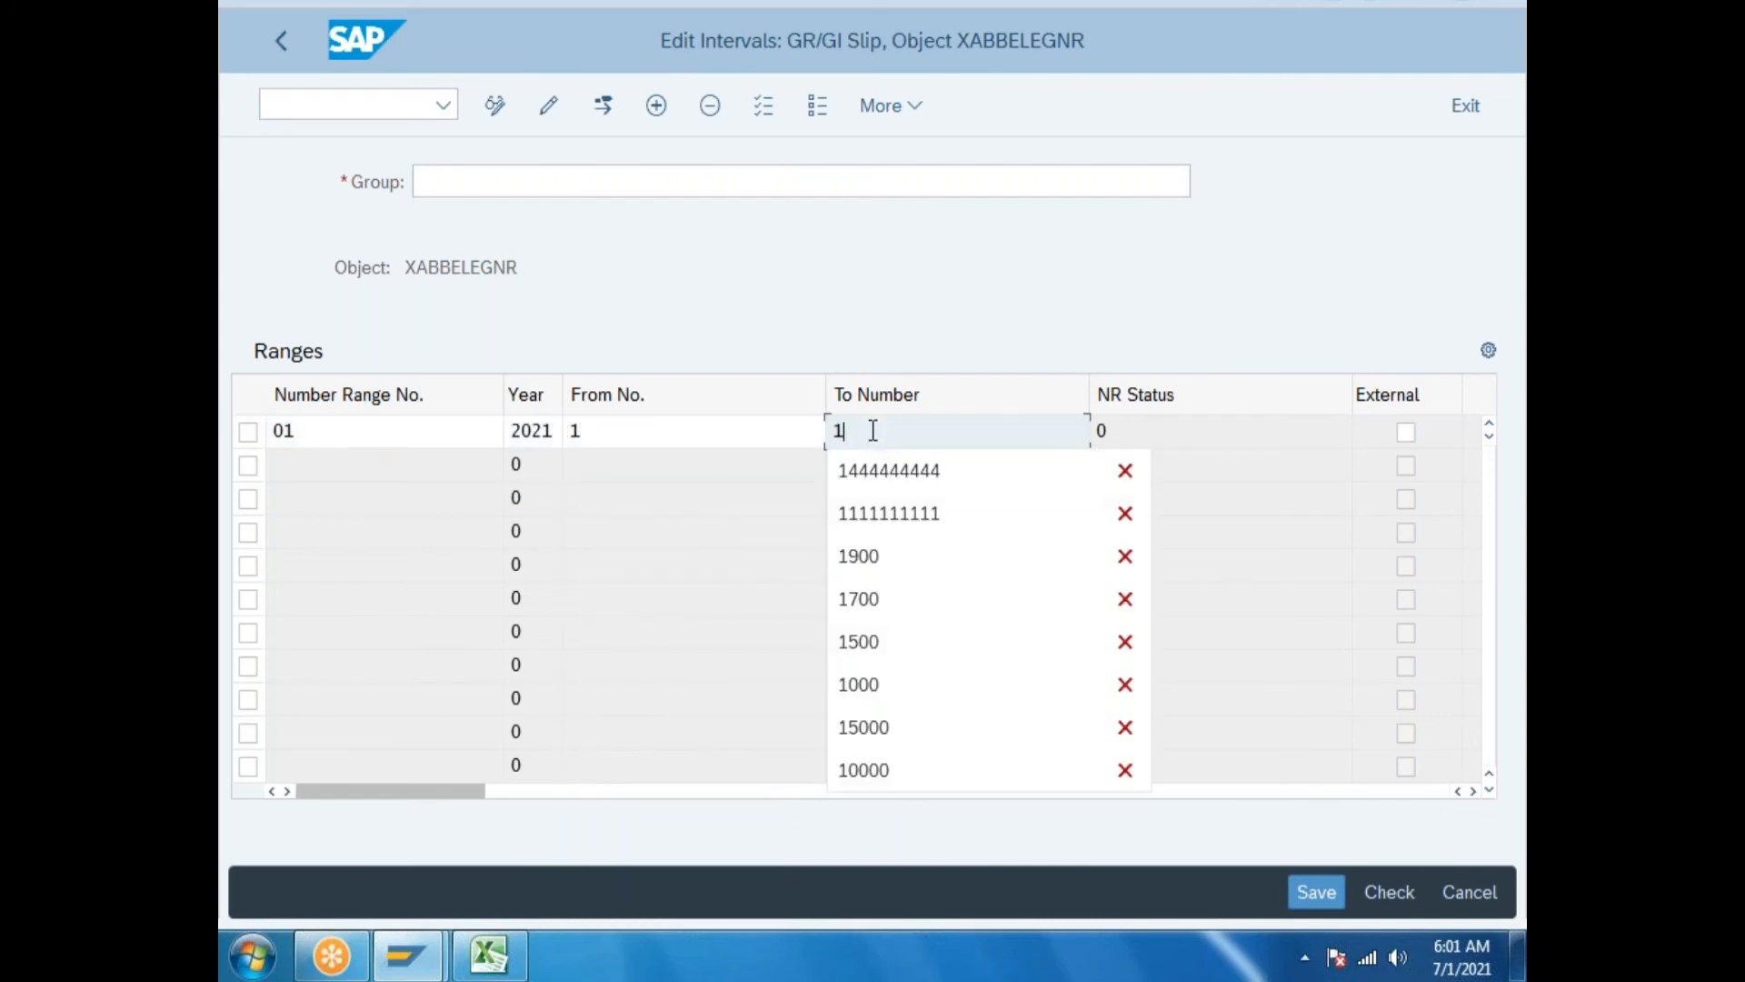
left_click(1300, 892)
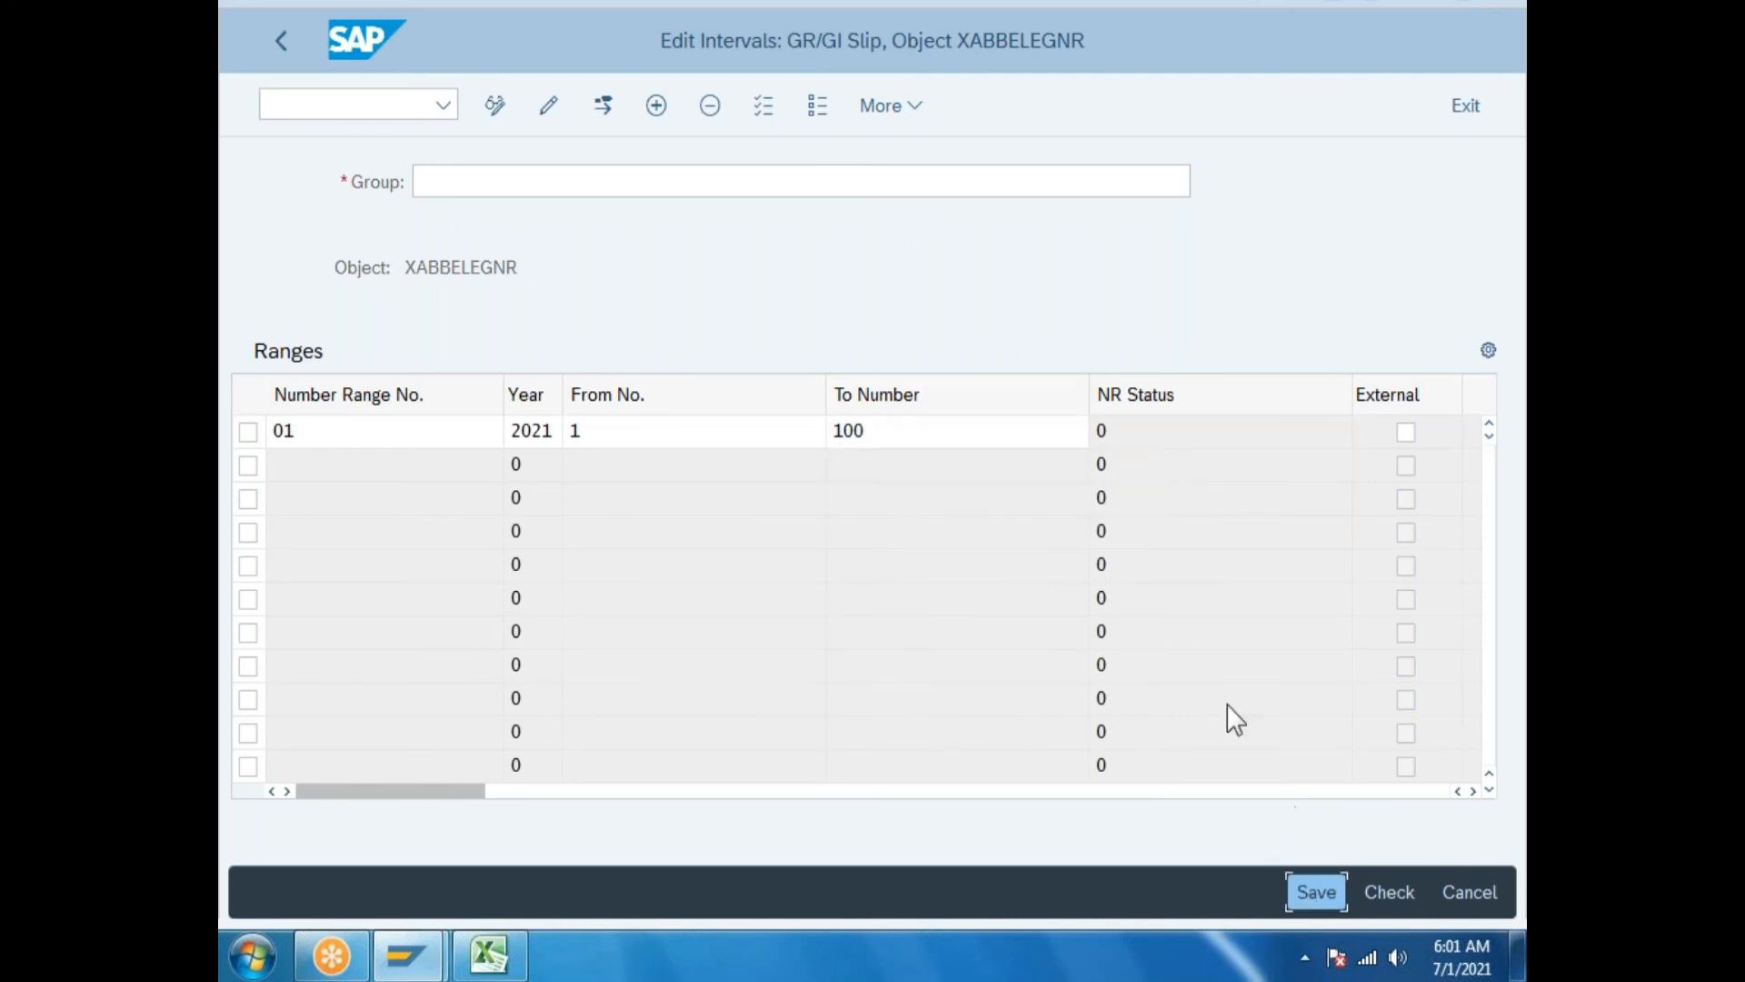
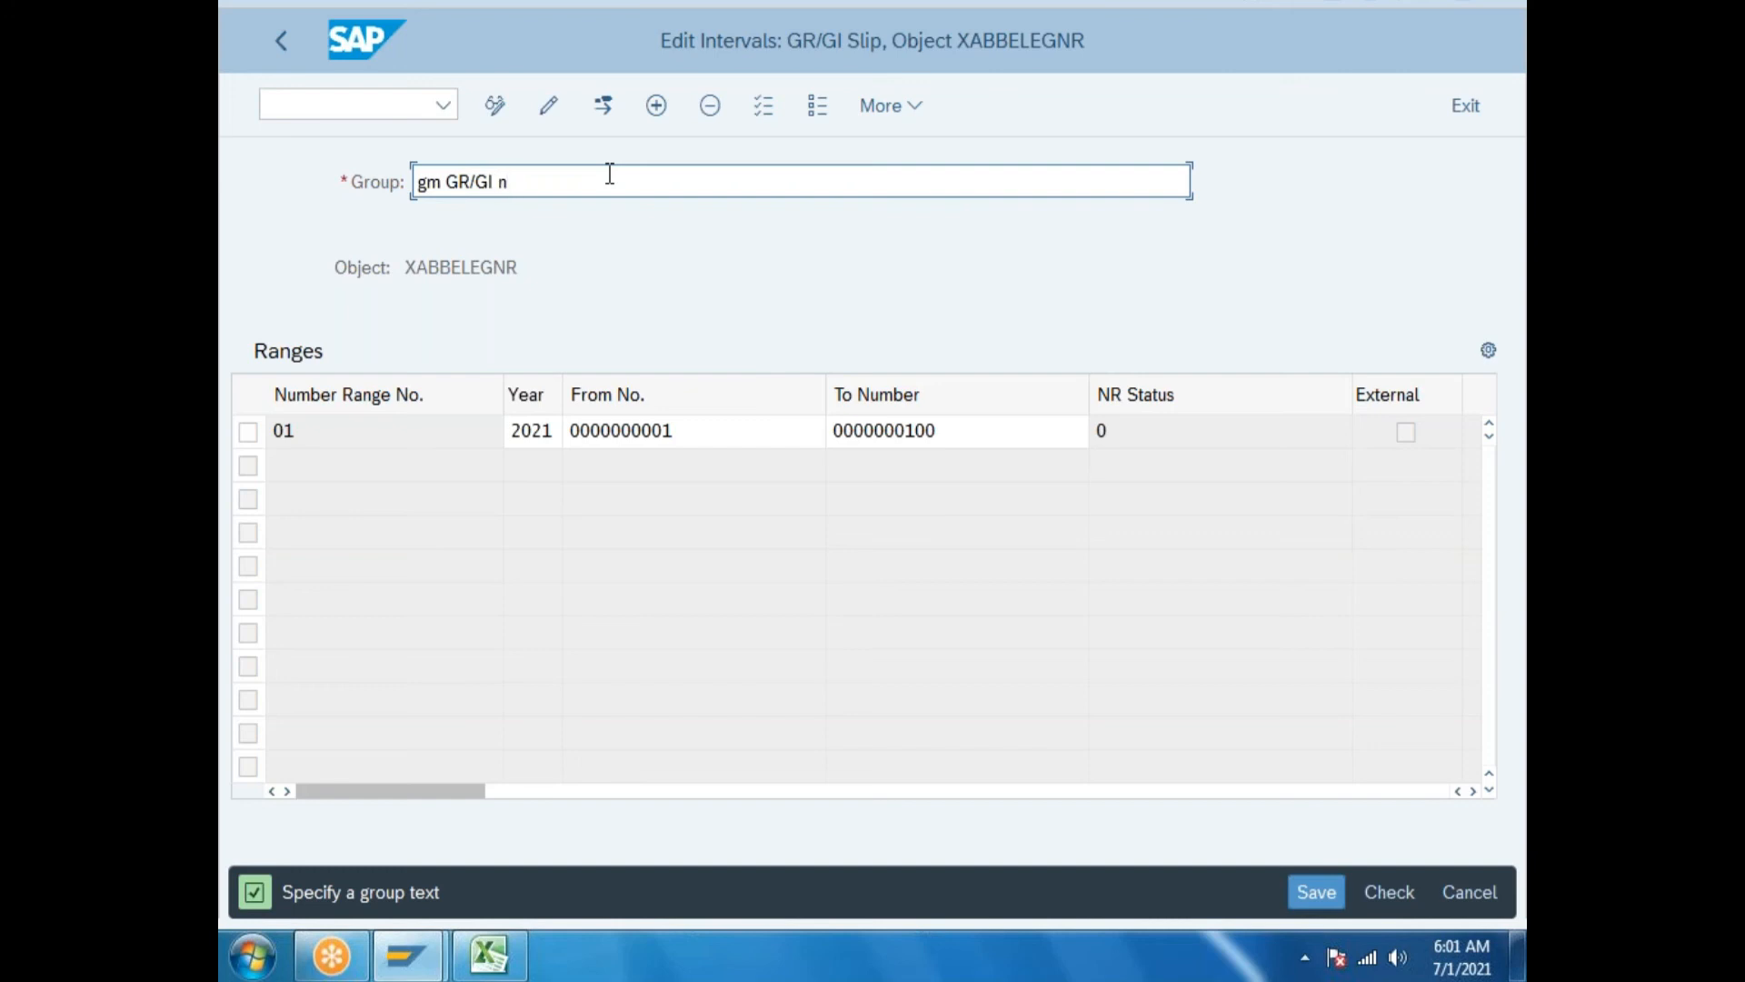
Rename the number range group to 'gm GR/GI Number ranges' and save it, acknowledging the transport notice.
key("BackSpace")
key("BackSpace")
key("BackSpace")
type("Number range")
left_click(1318, 892)
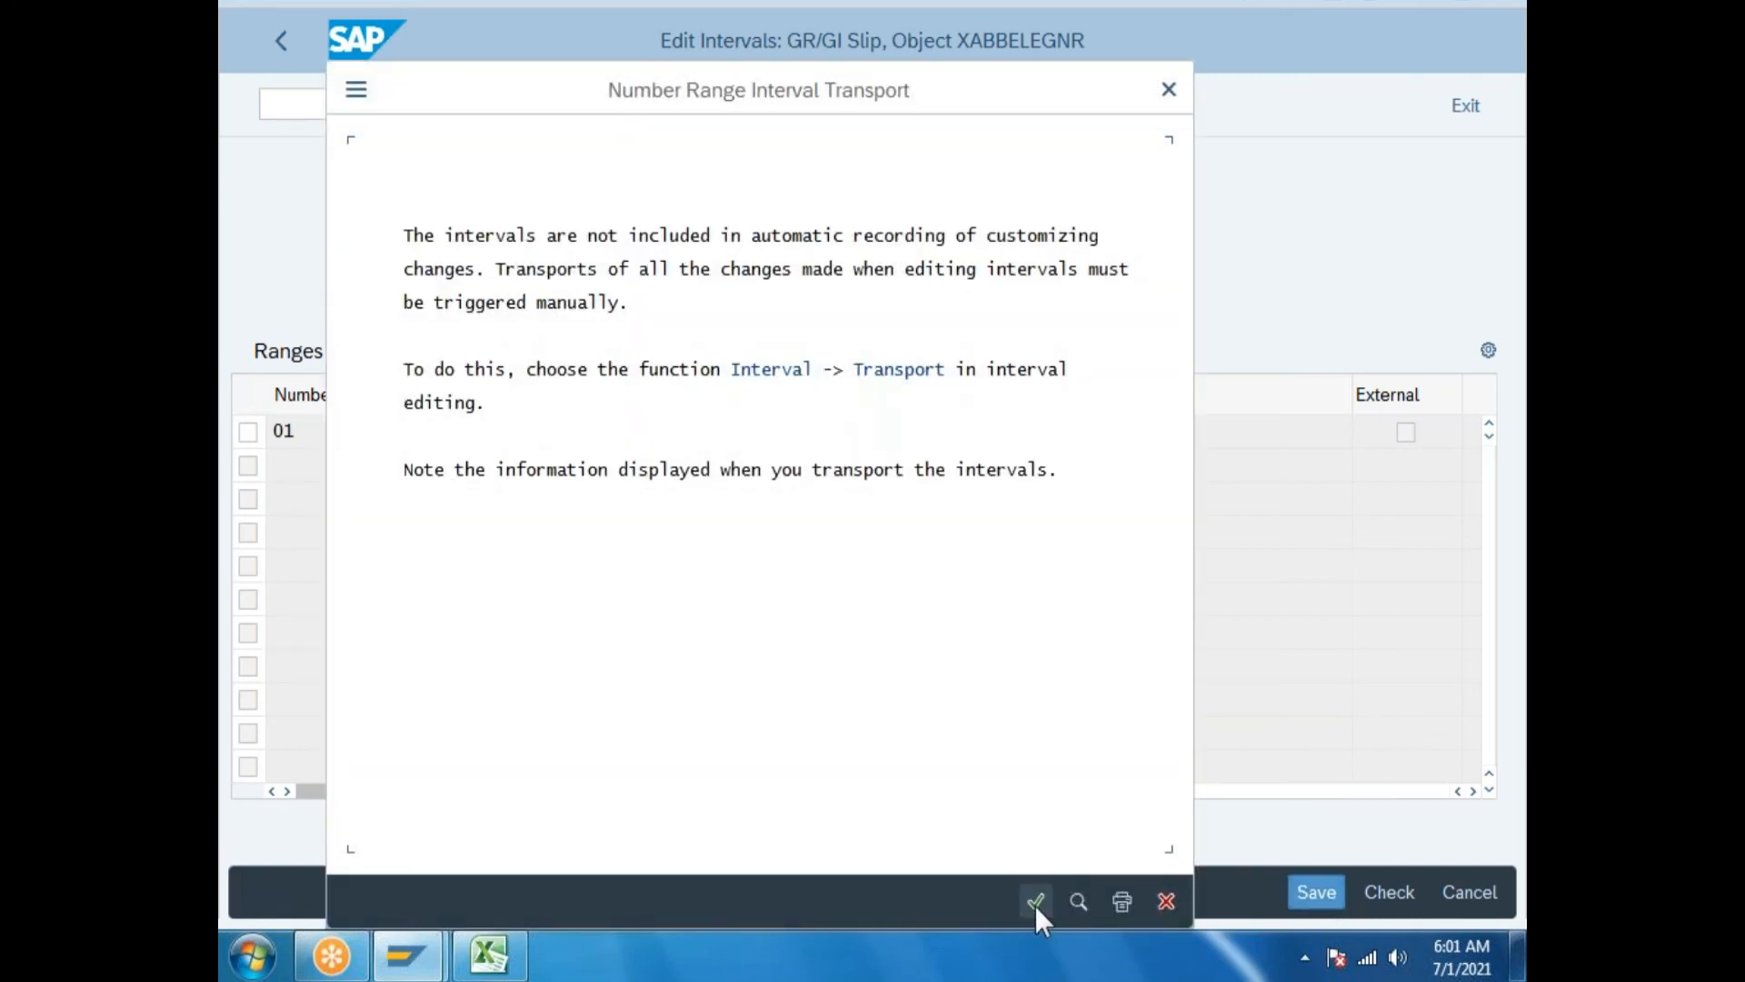
left_click(1034, 904)
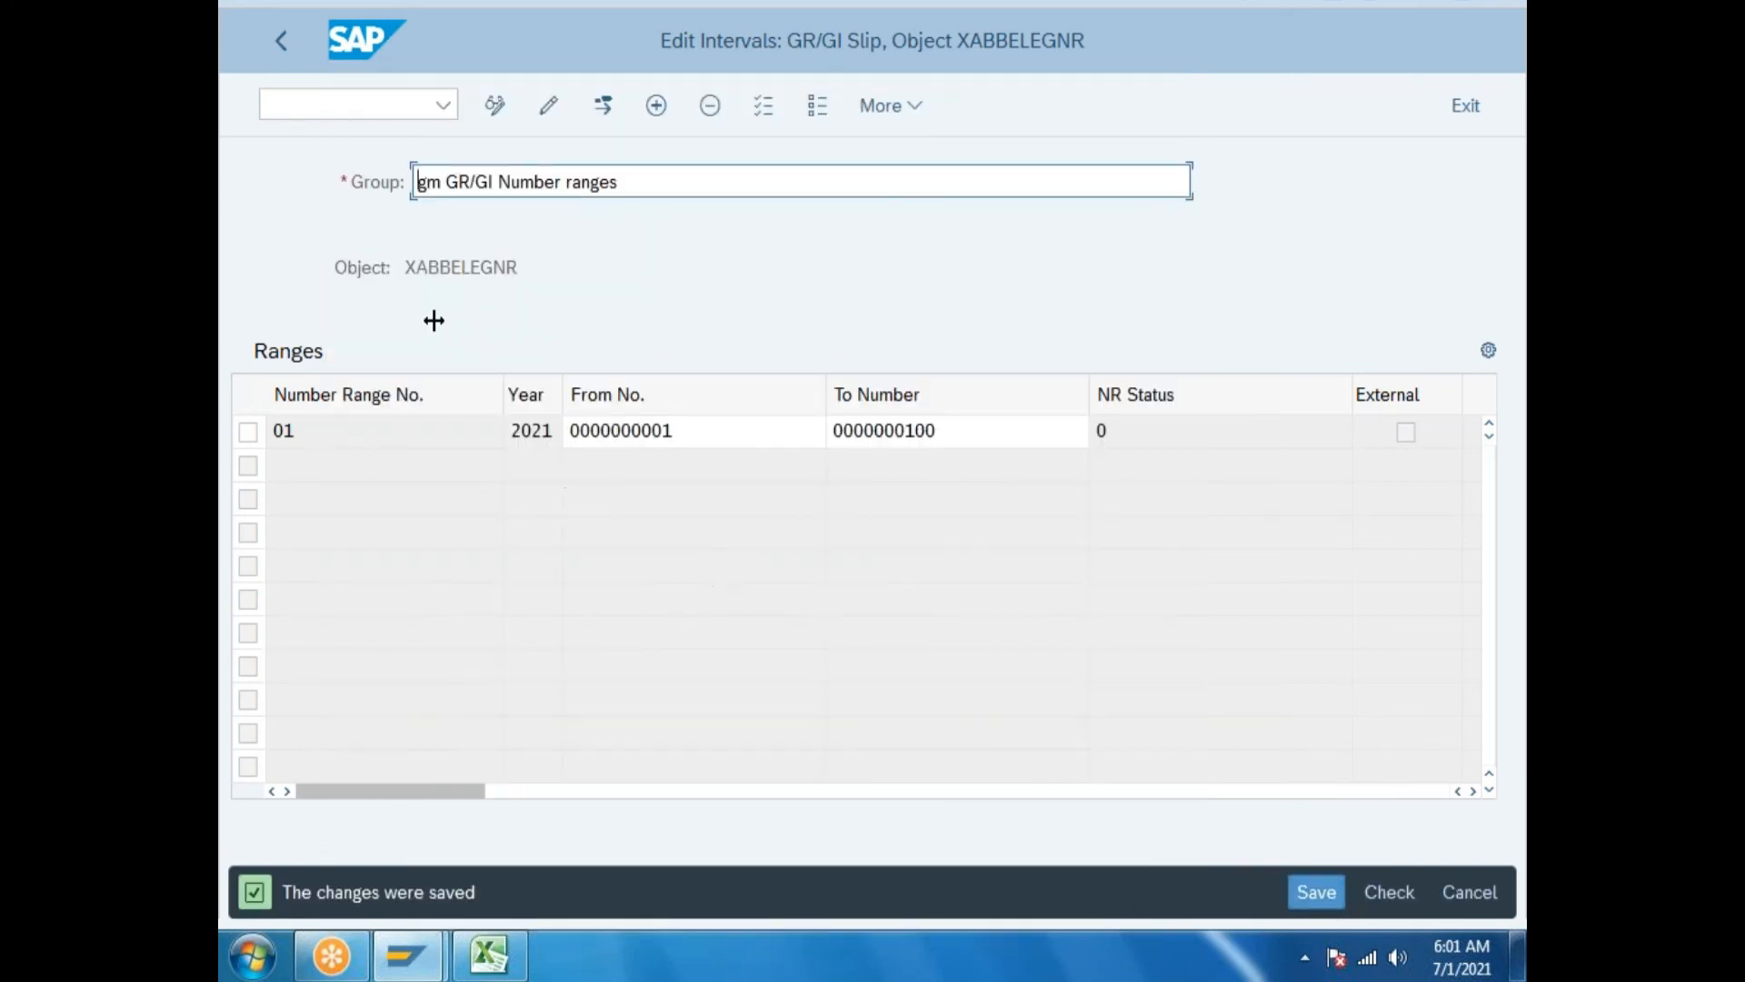
Go back from the group list to the number range object screen.
left_click(272, 46)
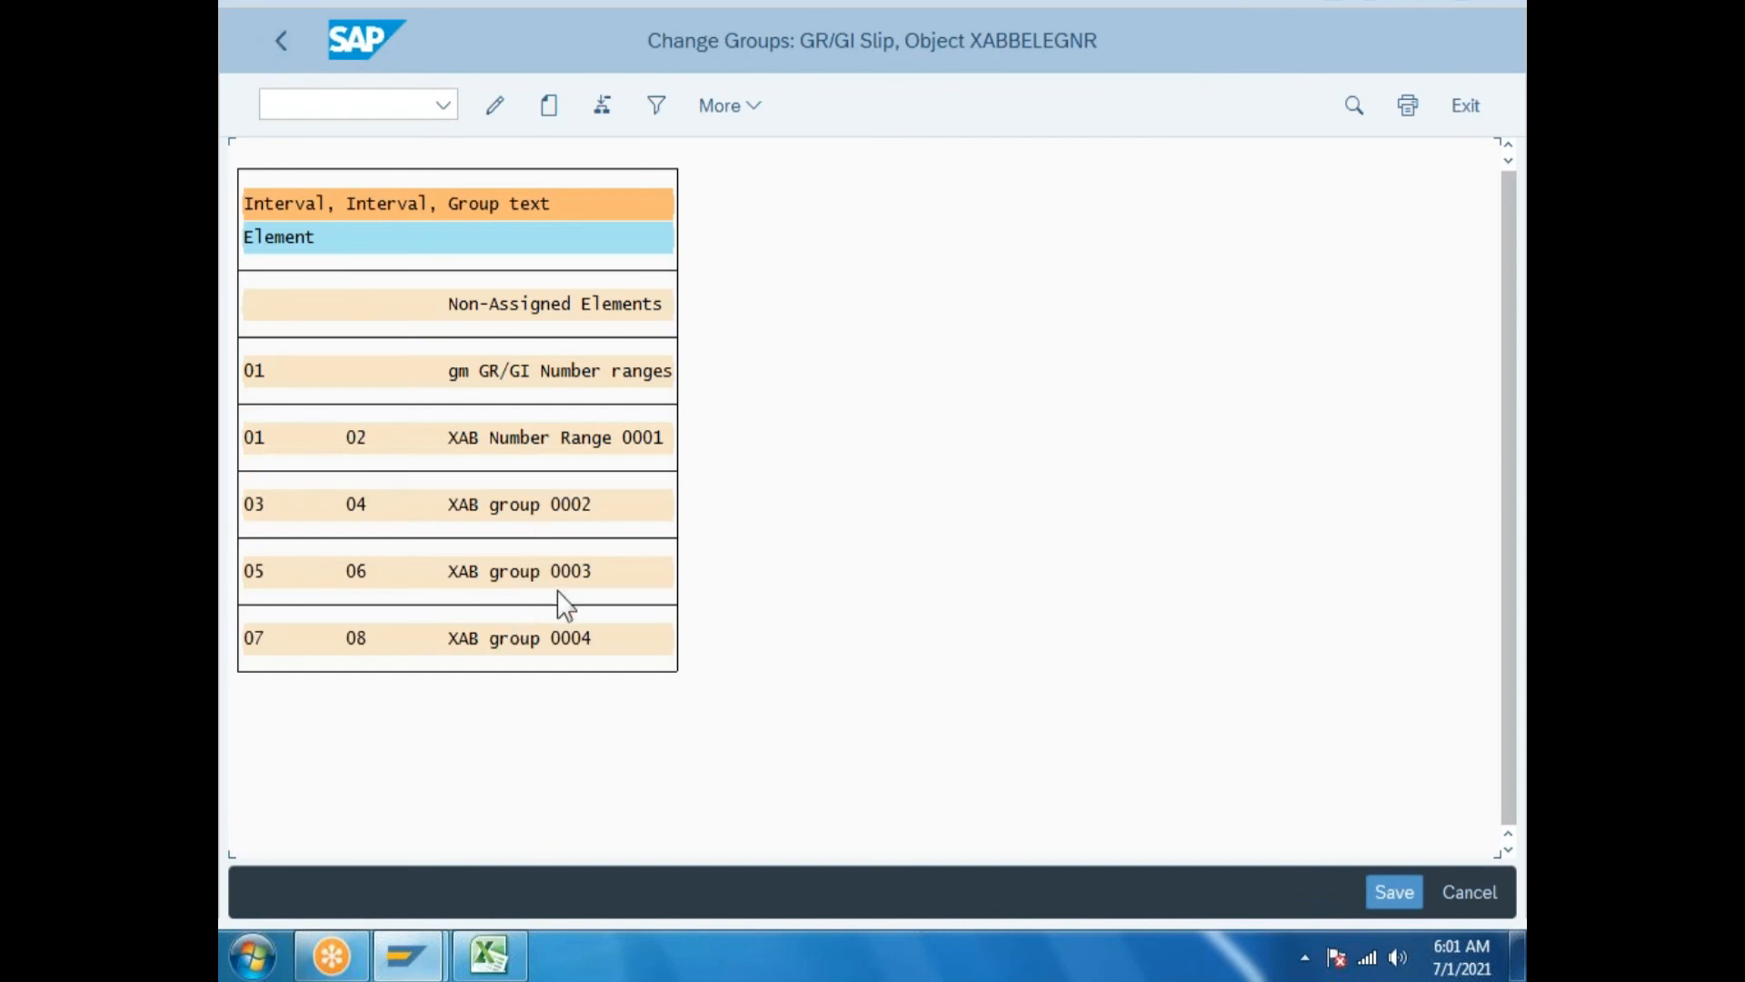
left_click(270, 373)
left_click(290, 51)
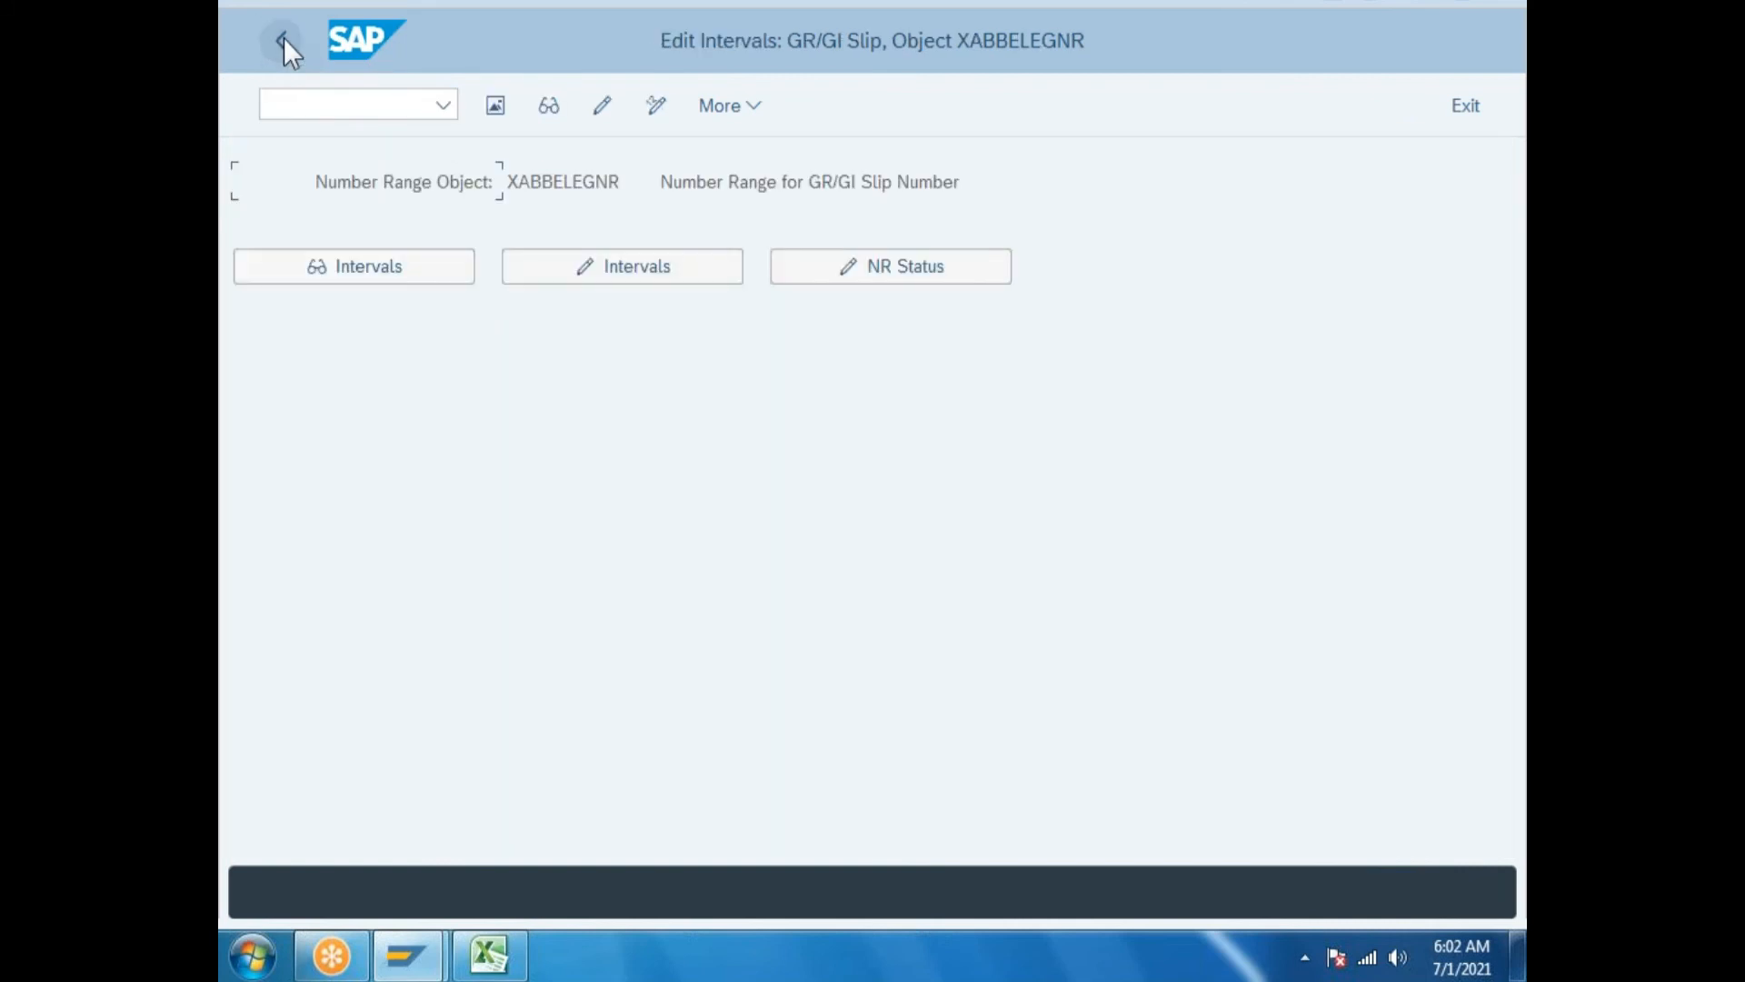
Add grouping code GC with internal number range 01 in the number range grouping code settings.
left_click(284, 38)
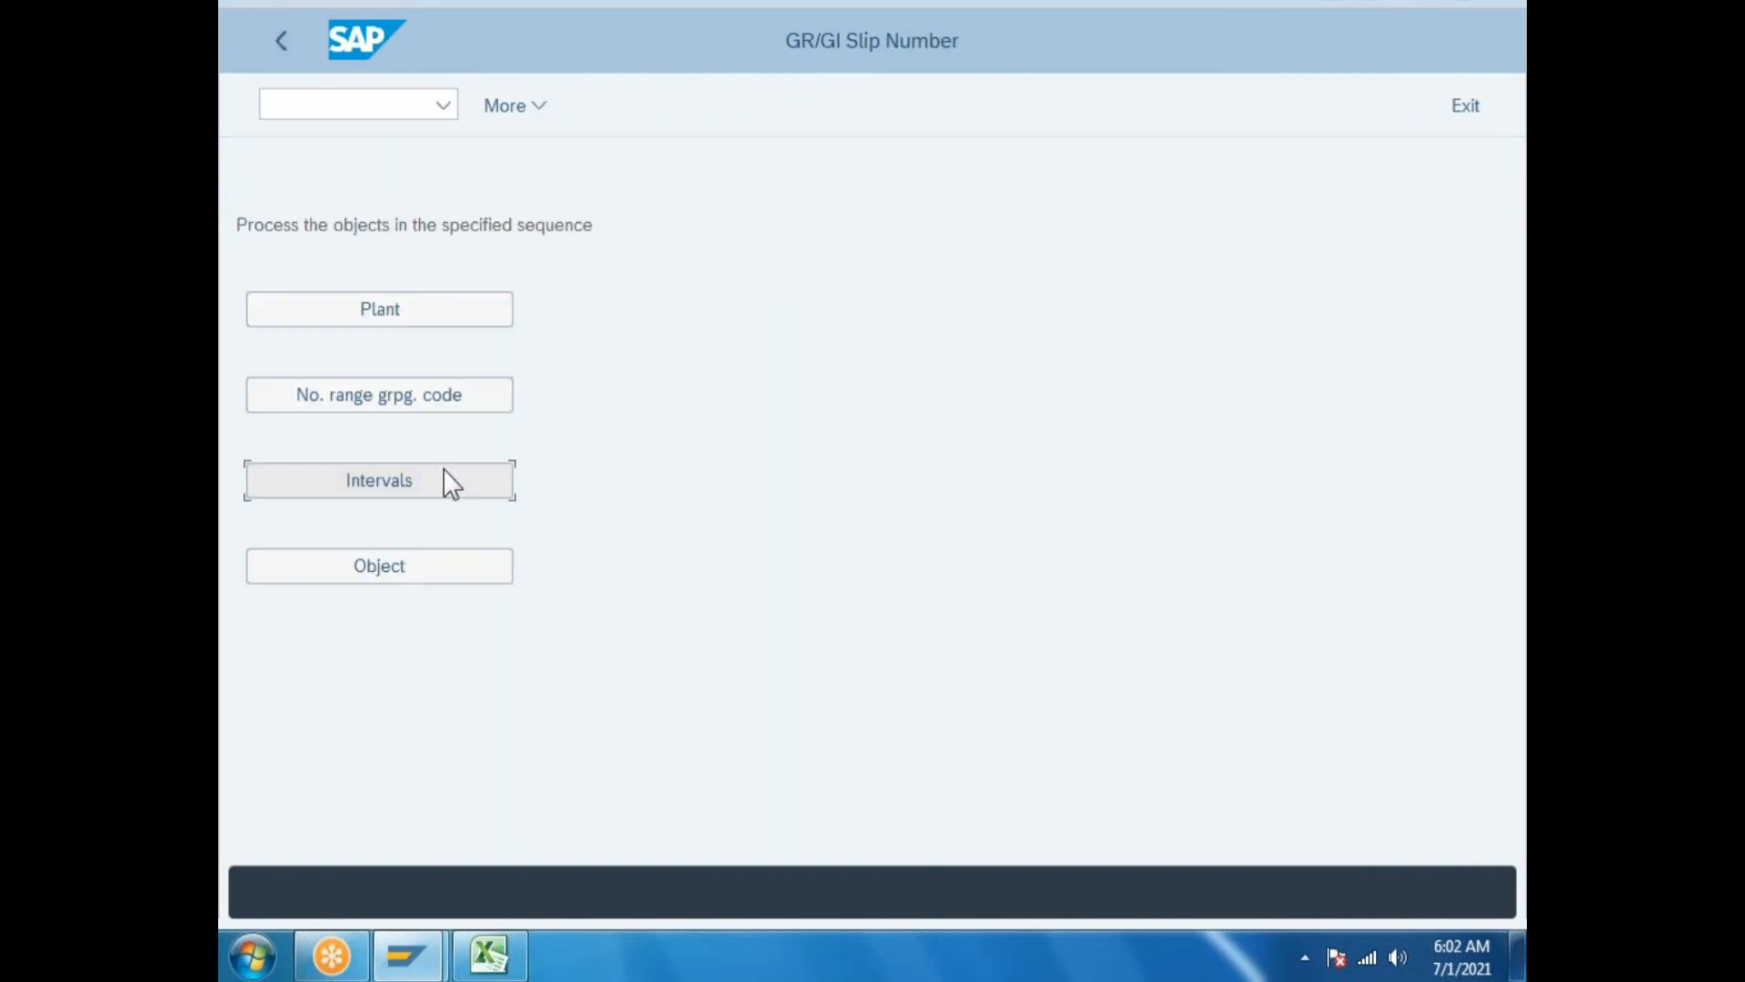
left_click(425, 394)
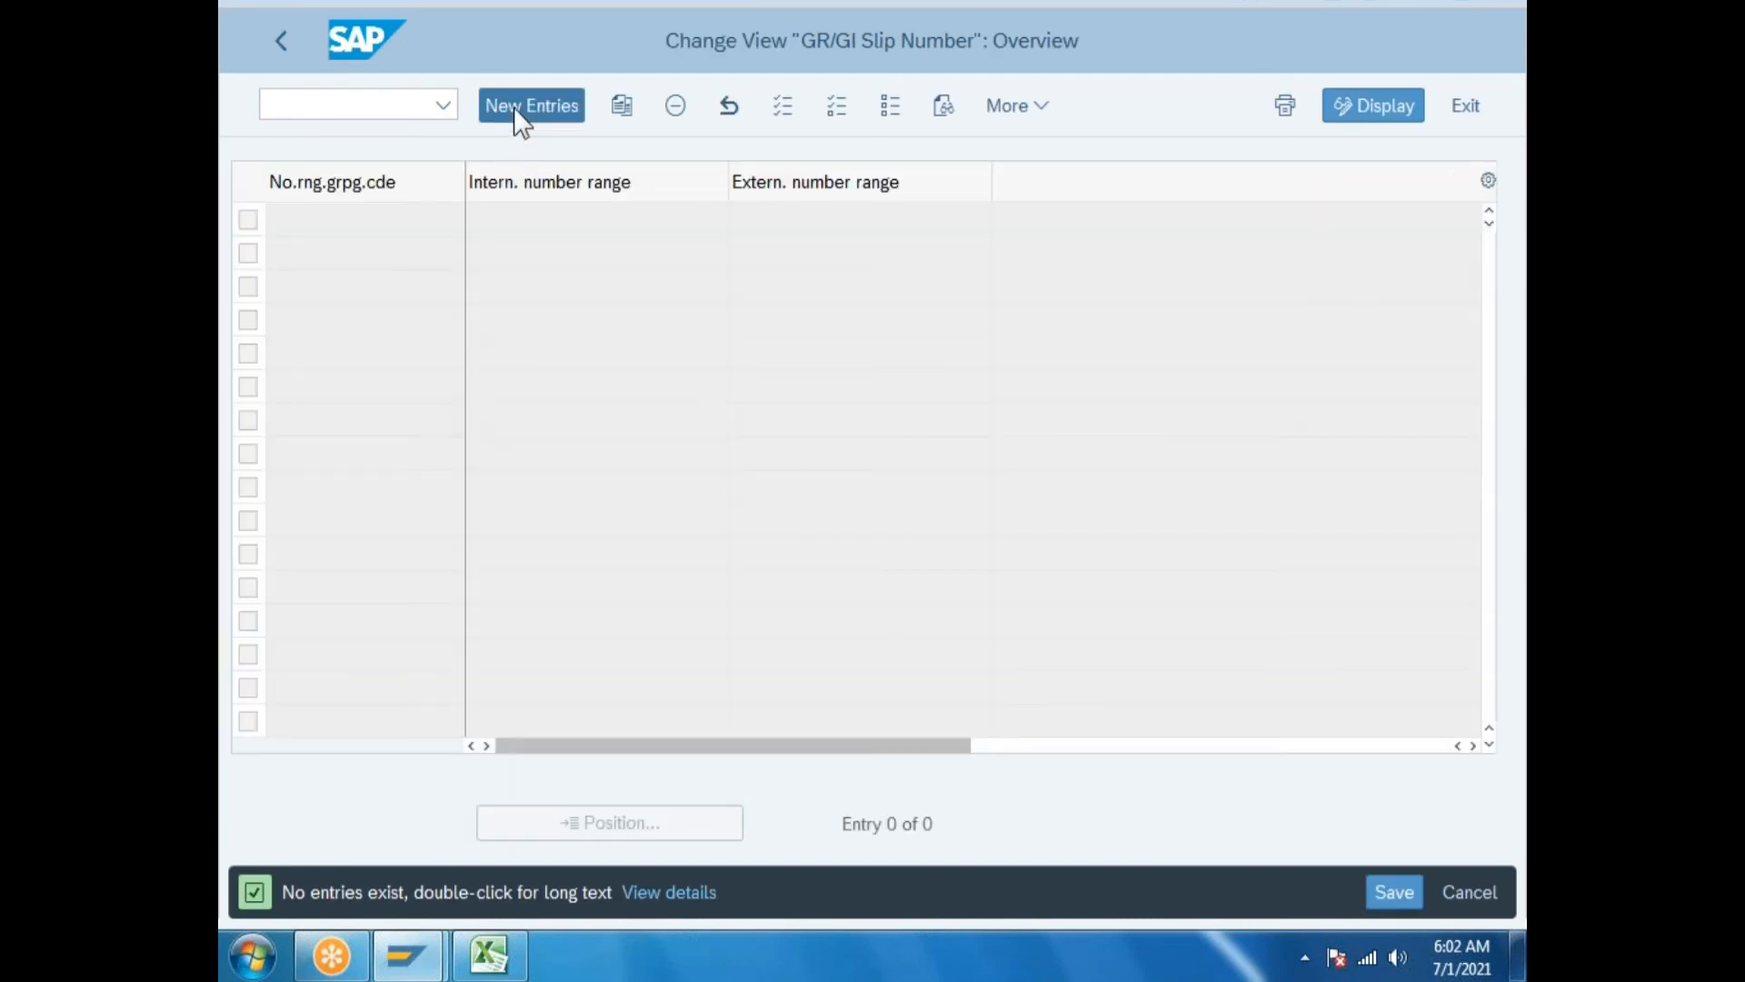
left_click(516, 111)
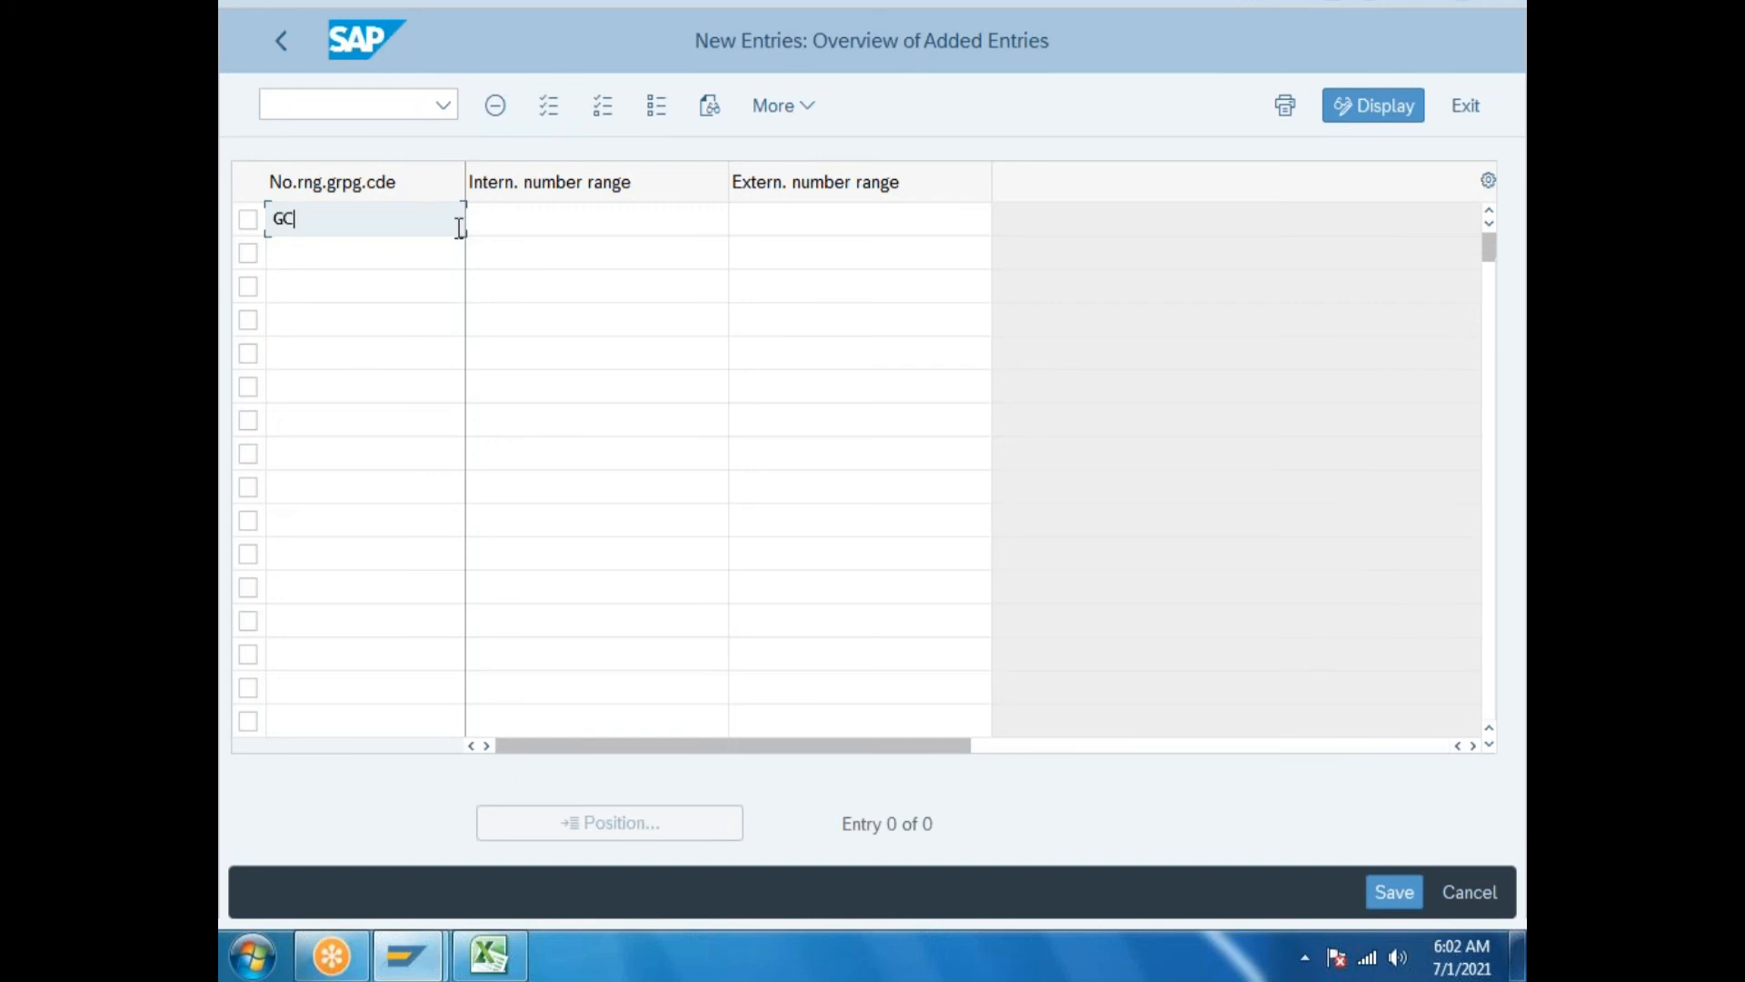
left_click(538, 220)
left_click(737, 226)
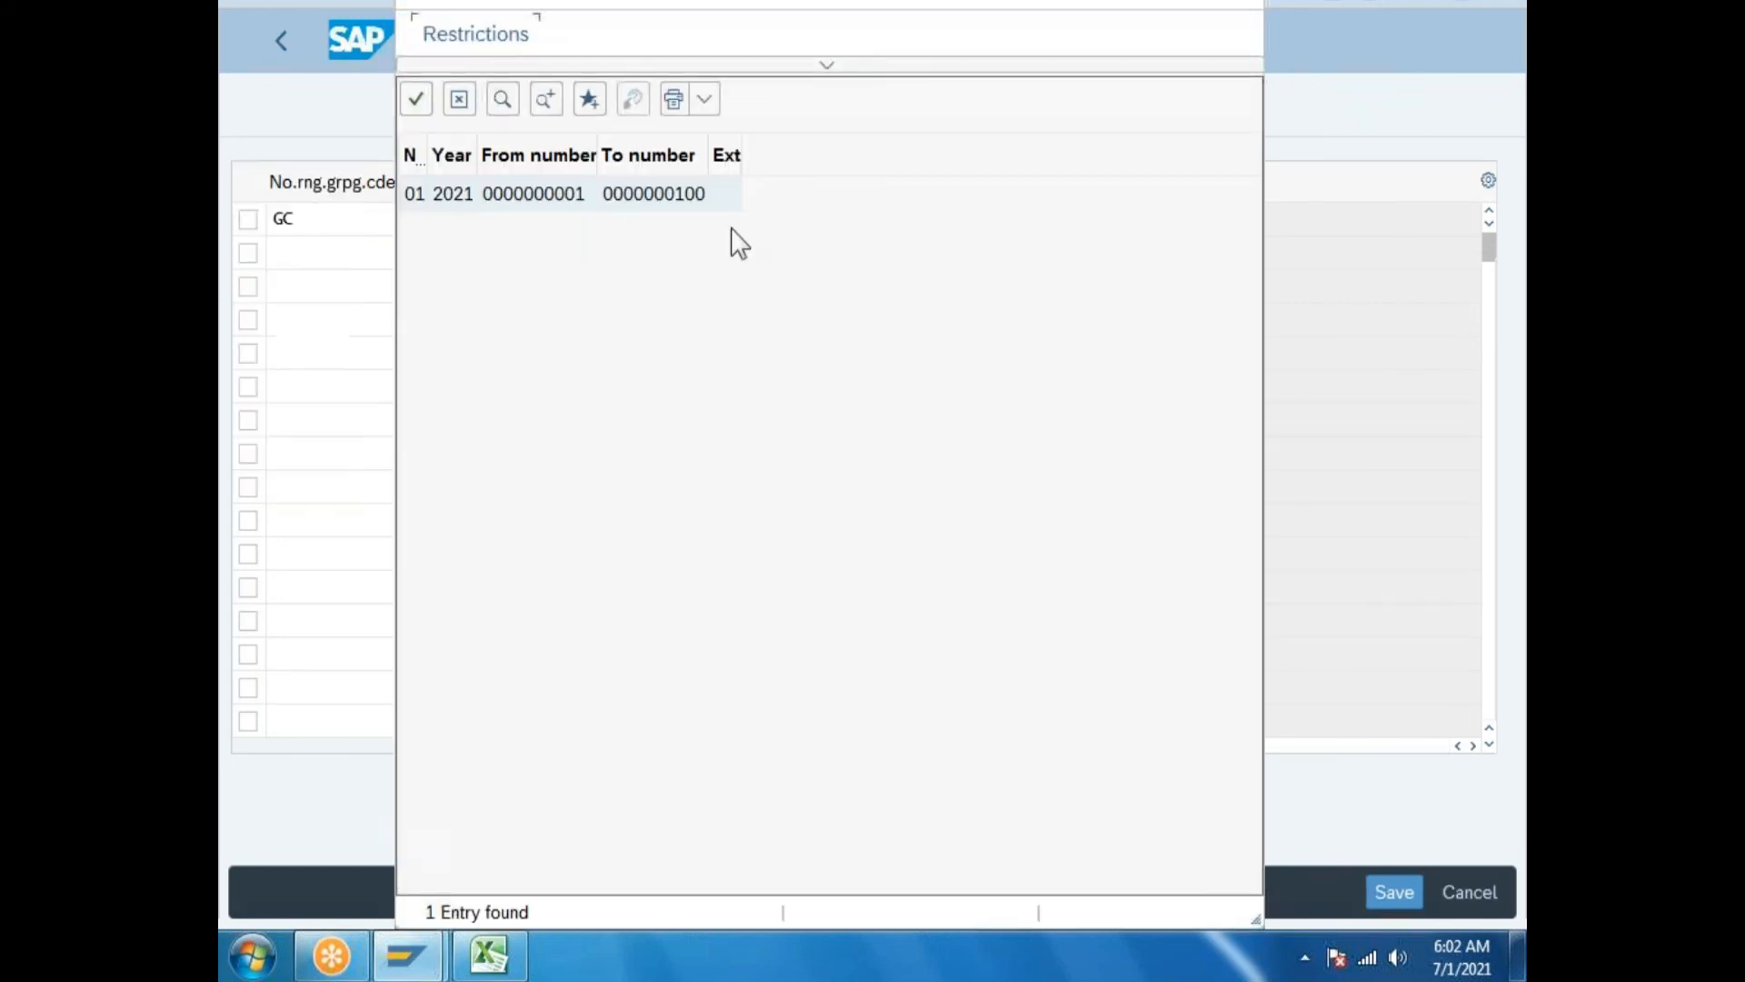
left_click(585, 197)
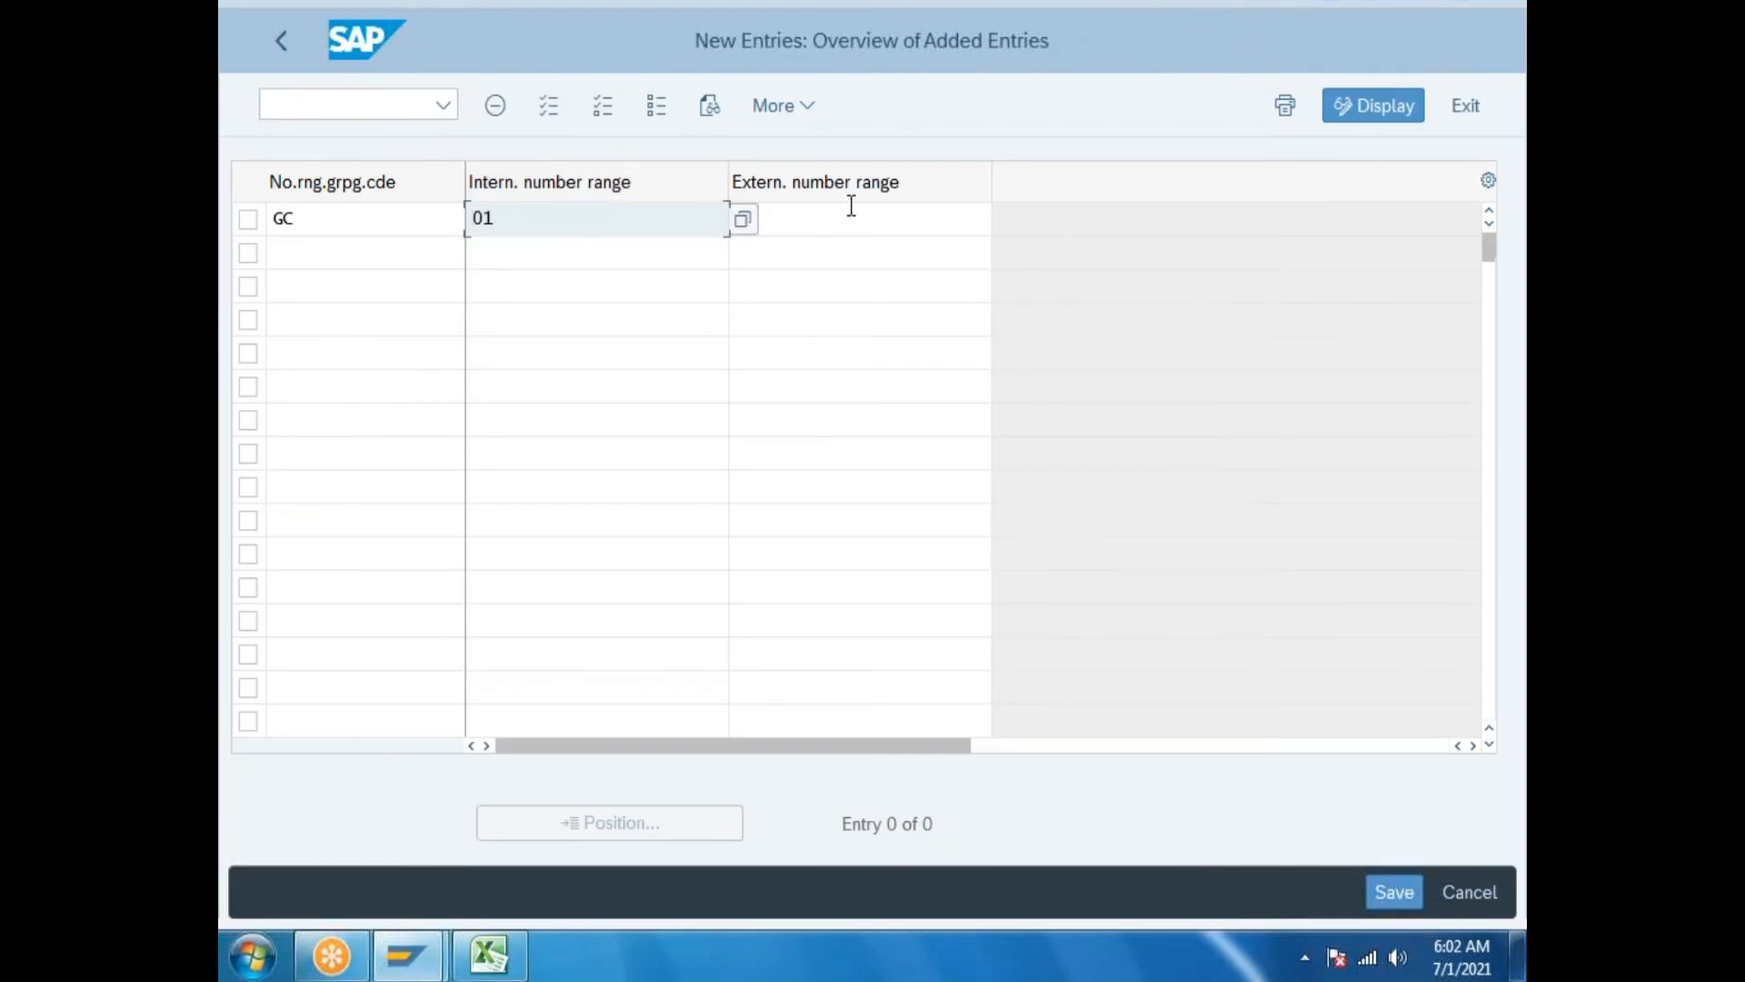
Save the GC entry under a new customizing request 'Assign number ranges to grouping code'.
left_click(1394, 891)
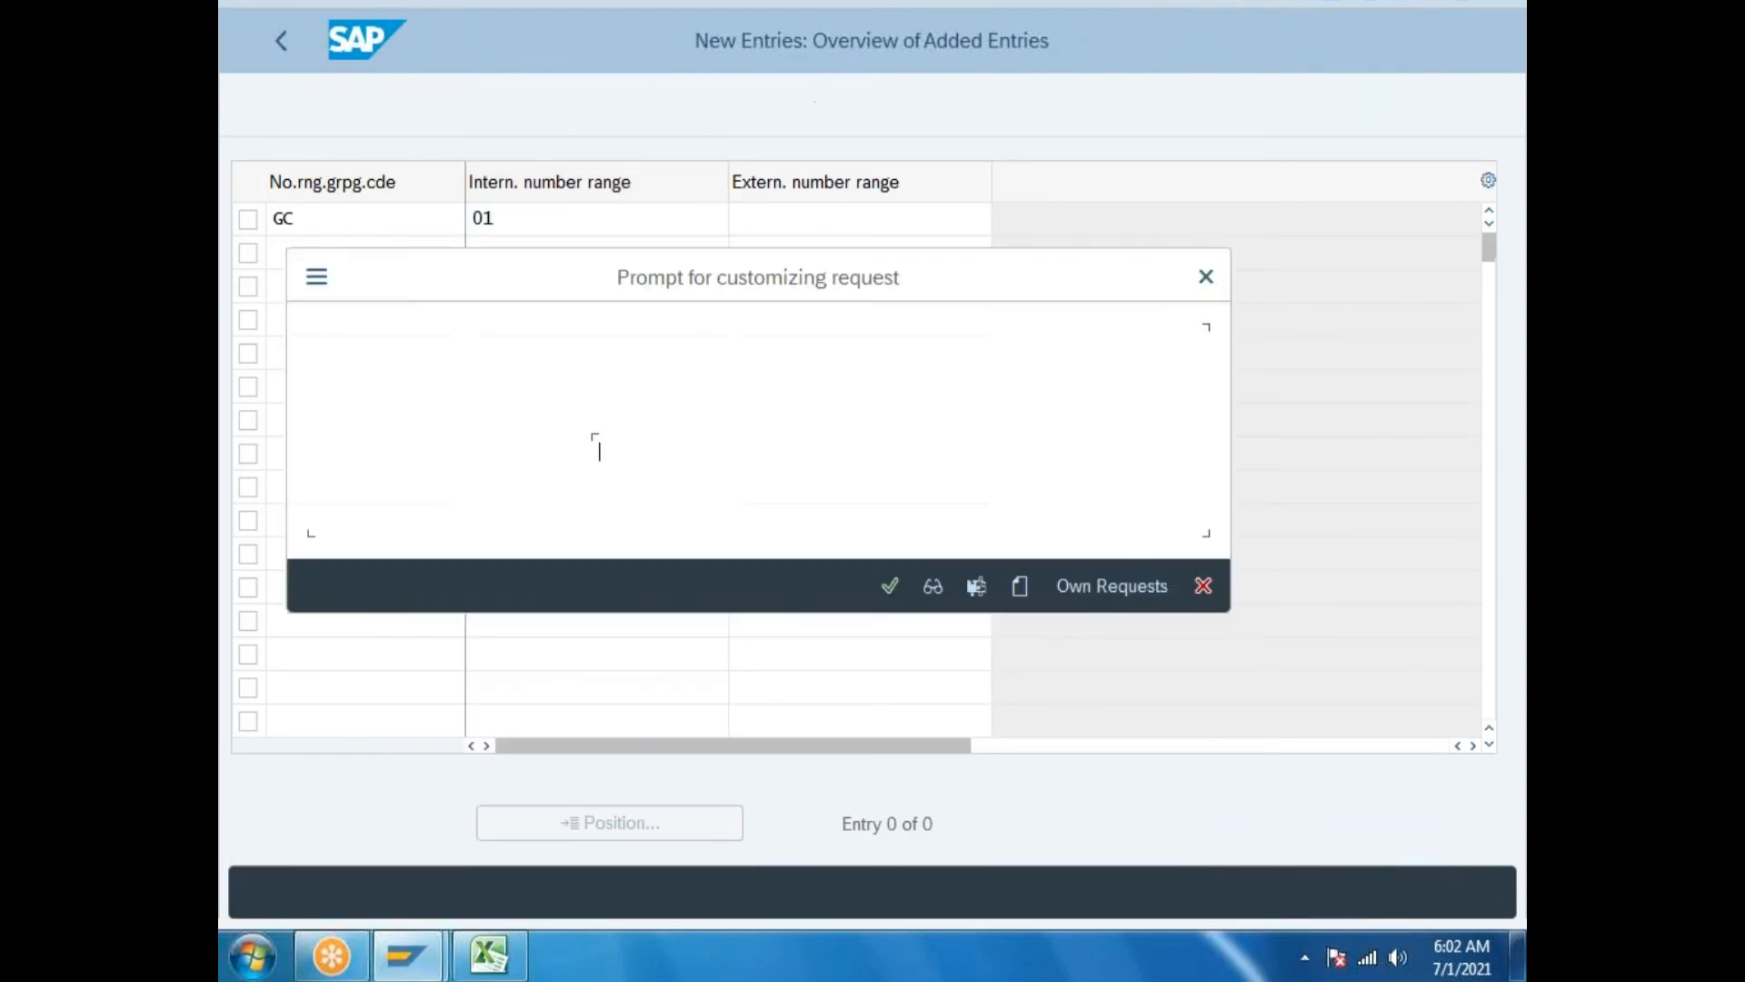
left_click(1020, 586)
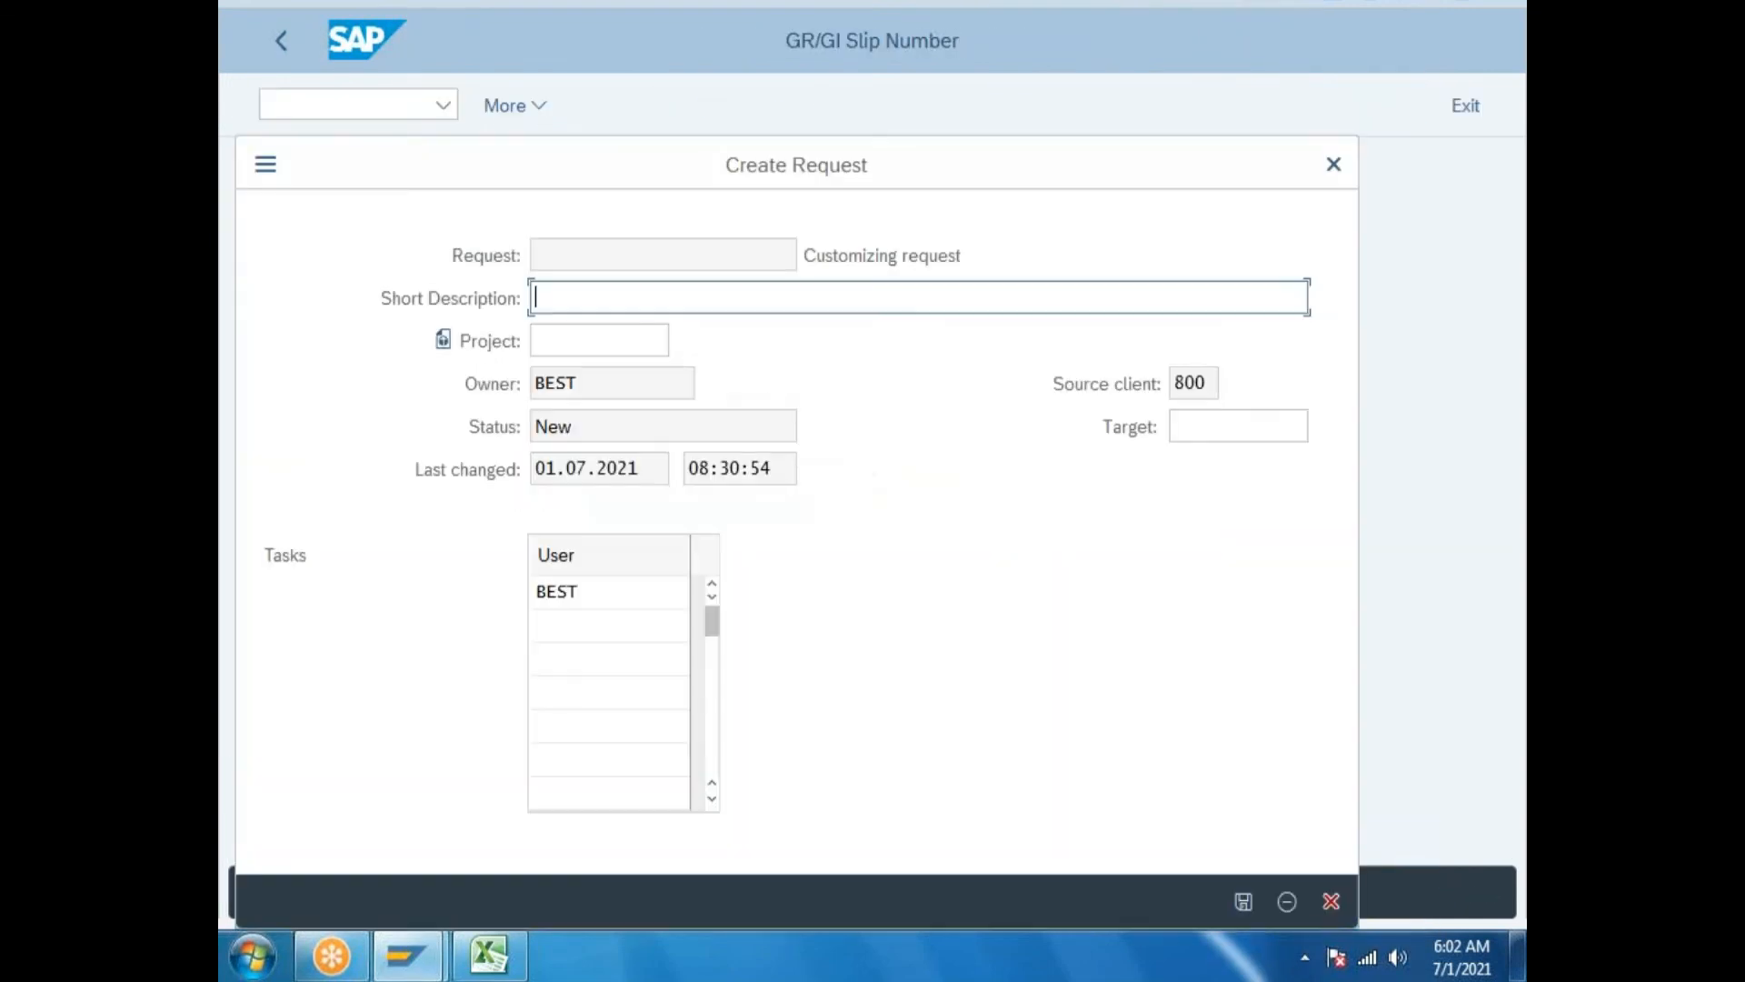
type("Assign number ranges to gro")
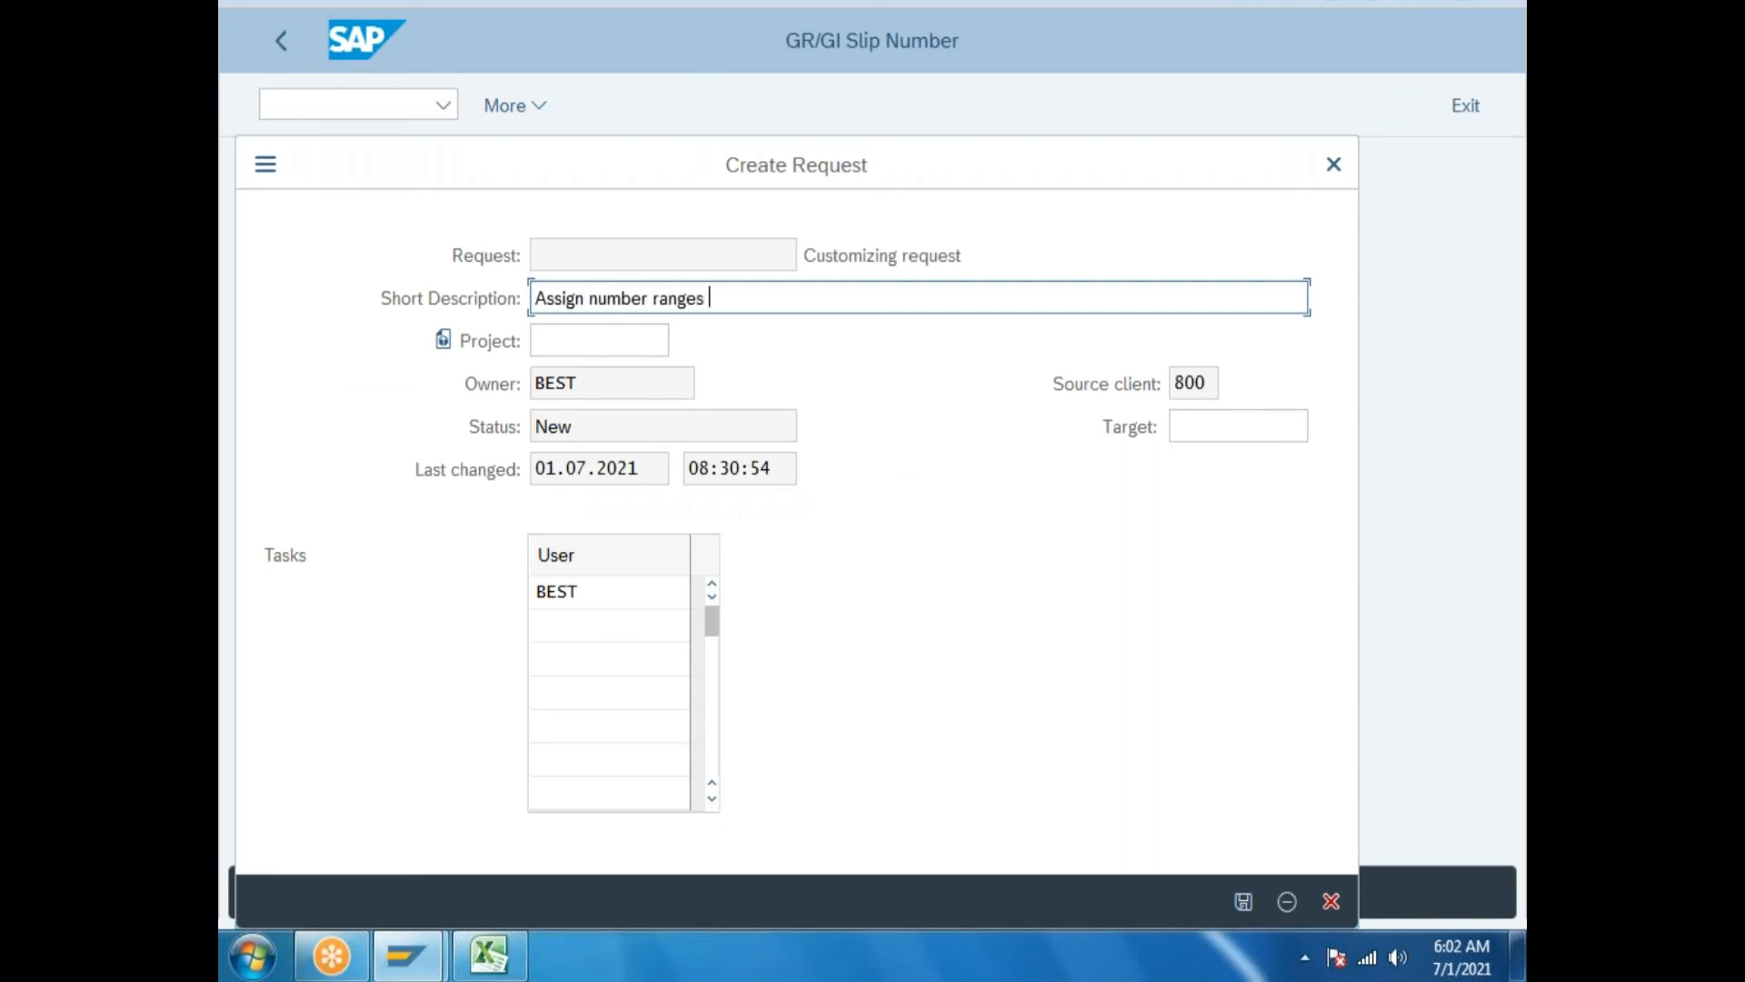
type("ing code")
left_click(1243, 900)
Paste request number S4HK901678 into Excel cell I232.
key("ctrl+c")
left_click(513, 961)
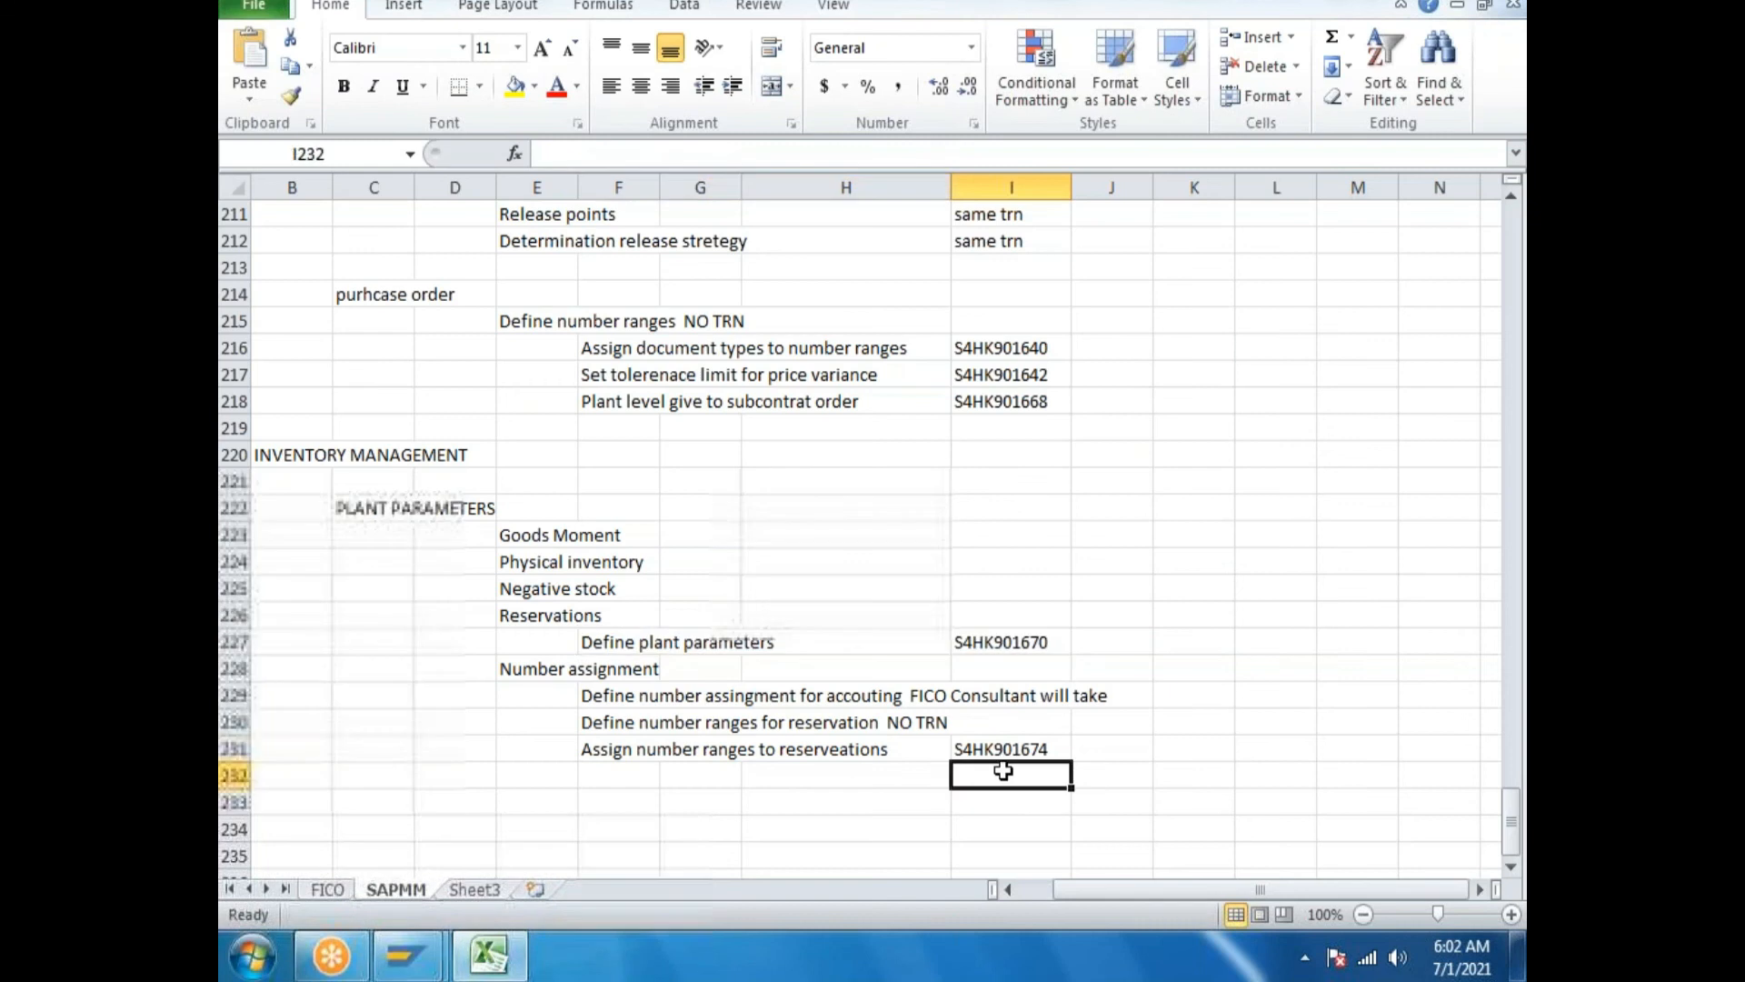
left_click(978, 773)
key("ctrl+v")
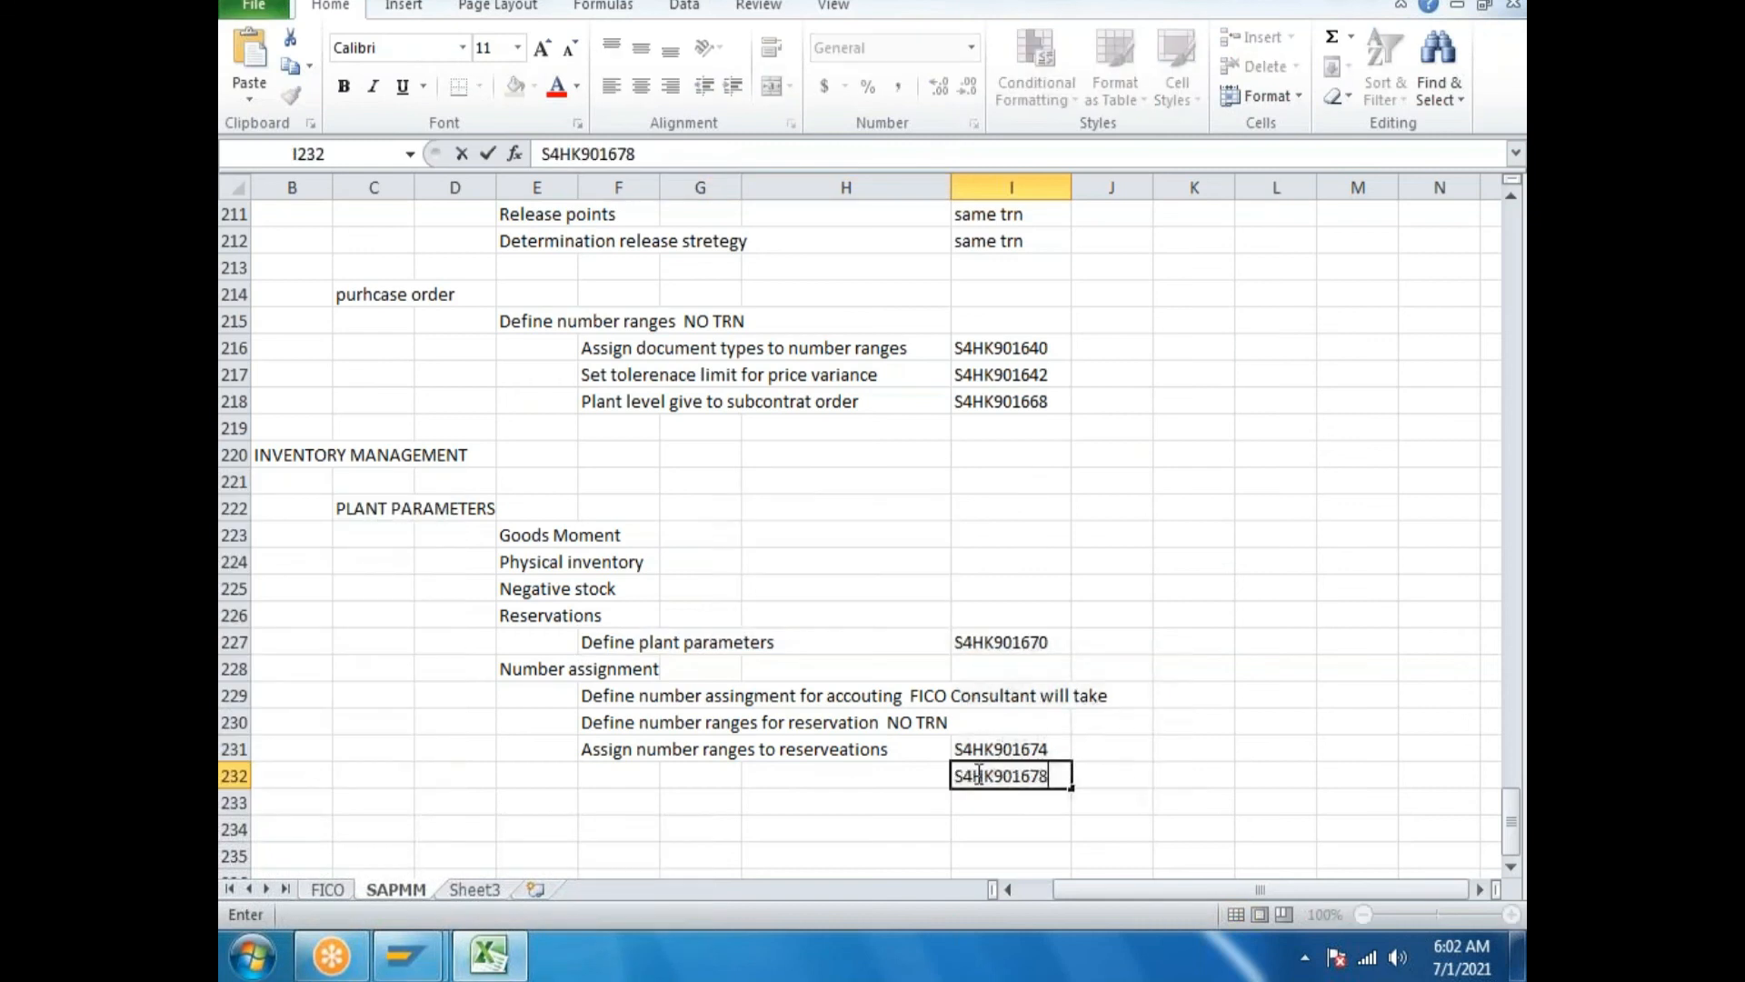
Log the description 'Assign number ranges to grouping code' in cell F232, then minimize Excel.
left_click(596, 777)
left_click(406, 954)
left_click_drag(914, 496, 319, 451)
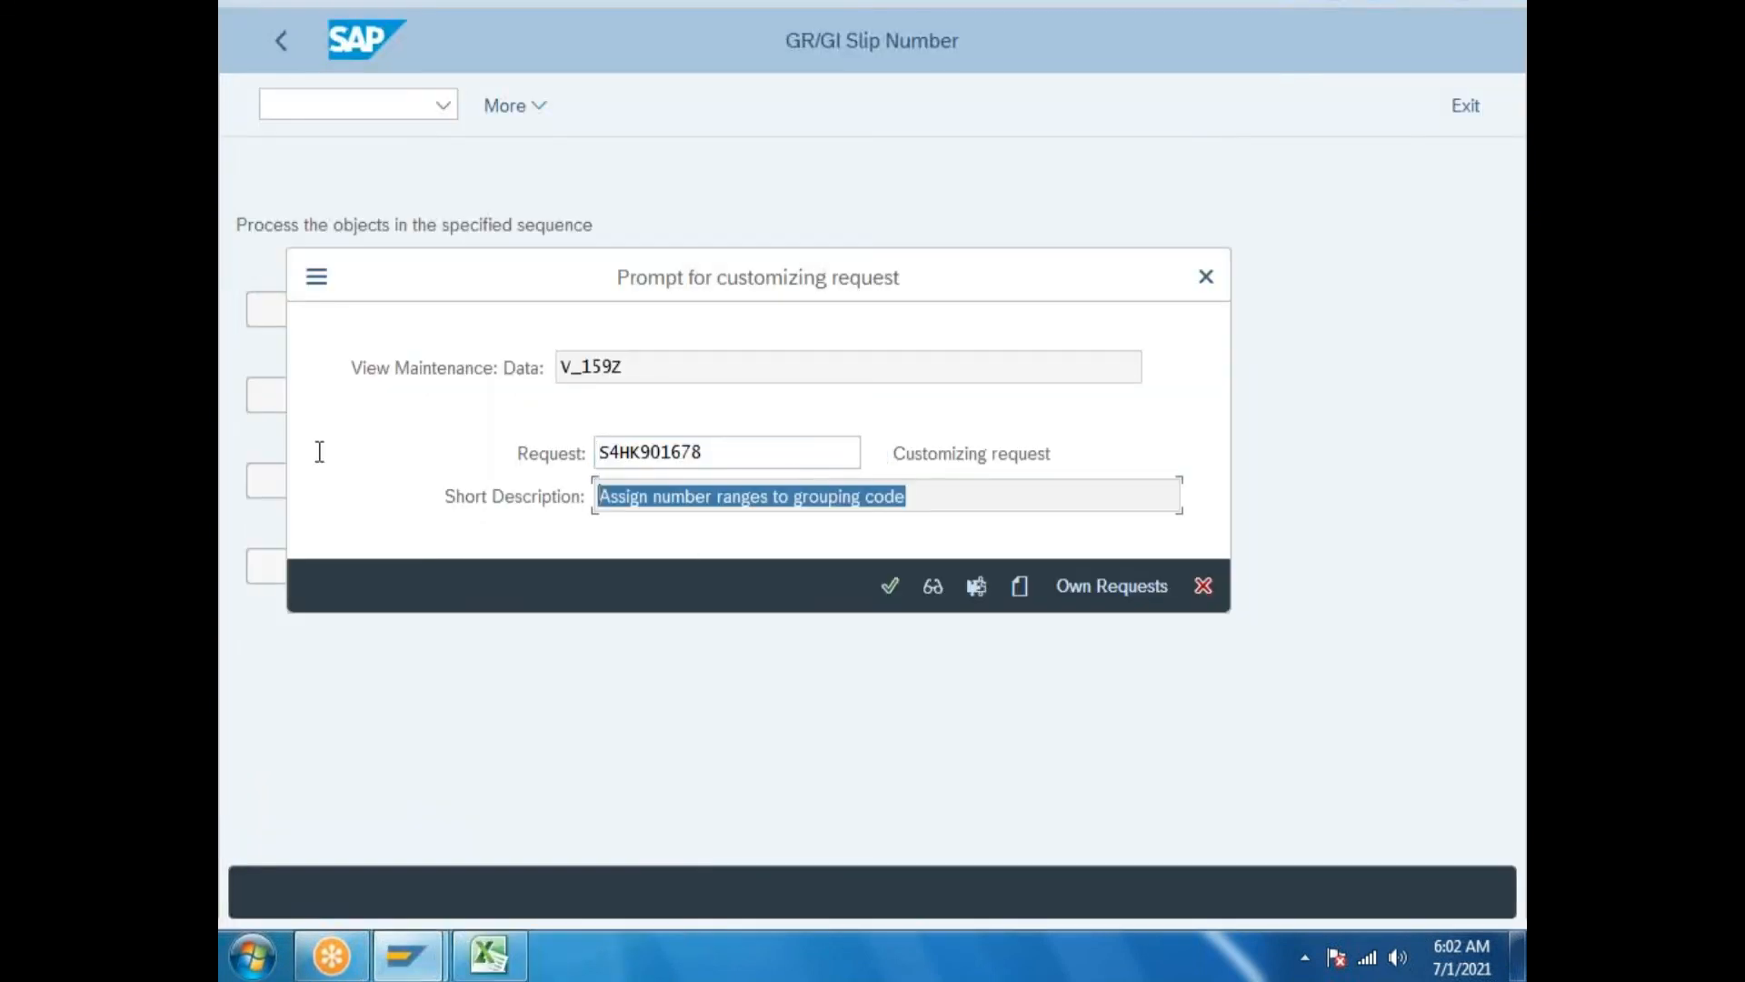
left_click(491, 953)
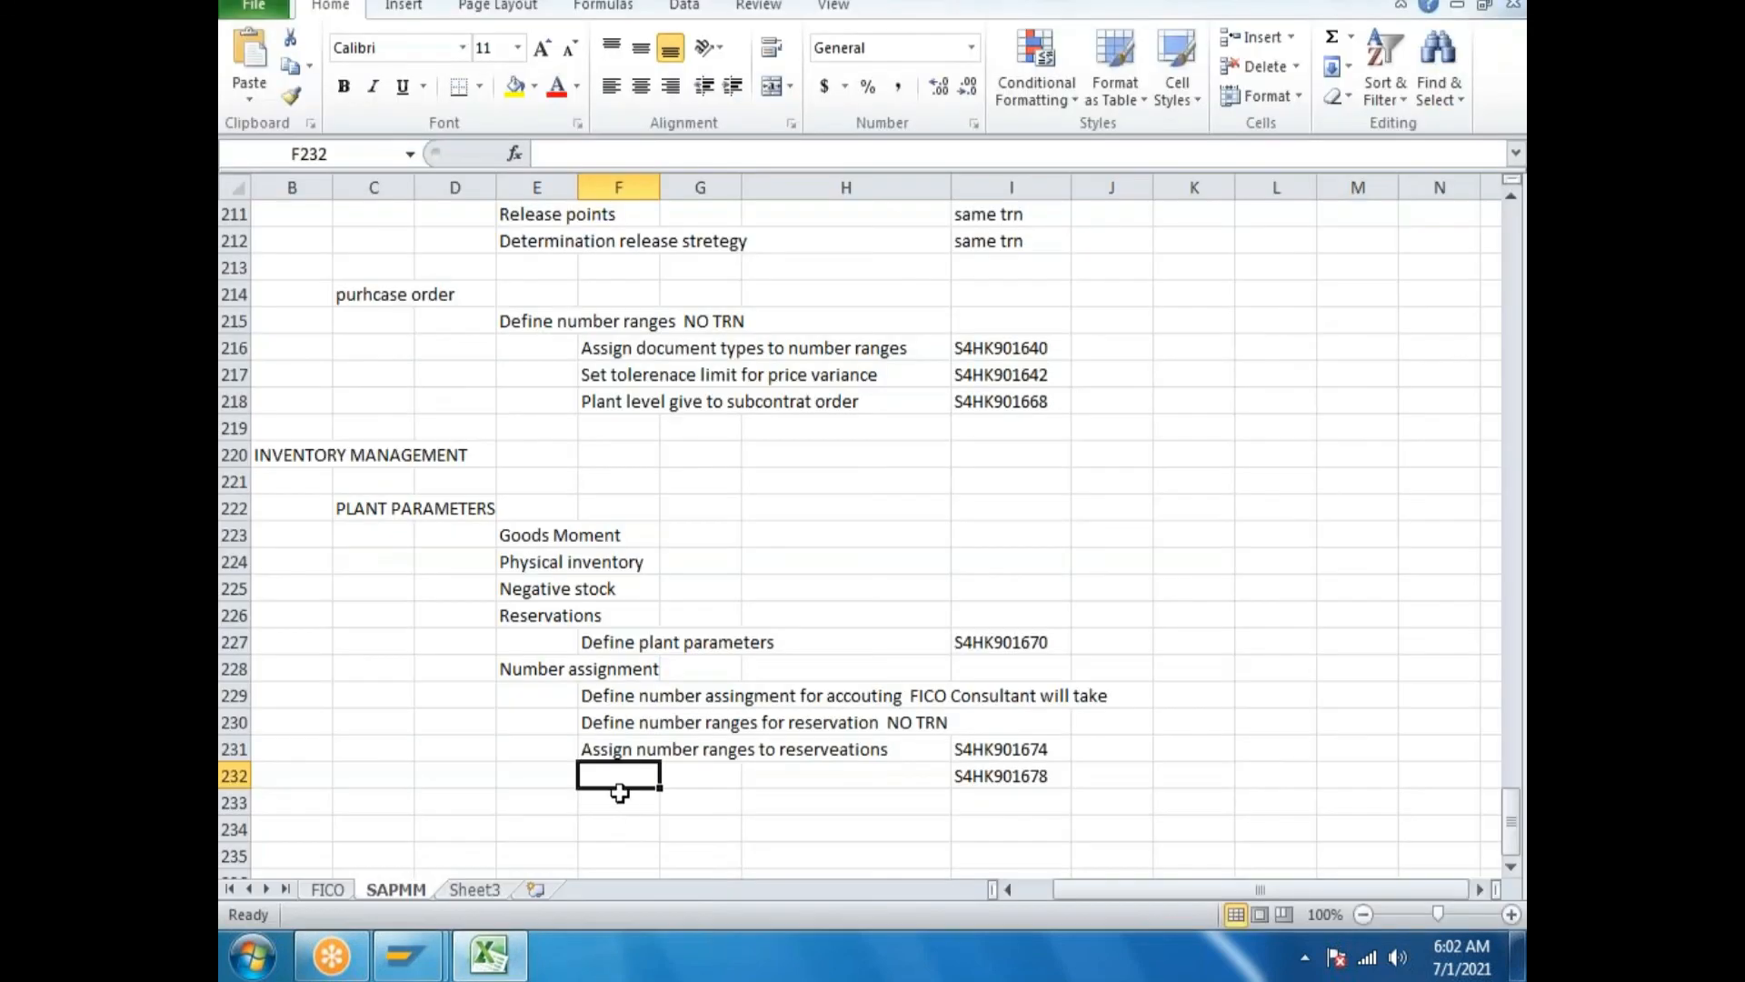
key("ctrl+v")
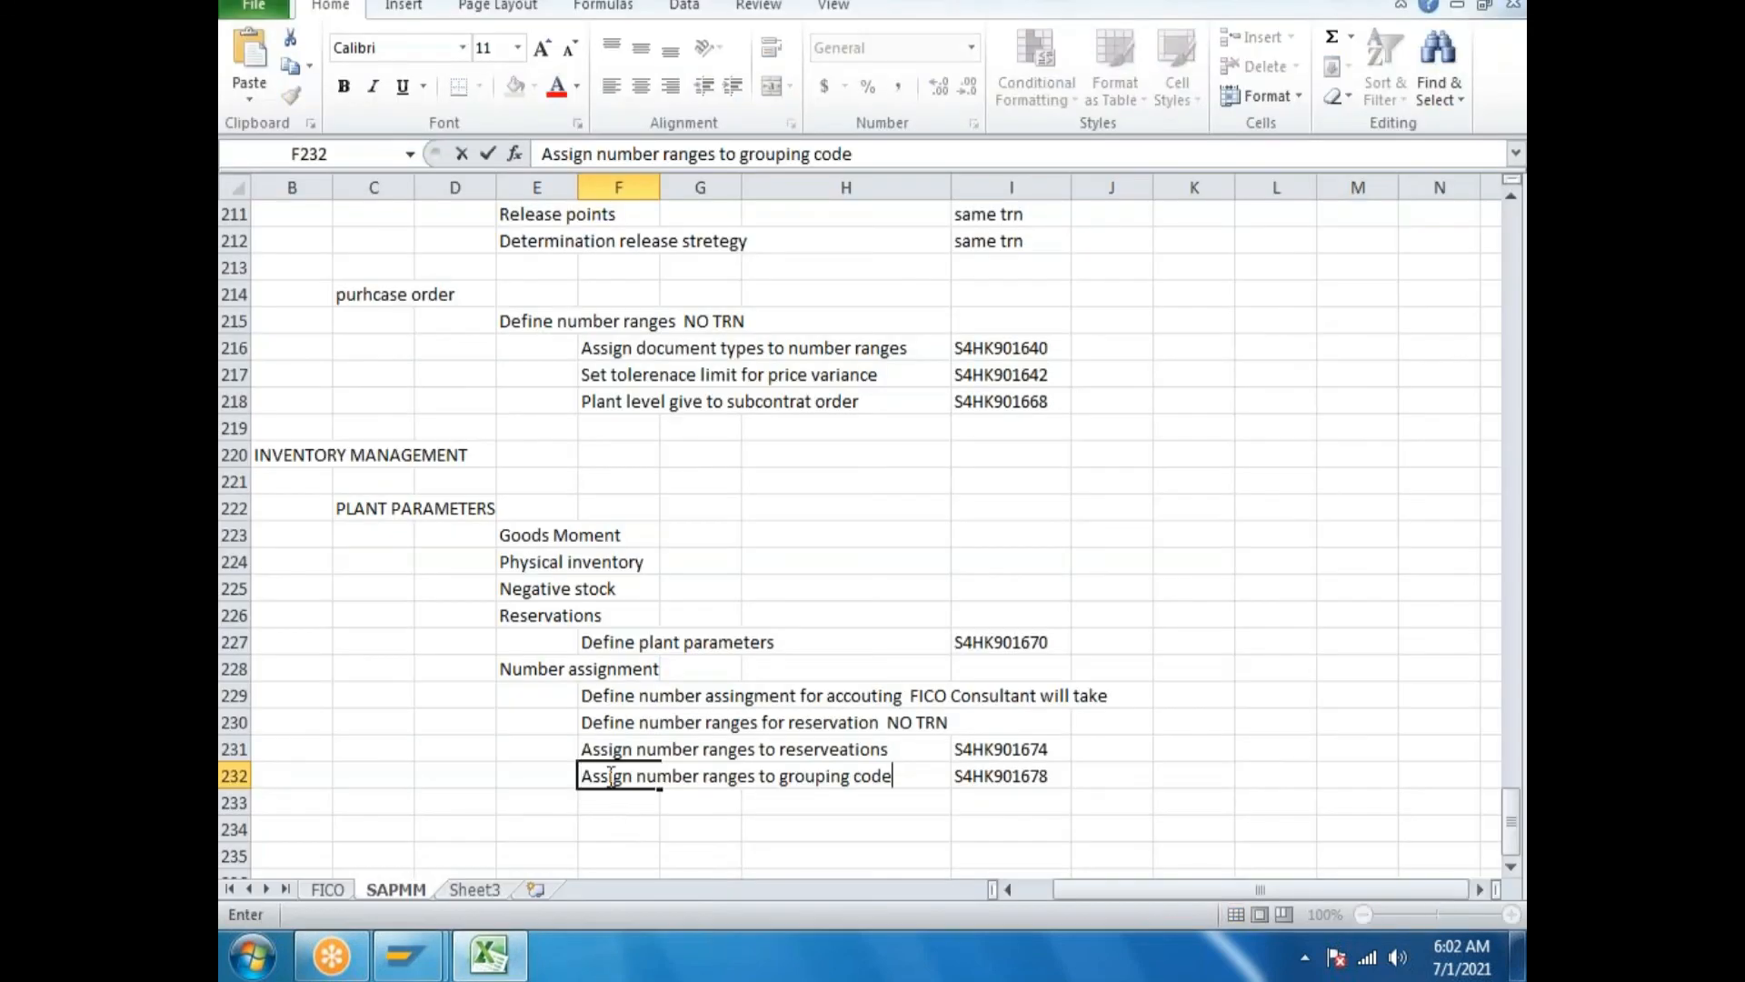
left_click(491, 952)
Confirm the request, recheck plant and grouping code settings, then open plant/storage location assignments.
left_click(890, 585)
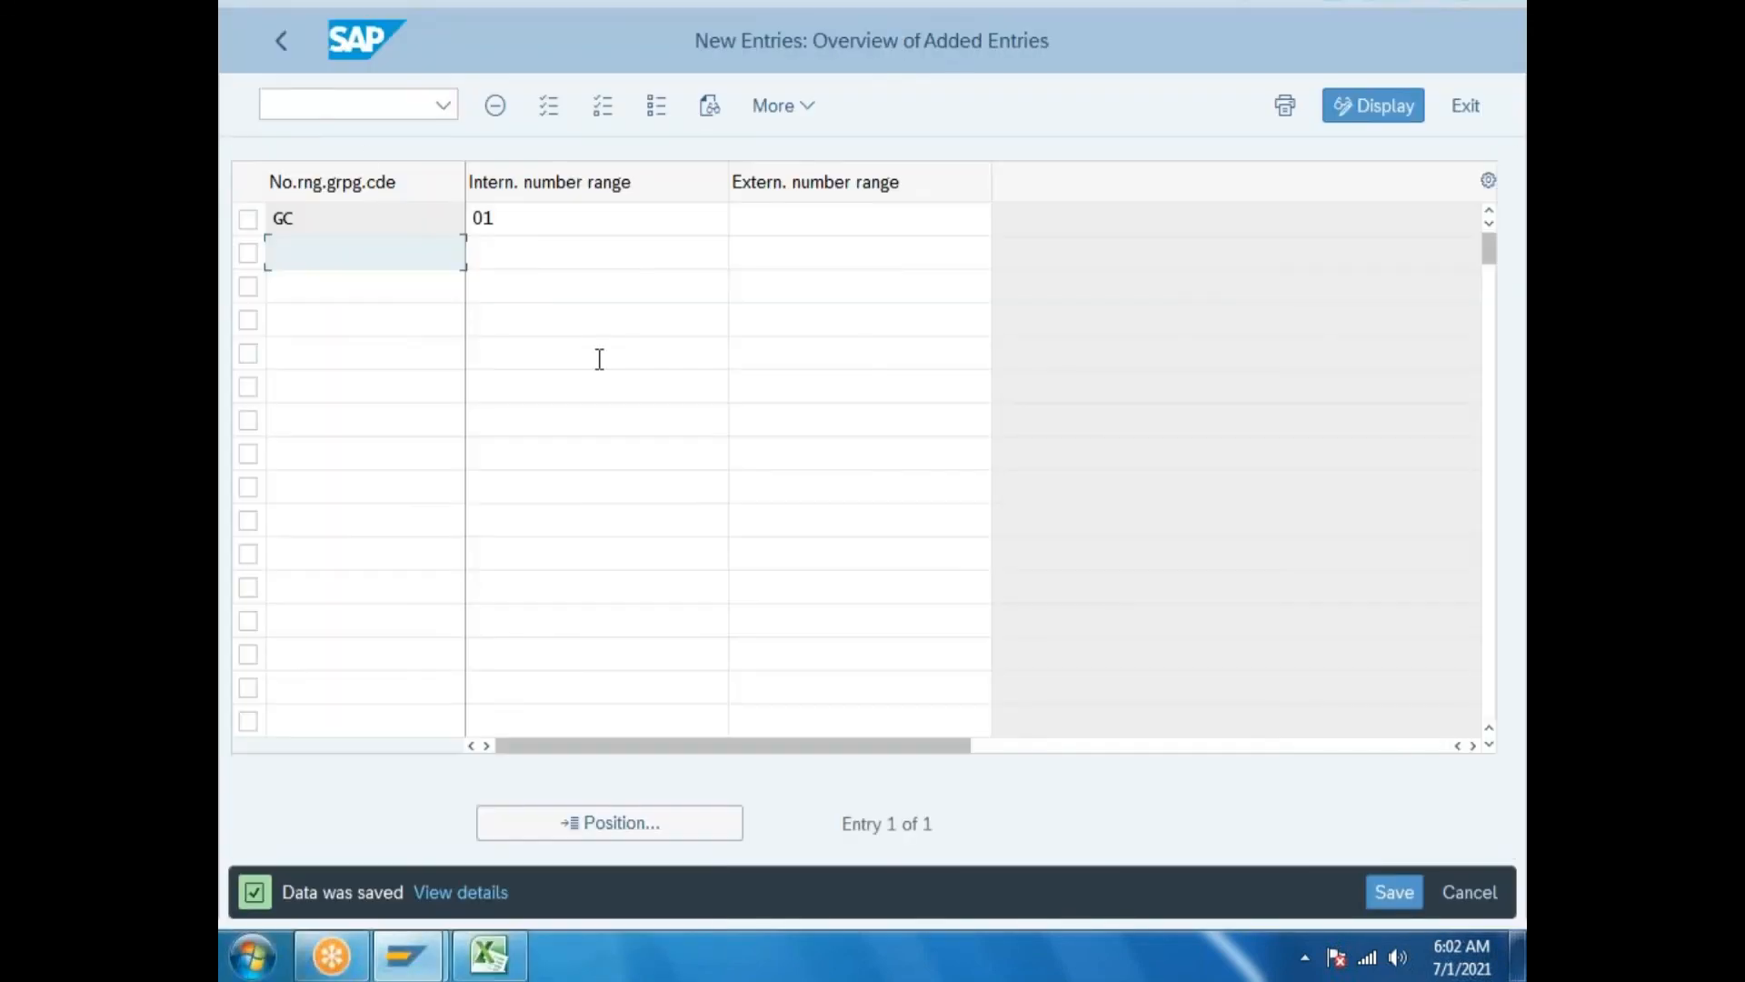
left_click(287, 38)
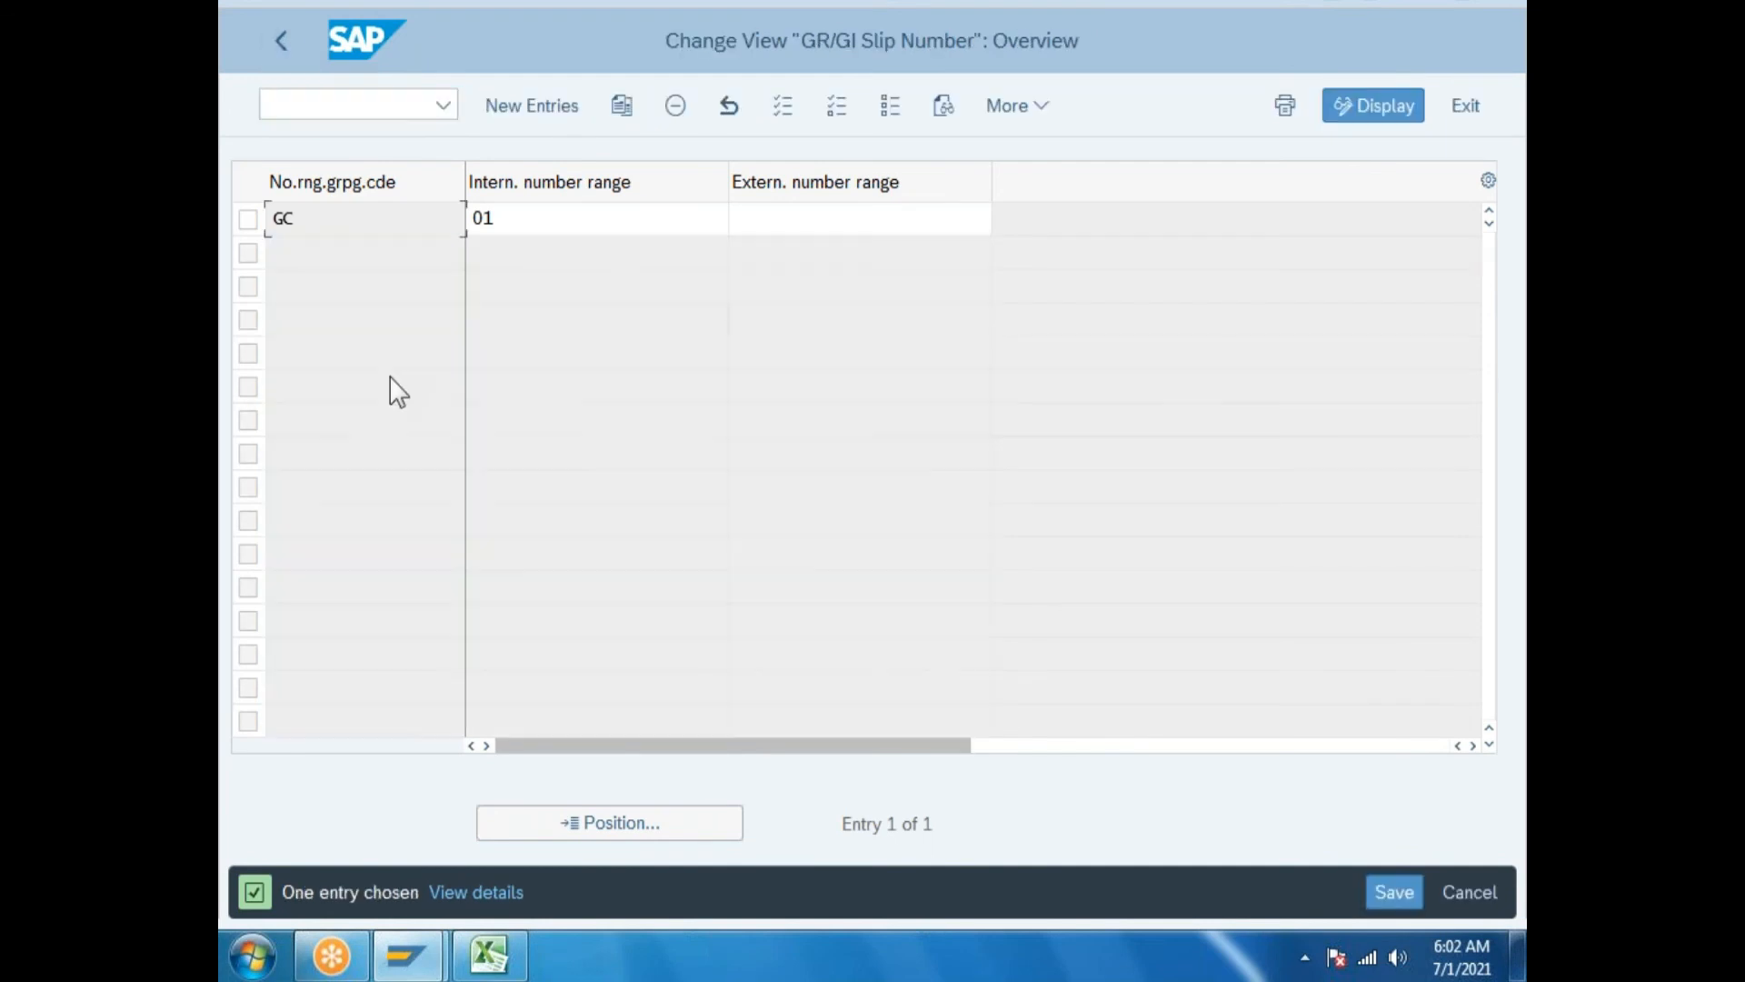
left_click(281, 40)
left_click(428, 320)
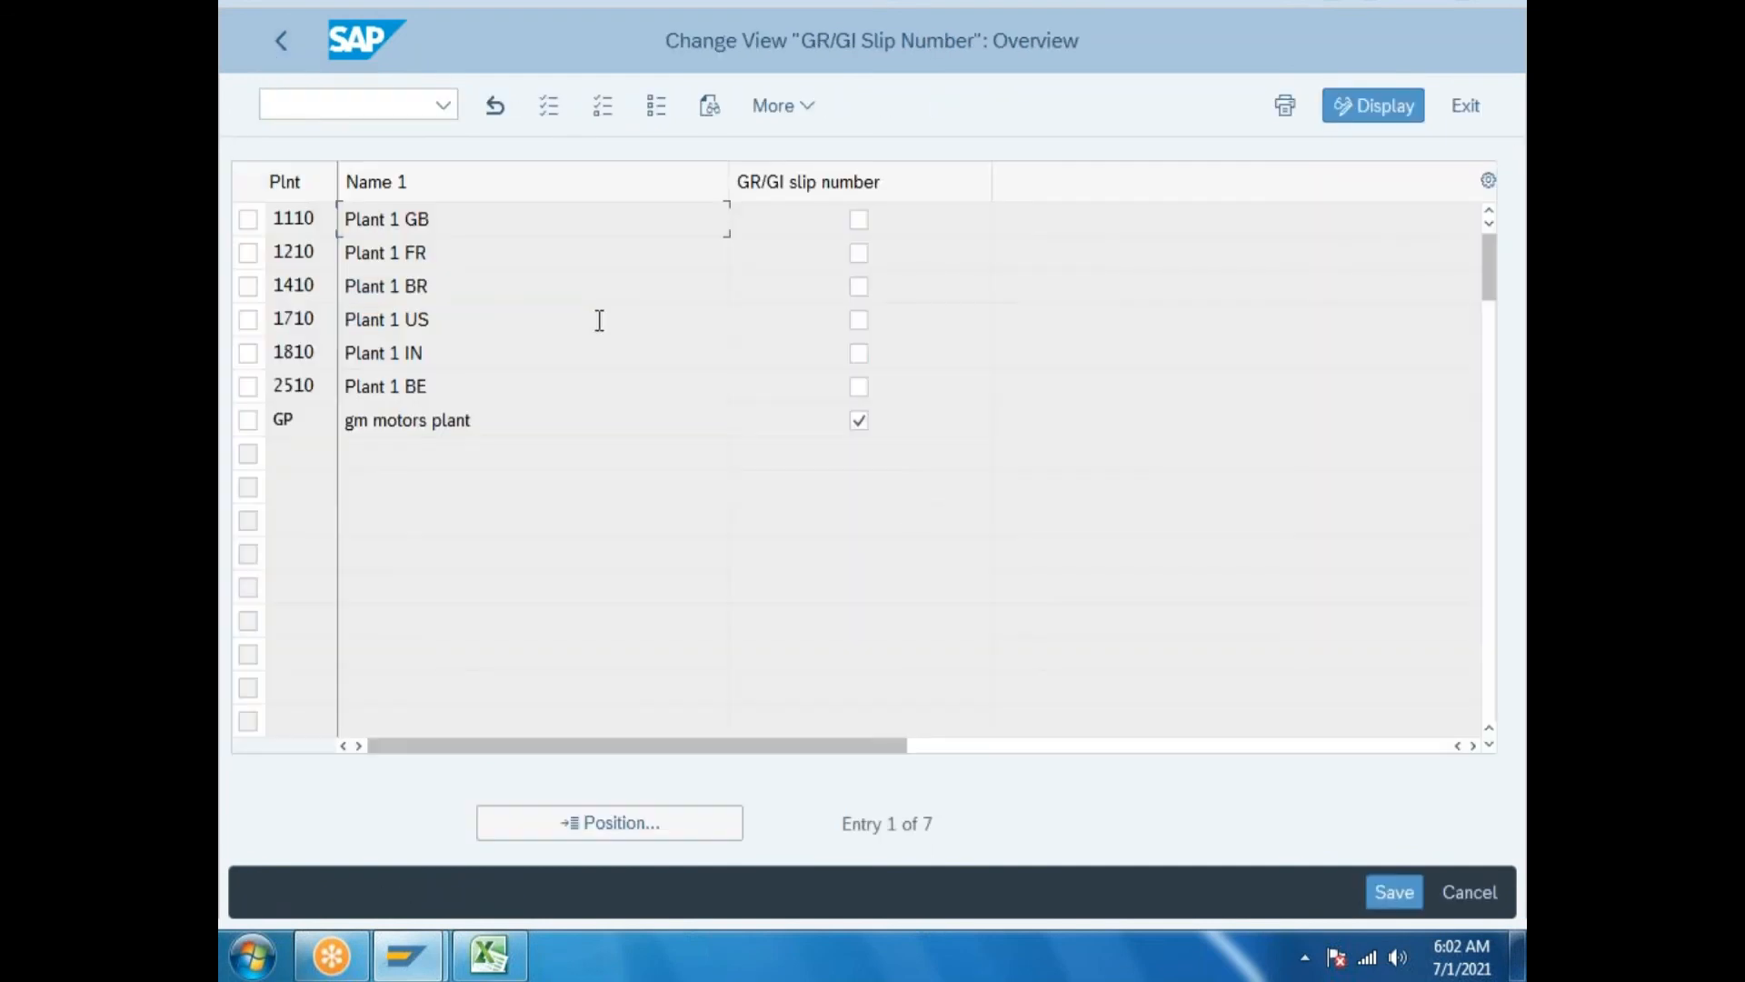
left_click(274, 44)
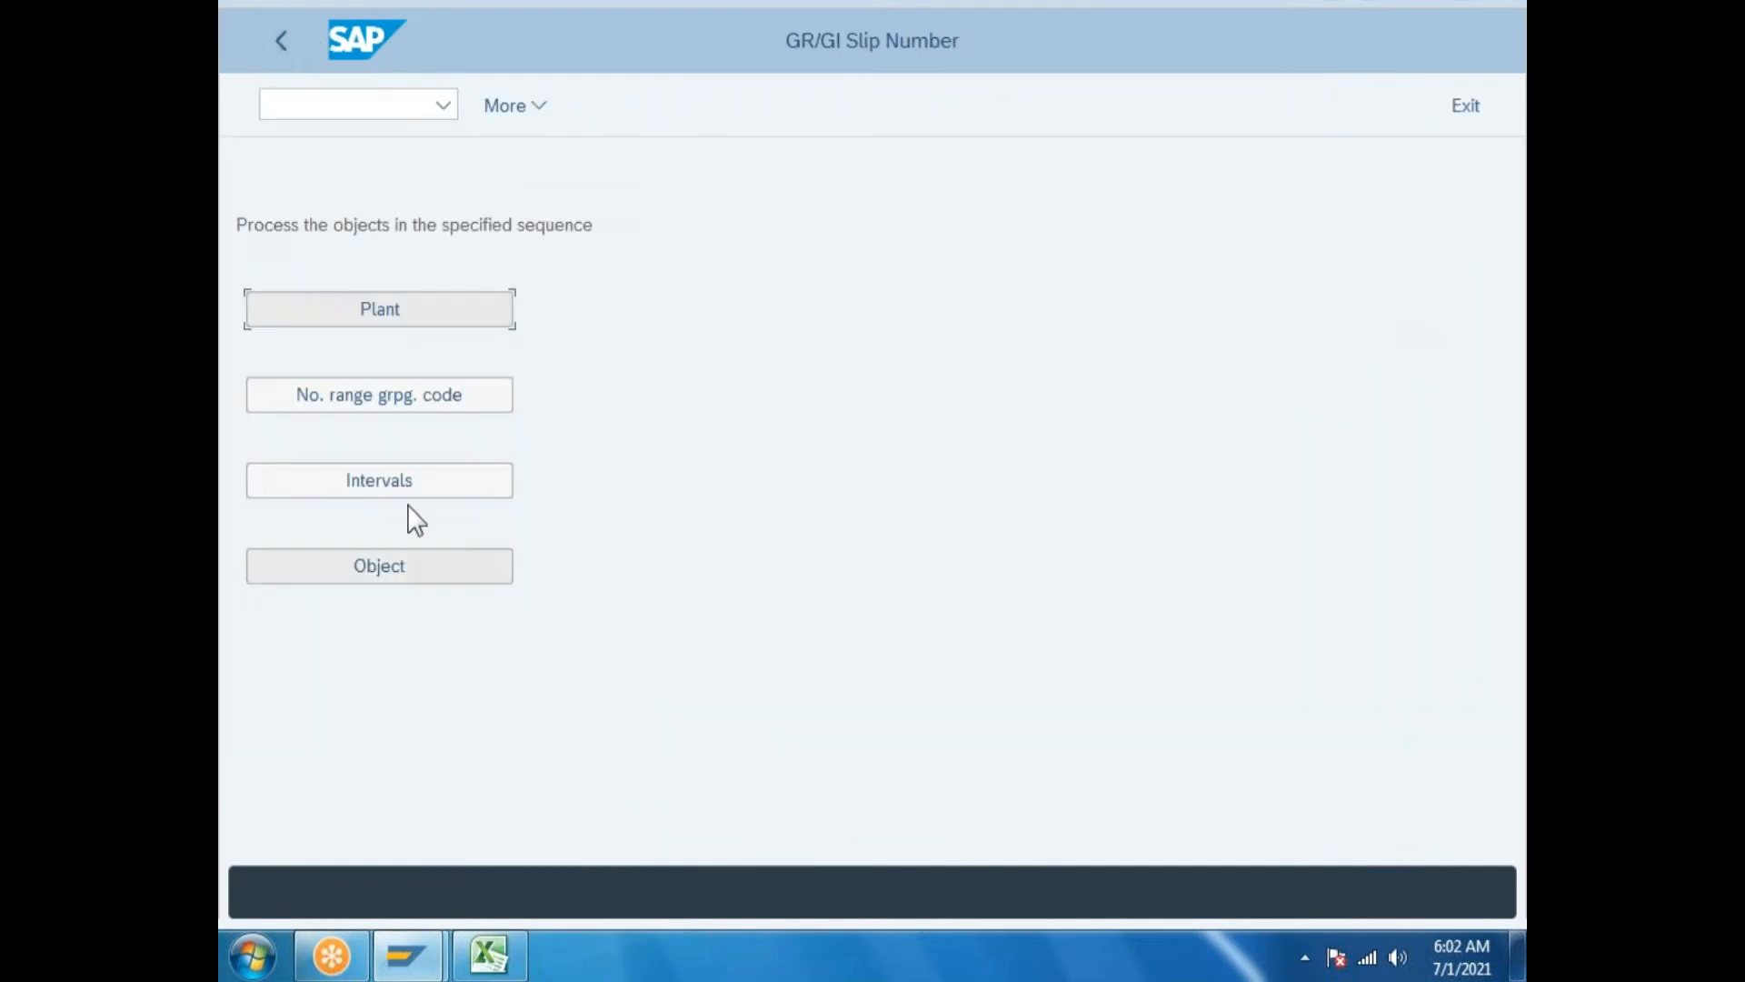
left_click(411, 407)
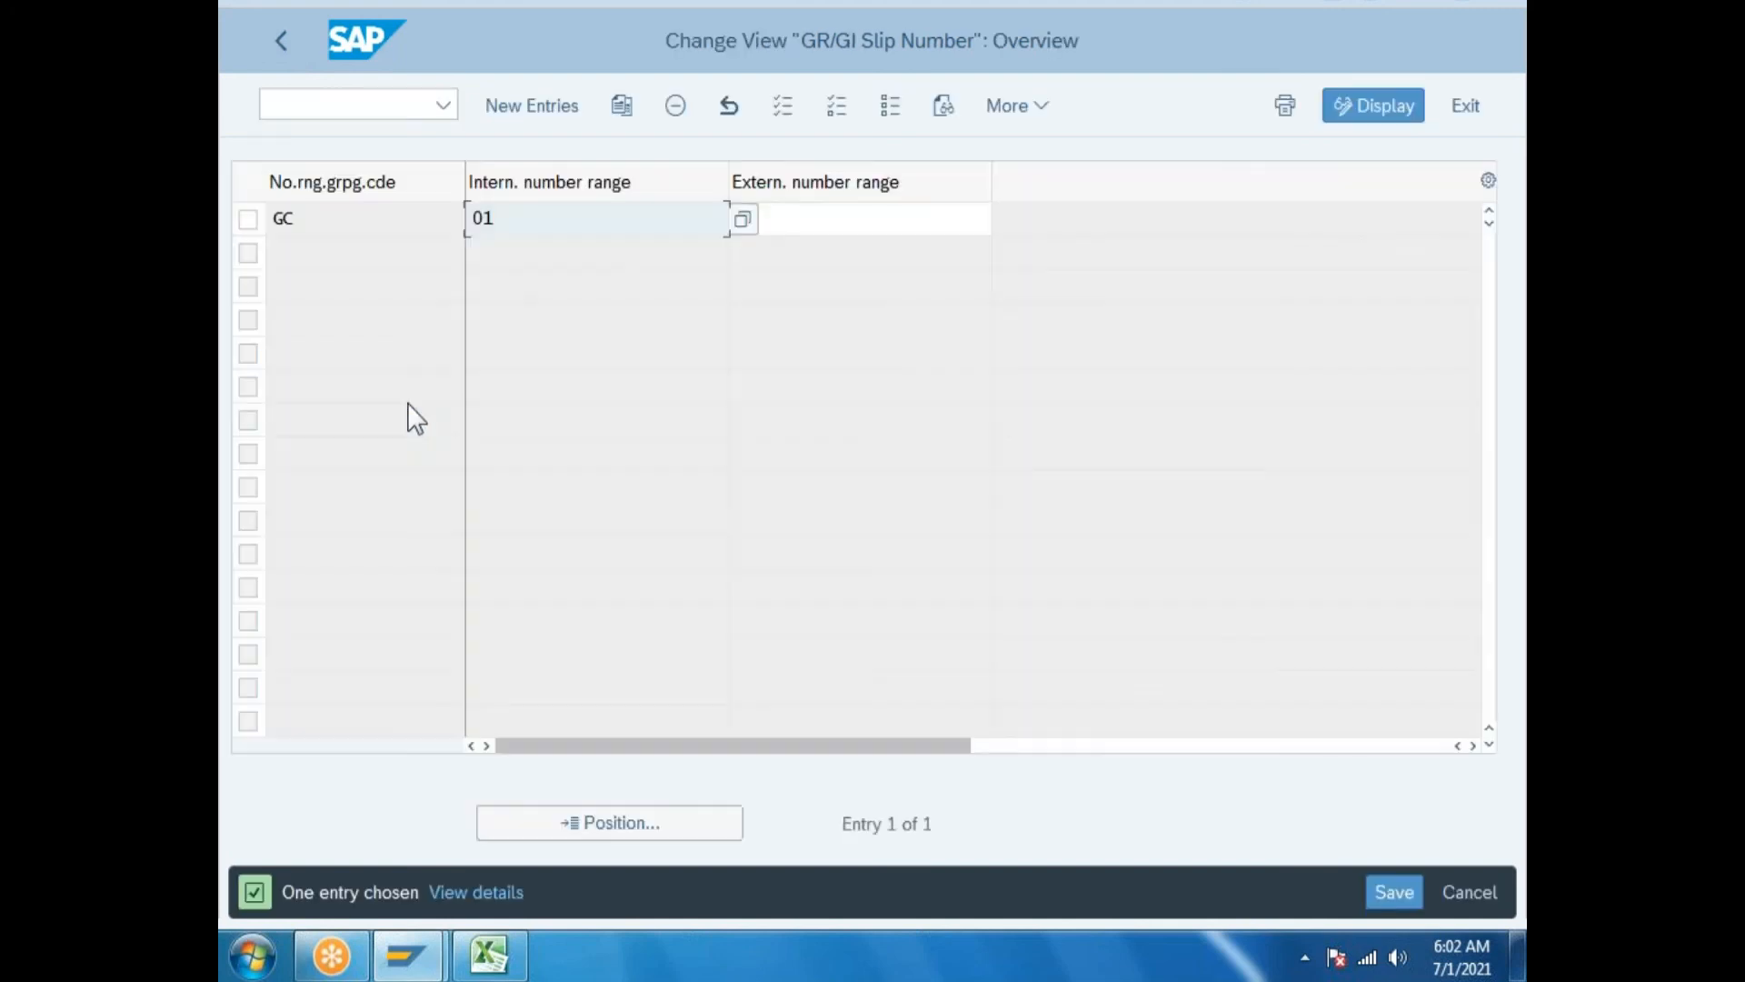
left_click(275, 36)
left_click(389, 564)
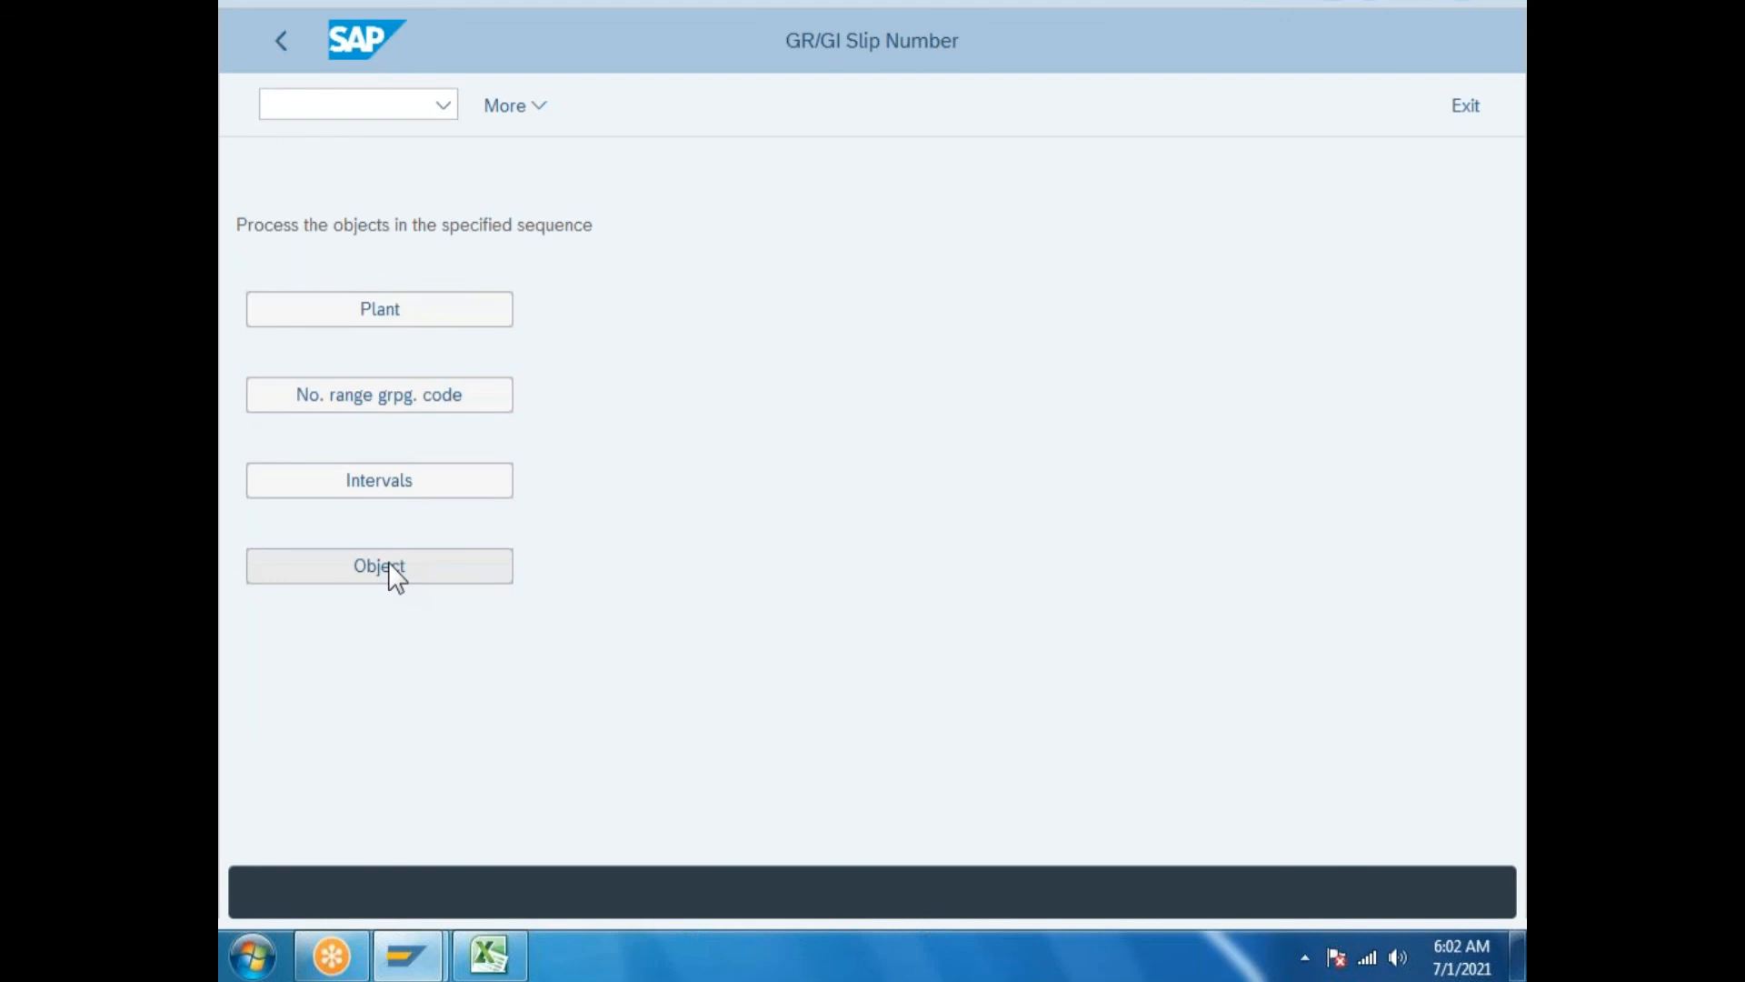
Add three rows for plant GP with storage locations RM, FG and SFG.
left_click(528, 105)
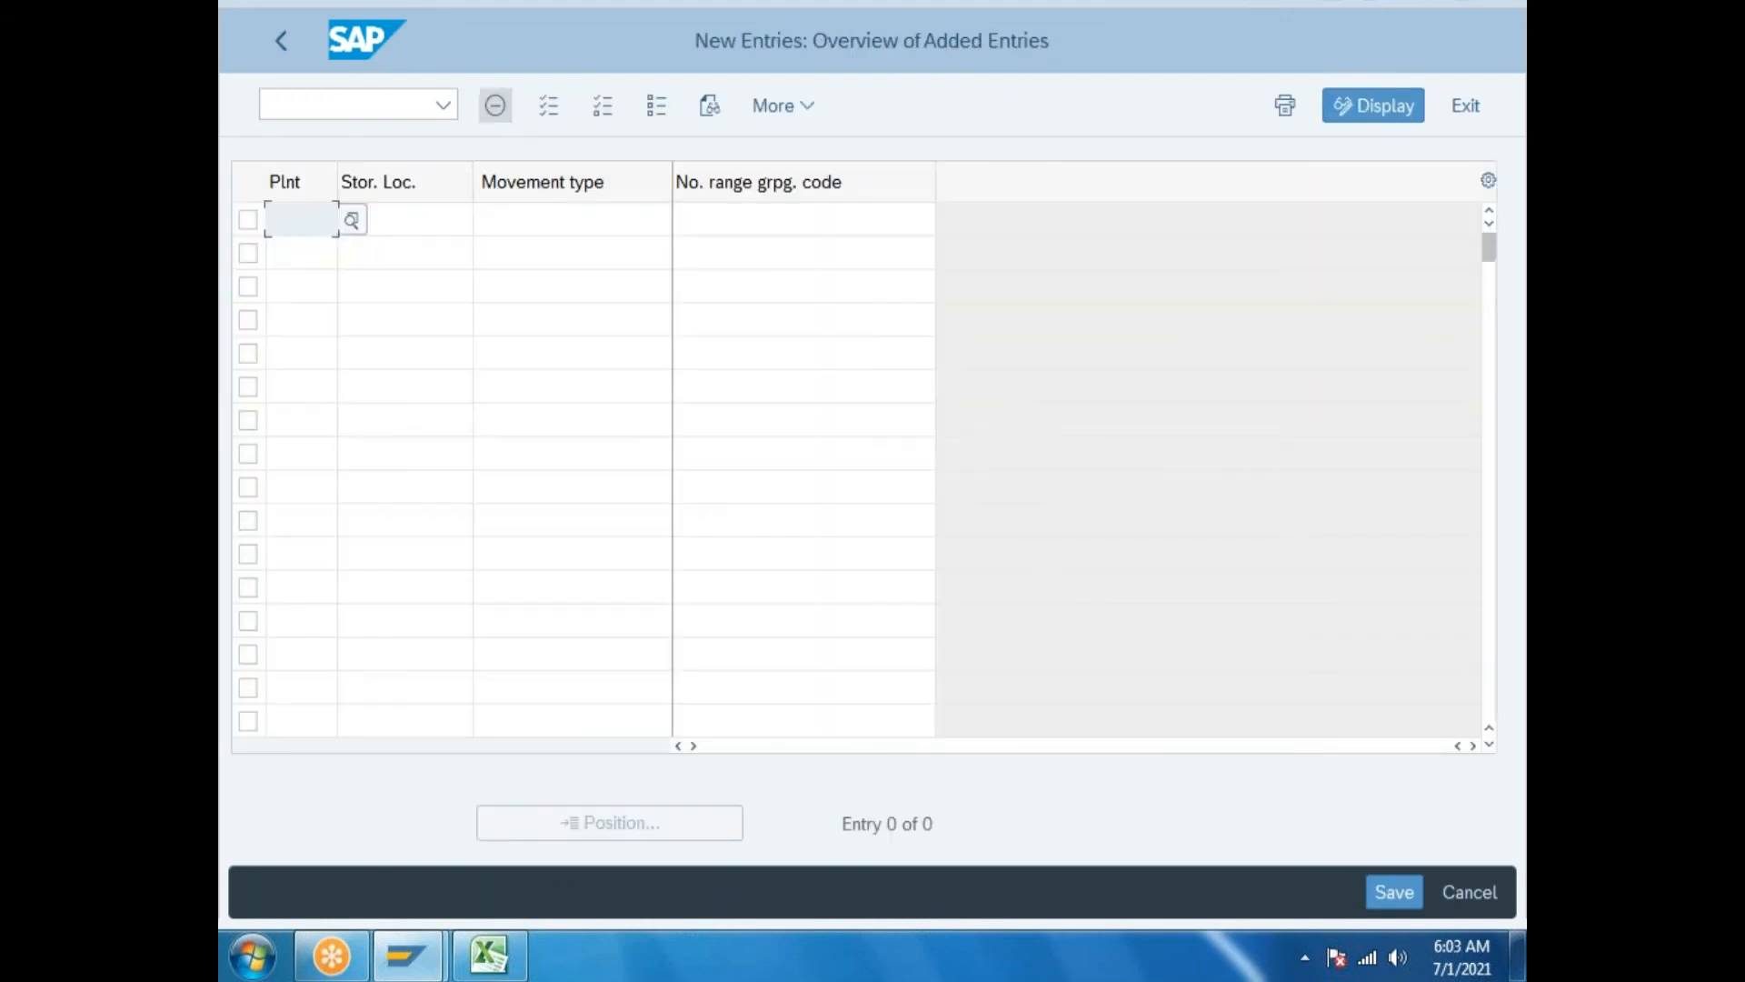
type("gp")
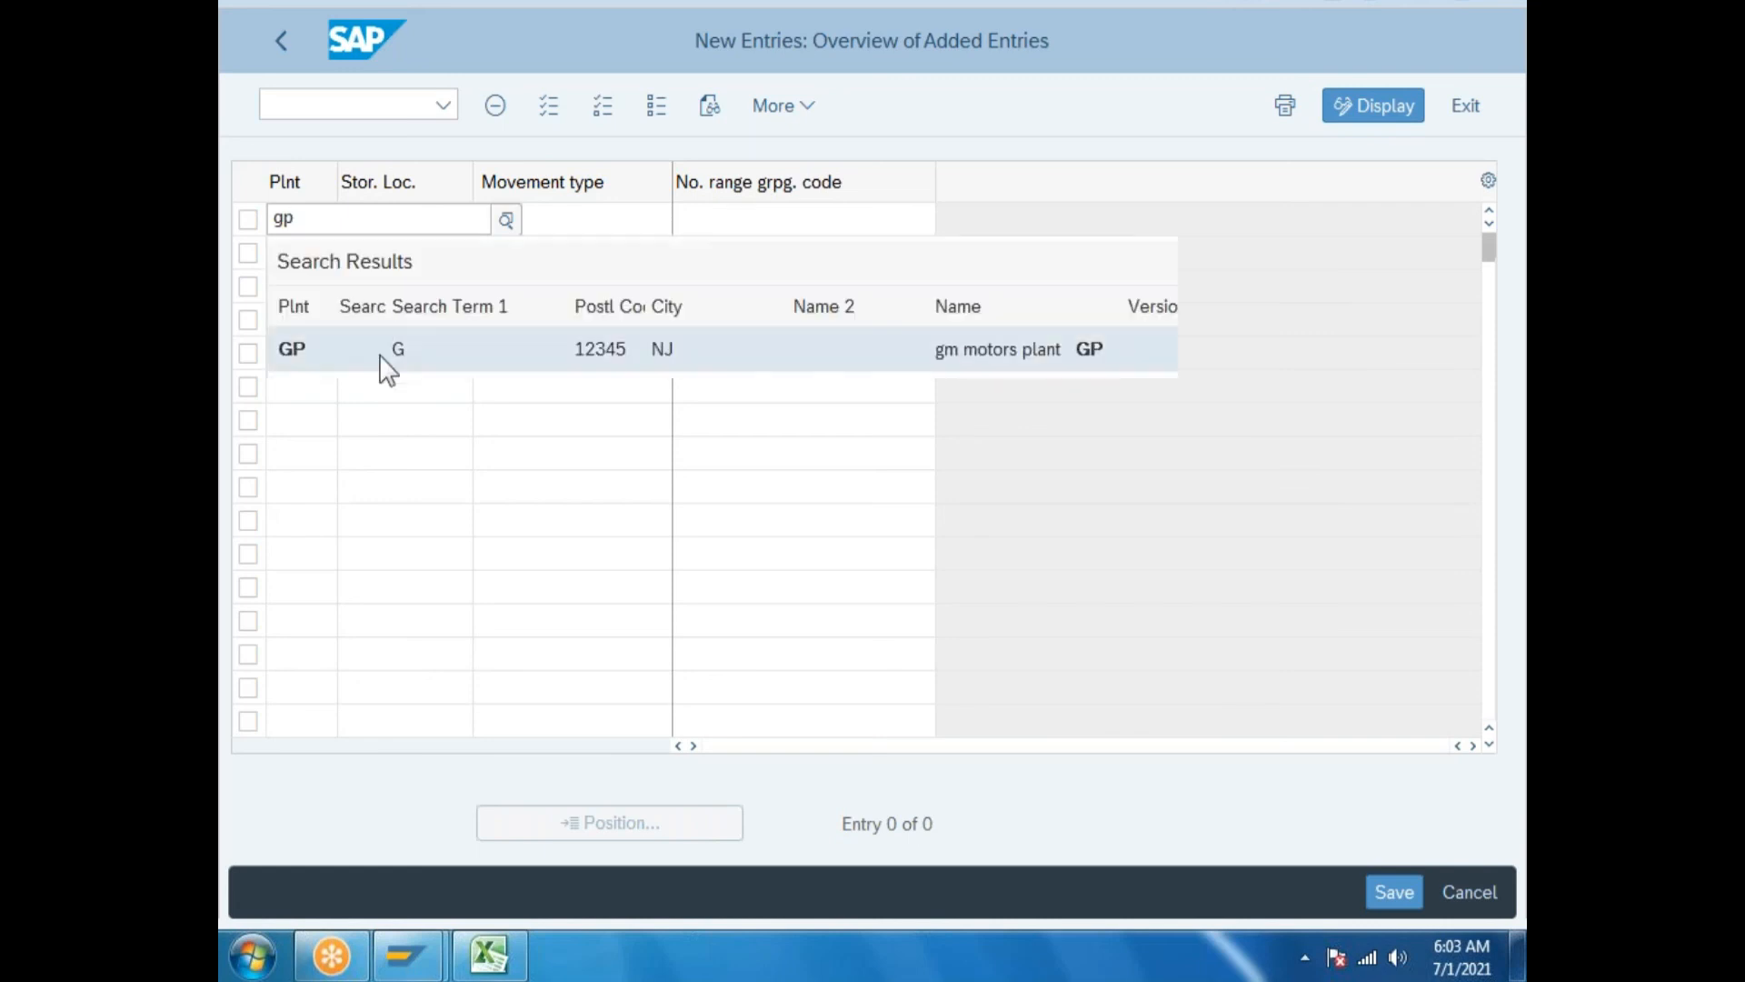
left_click(381, 356)
left_click(415, 216)
type("rm")
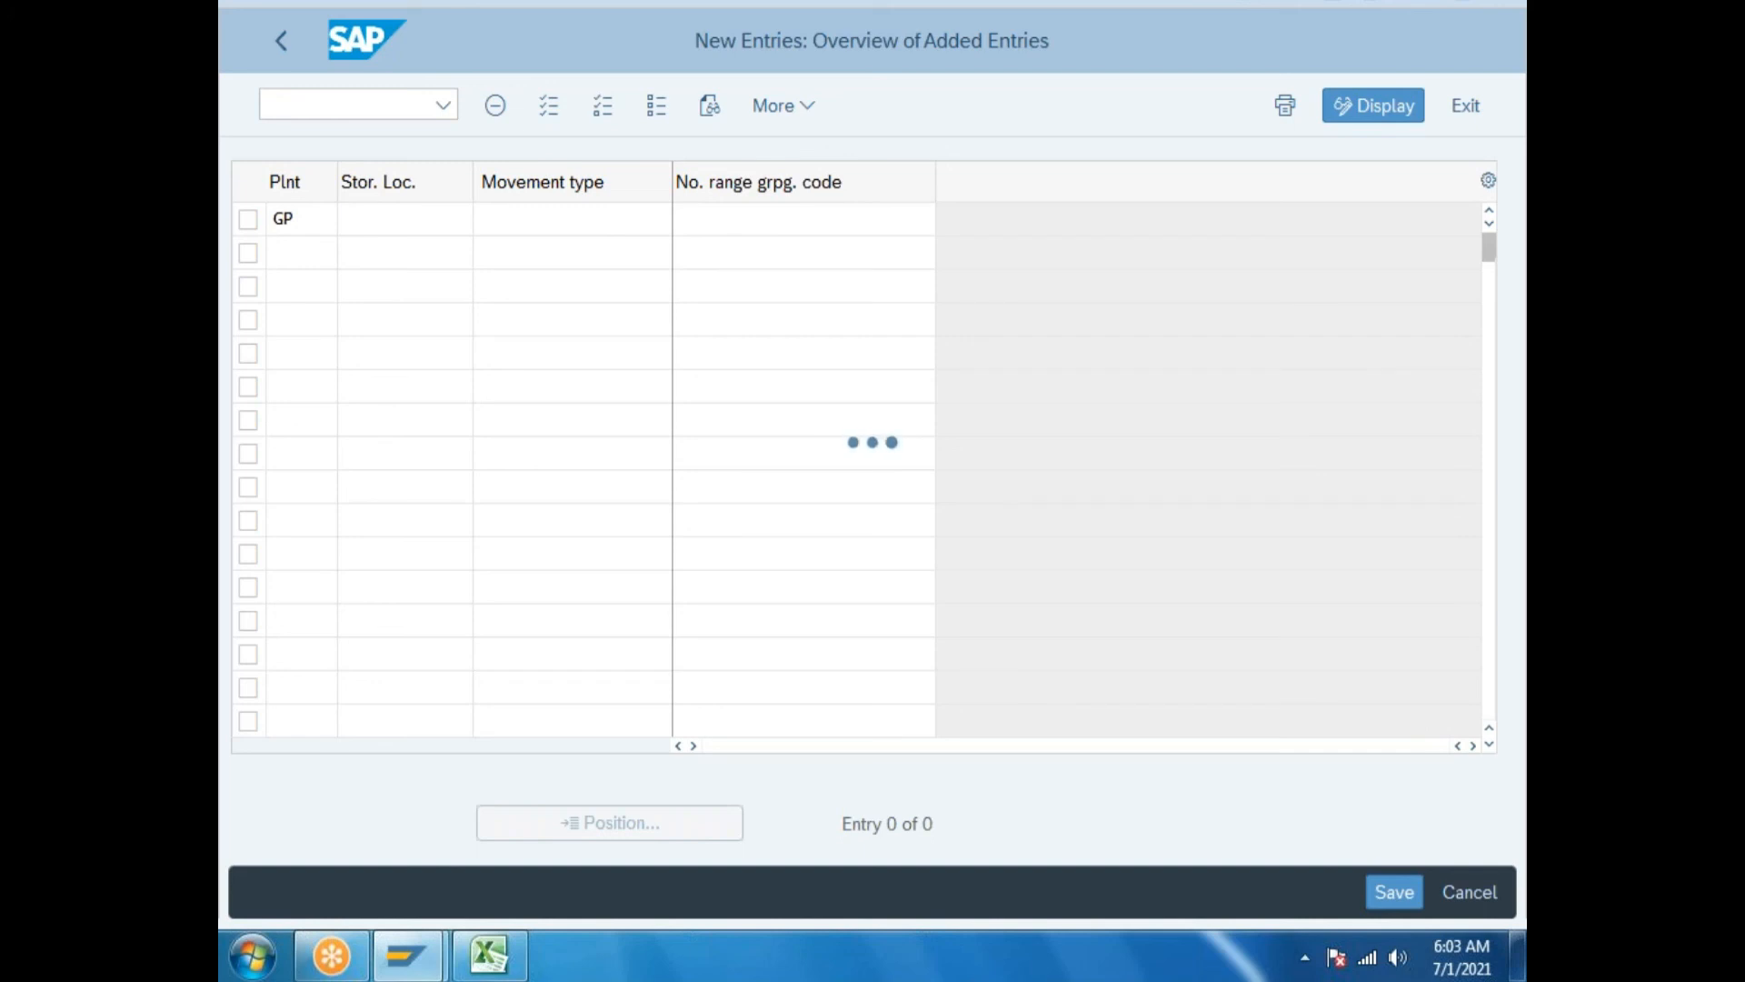
type("rm")
left_click(301, 253)
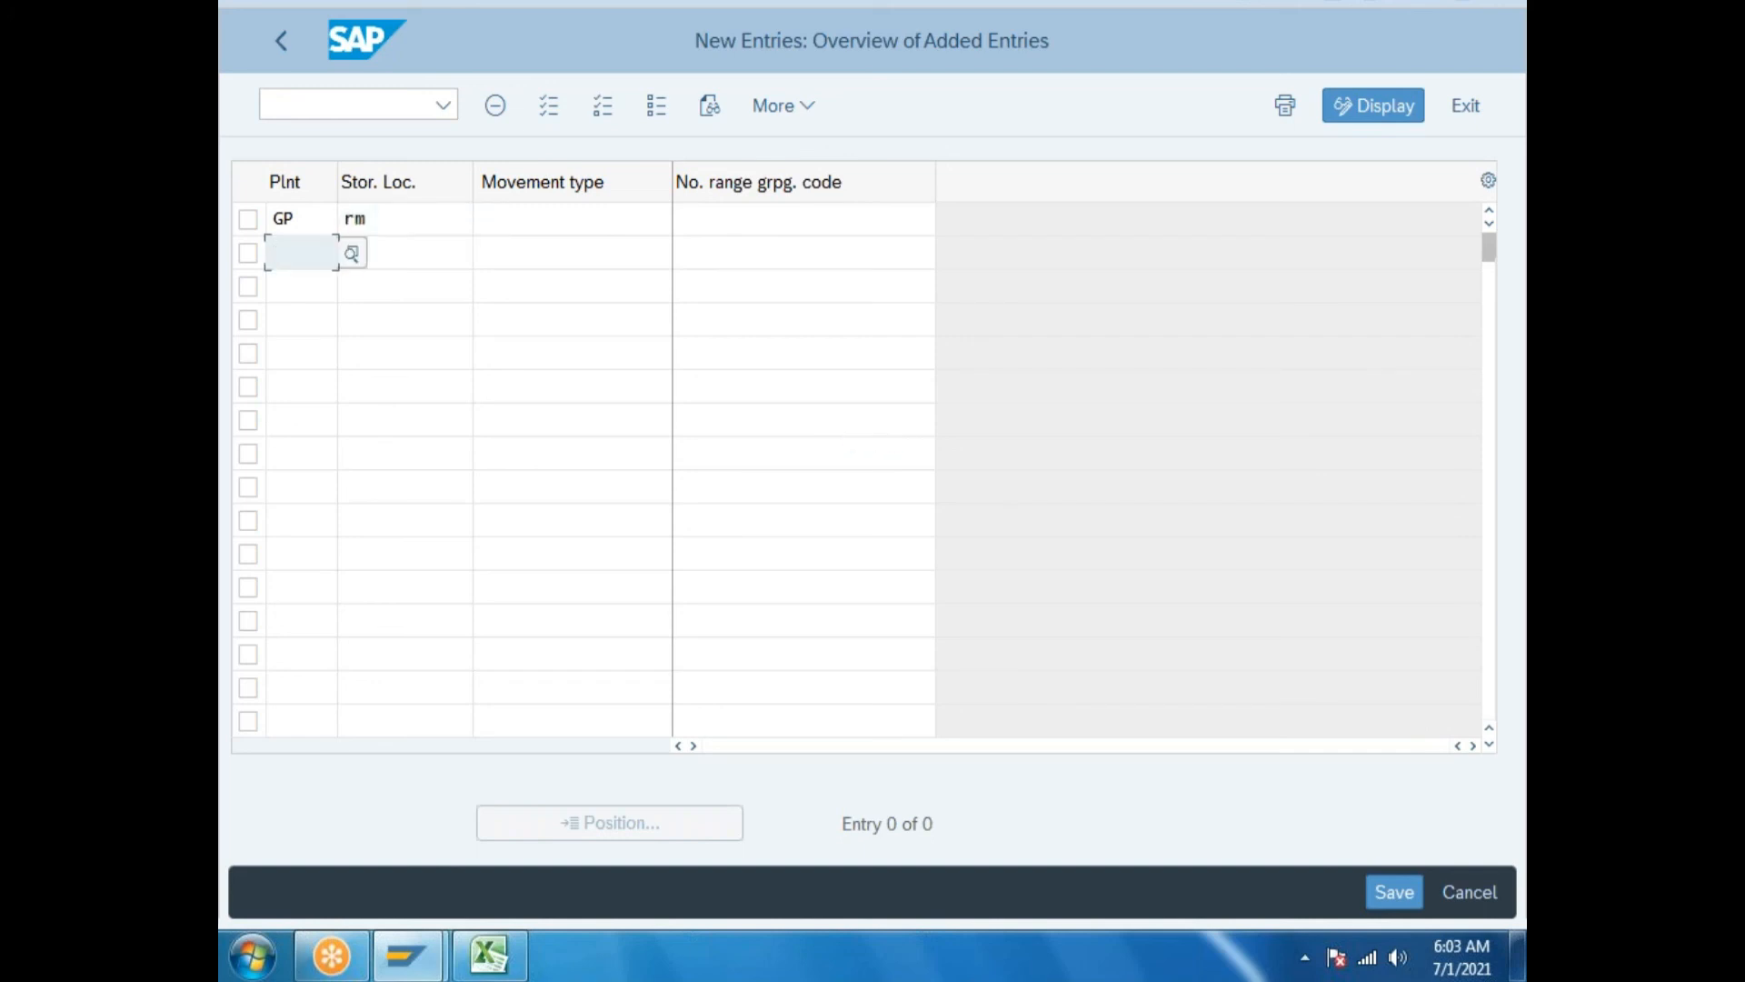
type("gp")
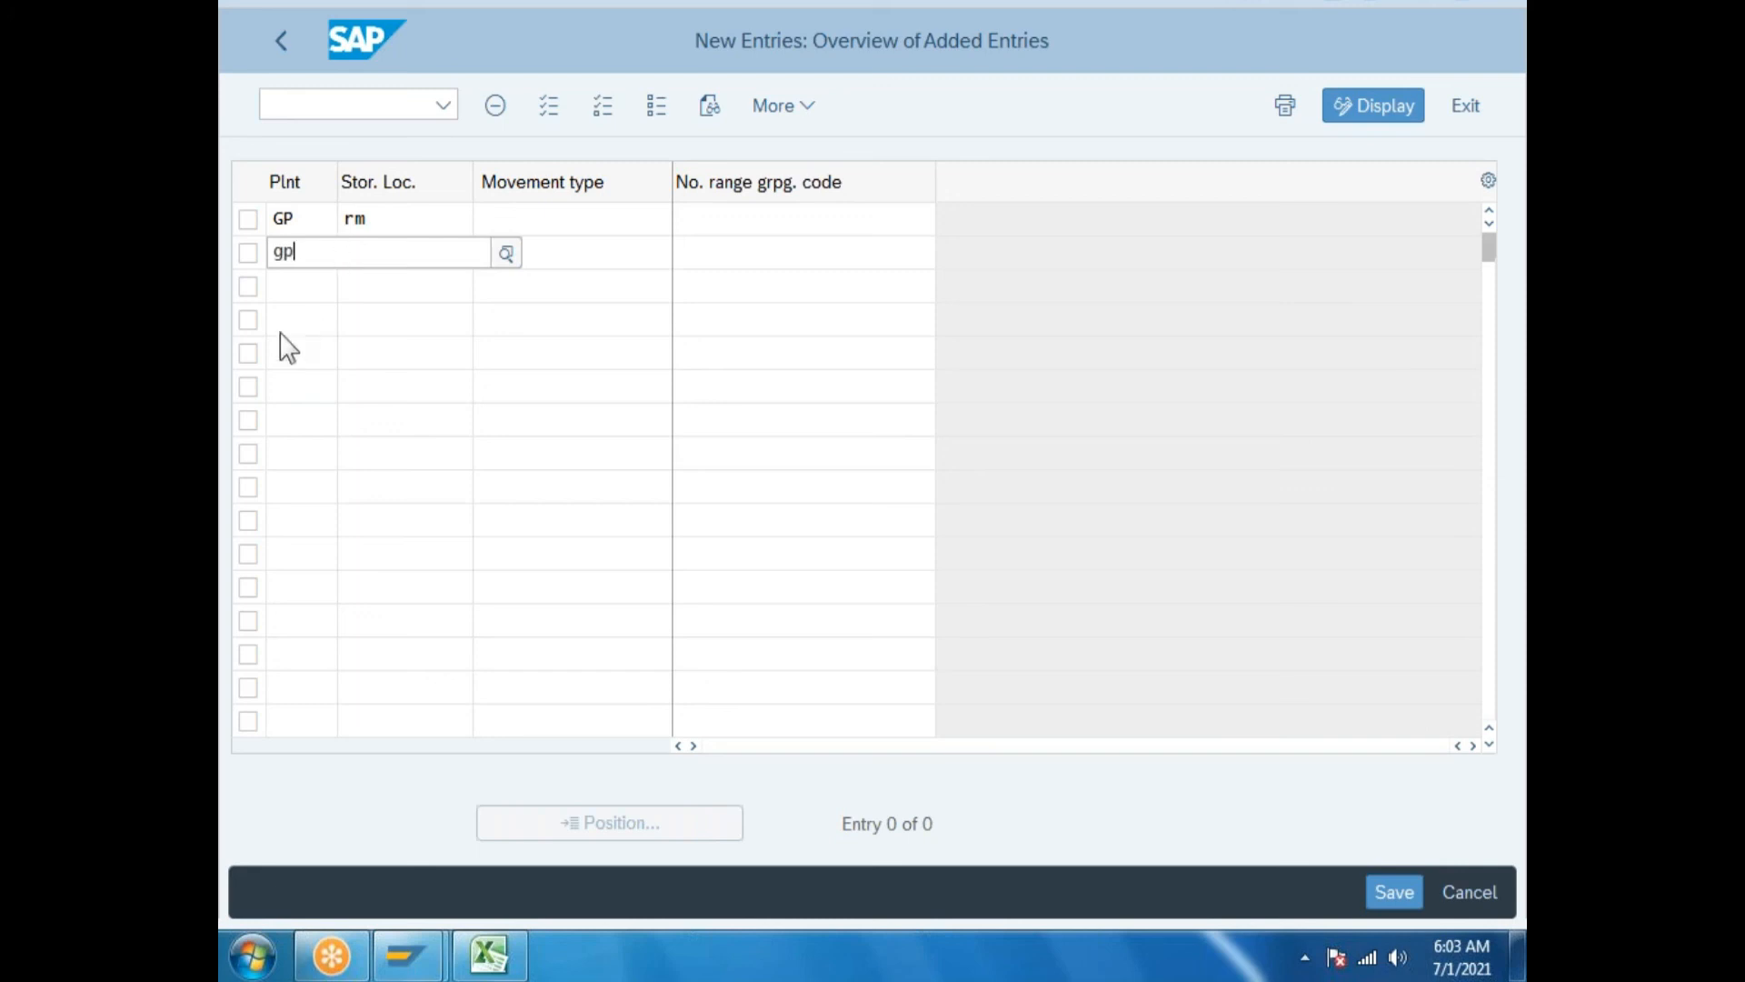
left_click(300, 440)
left_click(419, 252)
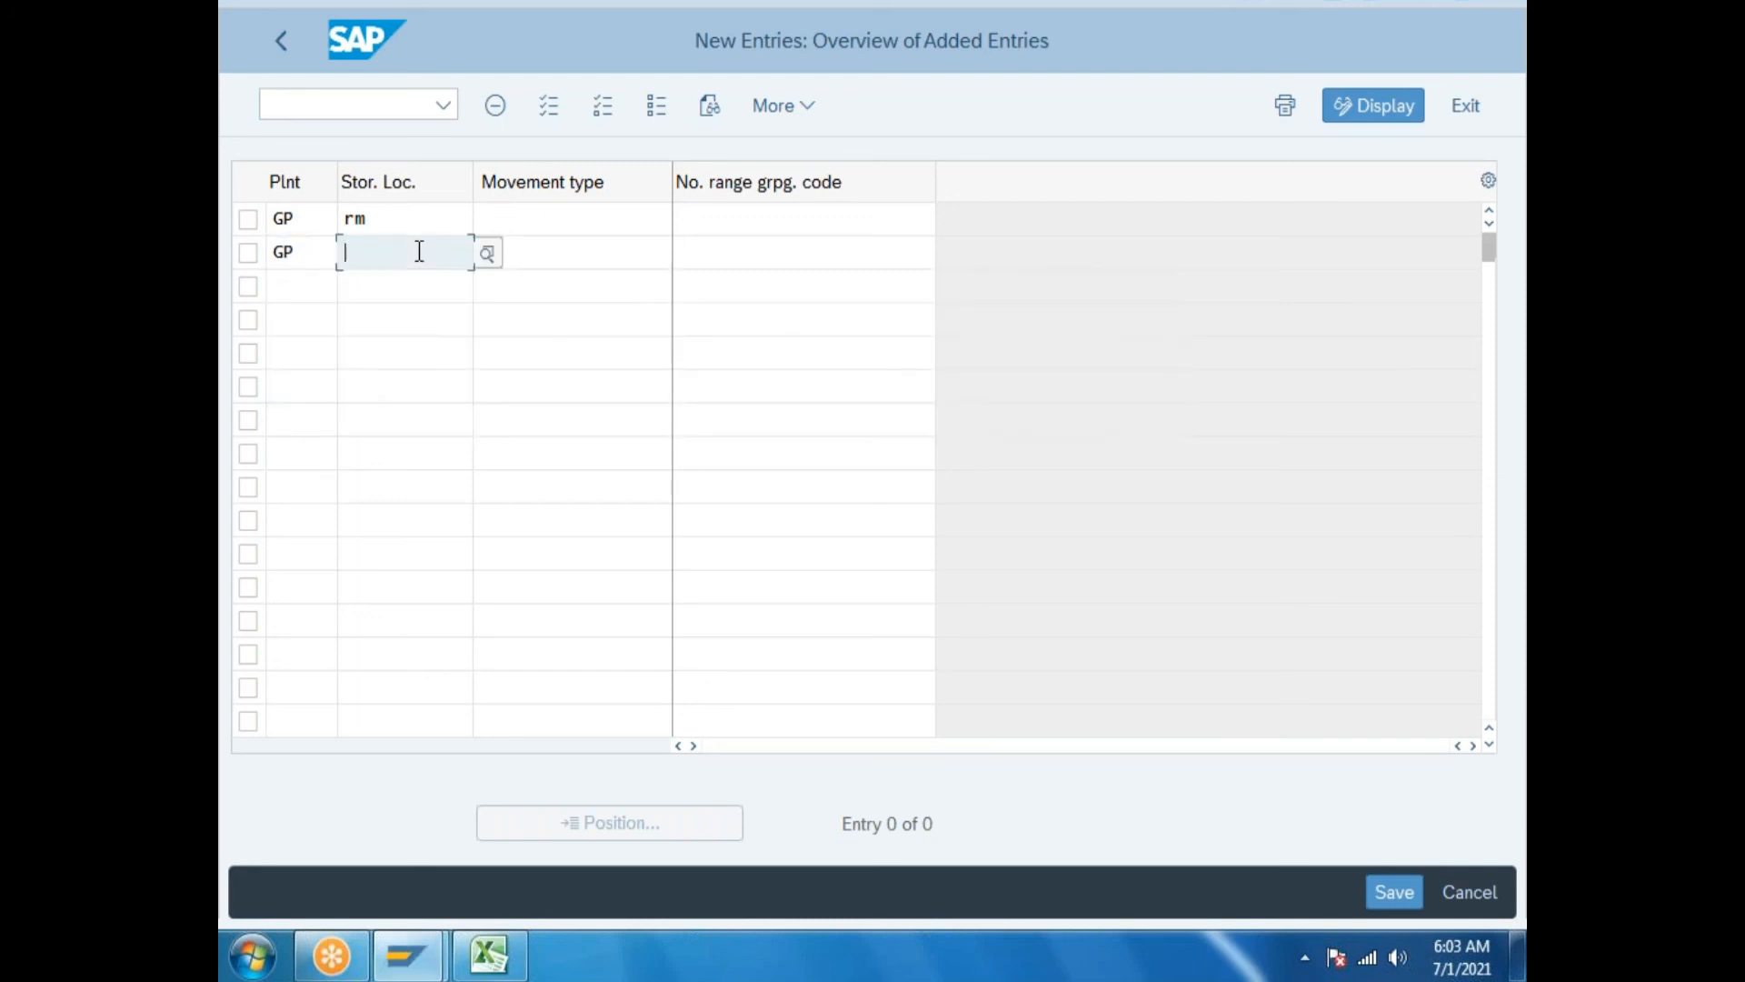
type("fg")
left_click(362, 292)
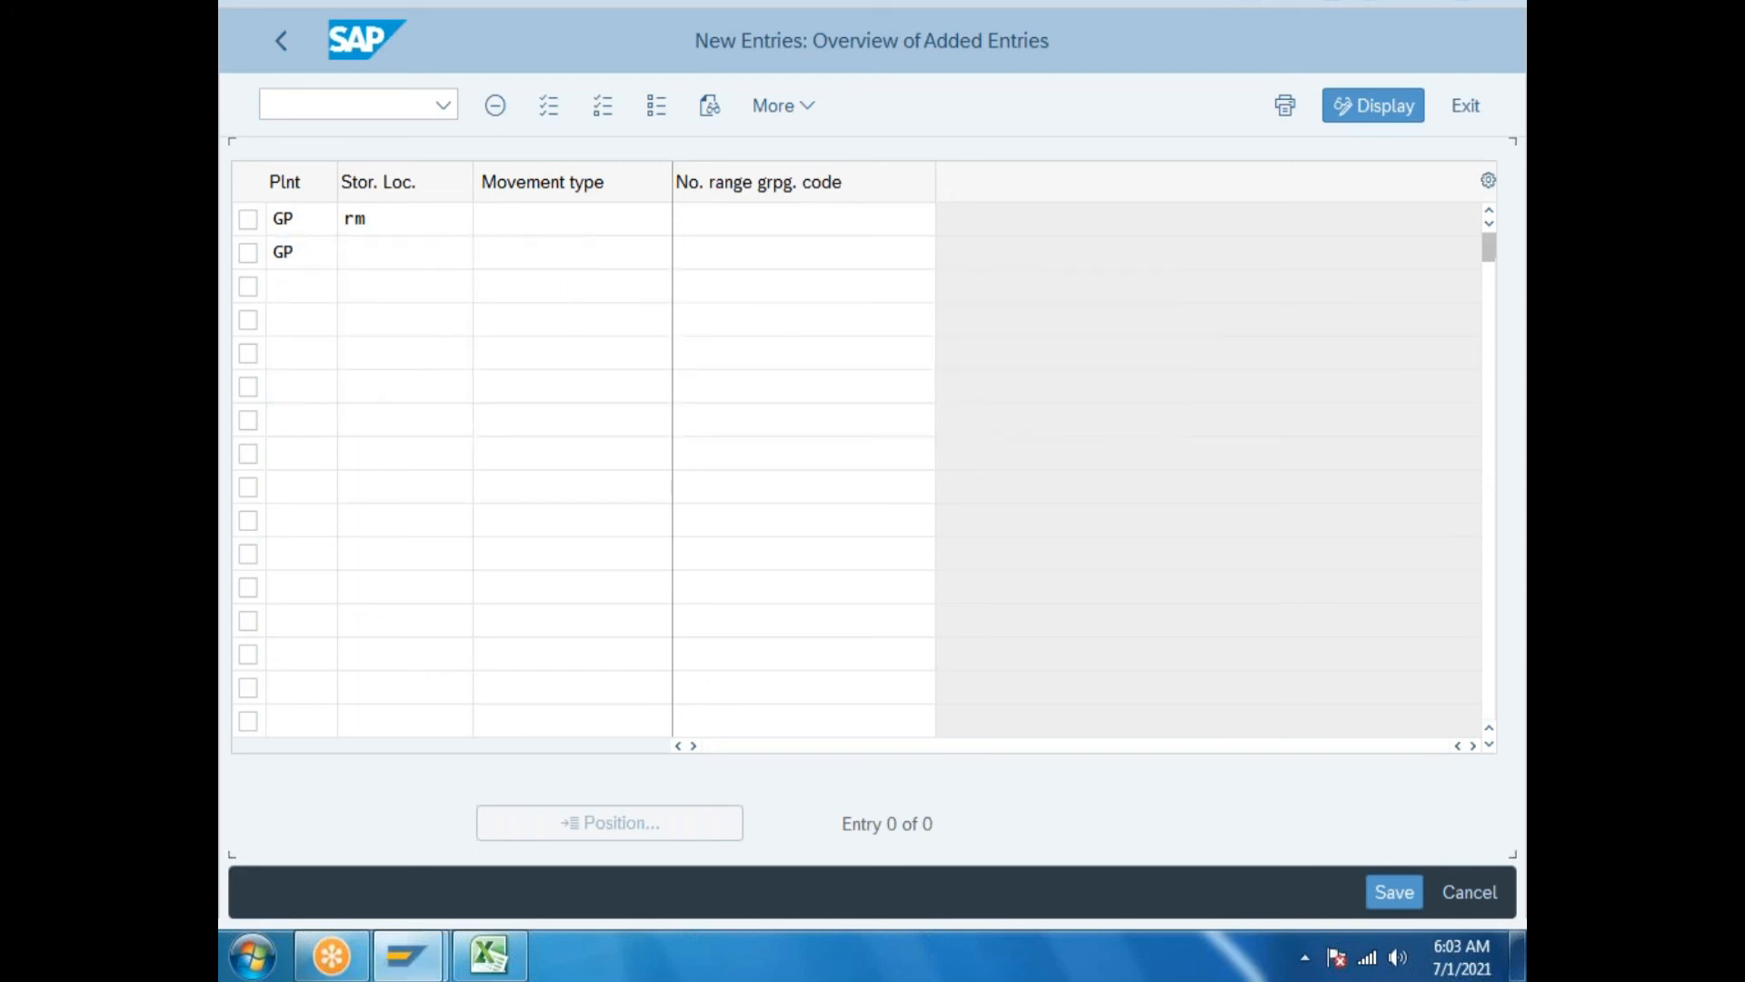
type("sfg")
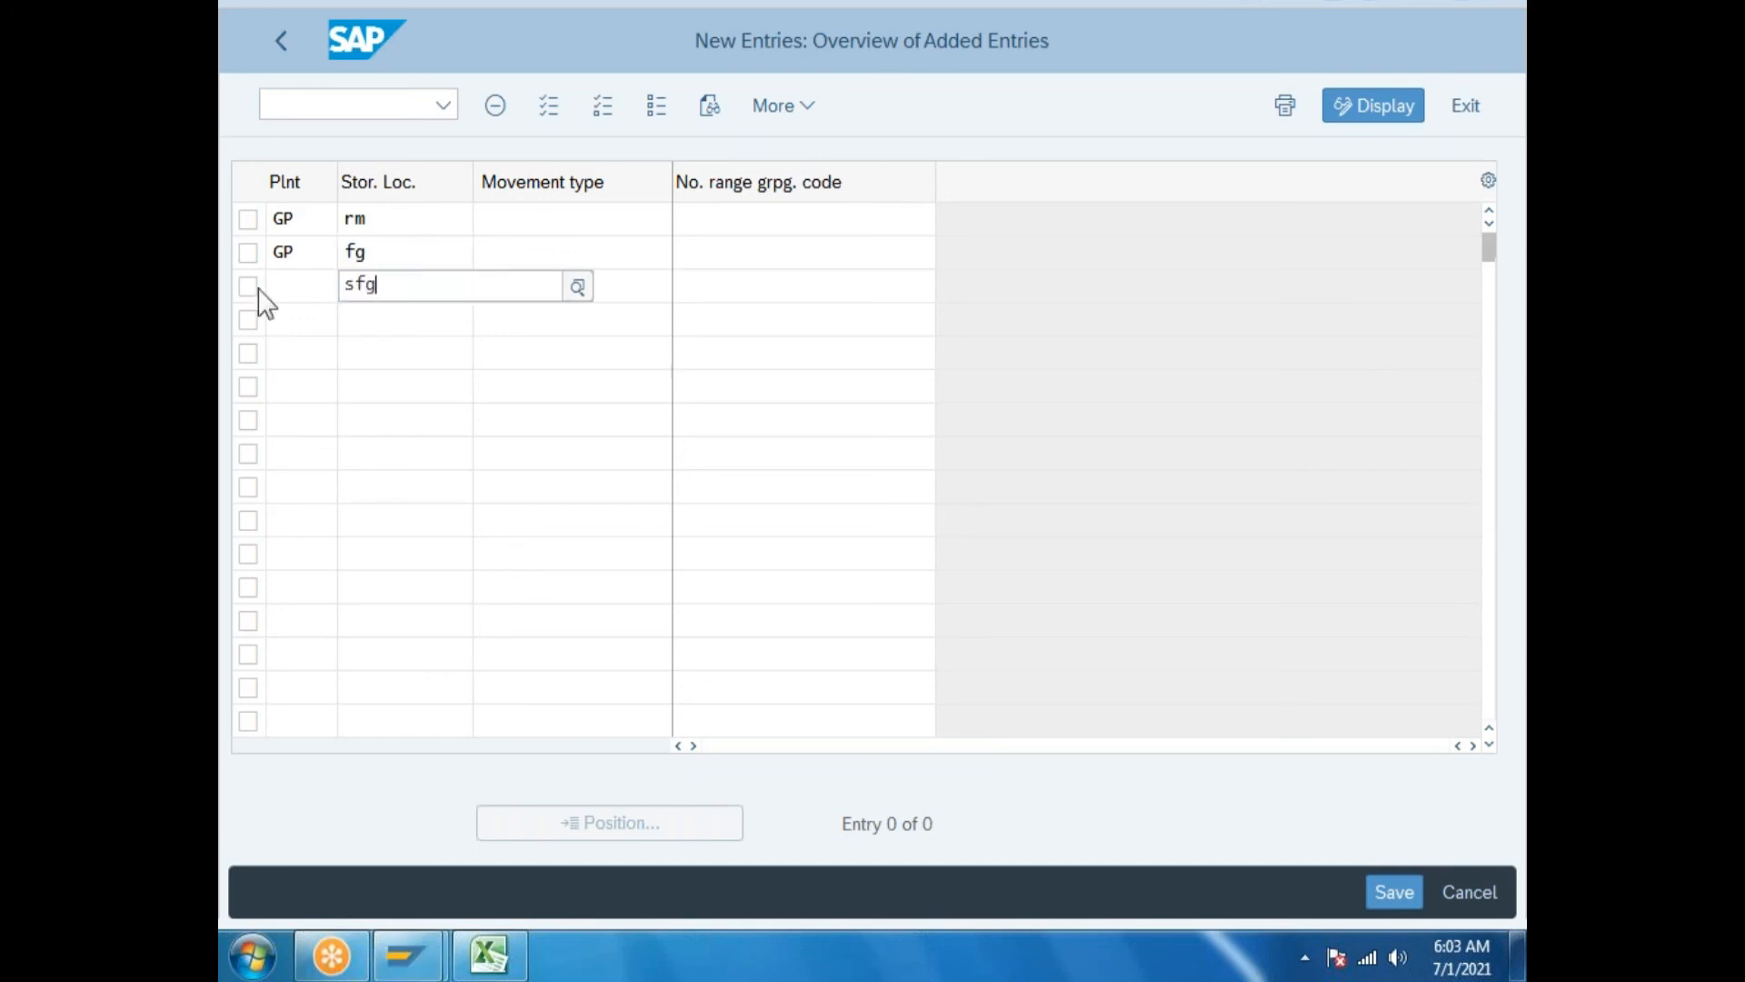
double_click(302, 289)
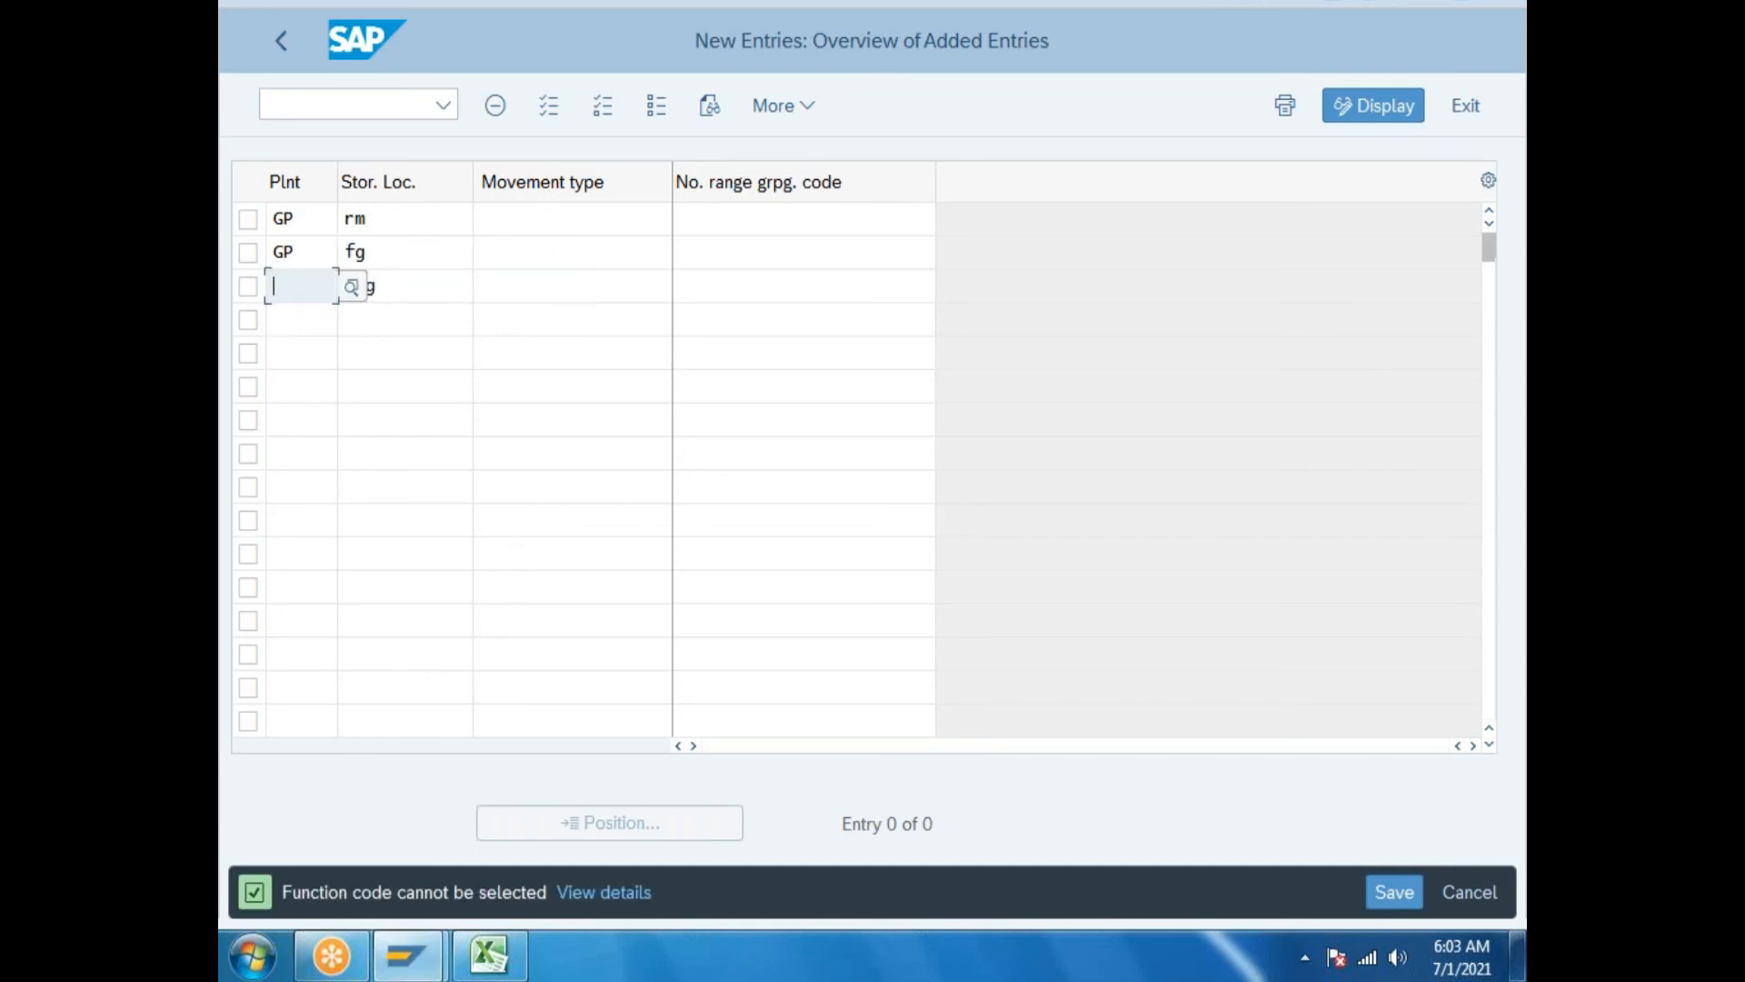
type("g")
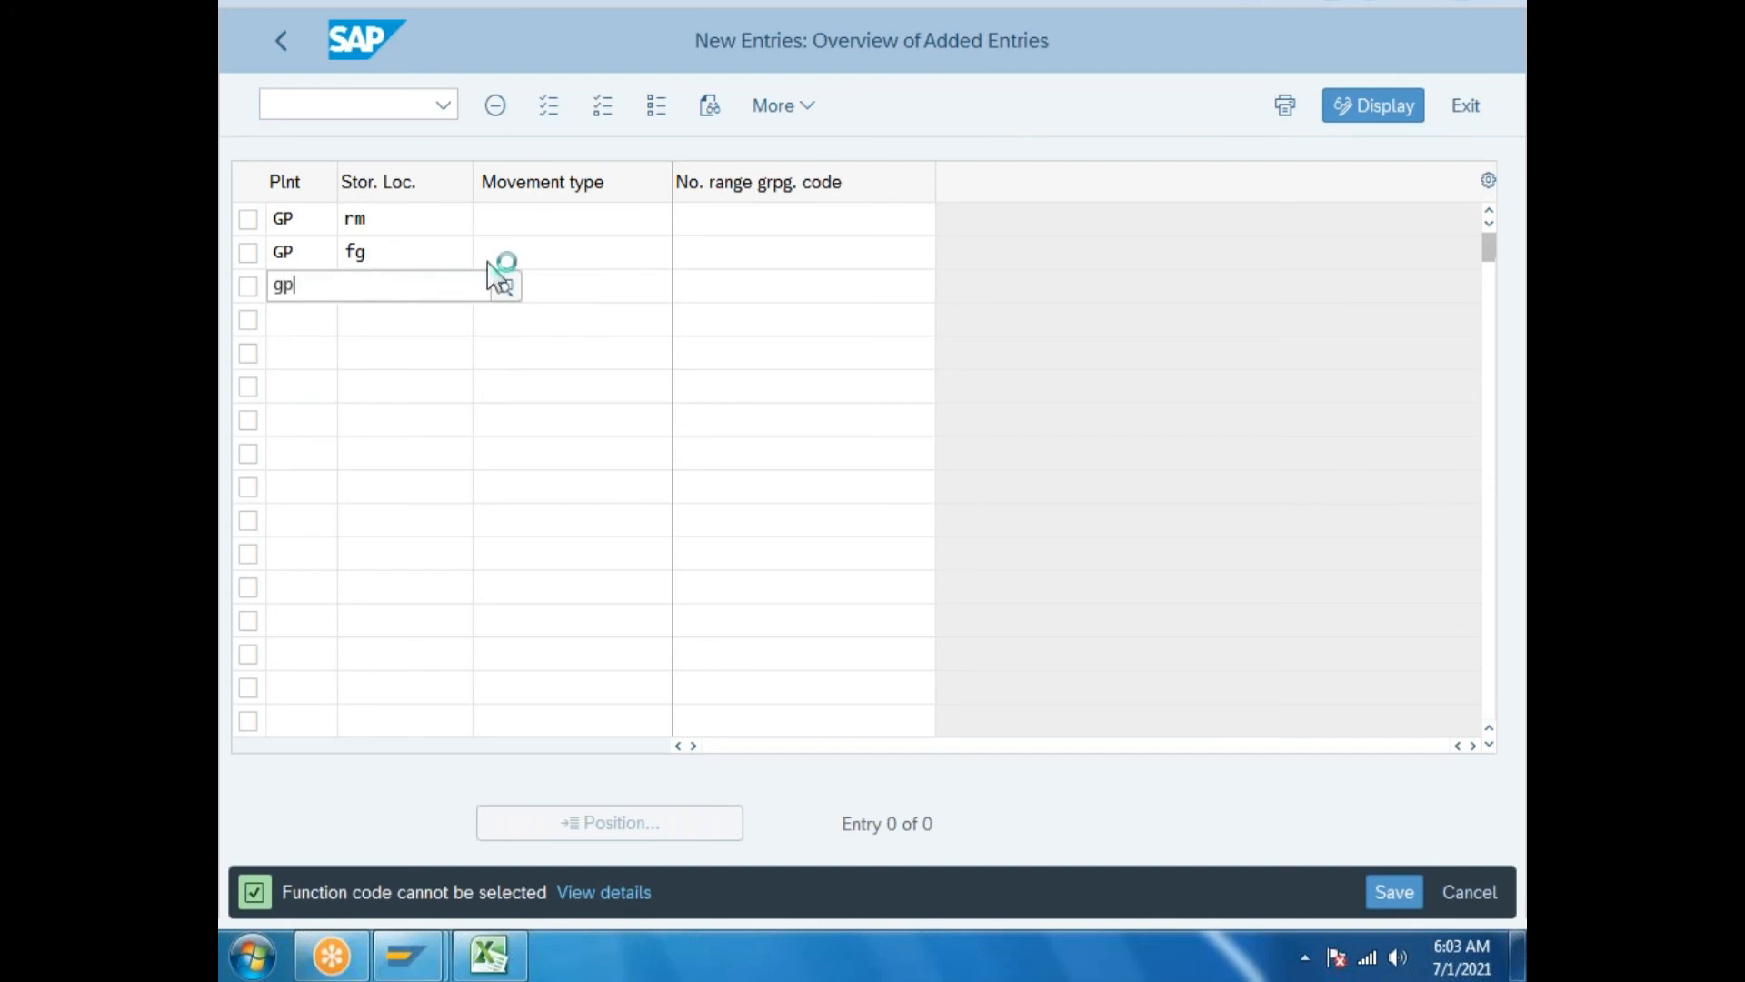
type("p")
Choose movement type 101 for the first row from the value list.
left_click(592, 218)
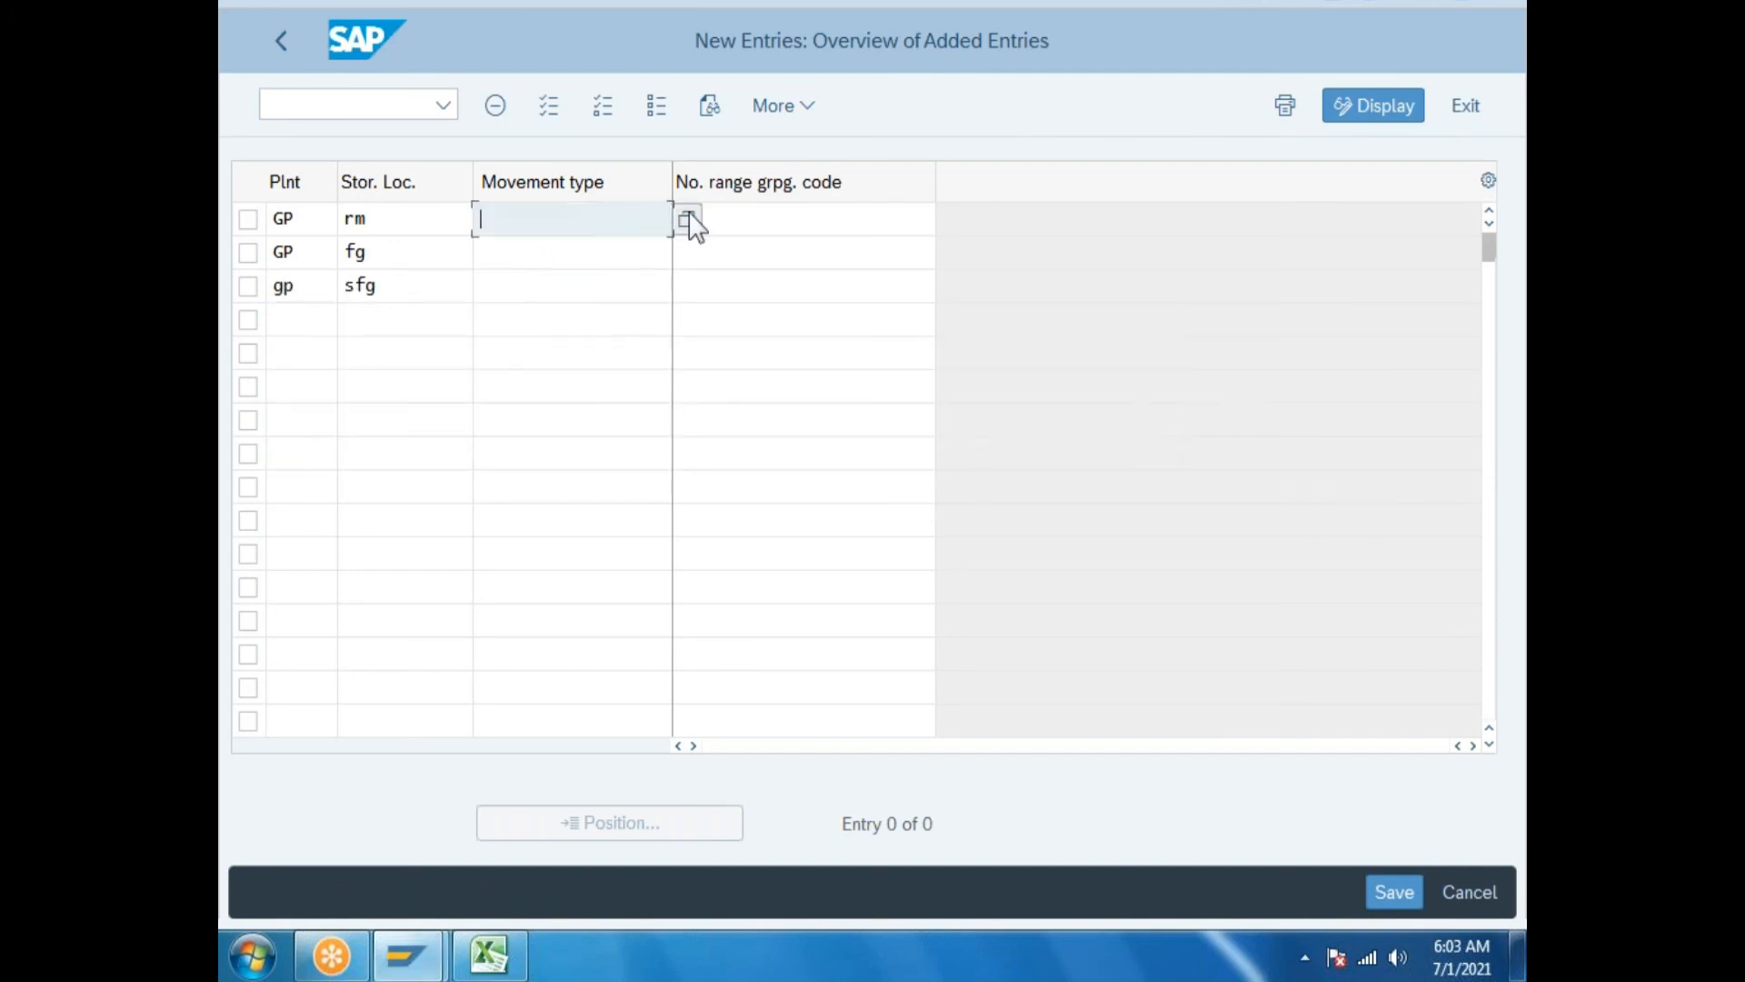
left_click(688, 219)
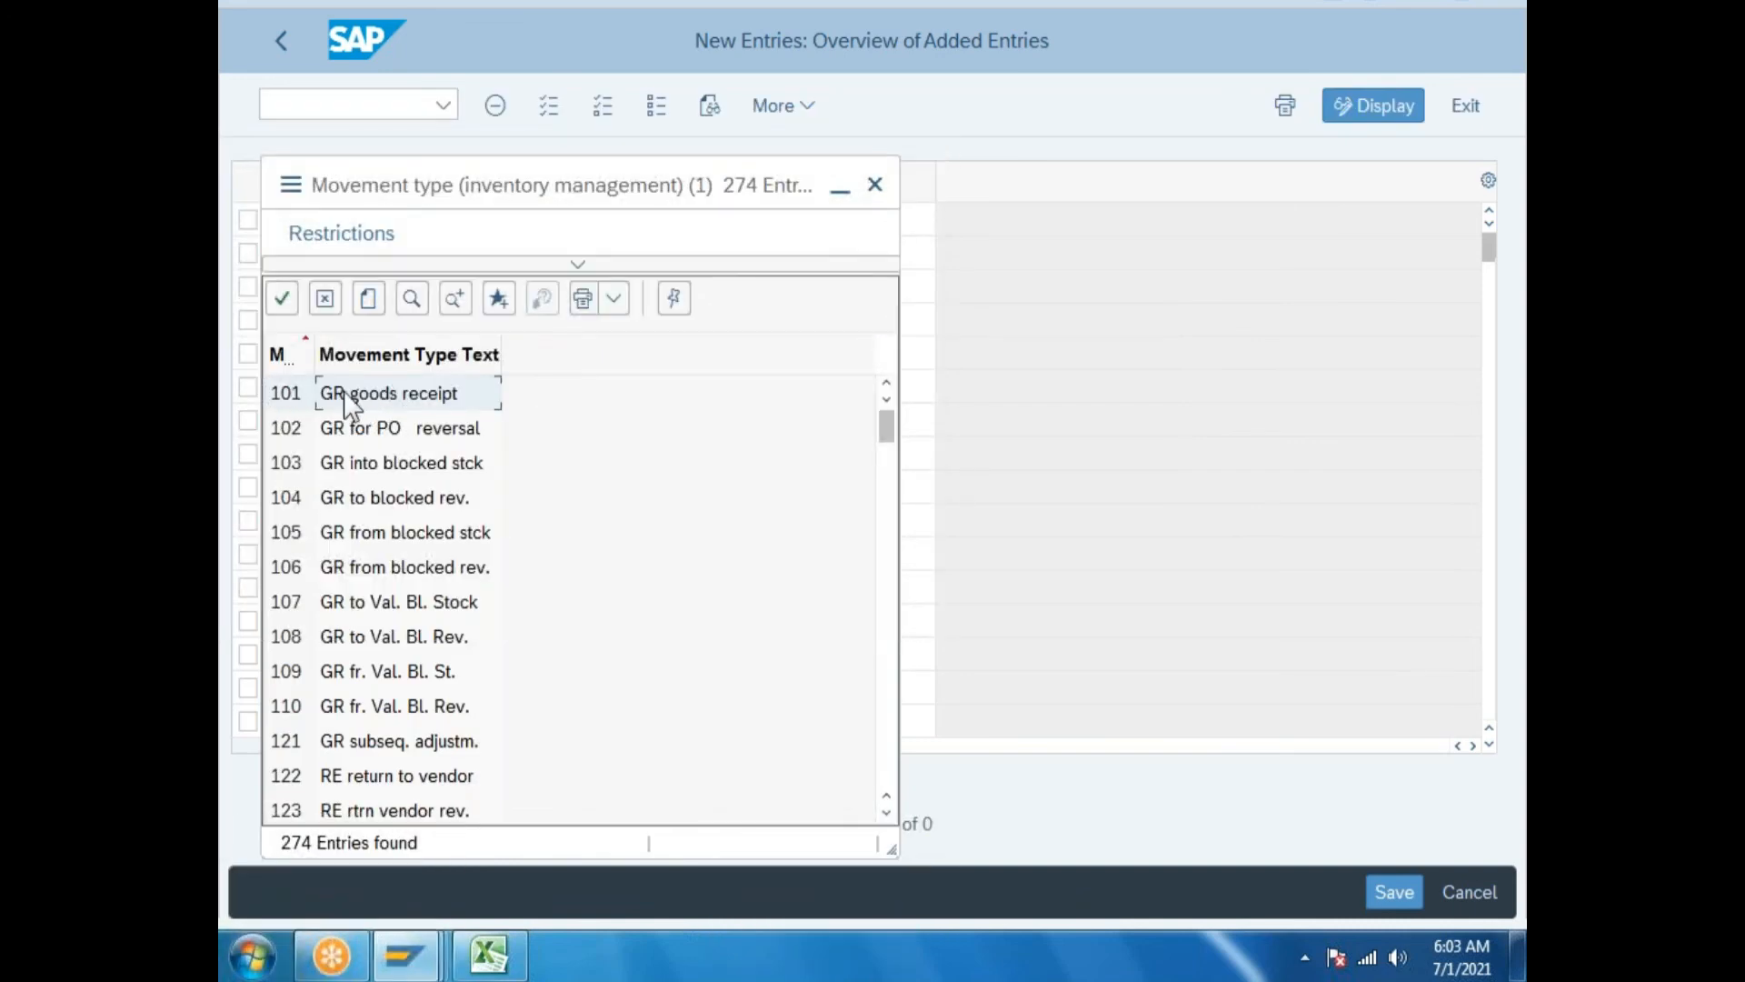
double_click(351, 393)
left_click(639, 253)
left_click(688, 252)
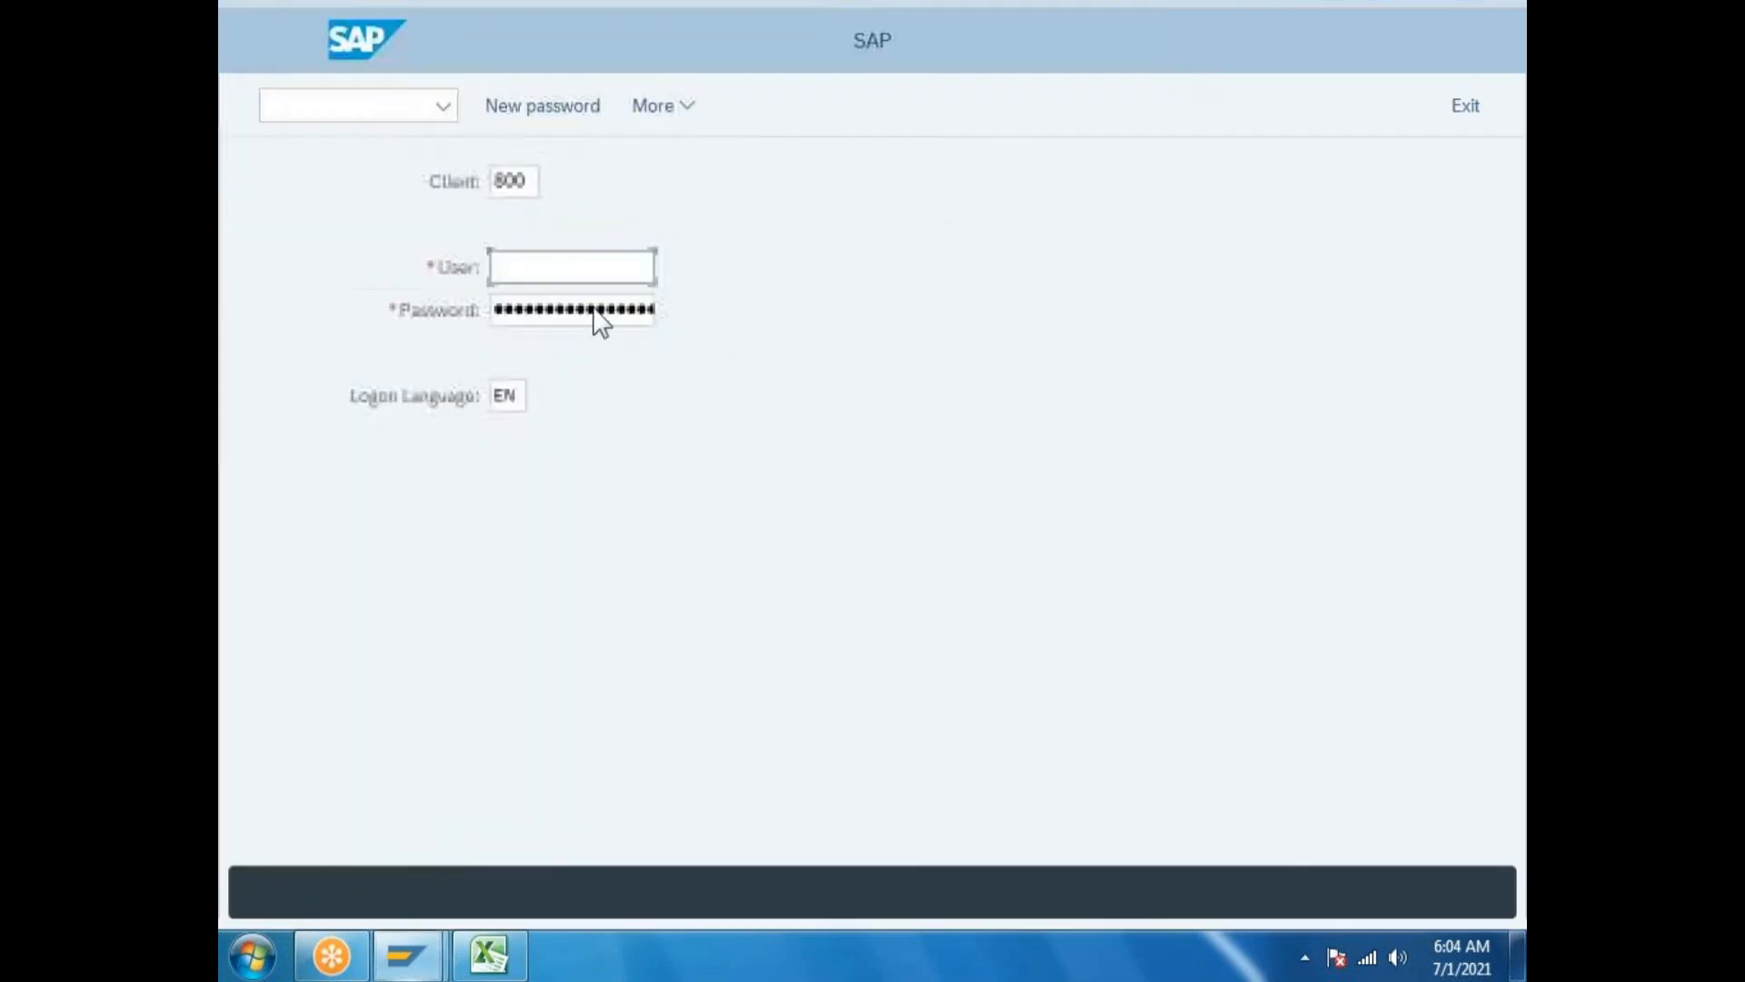
Log on to client 800 with user and password, ending any other existing logon.
key("Tab")
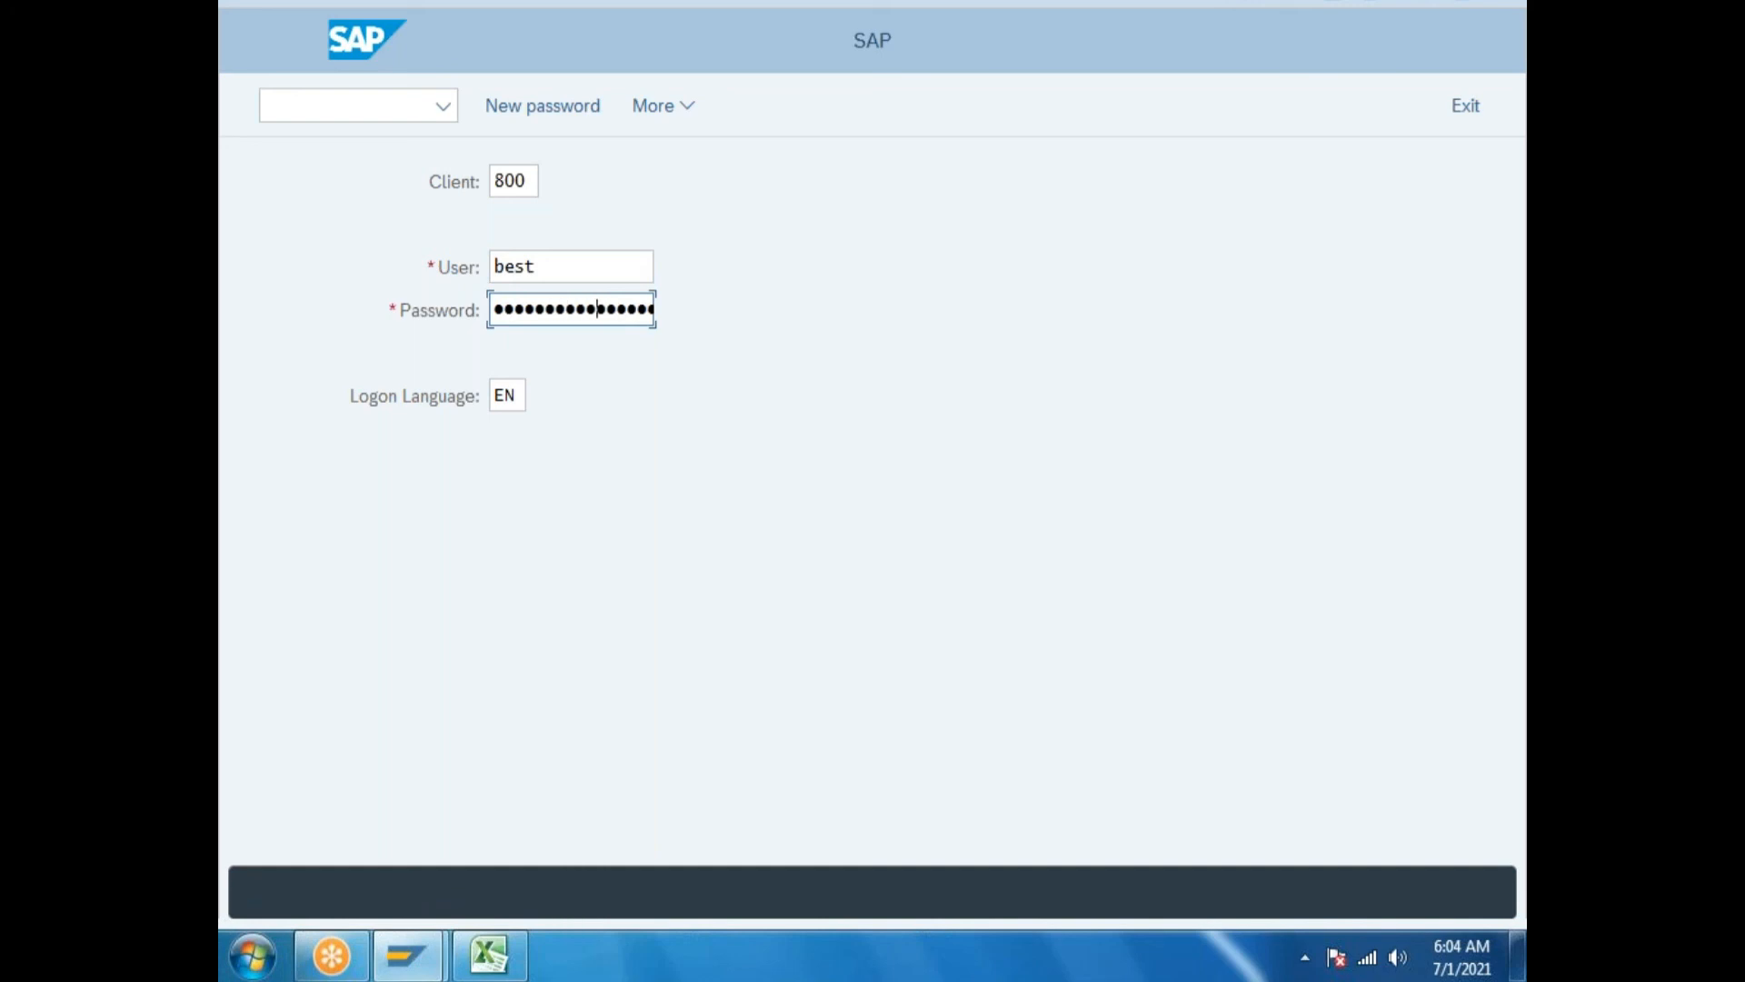
key("Return")
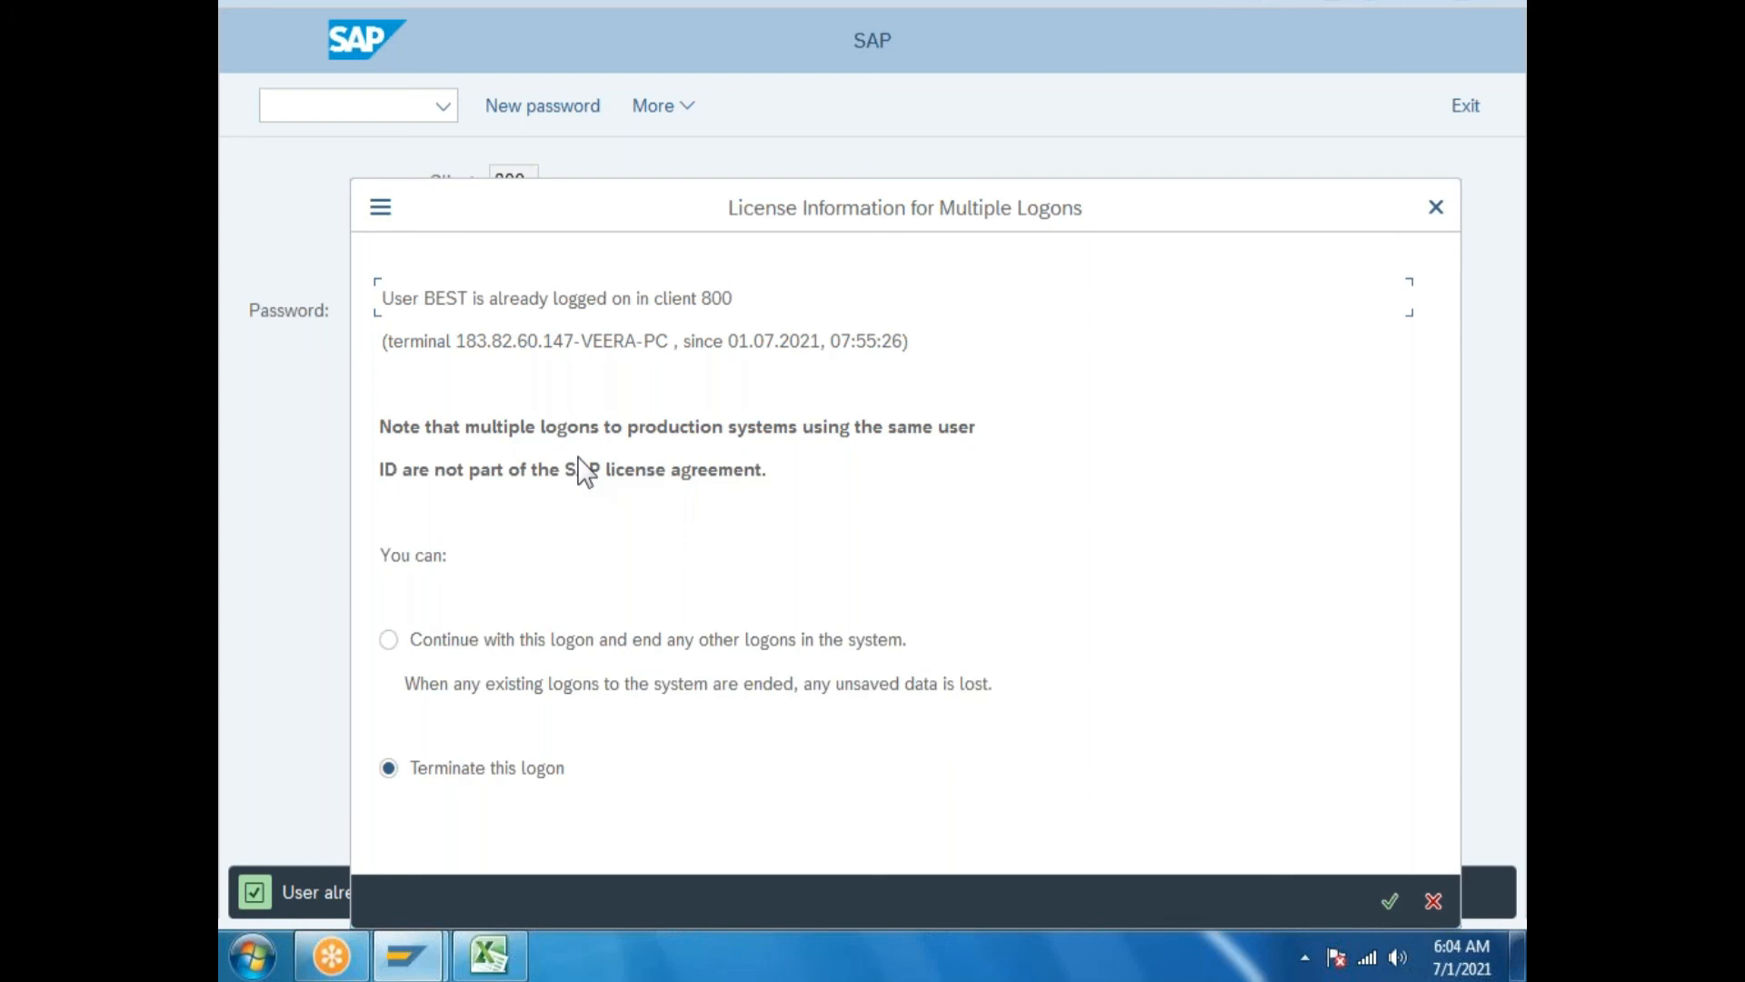
left_click(390, 641)
left_click(1390, 901)
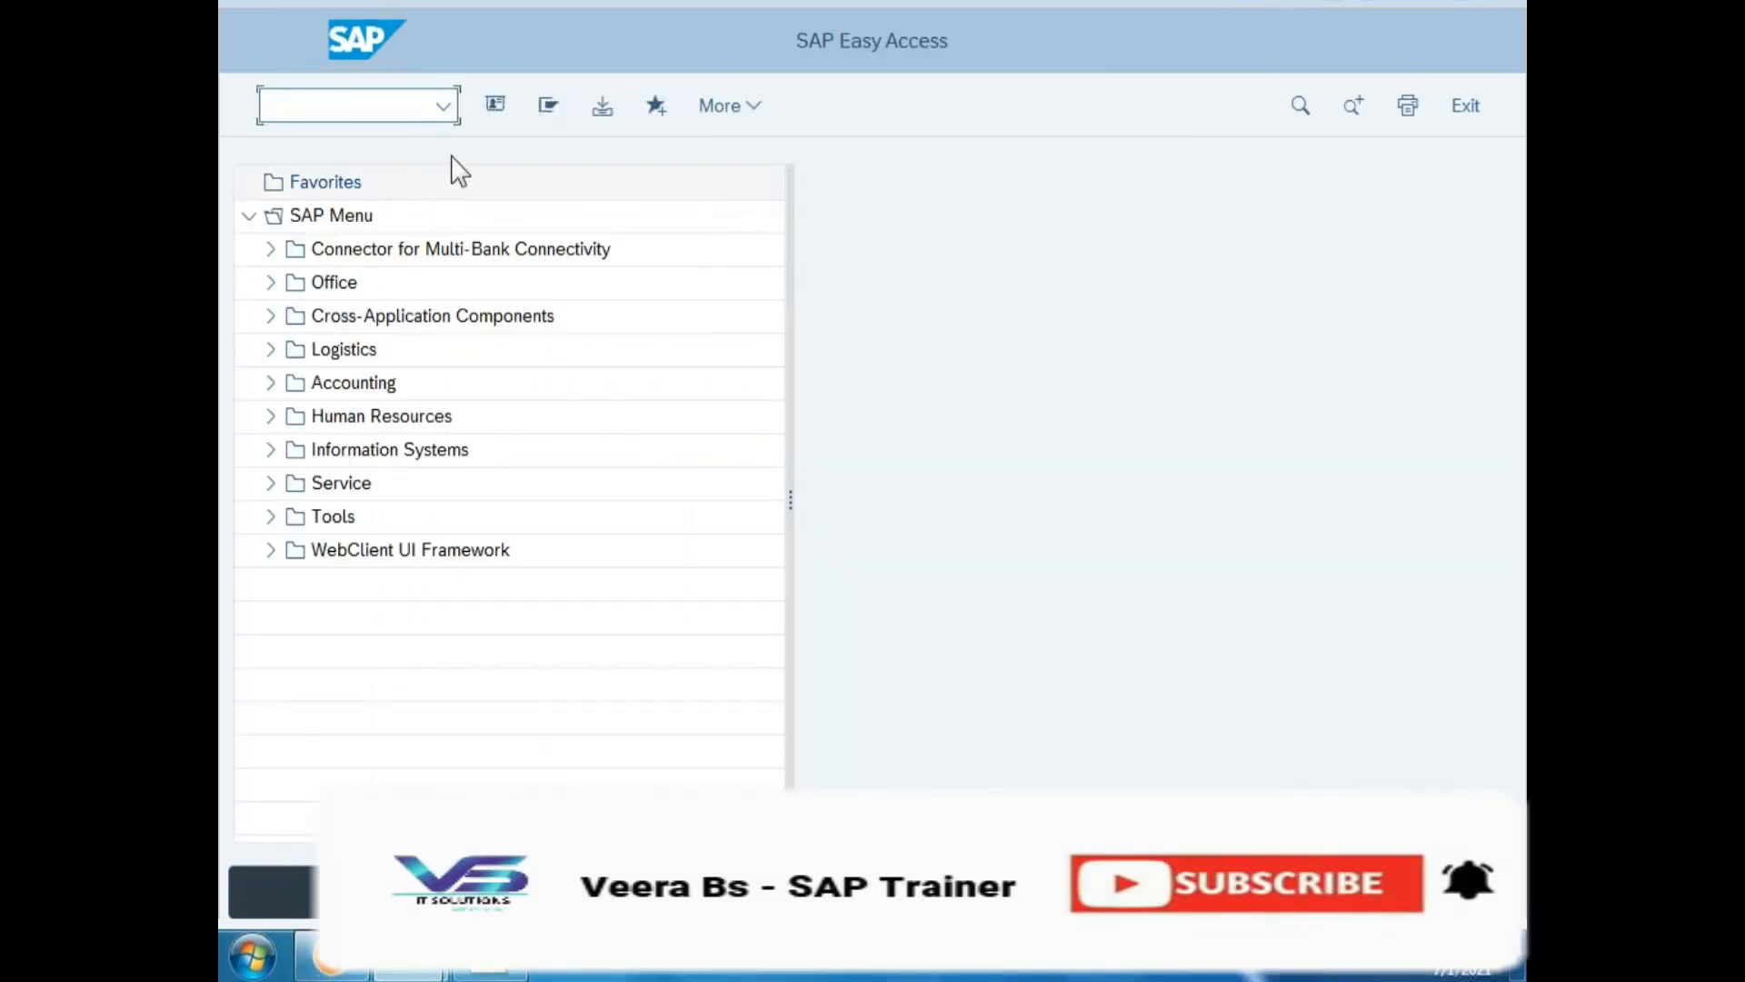
Run SPRO and go via Materials Management > Inventory Management > Number Assignment to the GR/GI slip entries.
left_click(443, 107)
left_click(348, 137)
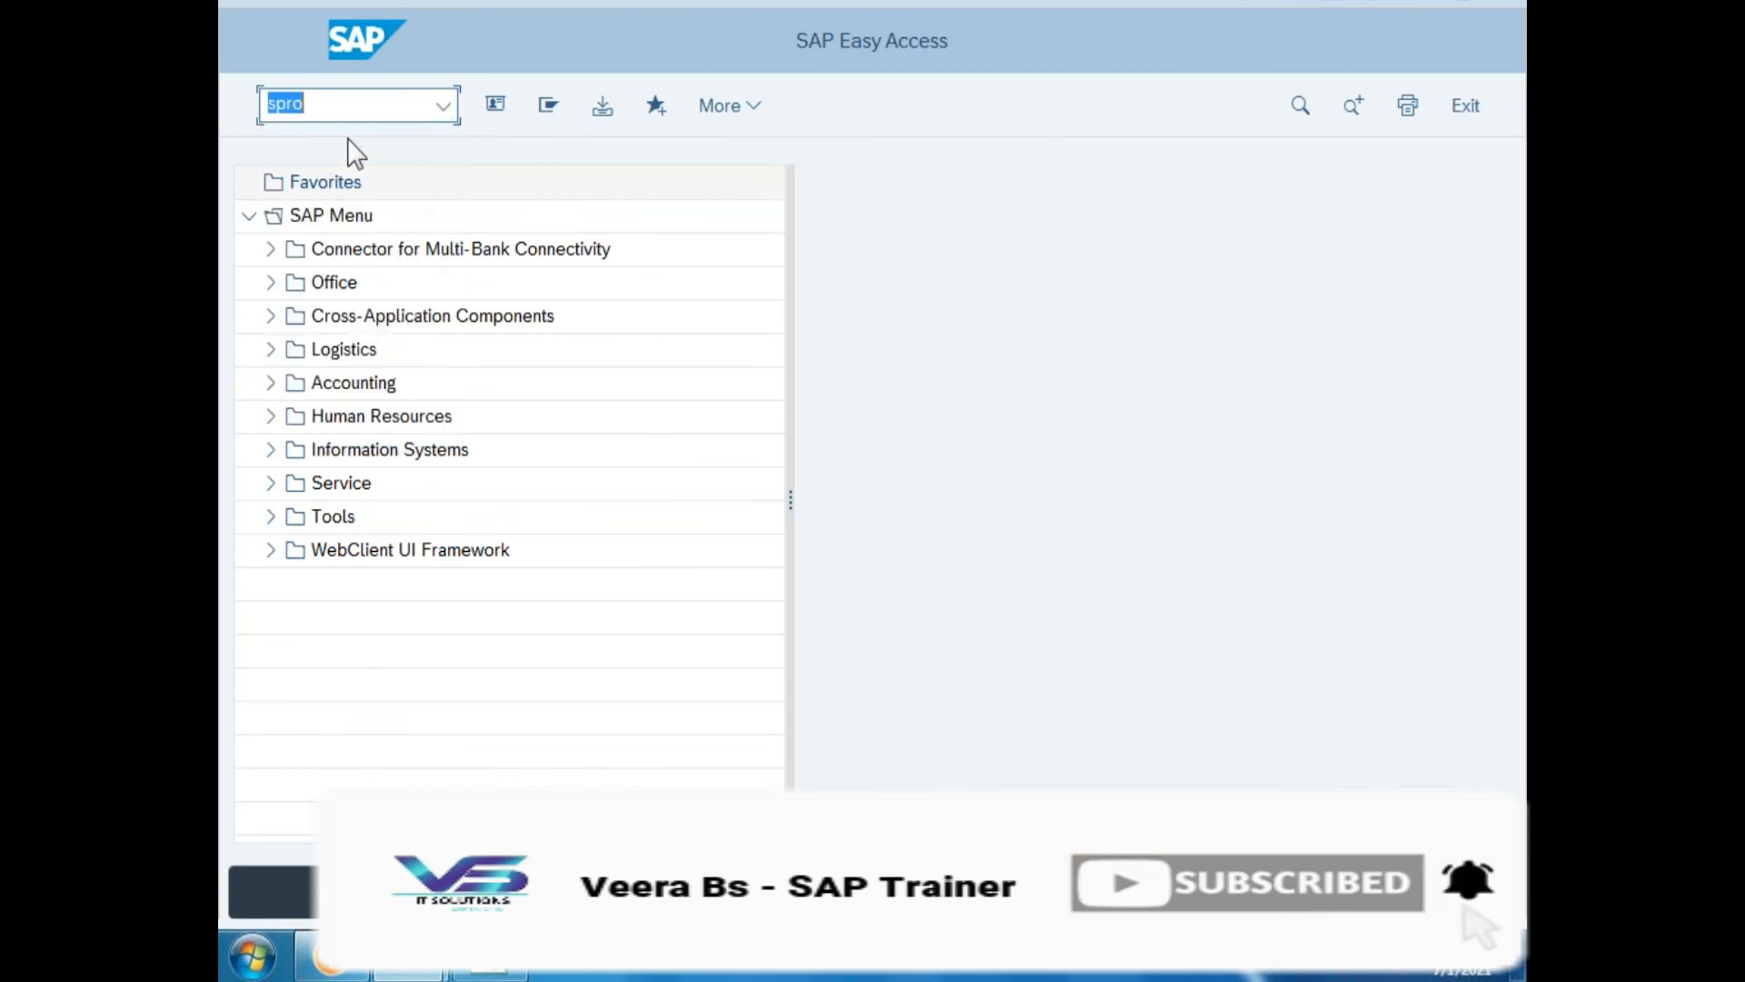
key("Return")
left_click(587, 107)
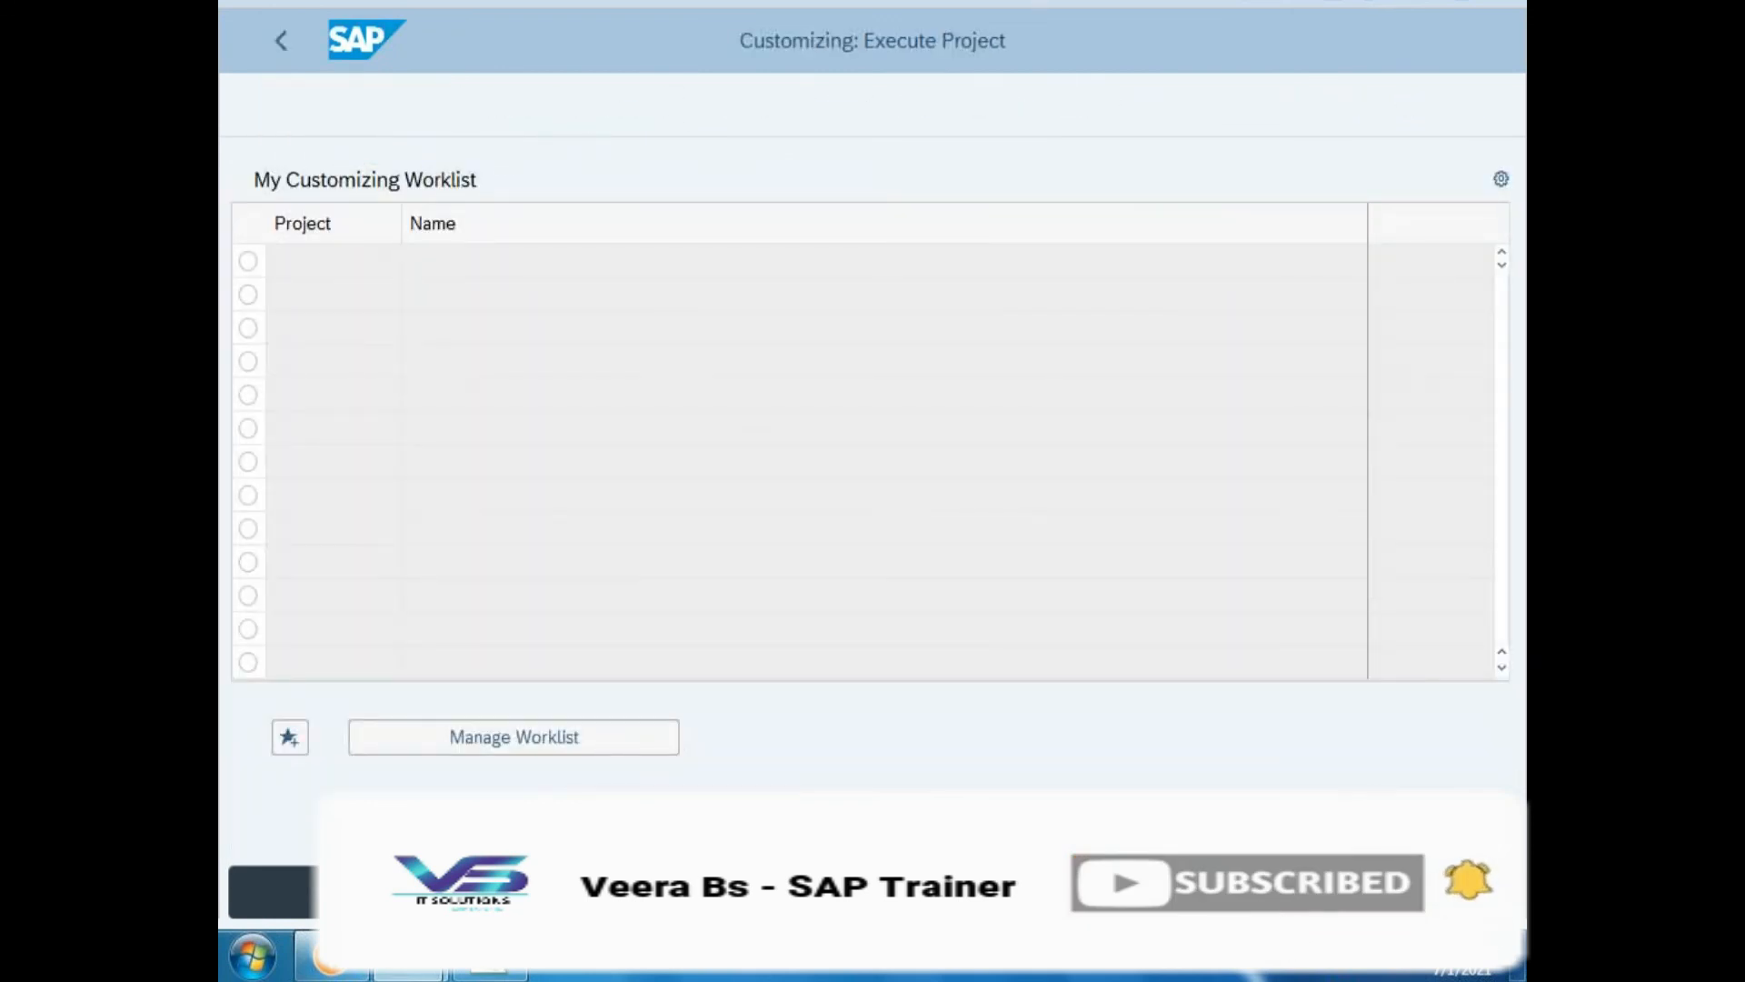
left_click(1492, 534)
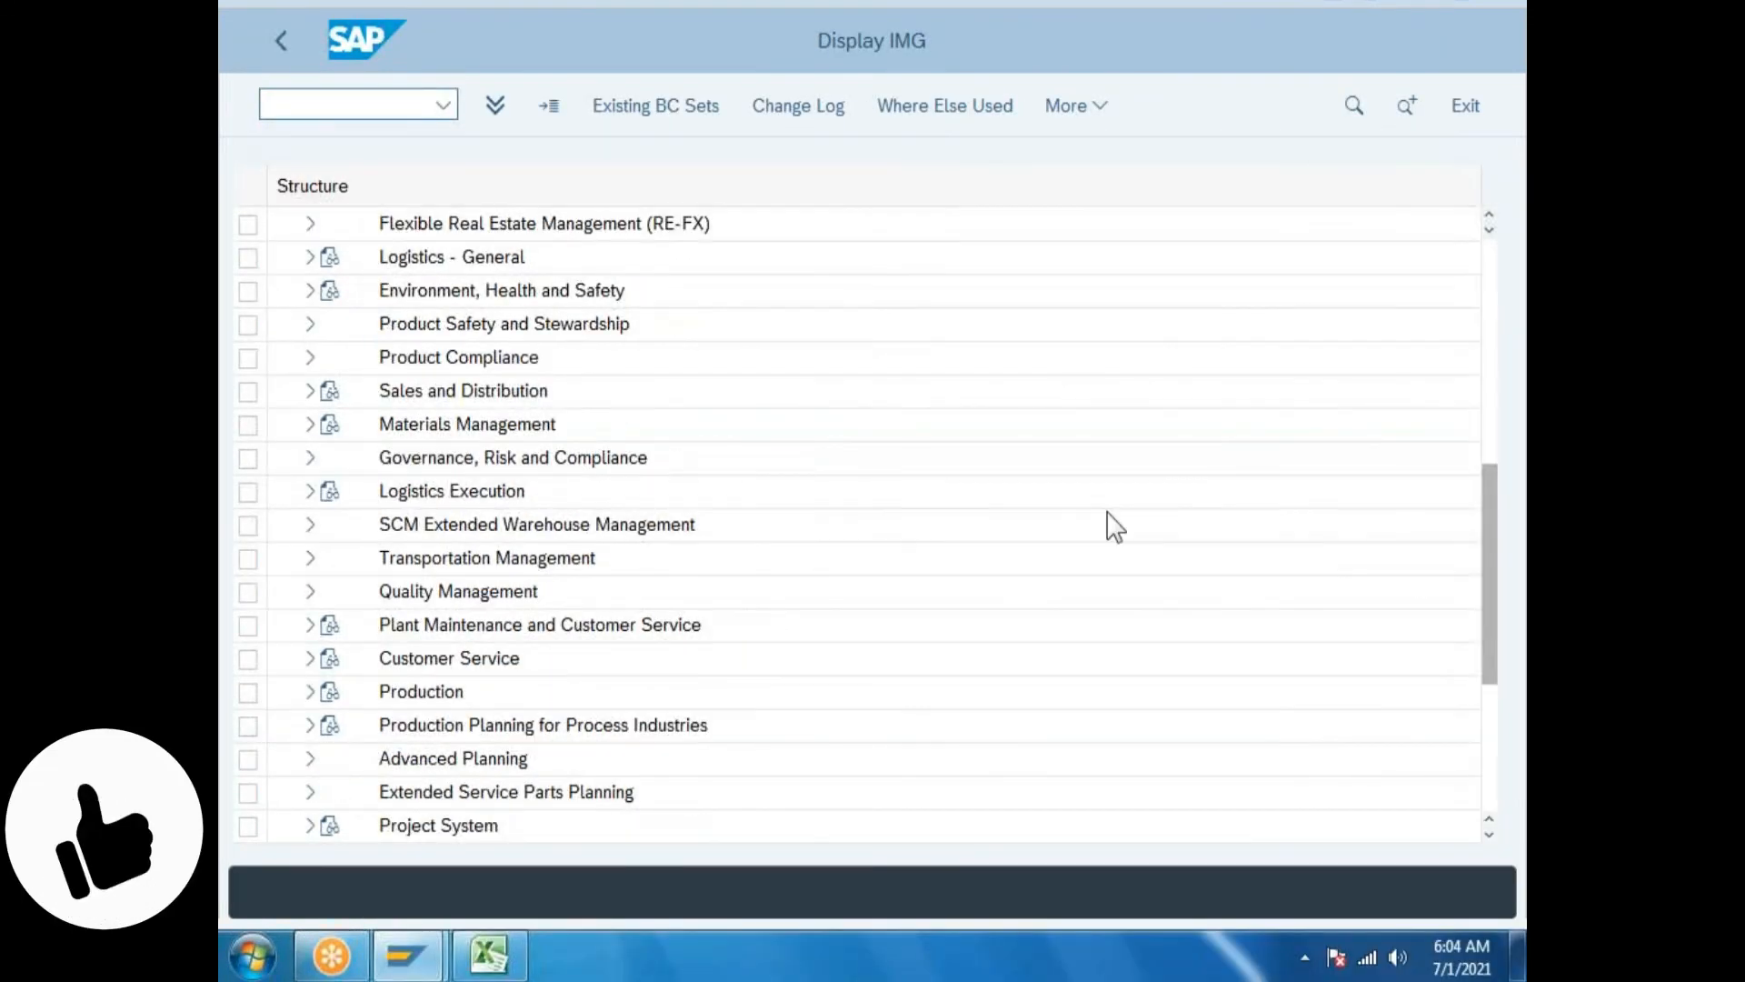
left_click(310, 424)
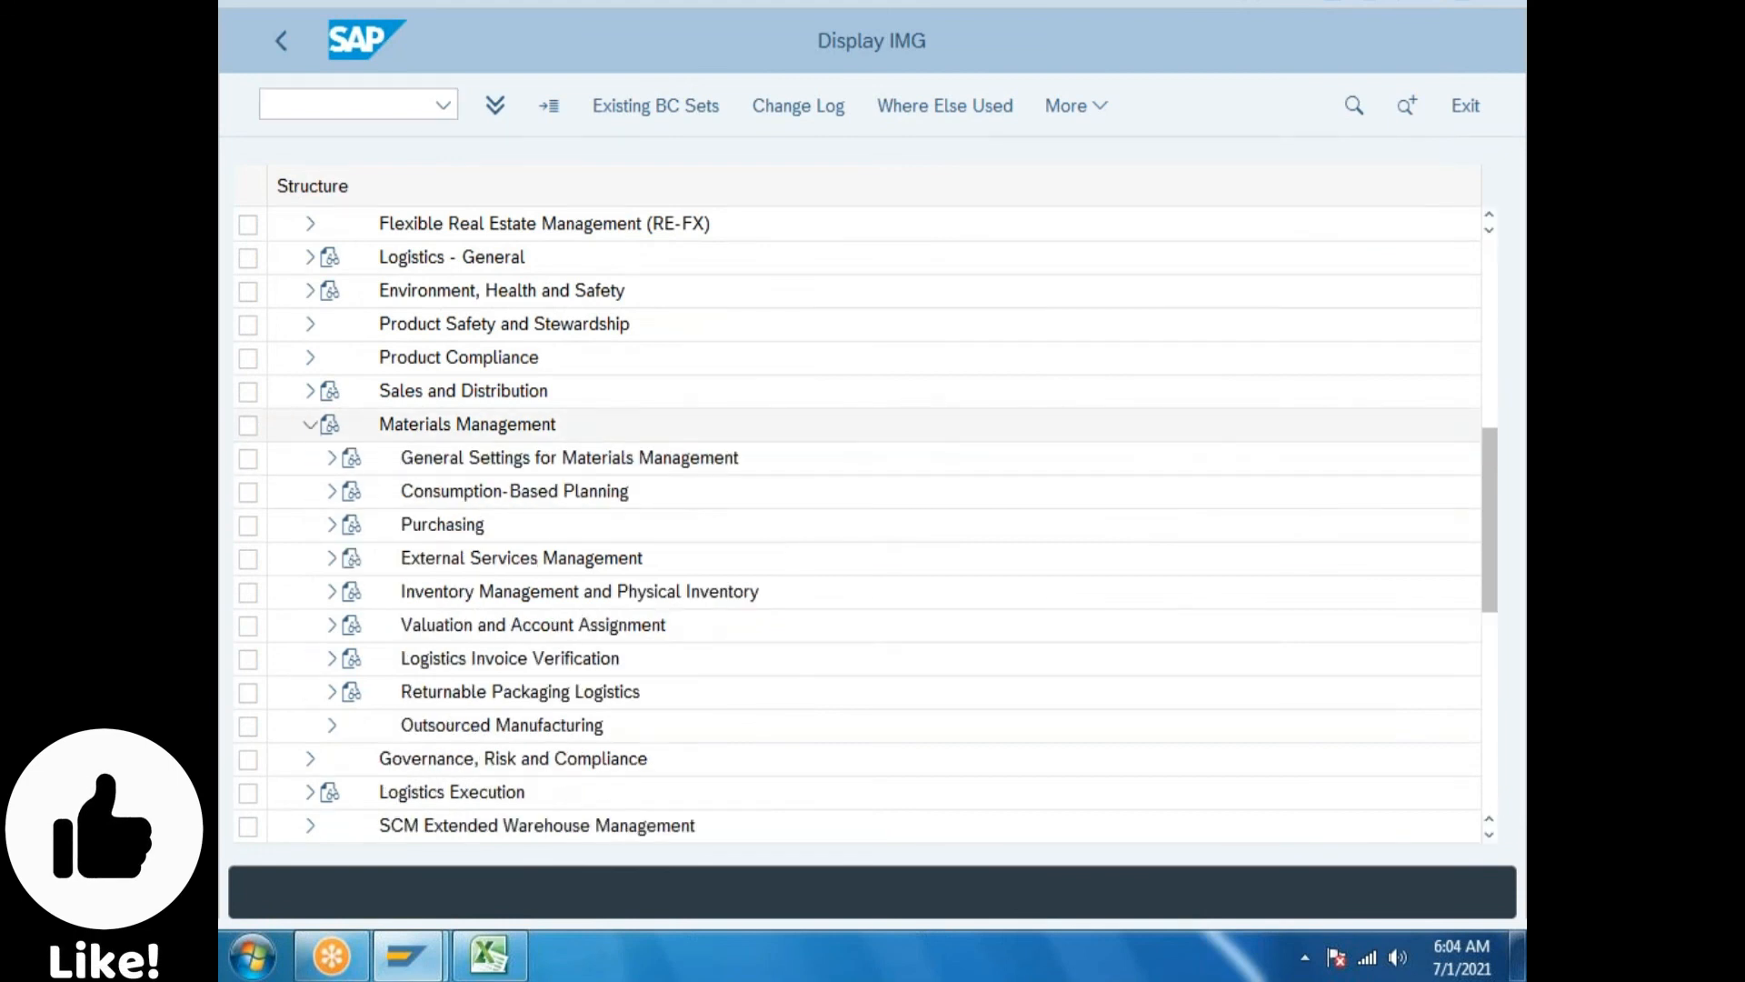
left_click(332, 592)
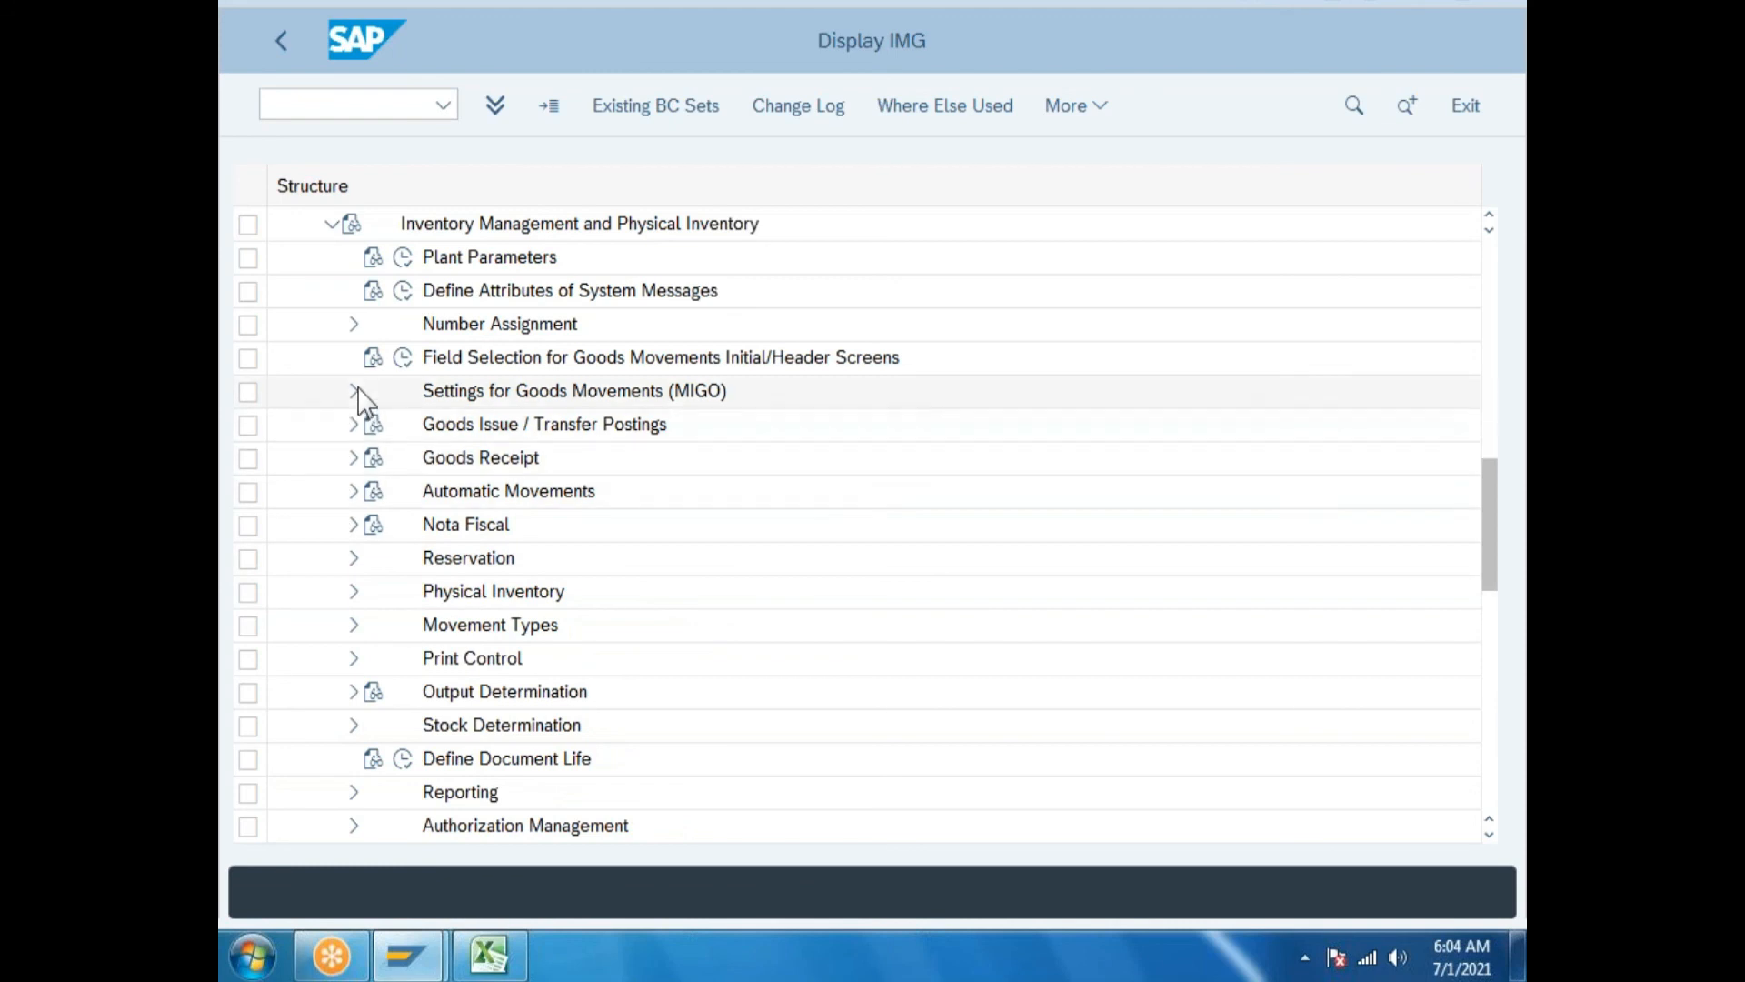
left_click(353, 325)
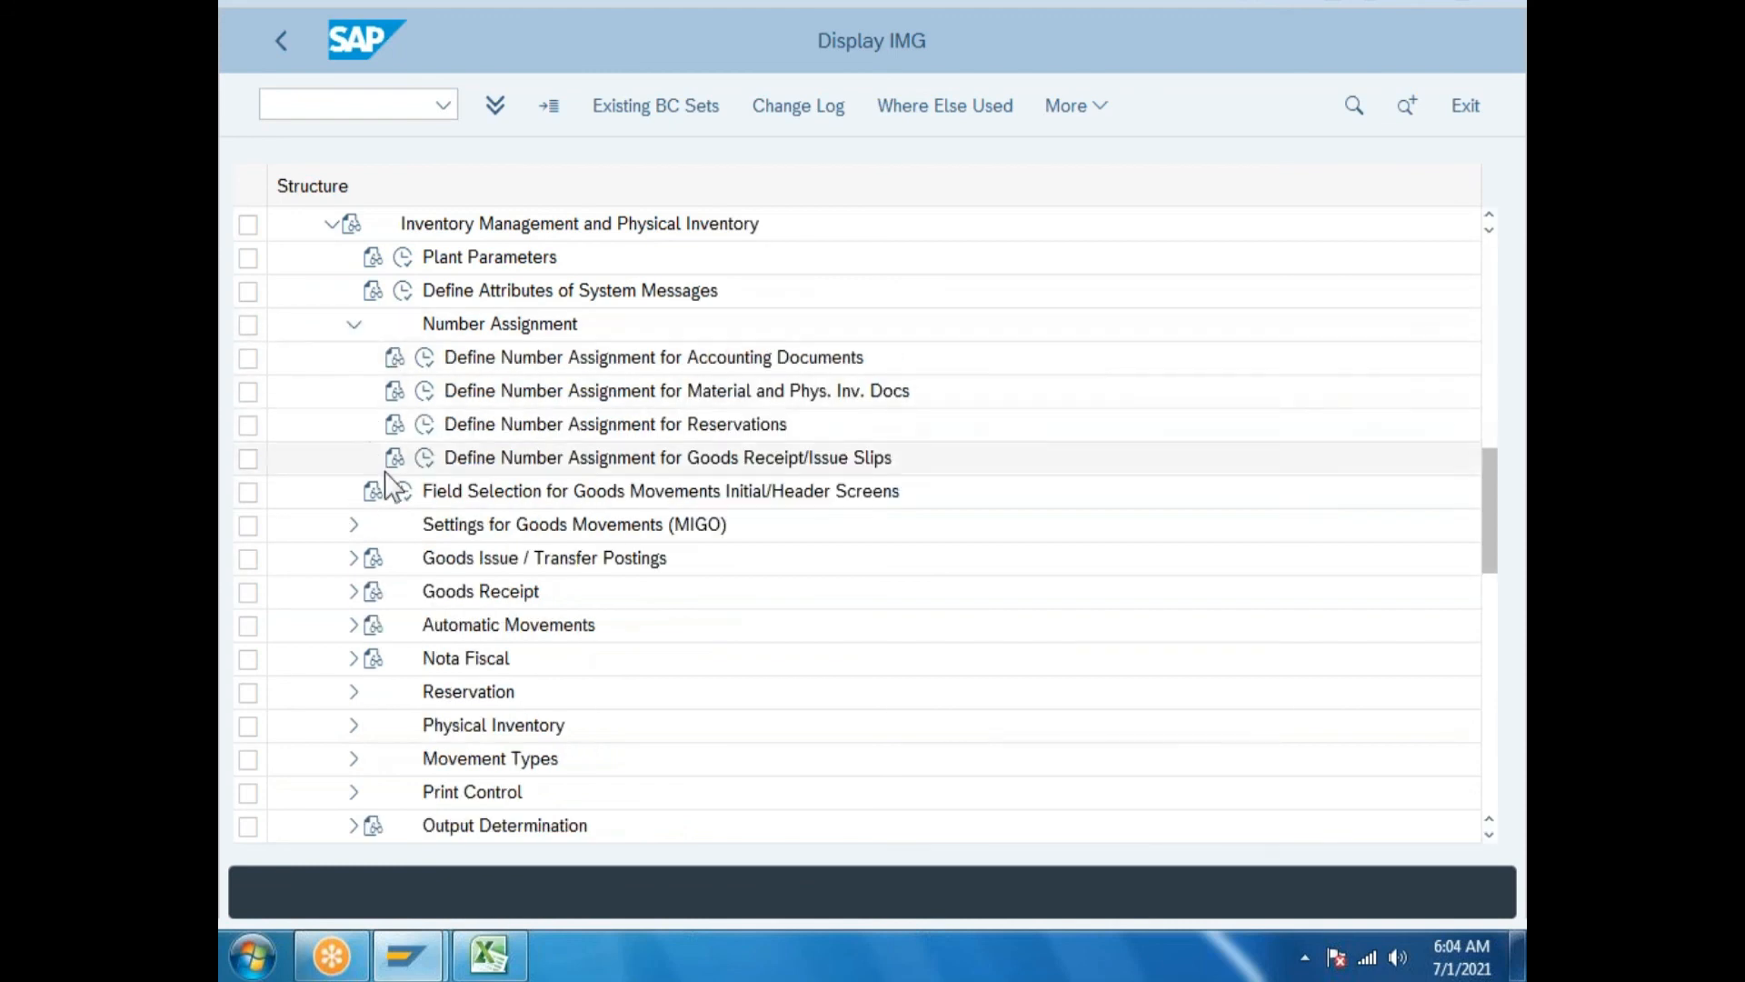
double_click(842, 460)
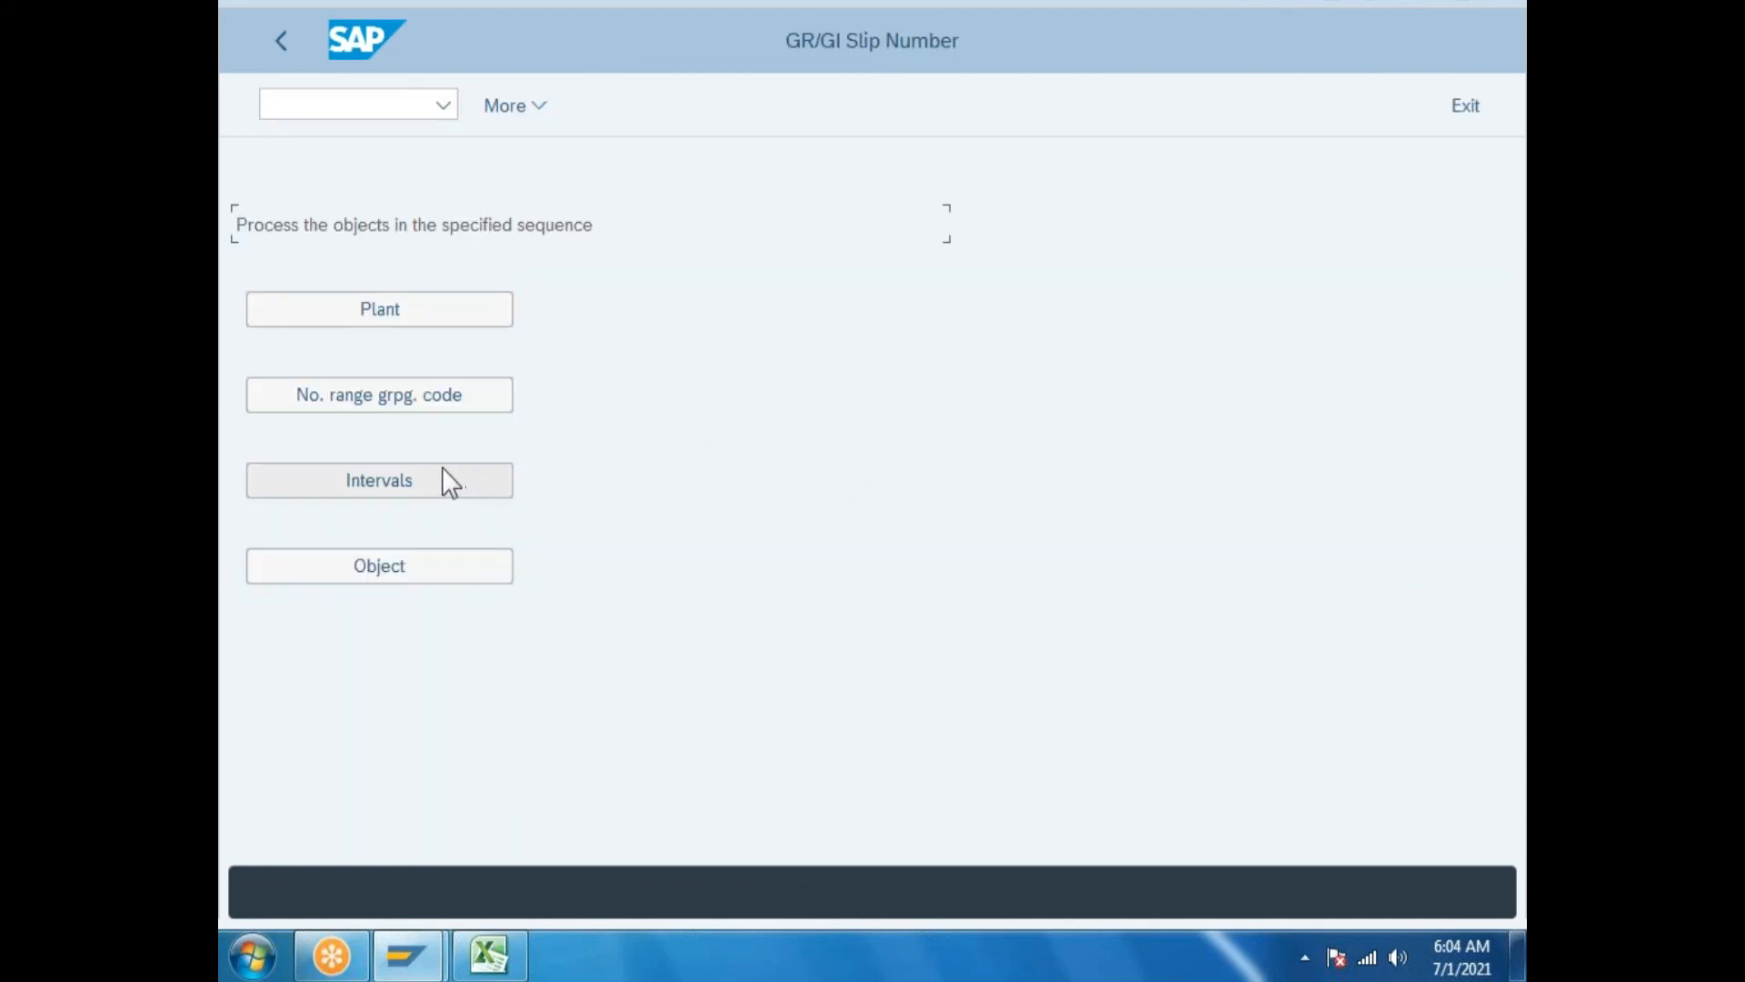
left_click(391, 558)
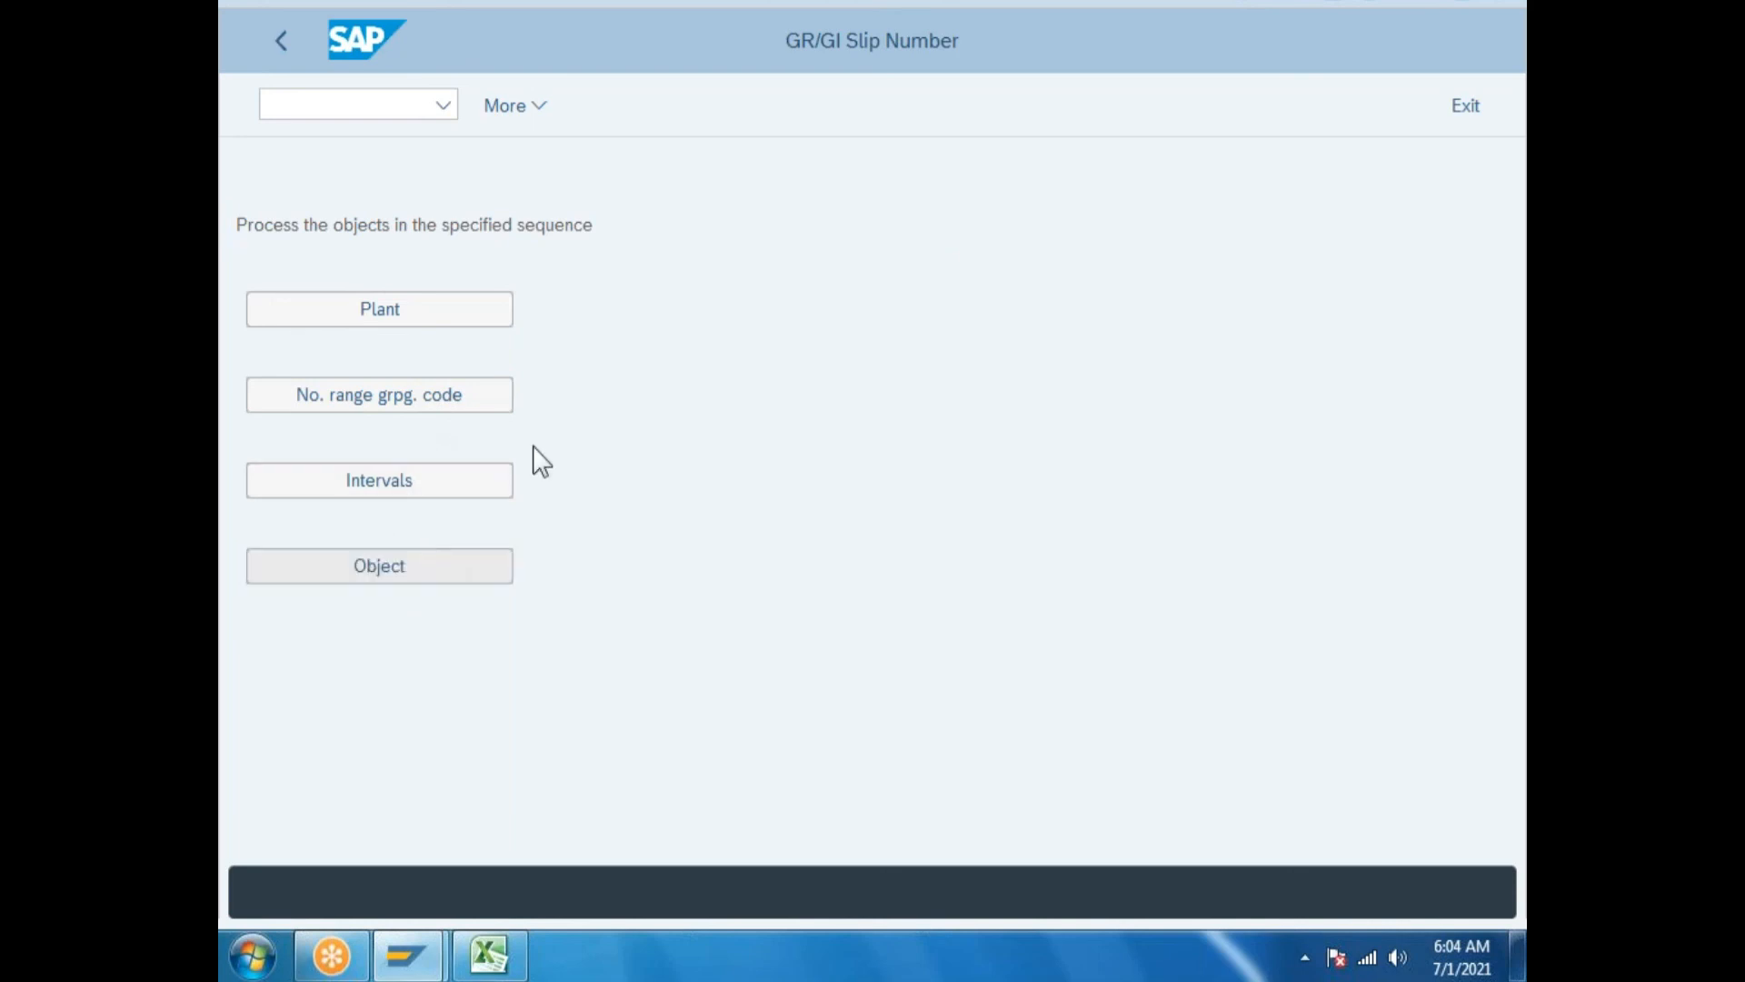
Create three new GR/GI slip rows, each with plant GP.
left_click(511, 109)
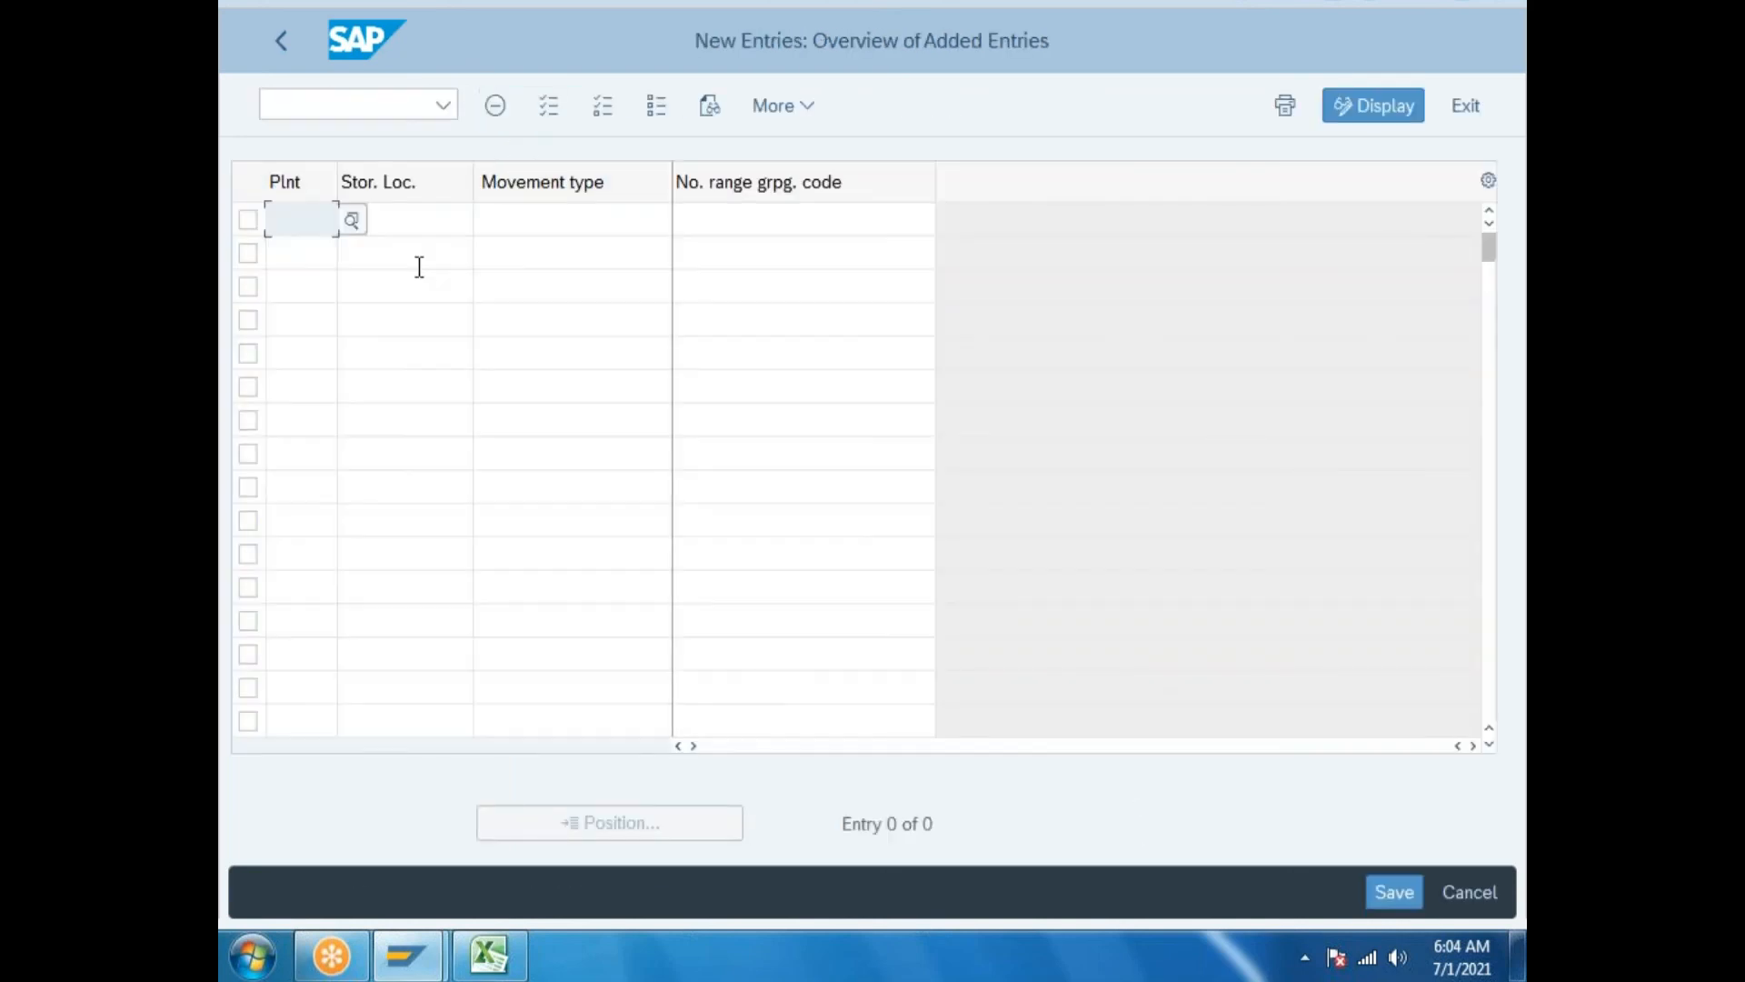
type("gp")
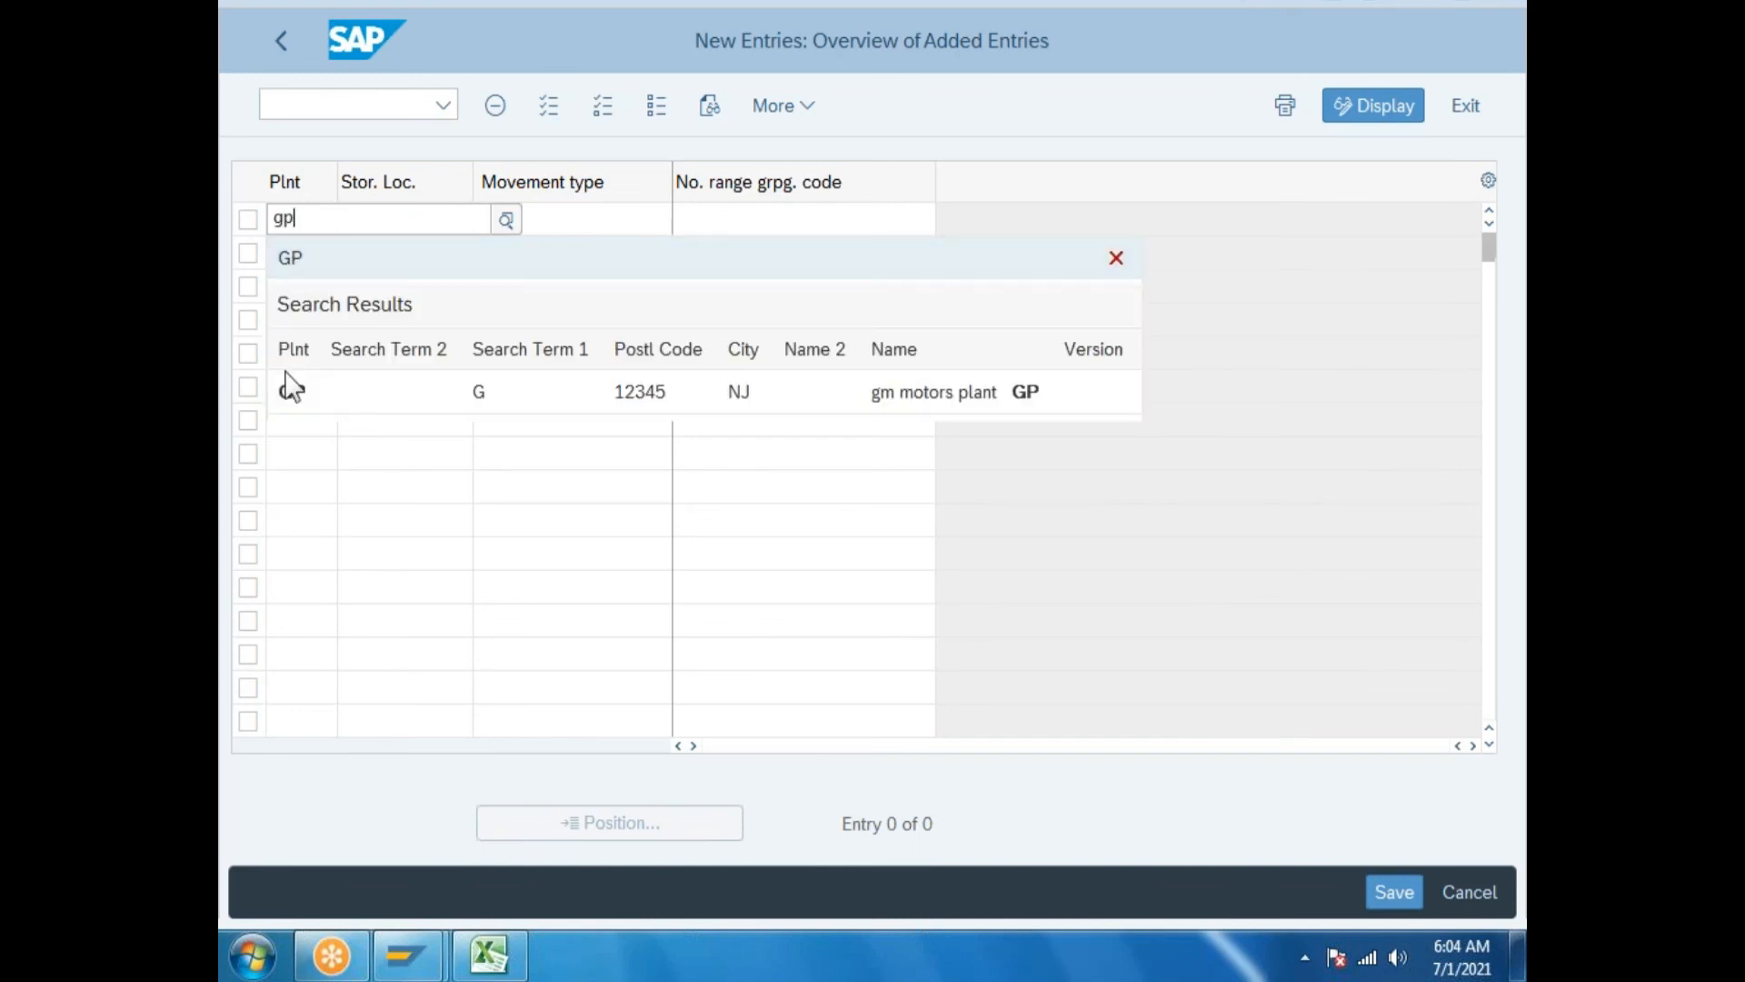
left_click(292, 382)
left_click(308, 247)
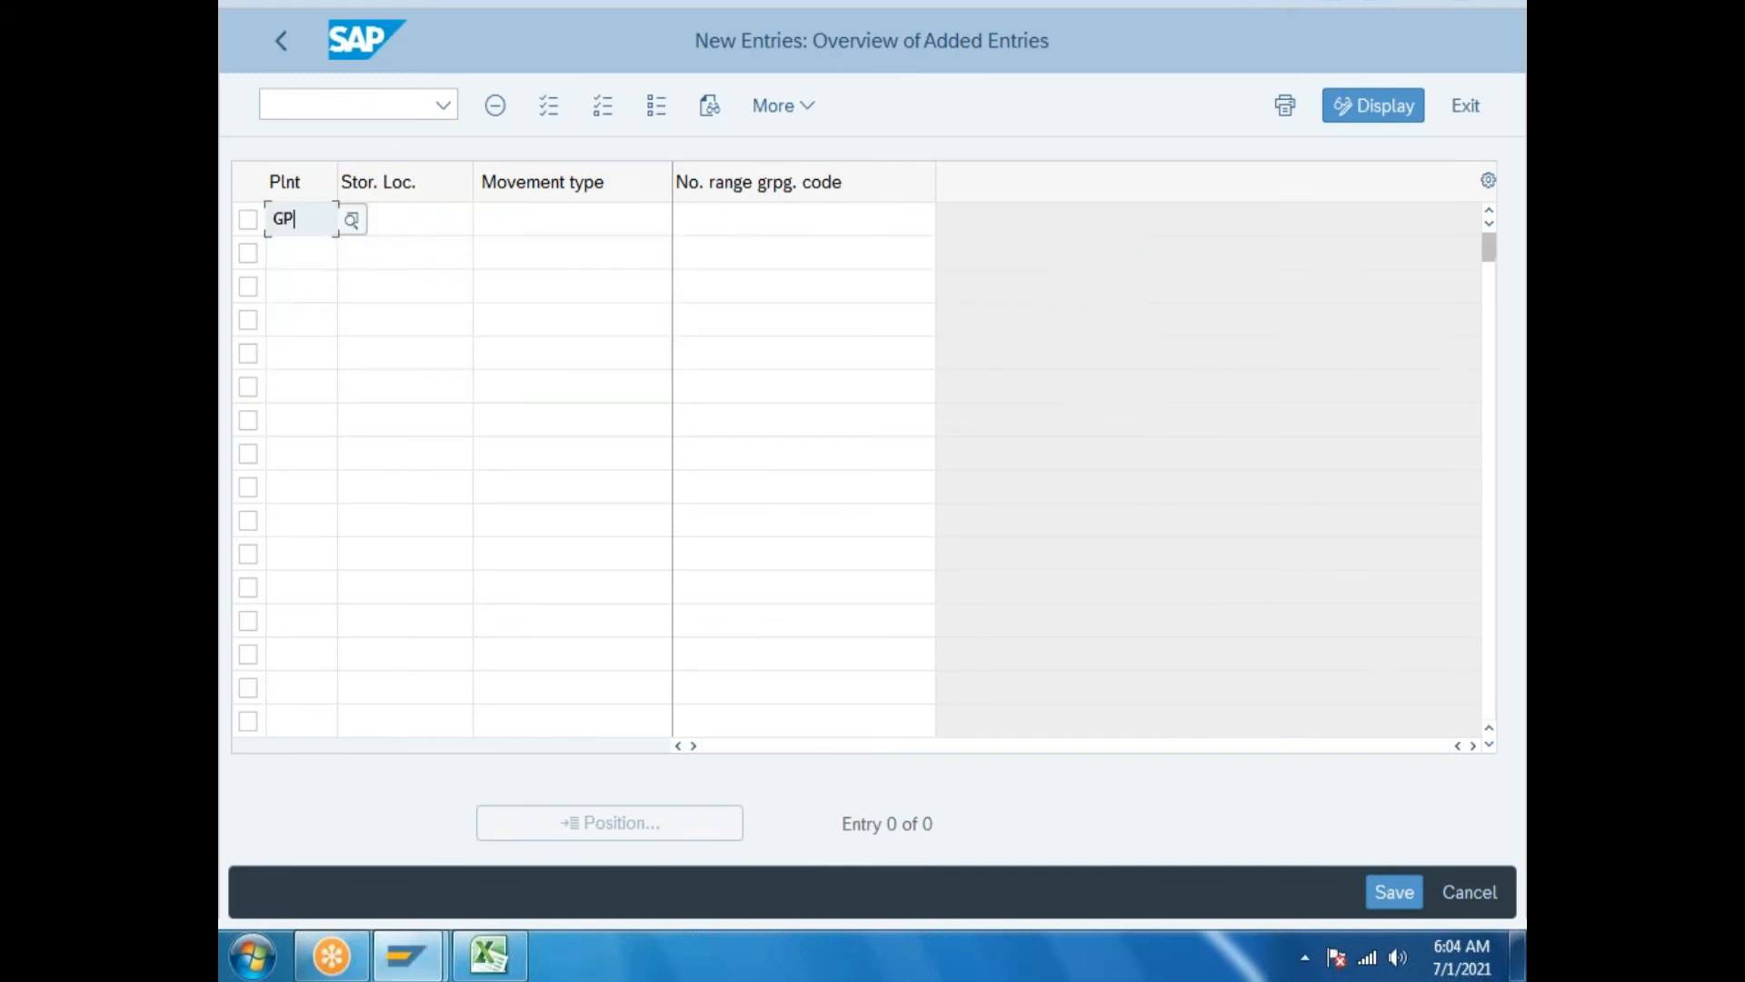
type("gp")
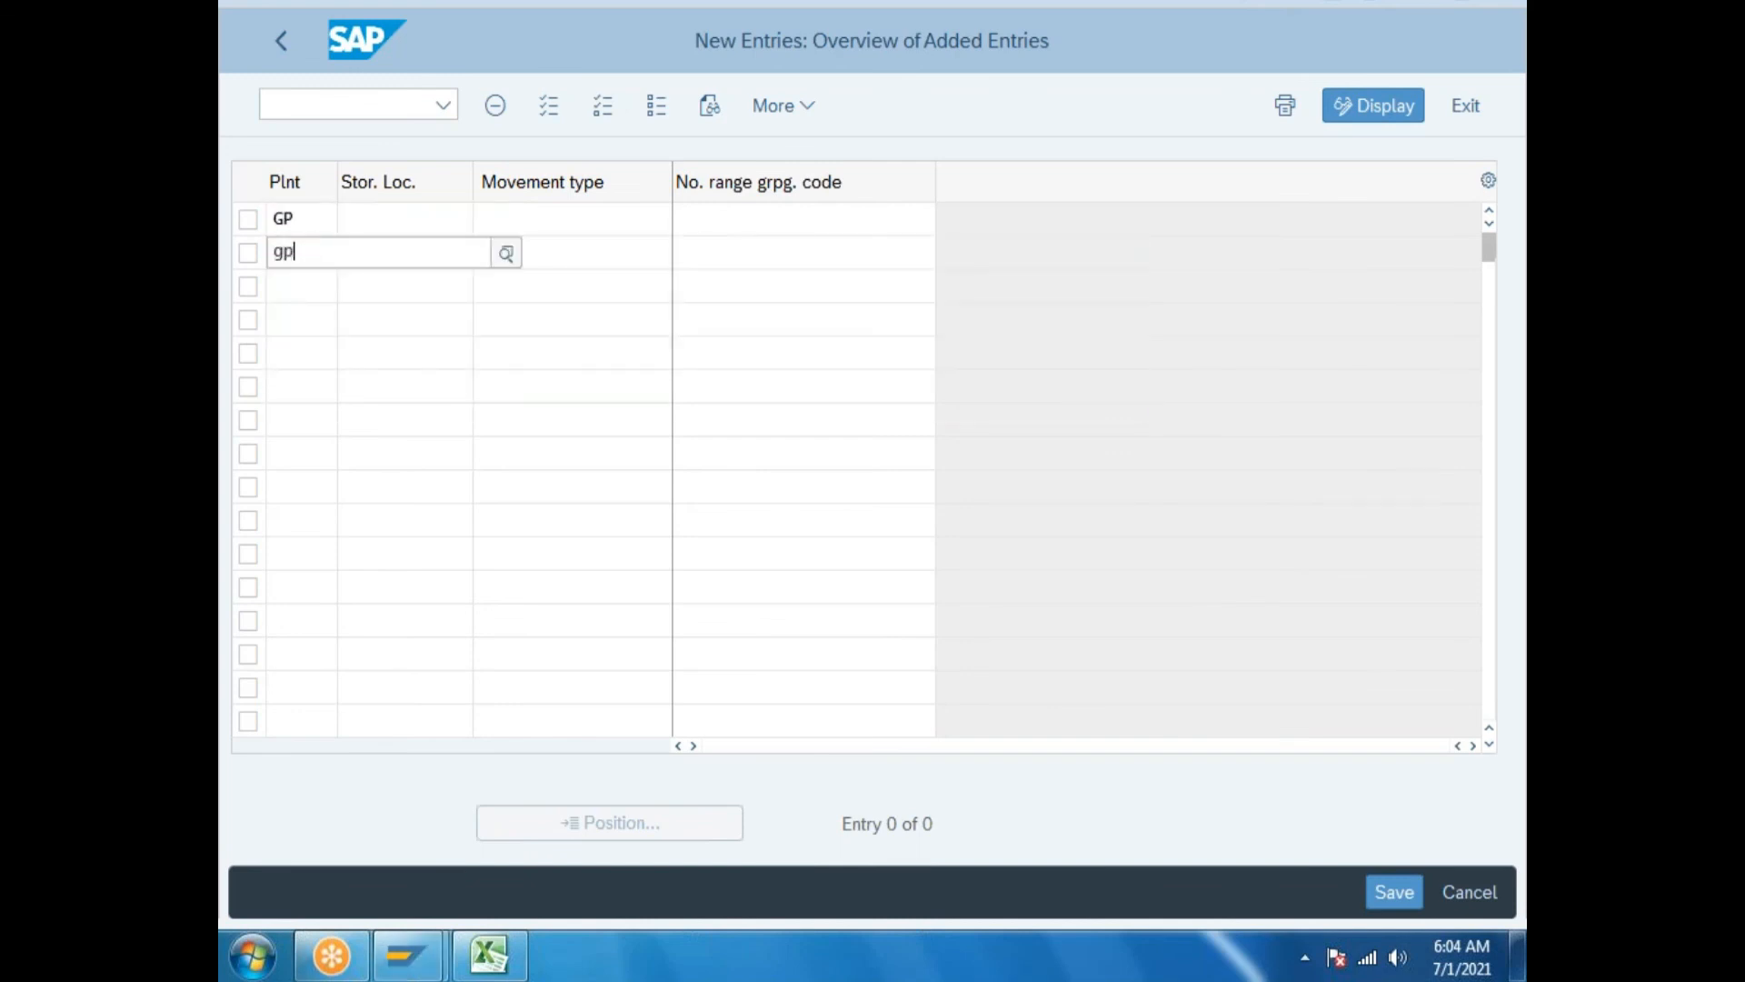
left_click(300, 427)
left_click(292, 284)
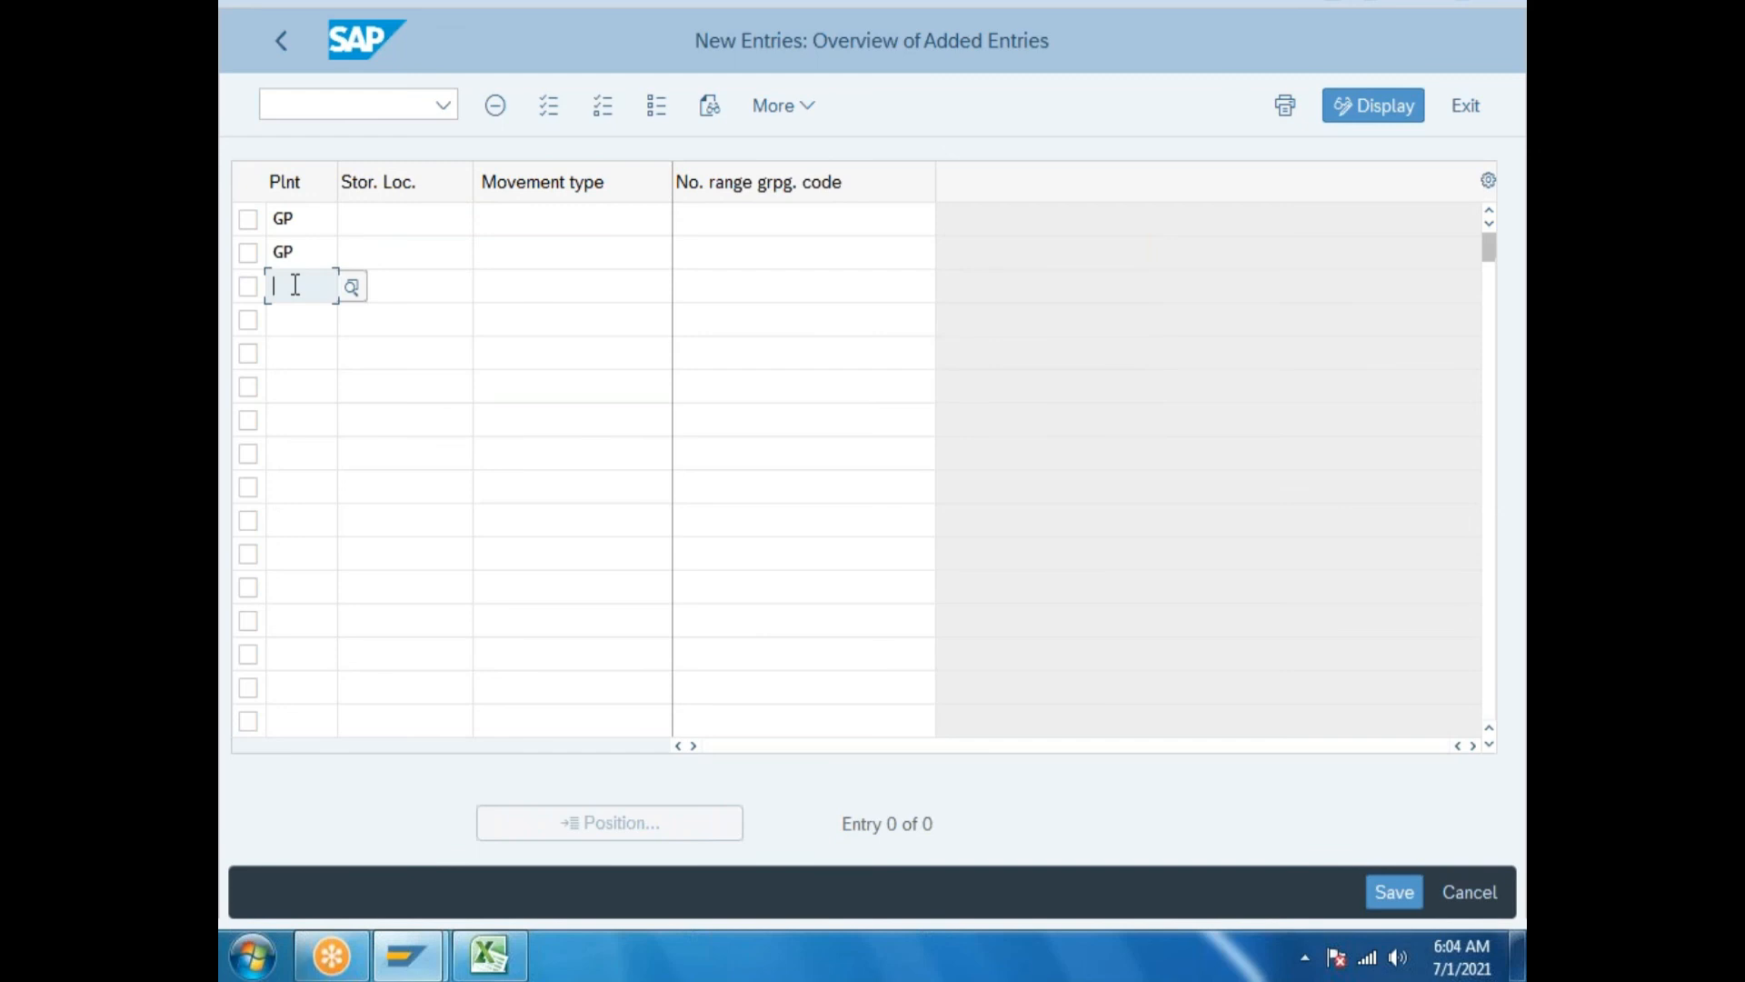
type("gp")
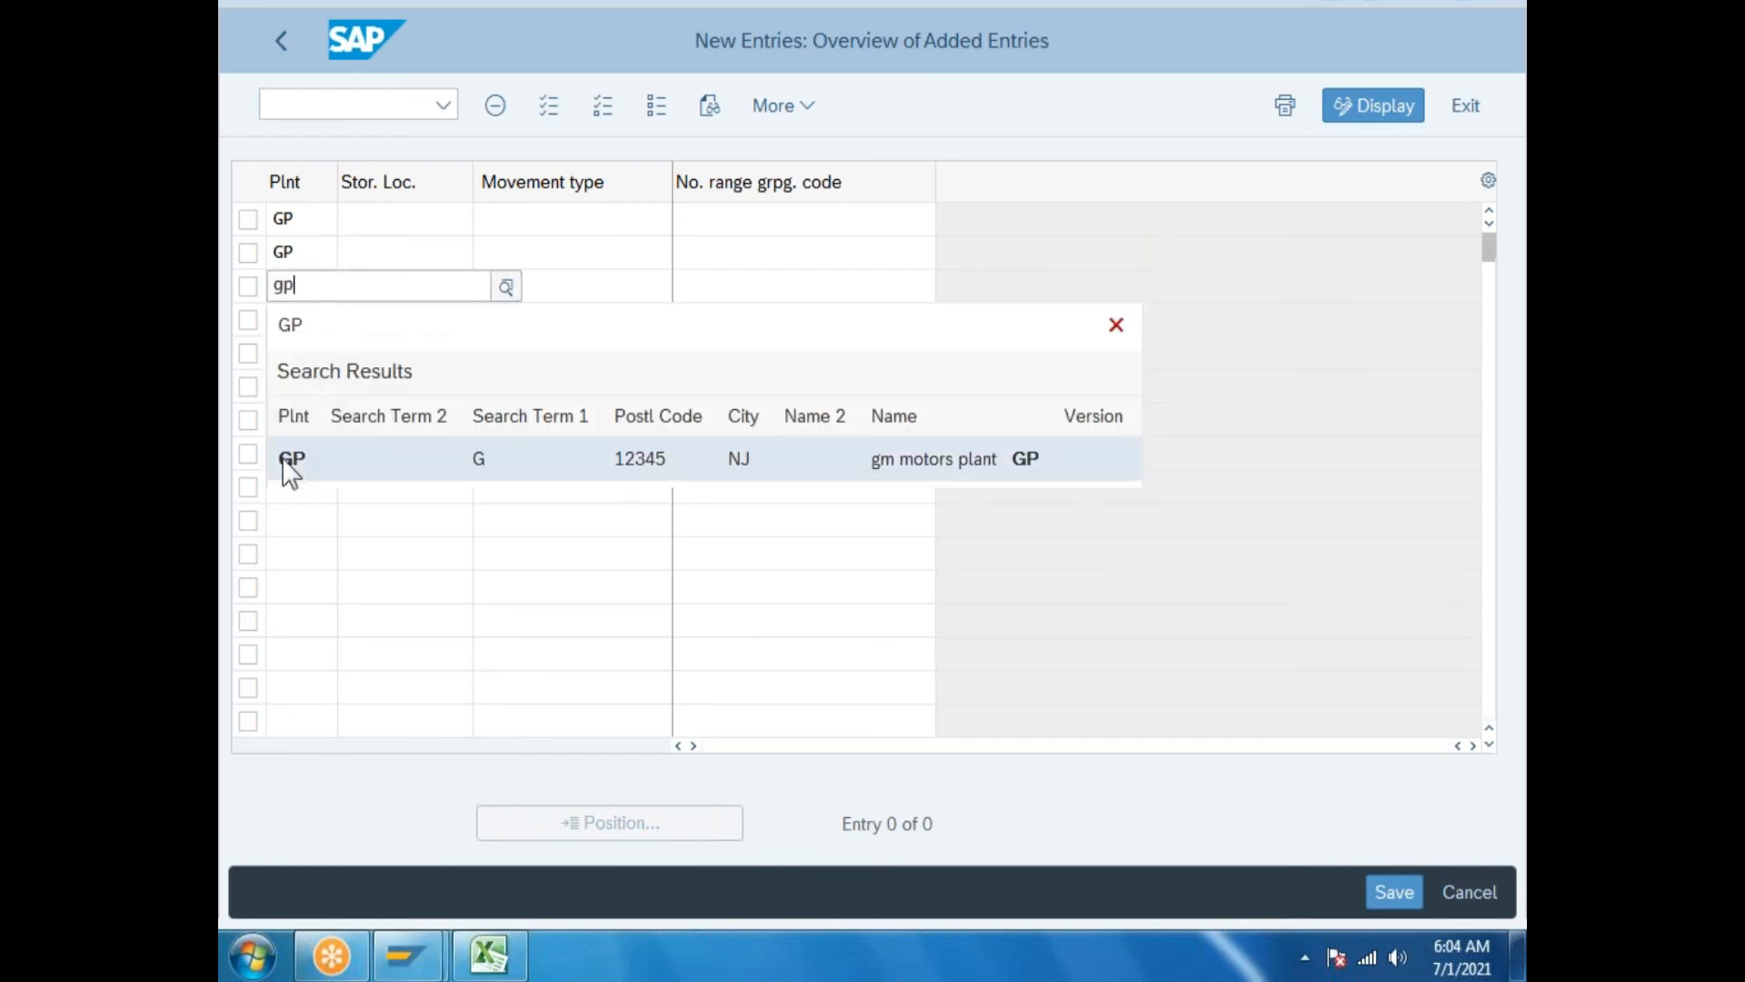
left_click(285, 471)
Set the storage locations of the three rows to RM, FG and SFG.
left_click(413, 221)
type("rm")
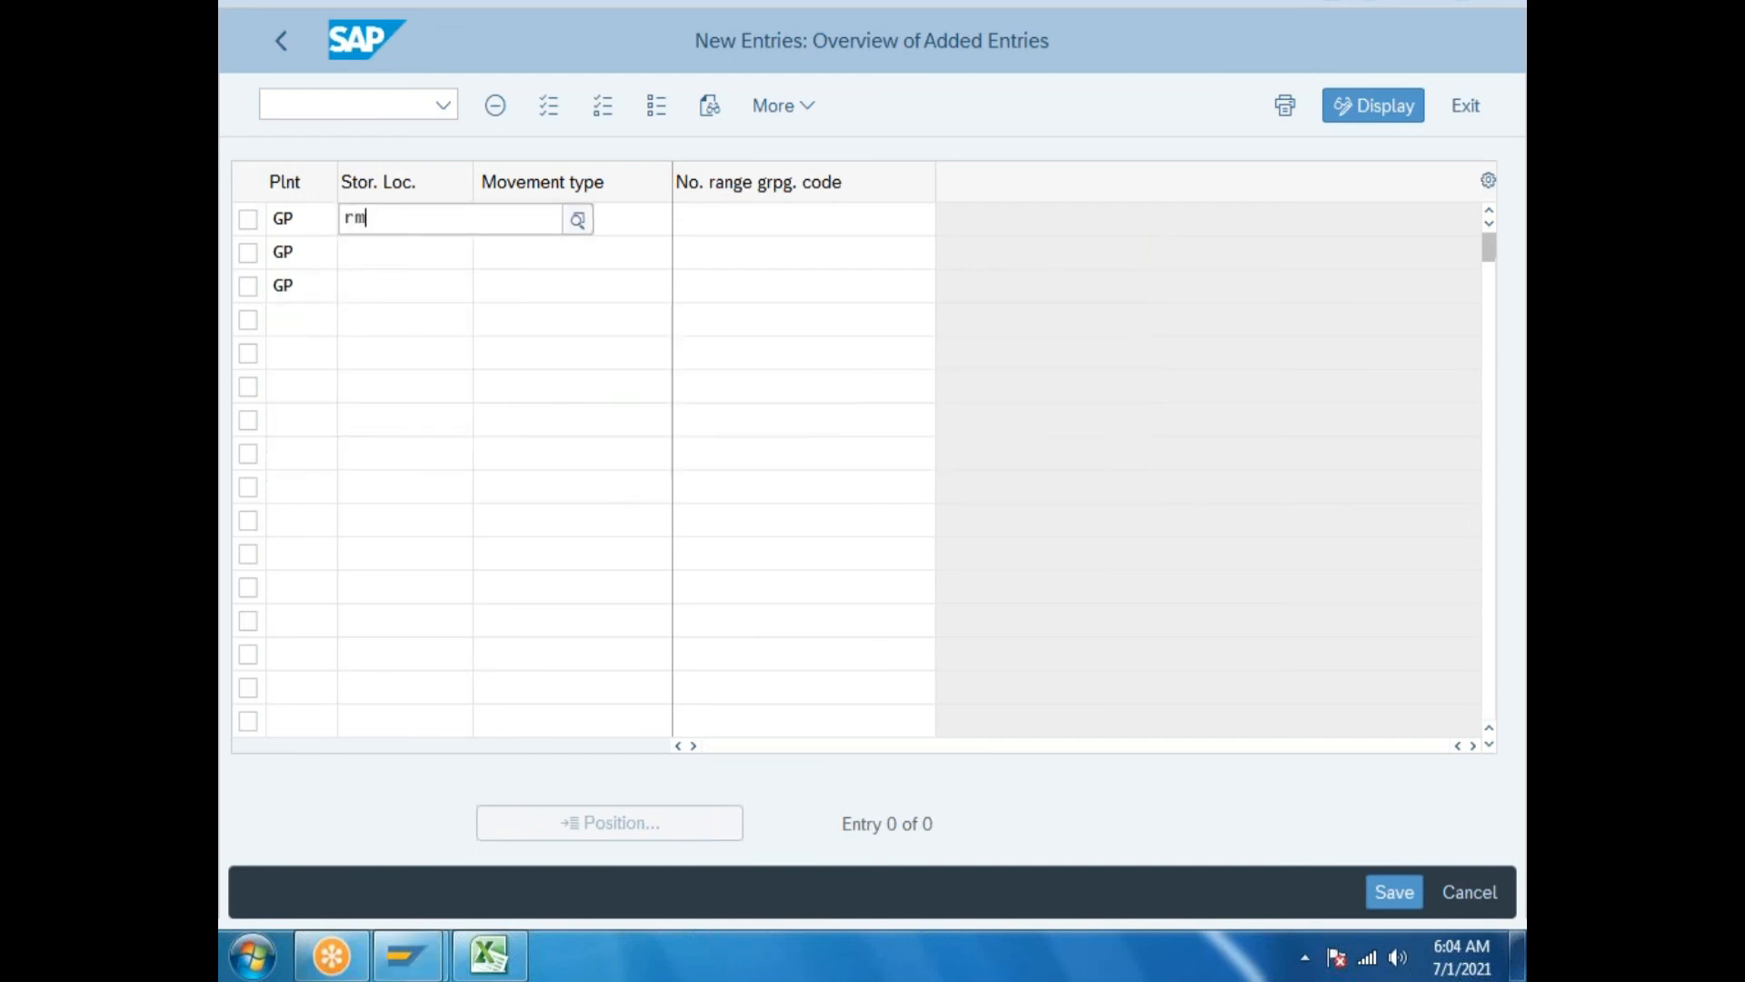
left_click(382, 391)
left_click(383, 255)
type("g")
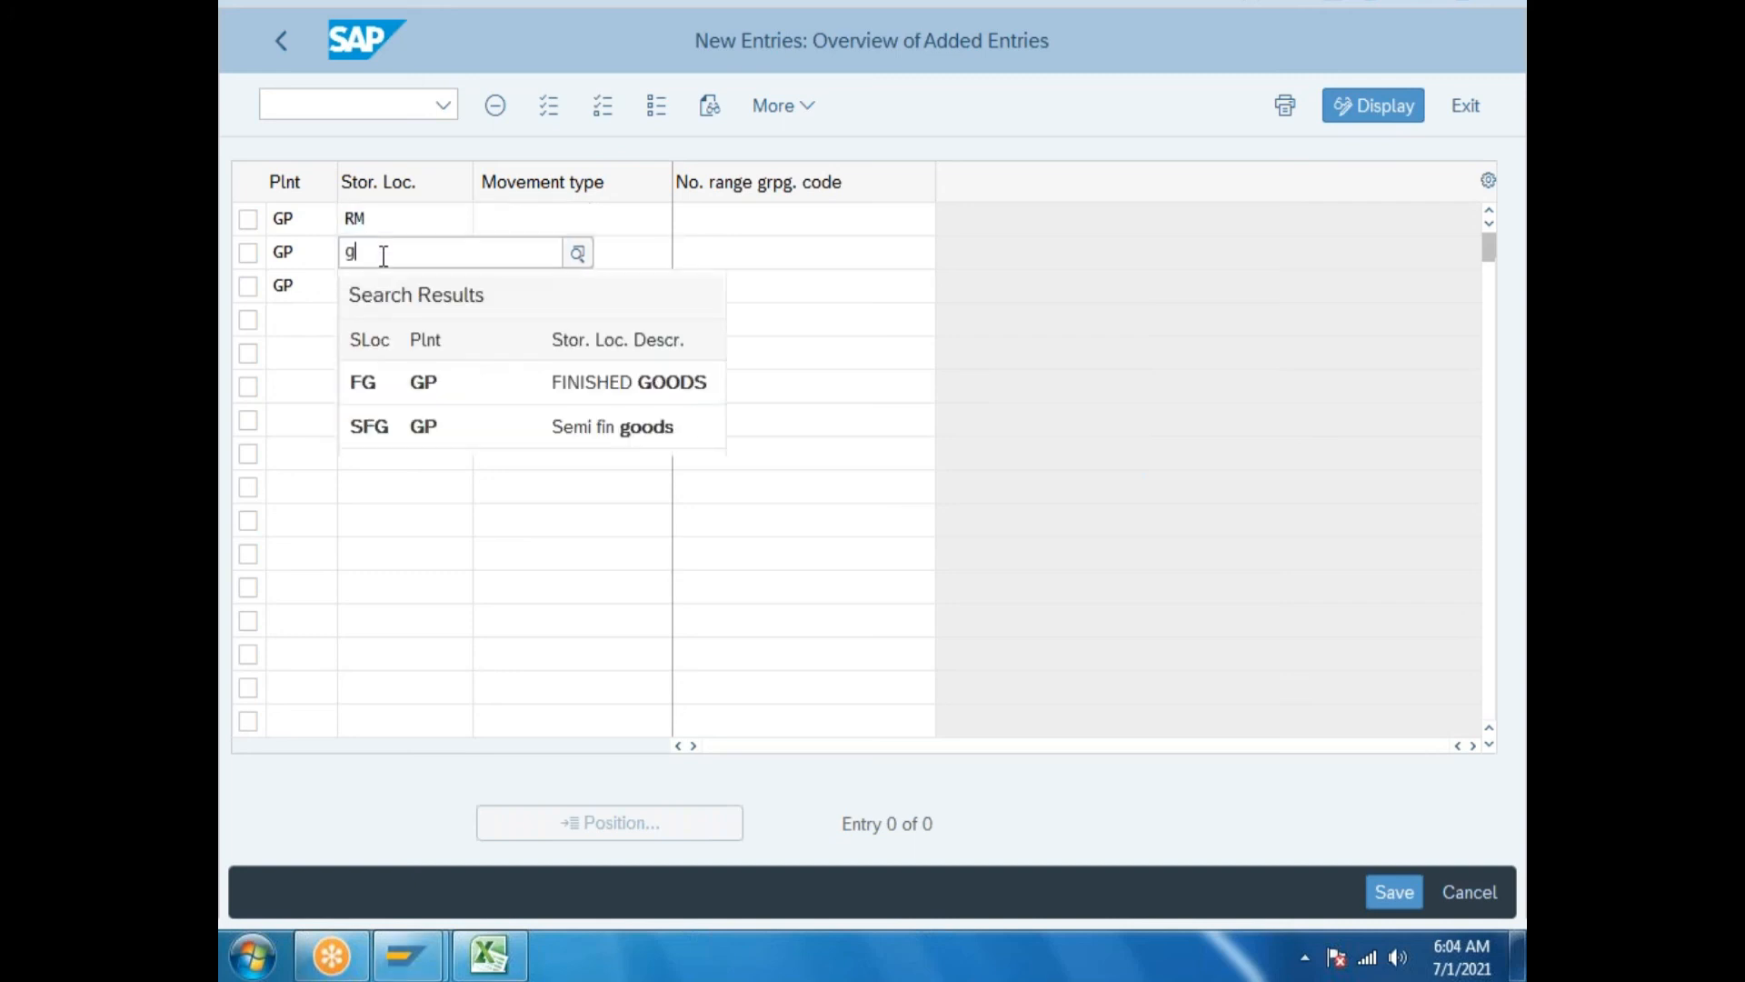
left_click_drag(383, 255, 231, 264)
left_click(375, 384)
left_click(381, 275)
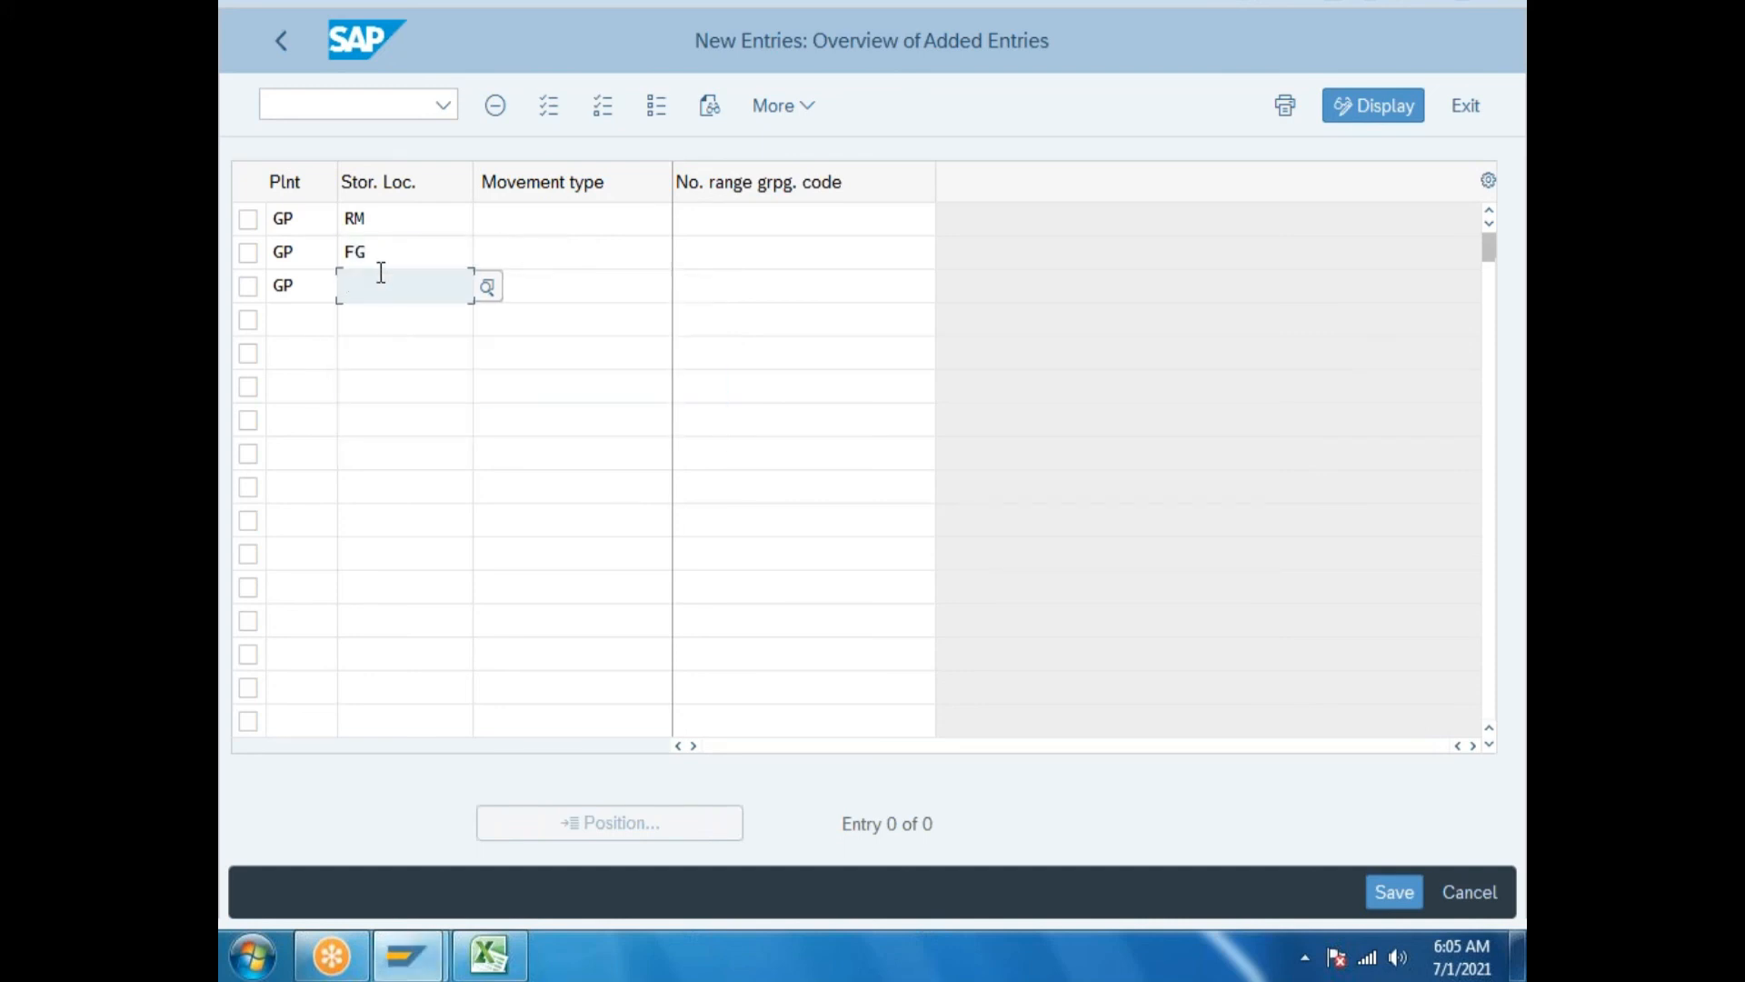
type("sfg")
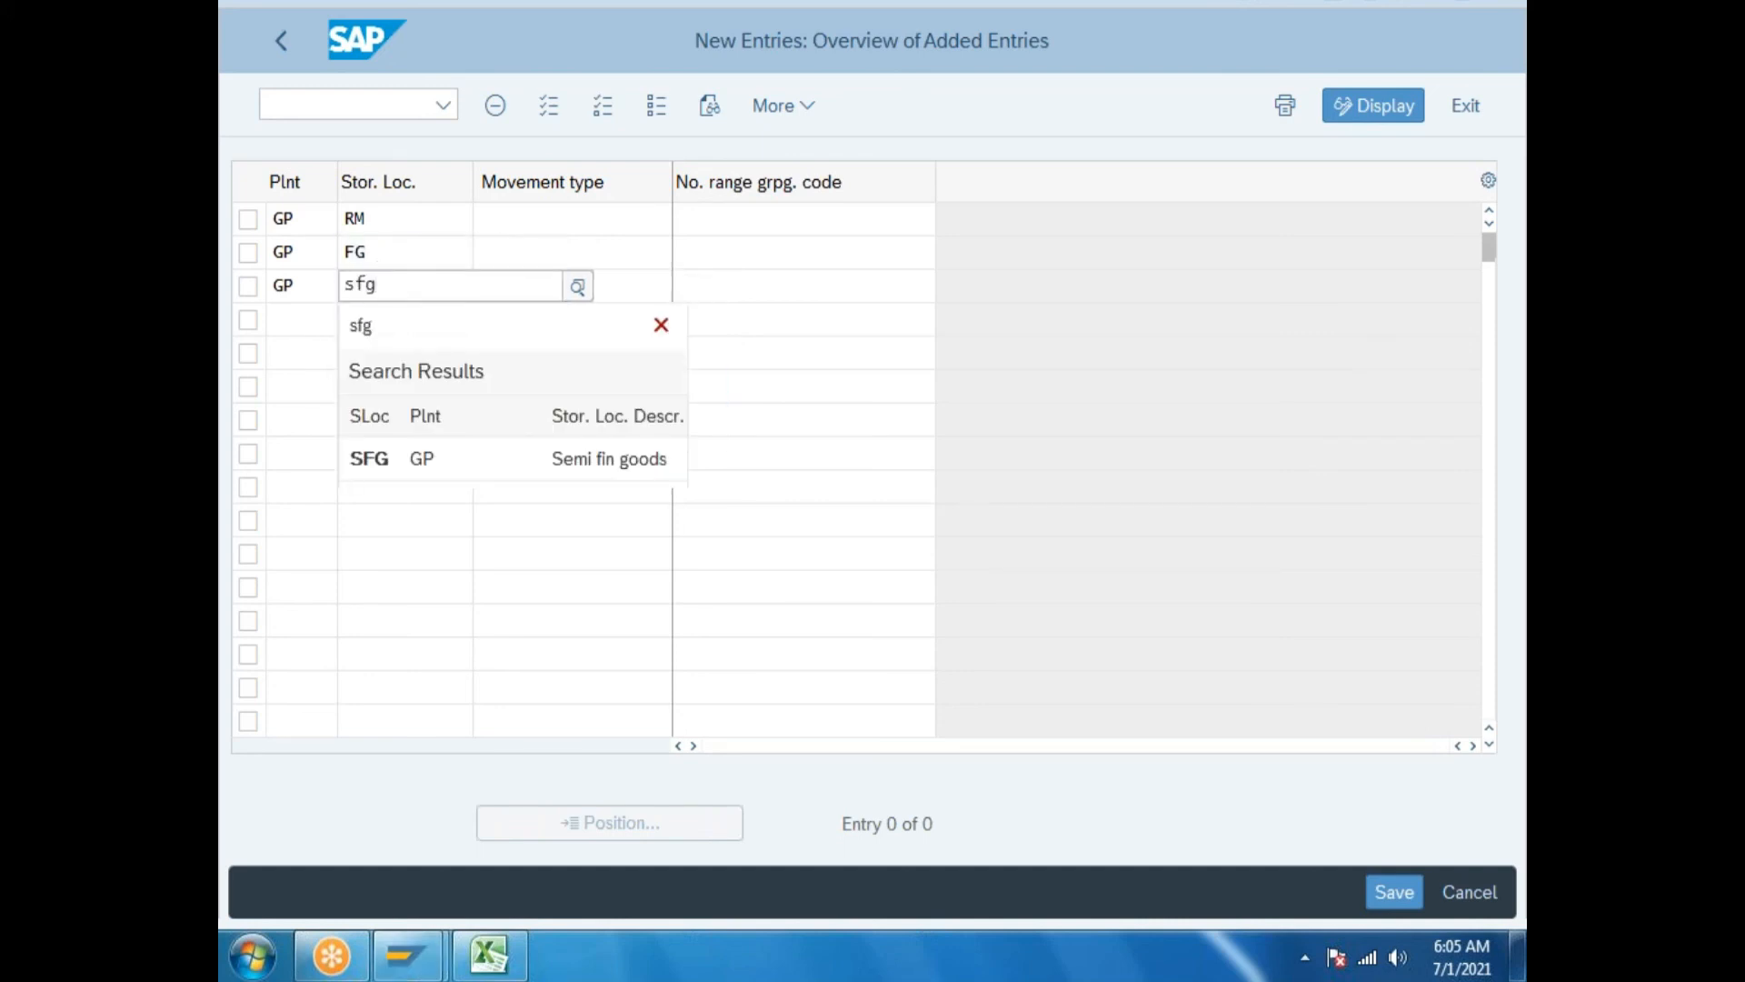
left_click(378, 459)
Enter movement type 101 on the storage location rows.
left_click(545, 220)
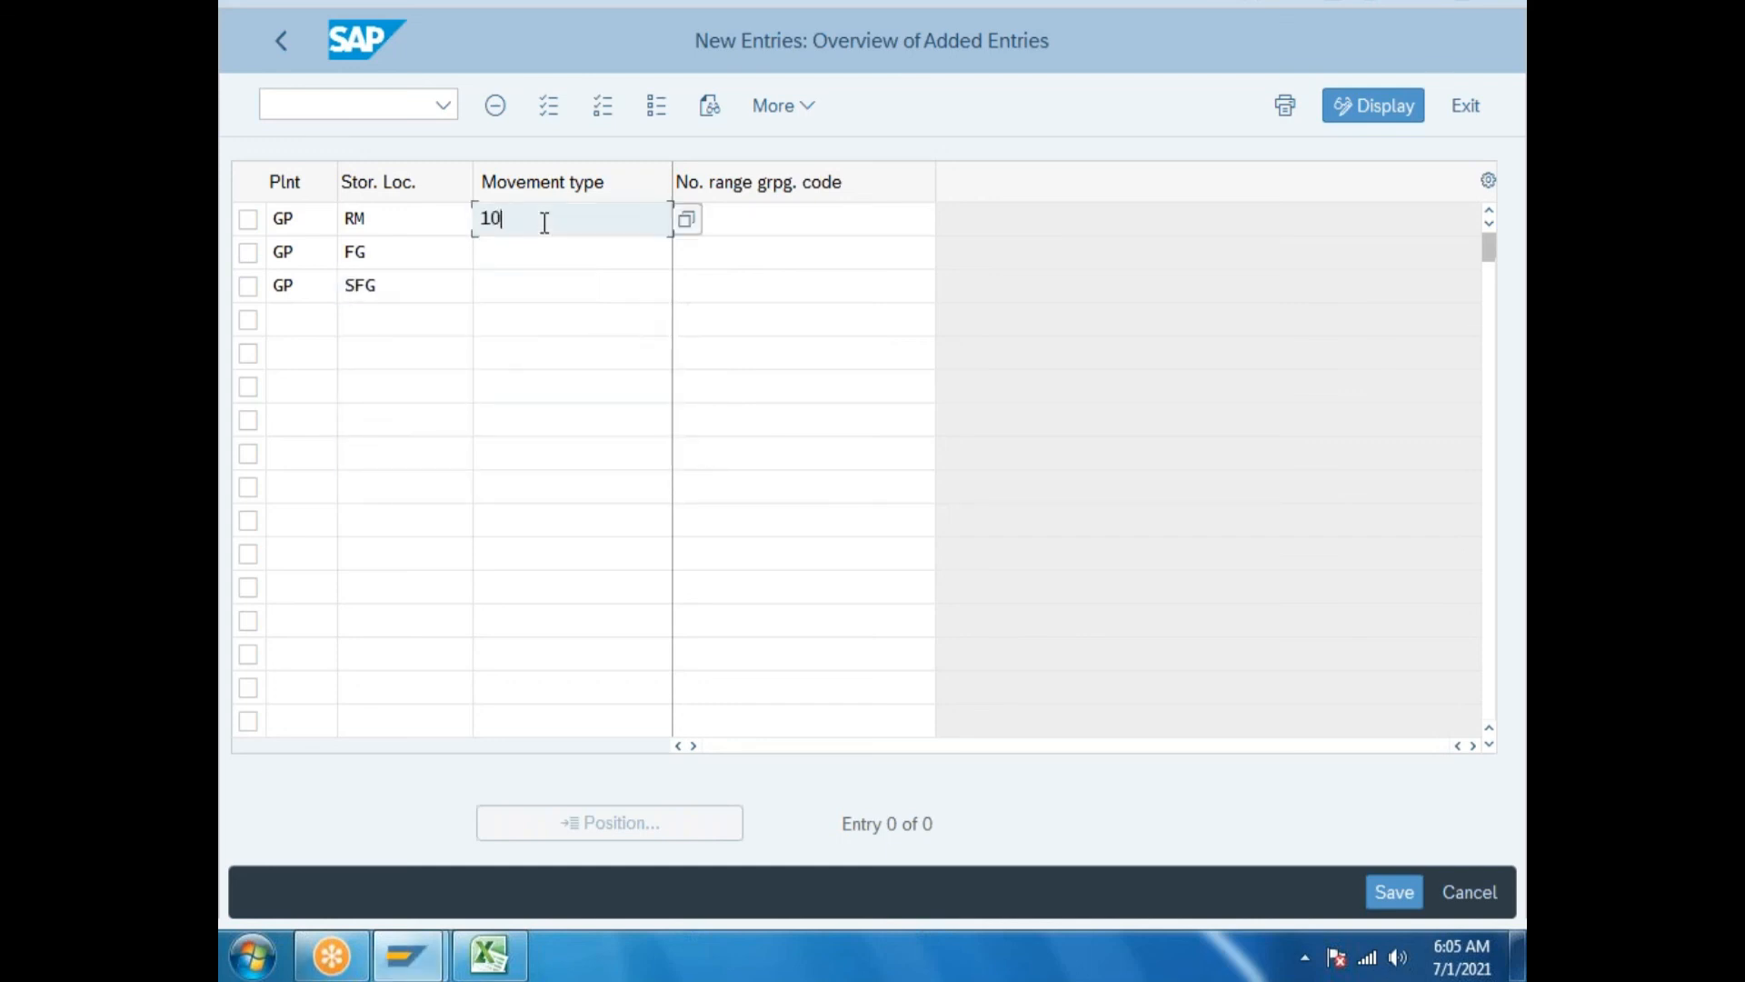
type("101")
left_click(517, 260)
type("101")
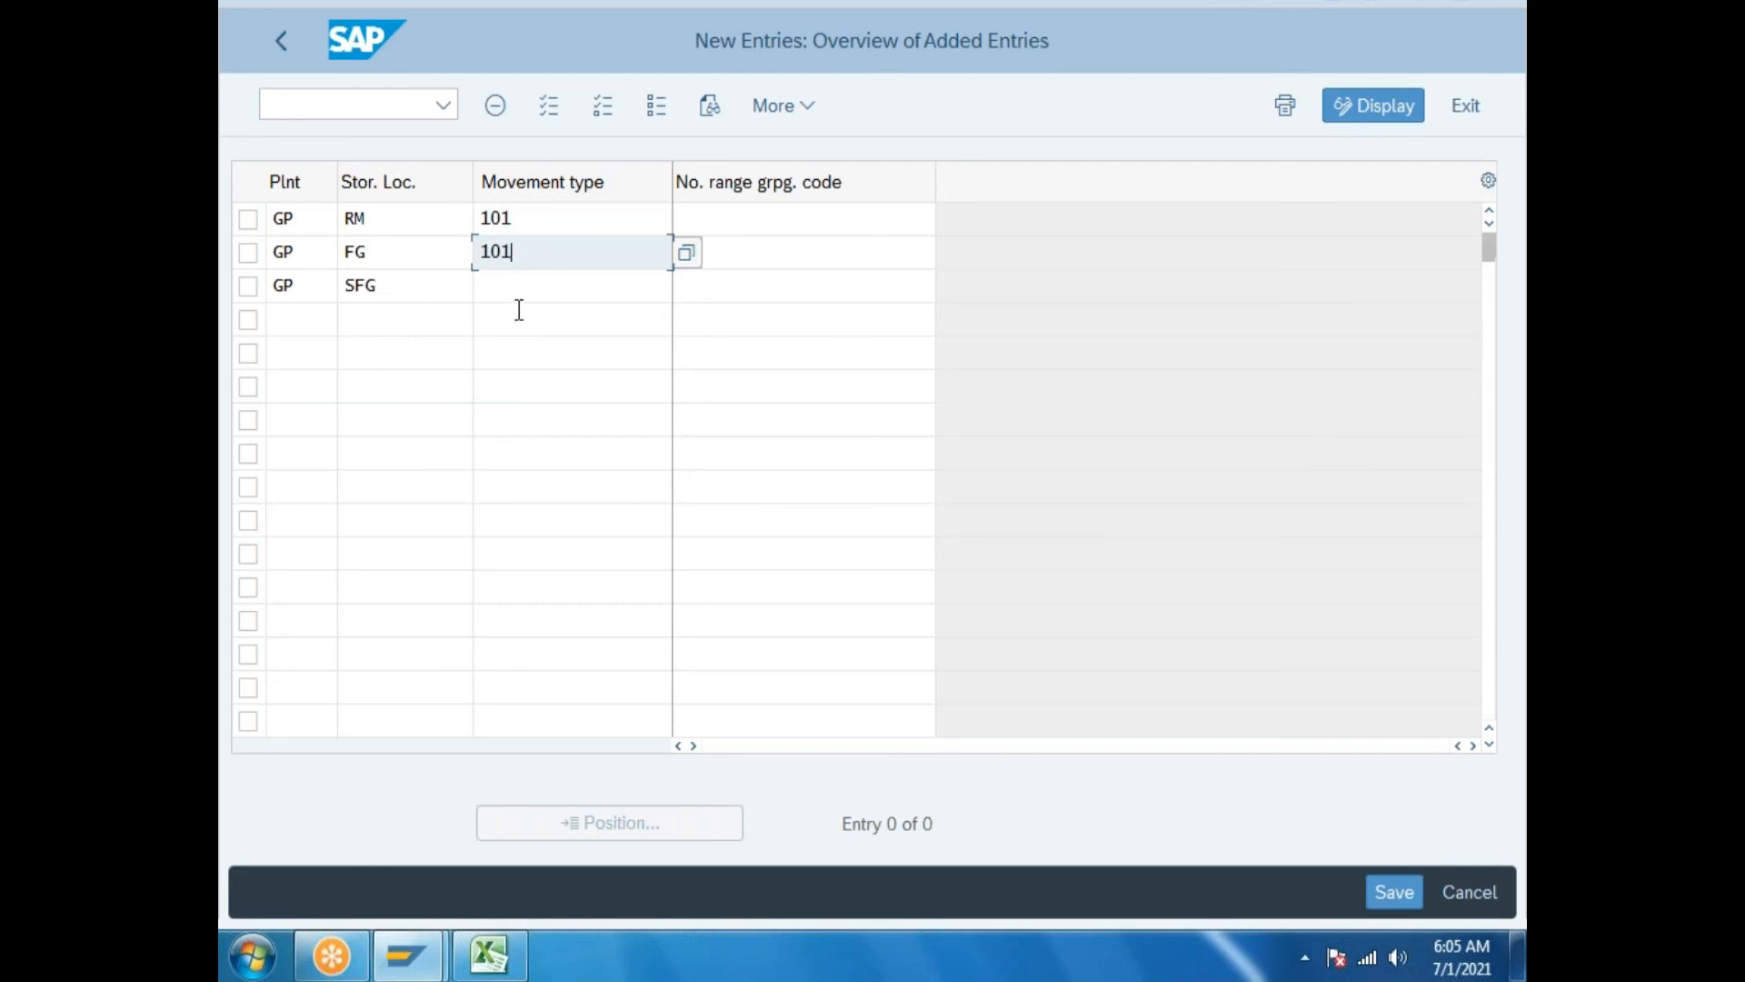
left_click(521, 291)
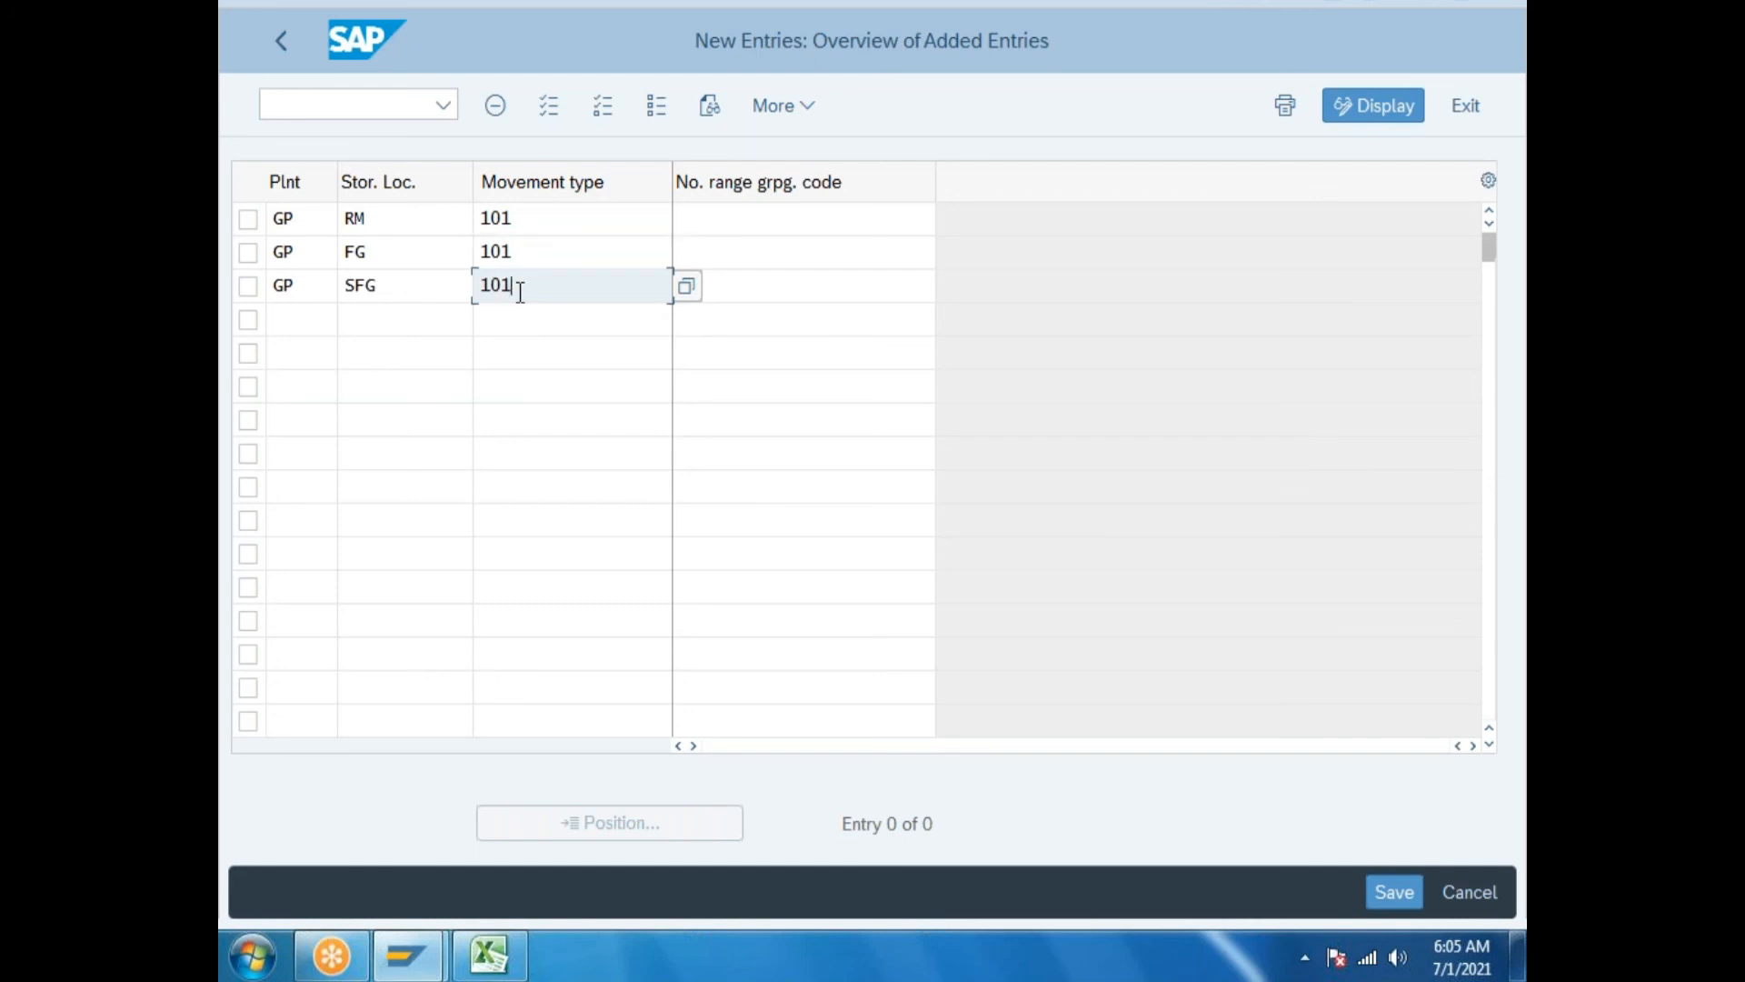
Assign grouping code GC to the RM, FG and SFG rows and save.
left_click(857, 227)
key("F4")
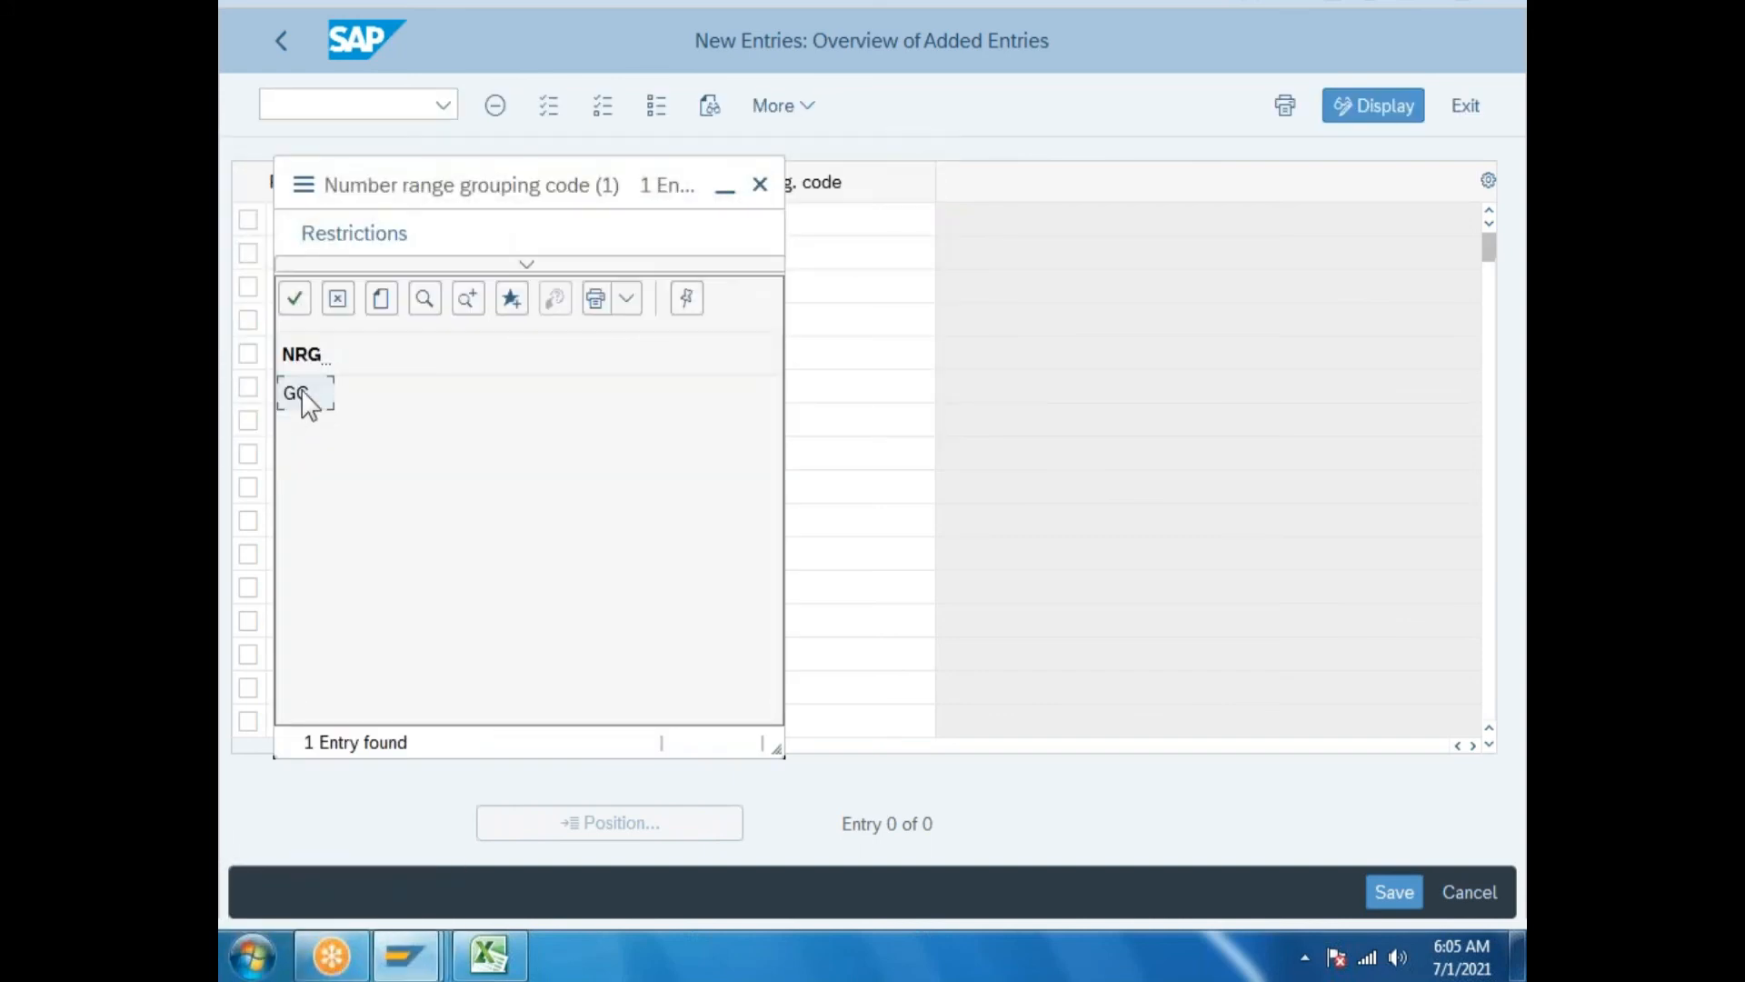
double_click(294, 396)
left_click(670, 266)
left_click(718, 257)
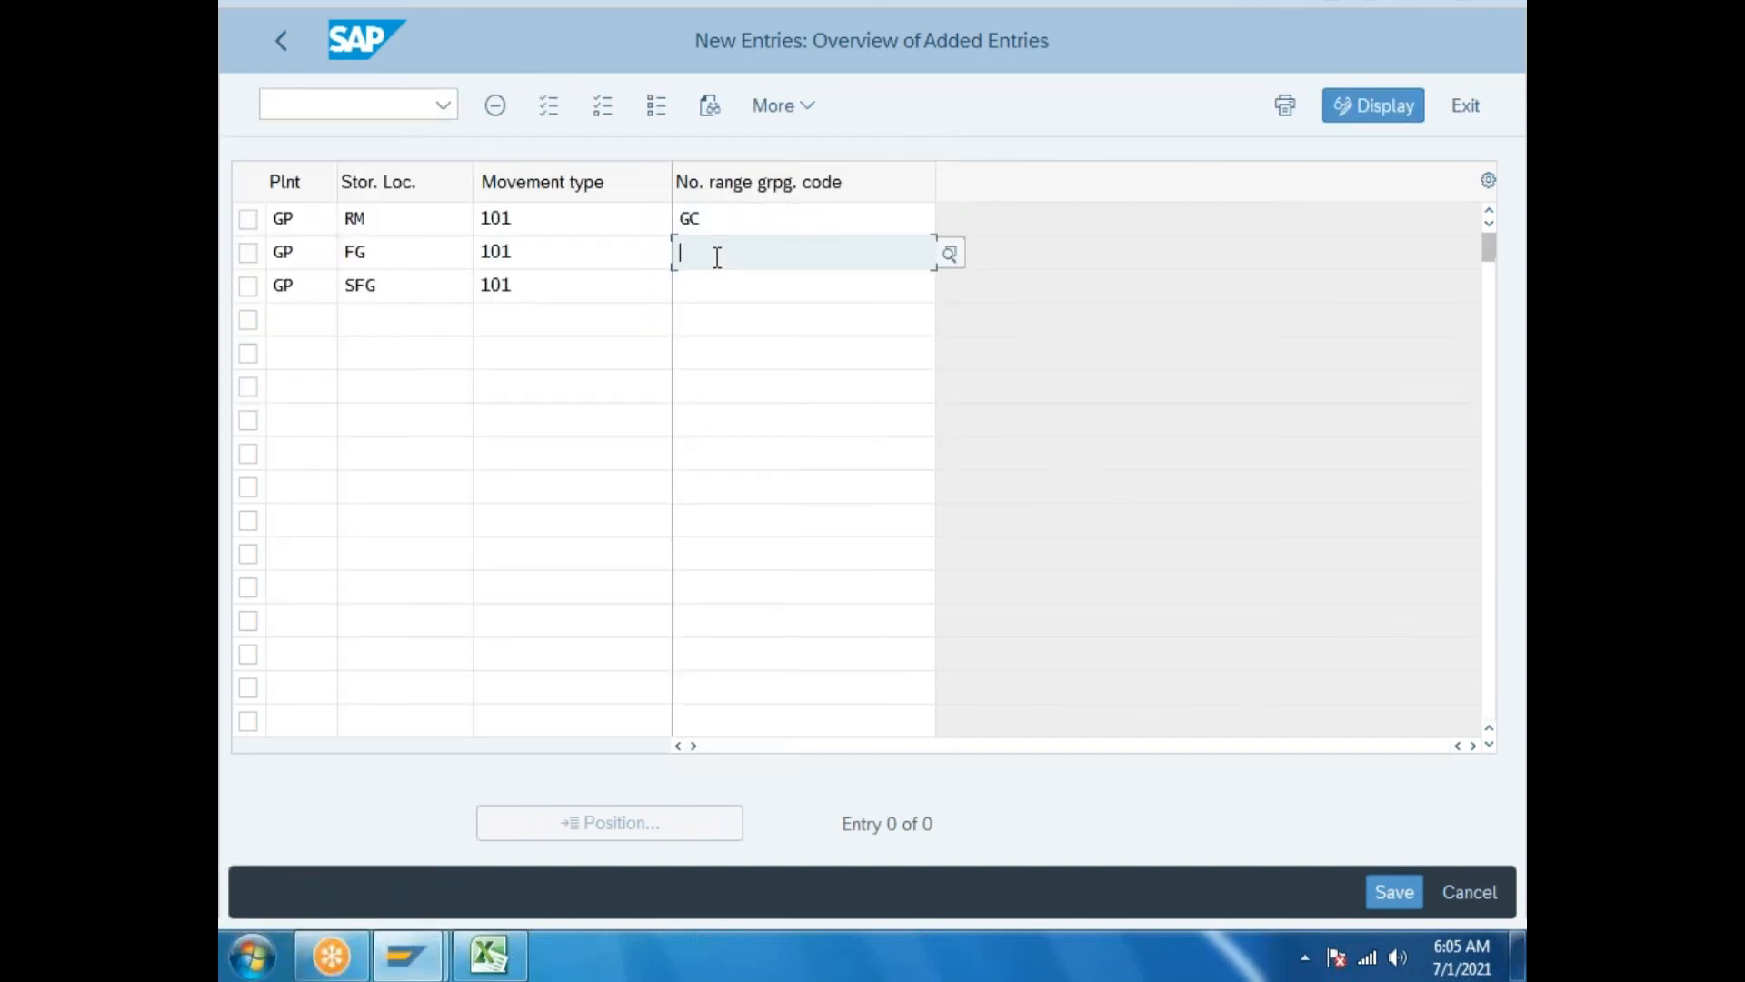
type("gc")
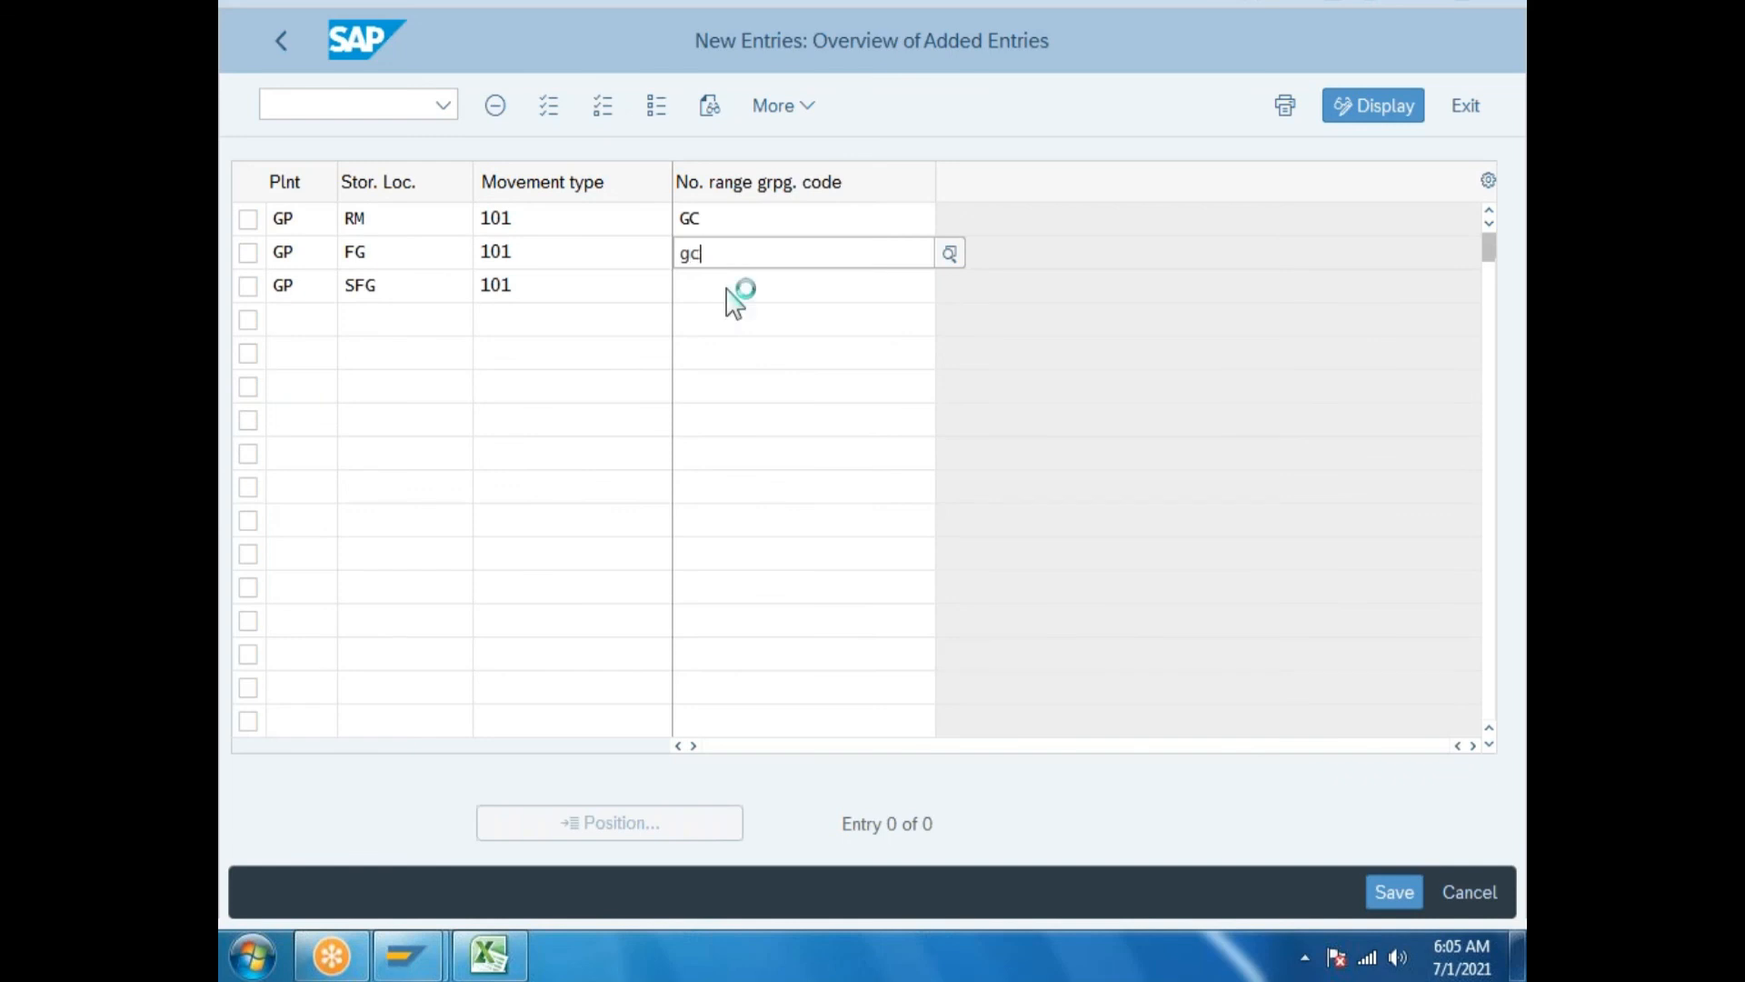
left_click(726, 289)
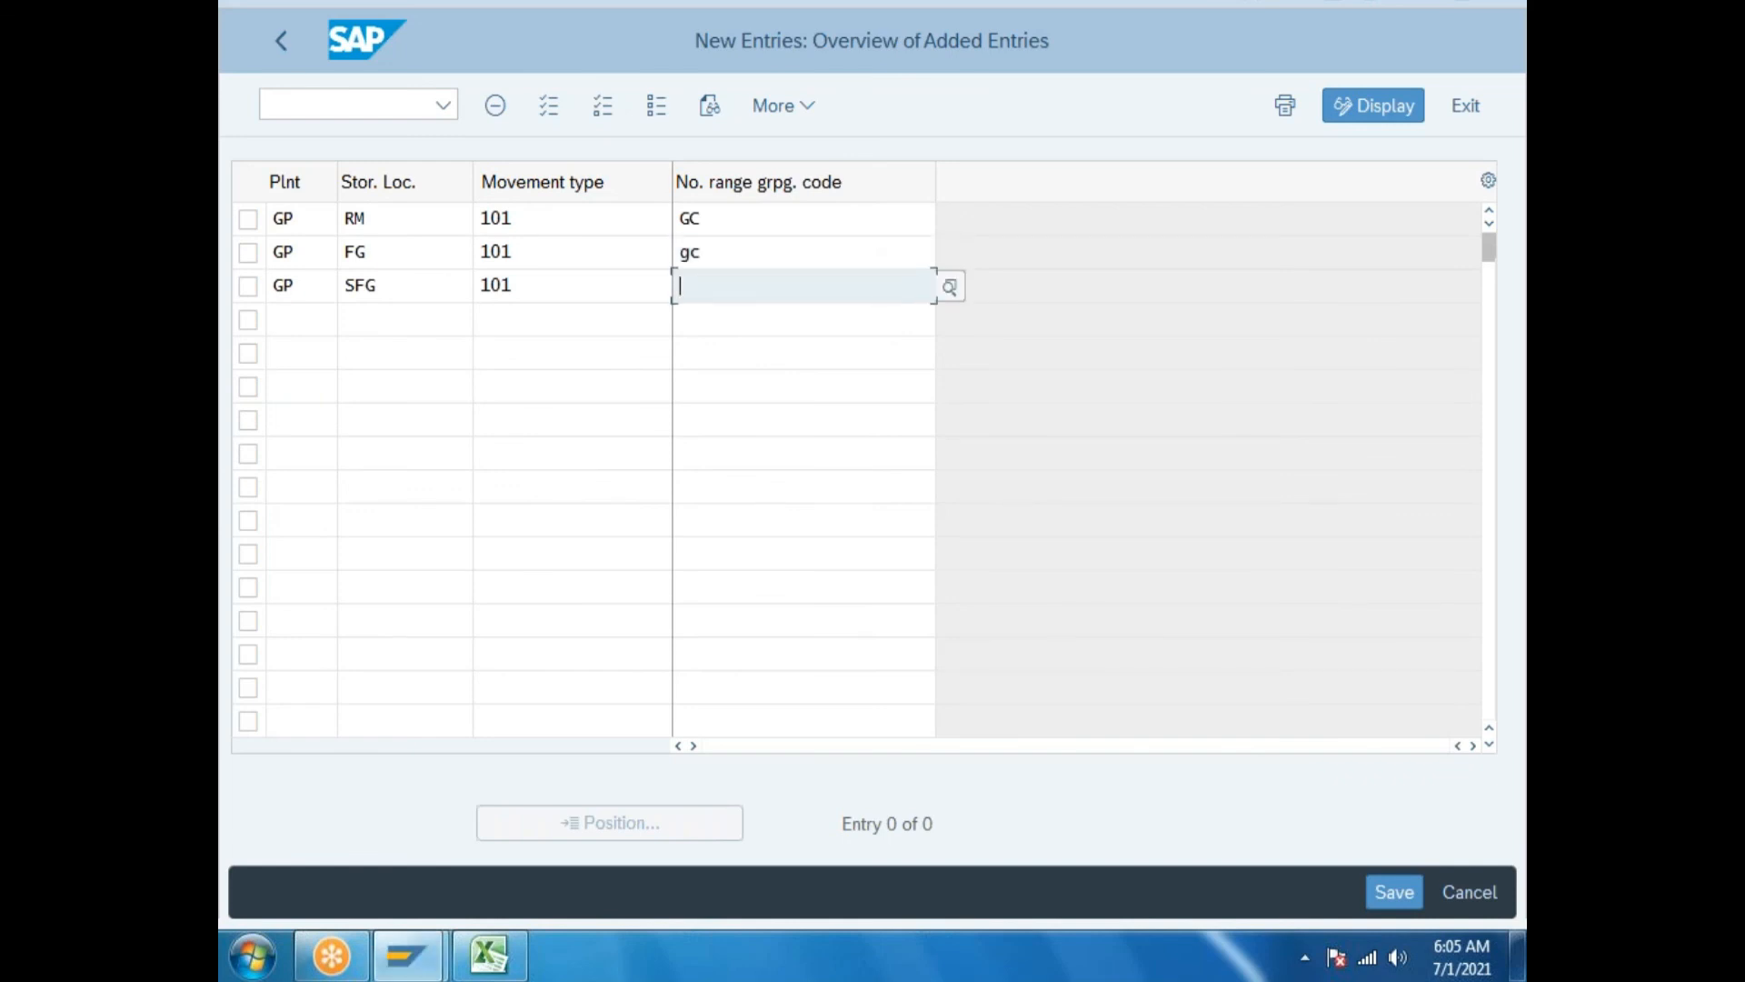
type("gc")
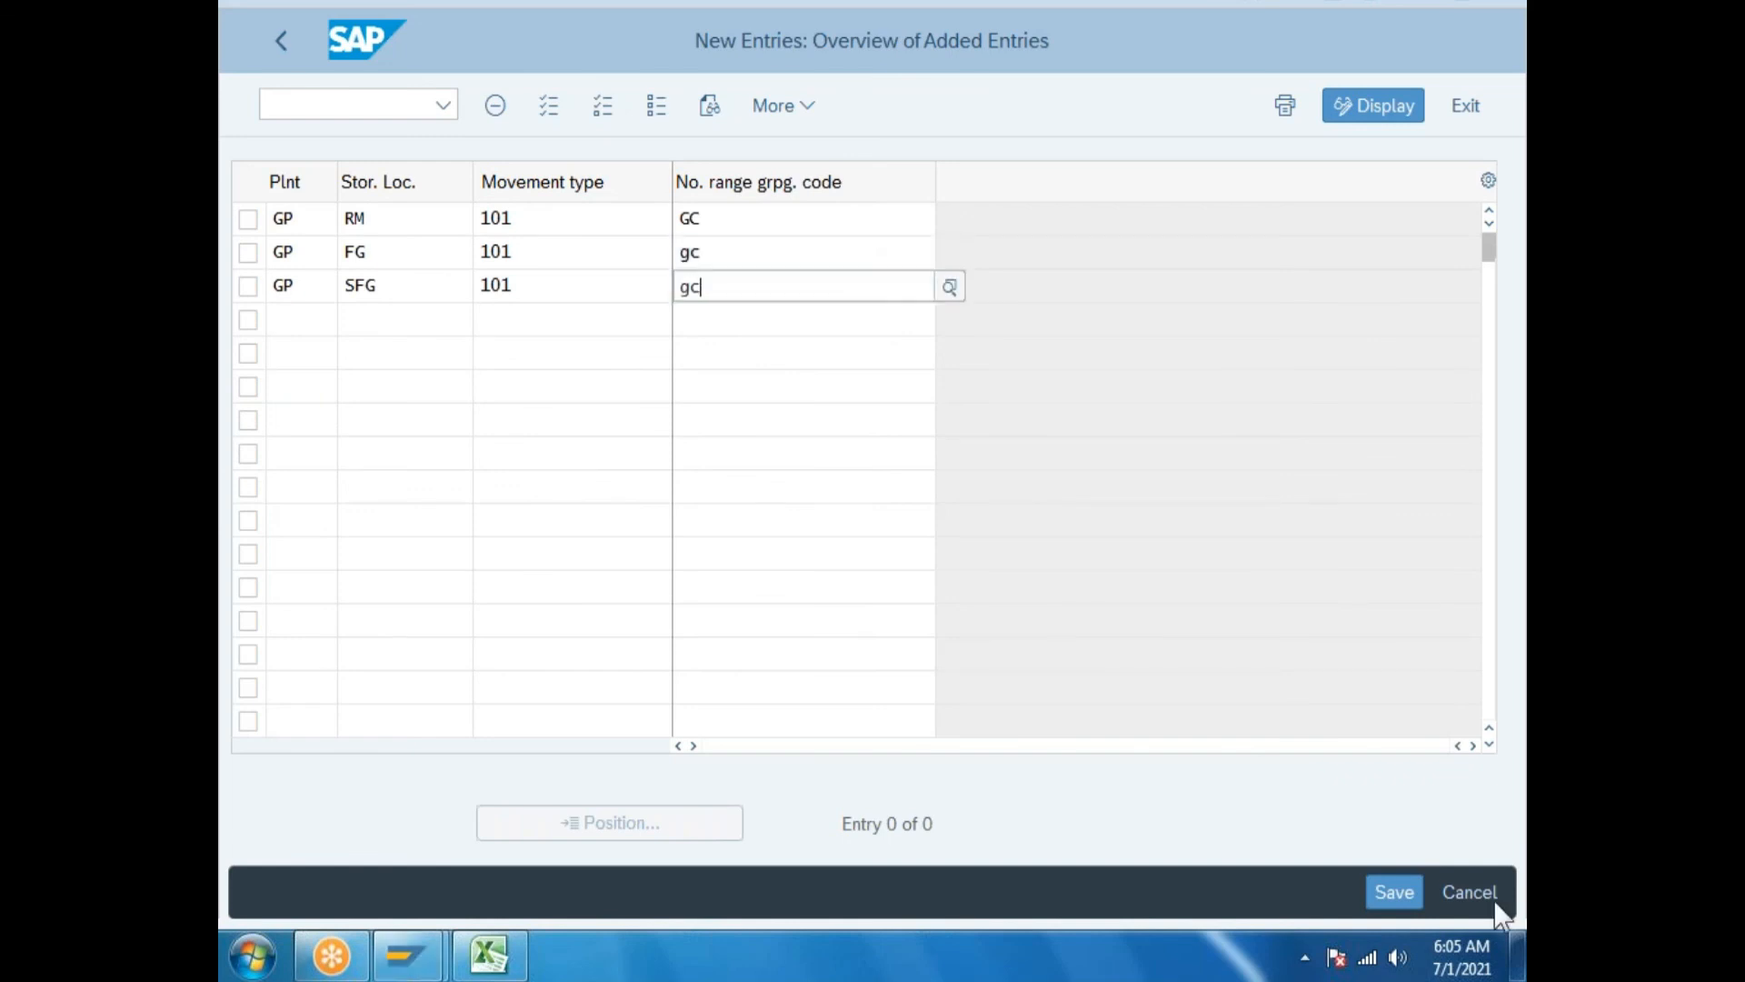
left_click(1400, 895)
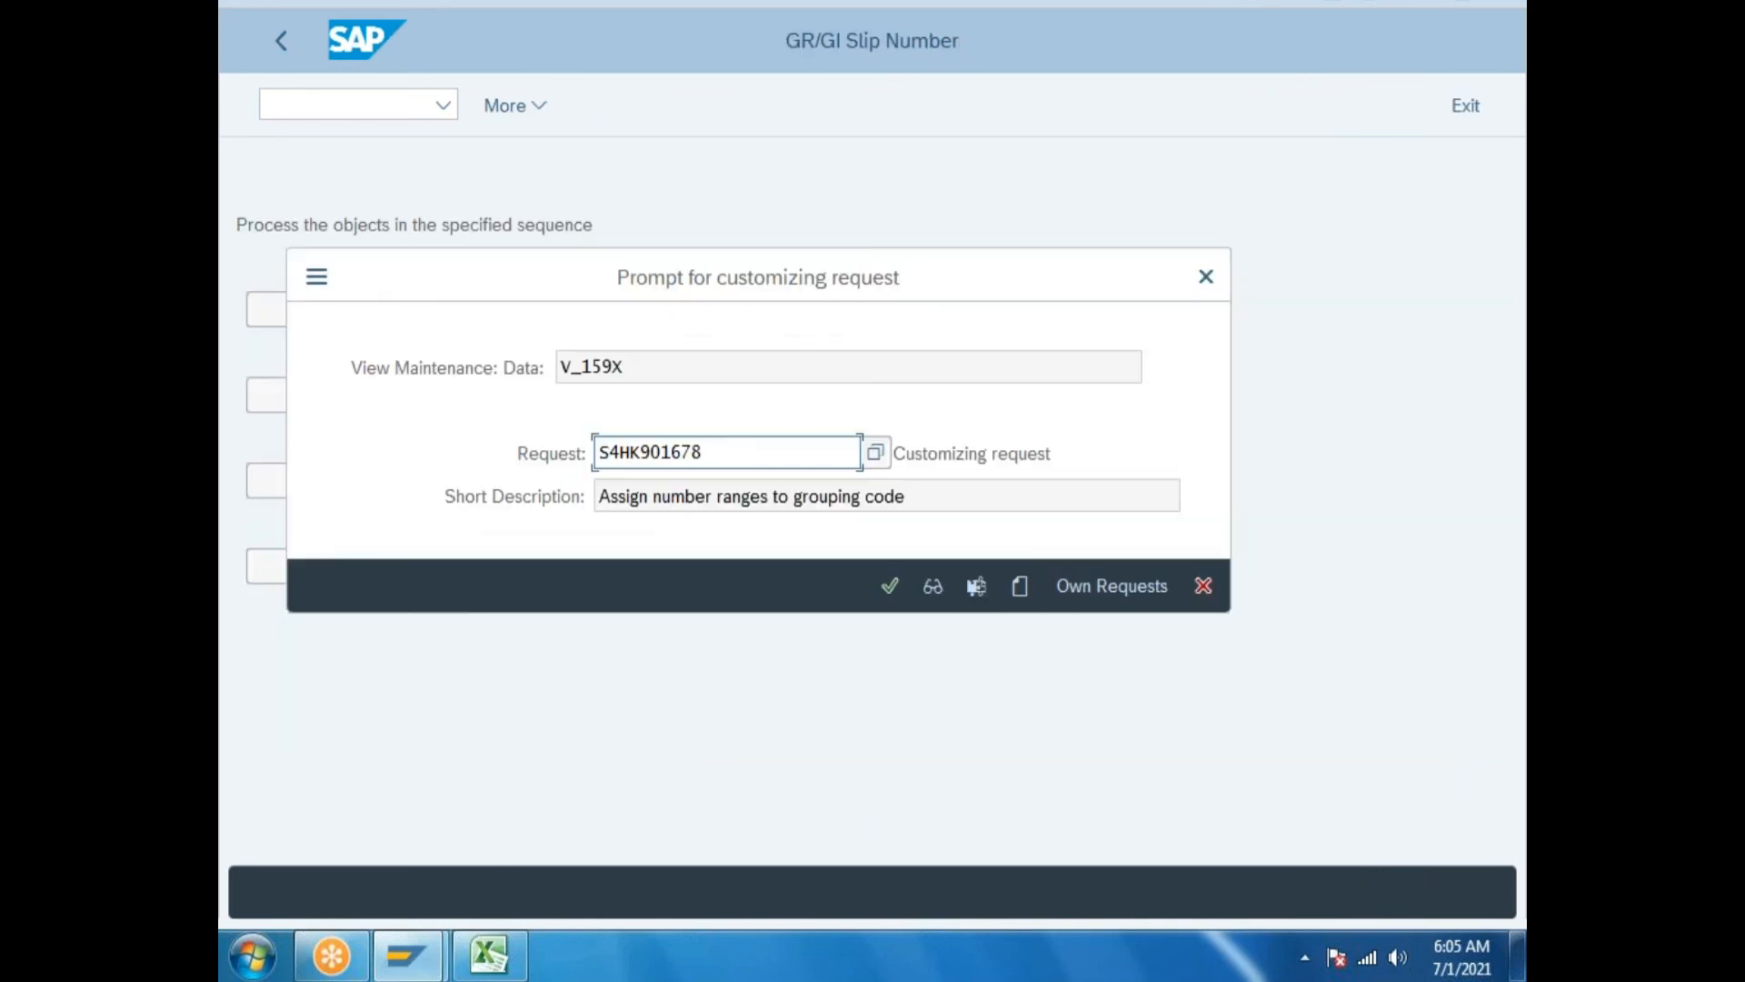
Create a new customizing request with the description 'Object cration'.
left_click_drag(842, 273, 972, 178)
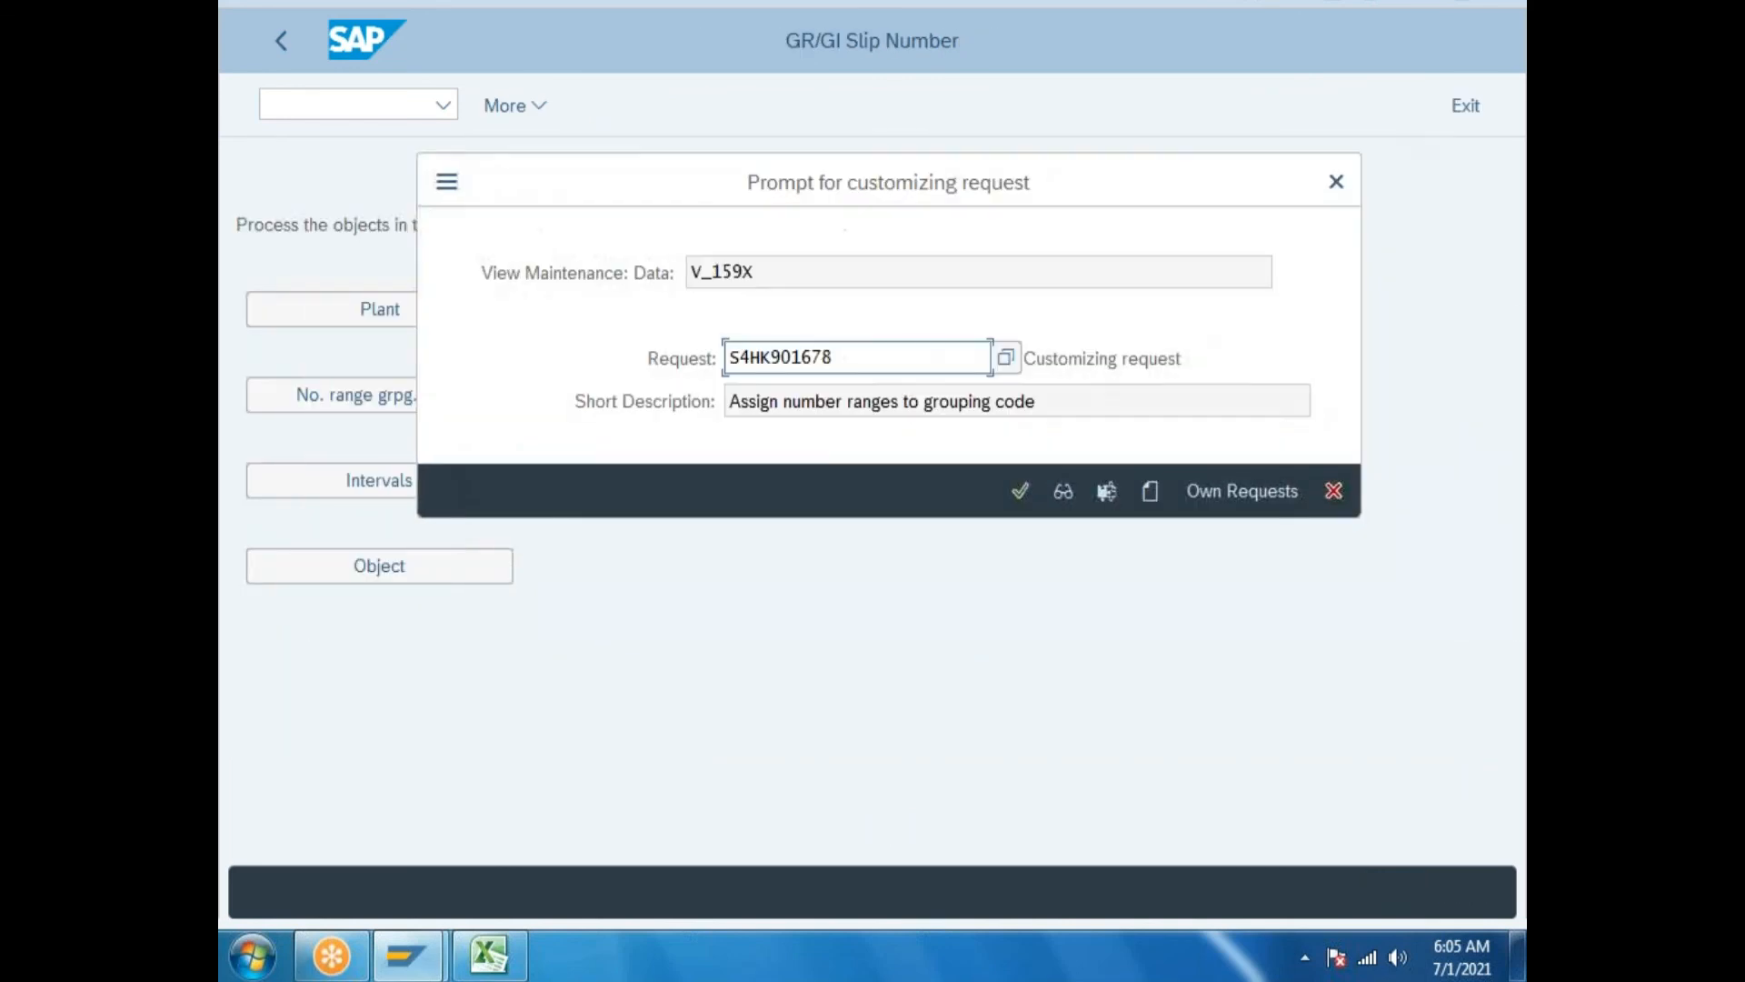
left_click(1151, 495)
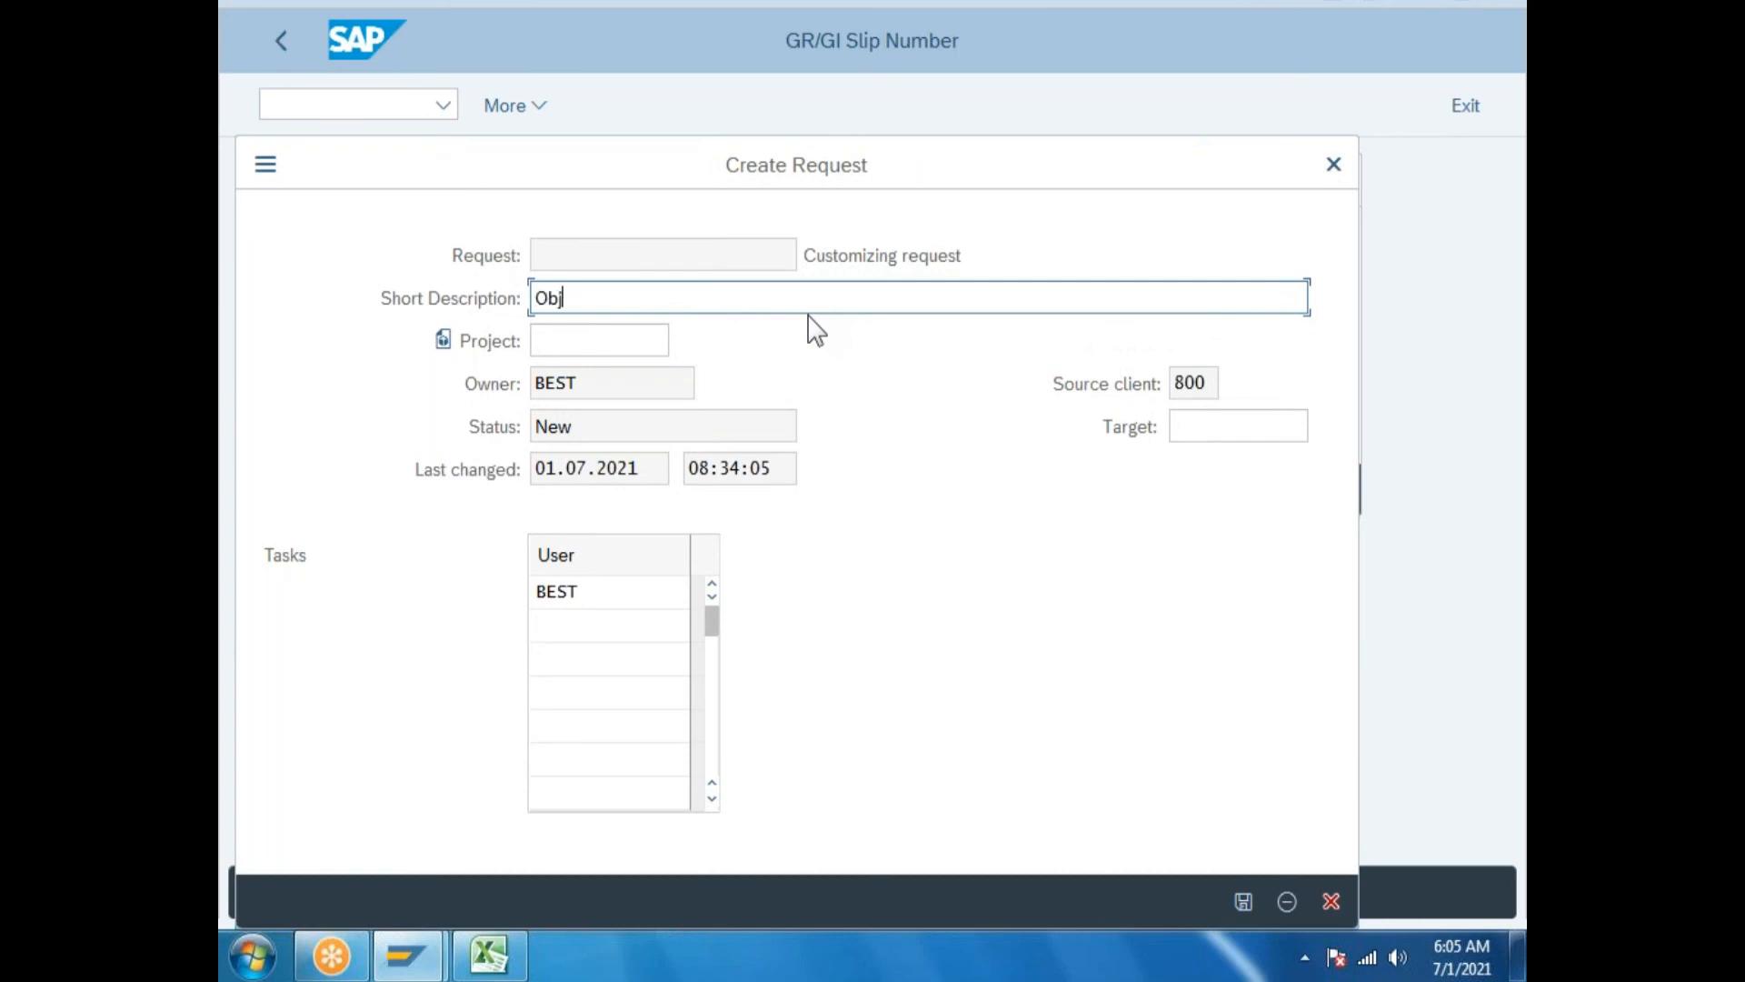
type("Object cration")
left_click(1243, 901)
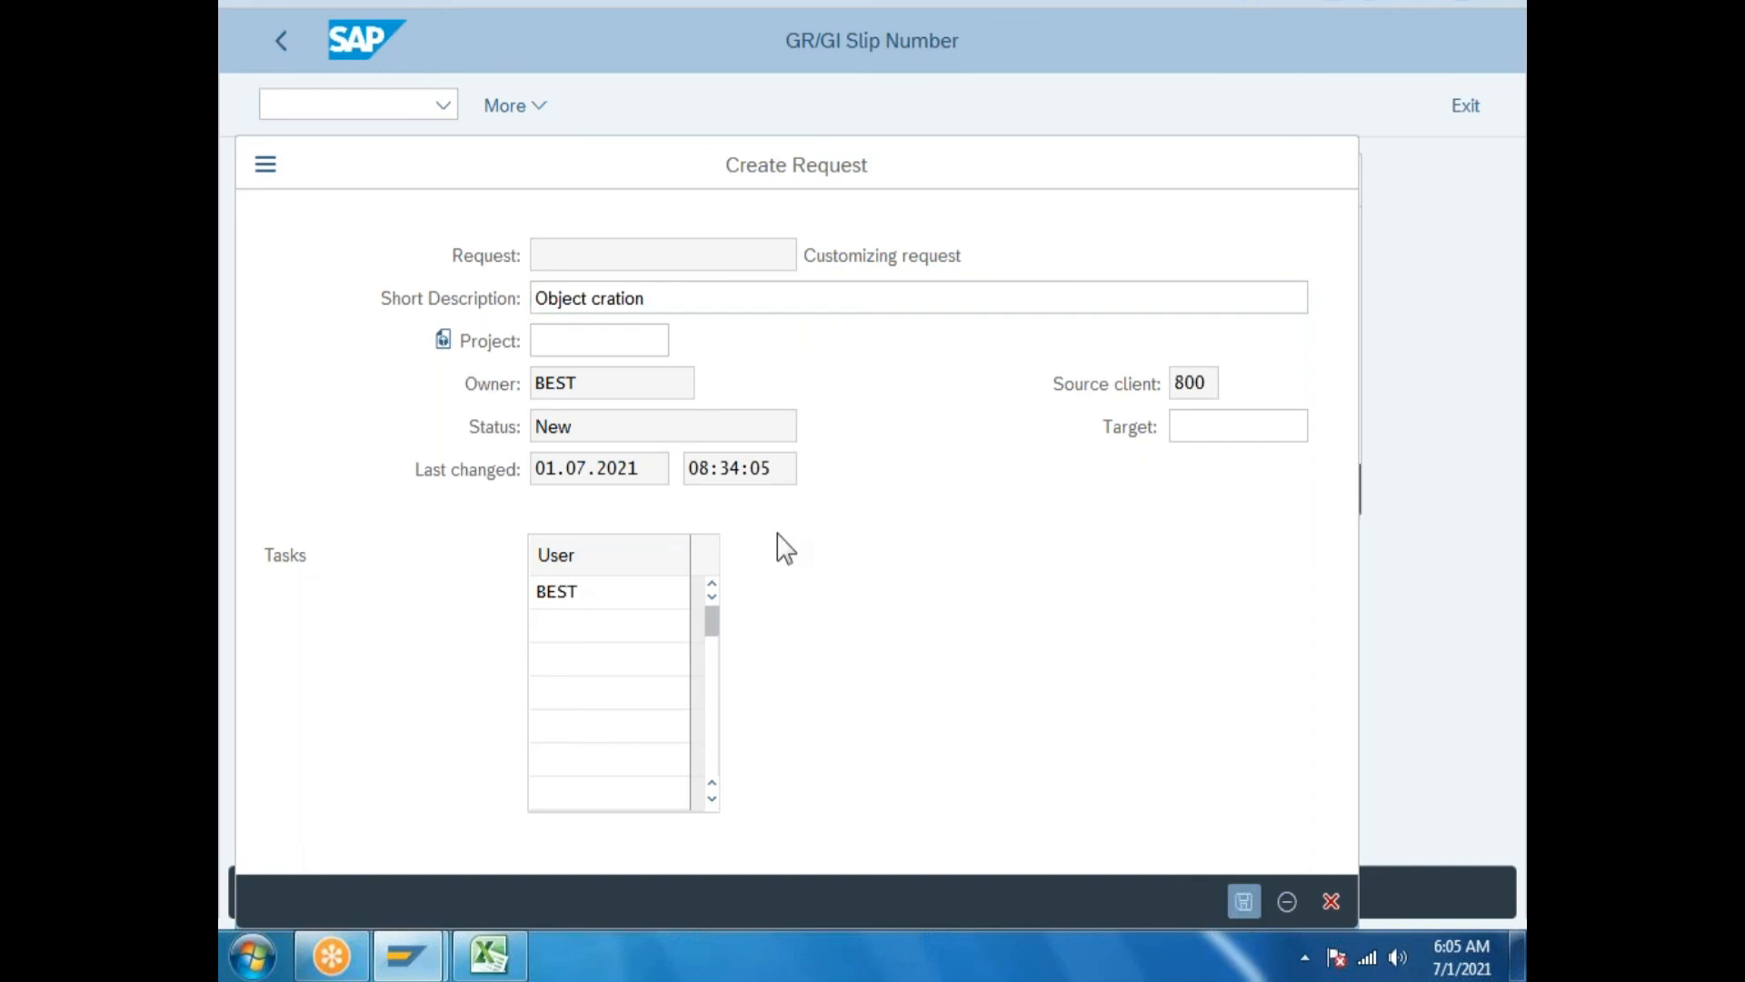
Paste request number S4HK901680 into Excel cell I233.
left_click_drag(863, 358, 728, 357)
key("ctrl+c")
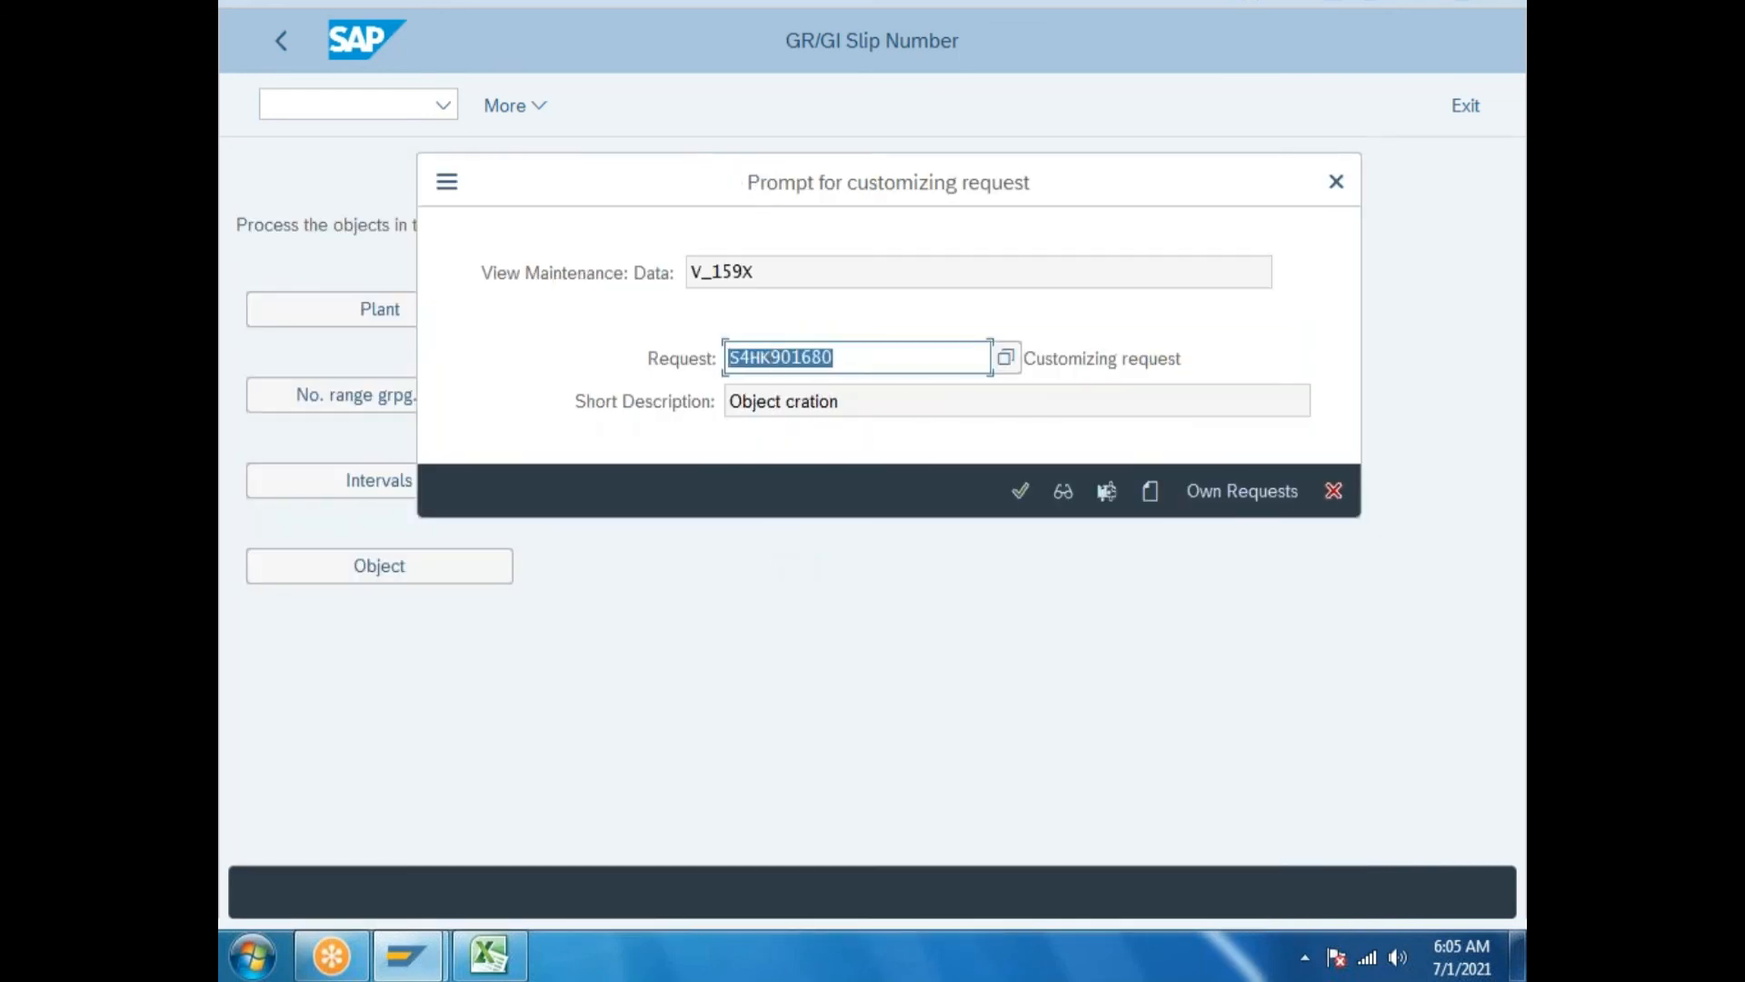
left_click(489, 955)
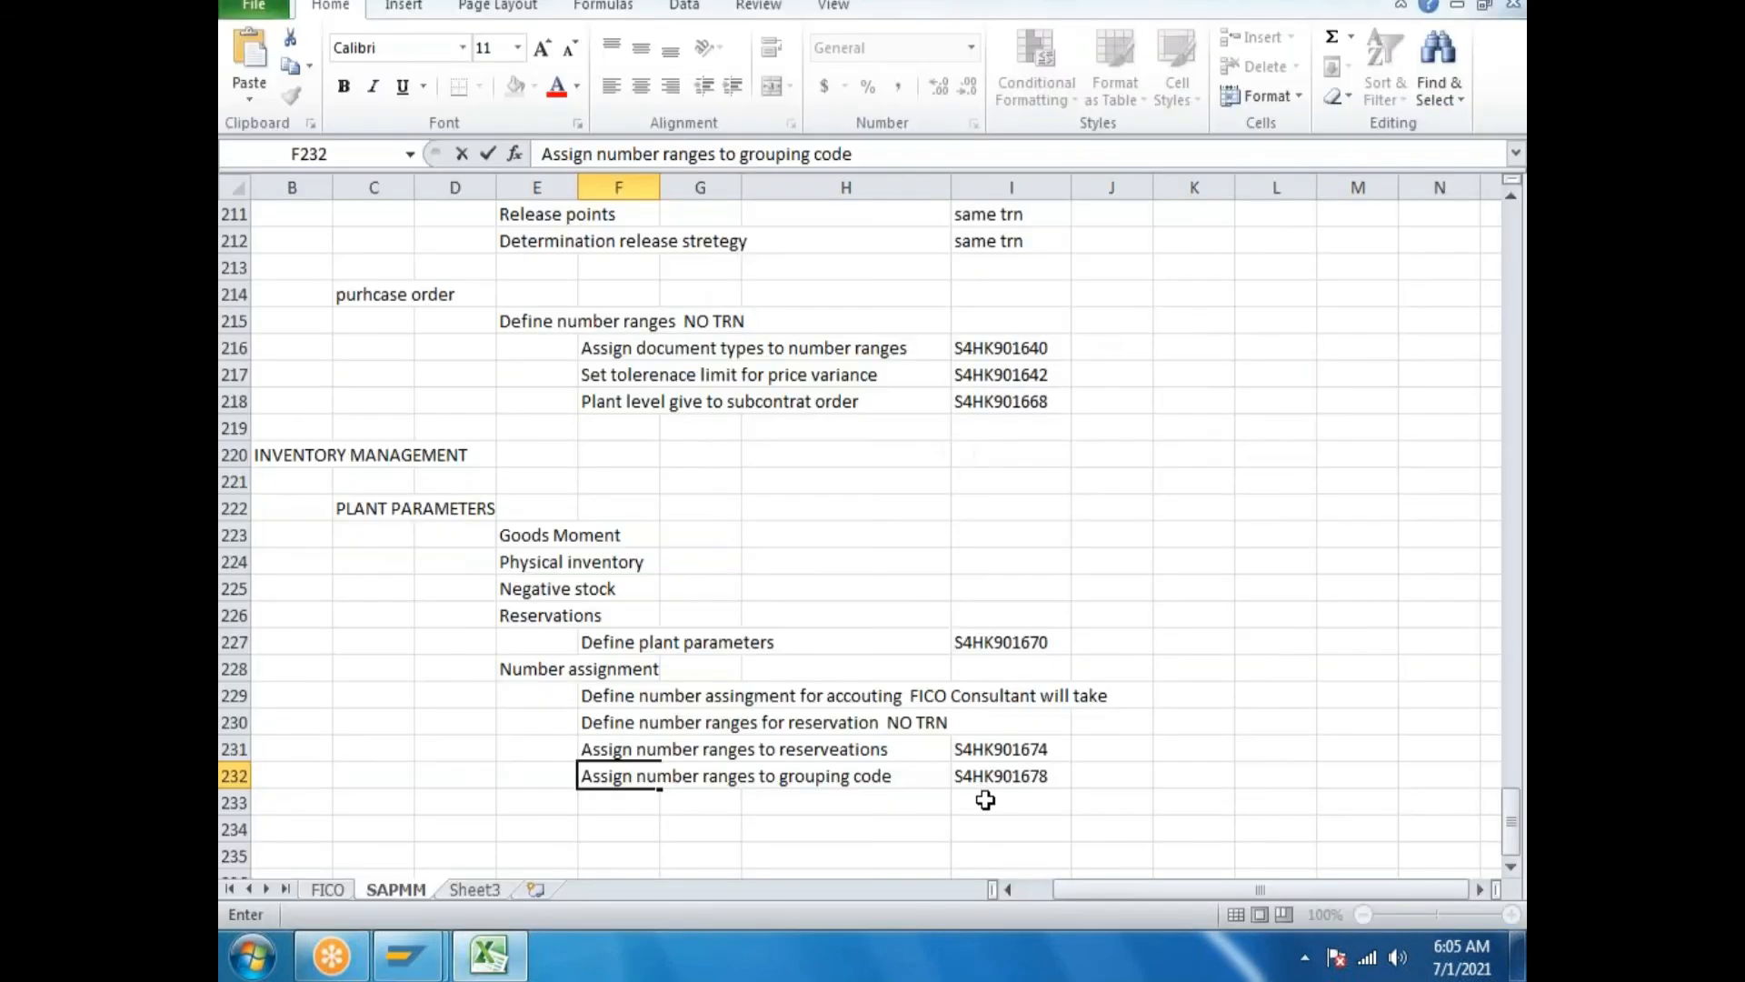
left_click(986, 800)
key("ctrl+v")
Copy the description 'Object cration' into cell F233, then confirm the request in SAP.
left_click(595, 814)
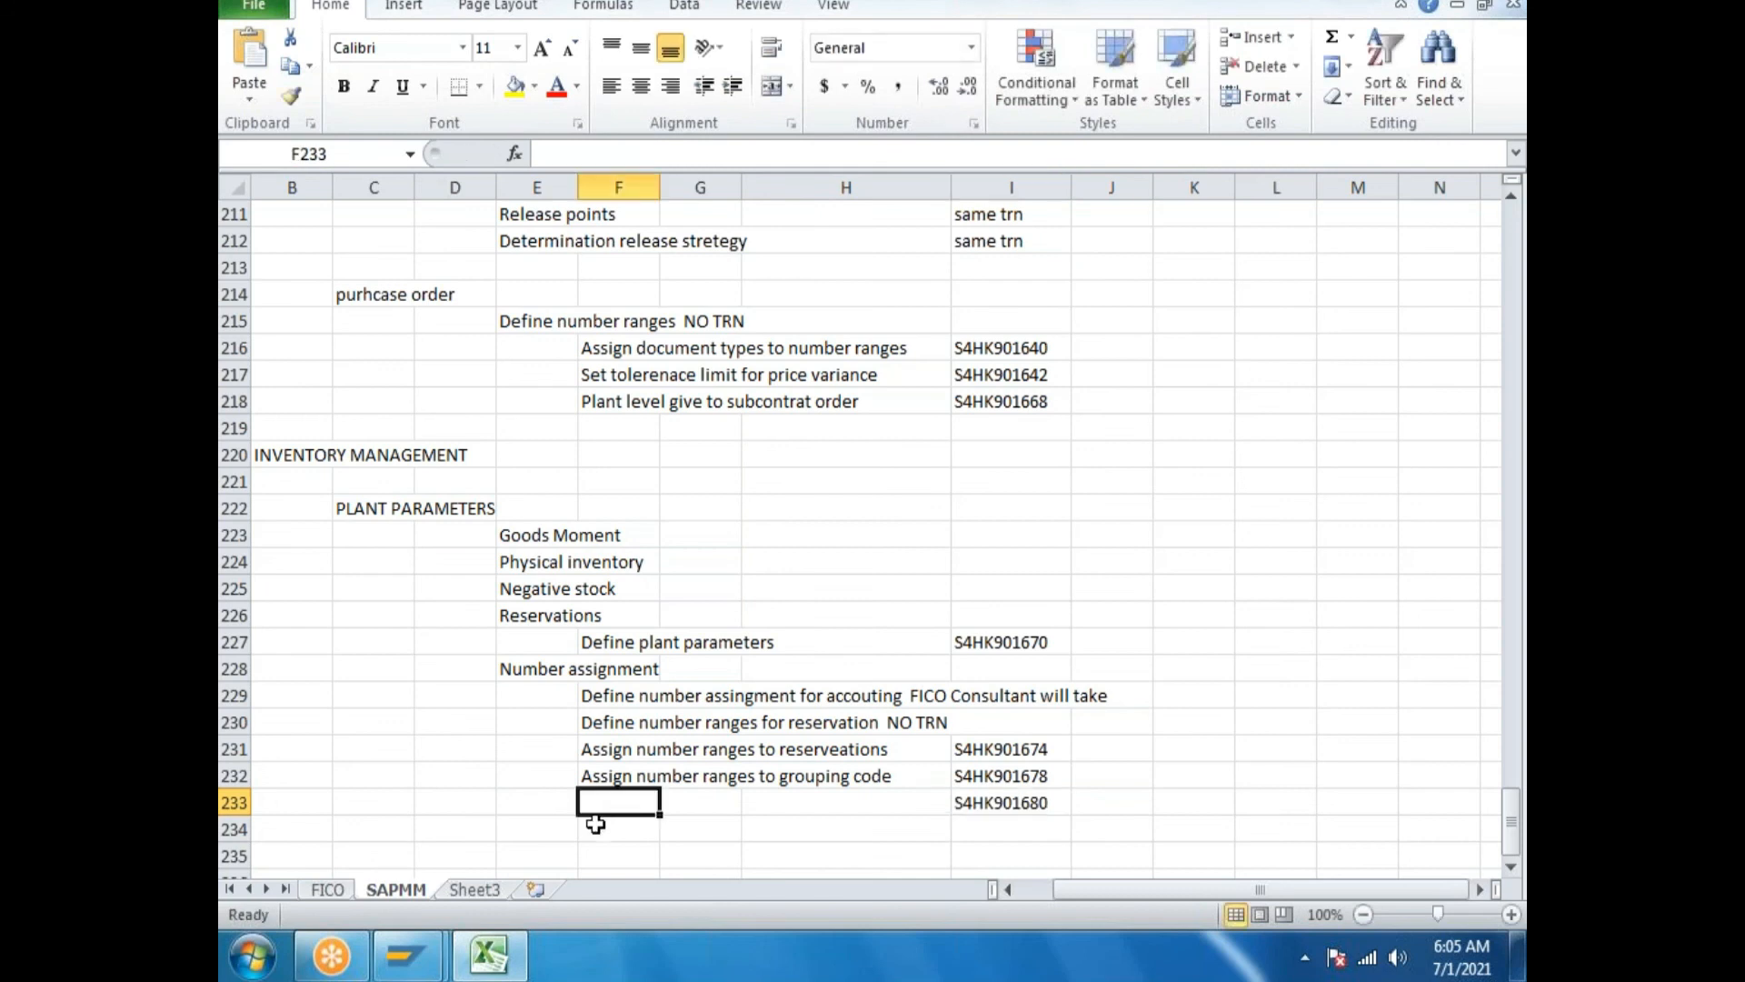
key("alt+Tab")
left_click_drag(864, 401, 682, 401)
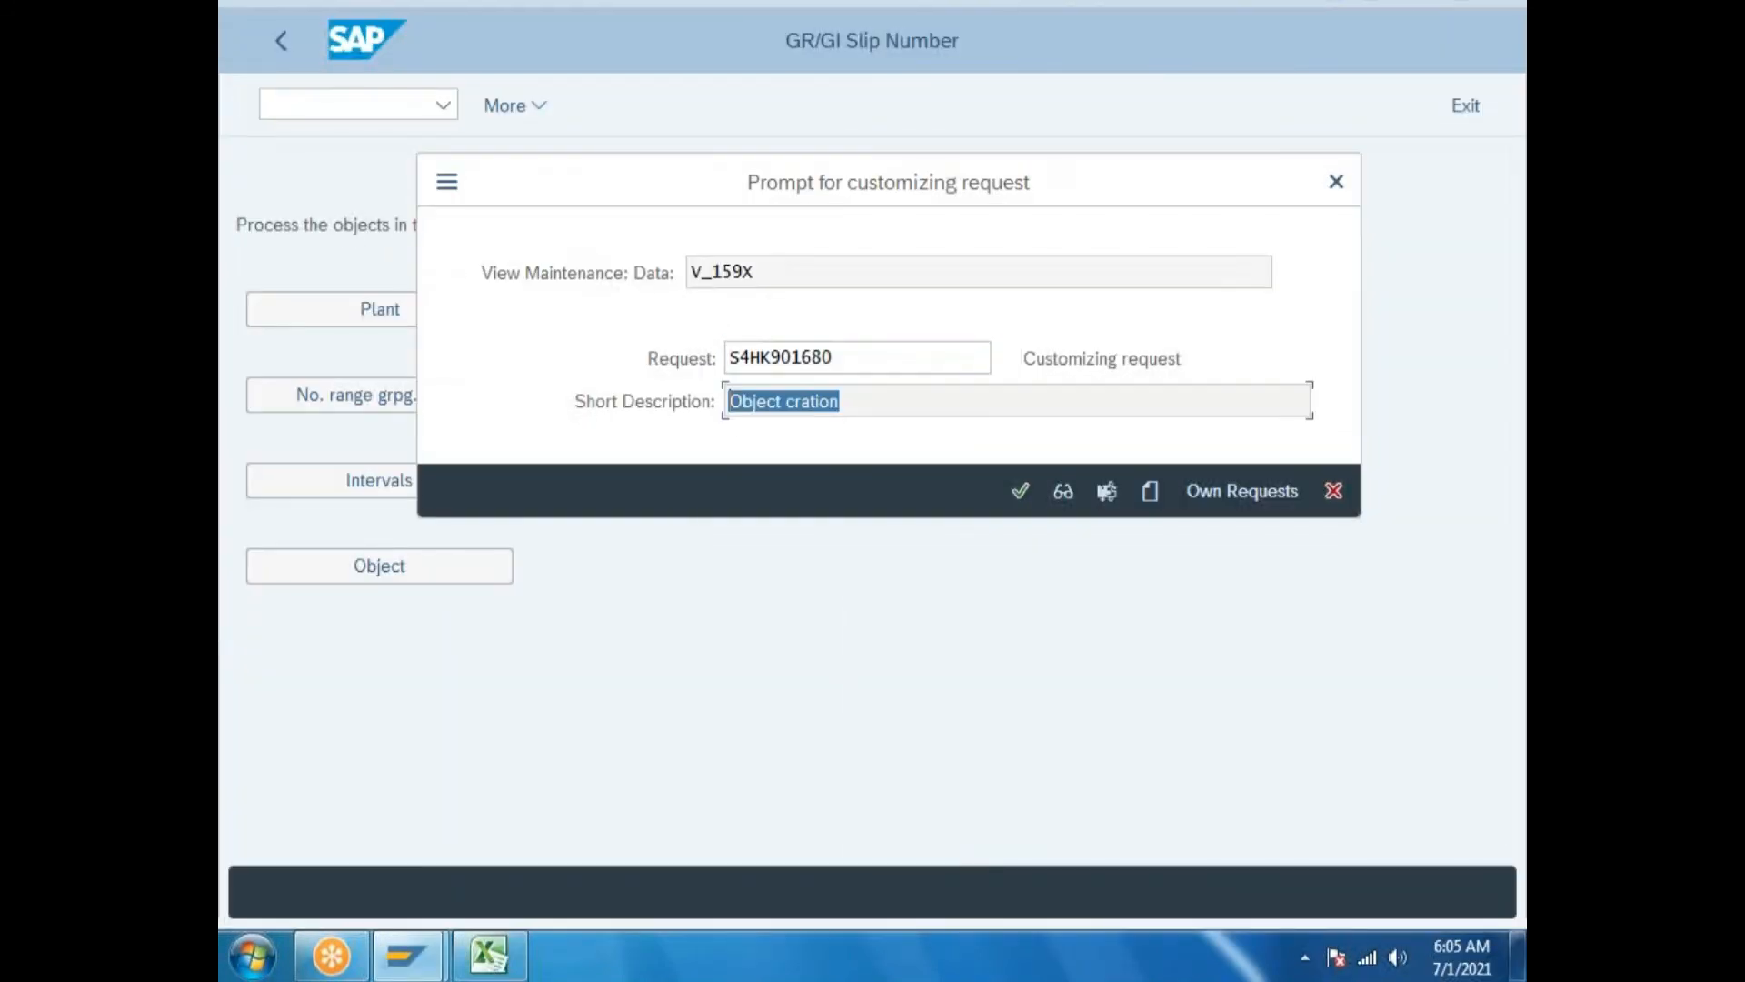
key("ctrl+c")
left_click(511, 960)
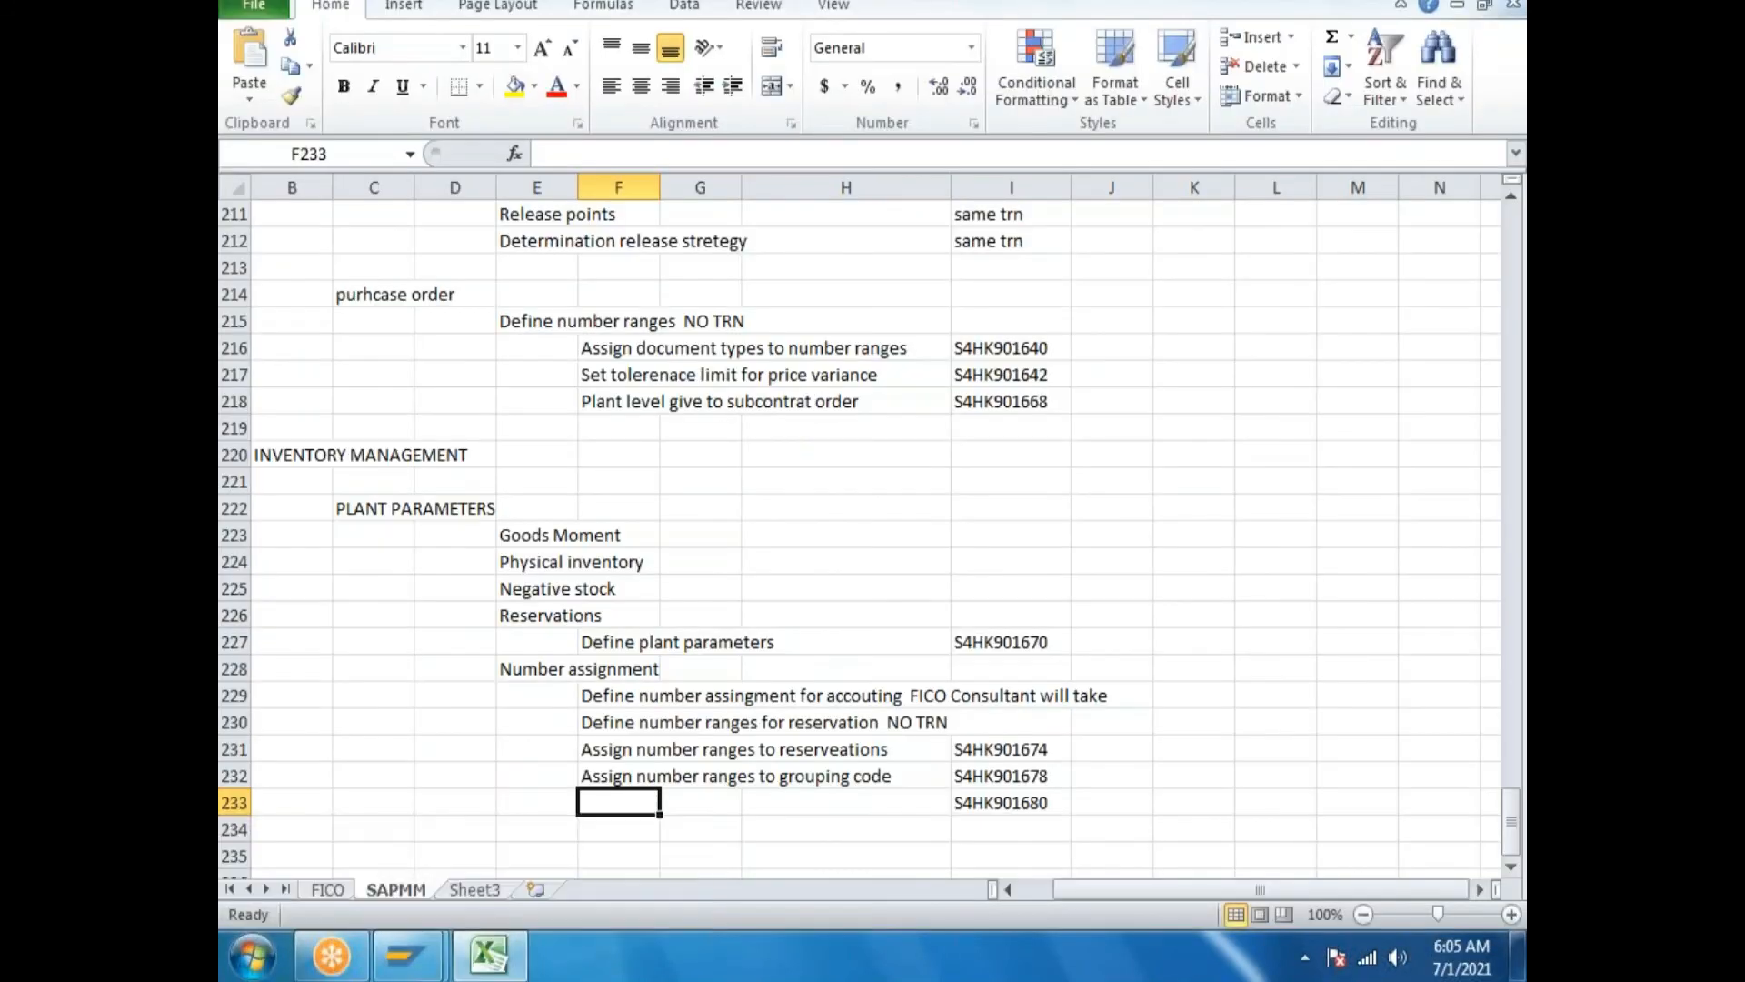
double_click(617, 804)
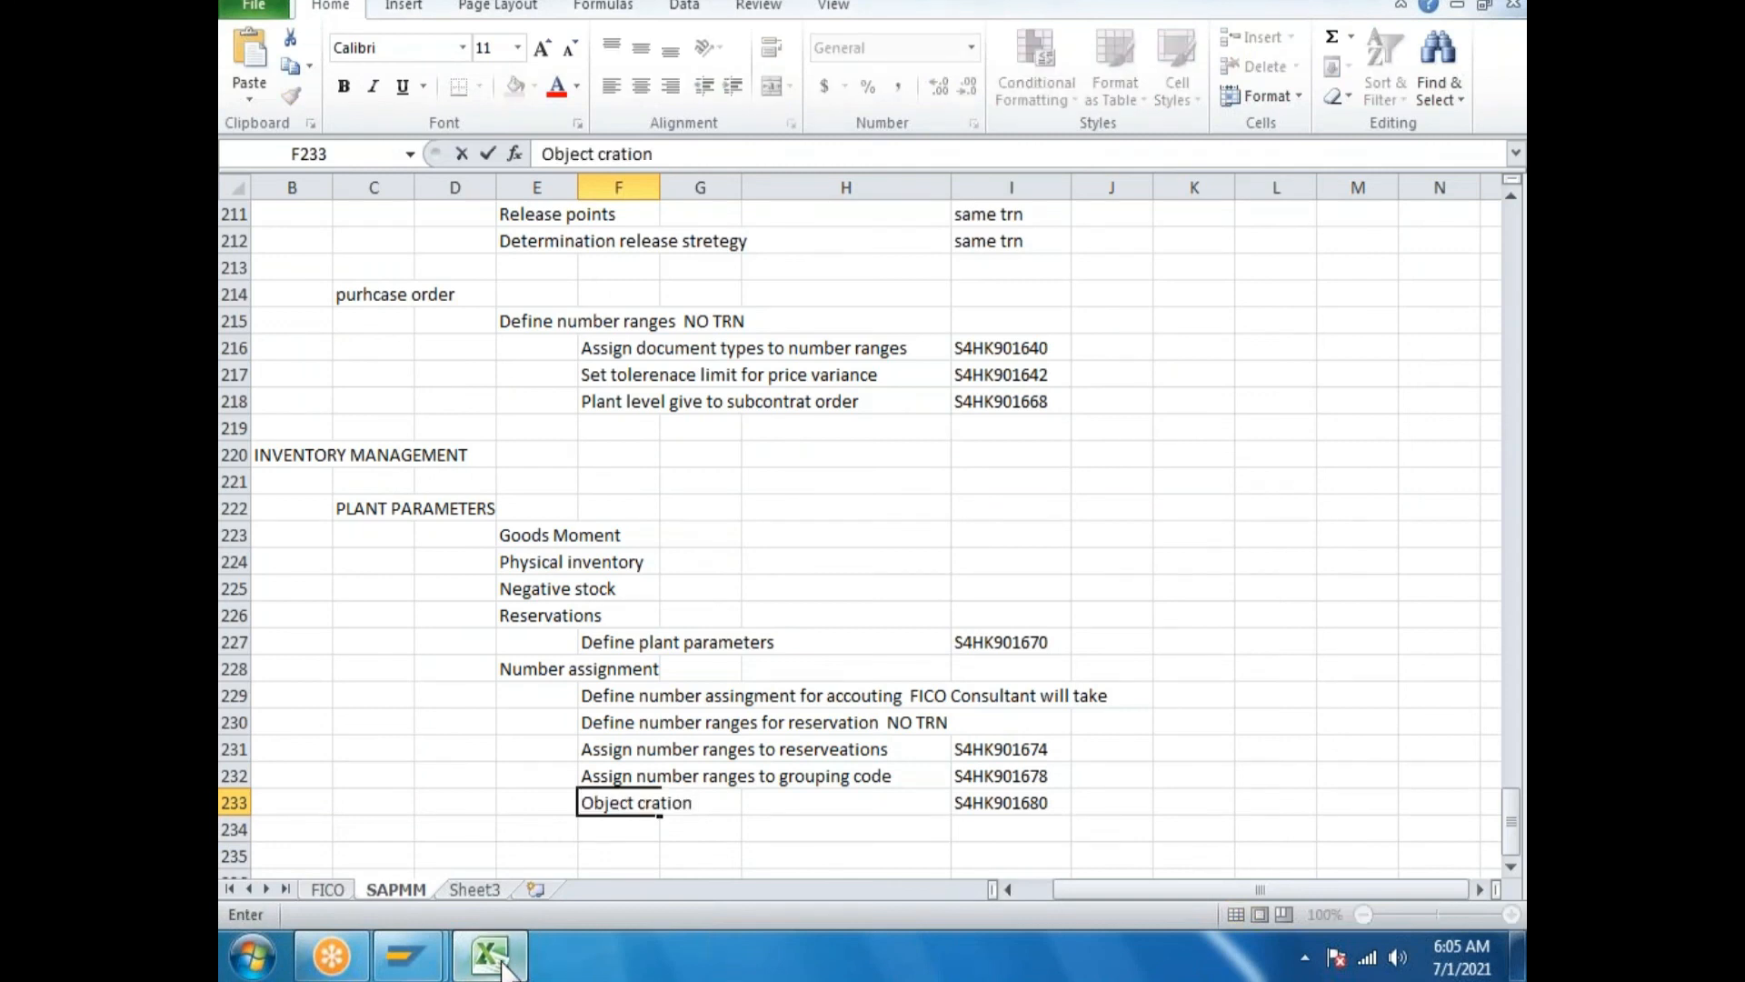
left_click(406, 954)
left_click(1017, 490)
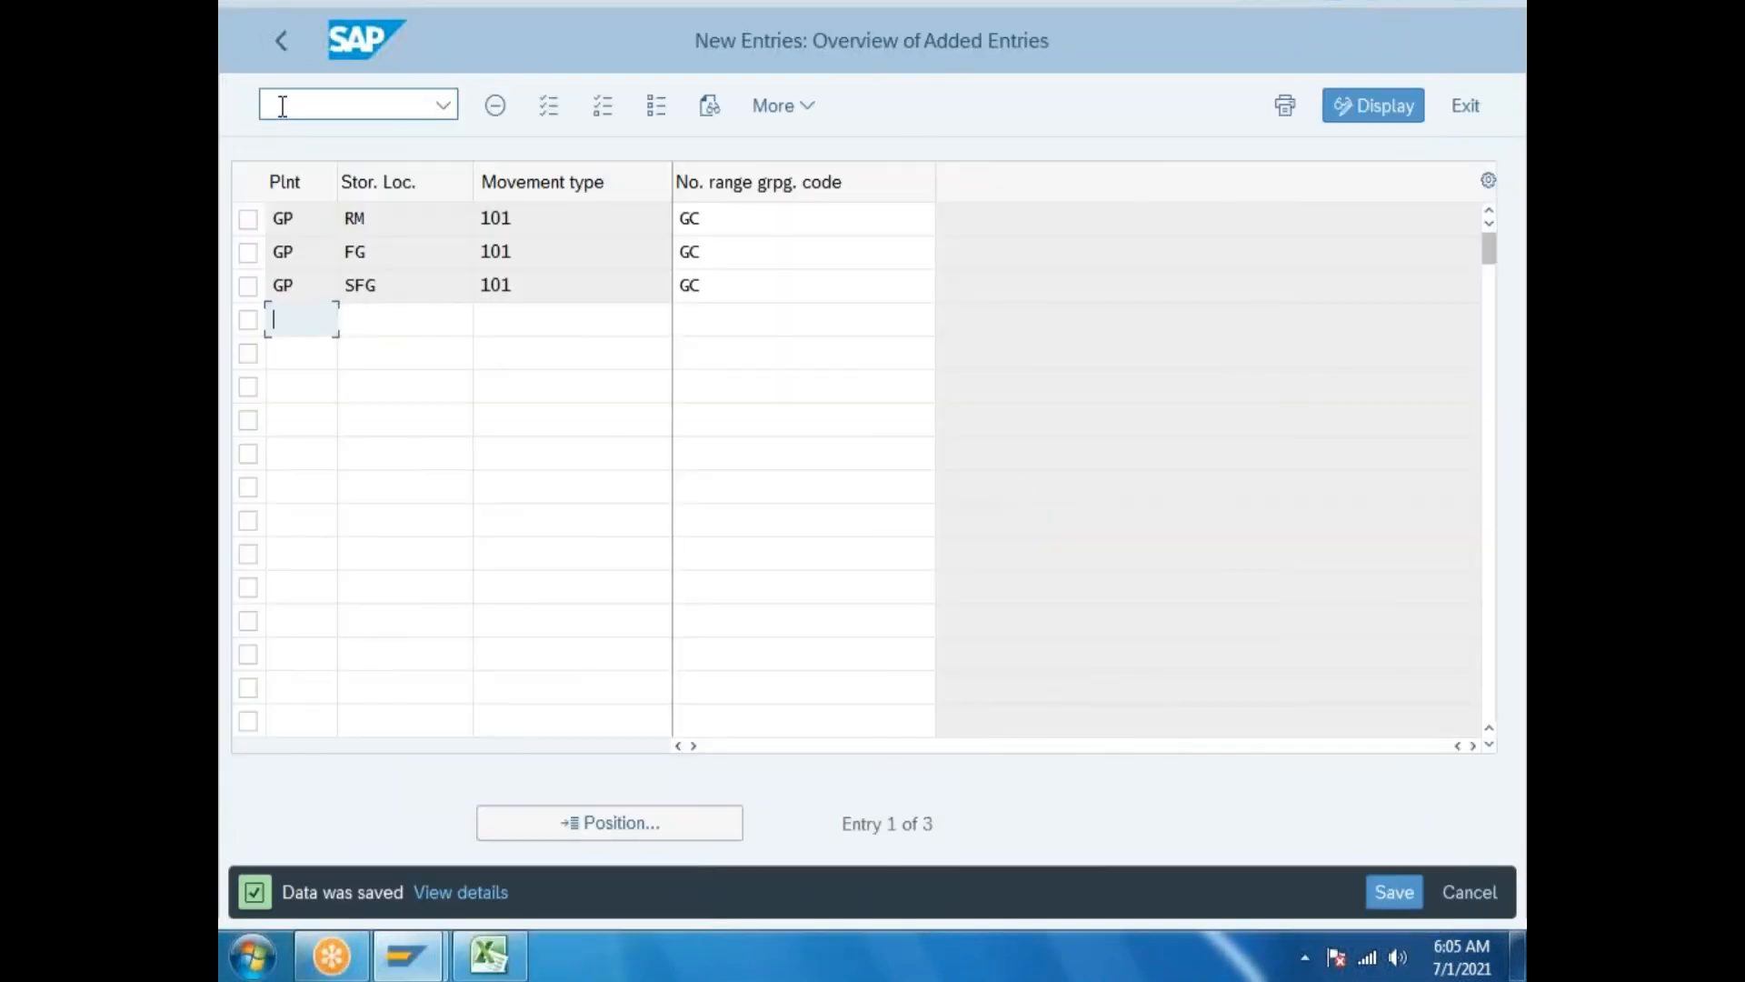
Verify that grouping code GC is assigned internal number range 01.
left_click(282, 41)
left_click(282, 41)
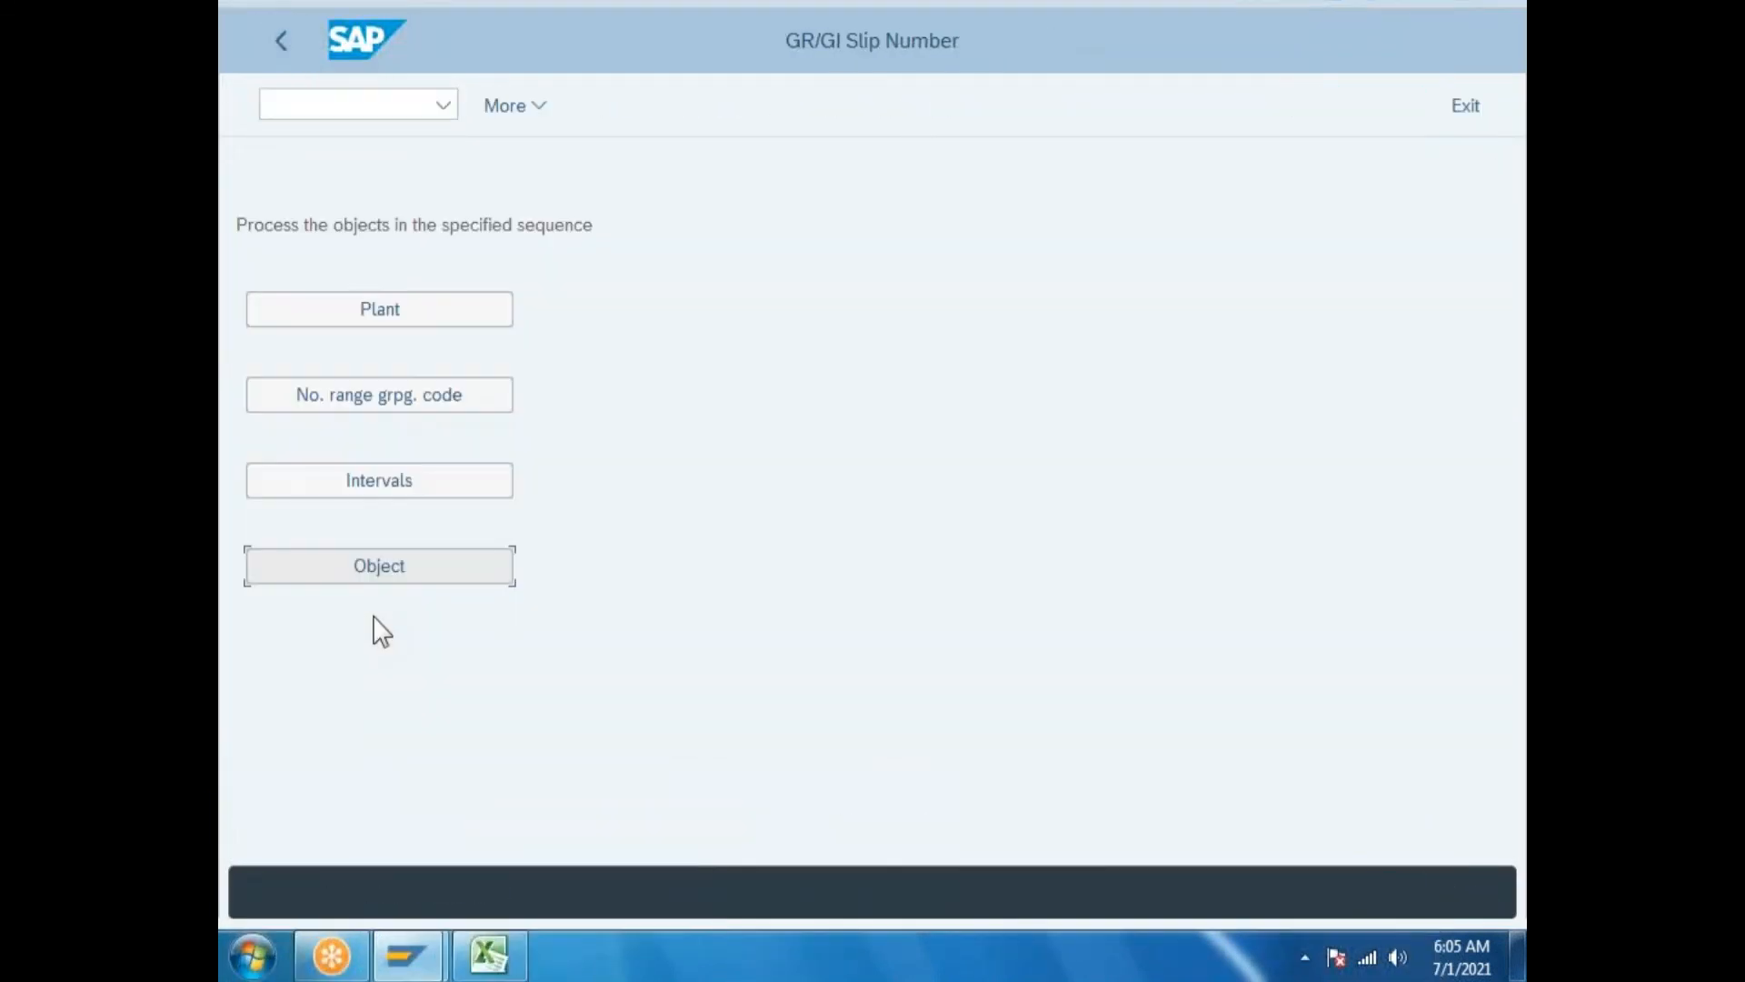
left_click(425, 422)
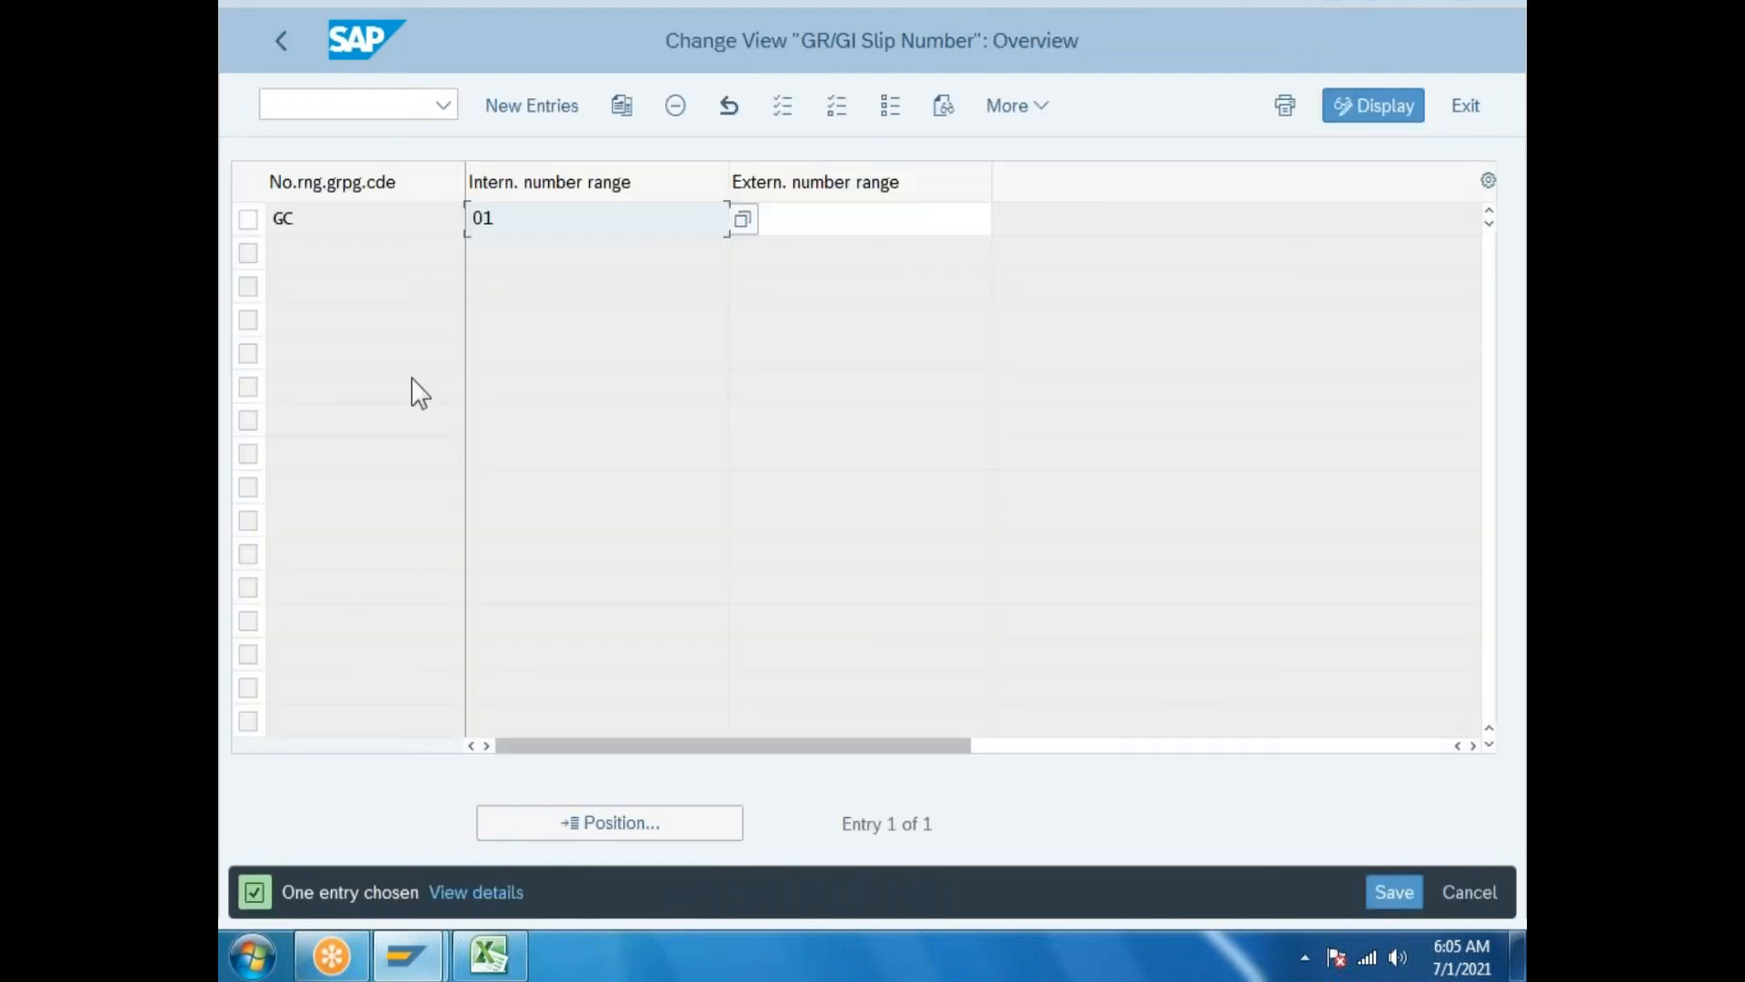
key("shift+Tab")
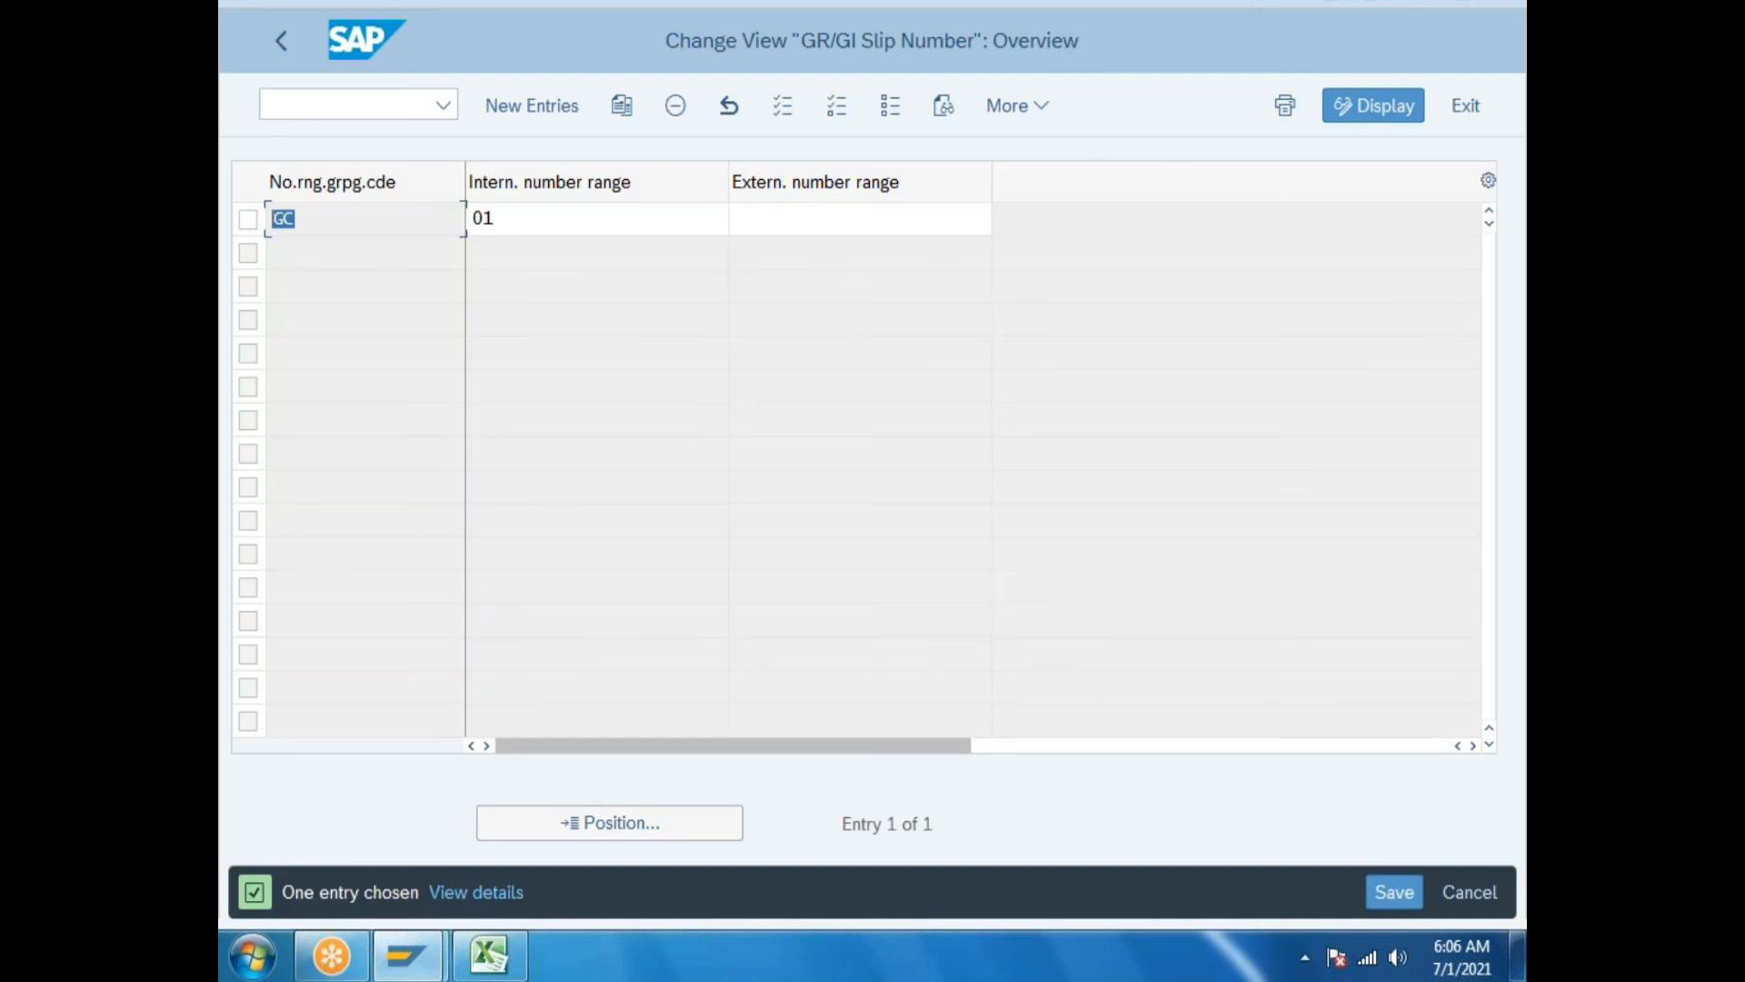
left_click(291, 60)
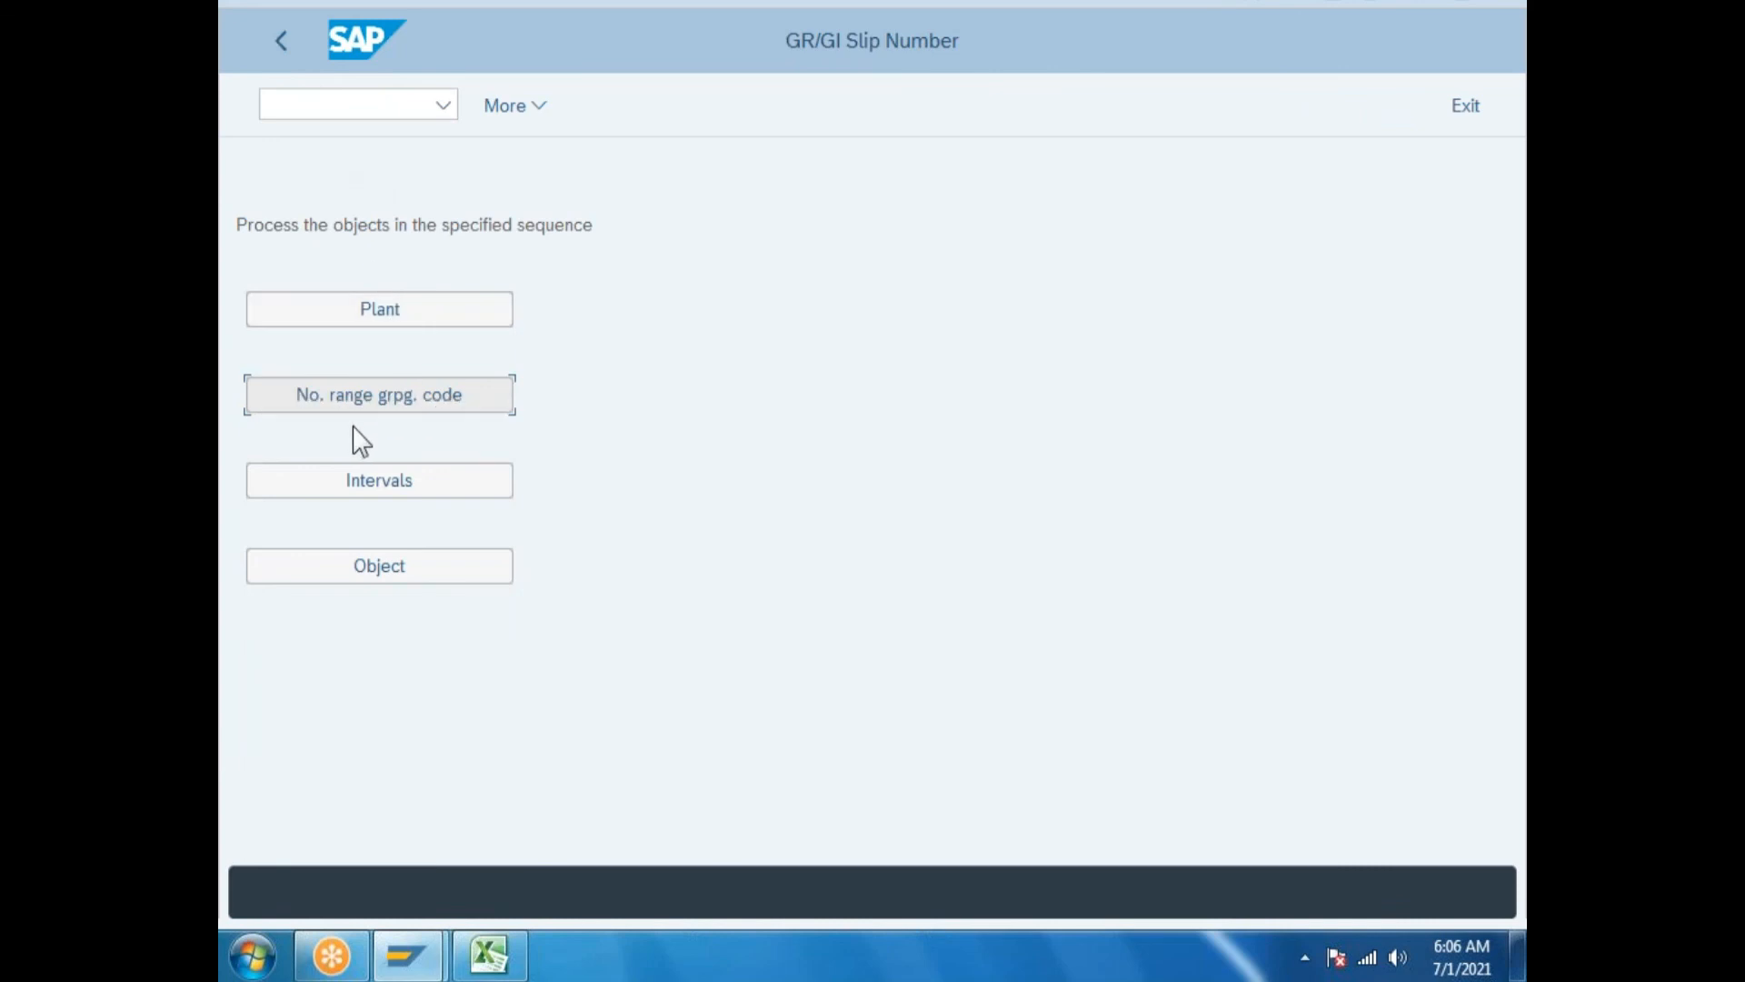
left_click(401, 402)
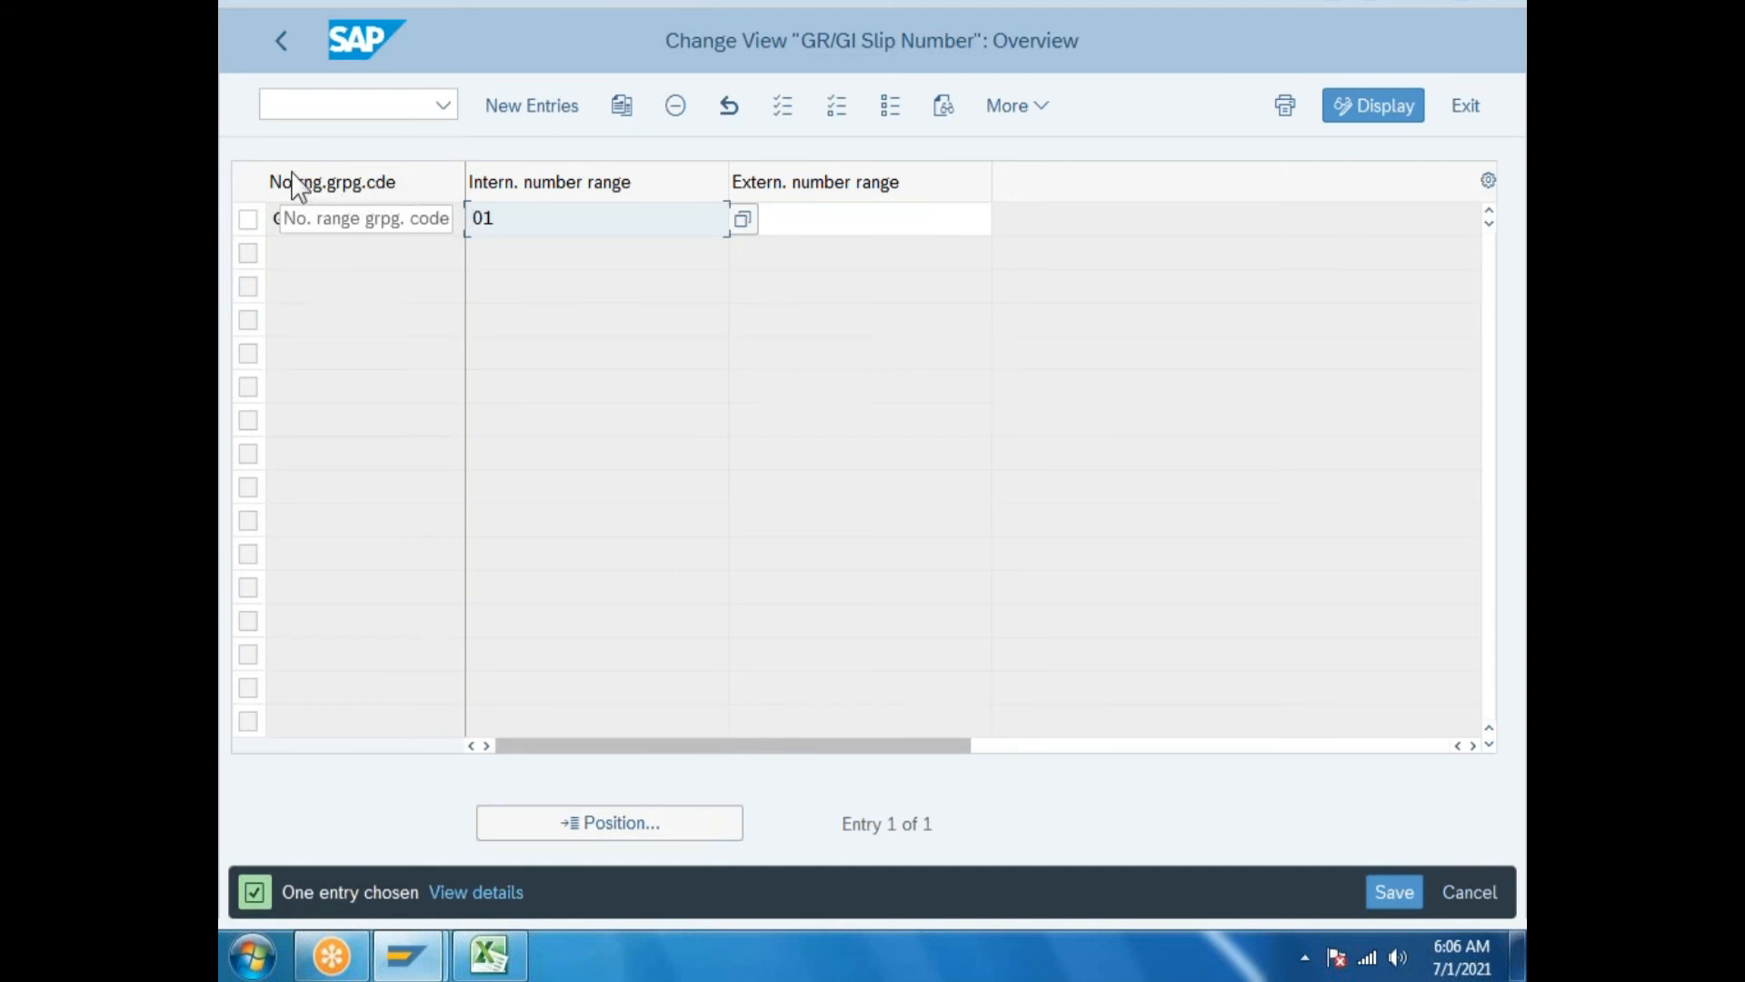
left_click(302, 221)
left_click_drag(303, 221, 232, 211)
double_click(503, 210)
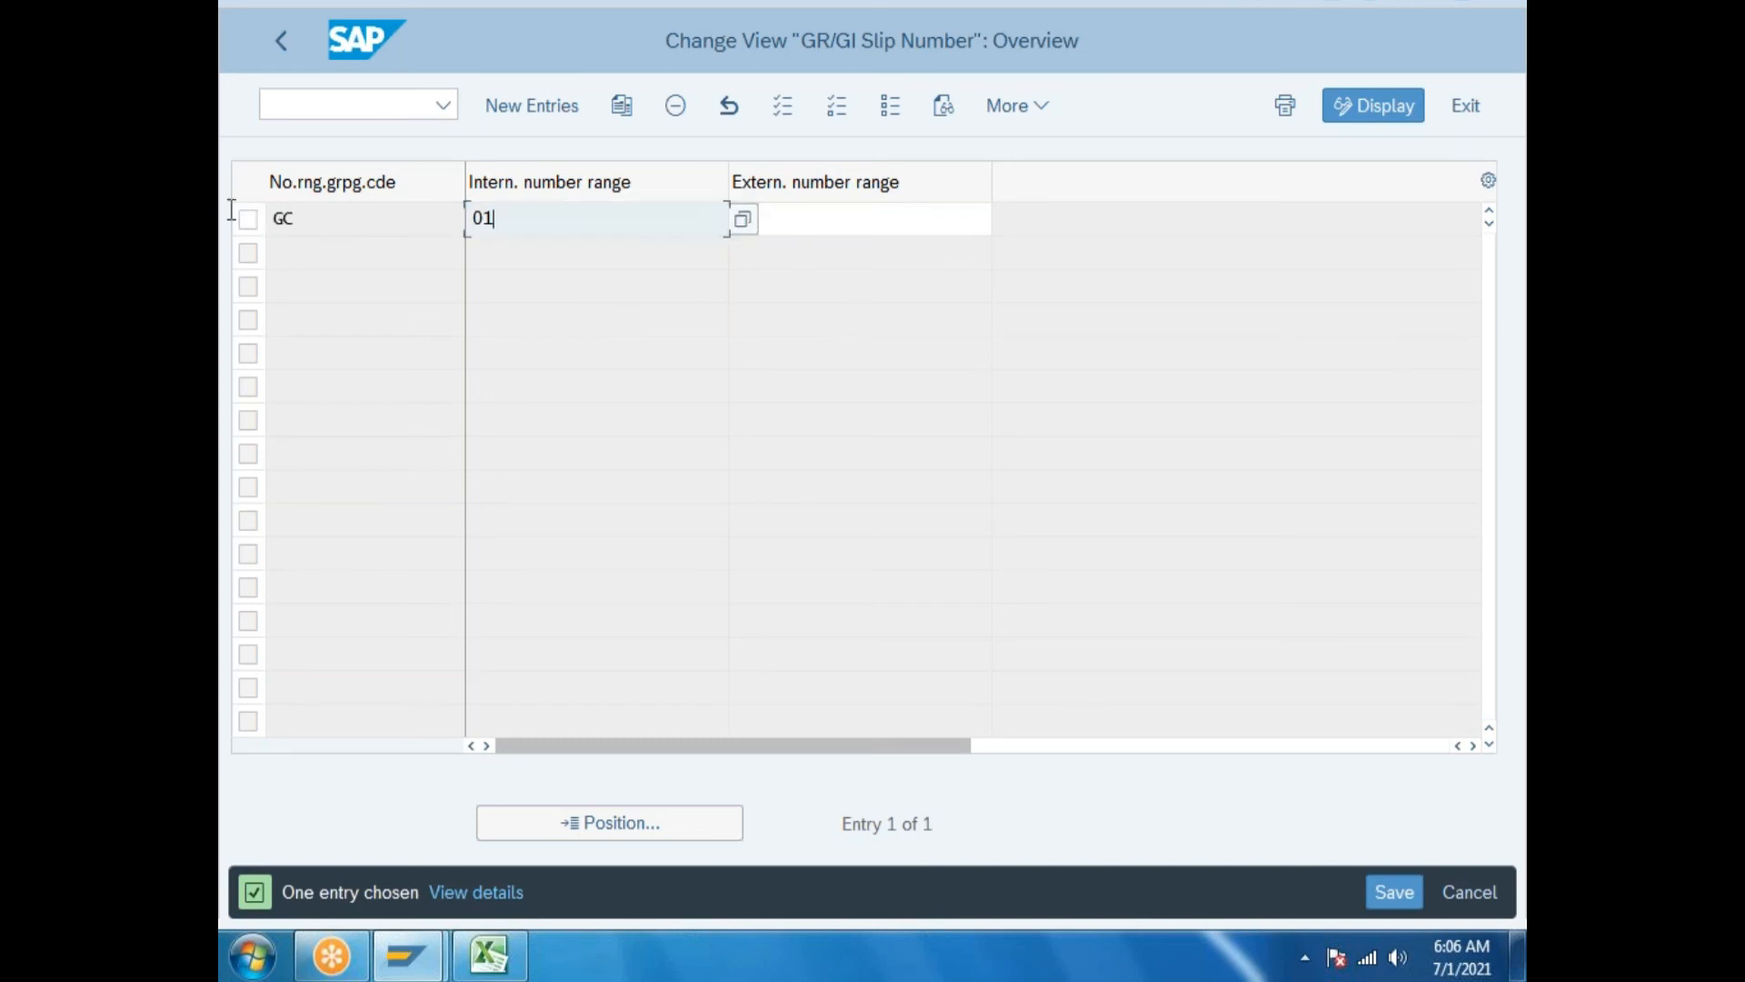
left_click(286, 38)
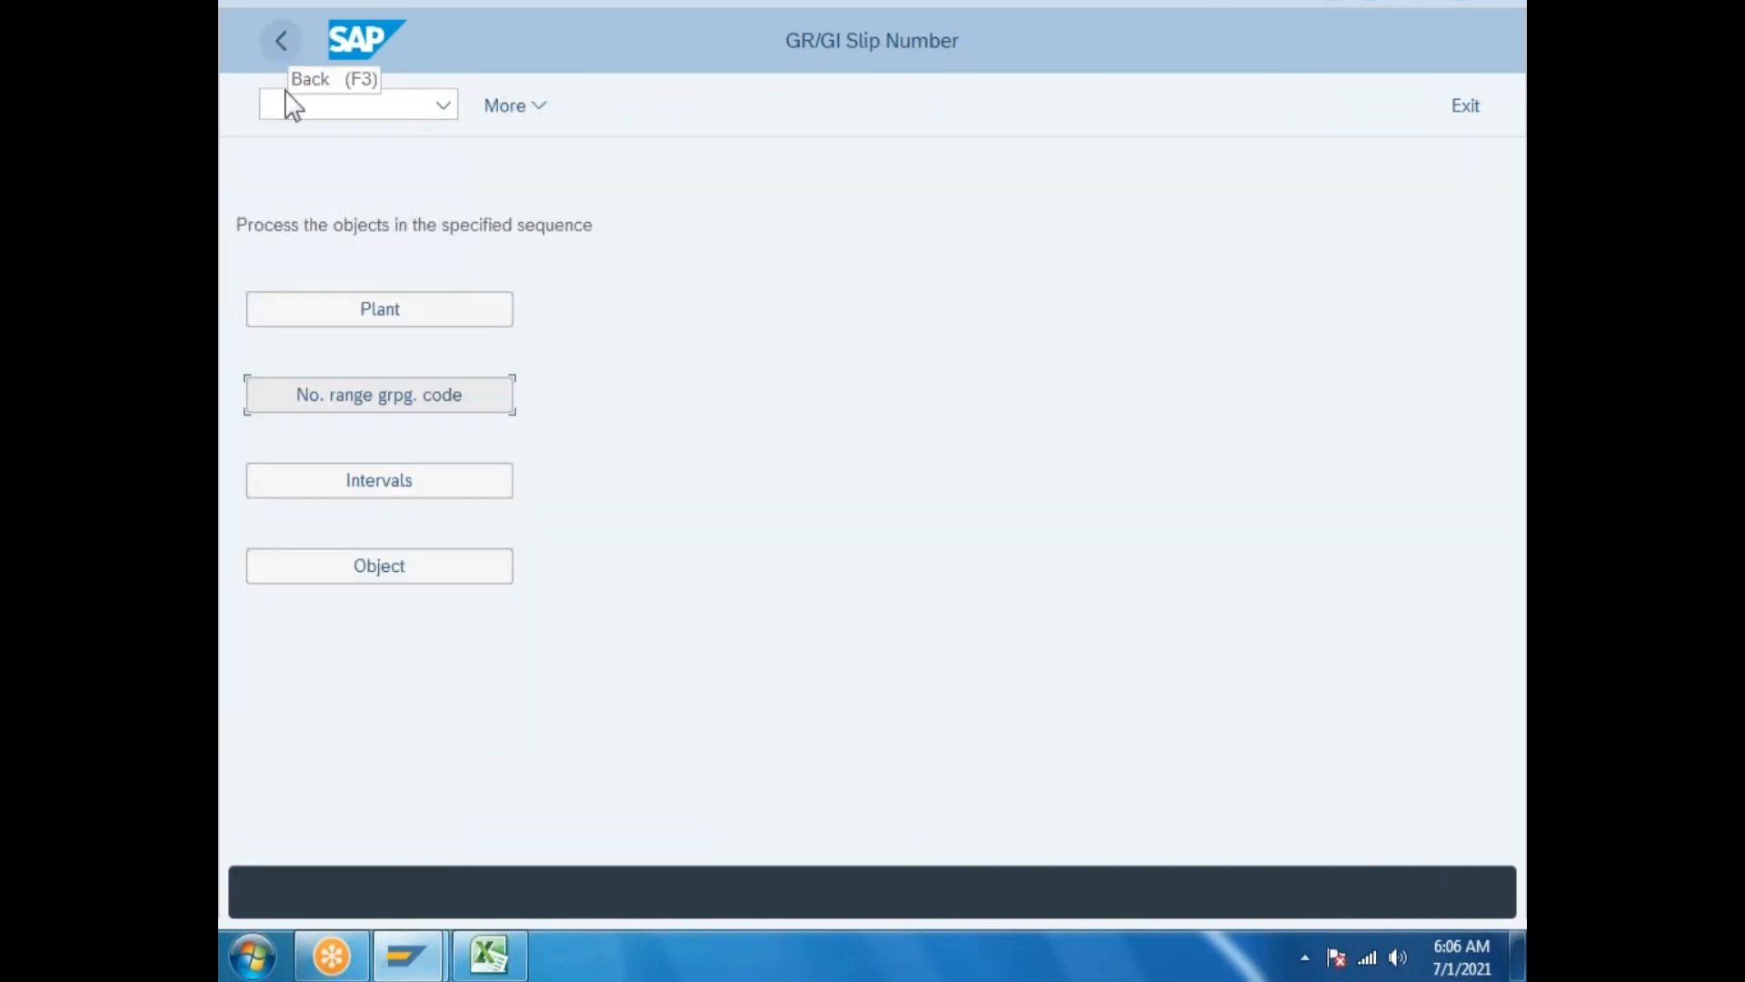
Check the GP storage location rows show grouping code GC, then return to the IMG tree.
left_click(411, 559)
double_click(758, 226)
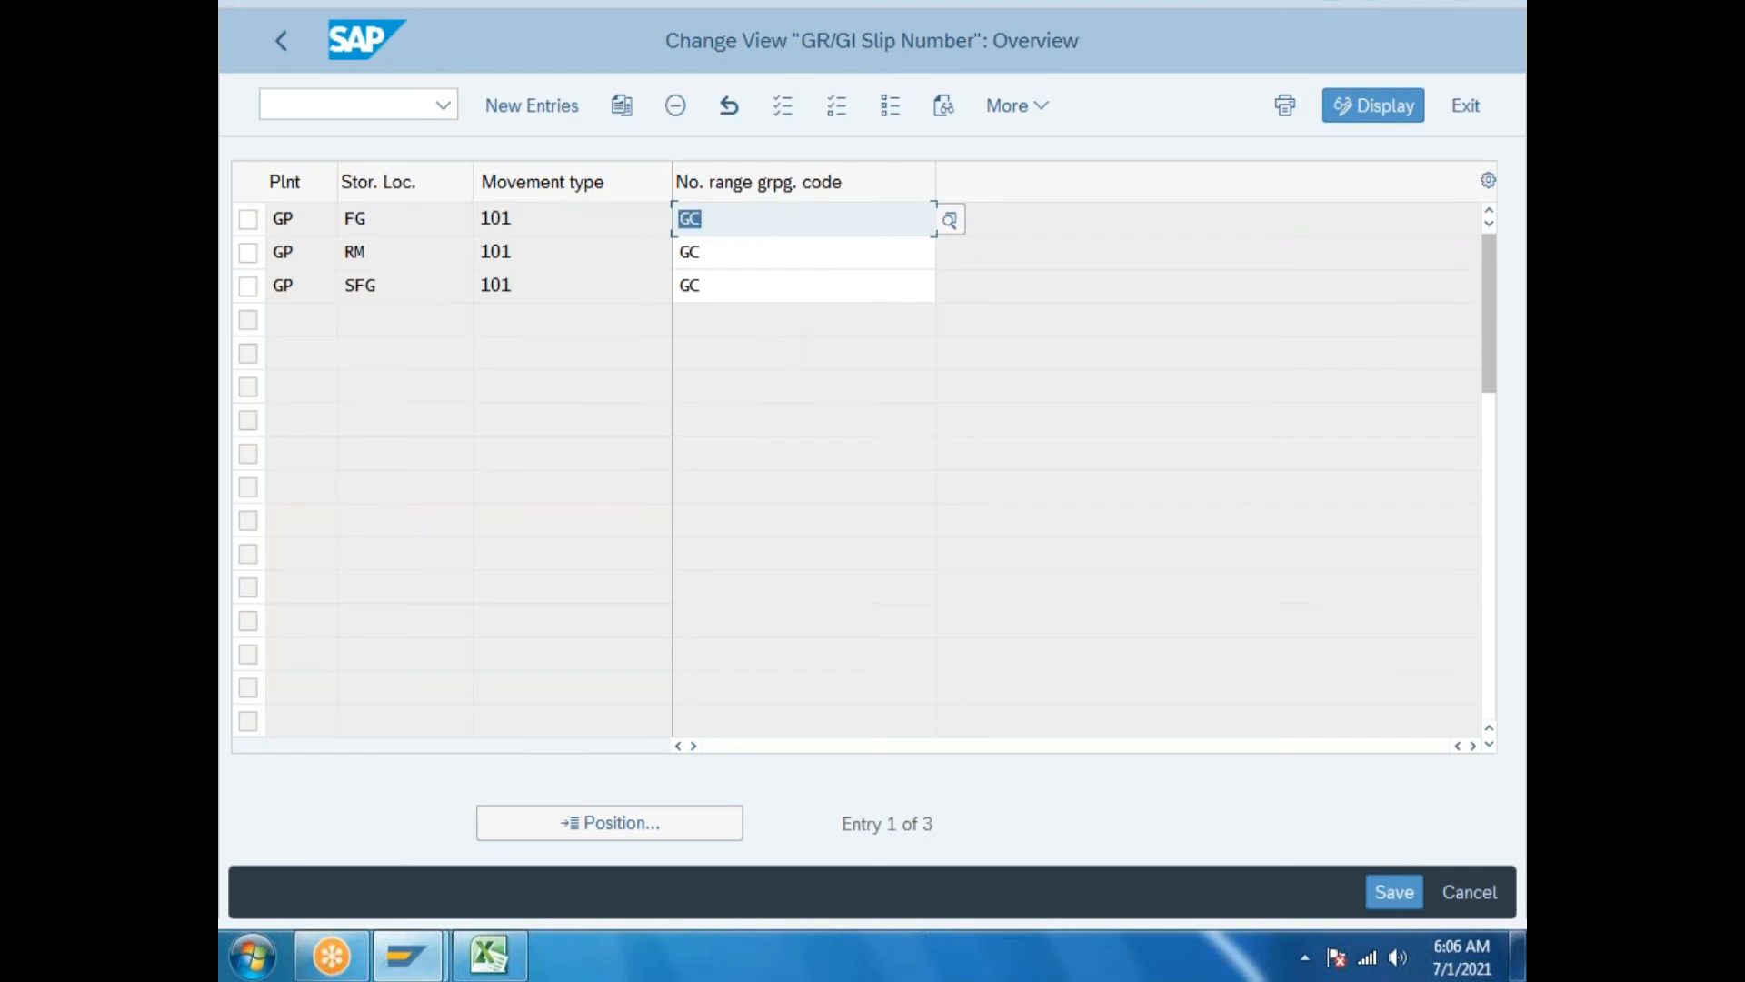
left_click(286, 38)
left_click(288, 38)
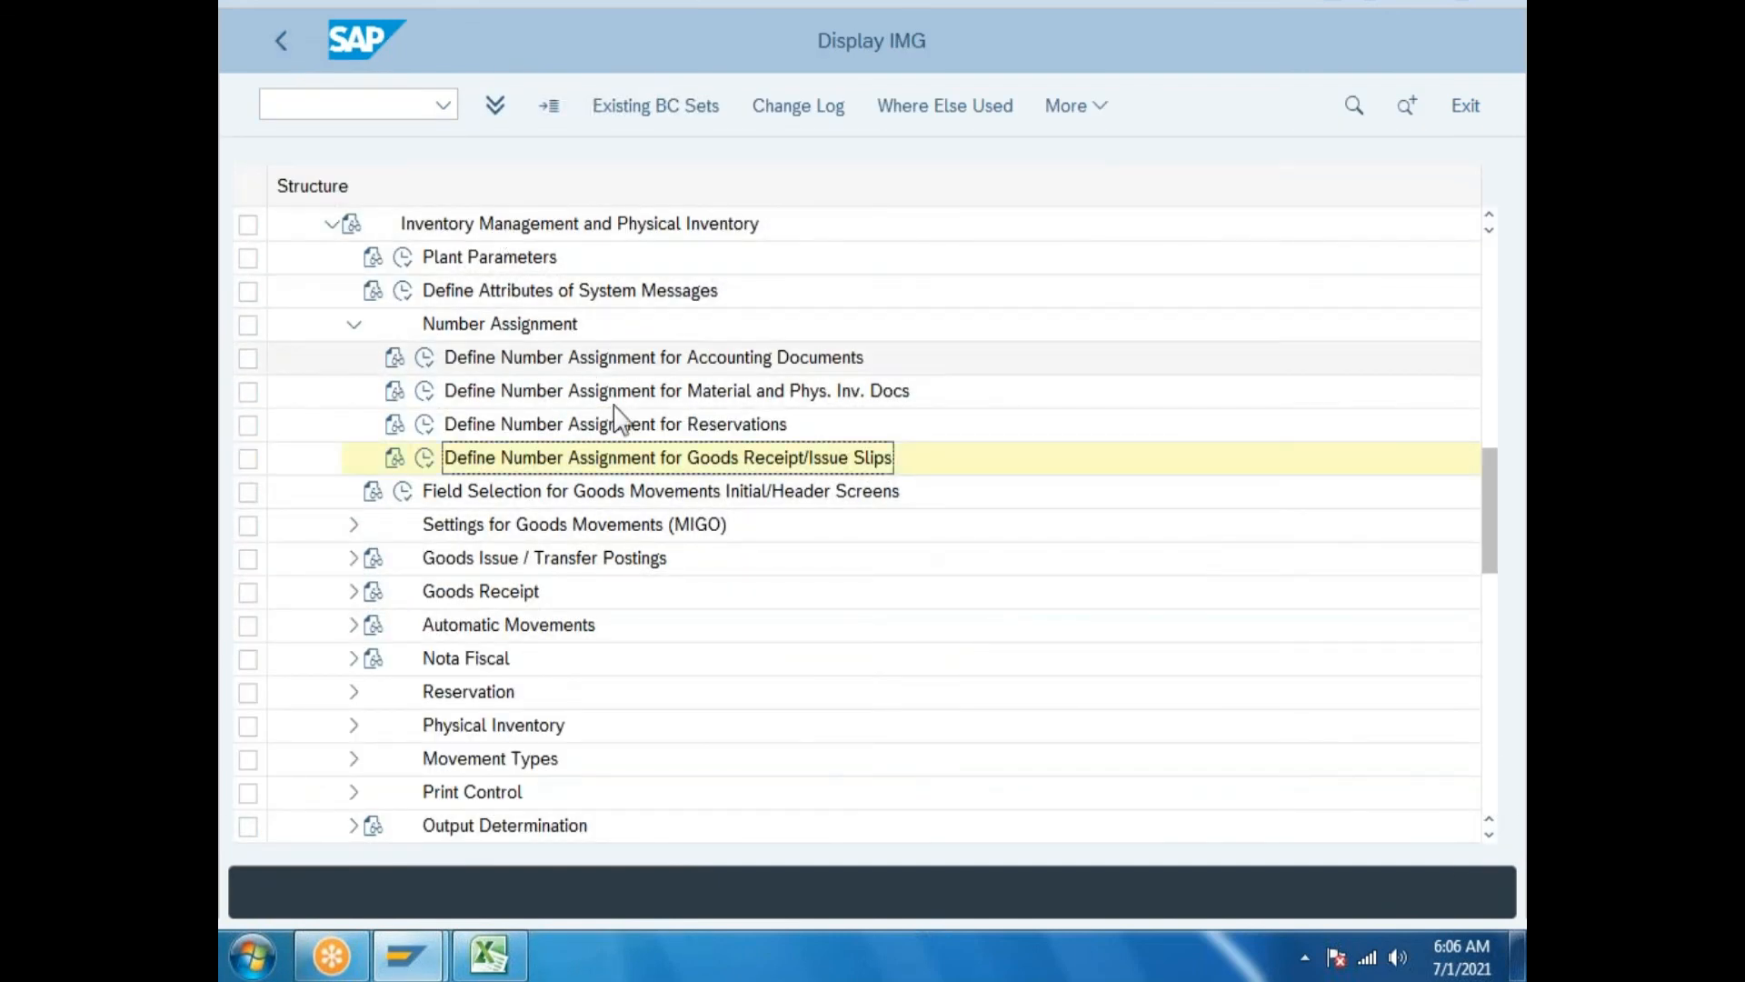
Review the plant parameters and number assignment entries in the Excel SAPMM log.
left_click(489, 954)
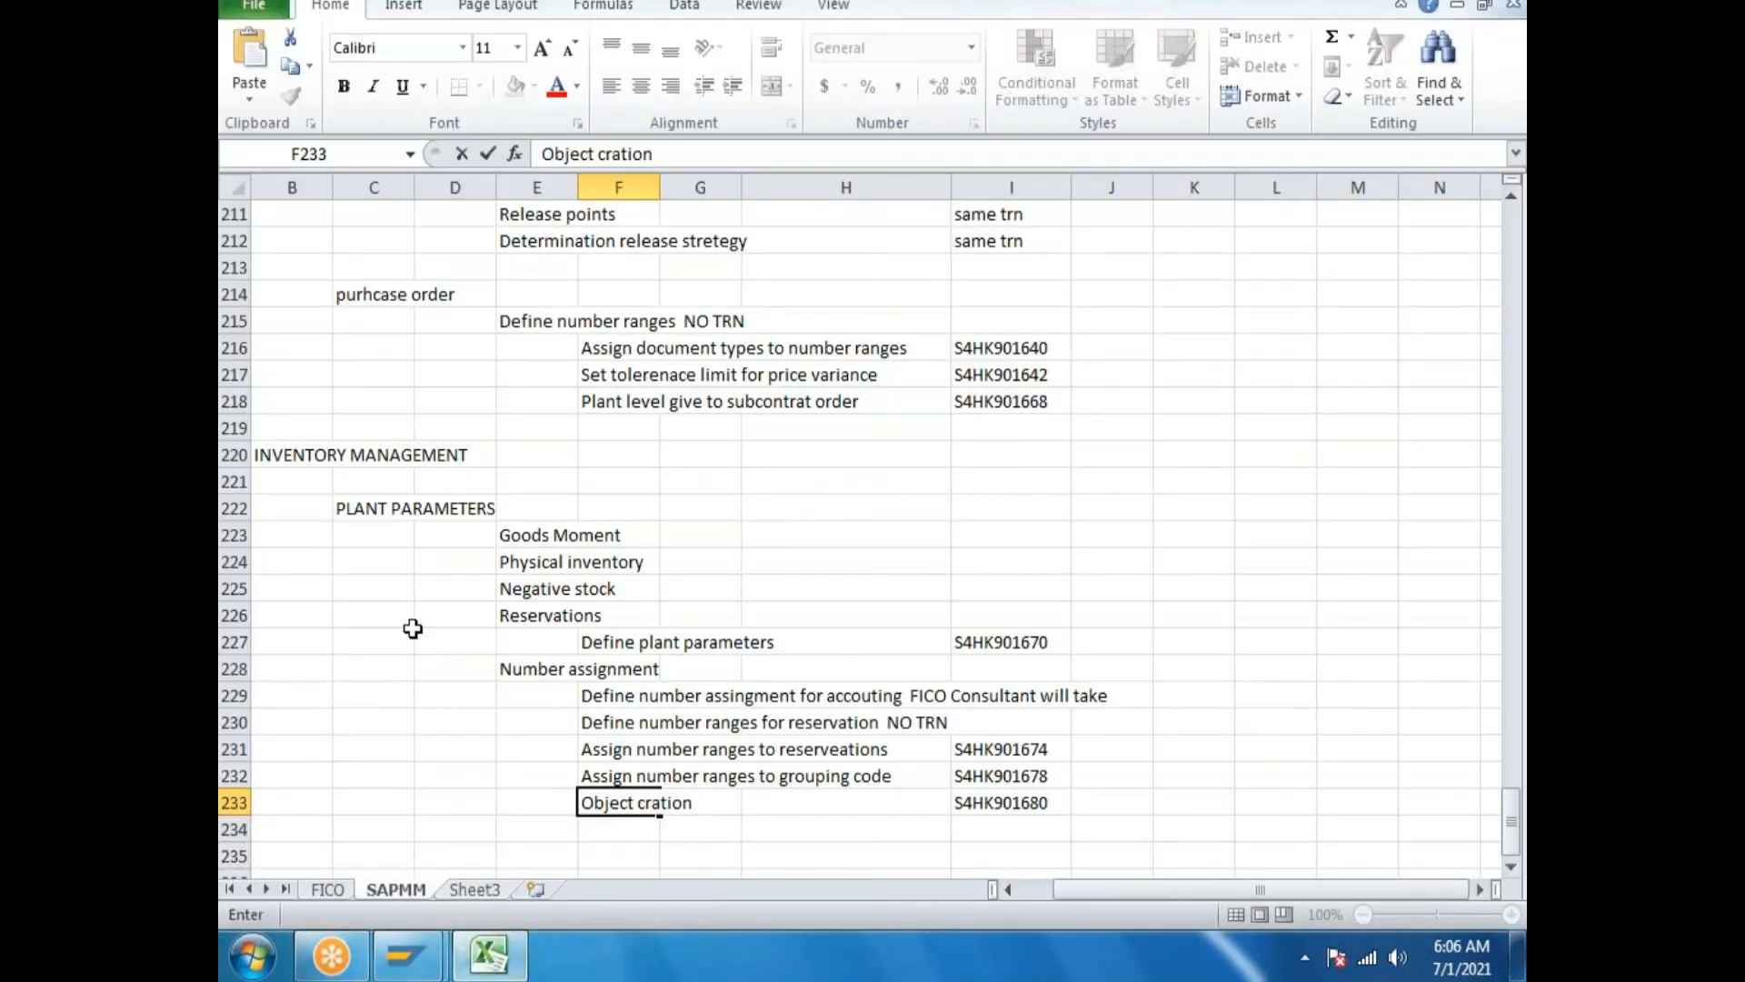
left_click_drag(370, 506, 1113, 647)
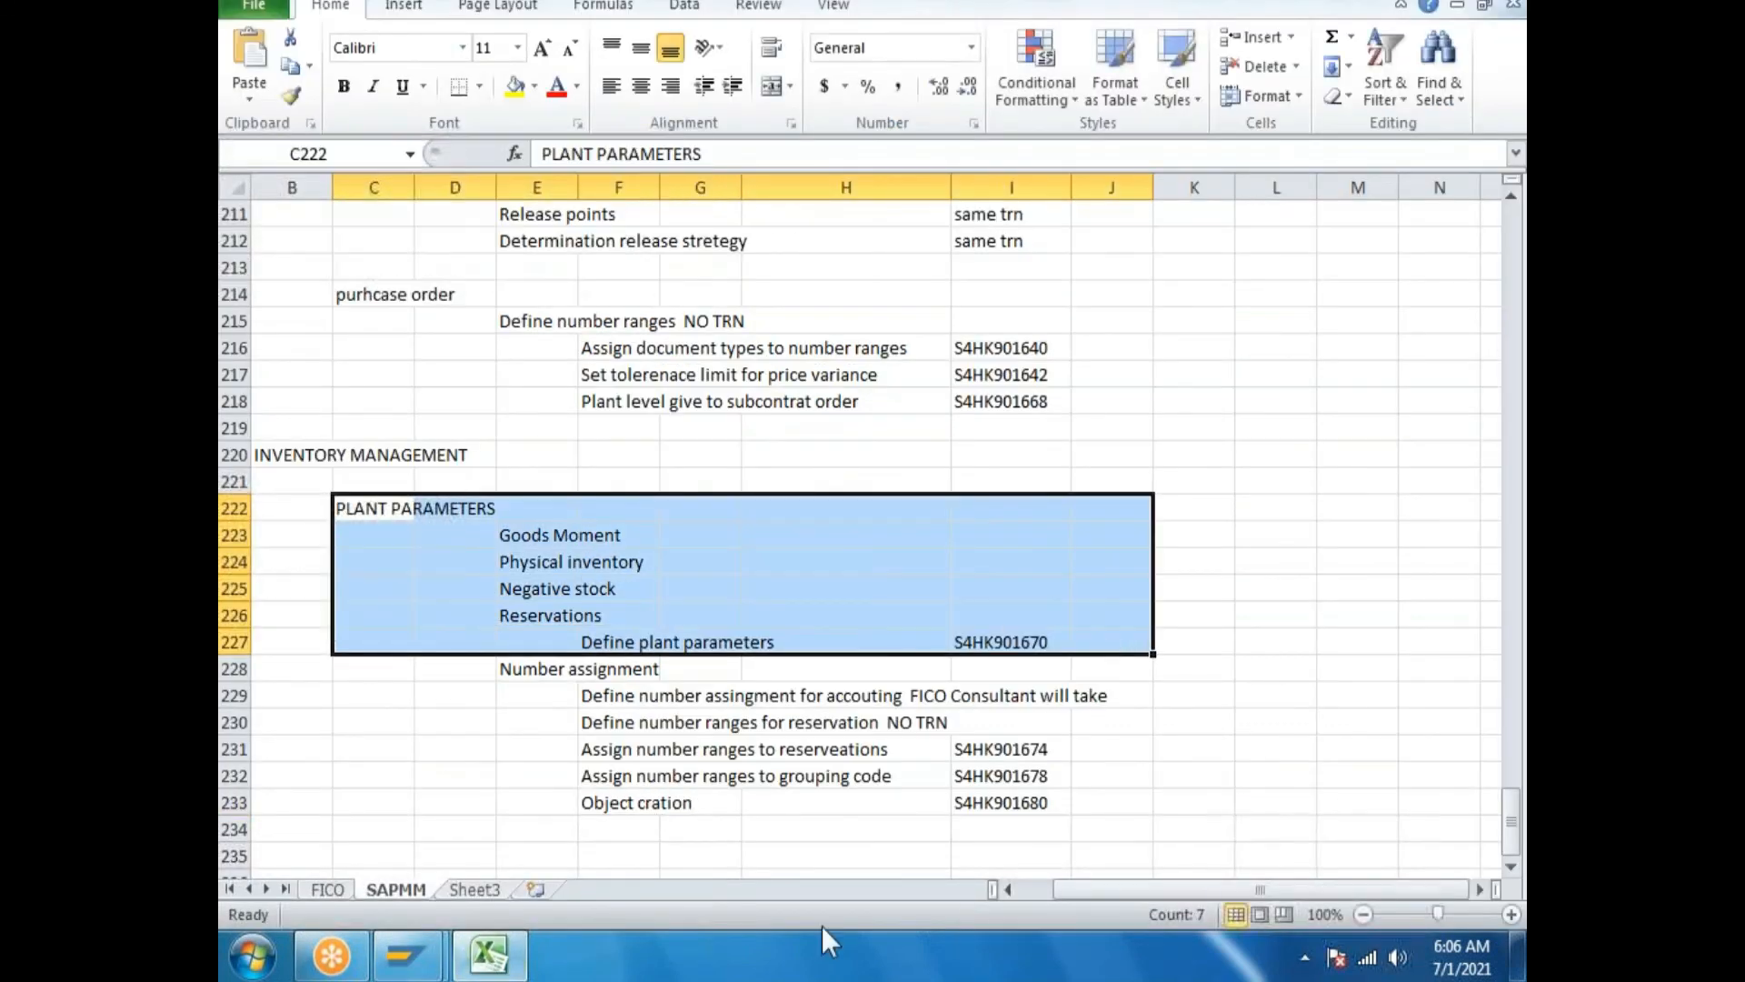
left_click(571, 689)
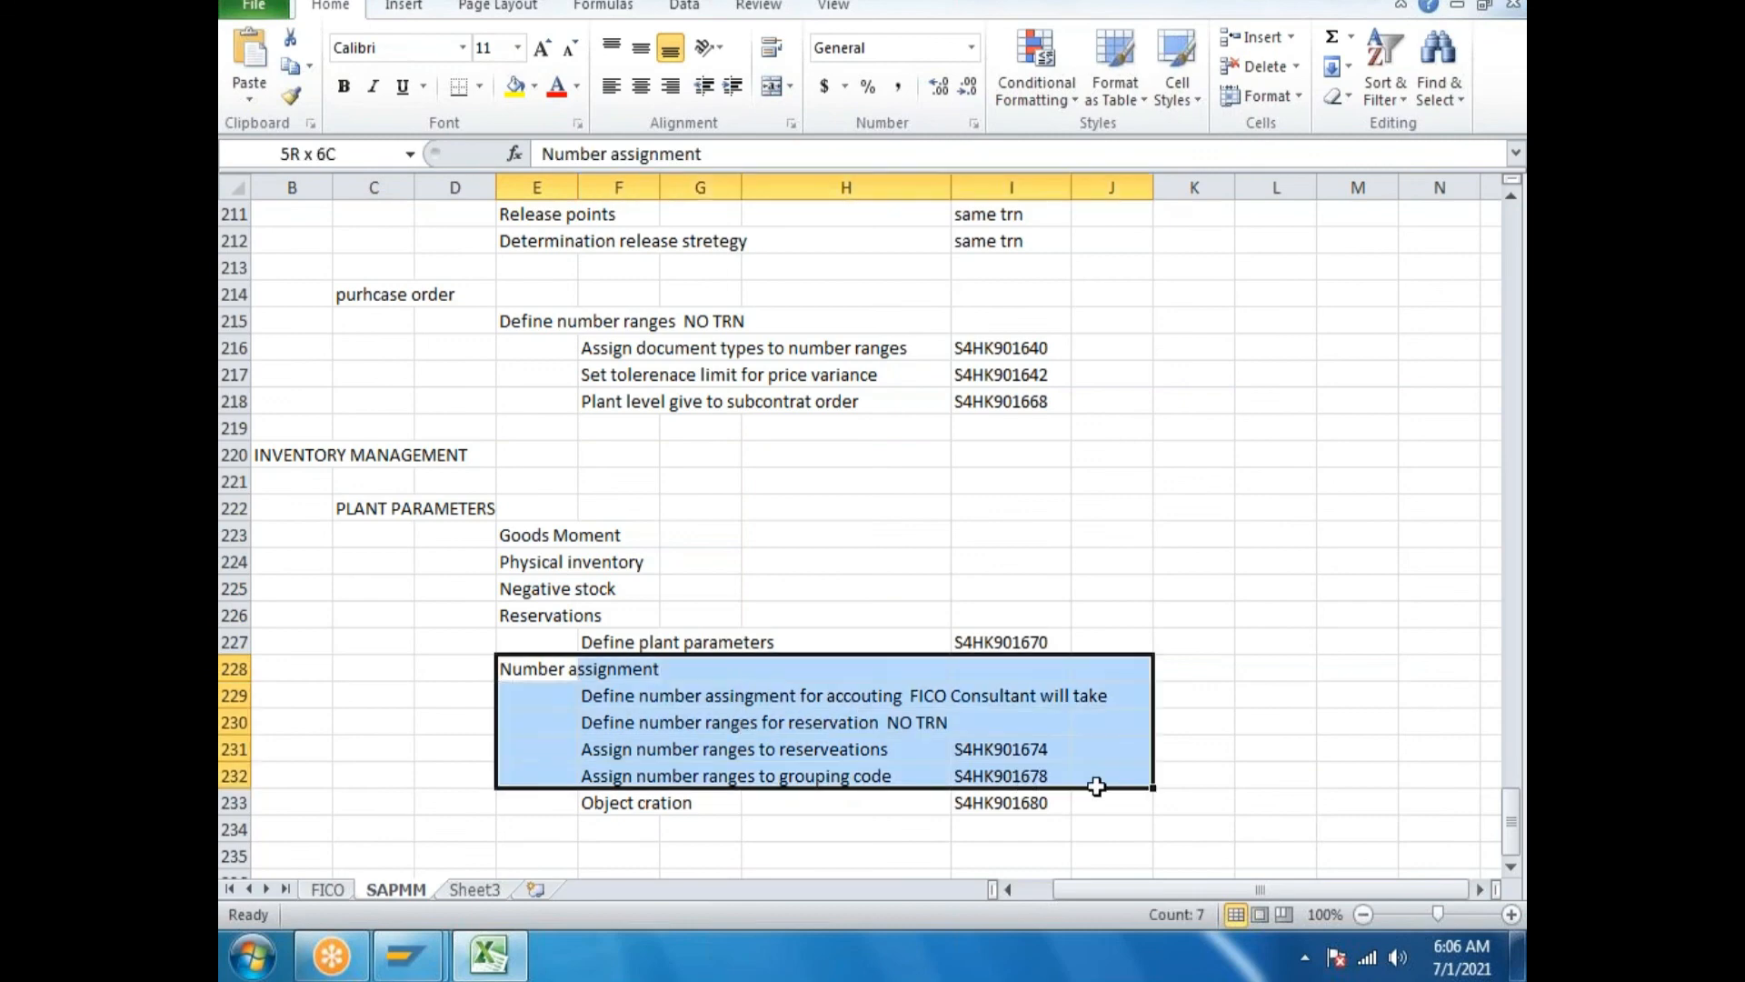